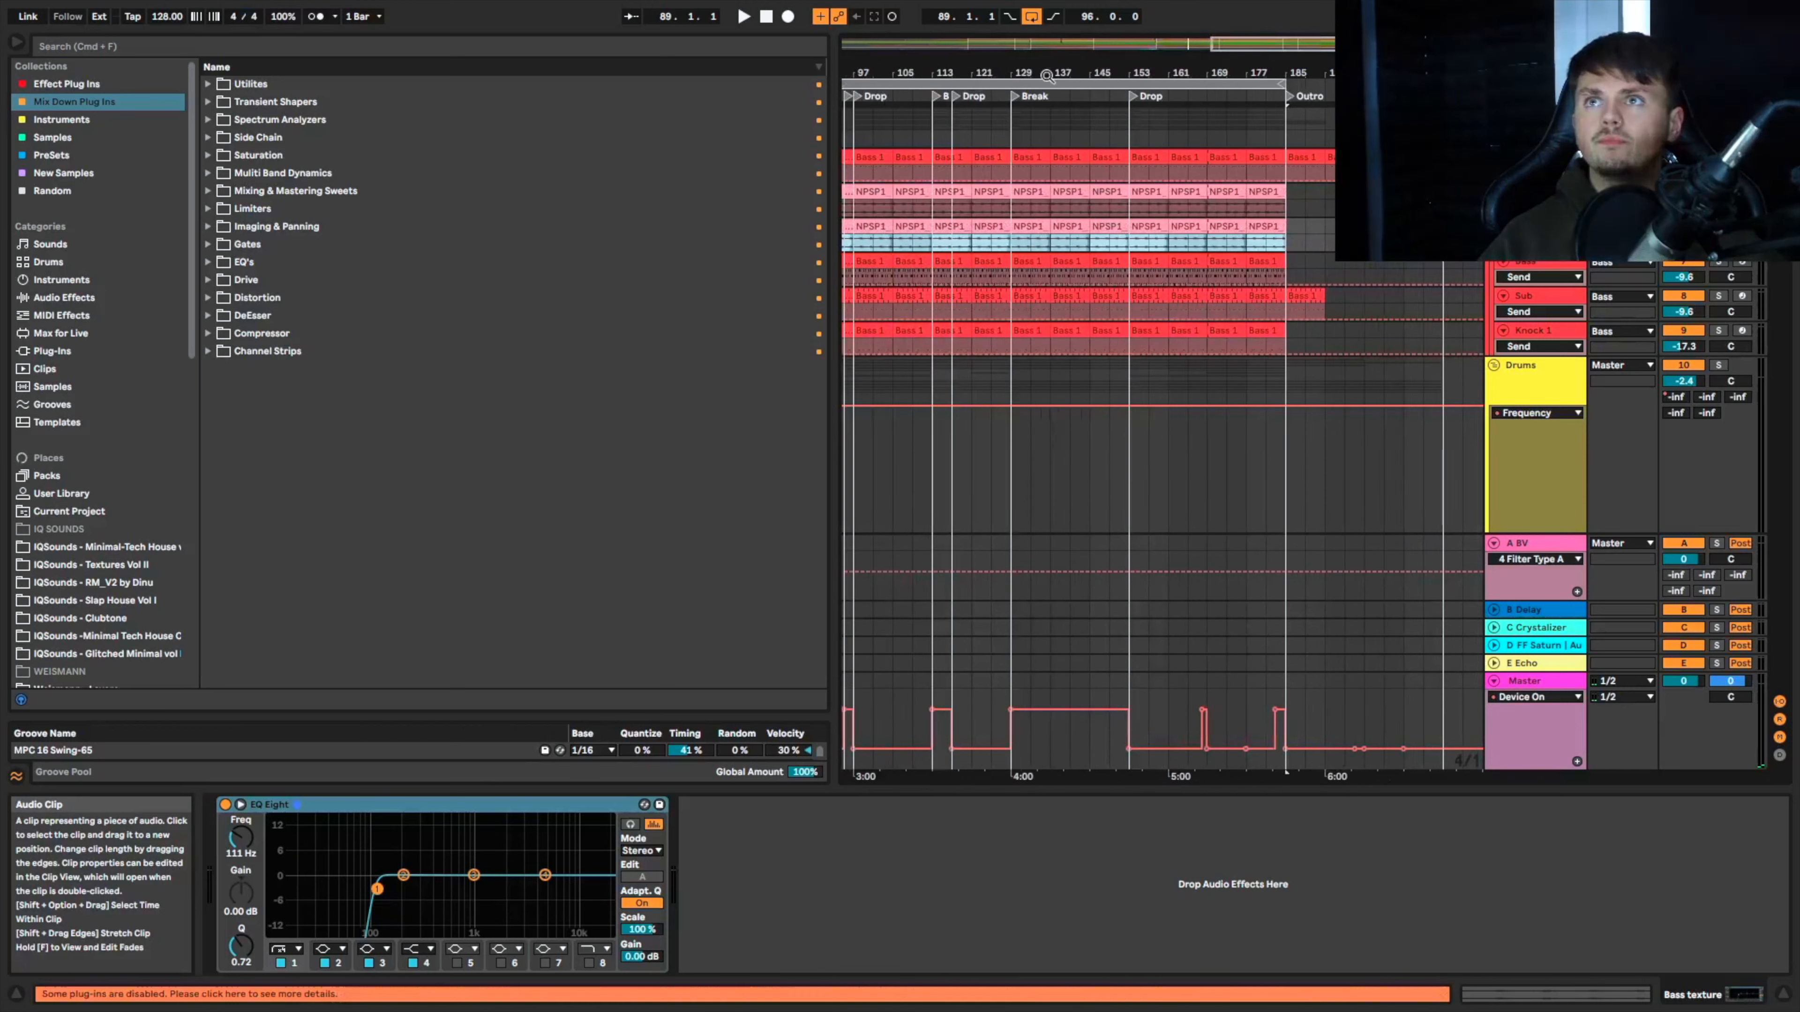
# Step: Shorten the arrangement loop that starts at bar 97 so that it ends at bar 169
pyautogui.hscroll(-3, 1087, 191)
pyautogui.hscroll(2, 1081, 193)
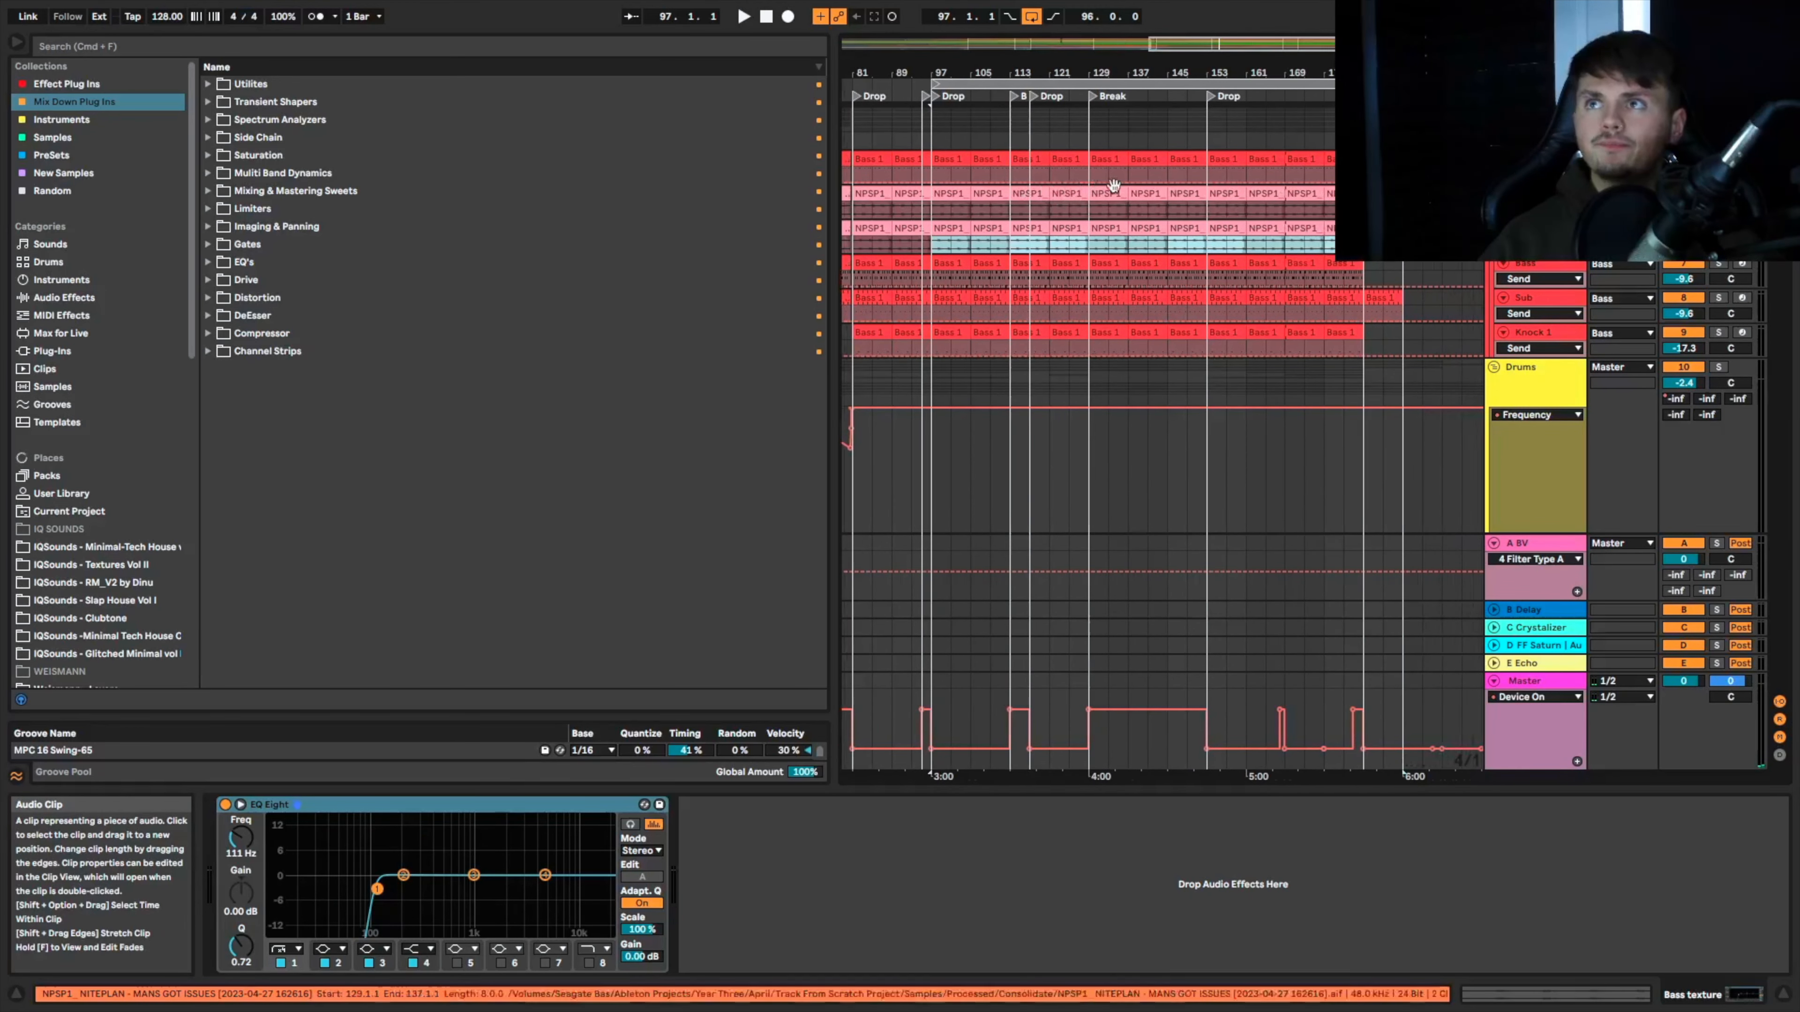
pyautogui.moveTo(1403, 83); pyautogui.dragTo(1281, 83)
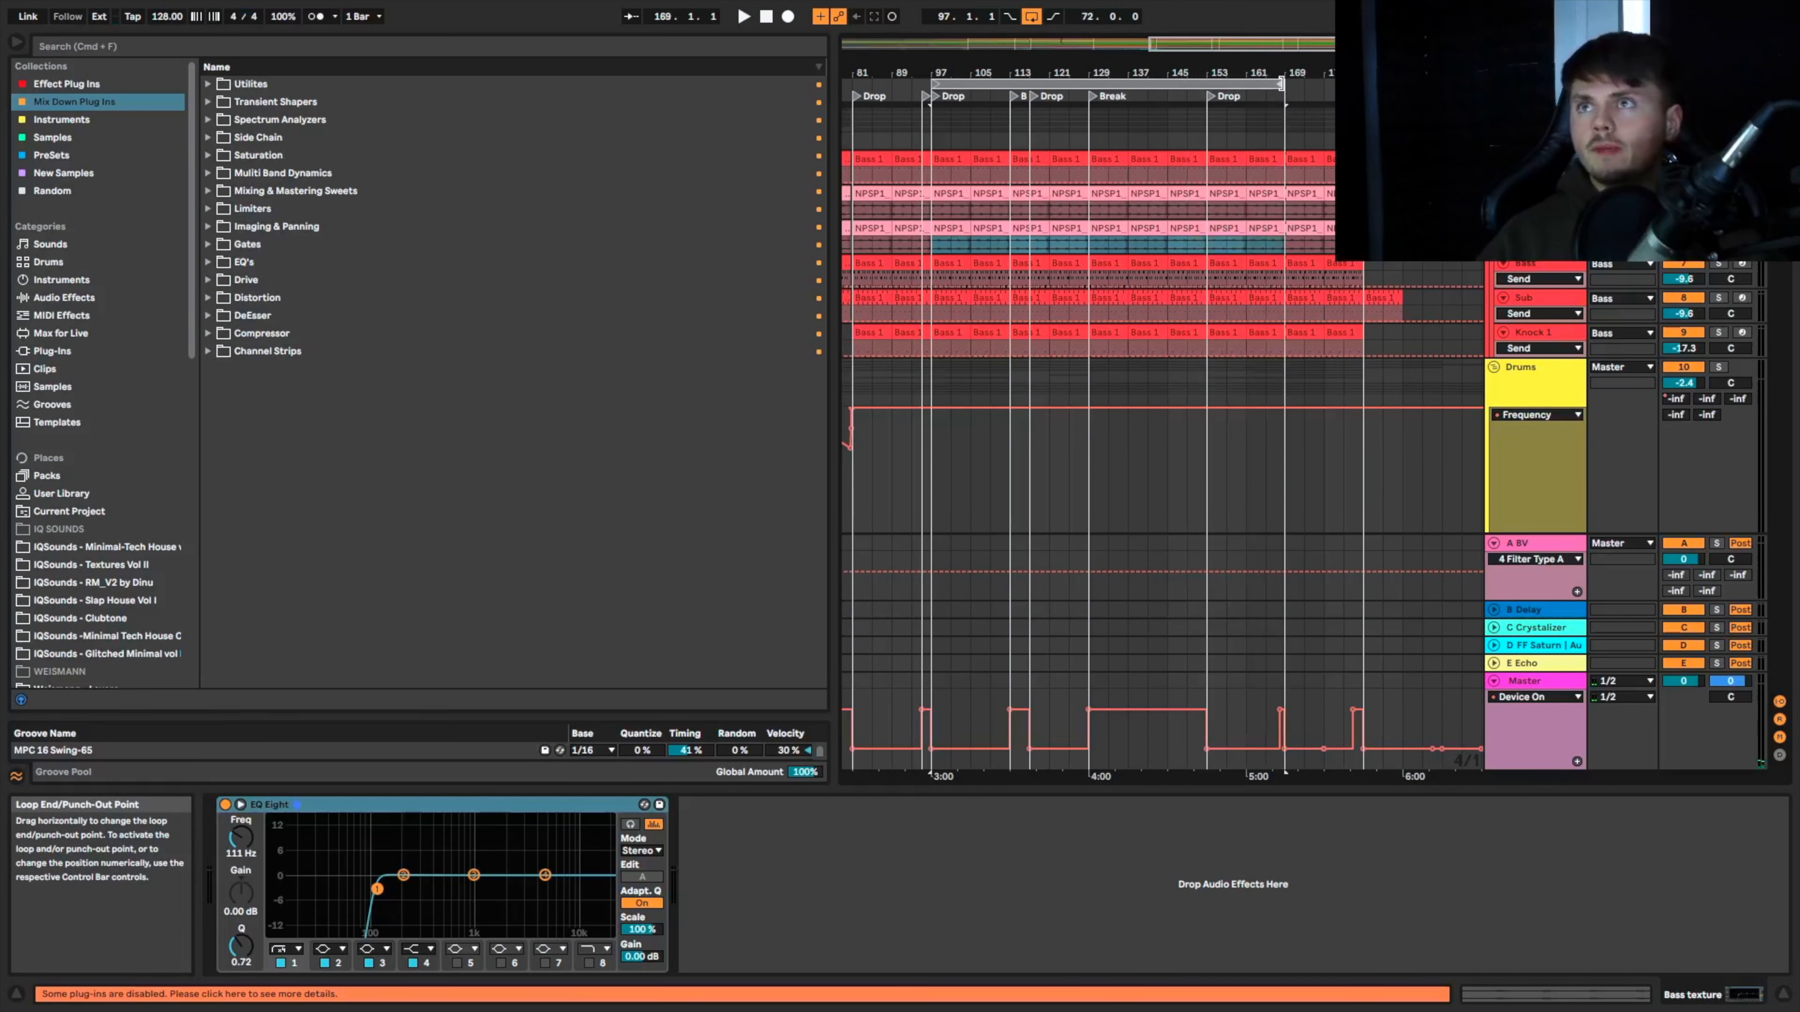
pyautogui.hscroll(5, 1304, 164)
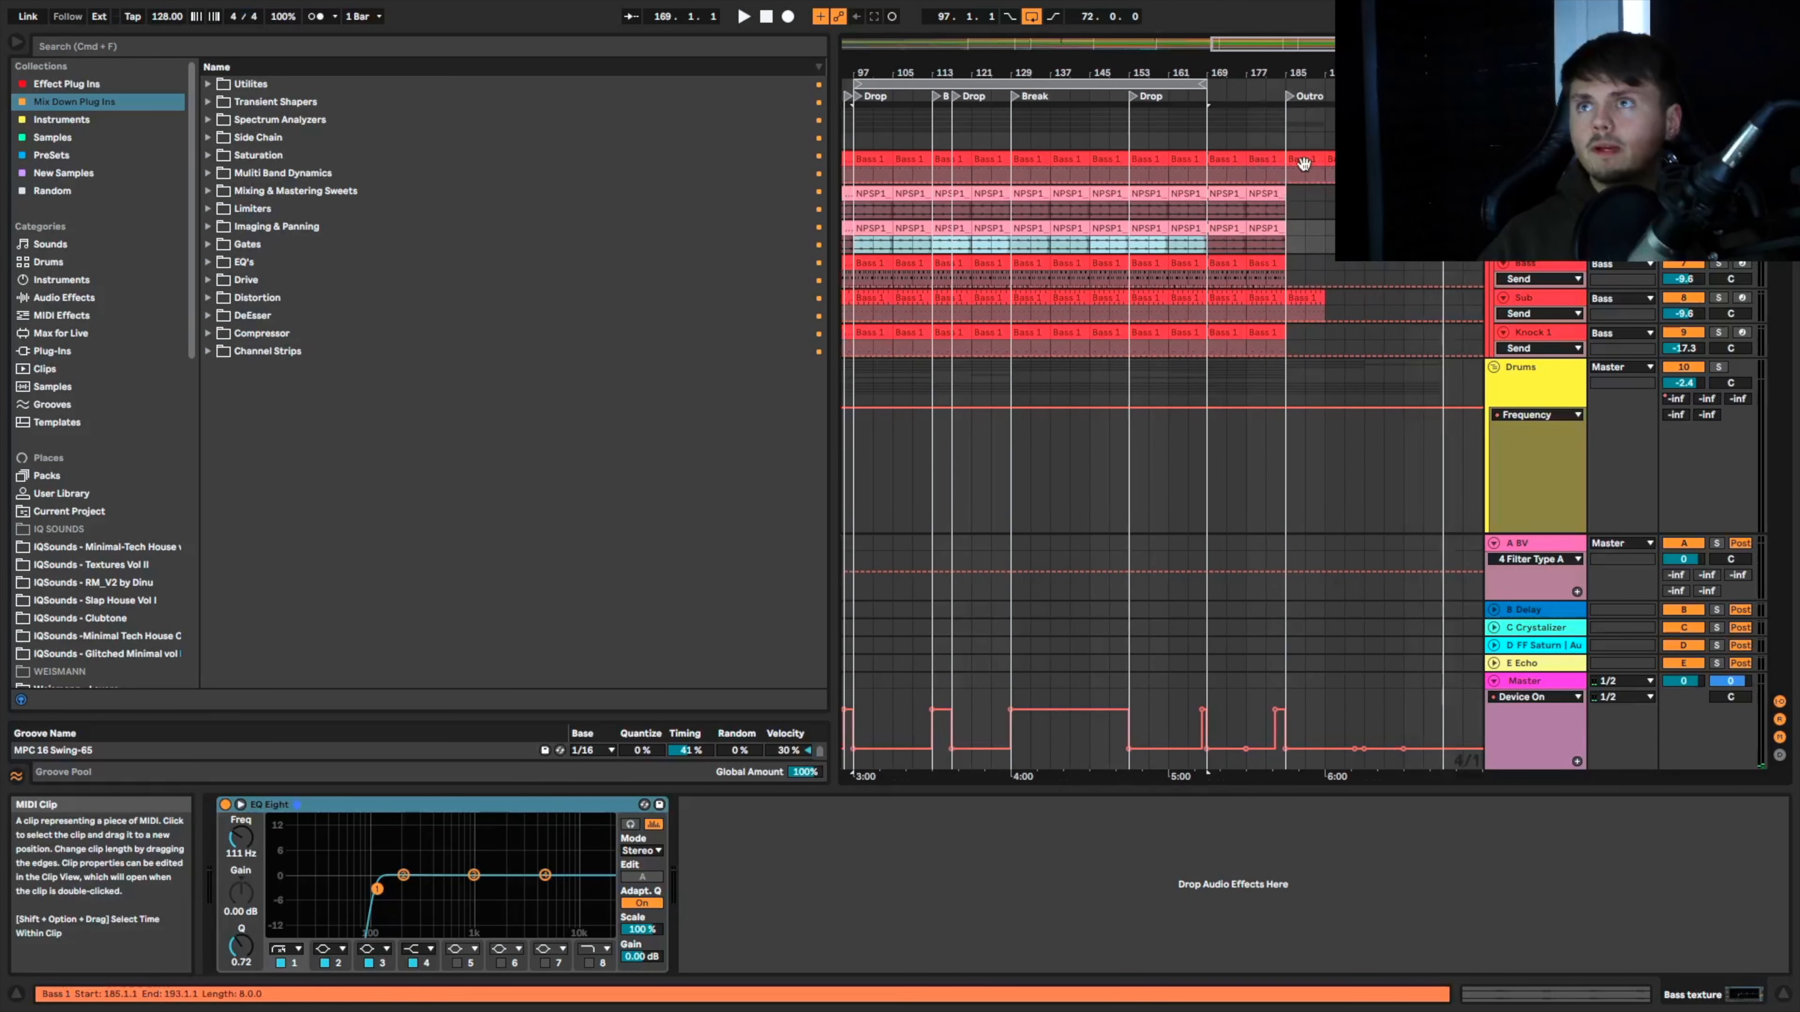
# Step: Highlight bars 169 to 173 on the Bass group's lane and bars 1 to 29 across all the bass tracks
pyautogui.scroll(3, 1304, 163)
pyautogui.click(1196, 86)
pyautogui.click(1210, 211)
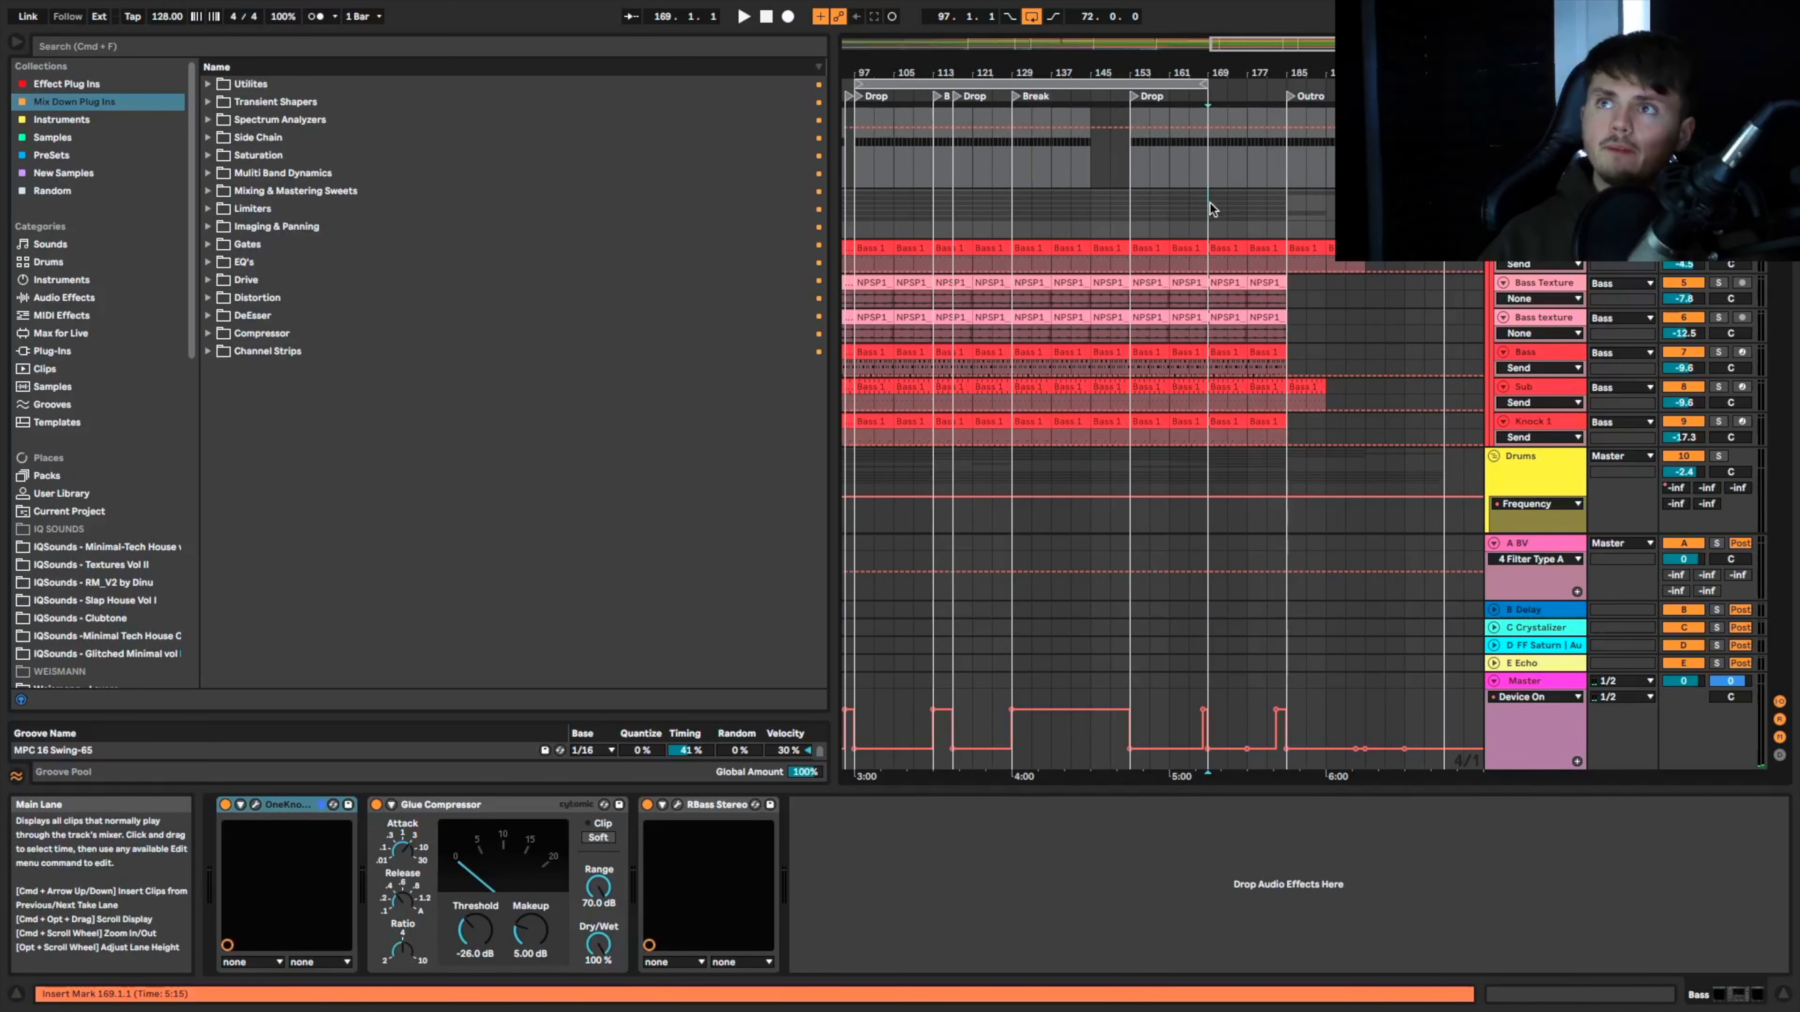
pyautogui.moveTo(1228, 213); pyautogui.dragTo(1328, 213)
pyautogui.click(1211, 225)
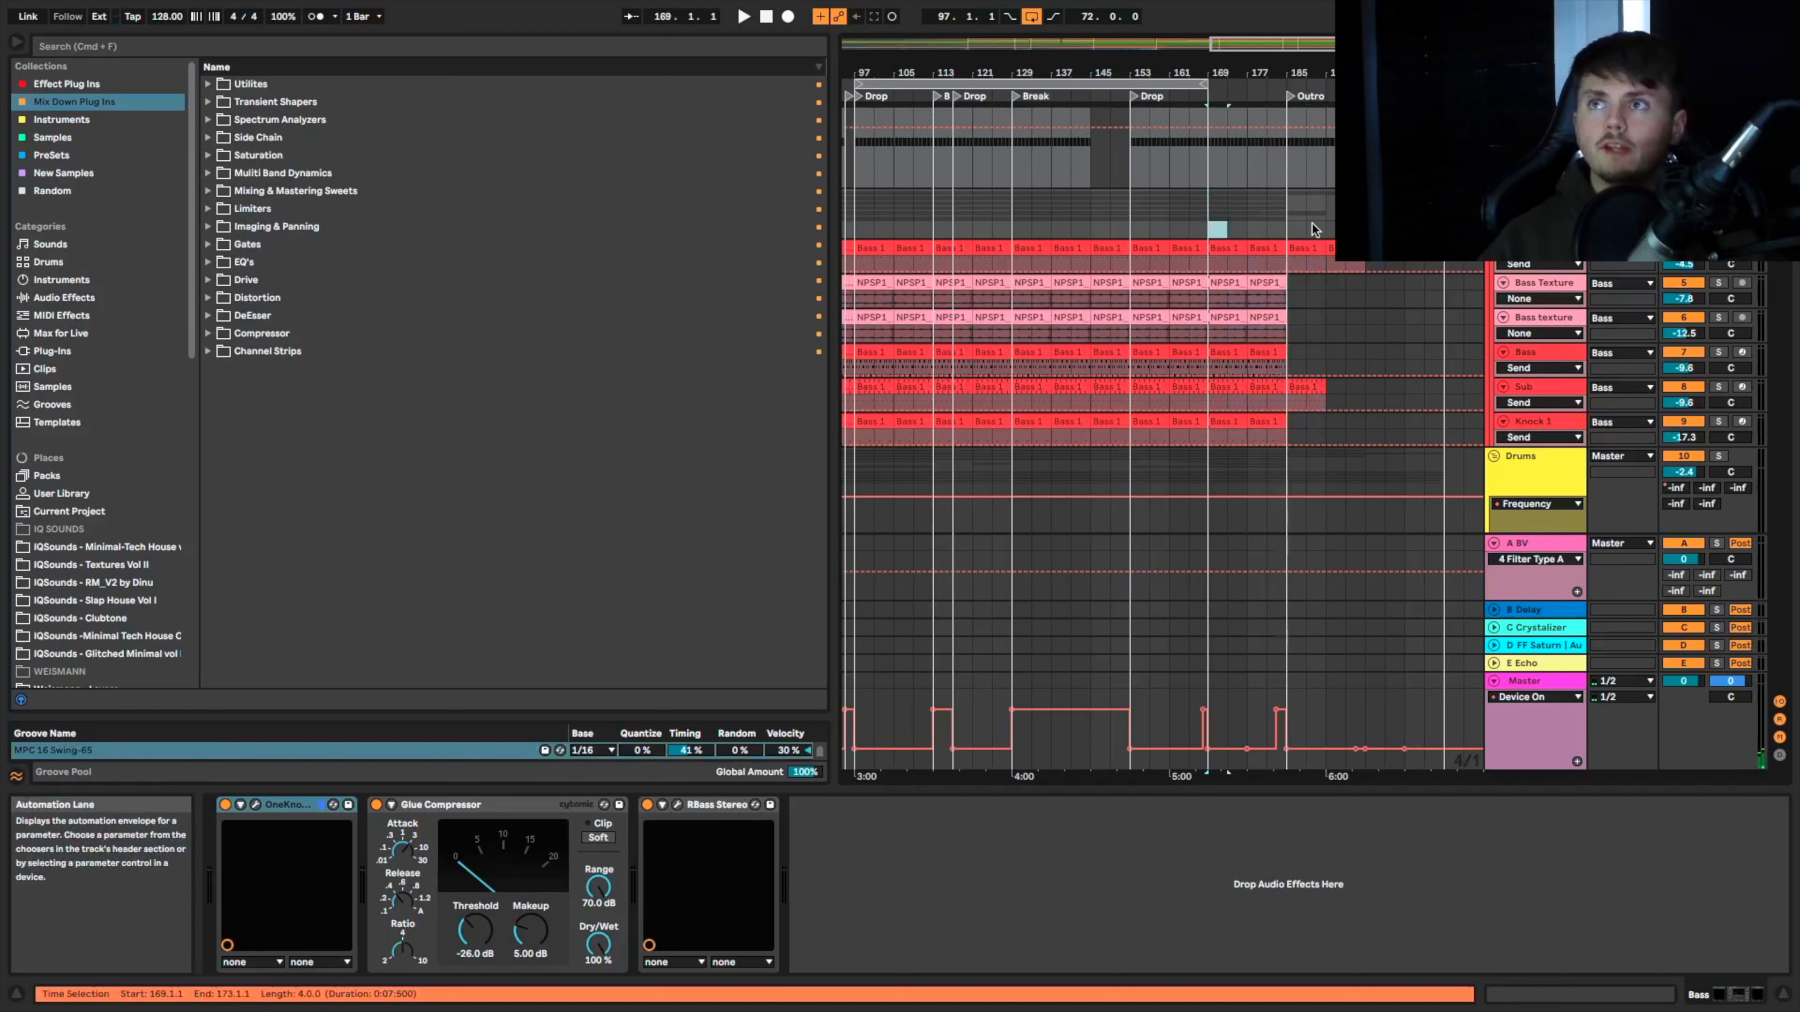
pyautogui.press('Home')
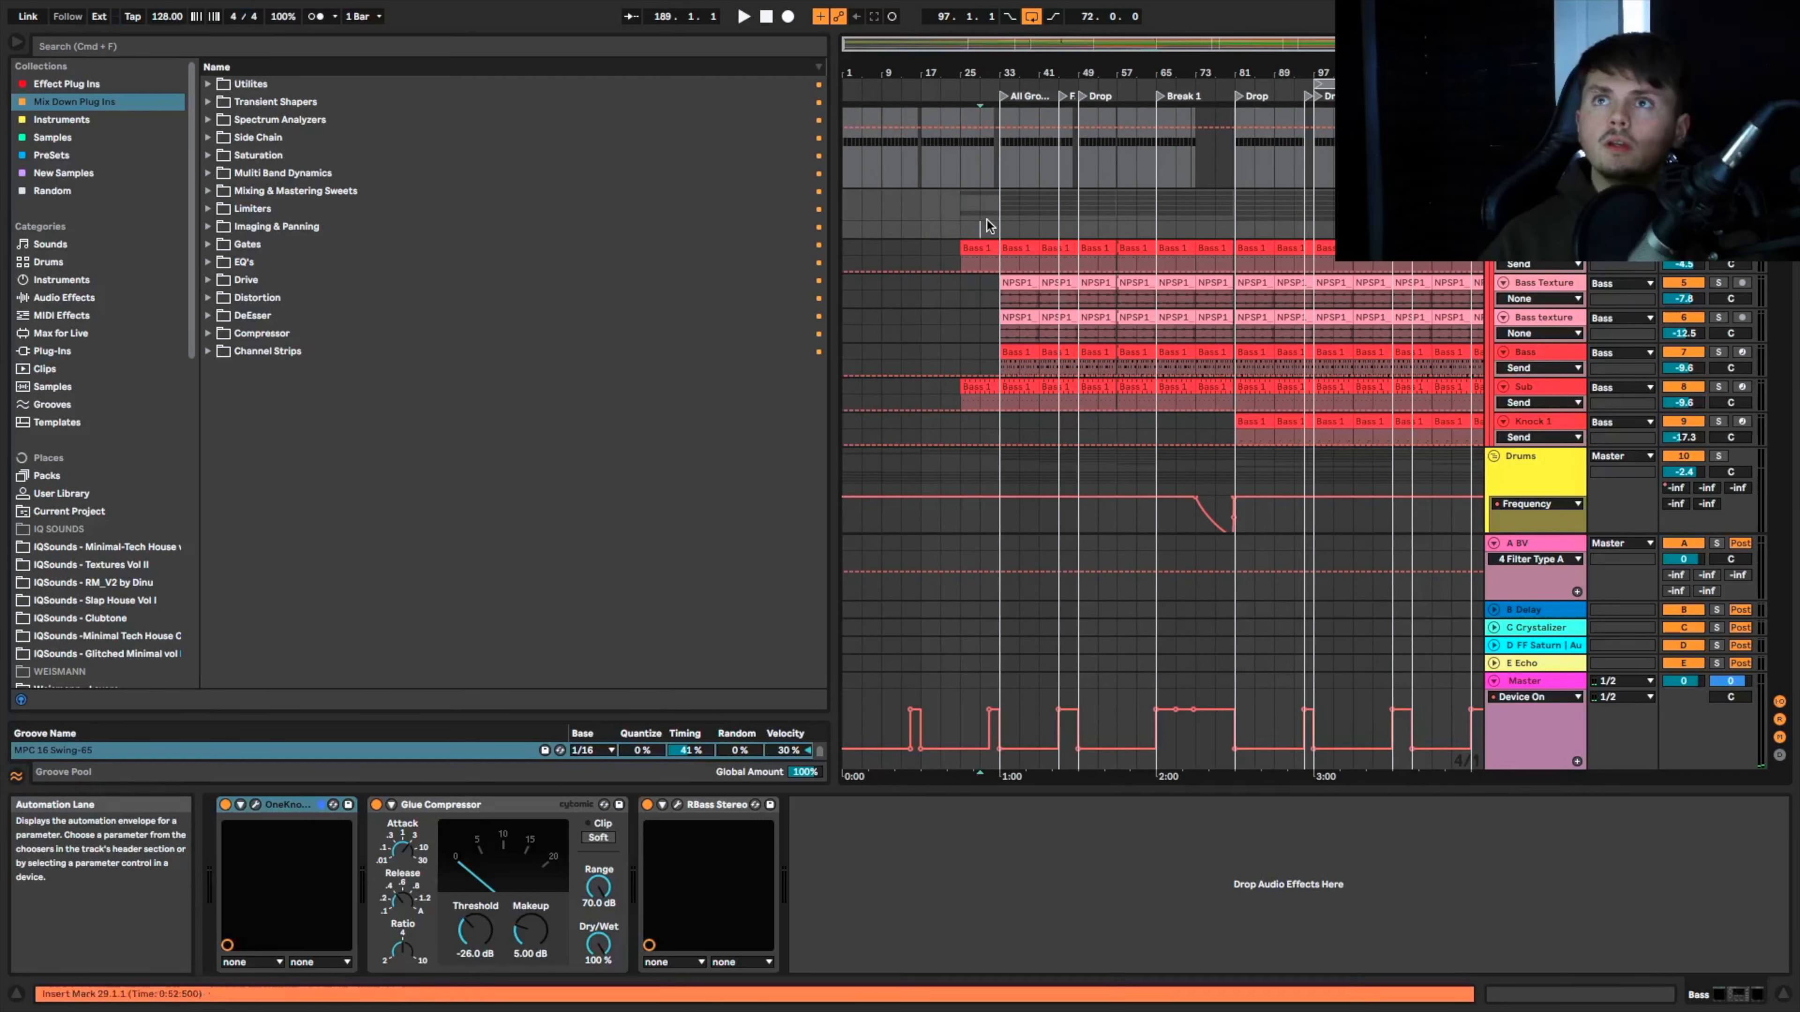
pyautogui.keyDown('shift'); pyautogui.click(992, 229); pyautogui.keyUp('shift')
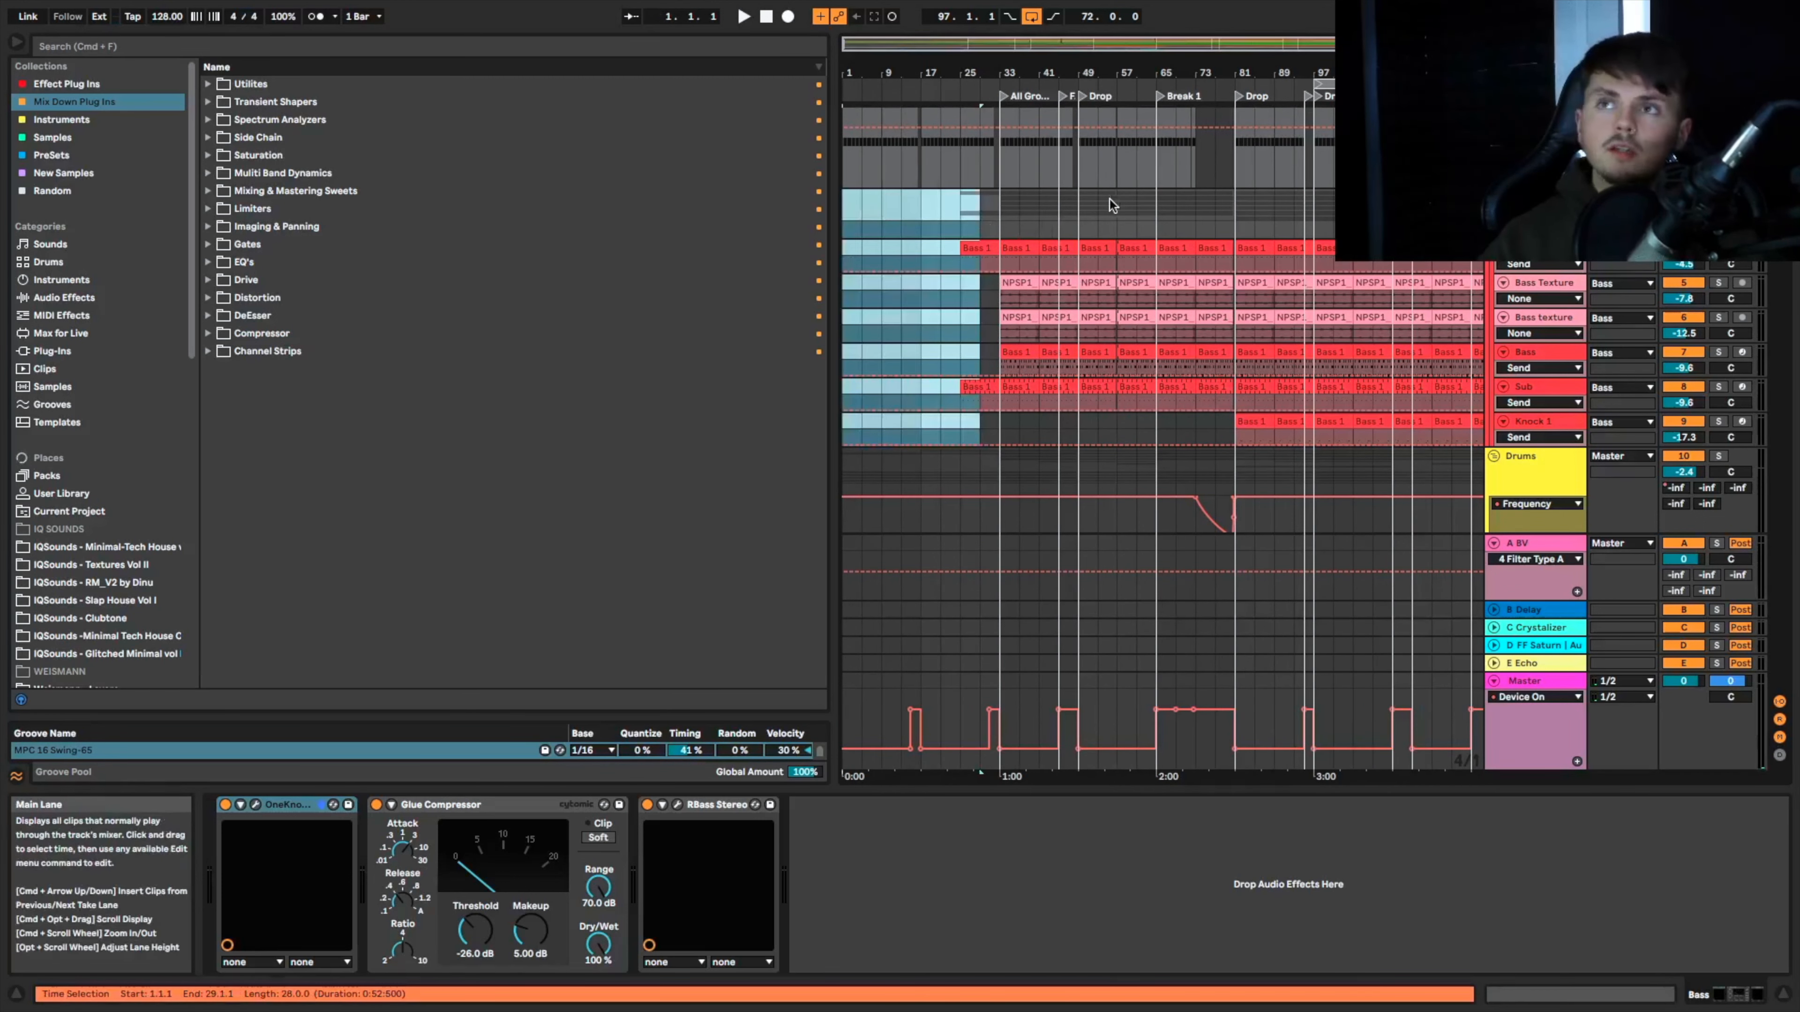
# Step: Examine how the bass, hat and drum tracks are laid out across the groove, drop and break sections
pyautogui.hscroll(10, 1113, 204)
pyautogui.hscroll(3, 1147, 192)
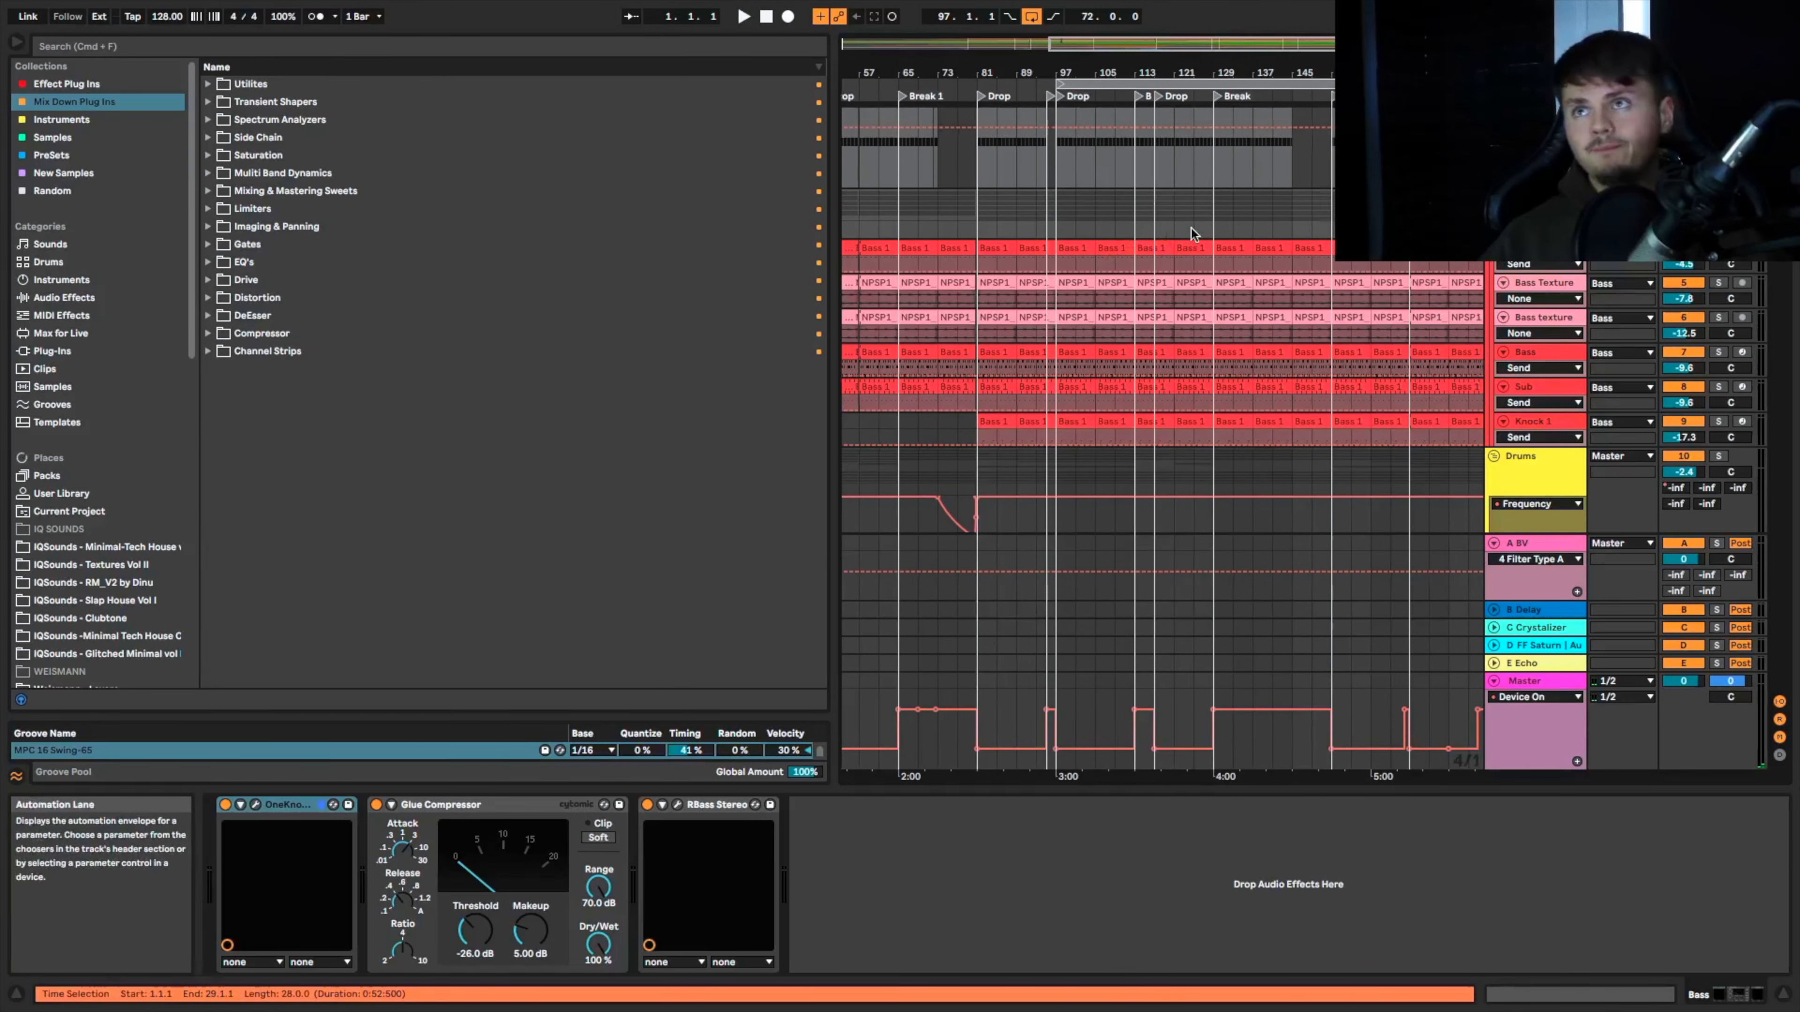
pyautogui.hscroll(4, 1191, 227)
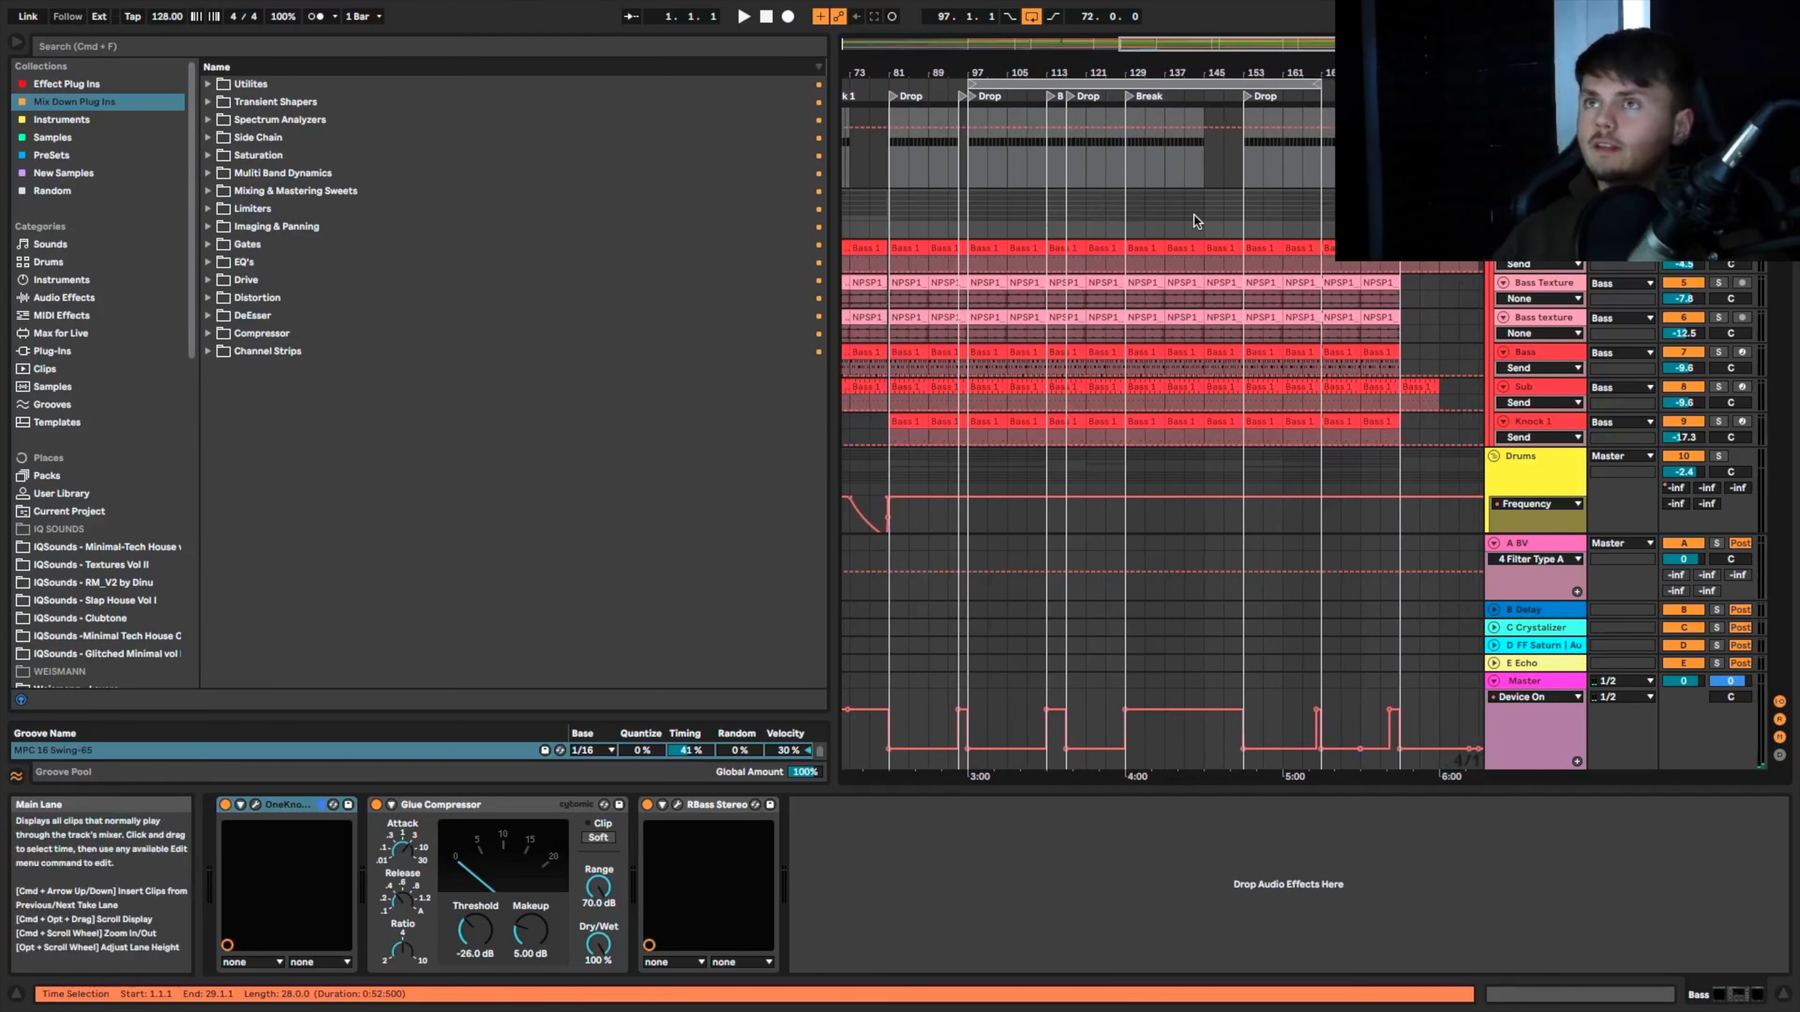
pyautogui.scroll(3, 1193, 216)
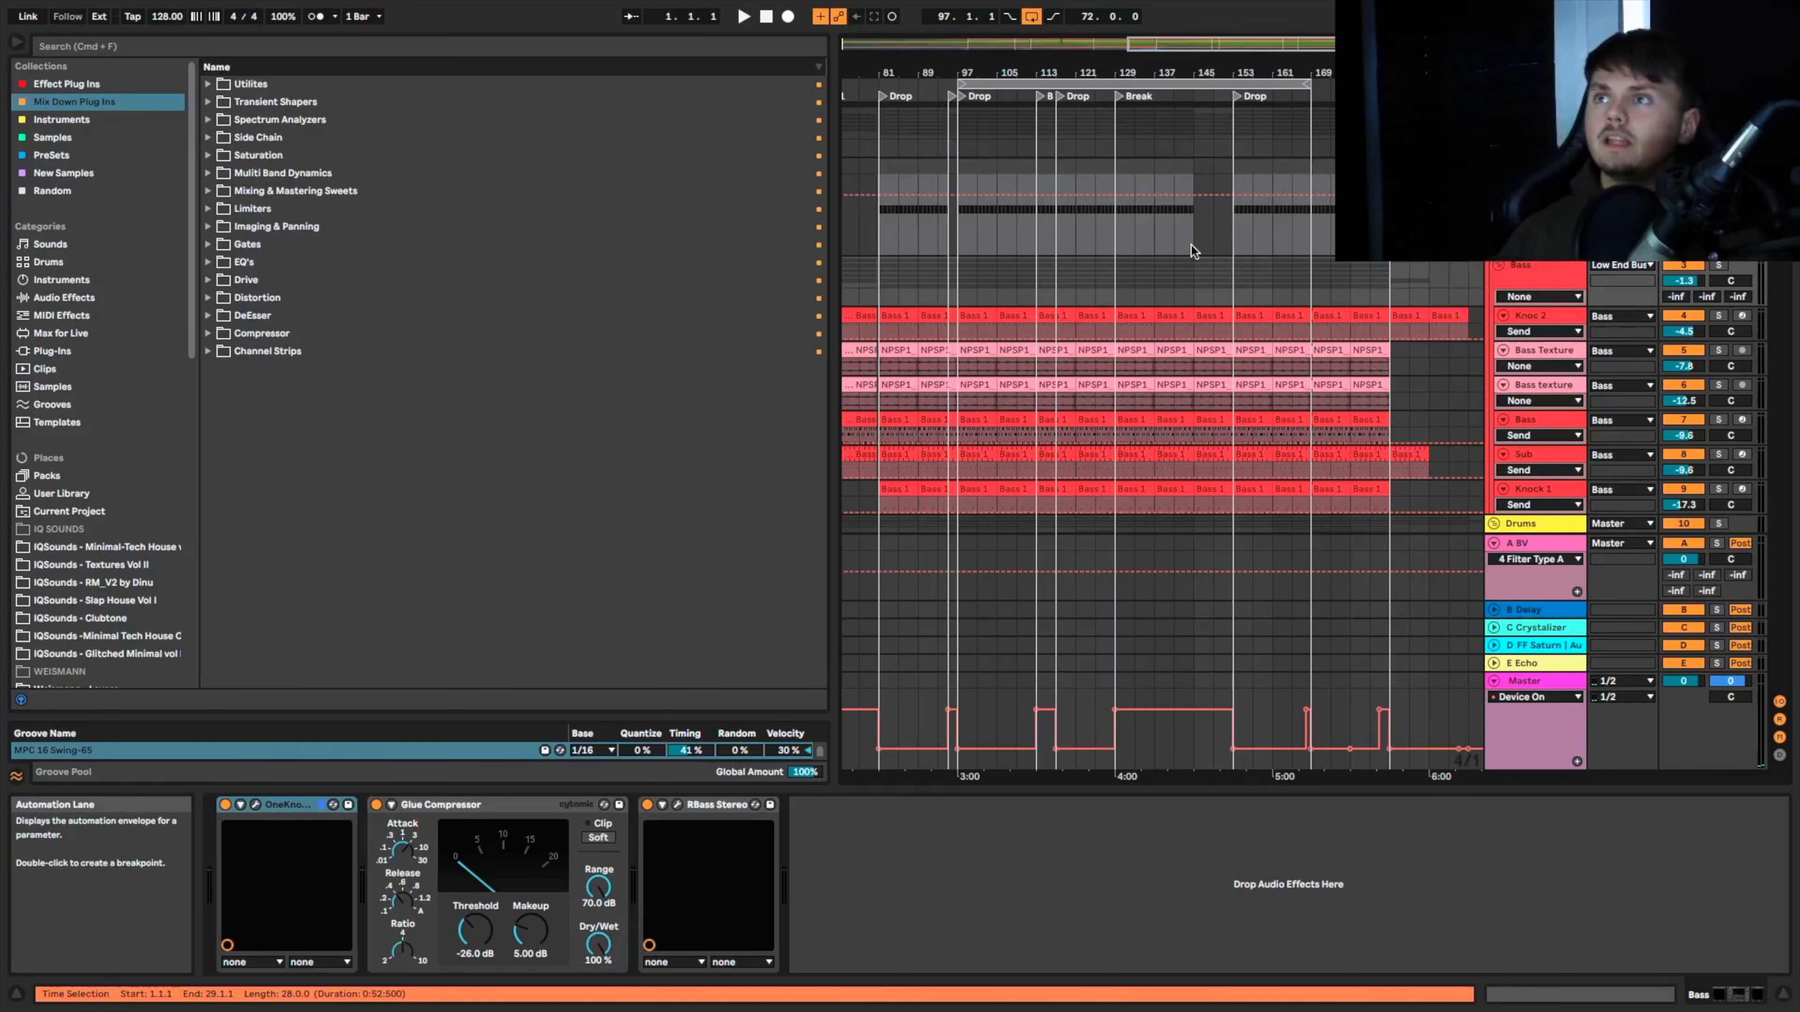
pyautogui.scroll(5, 1191, 245)
pyautogui.hscroll(-3, 1191, 244)
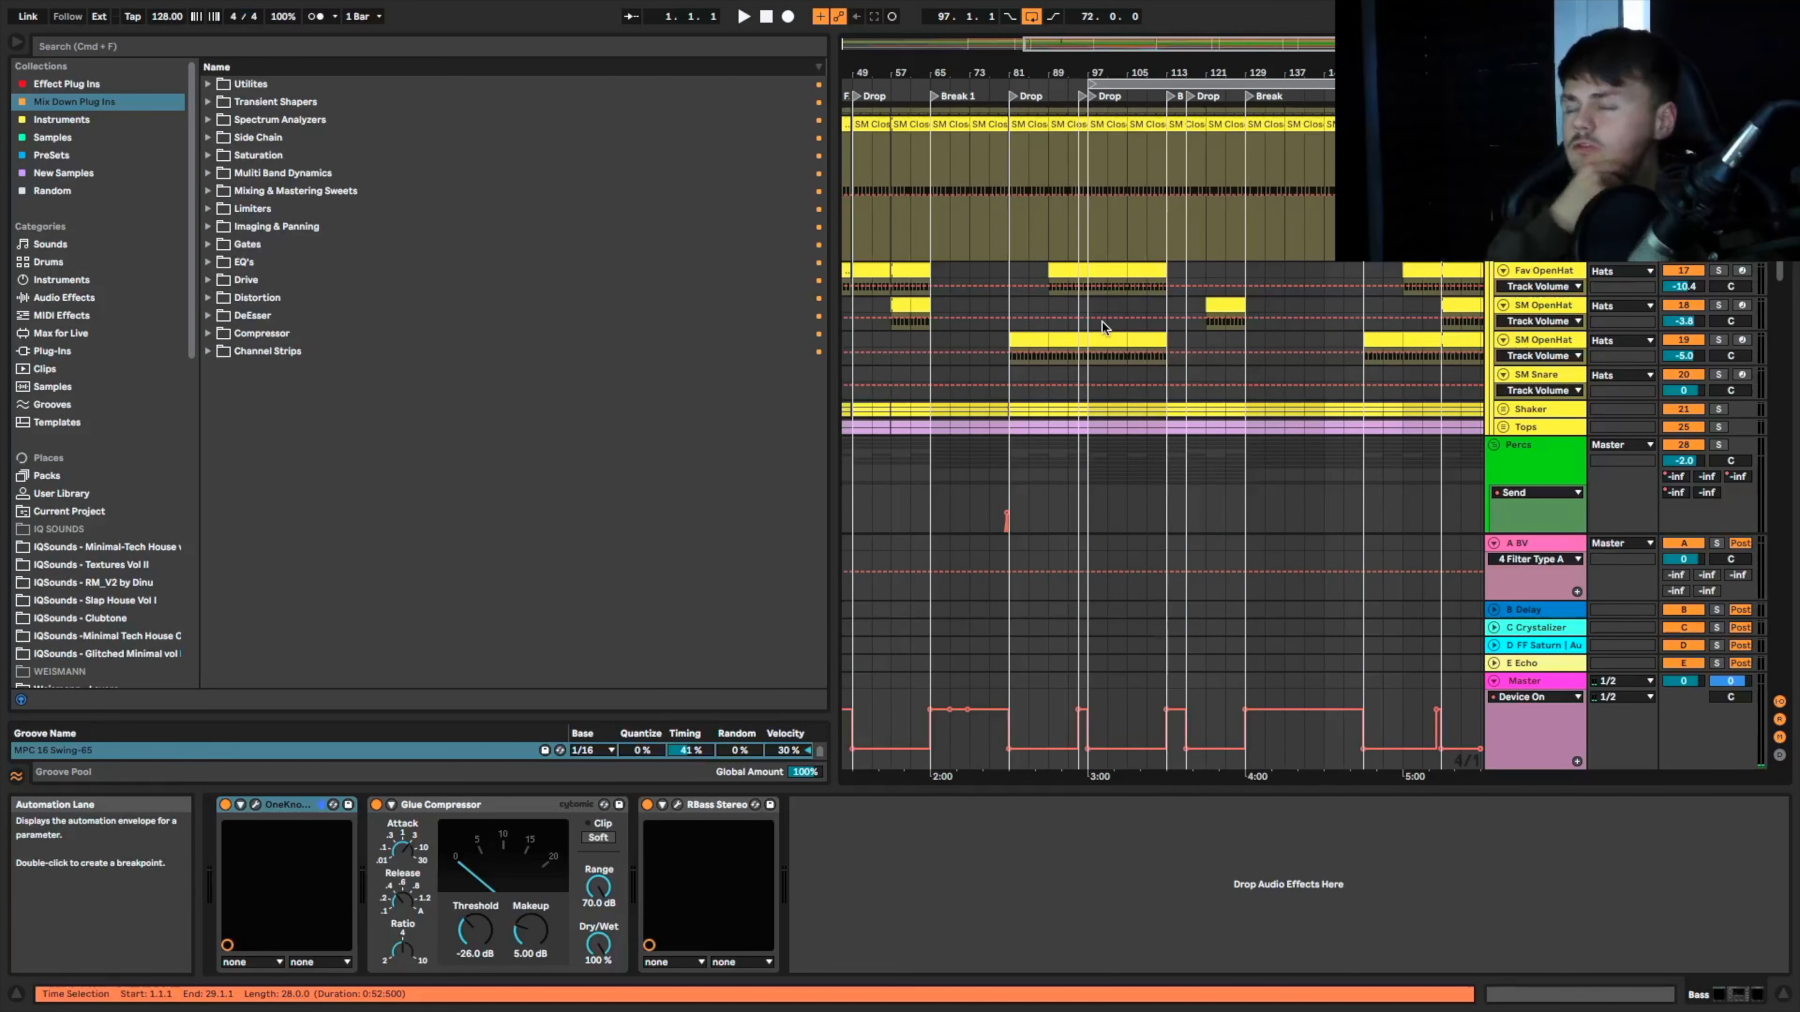
pyautogui.scroll(6, 1008, 283)
pyautogui.hscroll(-2, 1008, 283)
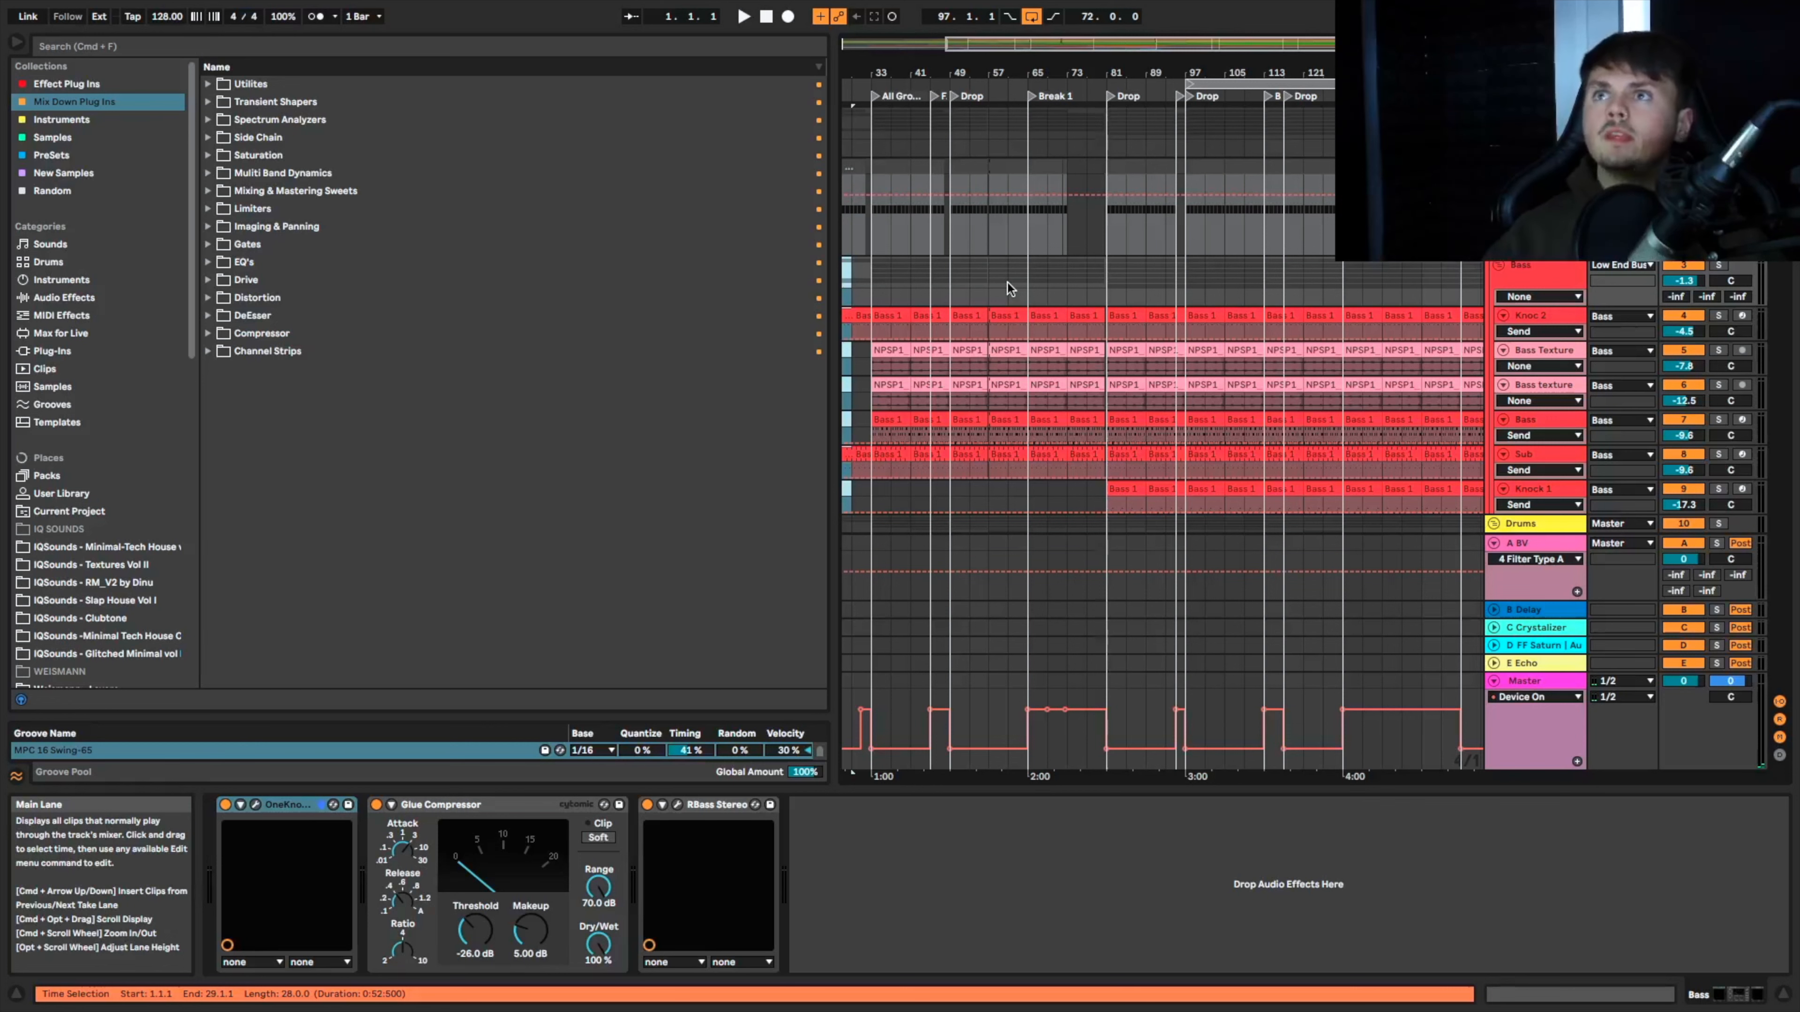
pyautogui.scroll(-5, 1226, 183)
pyautogui.hscroll(3, 1236, 102)
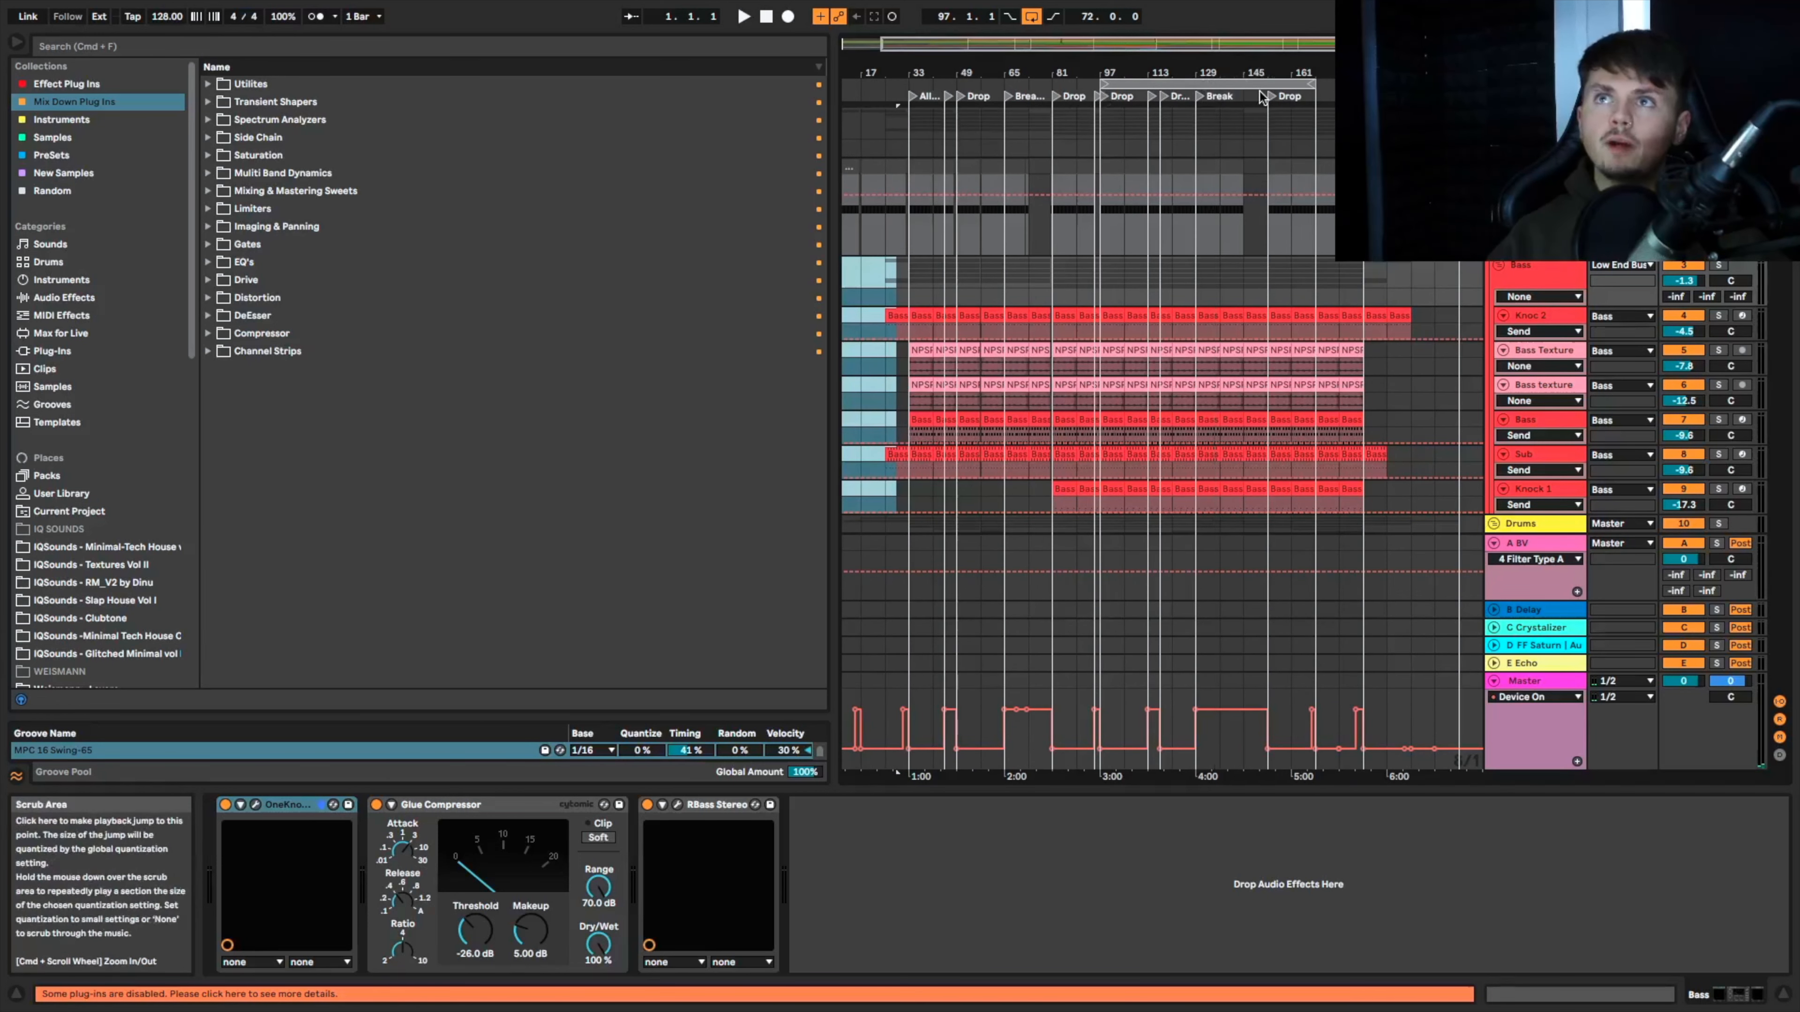
pyautogui.hscroll(-3, 1261, 98)
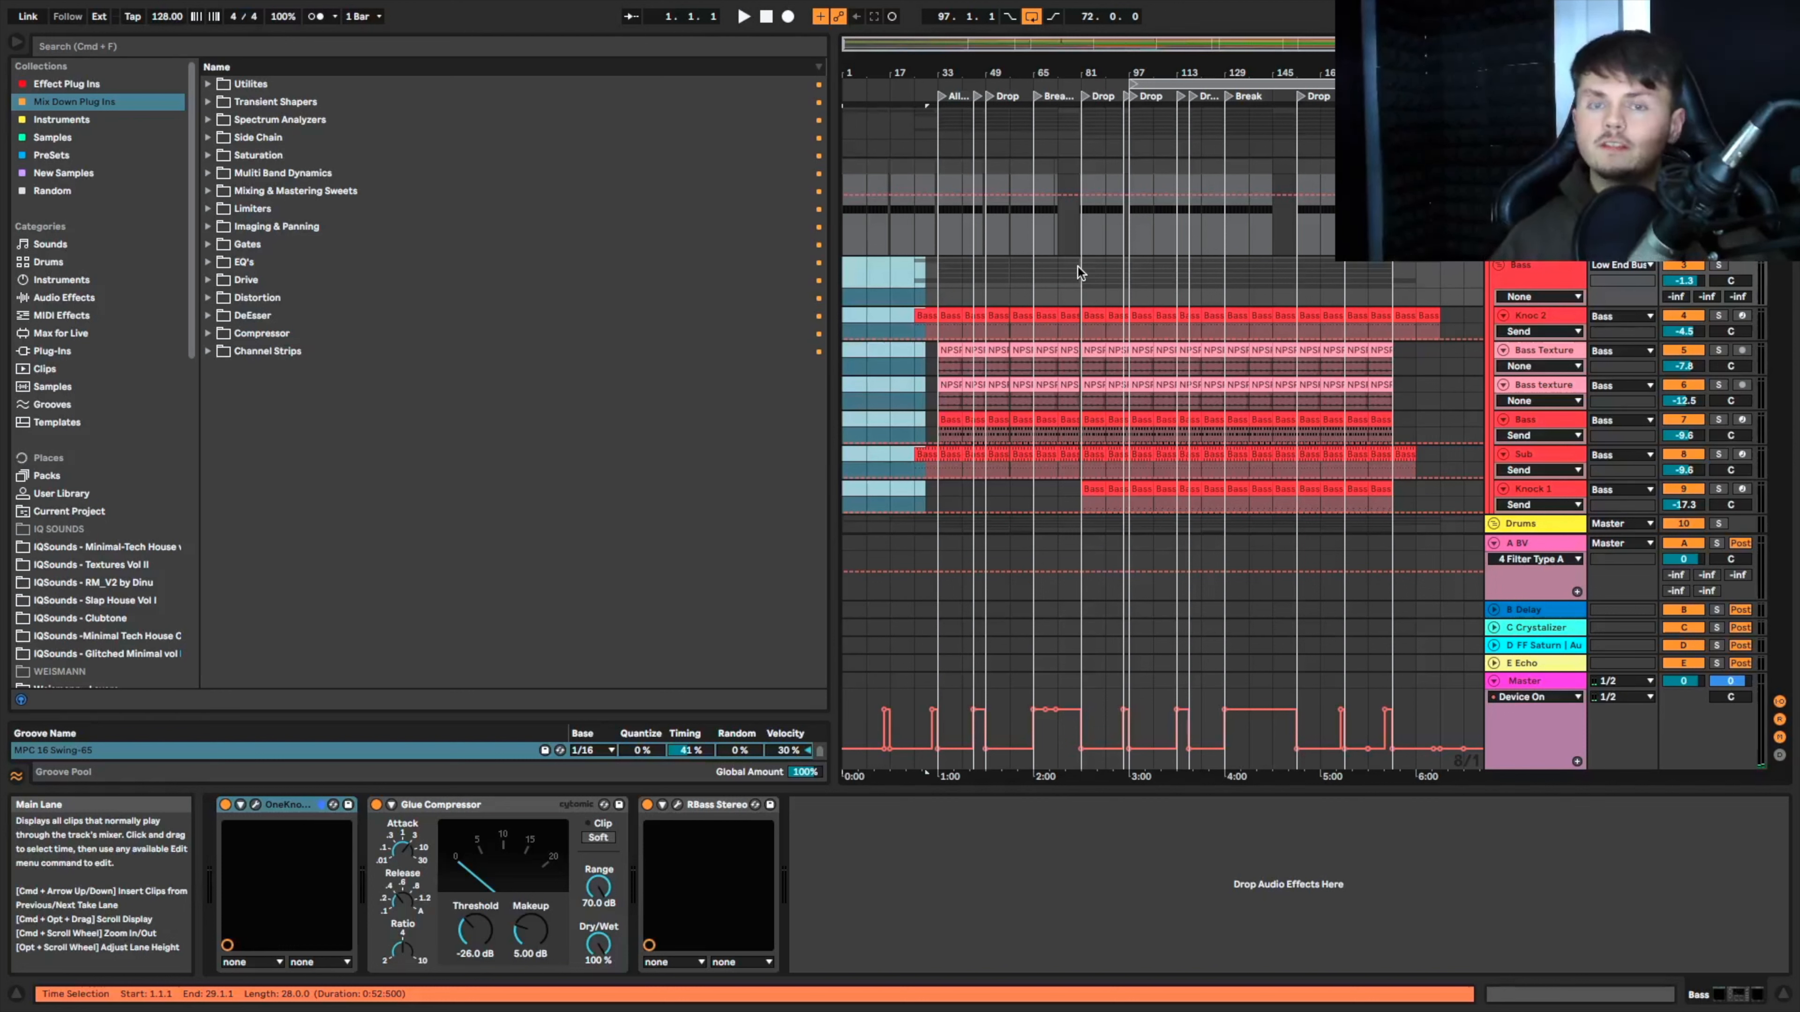
pyautogui.scroll(-6, 1294, 426)
pyautogui.scroll(4, 1288, 409)
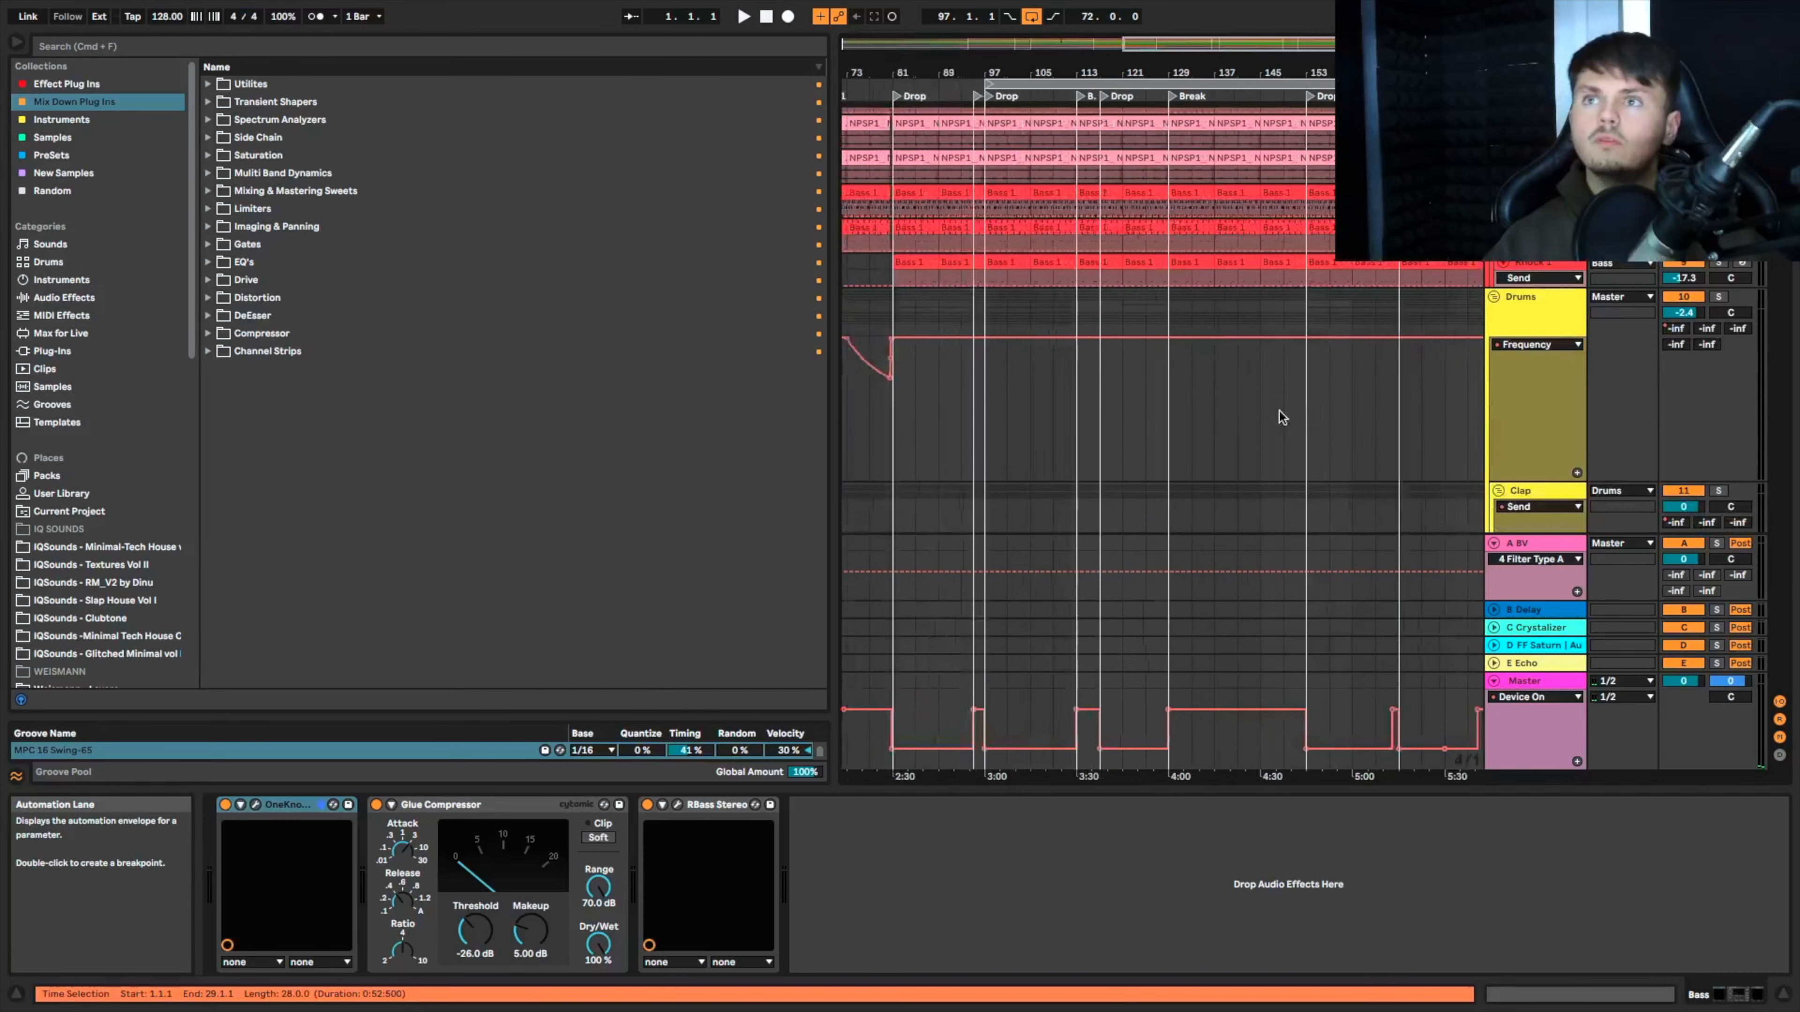
# Step: Examine the Drums Frequency and Clap Send automation from the All Groove section through the second break
pyautogui.hscroll(-10, 986, 410)
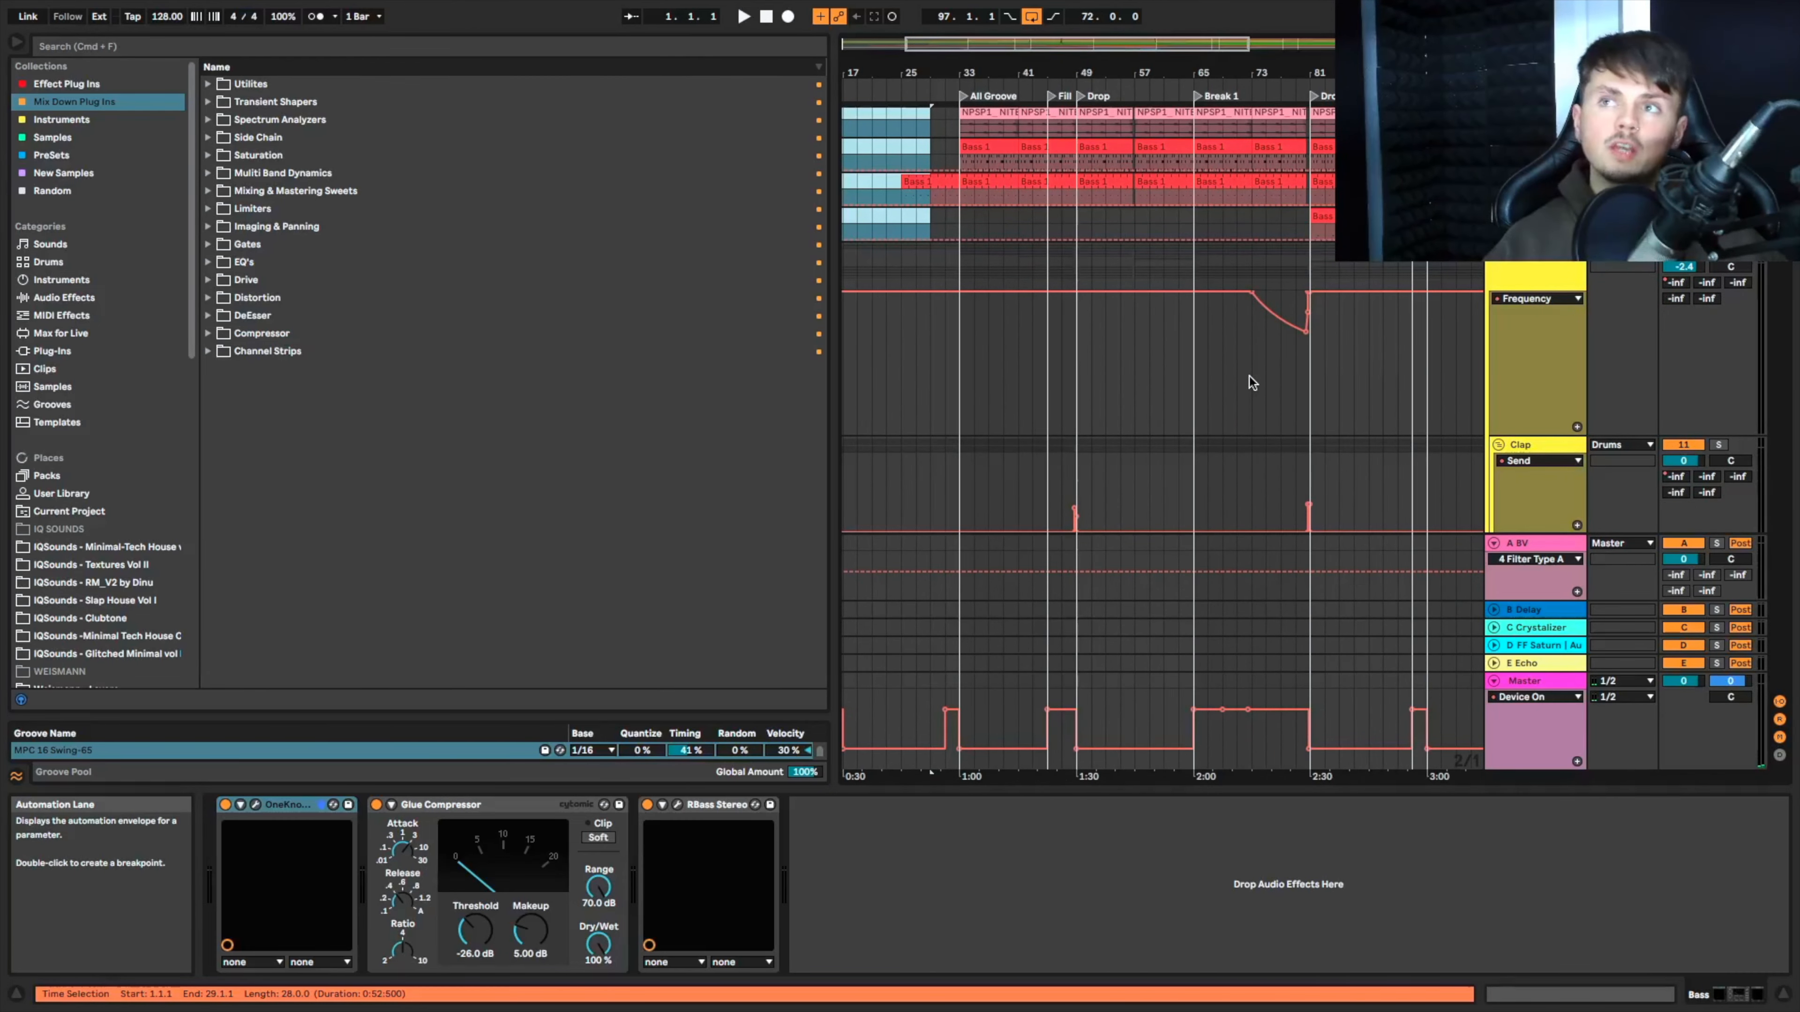
pyautogui.hscroll(1, 1251, 382)
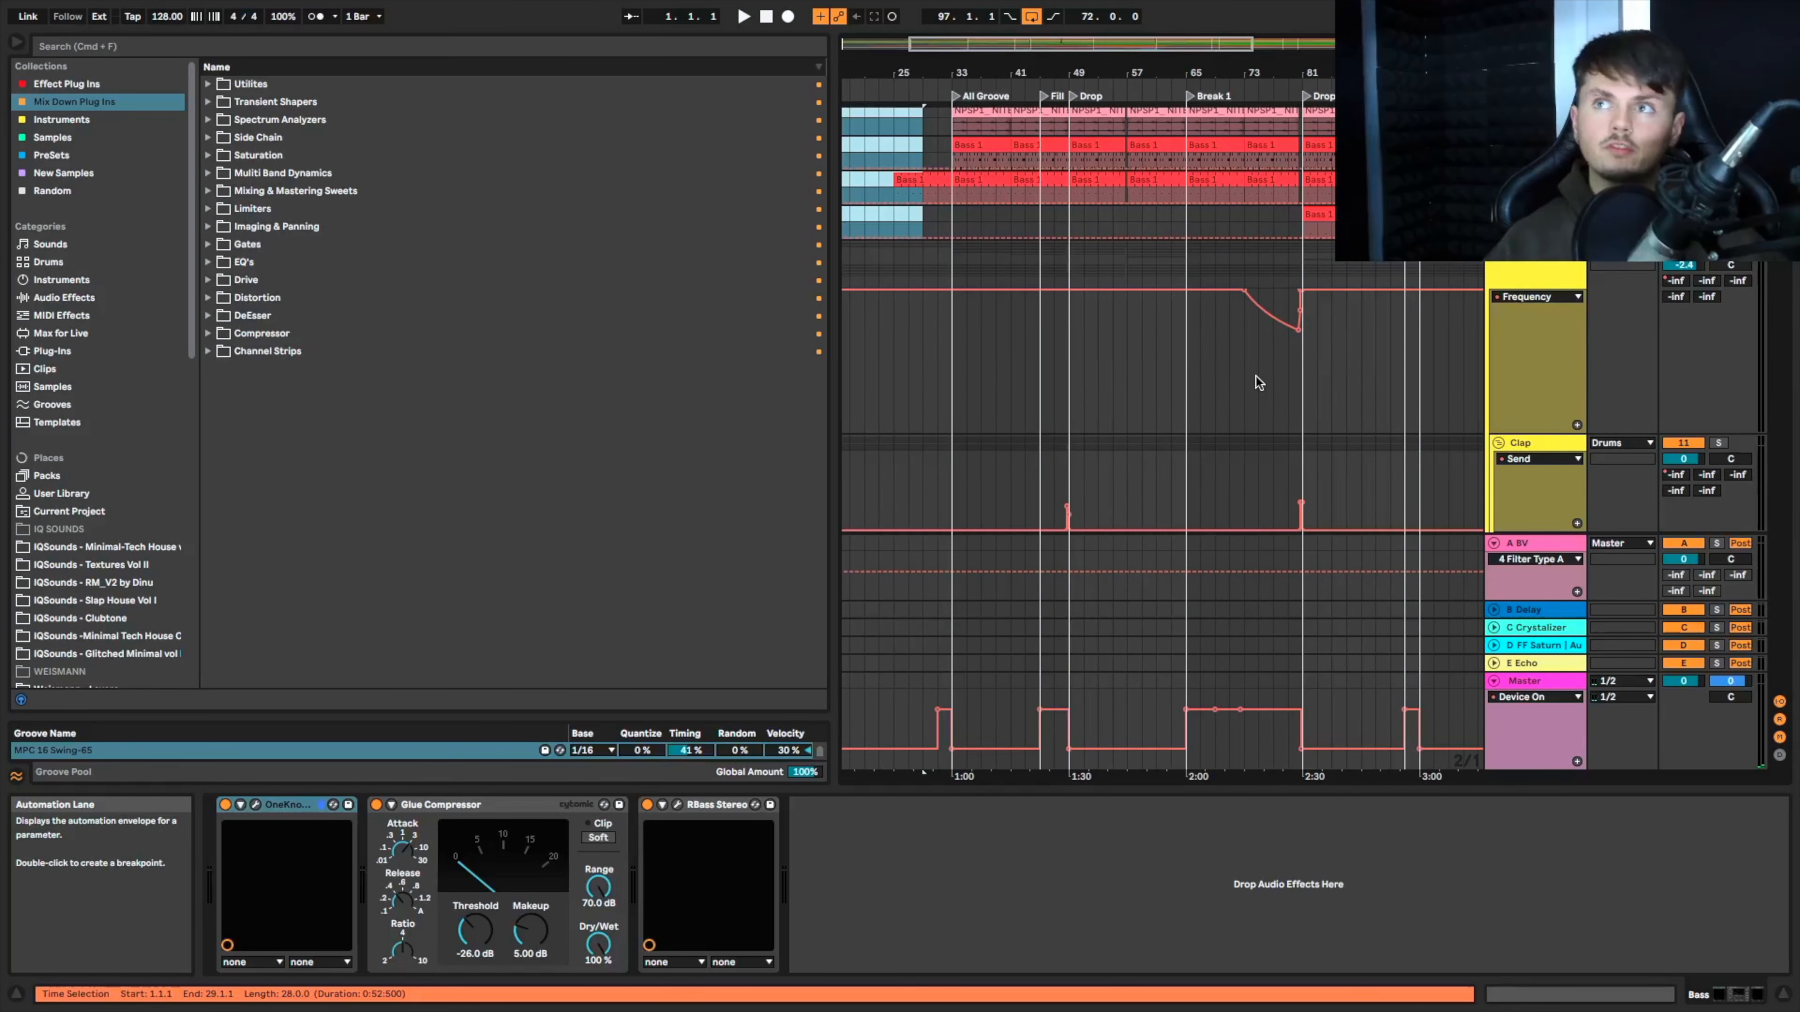
pyautogui.hscroll(4, 1256, 377)
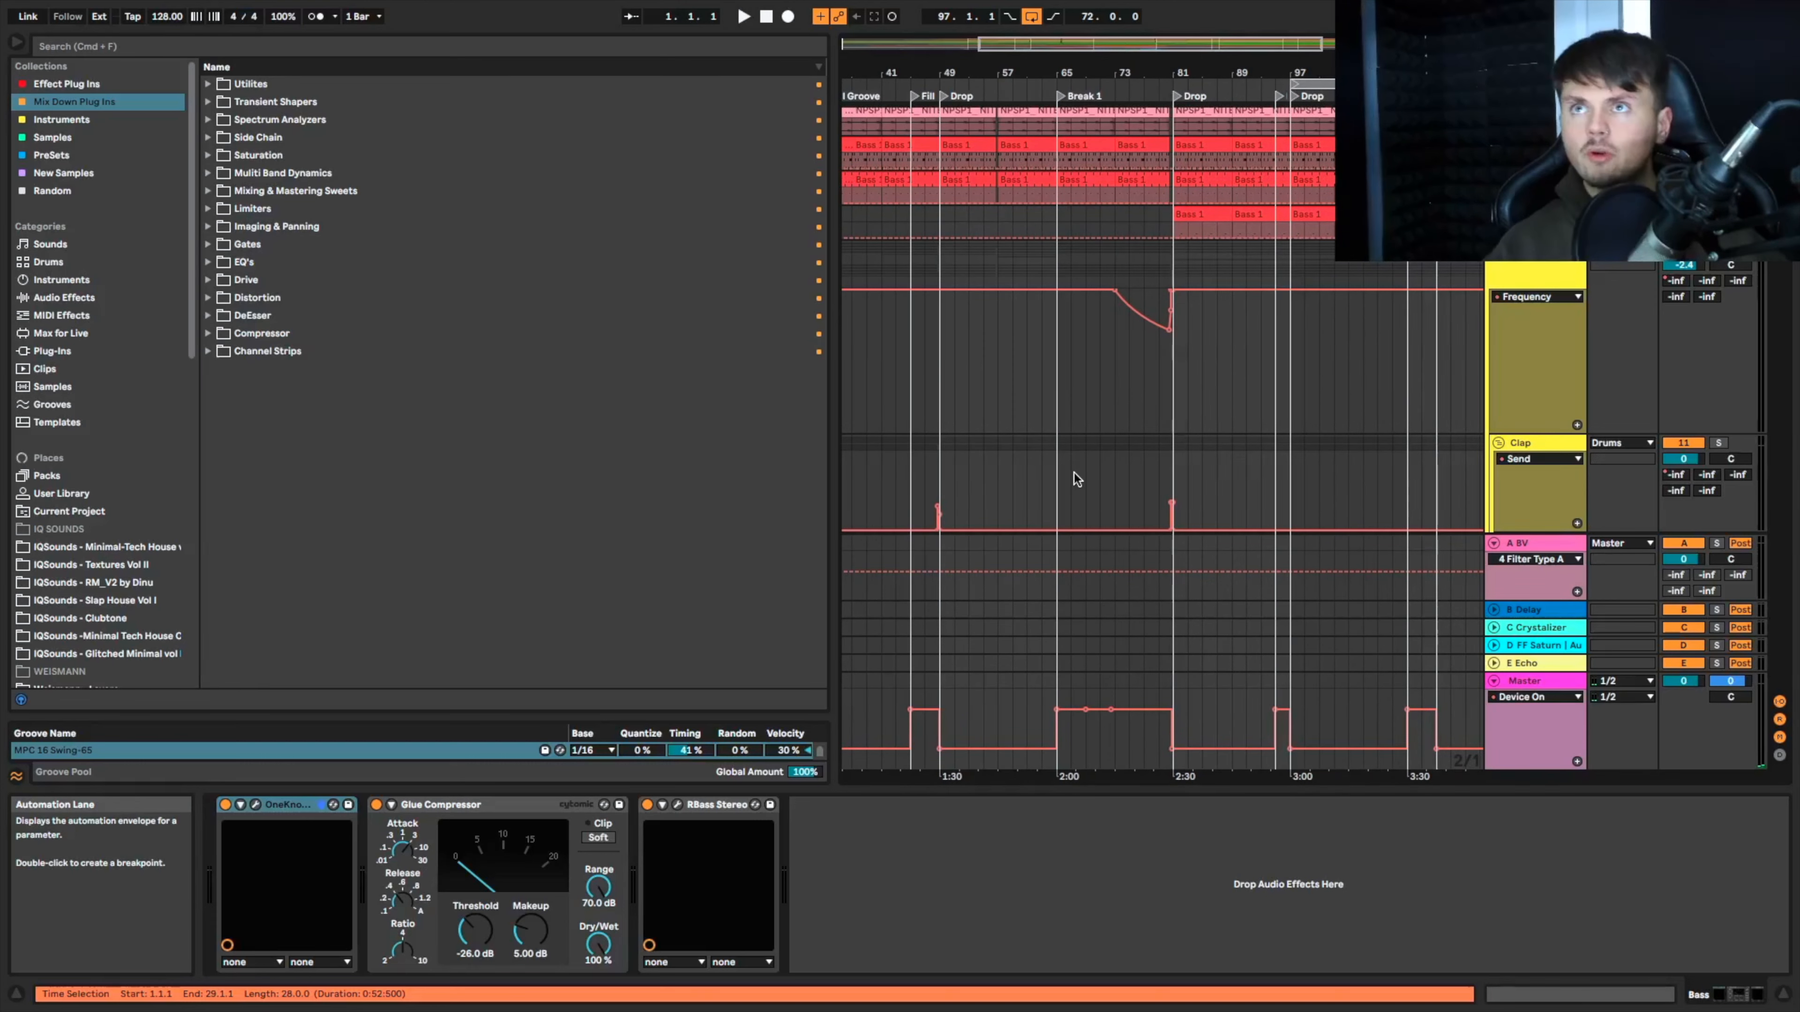
pyautogui.hscroll(-4, 1074, 473)
pyautogui.hscroll(8, 1074, 473)
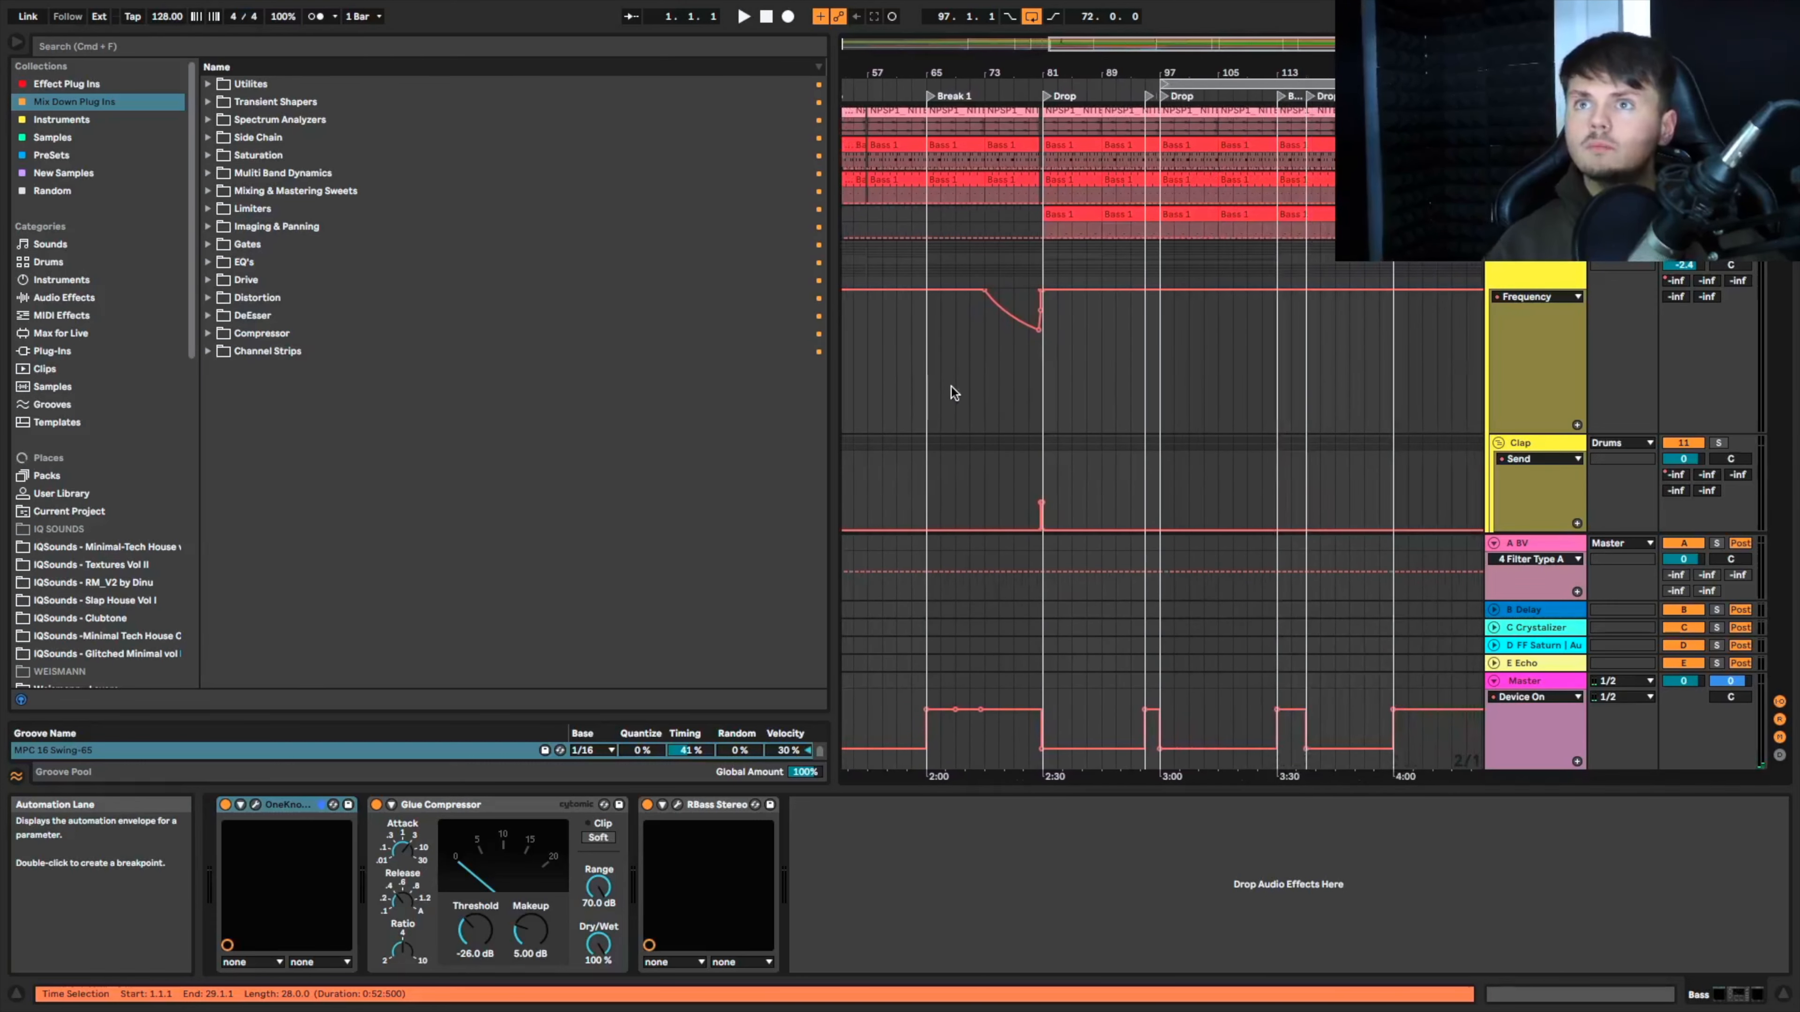
pyautogui.hscroll(8, 985, 388)
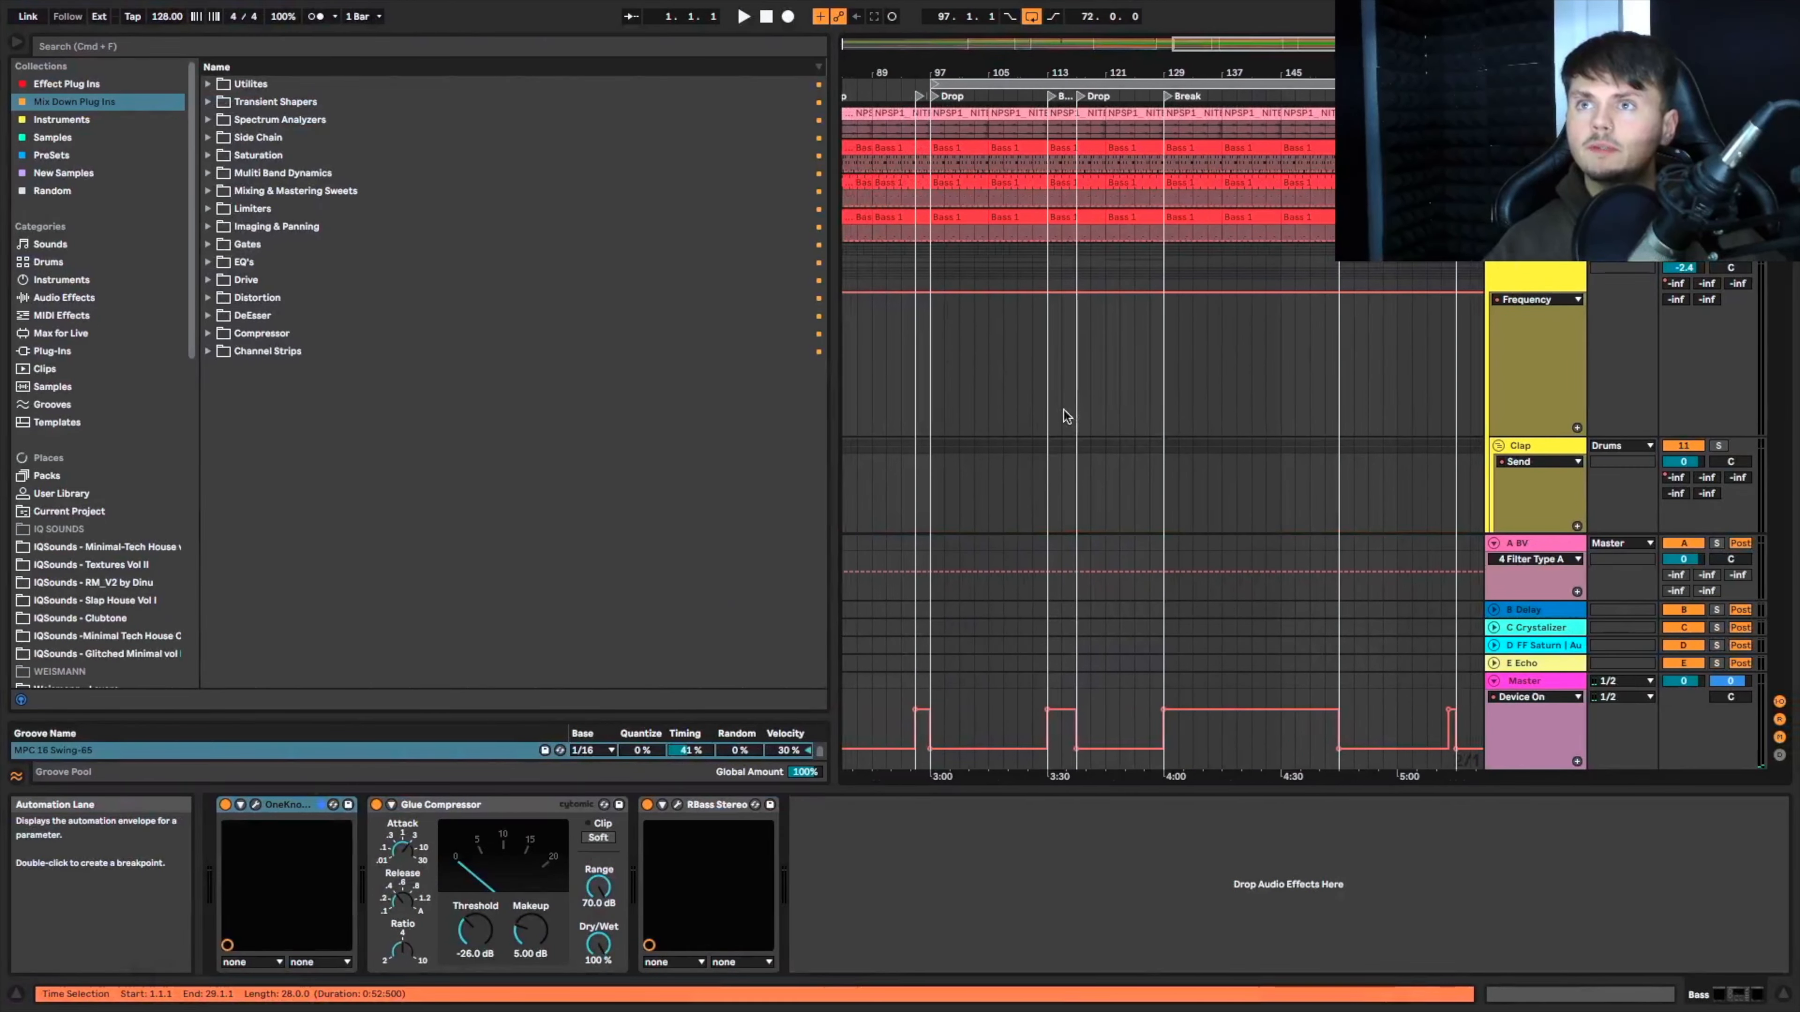
# Step: Mark the break positions at bars 113, 129 and 65 on the Drums Frequency automation lane
pyautogui.click(1046, 395)
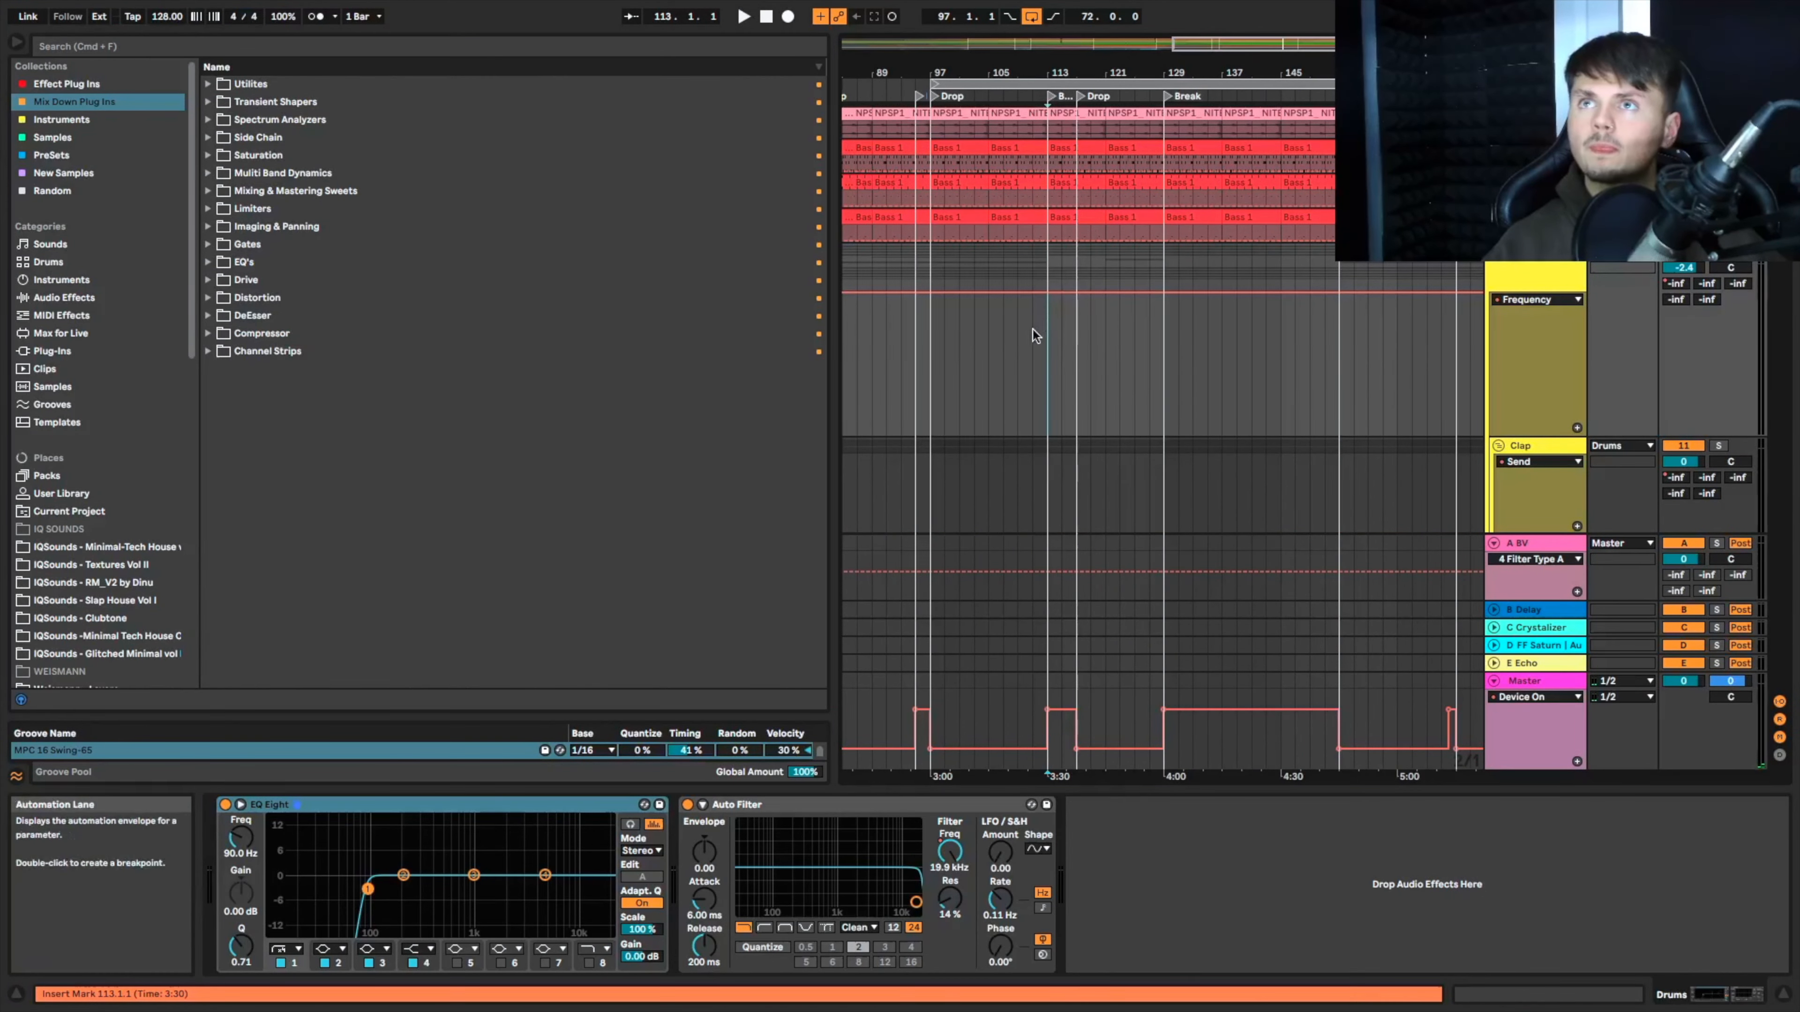
pyautogui.hscroll(1, 1091, 354)
pyautogui.click(1134, 385)
pyautogui.hscroll(6, 1169, 387)
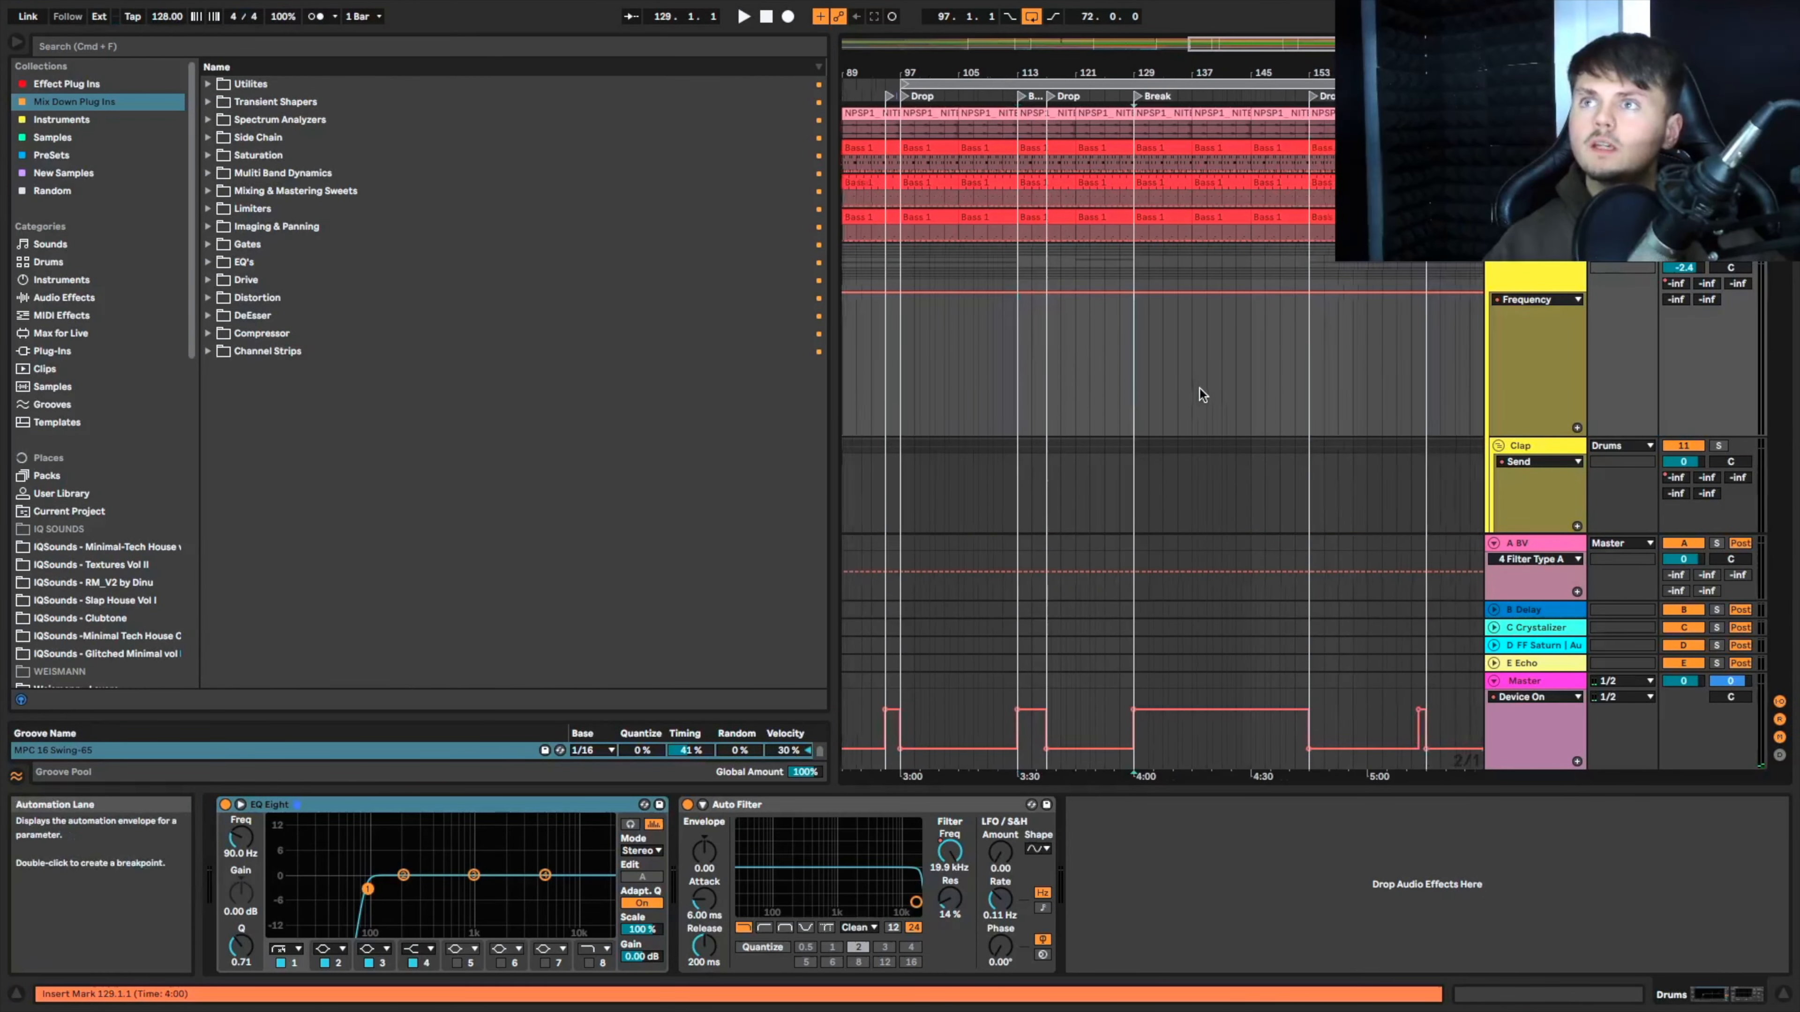
pyautogui.hscroll(-16, 1242, 126)
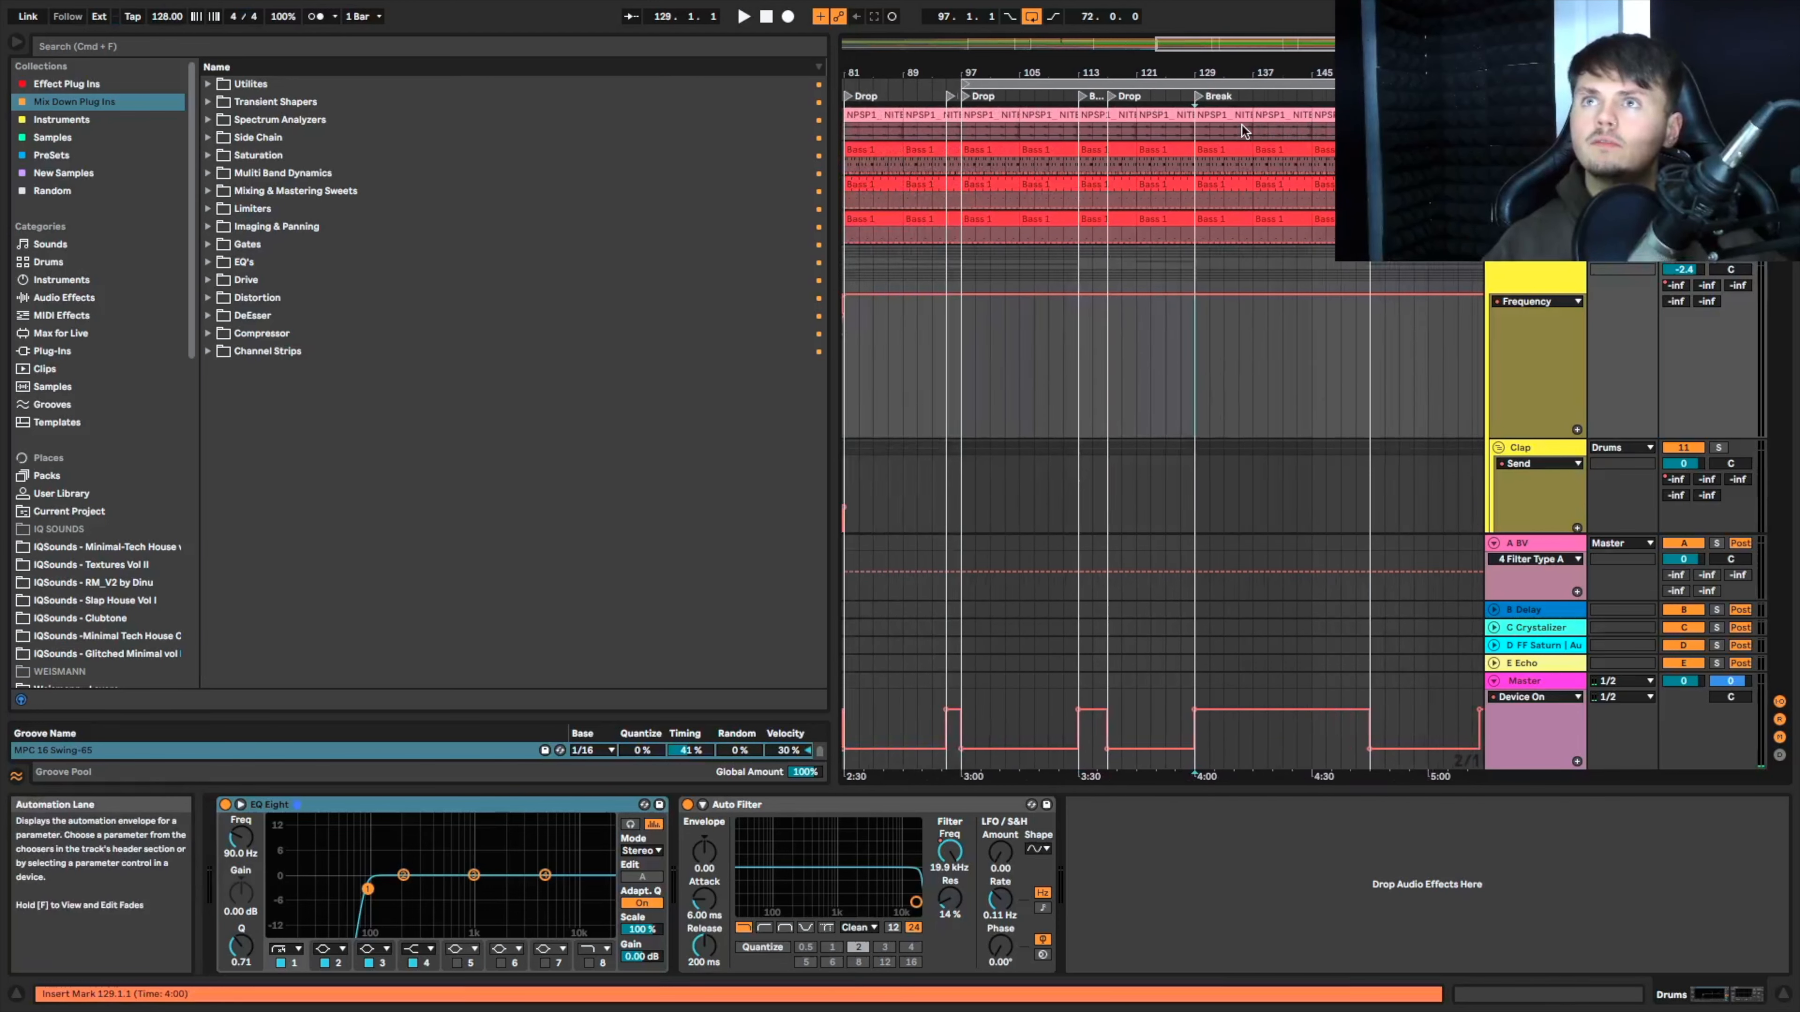
pyautogui.hscroll(-1, 1002, 335)
pyautogui.click(1000, 372)
pyautogui.hscroll(2, 1132, 360)
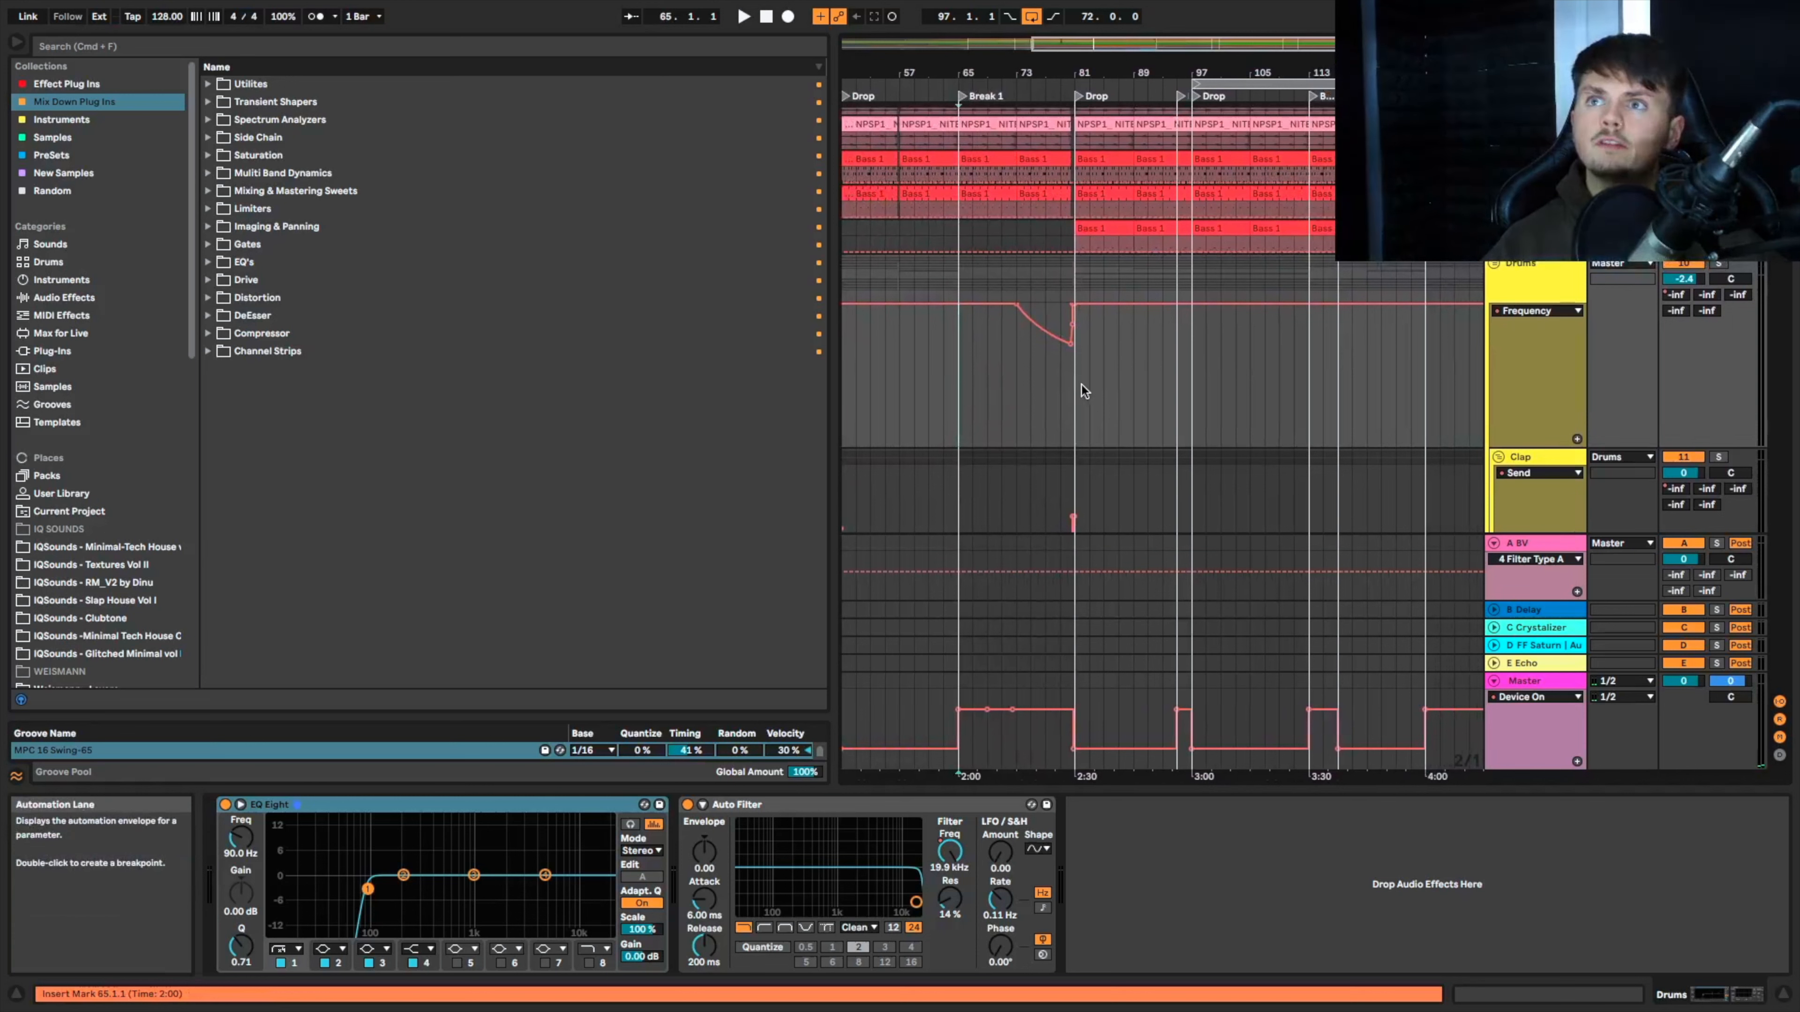
# Step: Highlight bars 81 to 129 on the Drums Frequency lane and review the clap and hat tracks below it
pyautogui.moveTo(1062, 393); pyautogui.dragTo(1424, 388)
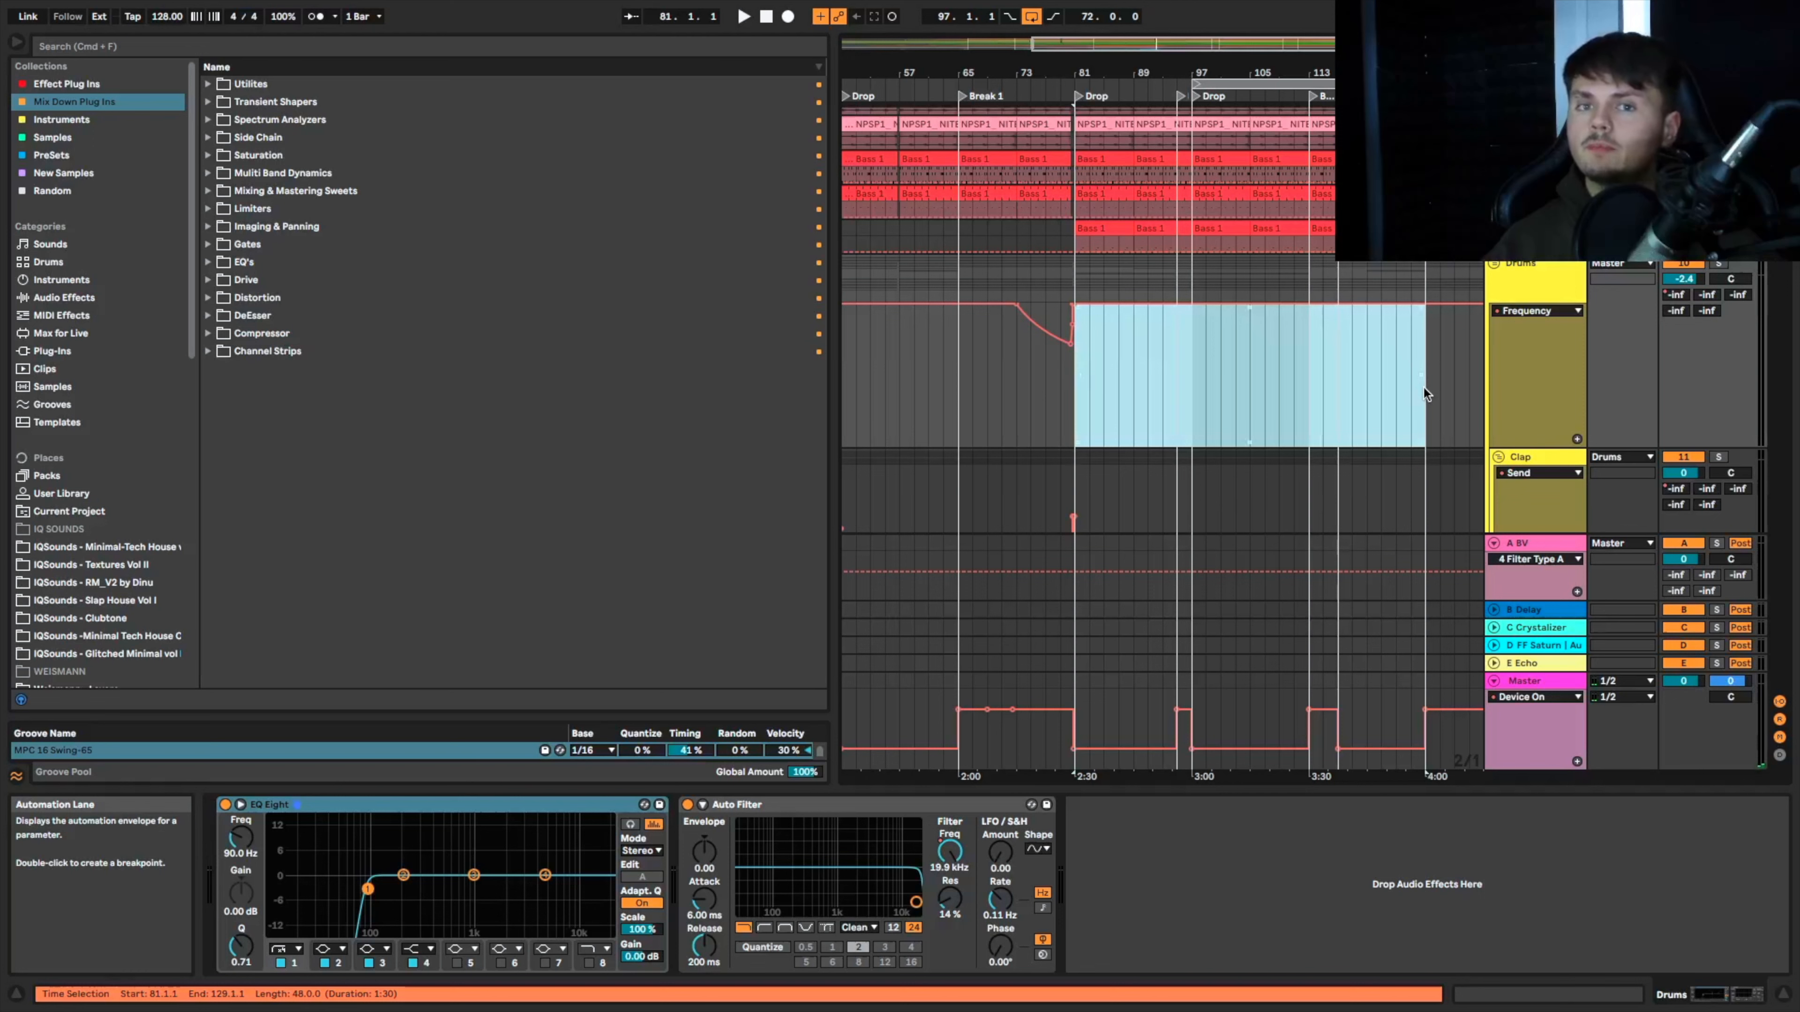
pyautogui.scroll(-15, 1273, 405)
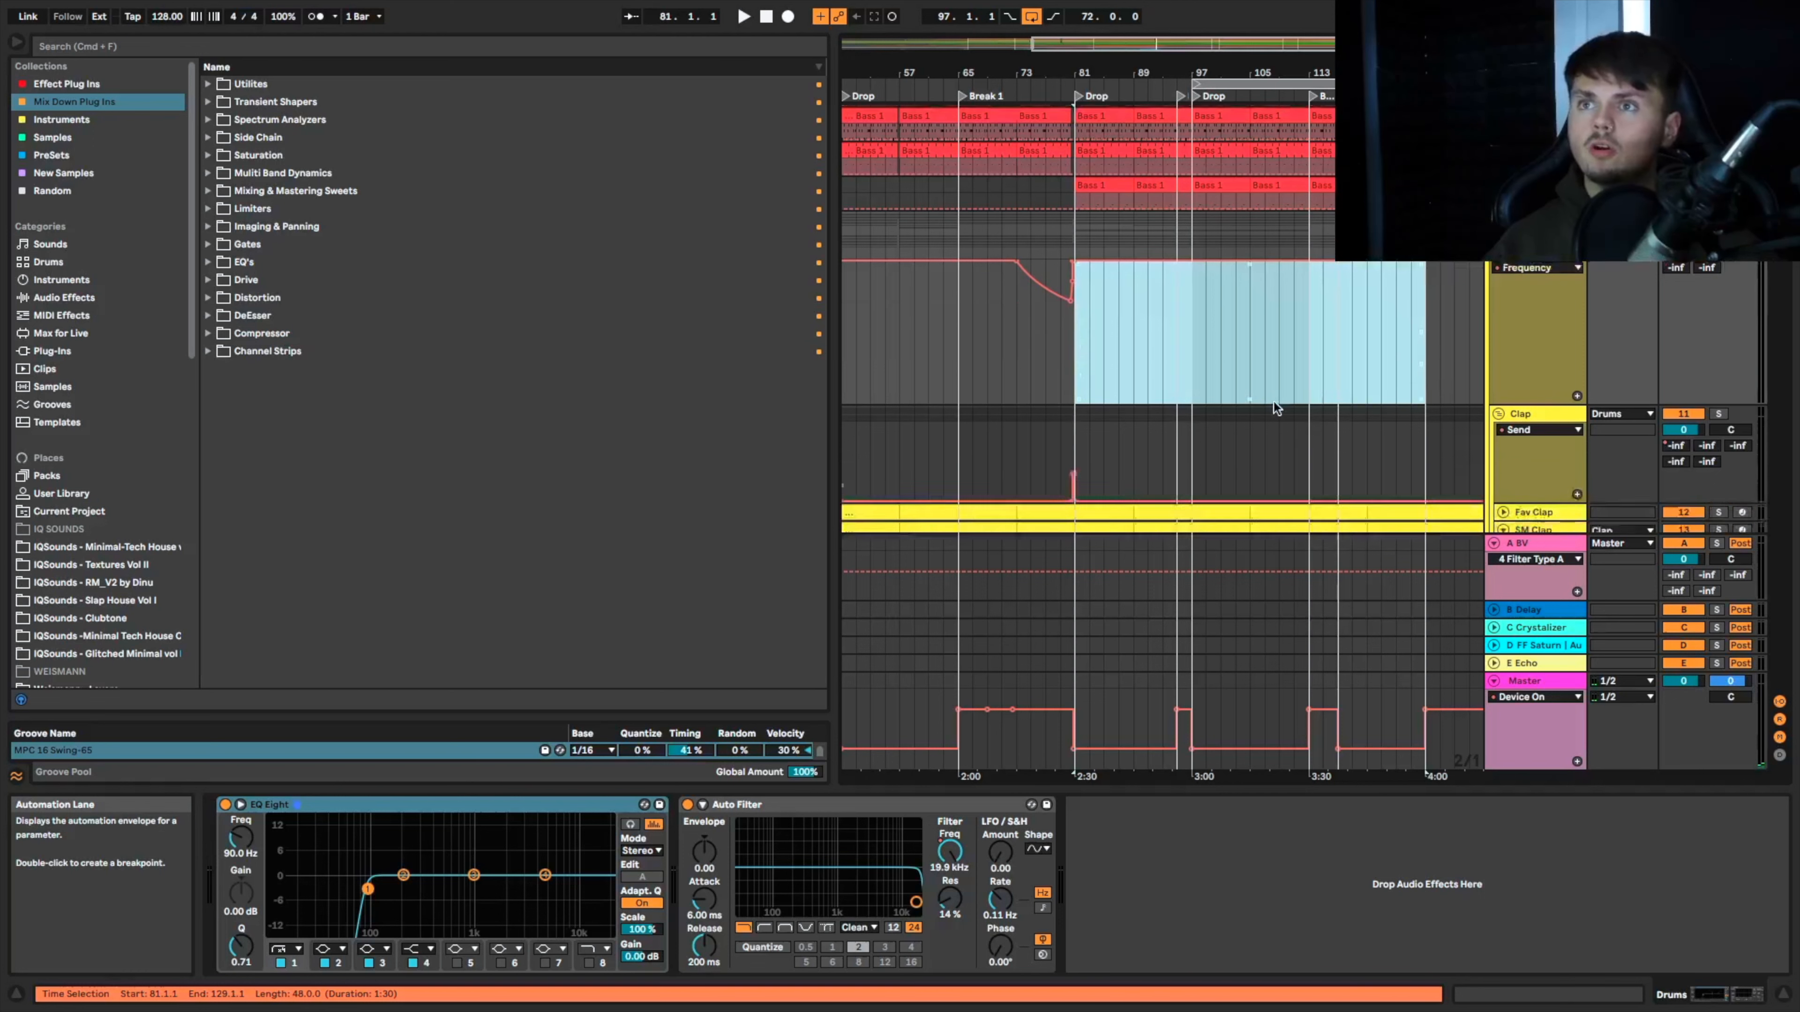
pyautogui.scroll(15, 1273, 403)
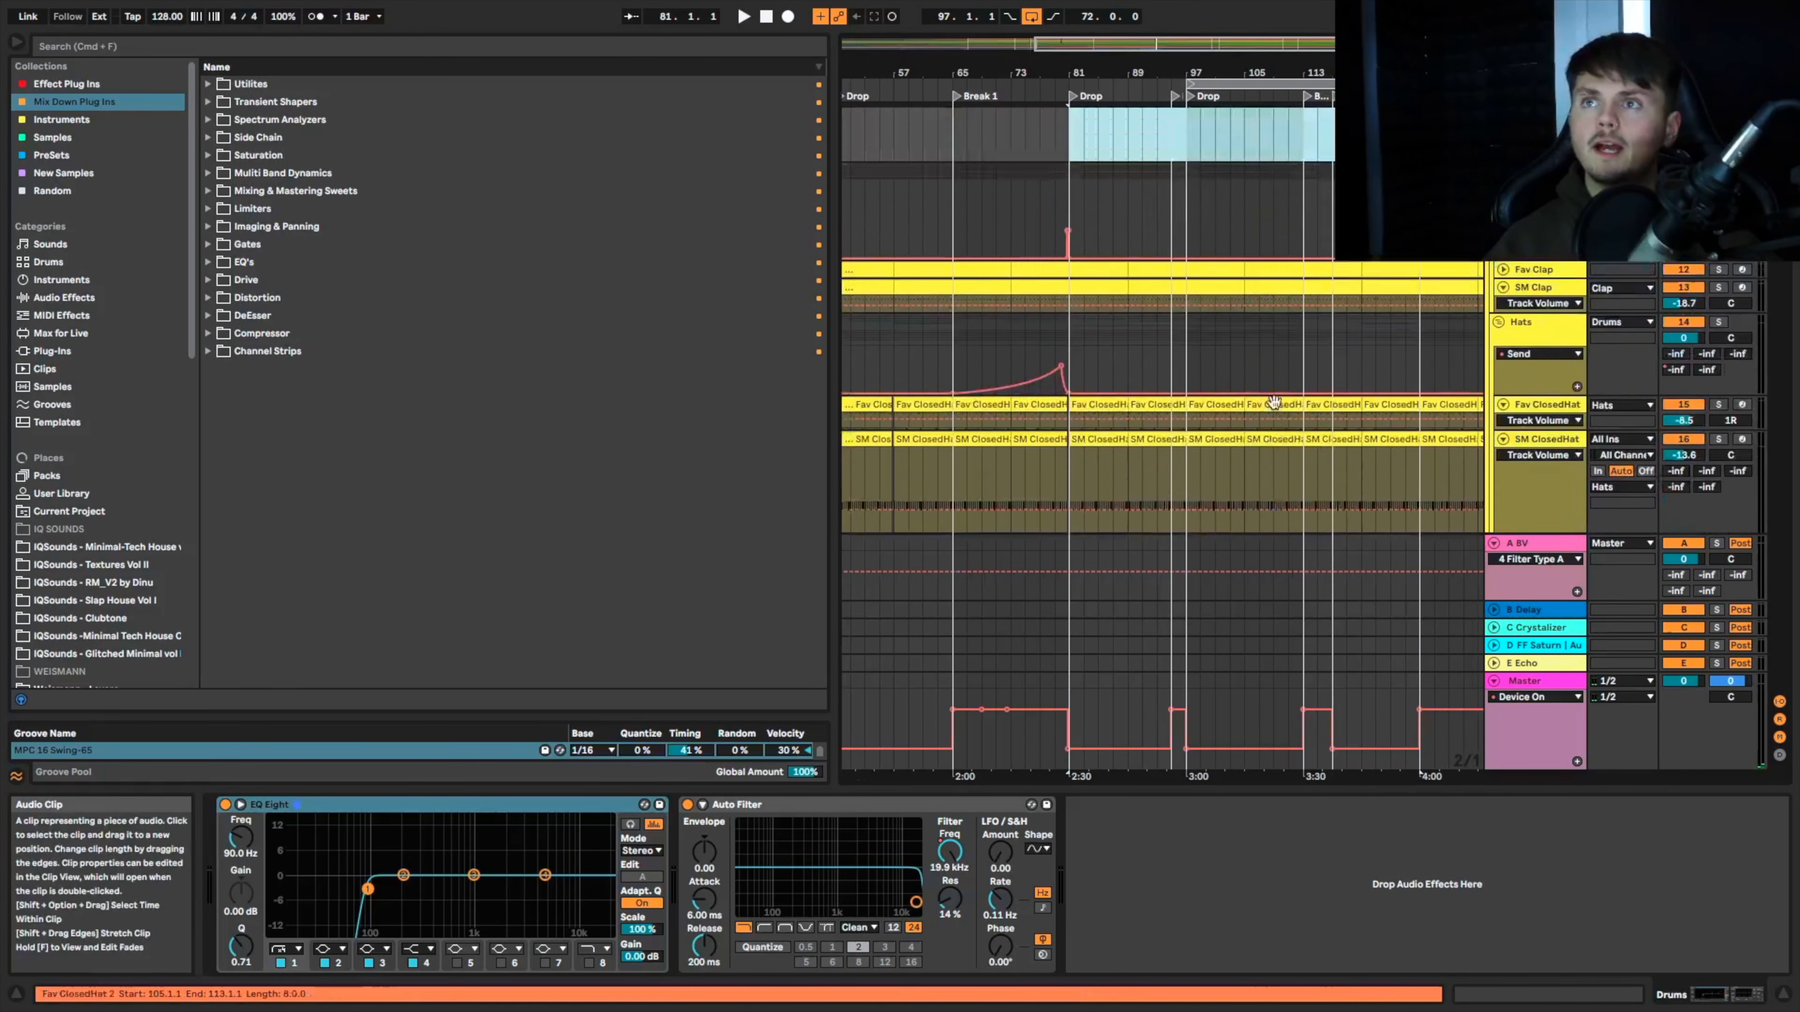
pyautogui.hscroll(-5, 1272, 405)
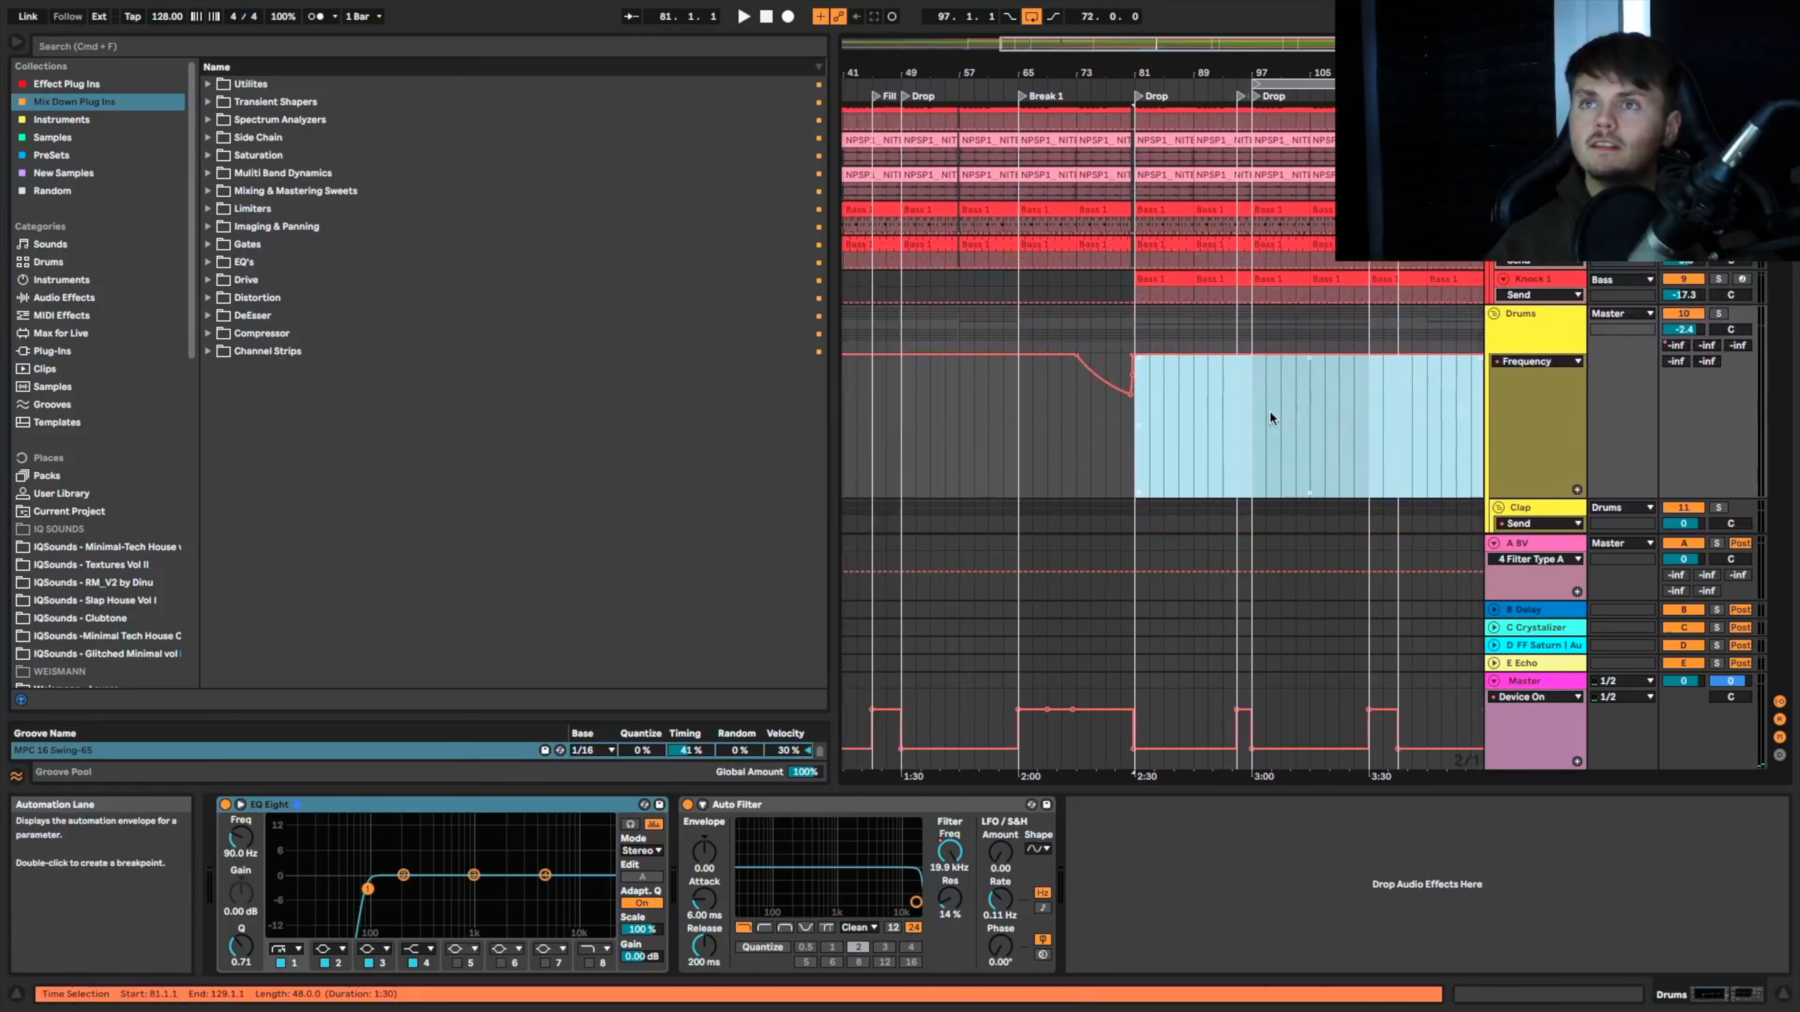
# Step: Play the arrangement from Break 1 at bar 65 and review the bass, hat and percussion tracks during playback
pyautogui.click(1095, 424)
pyautogui.press('space')
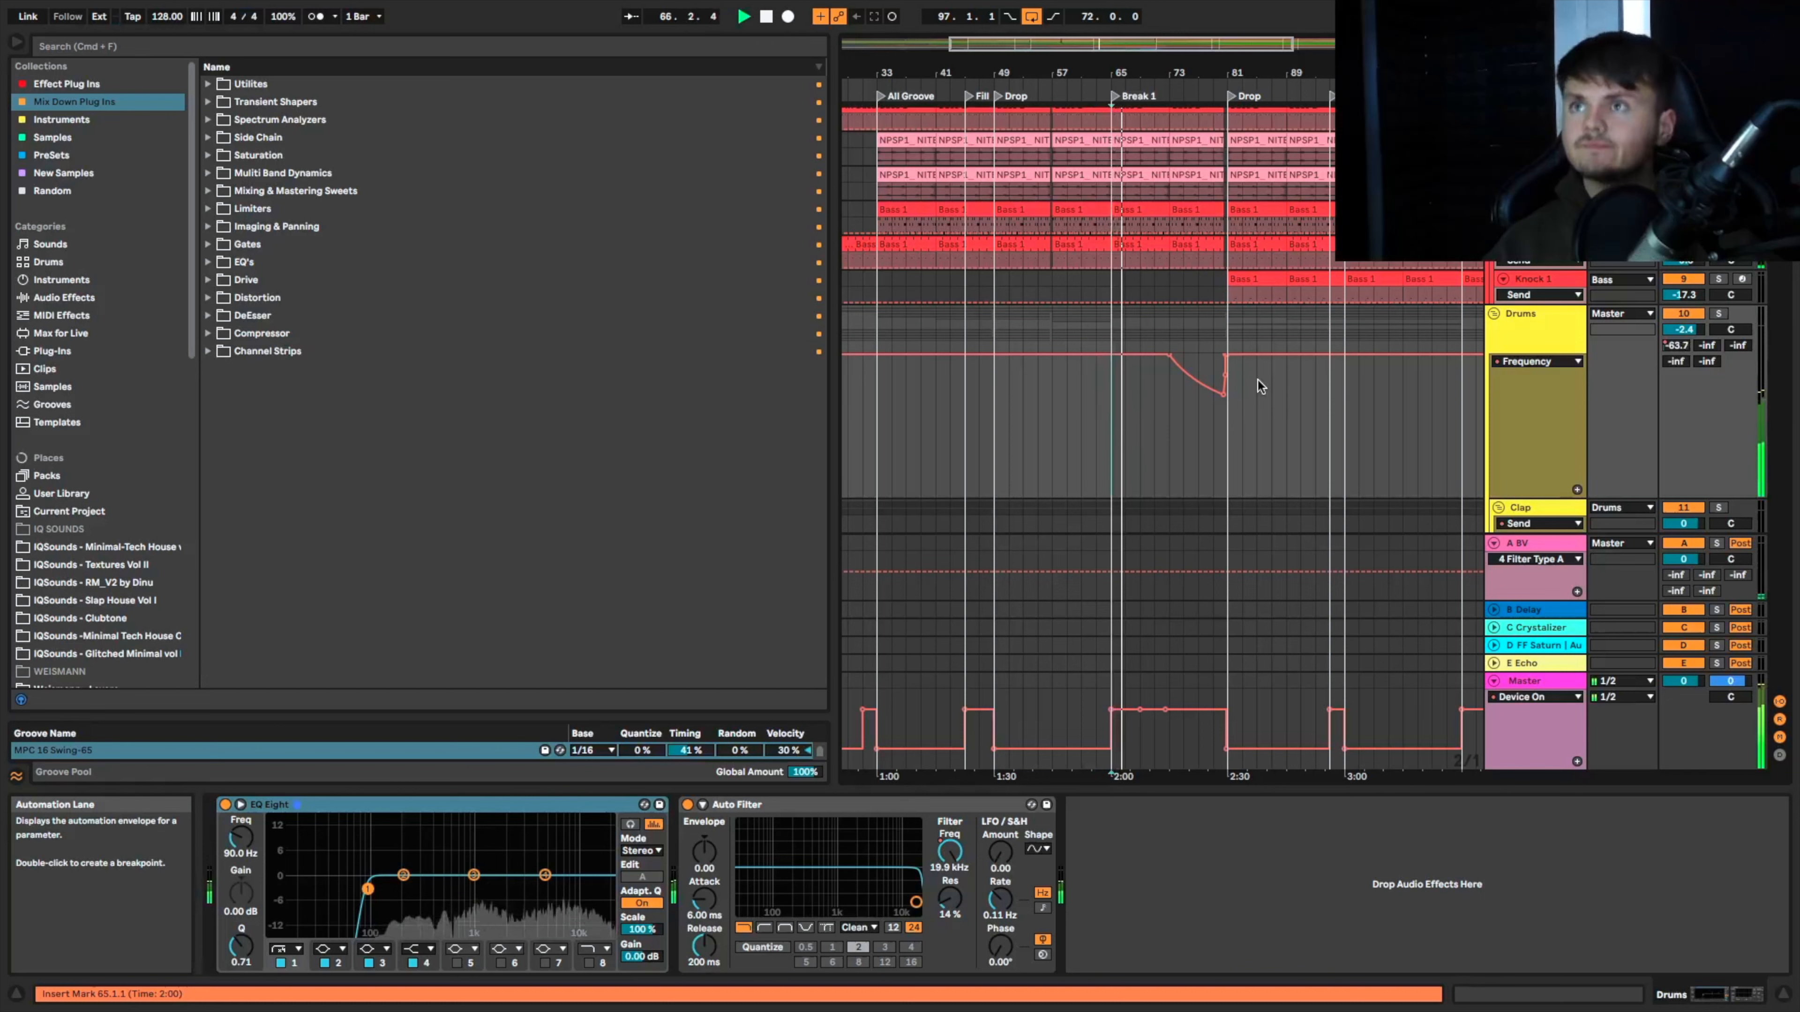
pyautogui.scroll(6, 1337, 354)
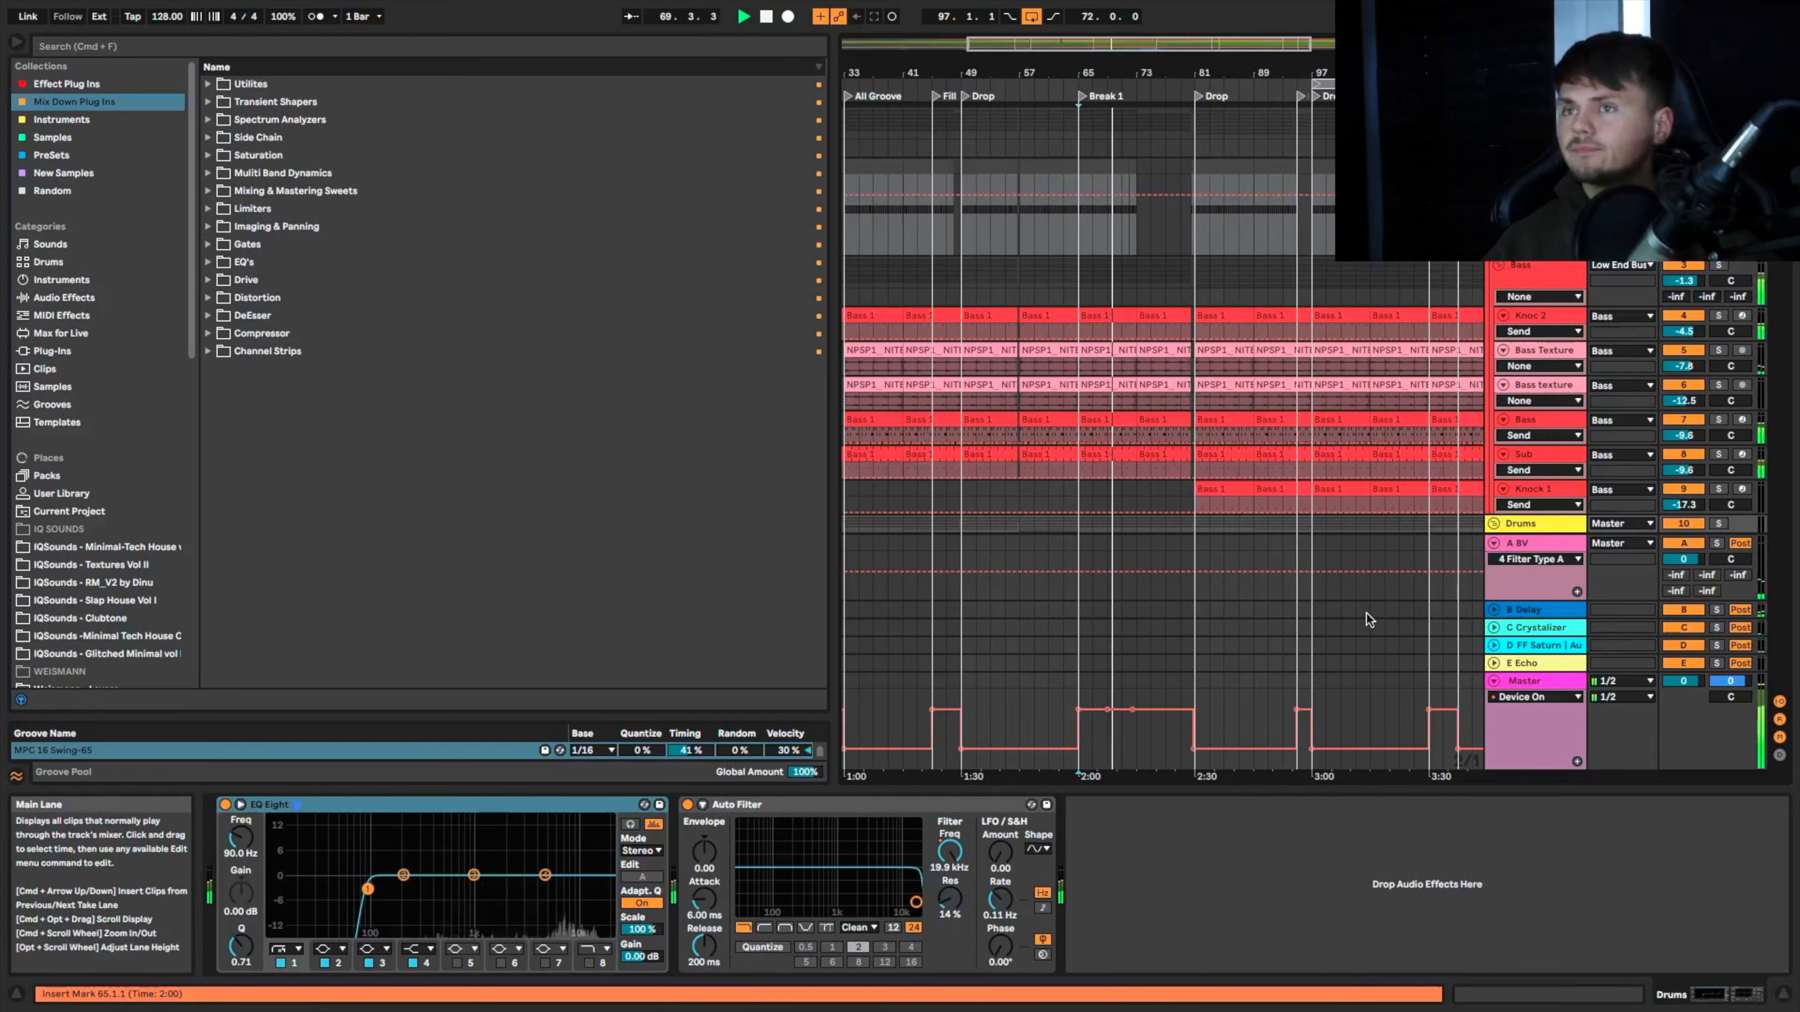
pyautogui.scroll(-8, 1367, 613)
pyautogui.scroll(-10, 1367, 613)
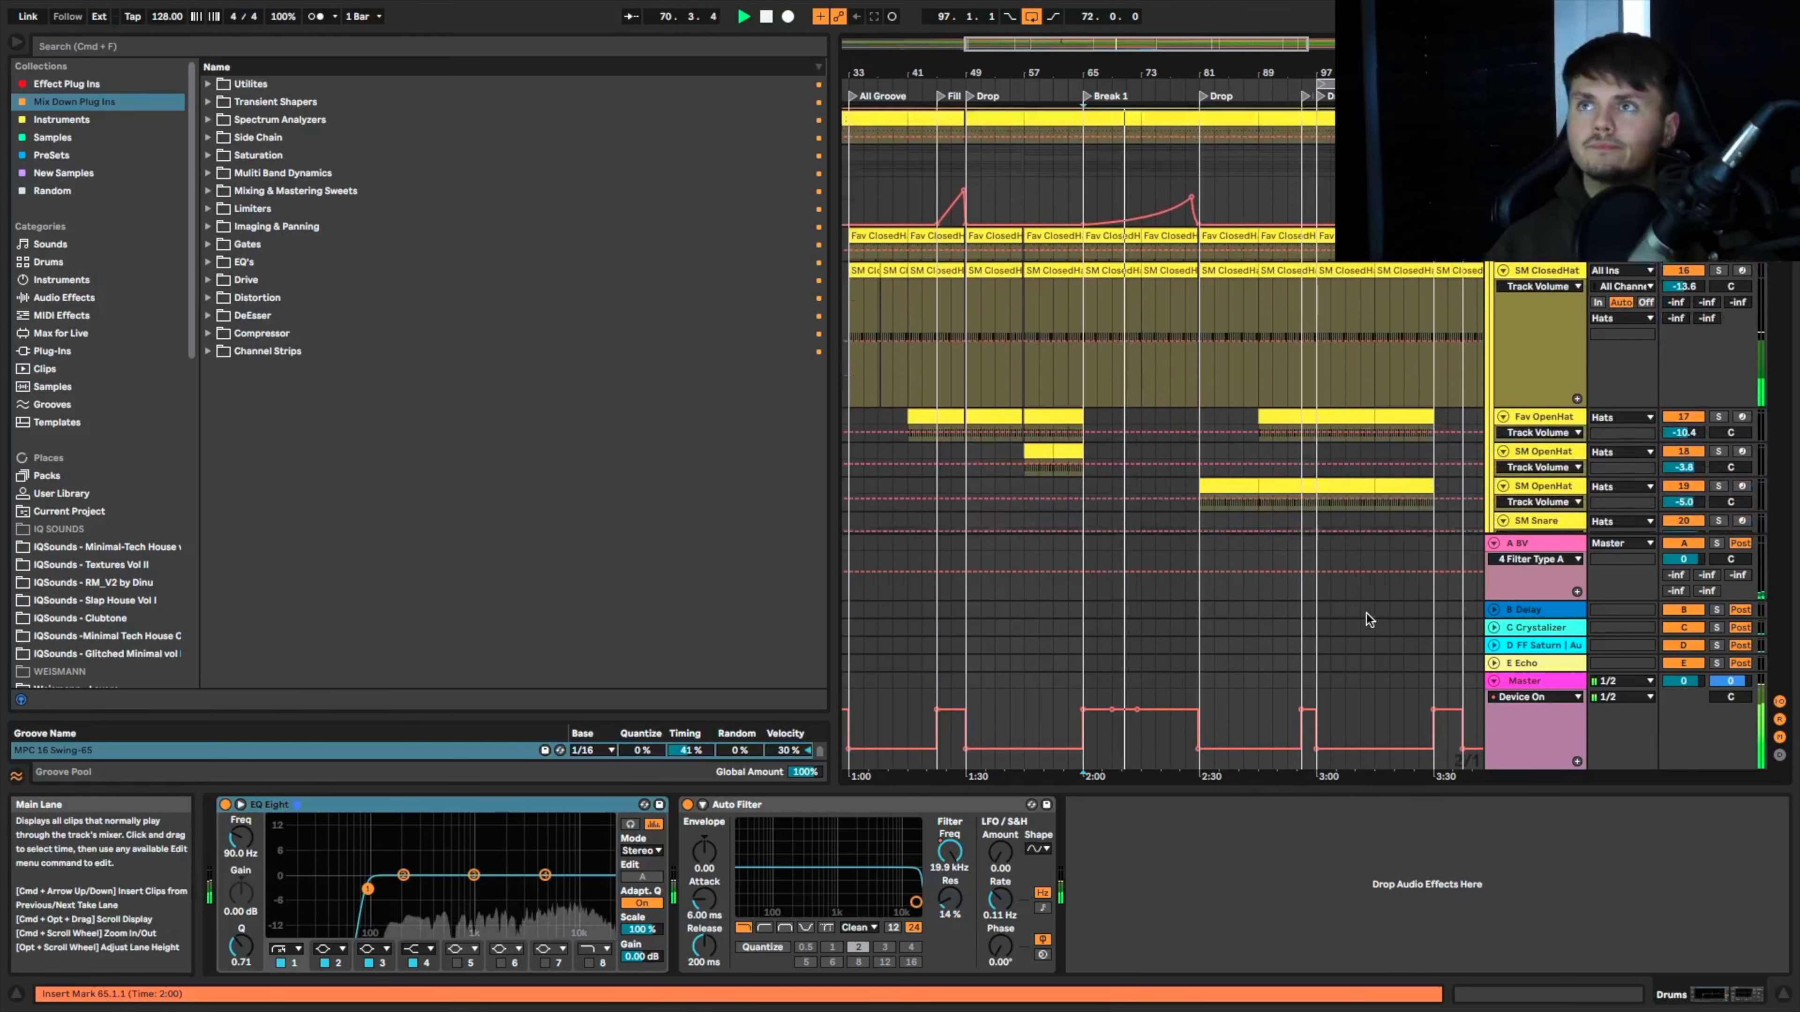
pyautogui.scroll(-10, 1367, 613)
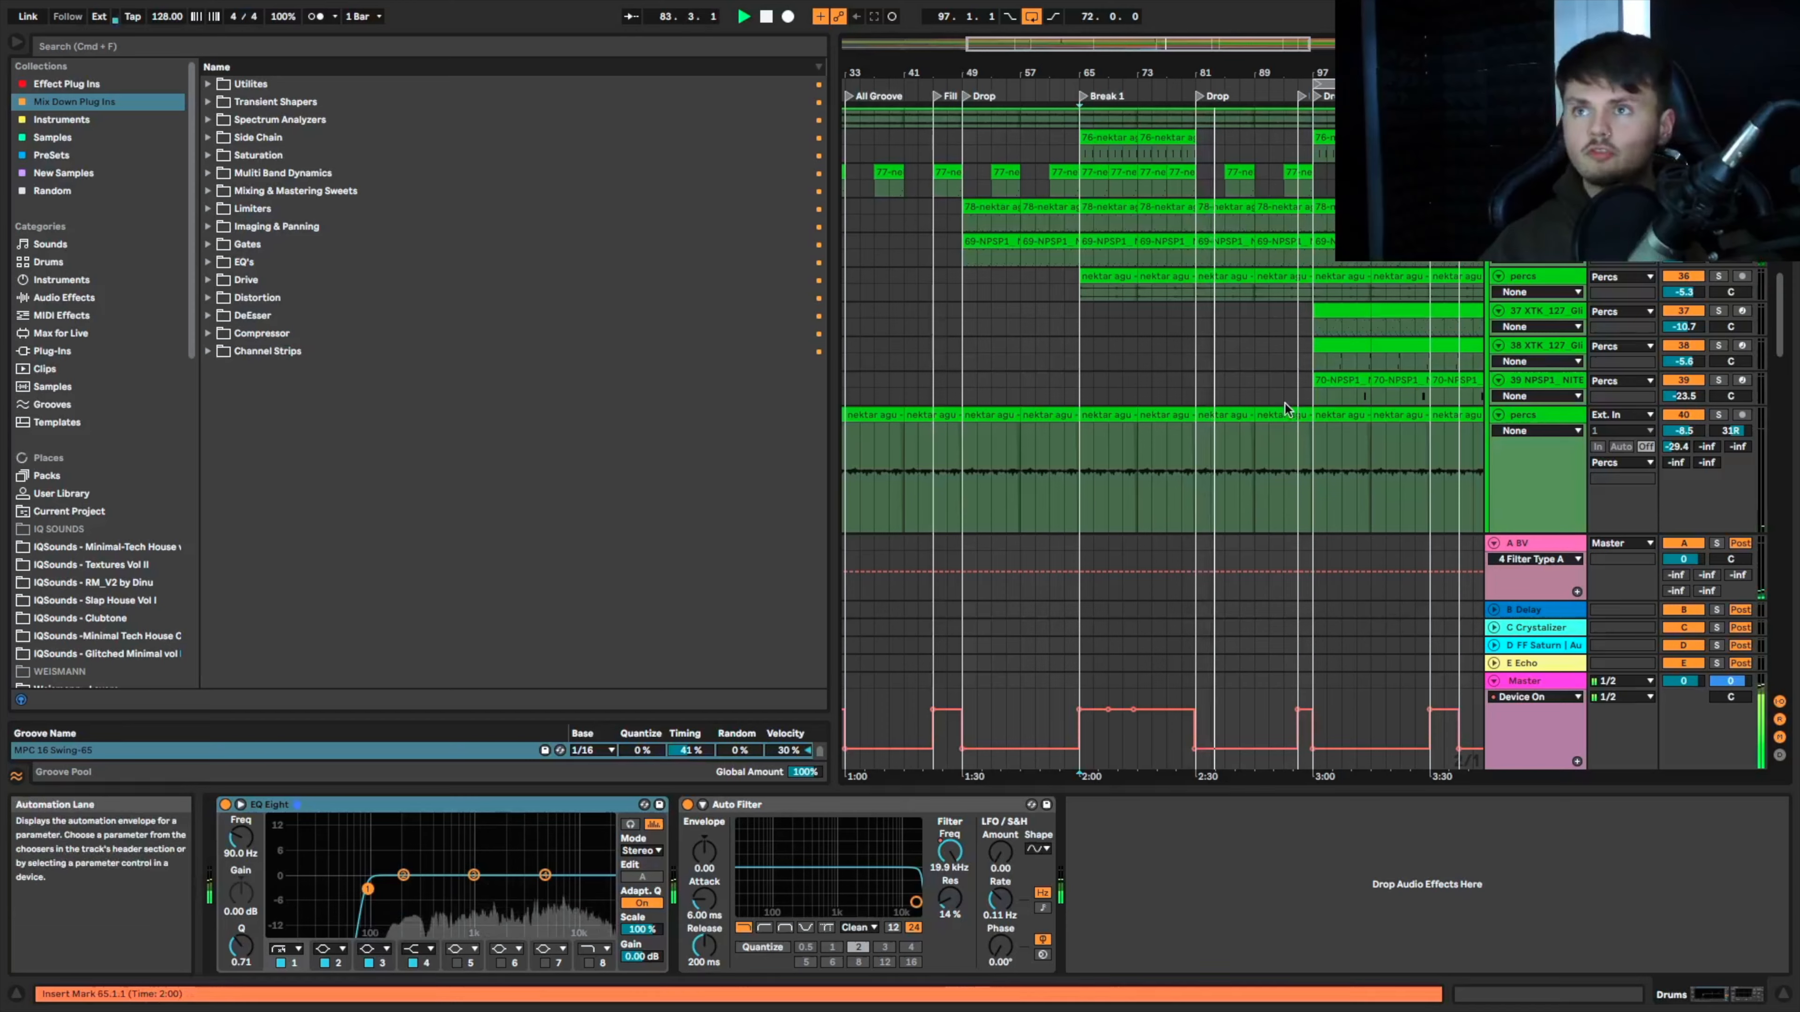
# Step: Examine the percussion and open hat clips close up around the Drop at bar 81 while the track plays
pyautogui.scroll(3, 1284, 403)
pyautogui.scroll(5, 1284, 402)
pyautogui.scroll(5, 1172, 417)
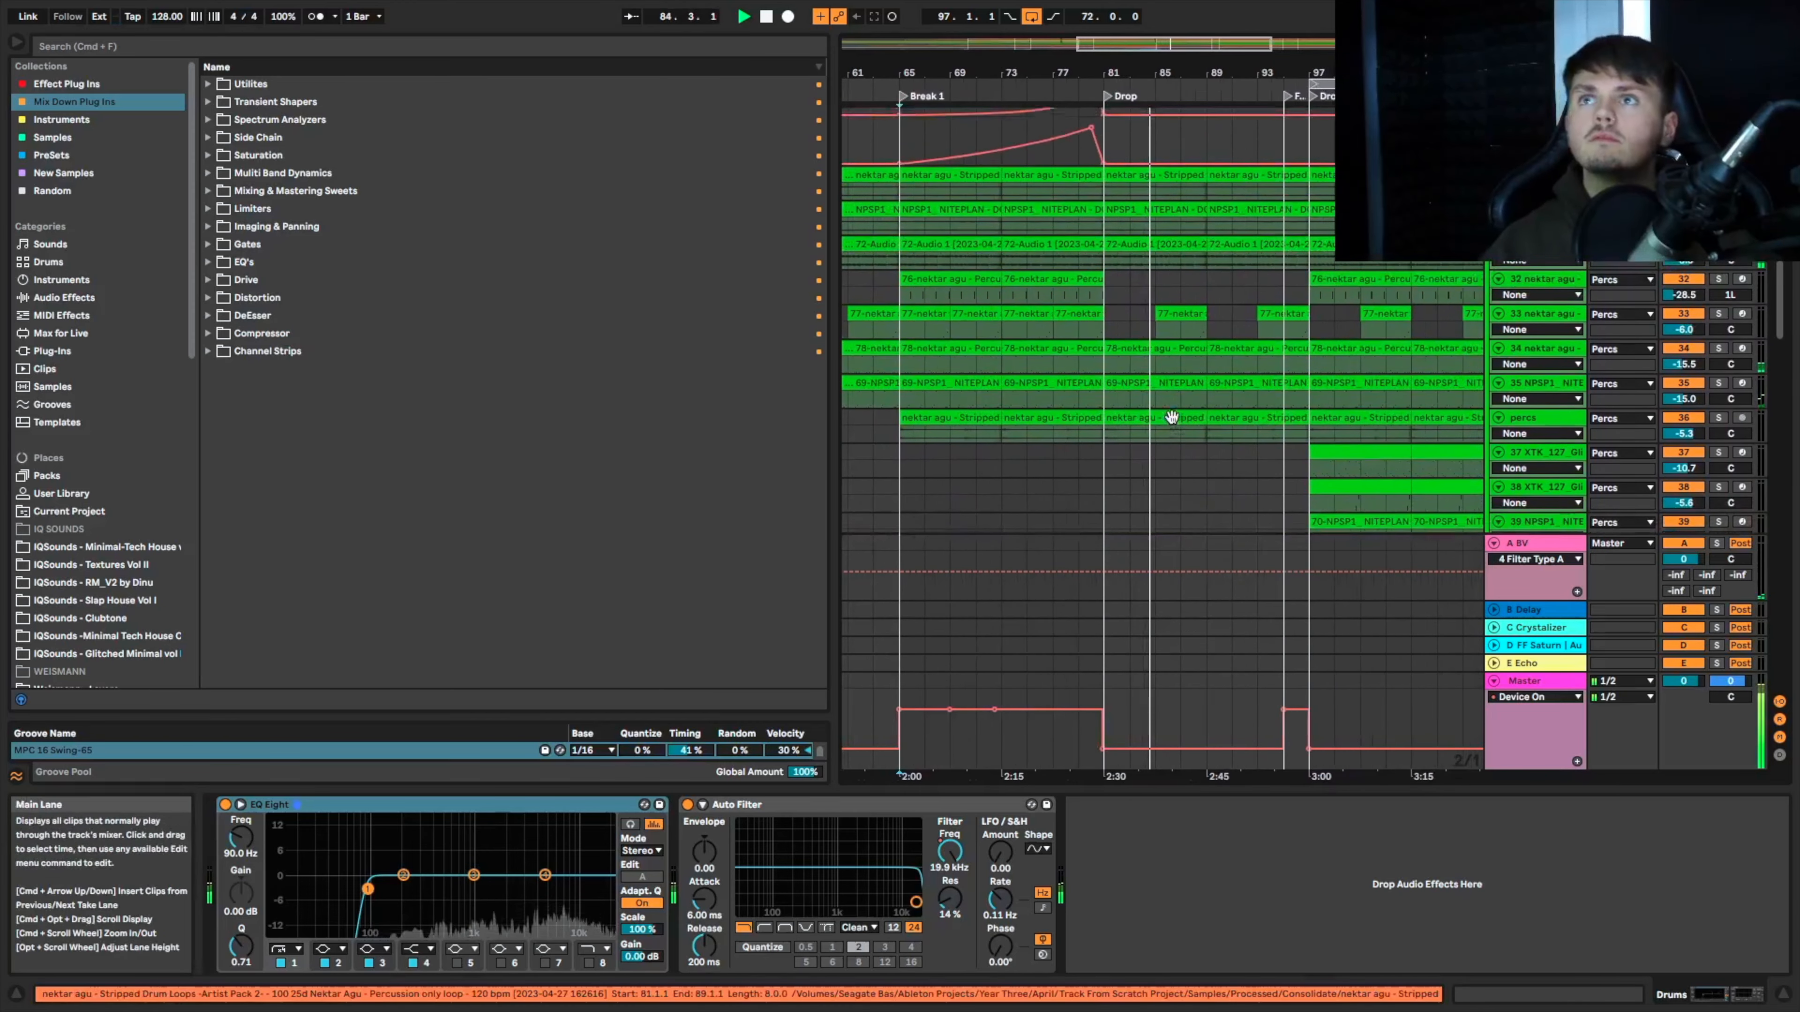
pyautogui.scroll(6, 1171, 416)
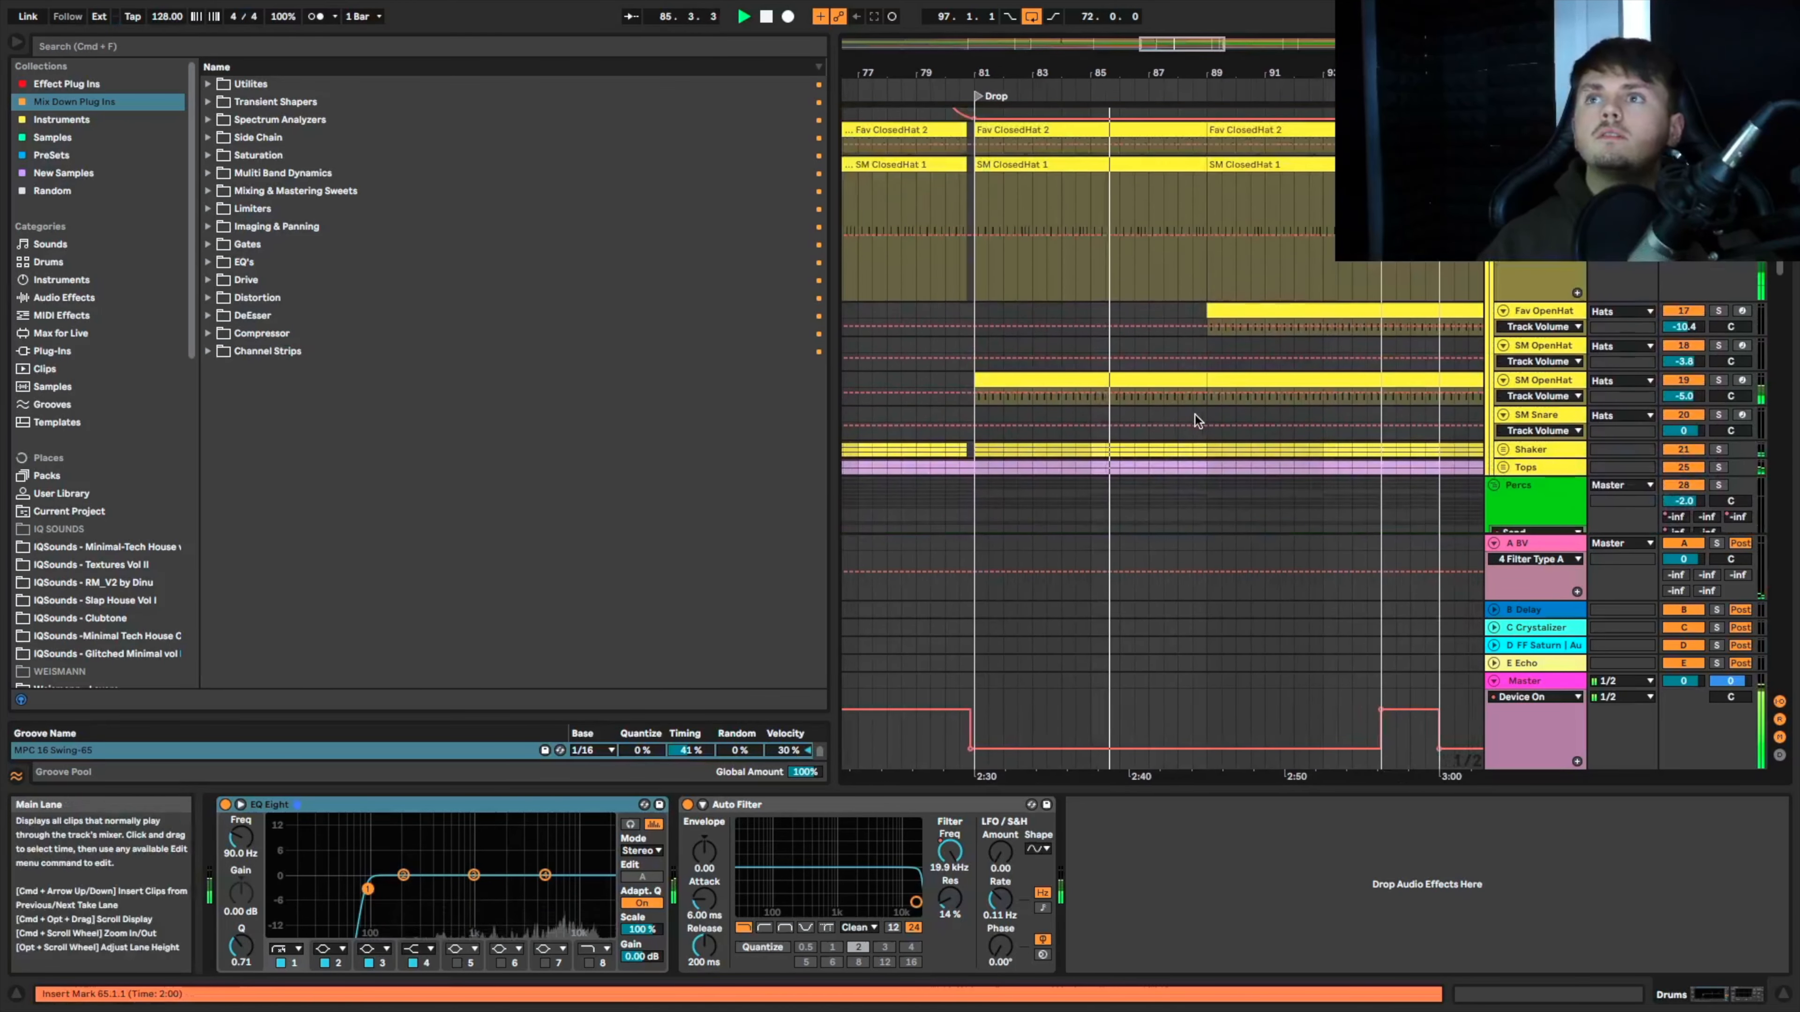
pyautogui.scroll(1, 1225, 407)
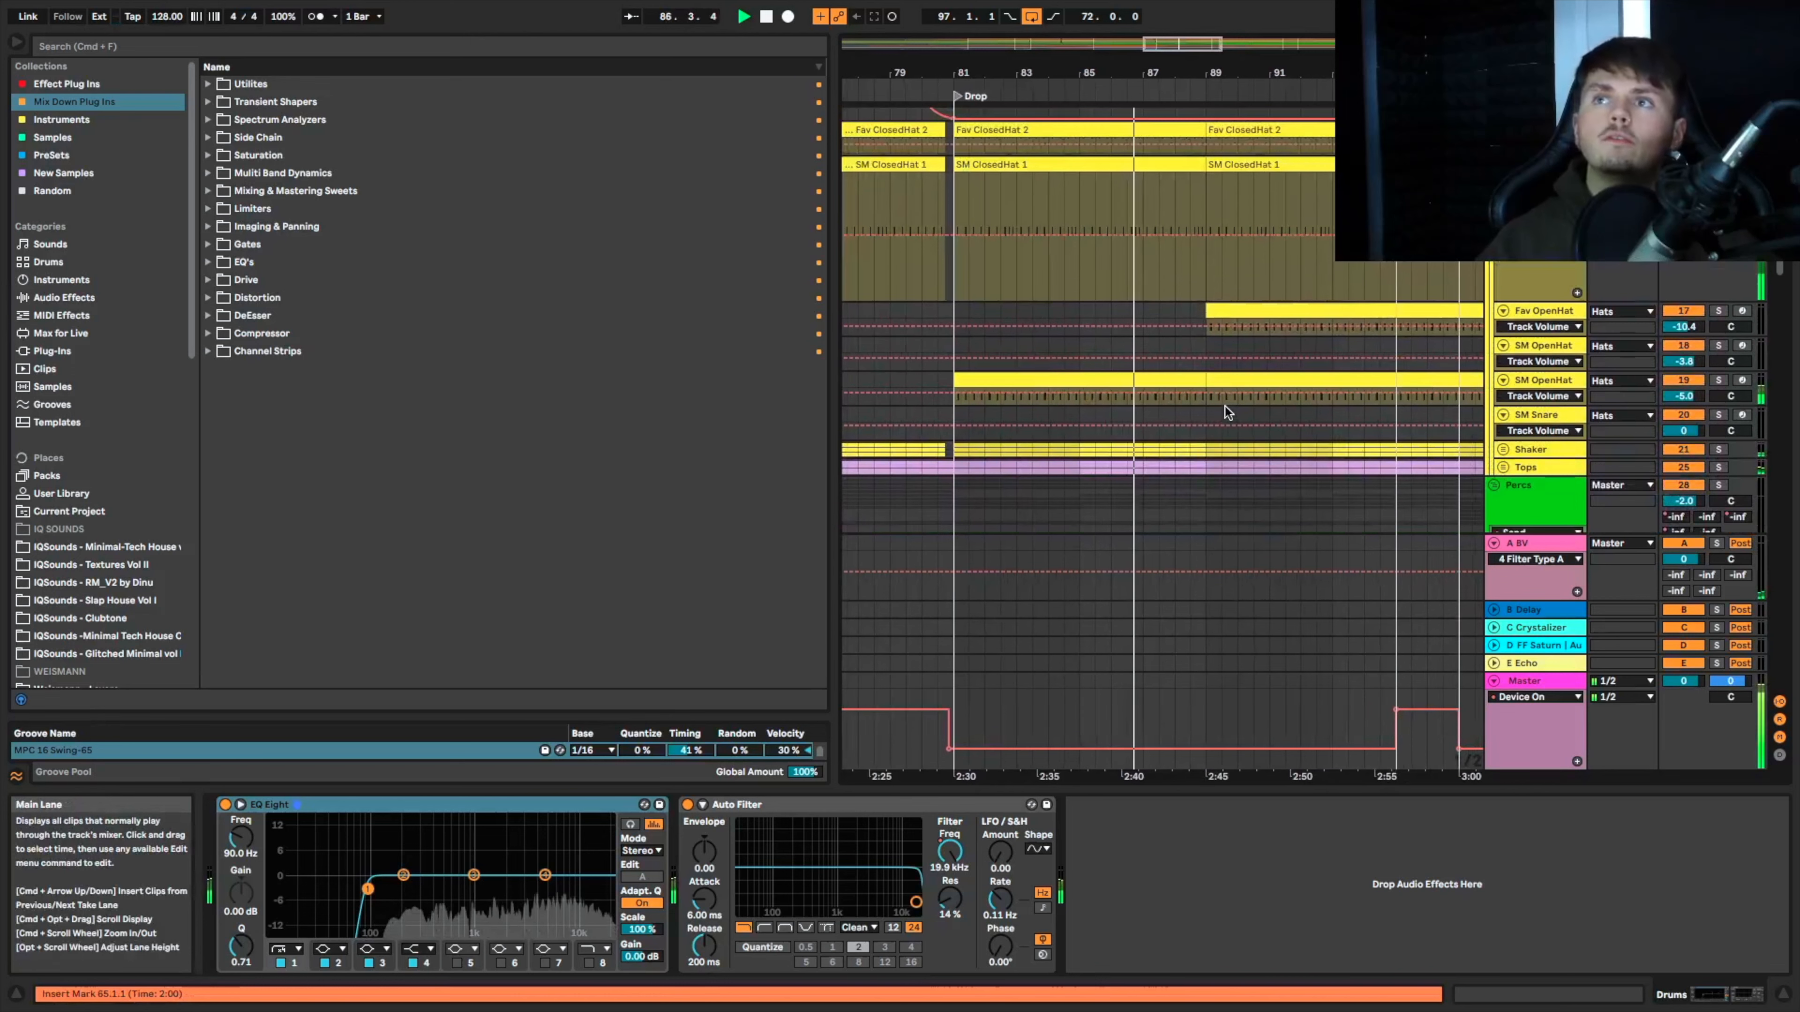
# Step: Unfold the Fav Clap track and enlarge the SM Clap track to show their hits before bar 89
pyautogui.scroll(3, 1224, 406)
pyautogui.scroll(4, 1211, 388)
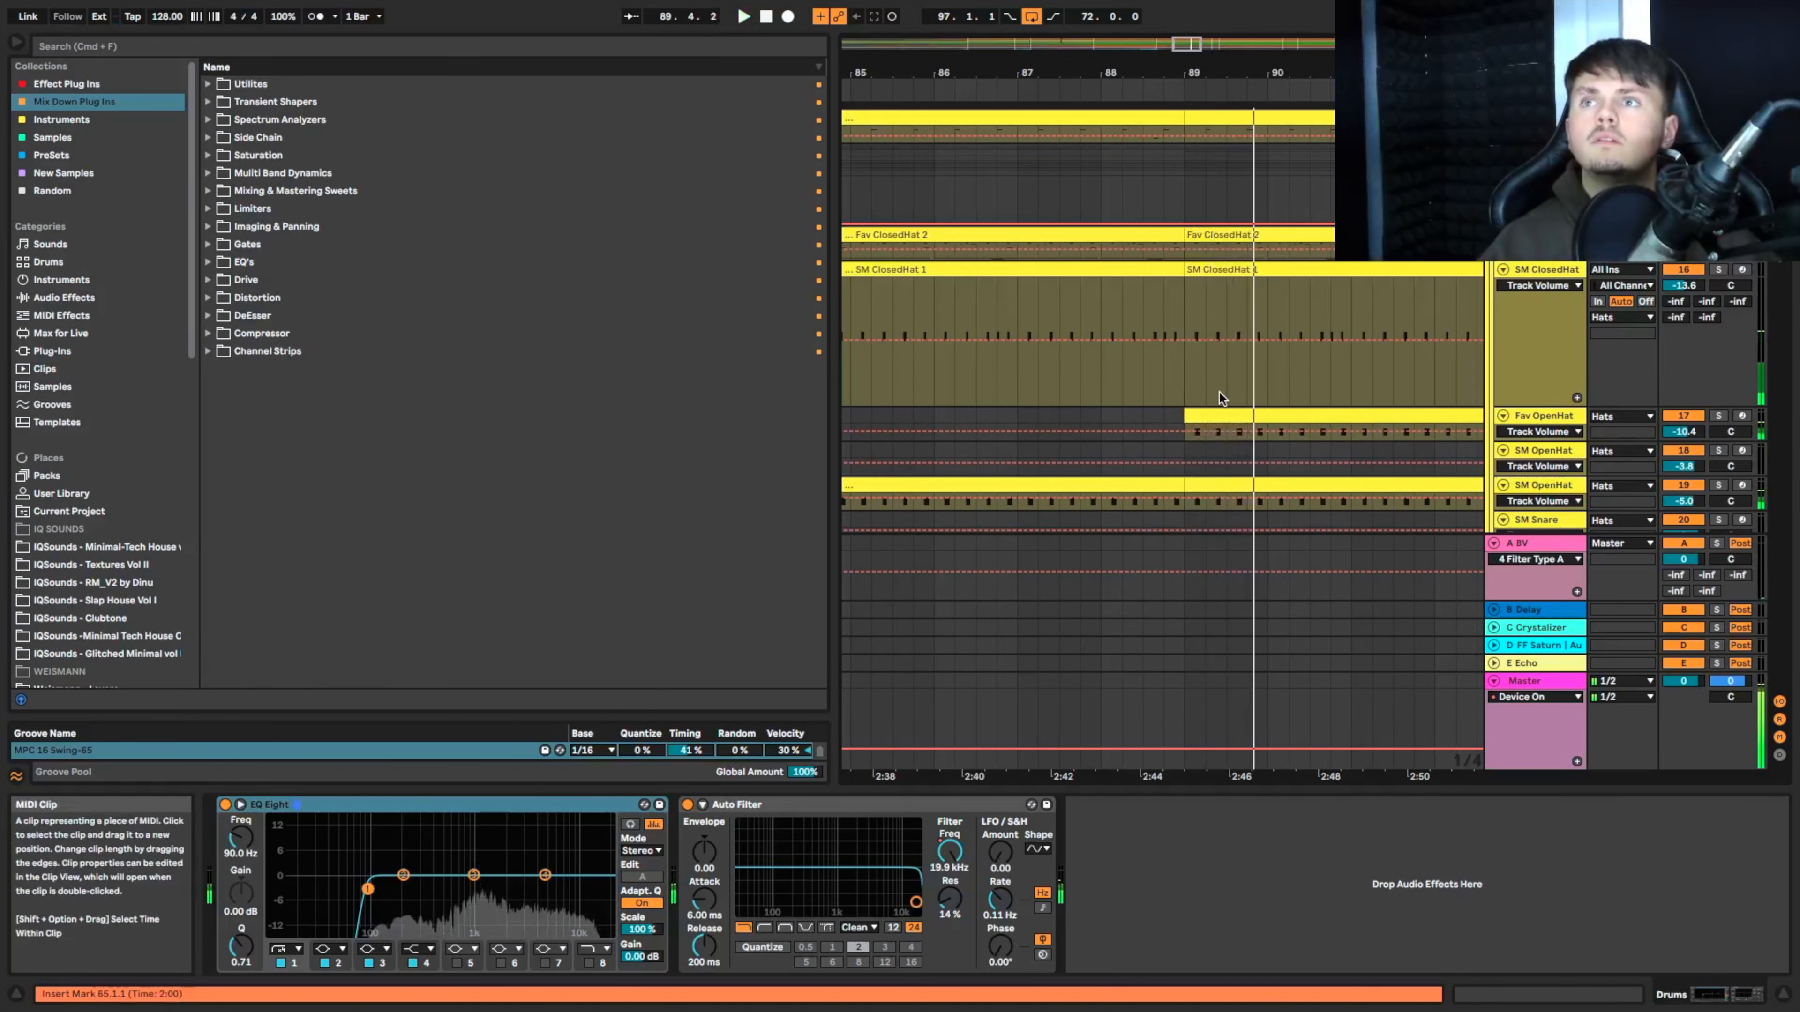
pyautogui.scroll(-2, 1156, 410)
pyautogui.scroll(10, 1155, 409)
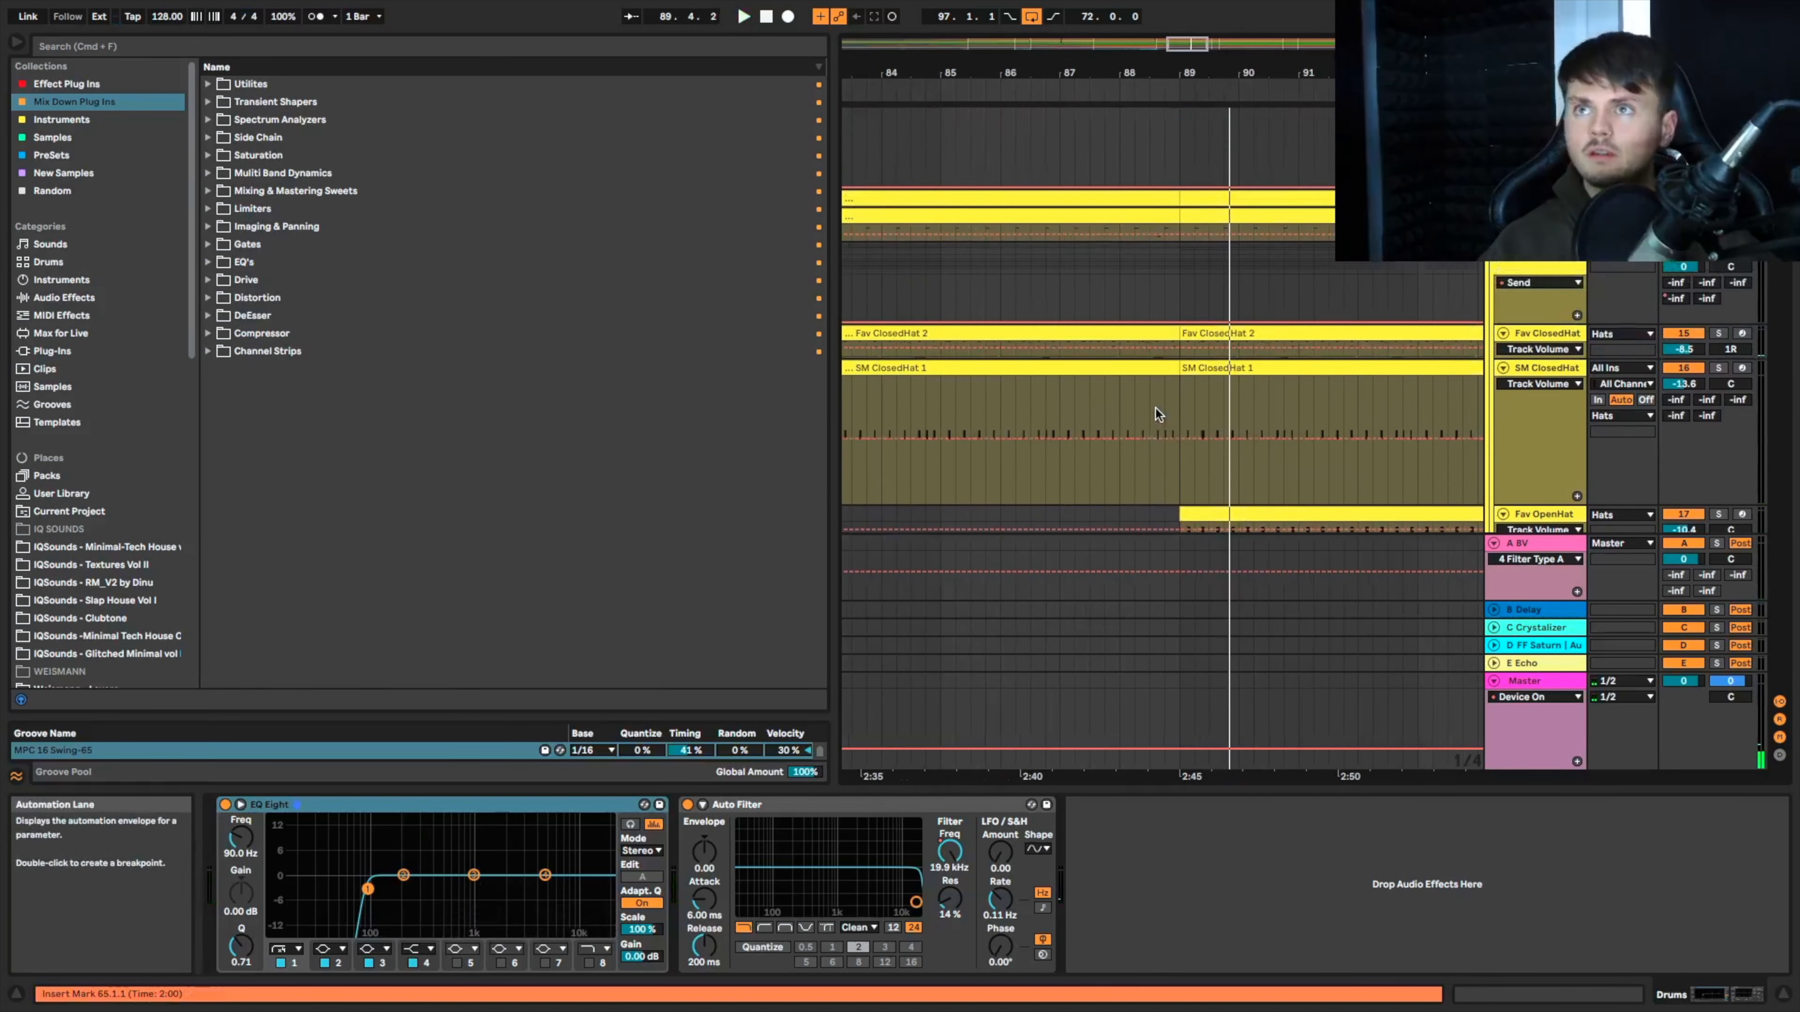
pyautogui.scroll(-5, 1156, 409)
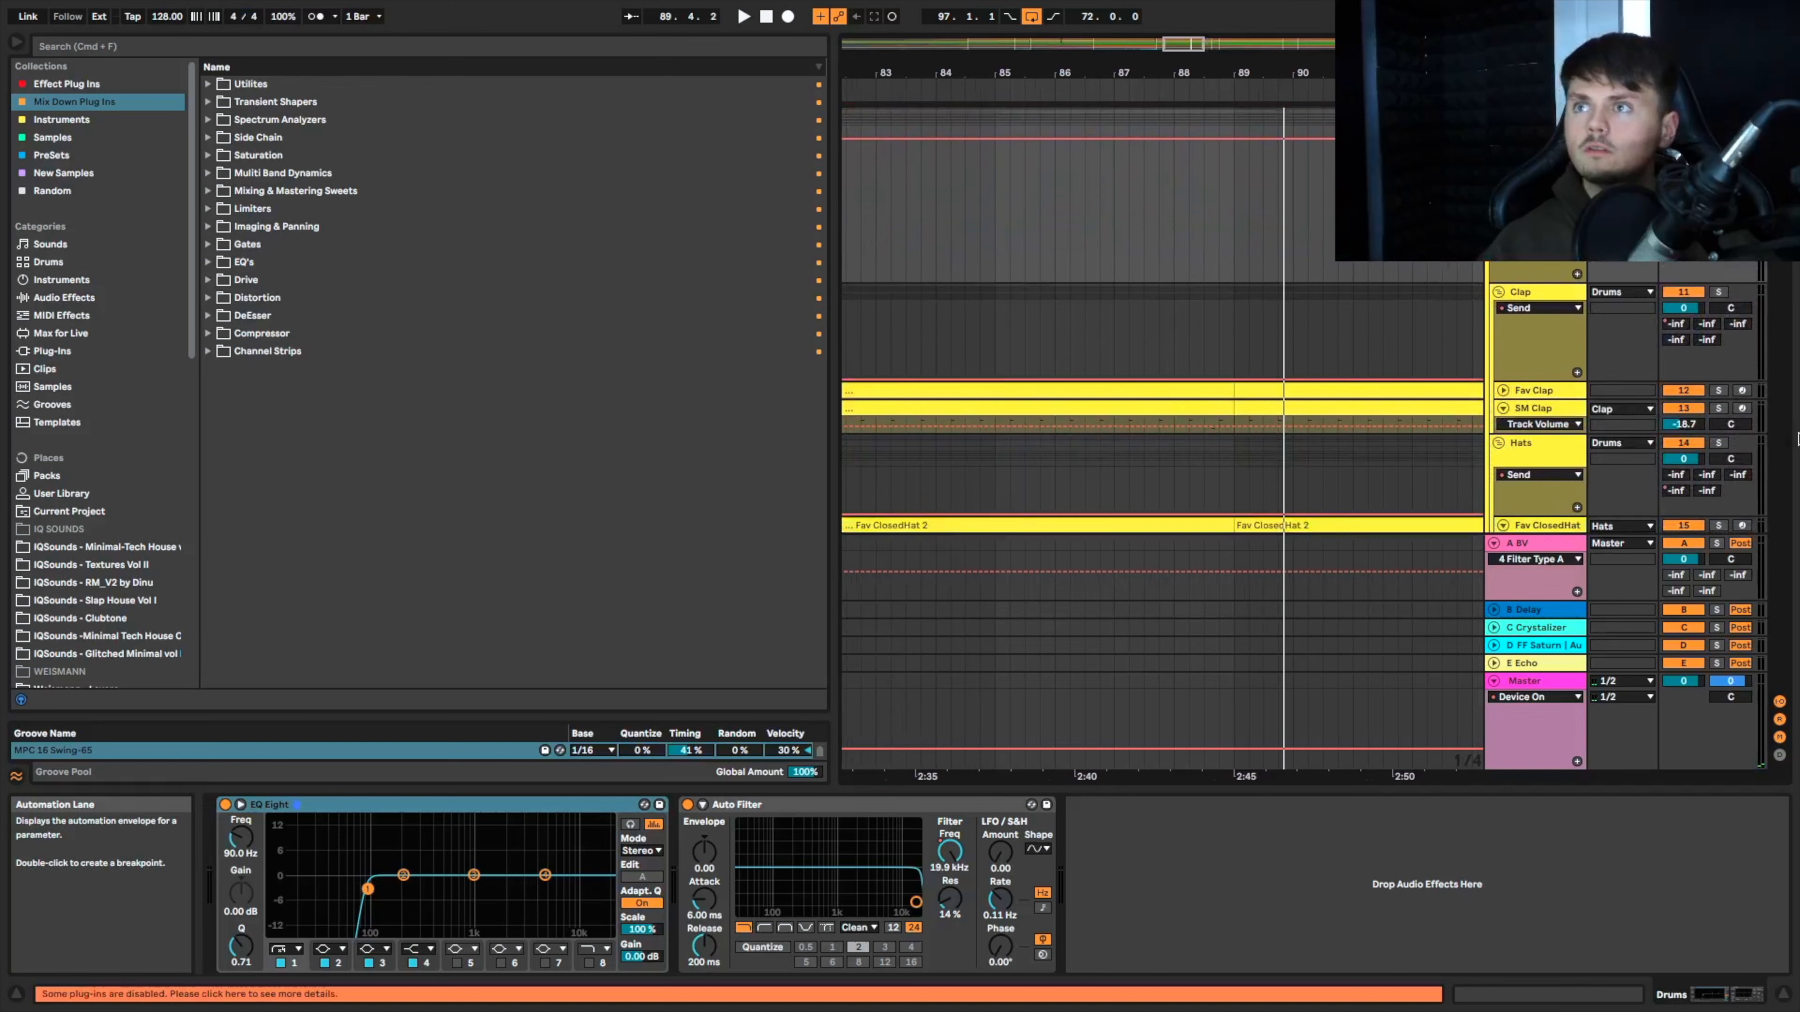
pyautogui.click(1502, 392)
pyautogui.scroll(-3, 1385, 430)
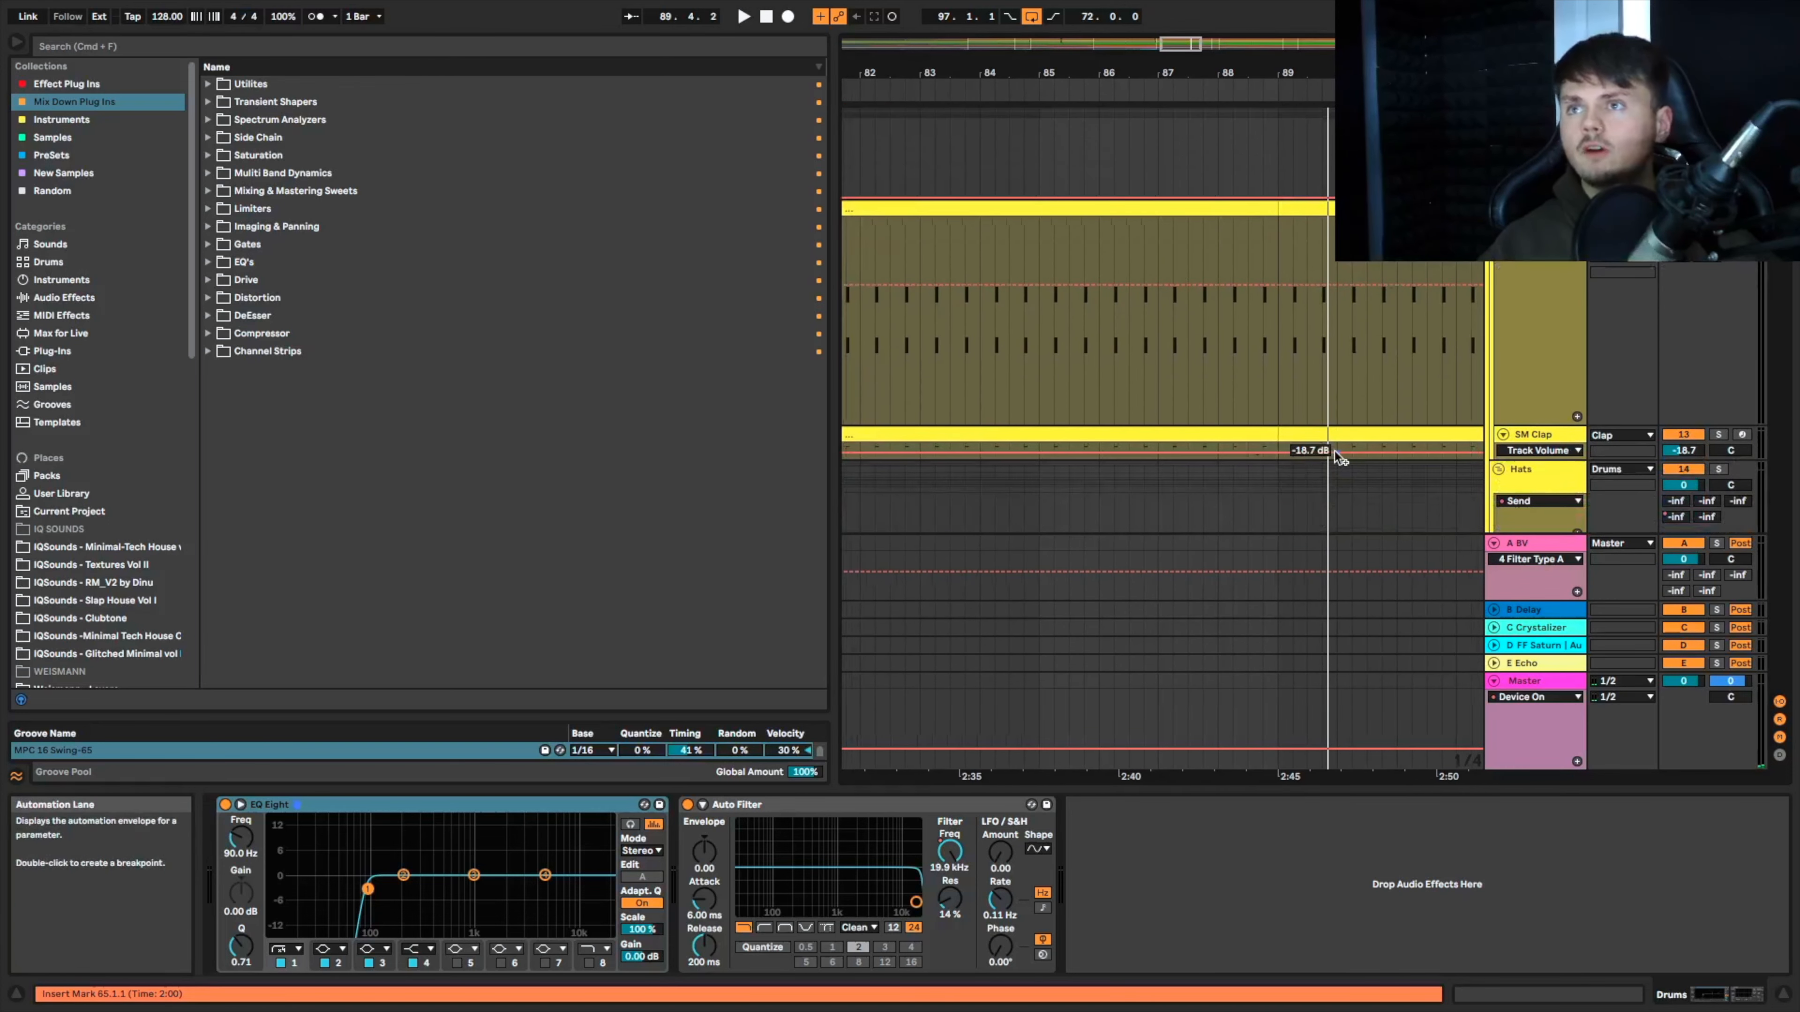
pyautogui.moveTo(1515, 461); pyautogui.dragTo(1516, 554)
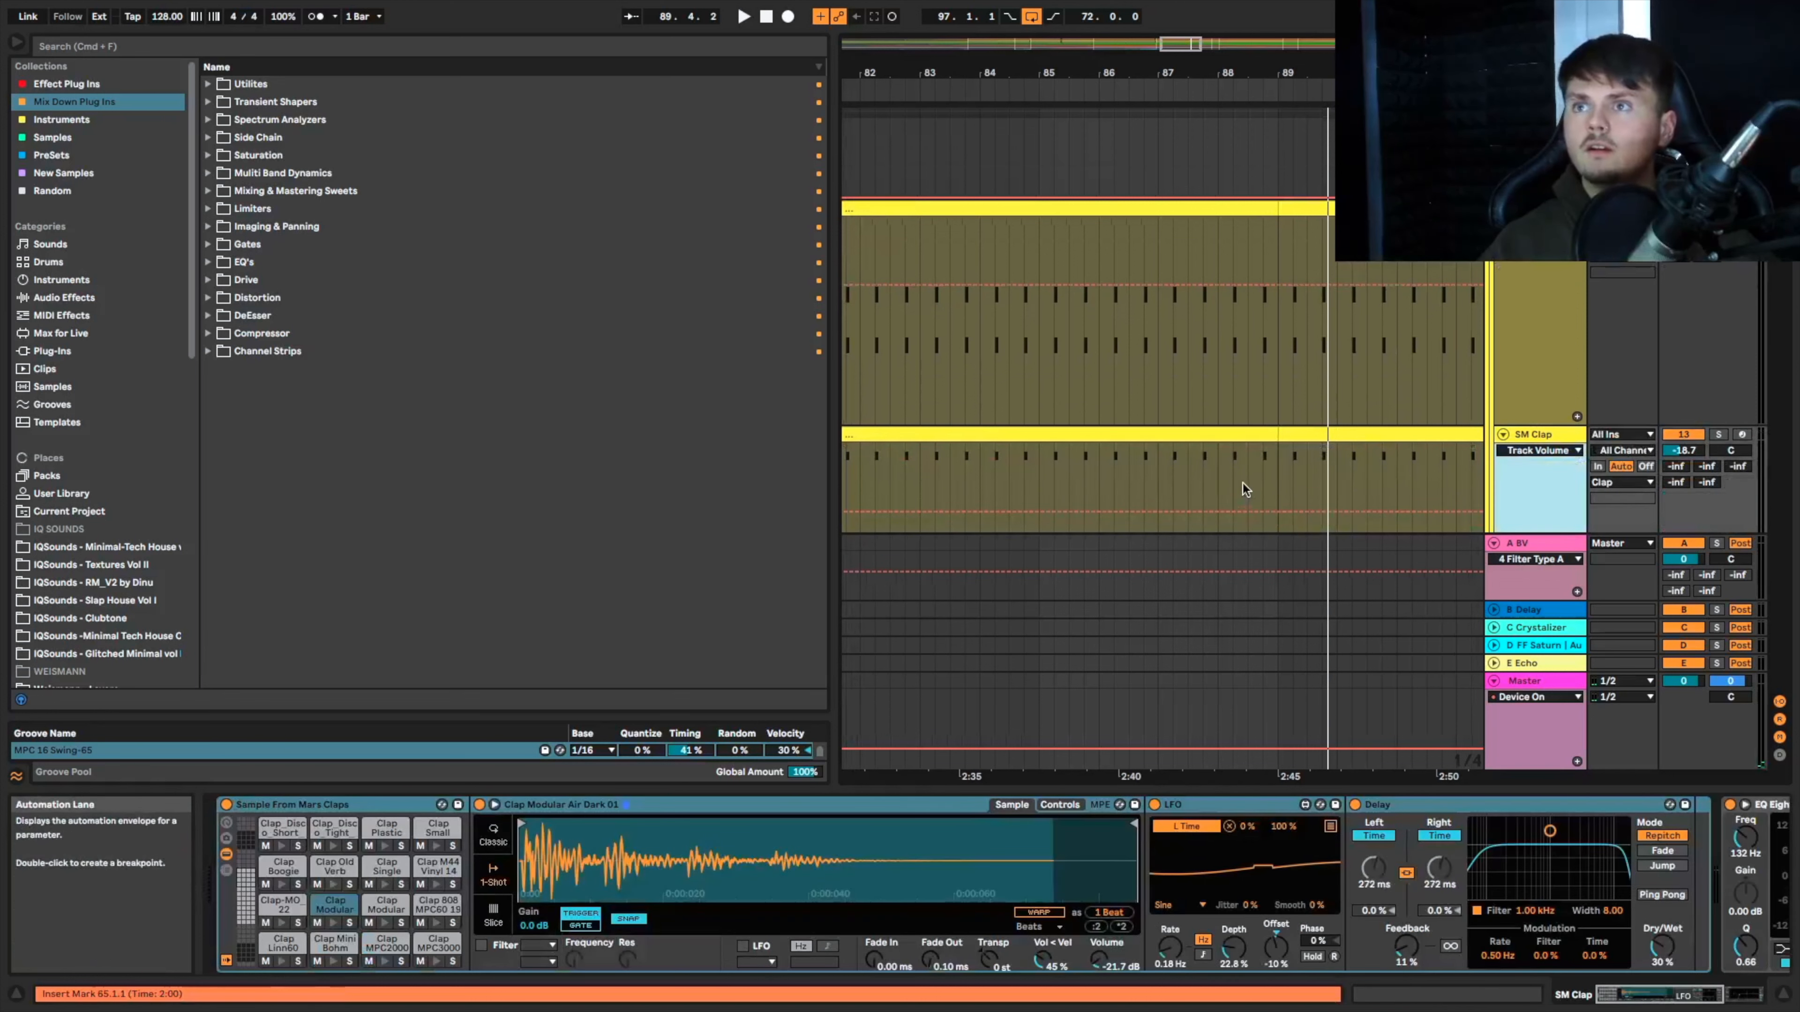
# Step: Duplicate the clap hit at 88.2 onto 88.3 on the clap tracks and play the fill from 87.2
pyautogui.scroll(3, 1243, 484)
pyautogui.moveTo(1227, 465); pyautogui.dragTo(1253, 208)
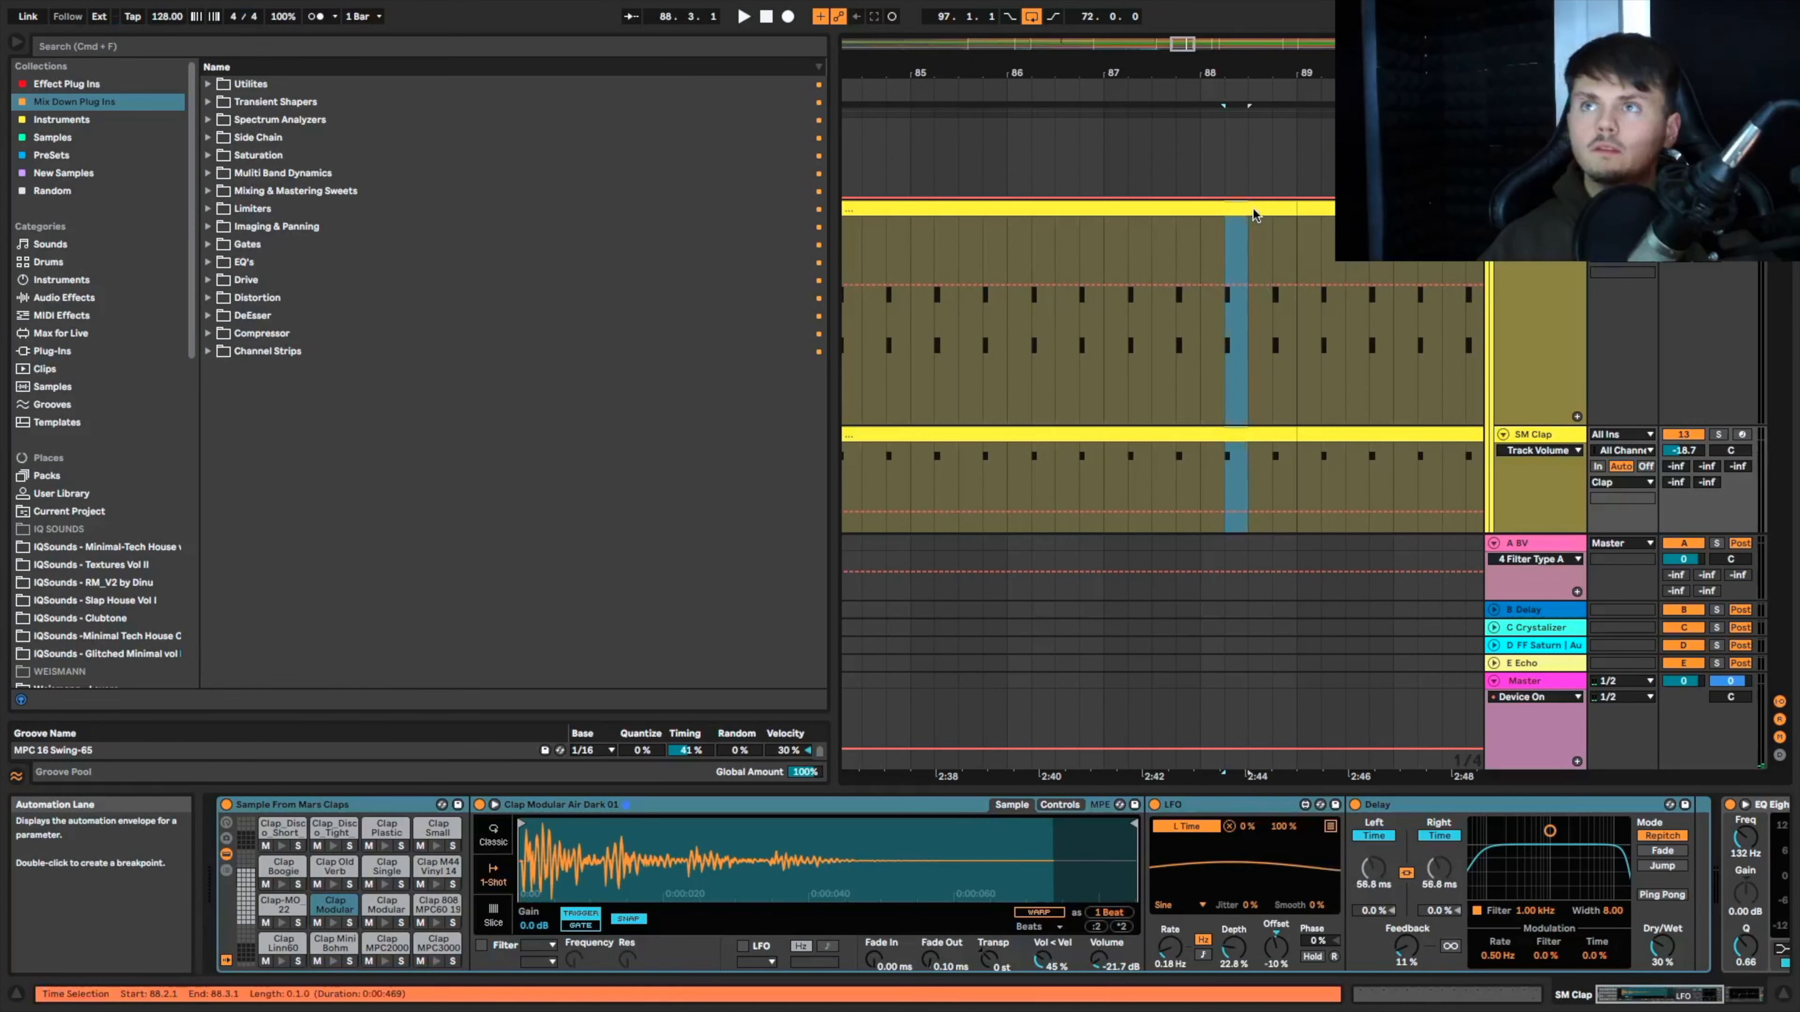
pyautogui.click(1253, 207)
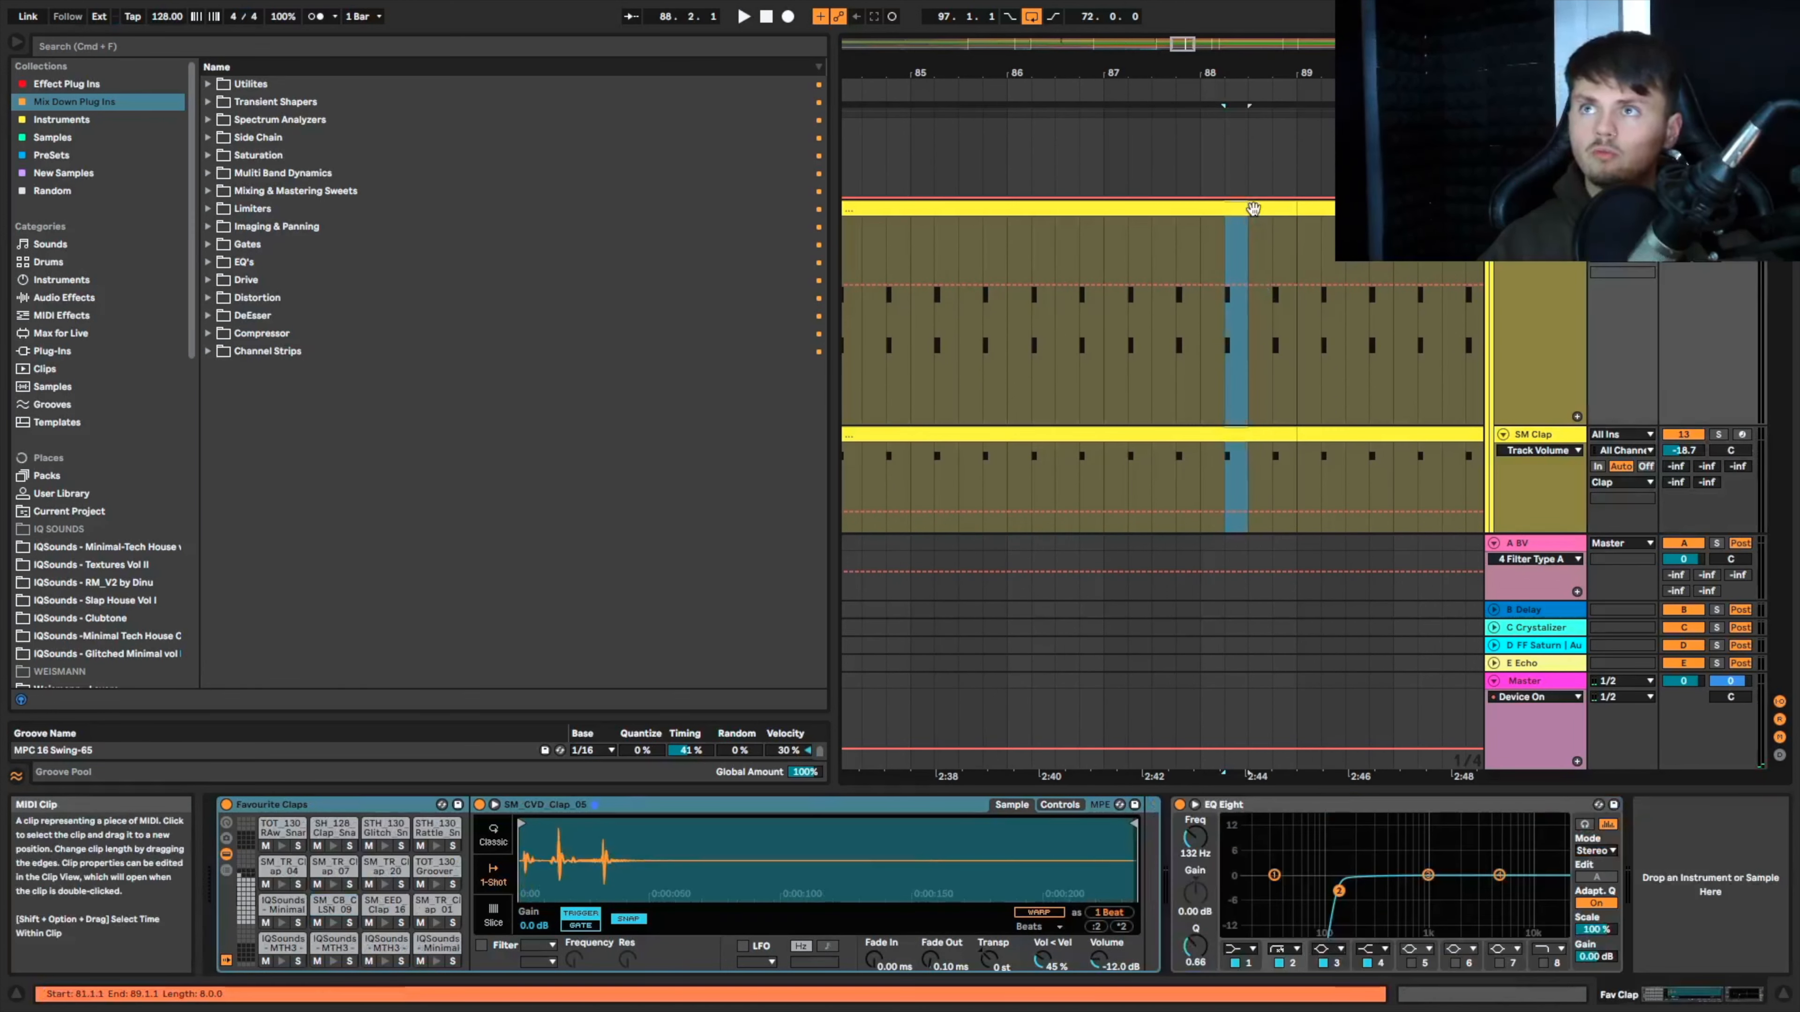
pyautogui.click(1129, 254)
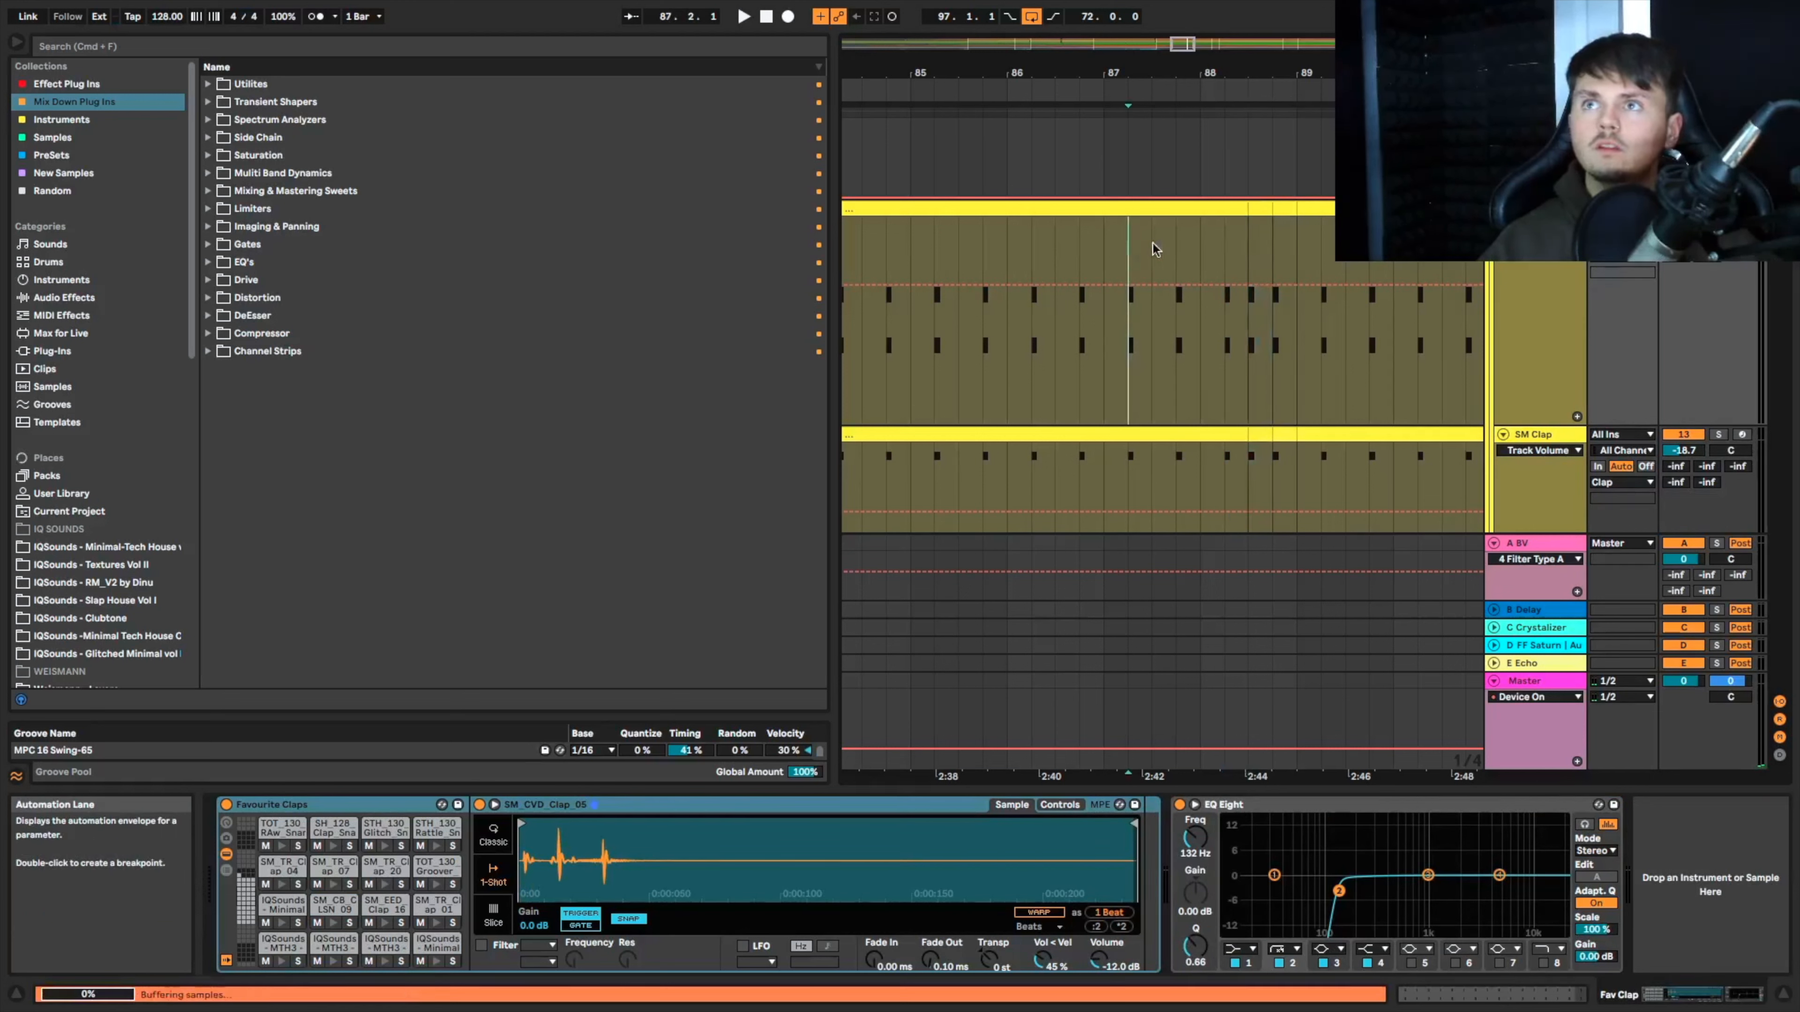
pyautogui.press('space')
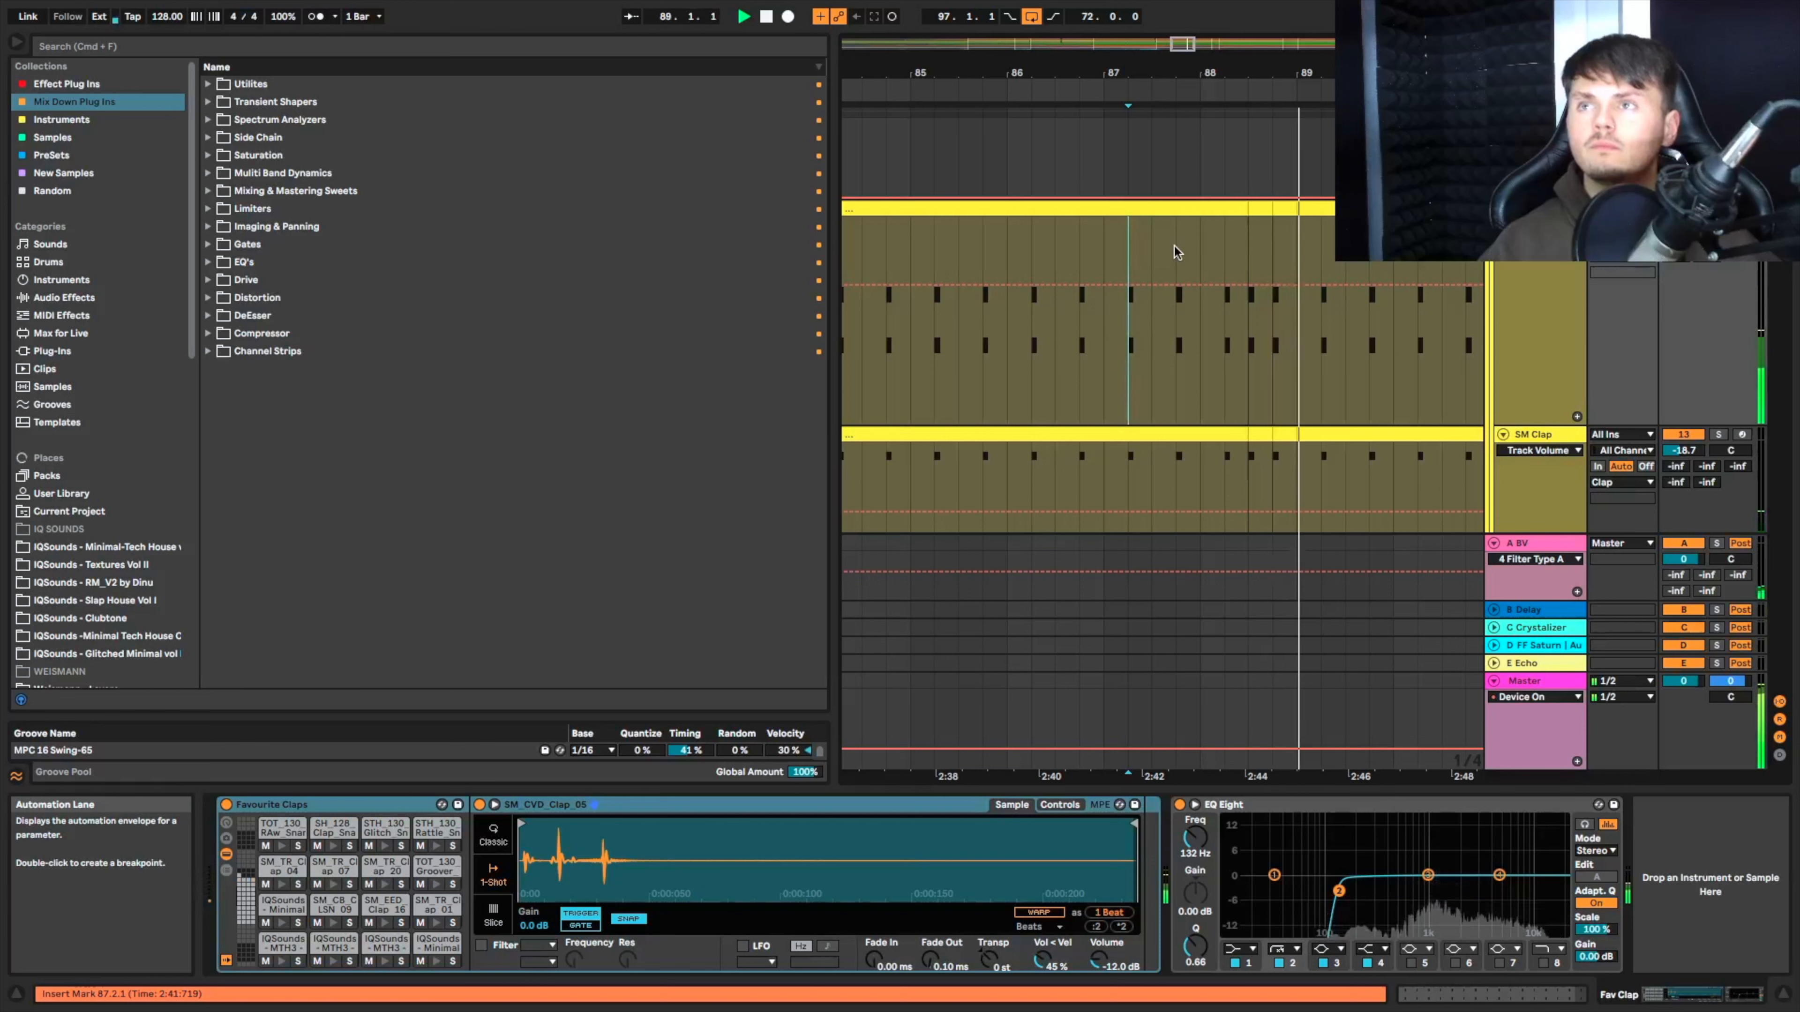
pyautogui.press('space')
# Step: Split the nektar agu percussion loop so 88.4.3 to 89.1.1 is a separate piece, and play the transition
pyautogui.scroll(-4, 1371, 273)
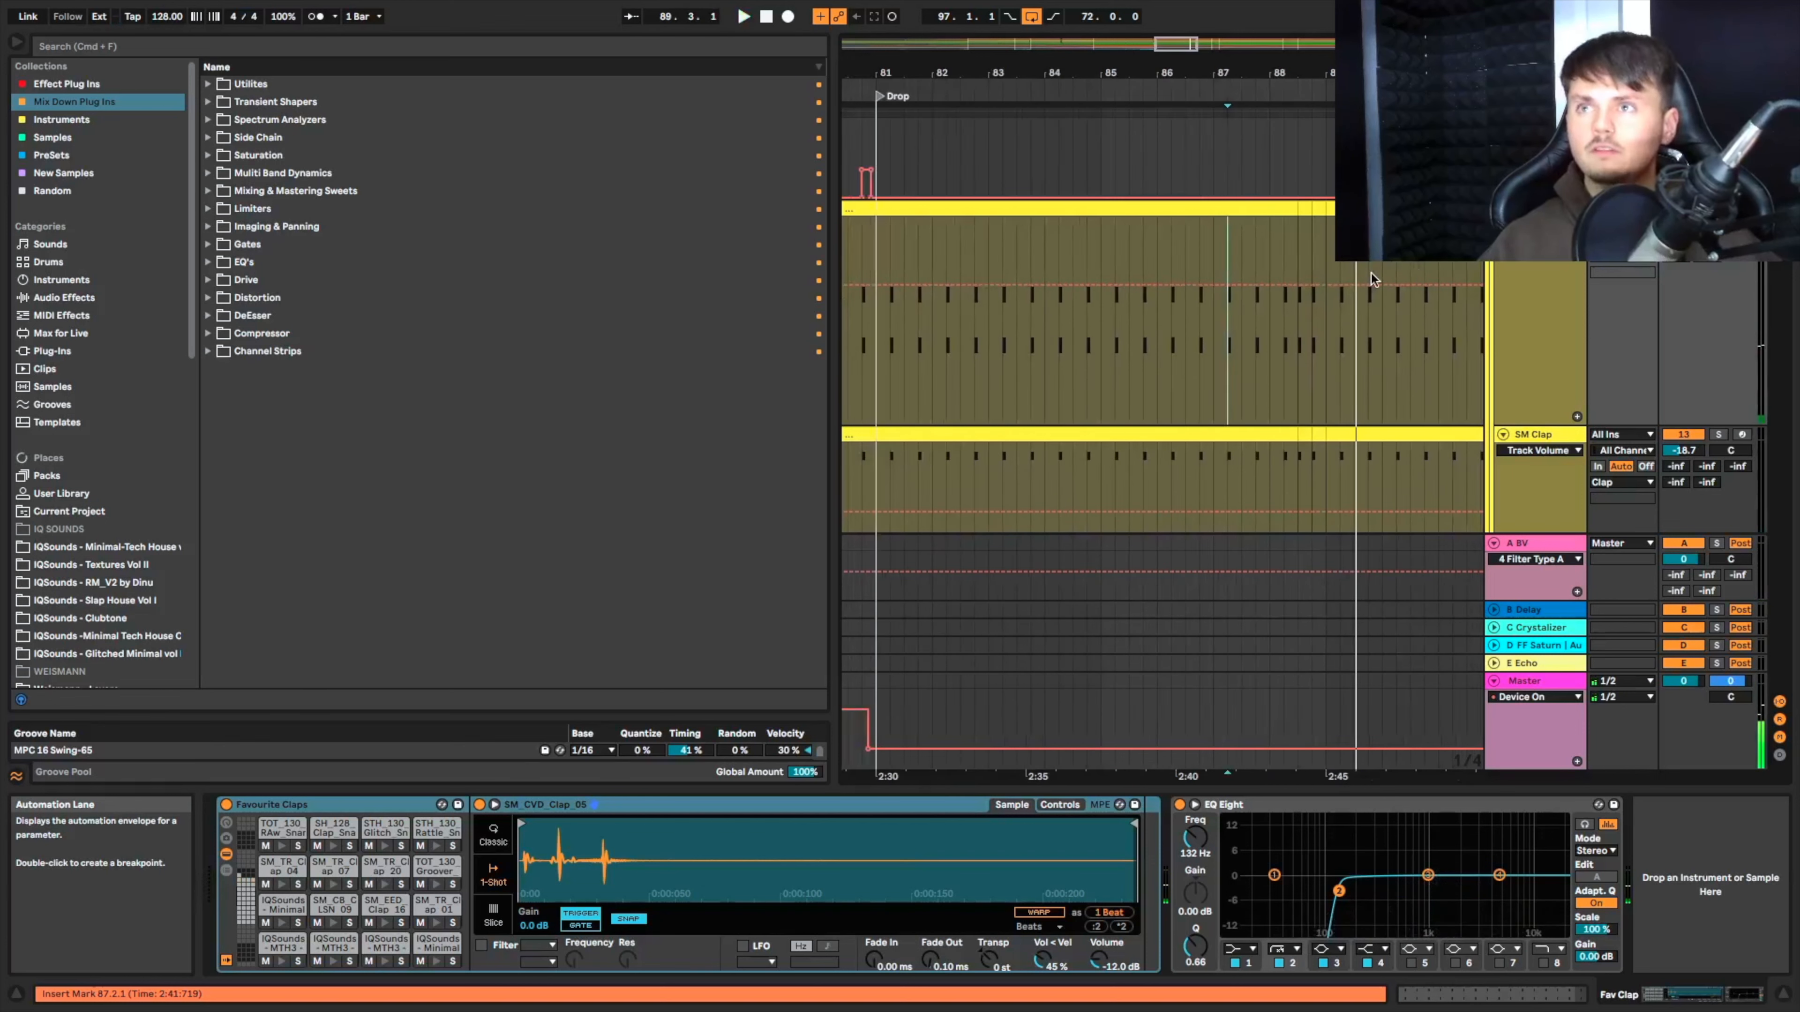
pyautogui.scroll(-15, 1419, 273)
pyautogui.scroll(15, 1329, 290)
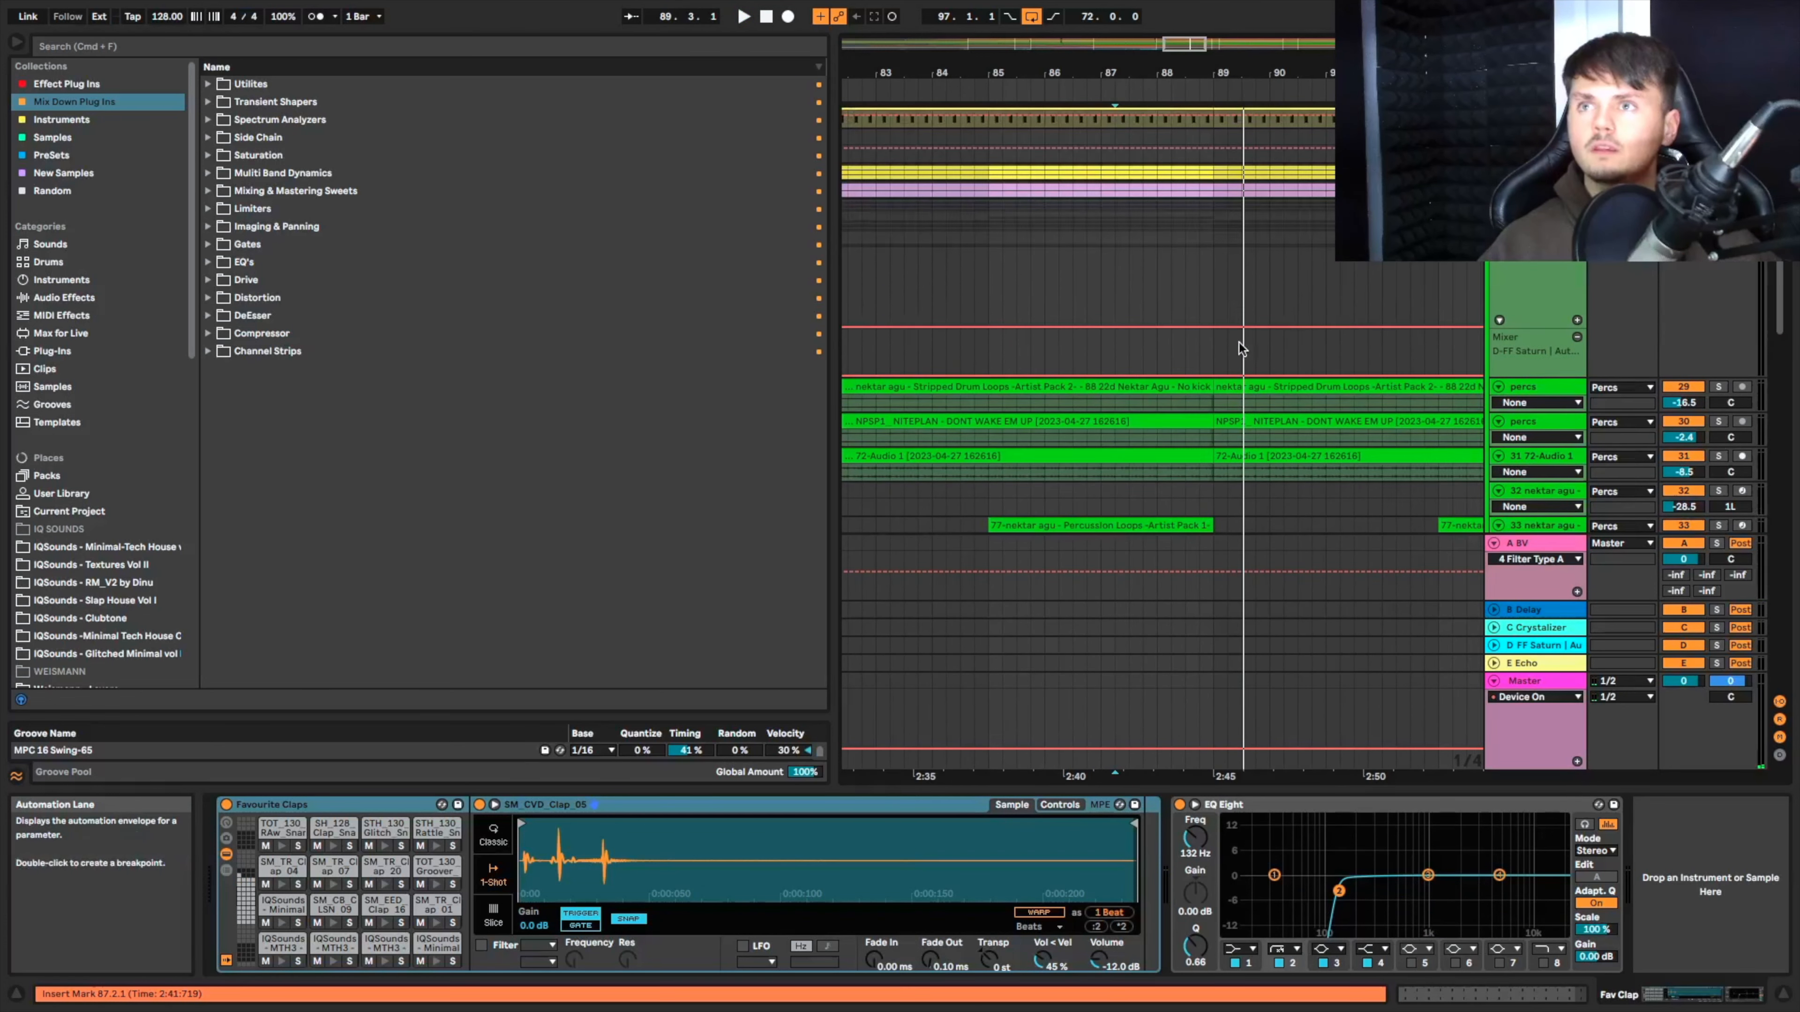
pyautogui.scroll(1, 1220, 348)
pyautogui.moveTo(1148, 211); pyautogui.dragTo(1174, 209)
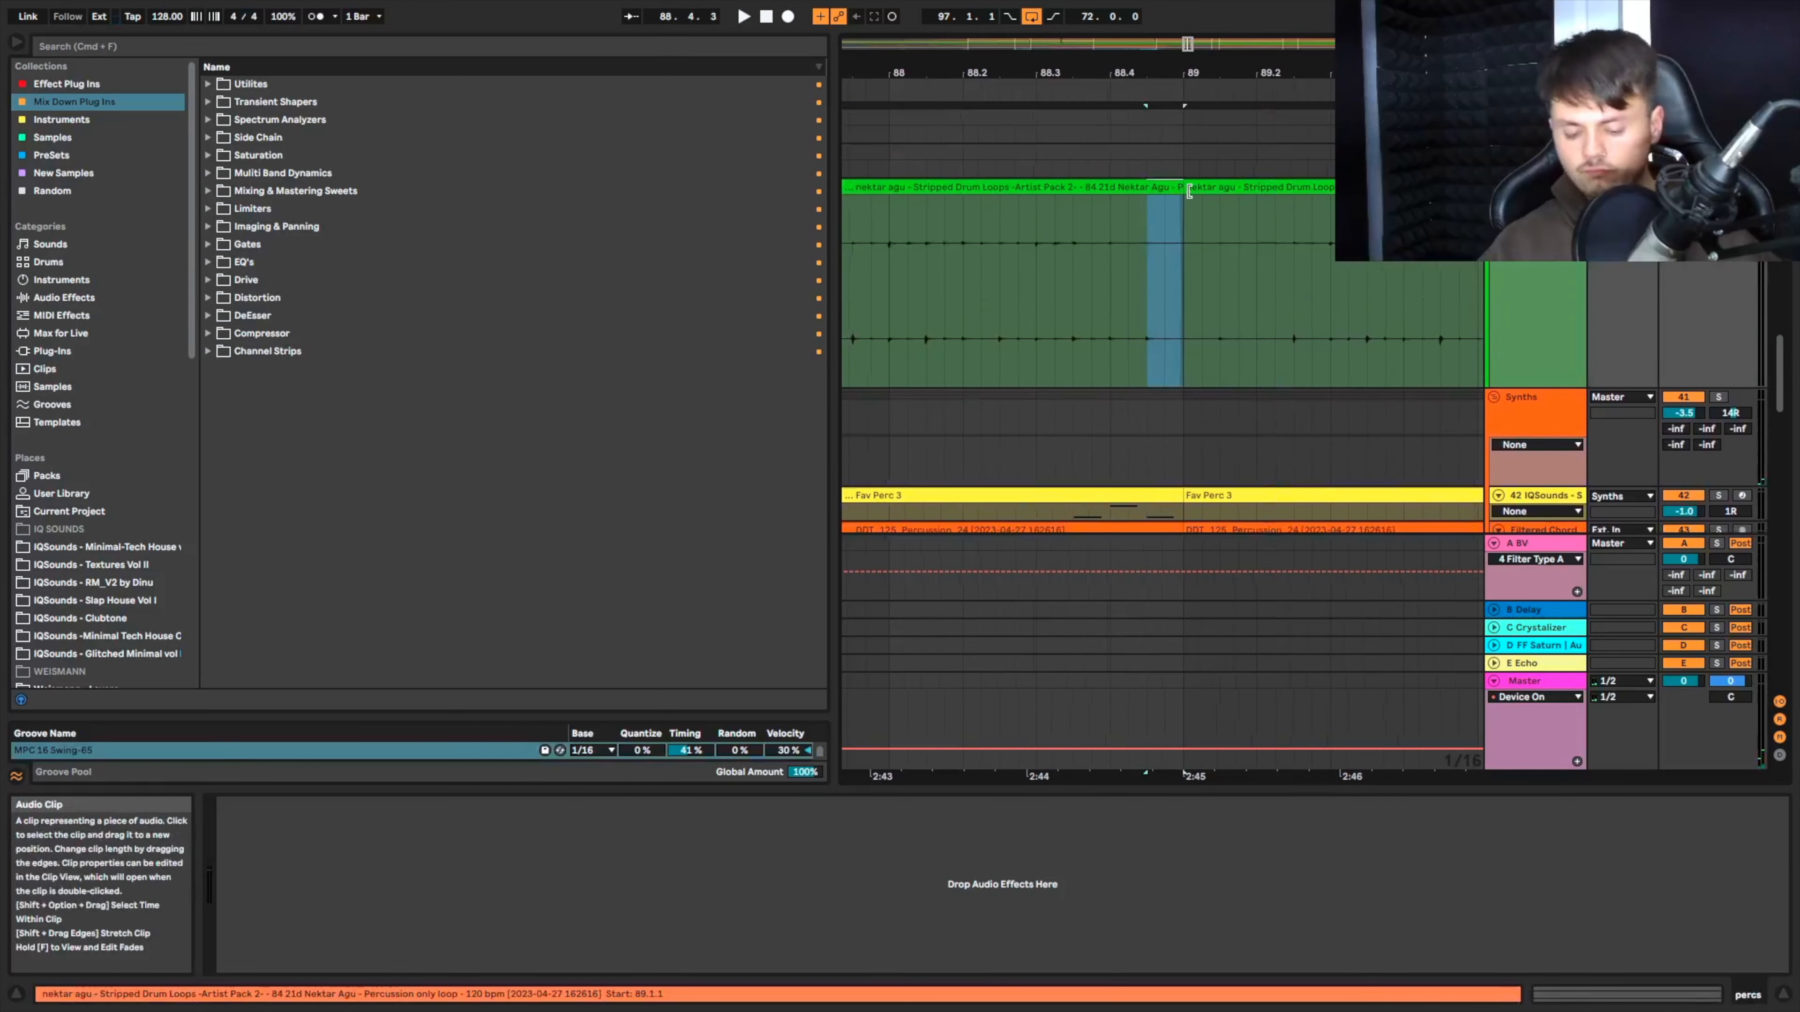
pyautogui.press('super+e')
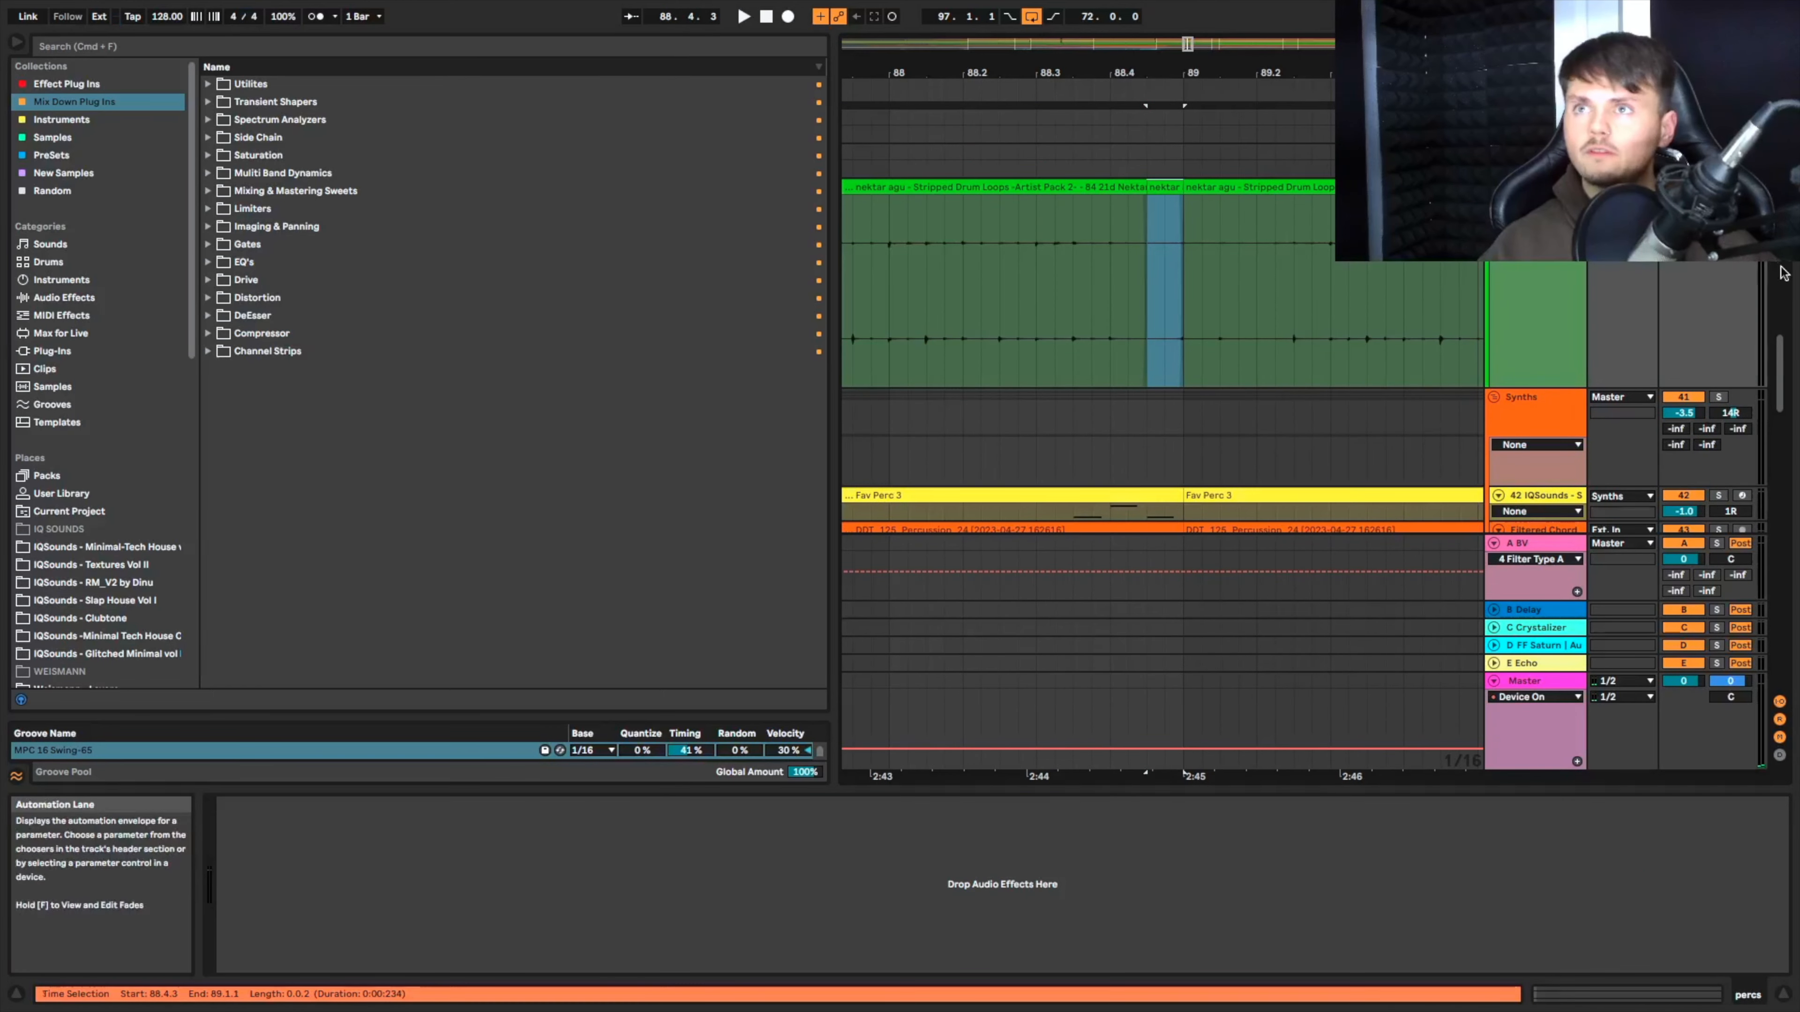
pyautogui.press('space')
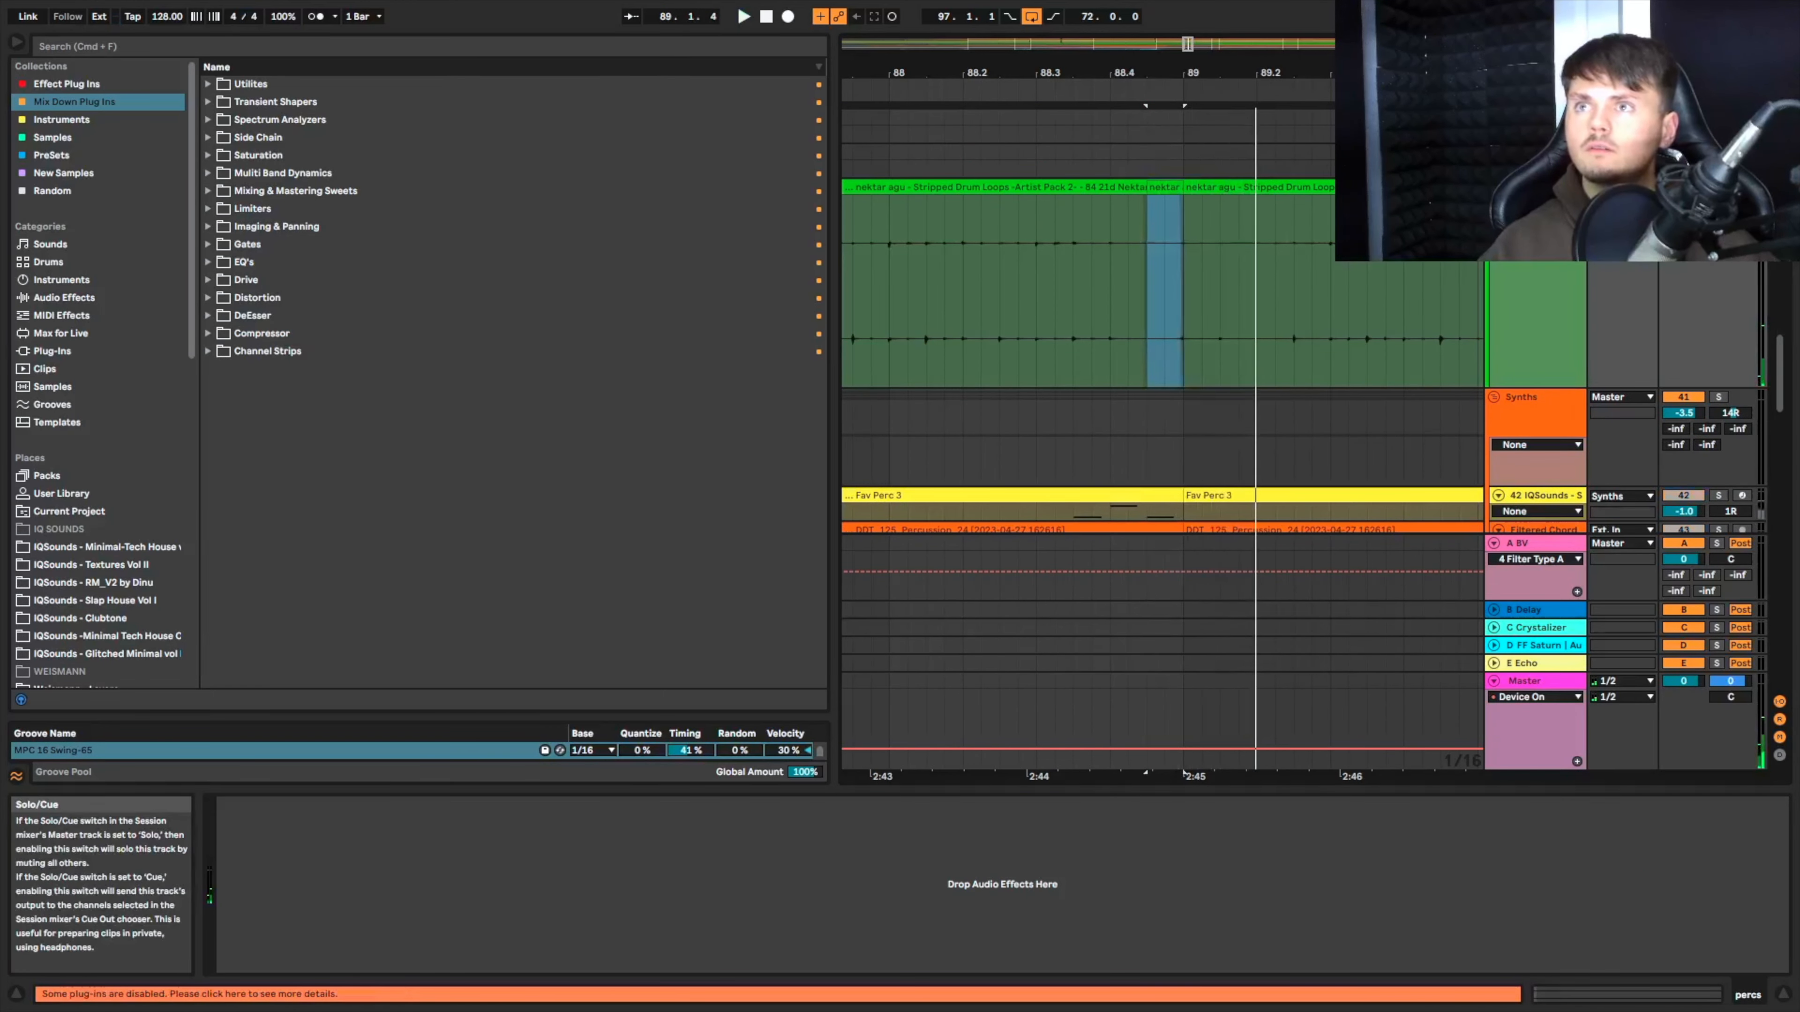
pyautogui.press('space')
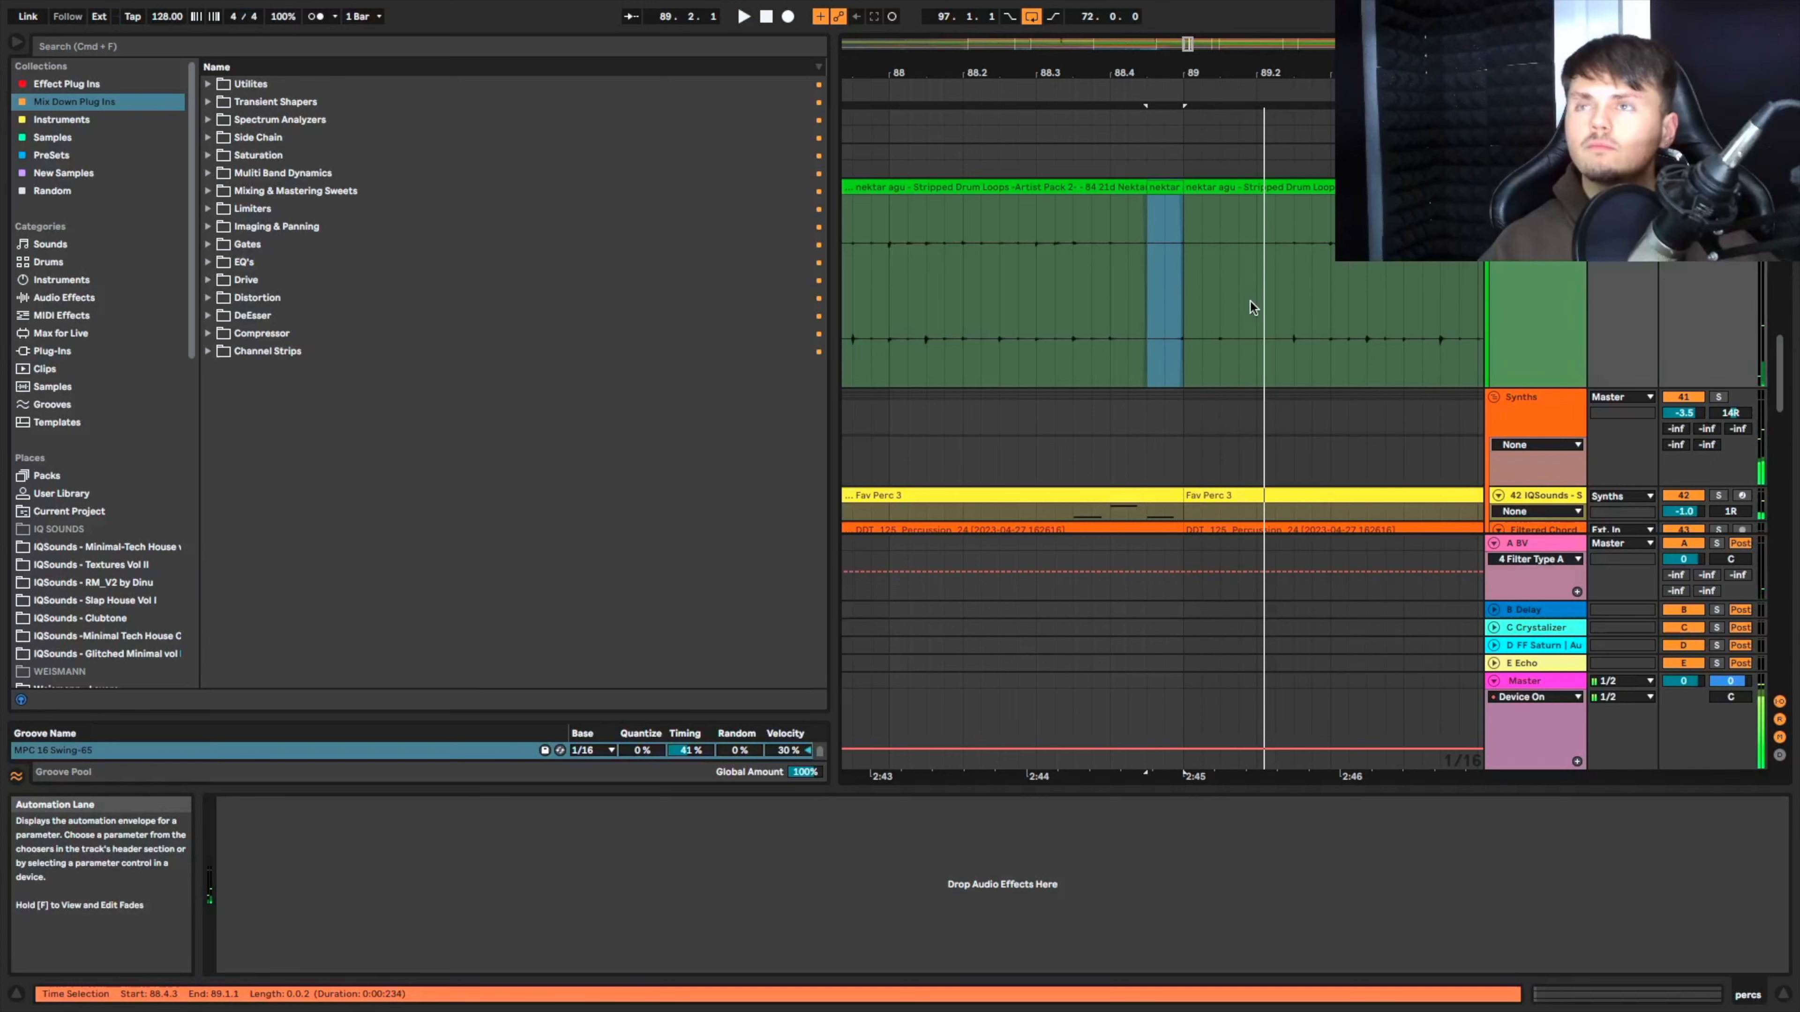
# Step: Audition the brandy & monica vocal chops by playing from 56.3 and 60.3
pyautogui.scroll(-5, 1249, 303)
pyautogui.scroll(-10, 1146, 365)
pyautogui.scroll(-10, 1016, 363)
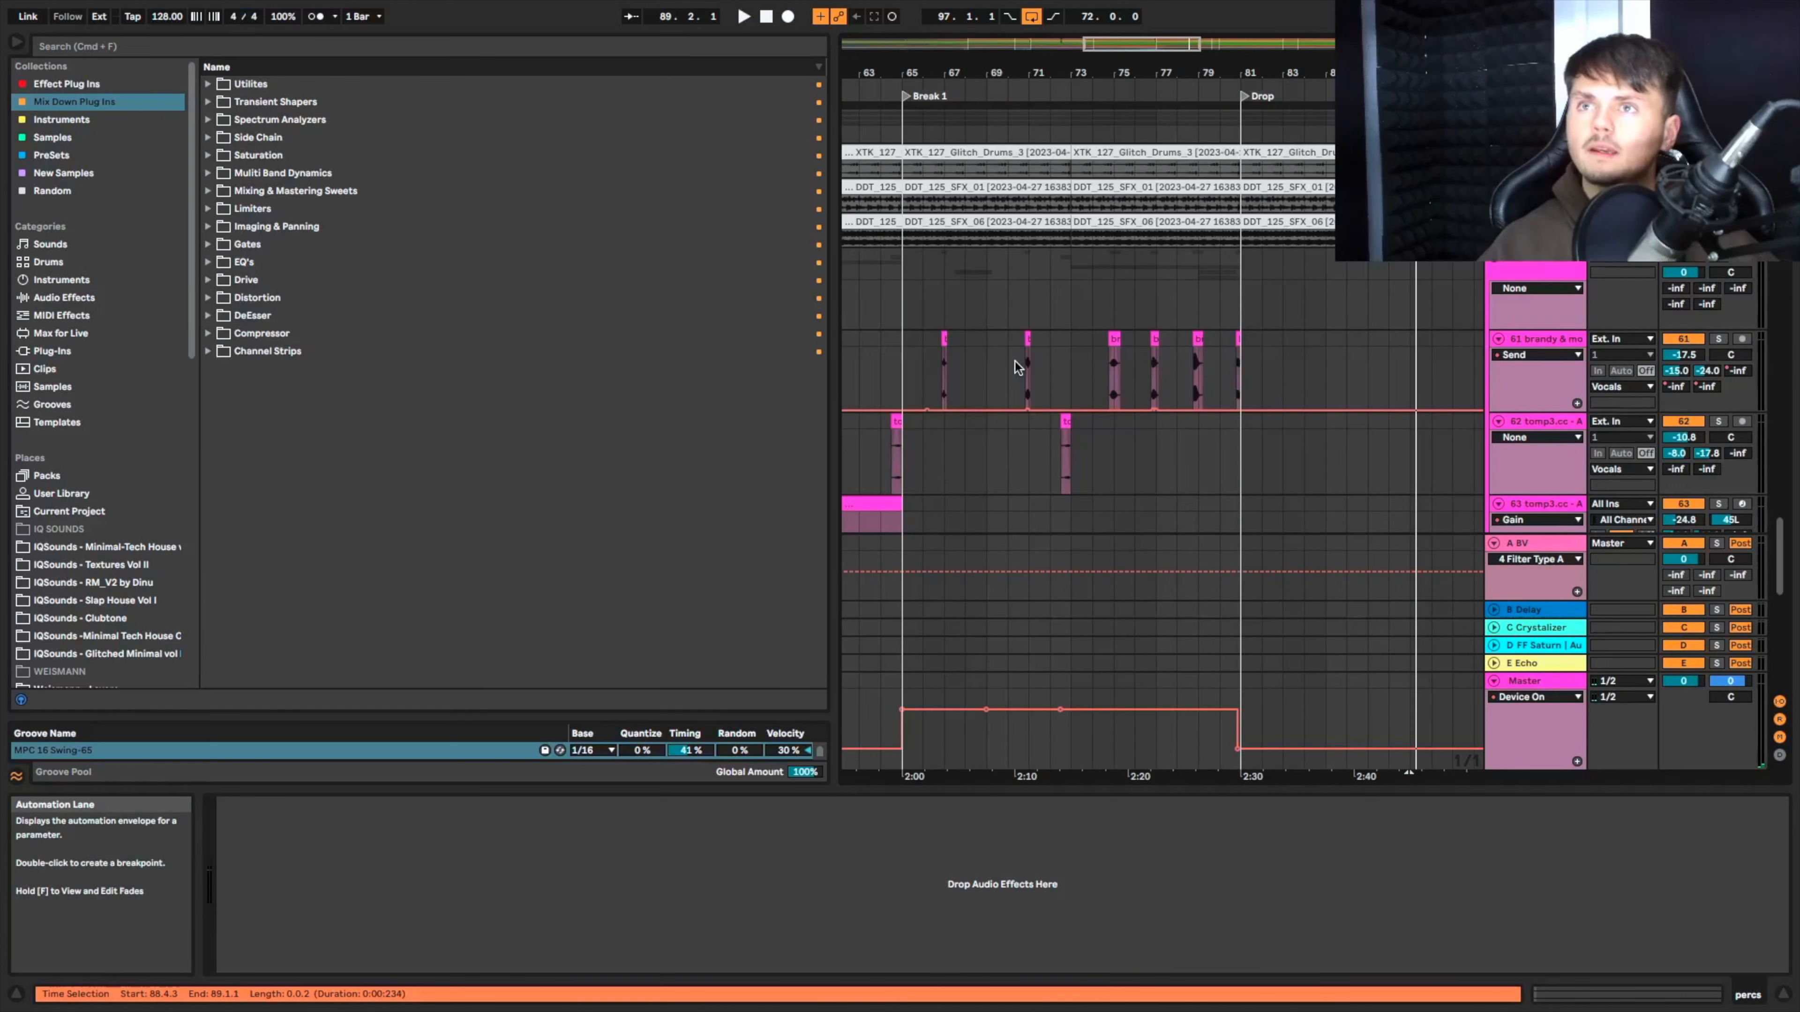
pyautogui.hscroll(-6, 1016, 362)
pyautogui.scroll(6, 1019, 362)
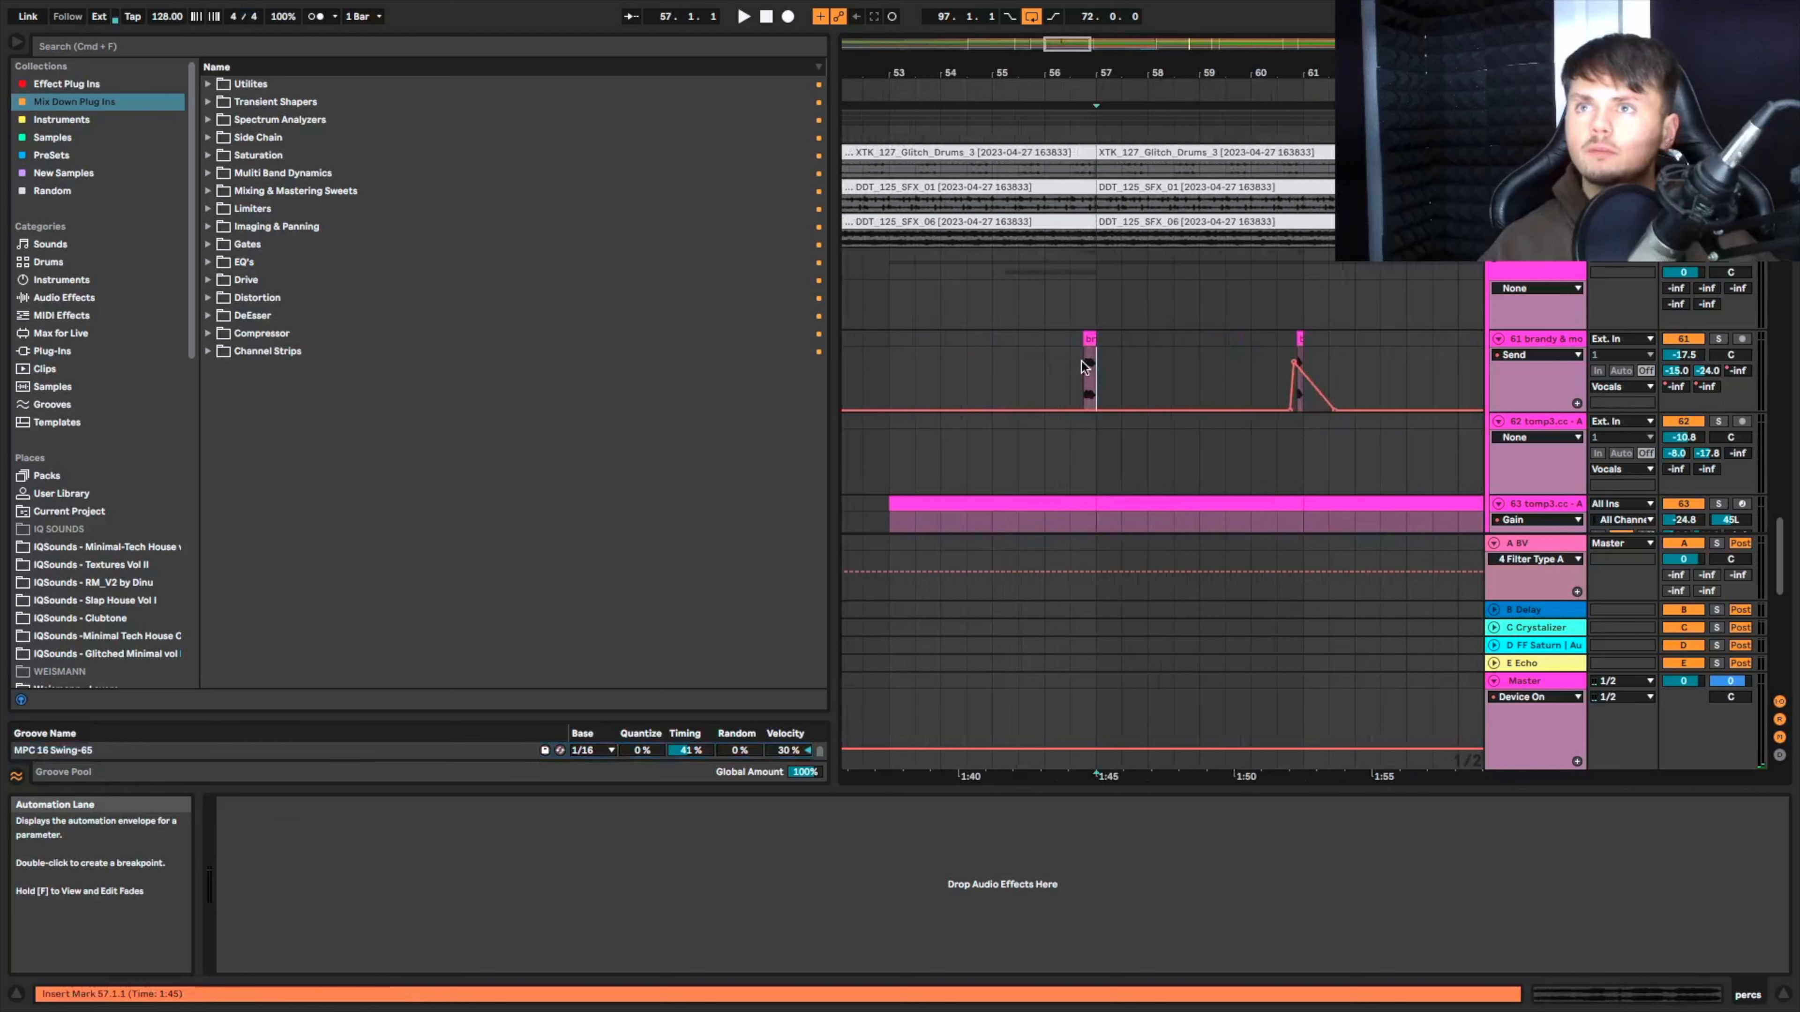
pyautogui.click(1076, 368)
pyautogui.press('space')
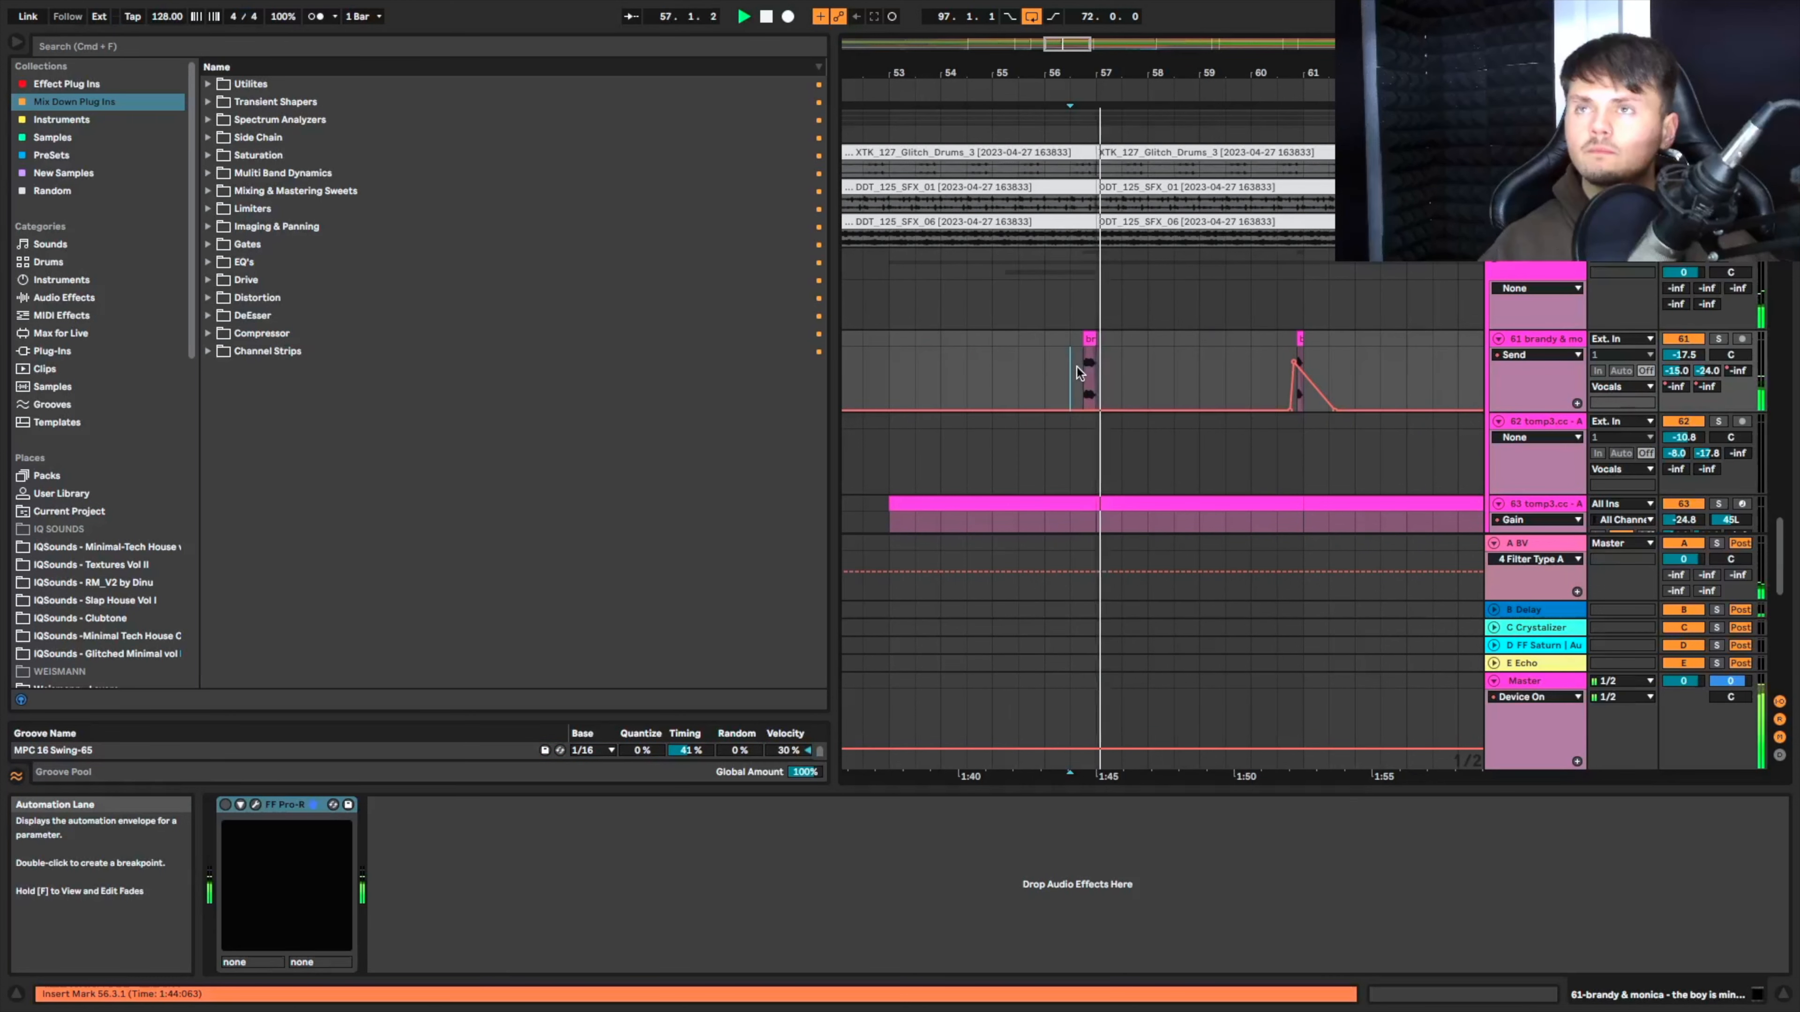
pyautogui.hscroll(-2, 1077, 368)
pyautogui.hscroll(-1, 1077, 367)
pyautogui.click(1369, 356)
pyautogui.press('space')
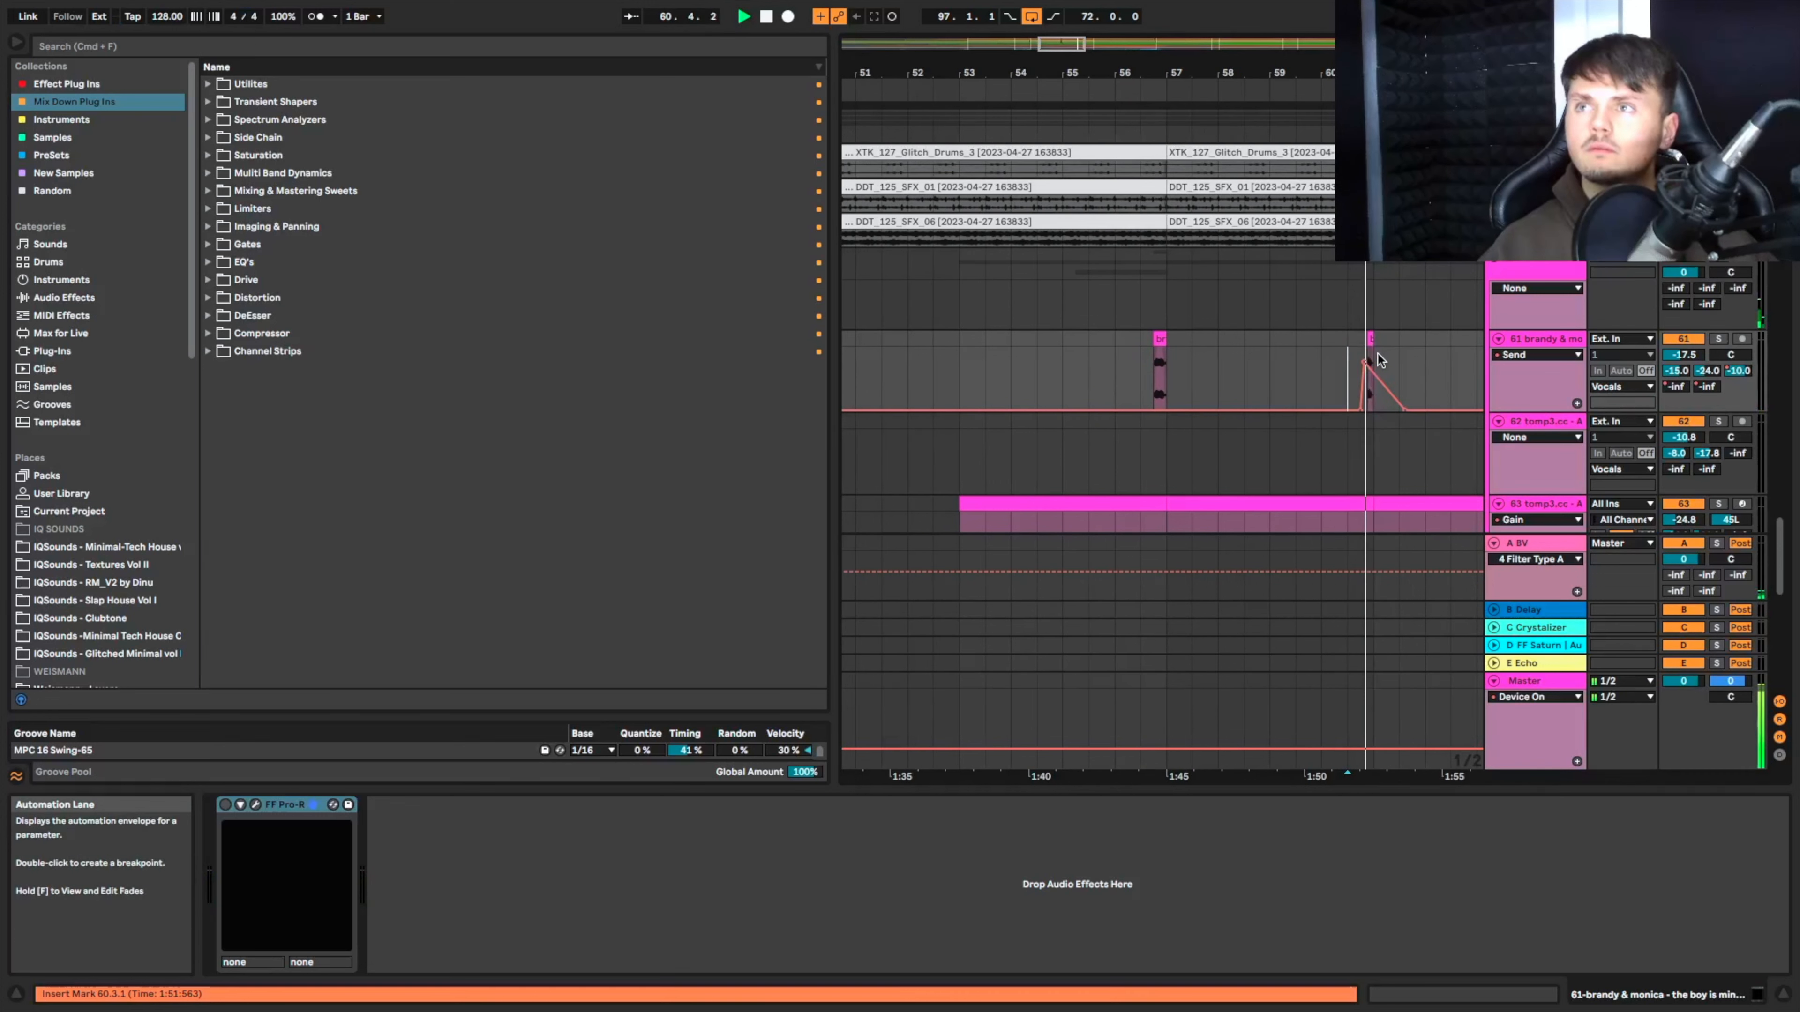
# Step: Audition the earlier chops on the same vocal track from 45.3 and 40.1
pyautogui.hscroll(-10, 1378, 354)
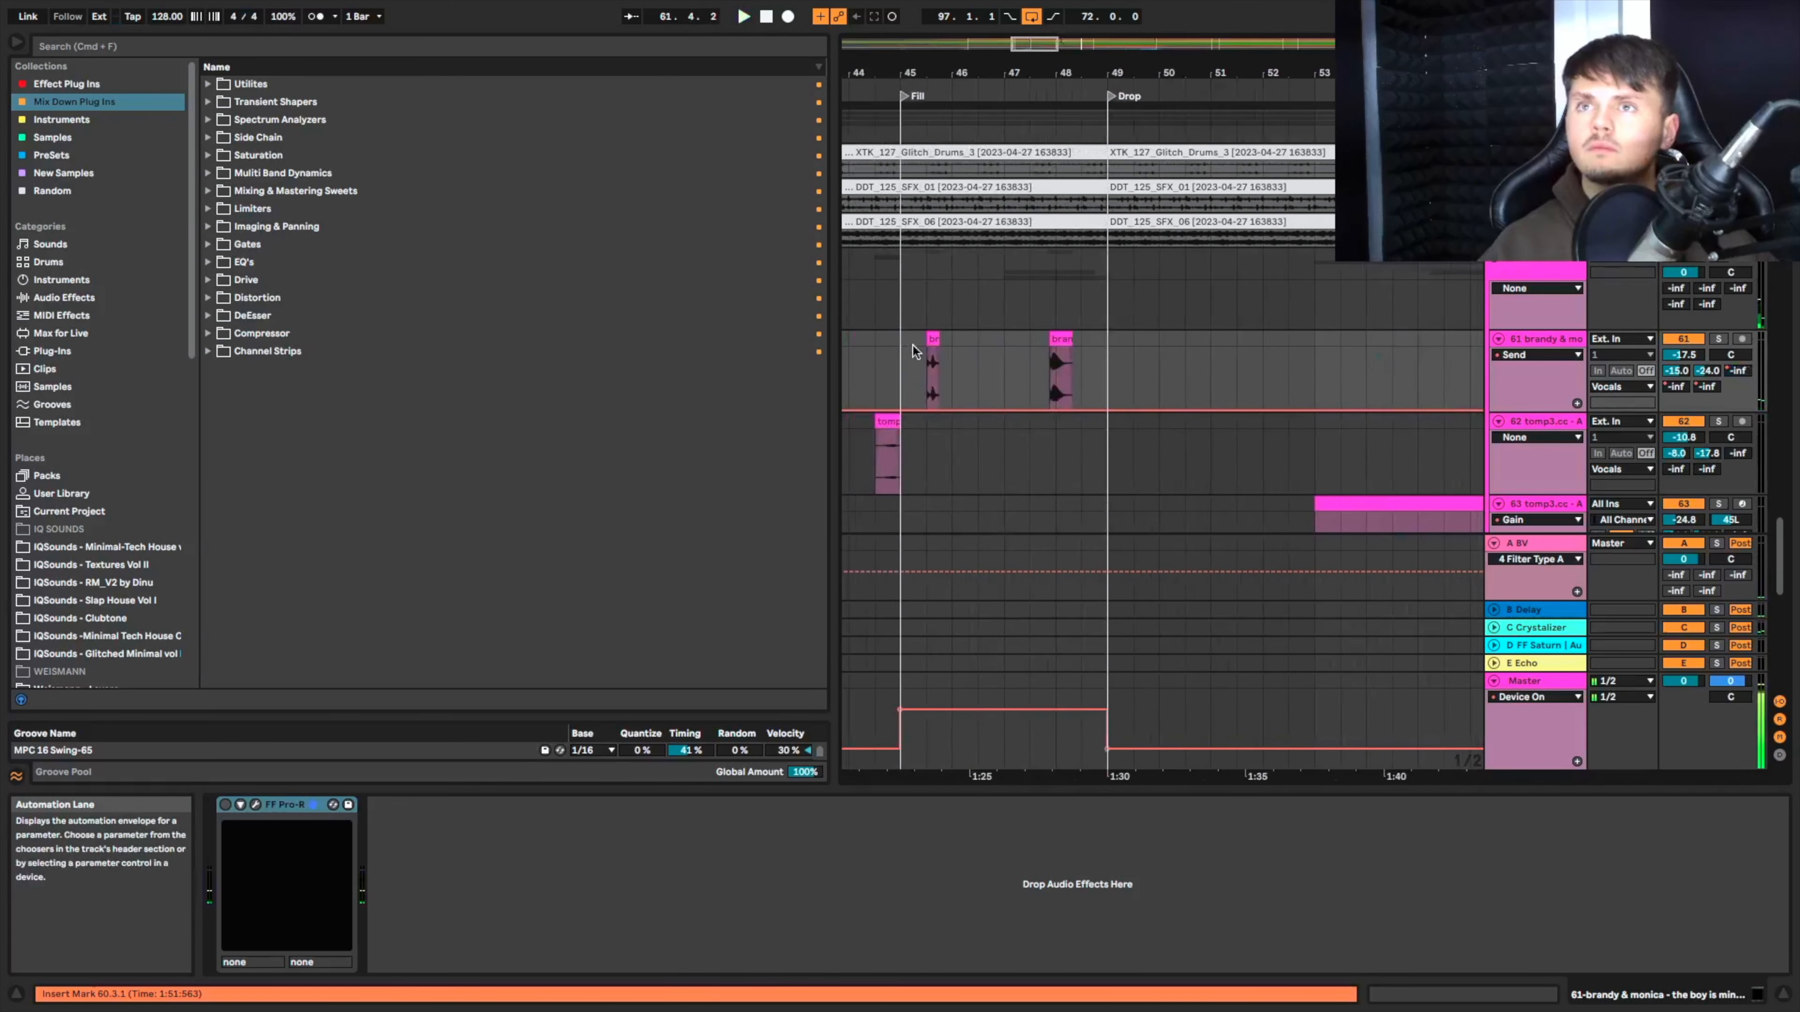
pyautogui.click(928, 357)
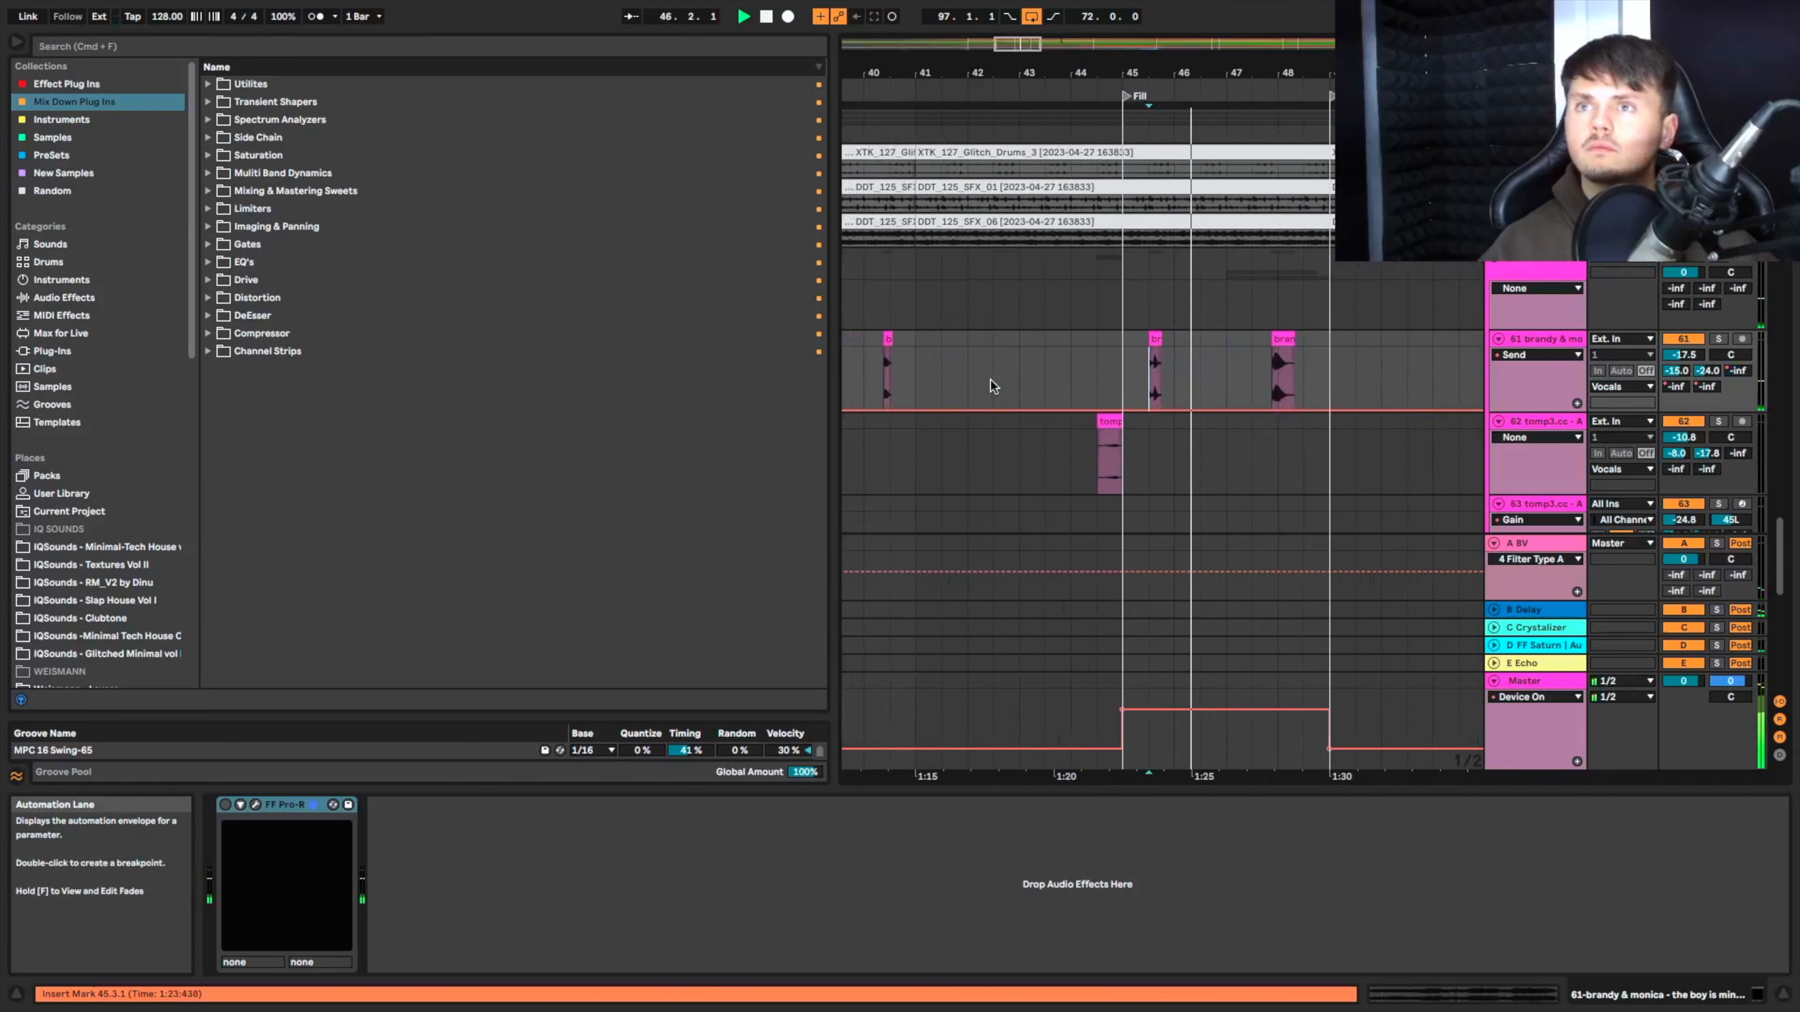
pyautogui.click(882, 354)
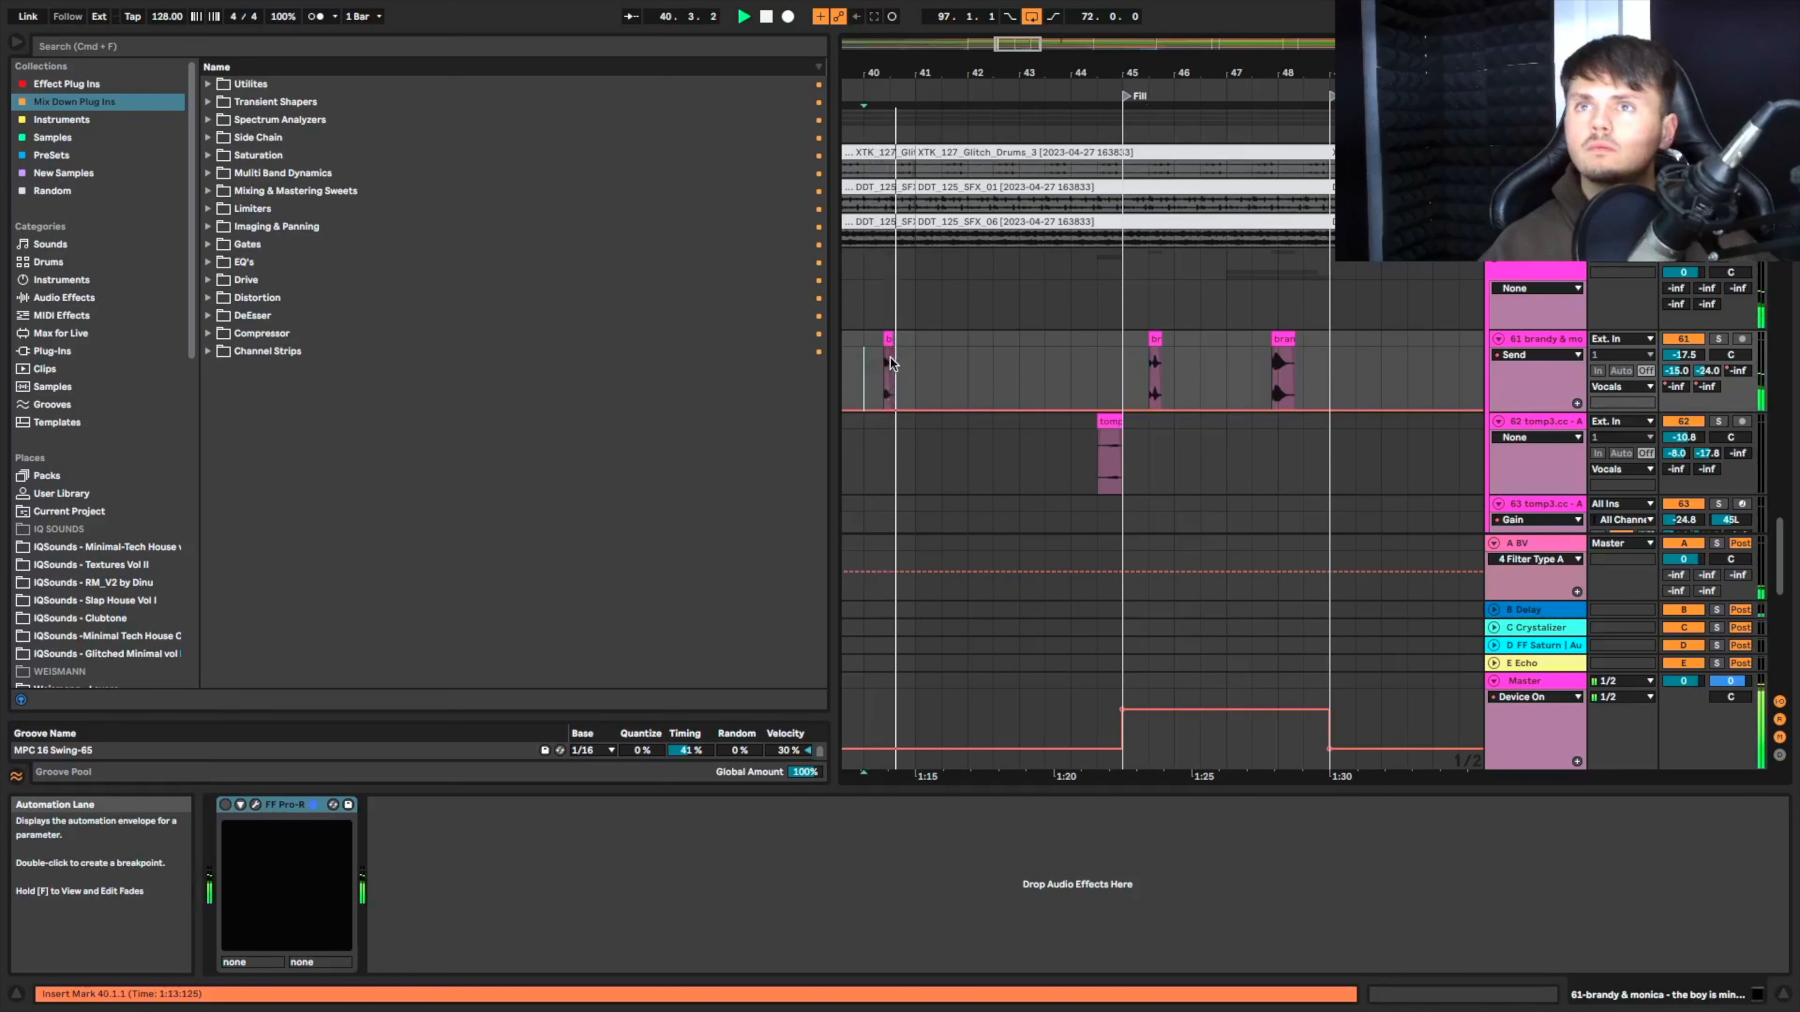
# Step: Copy the vocal chop in bar 40 to bar 88 on the same track and play the result
pyautogui.moveTo(877, 367); pyautogui.dragTo(928, 334)
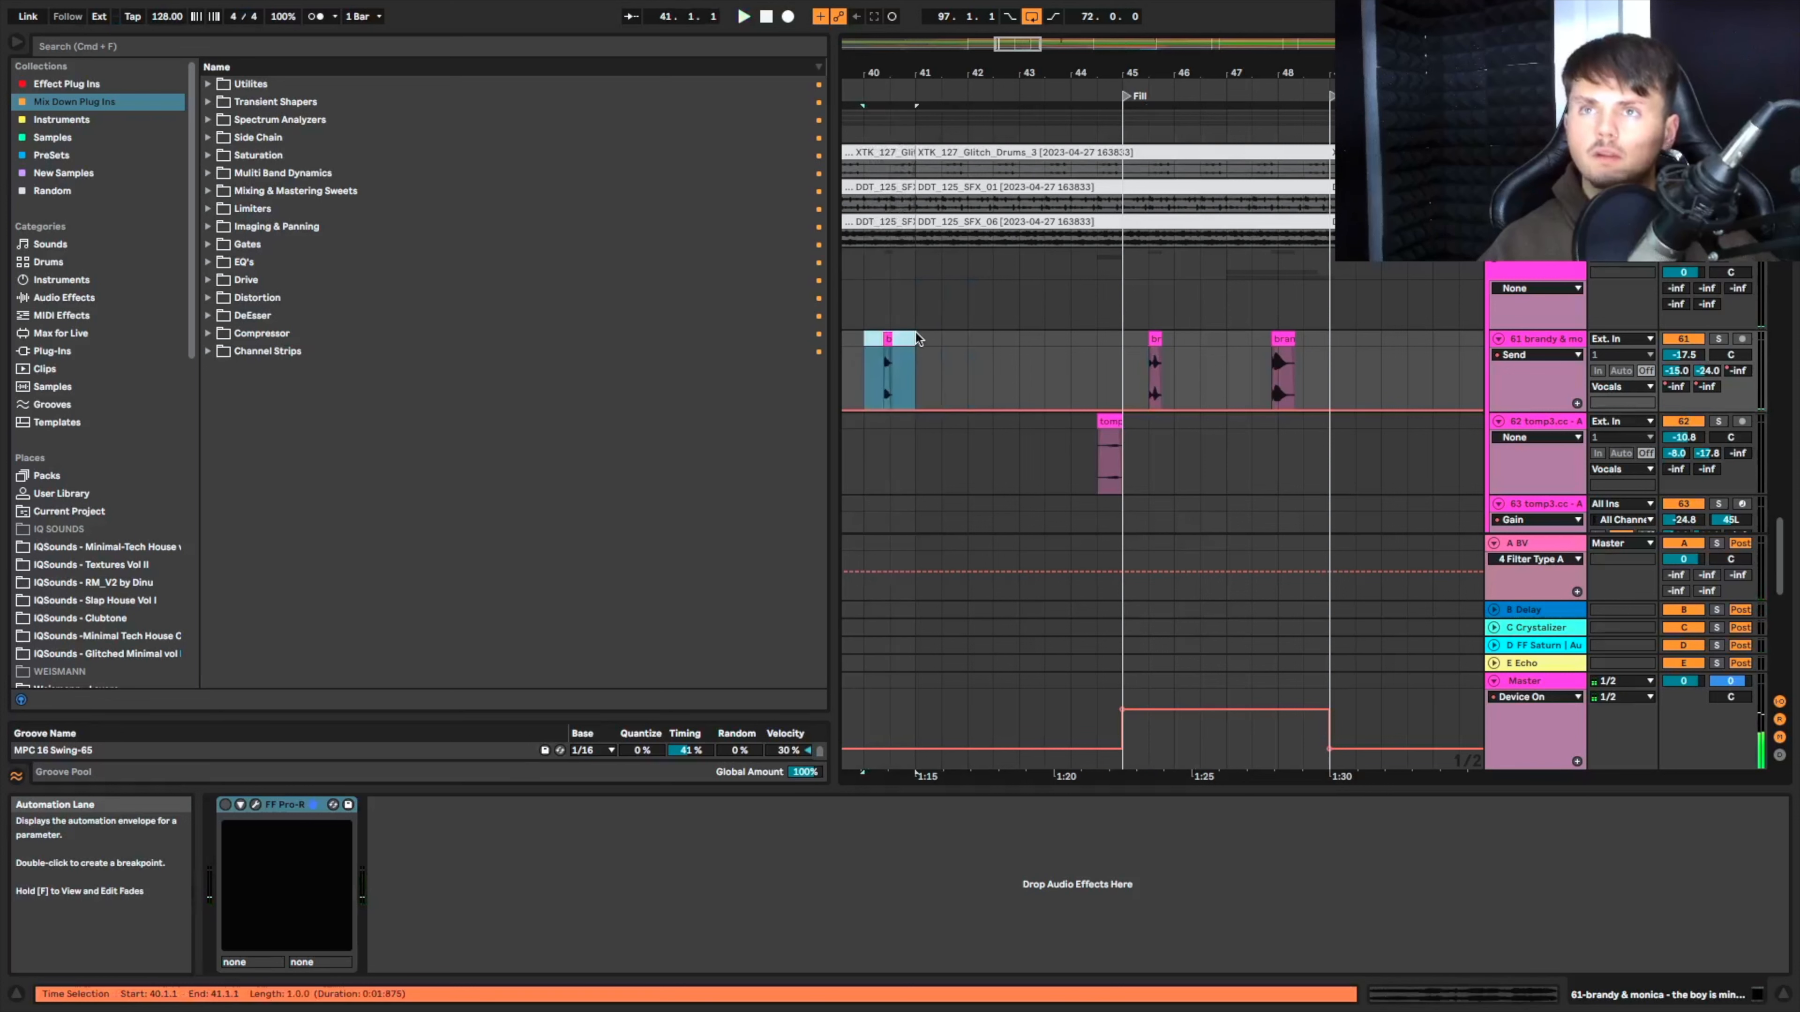
pyautogui.press('space')
pyautogui.scroll(-5, 916, 333)
pyautogui.hscroll(5, 915, 333)
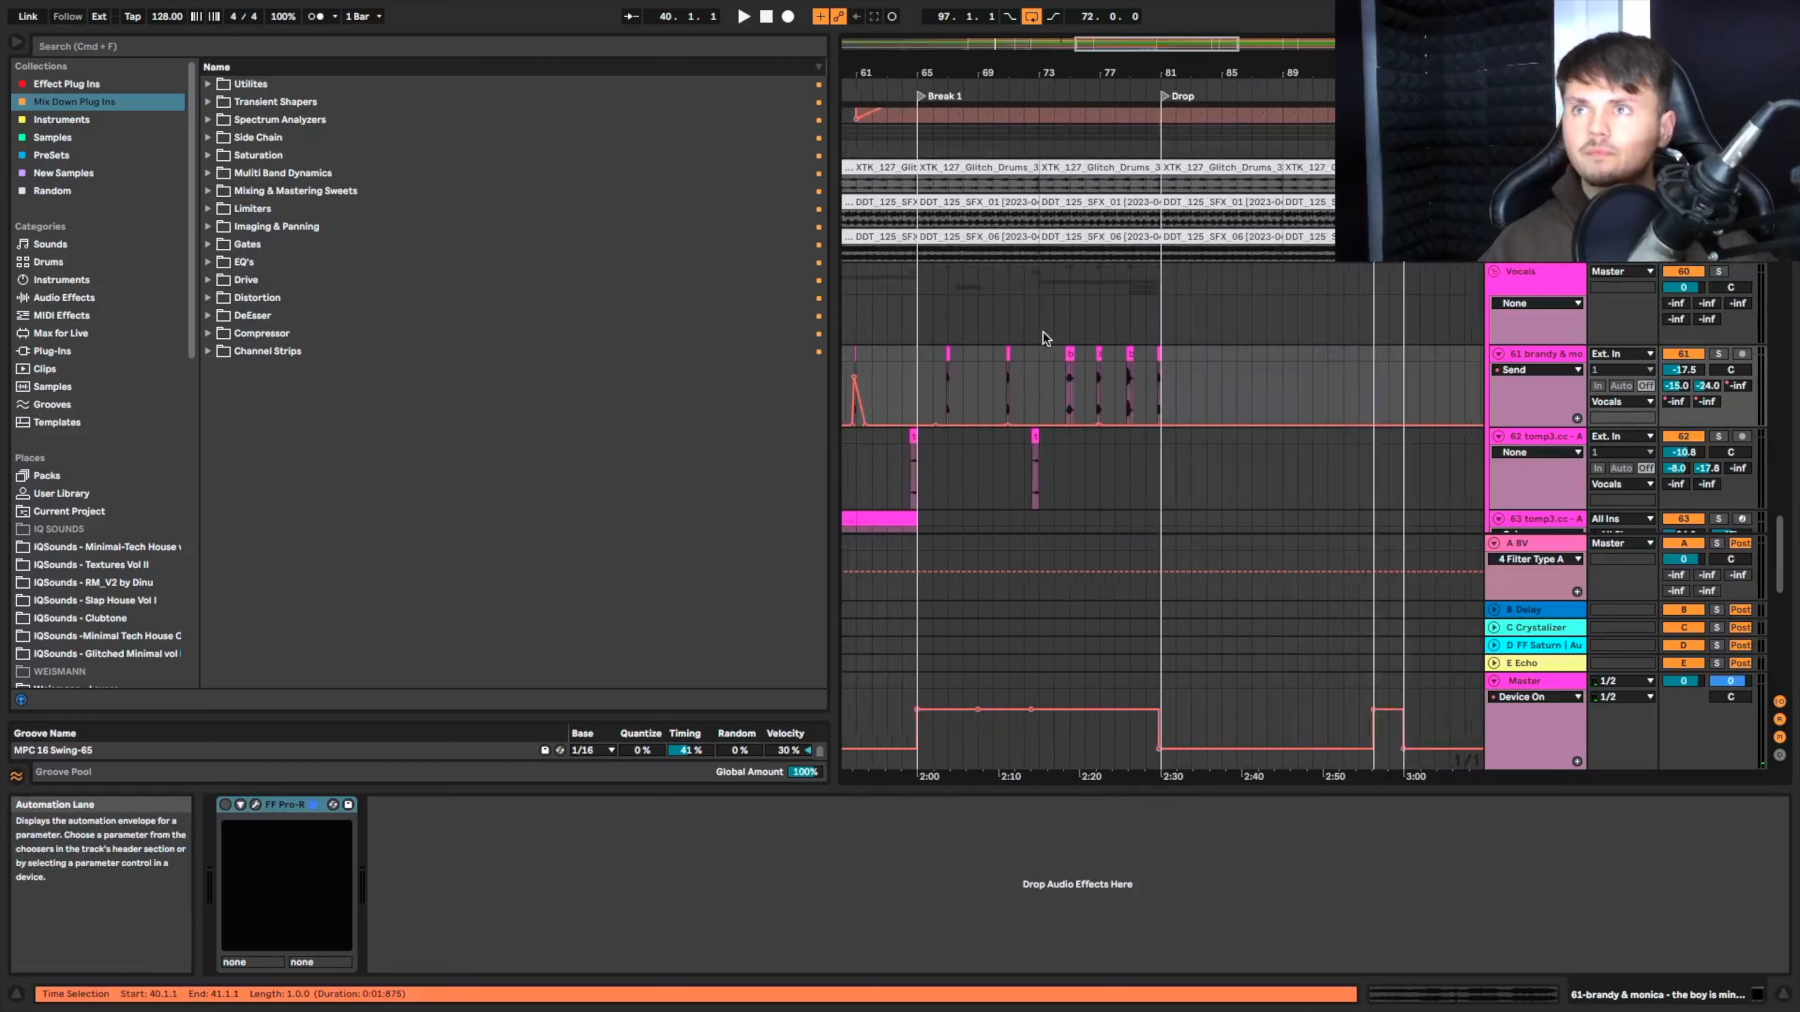
pyautogui.hscroll(5, 1043, 333)
pyautogui.scroll(5, 1058, 362)
pyautogui.hscroll(-6, 1031, 366)
pyautogui.hscroll(3, 1169, 369)
pyautogui.hscroll(2, 1168, 369)
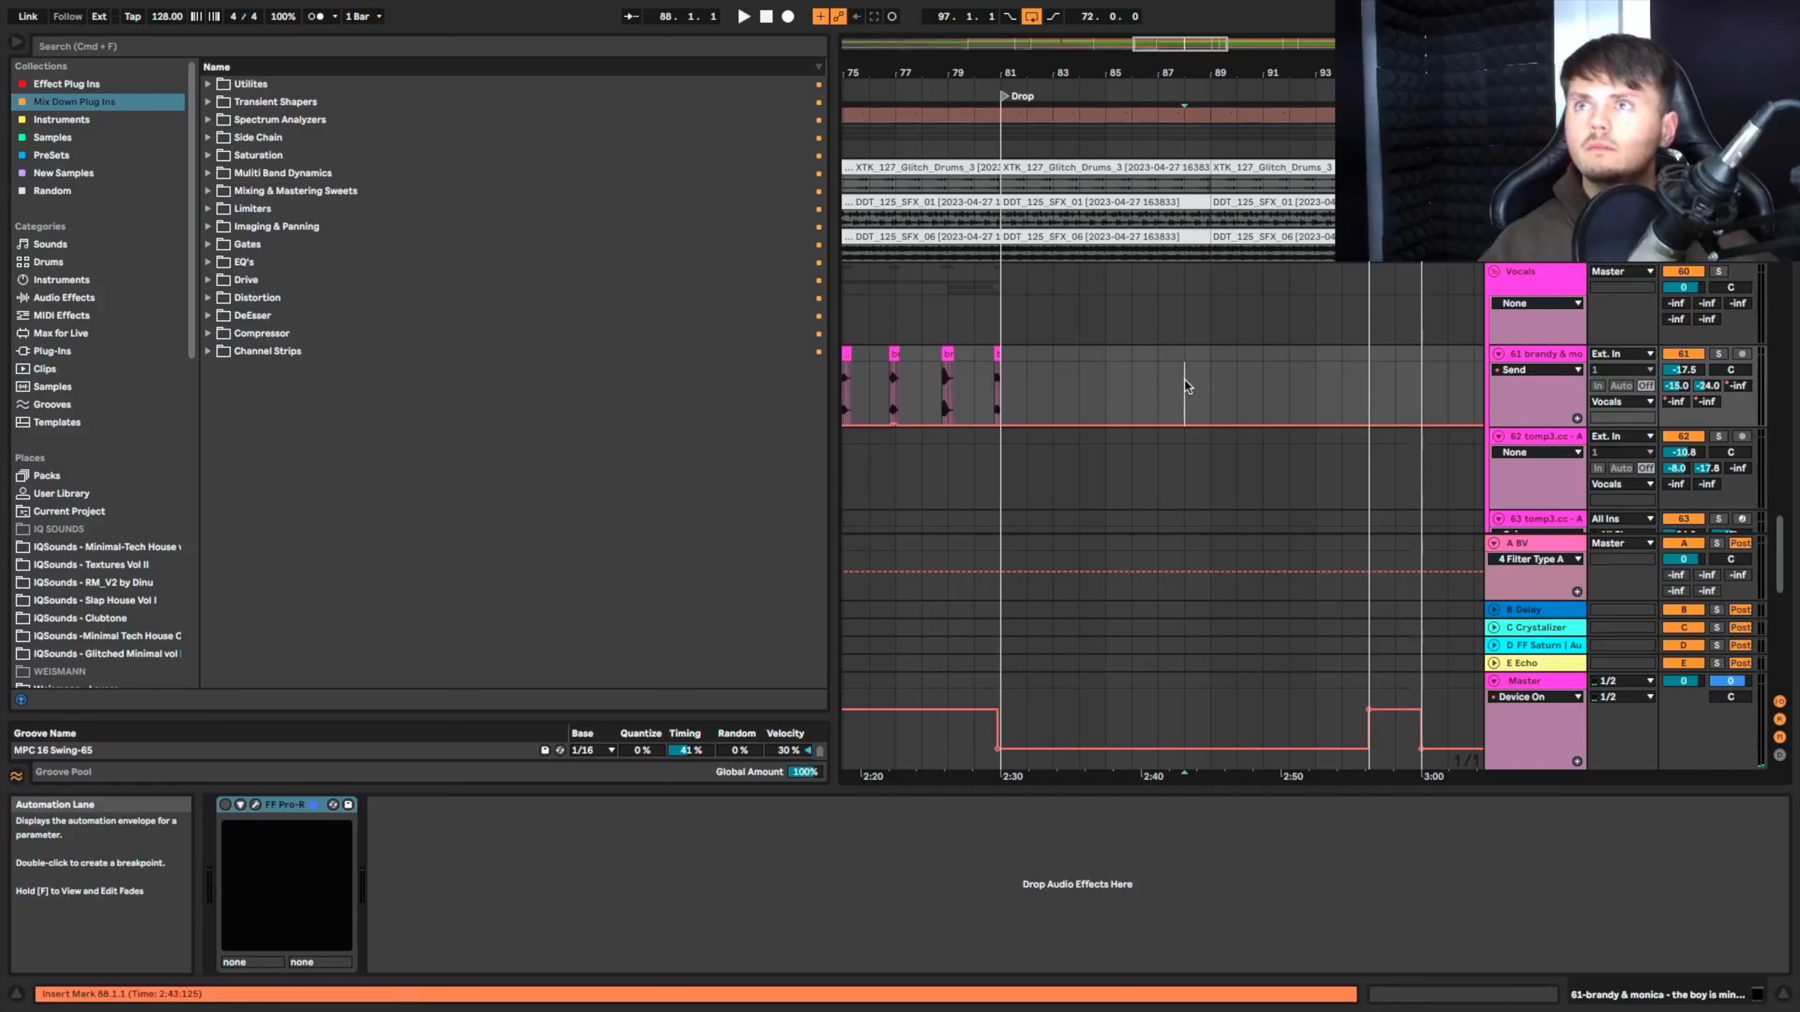
pyautogui.press('space')
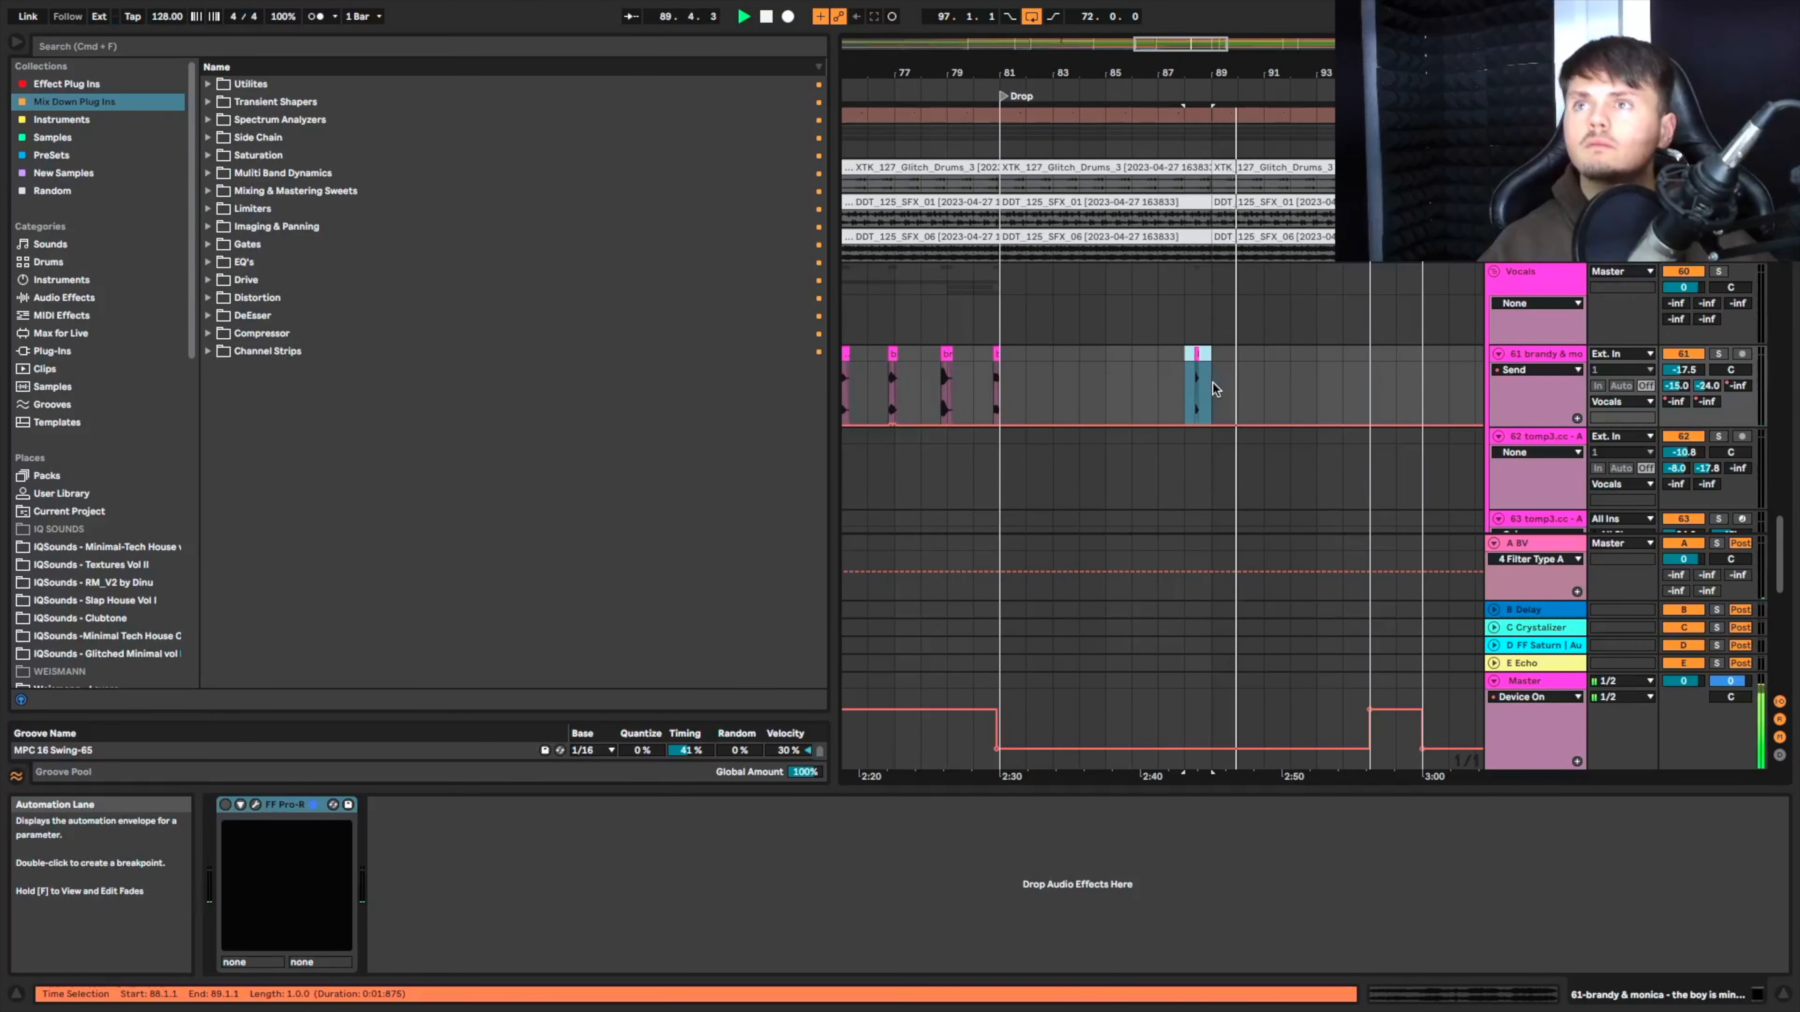
# Step: Copy the Dub Rez segment spanning bars 81 to 83 and paste it at bar 89 on the same track
pyautogui.scroll(3, 1216, 386)
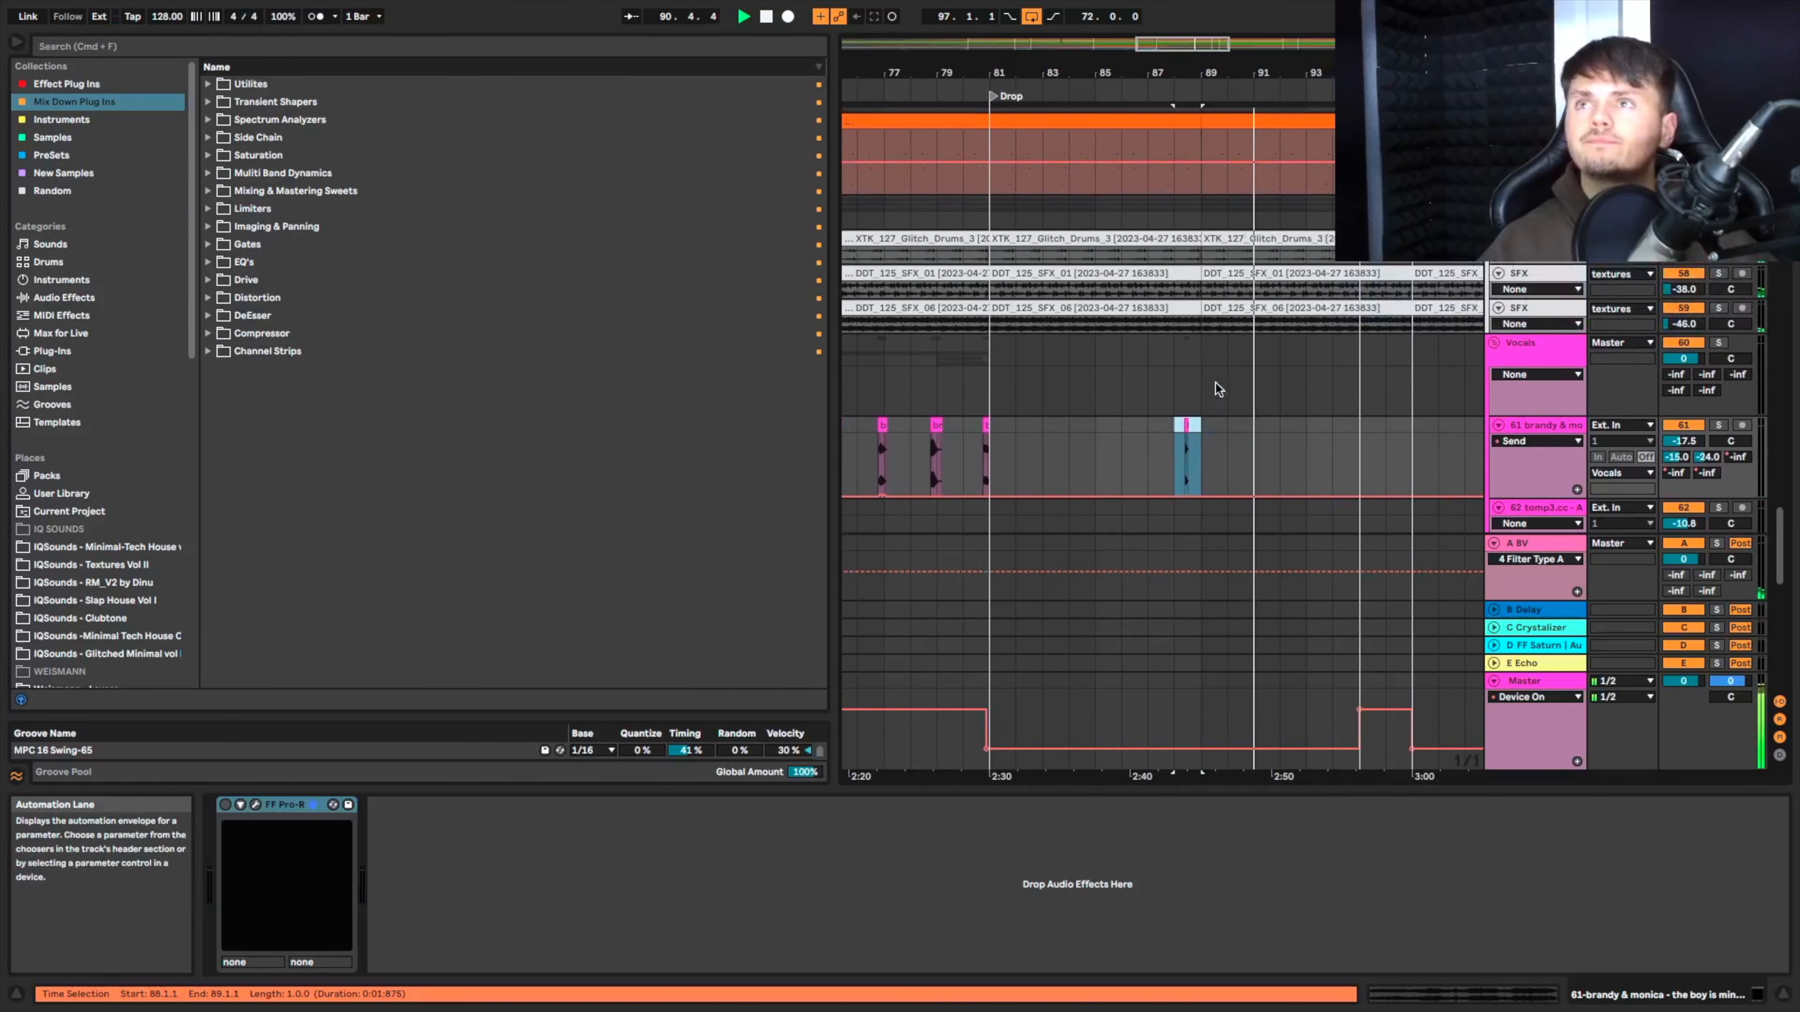
pyautogui.scroll(15, 1216, 386)
pyautogui.hscroll(5, 1216, 386)
pyautogui.press('space')
pyautogui.scroll(-2, 1062, 315)
pyautogui.hscroll(-3, 1062, 315)
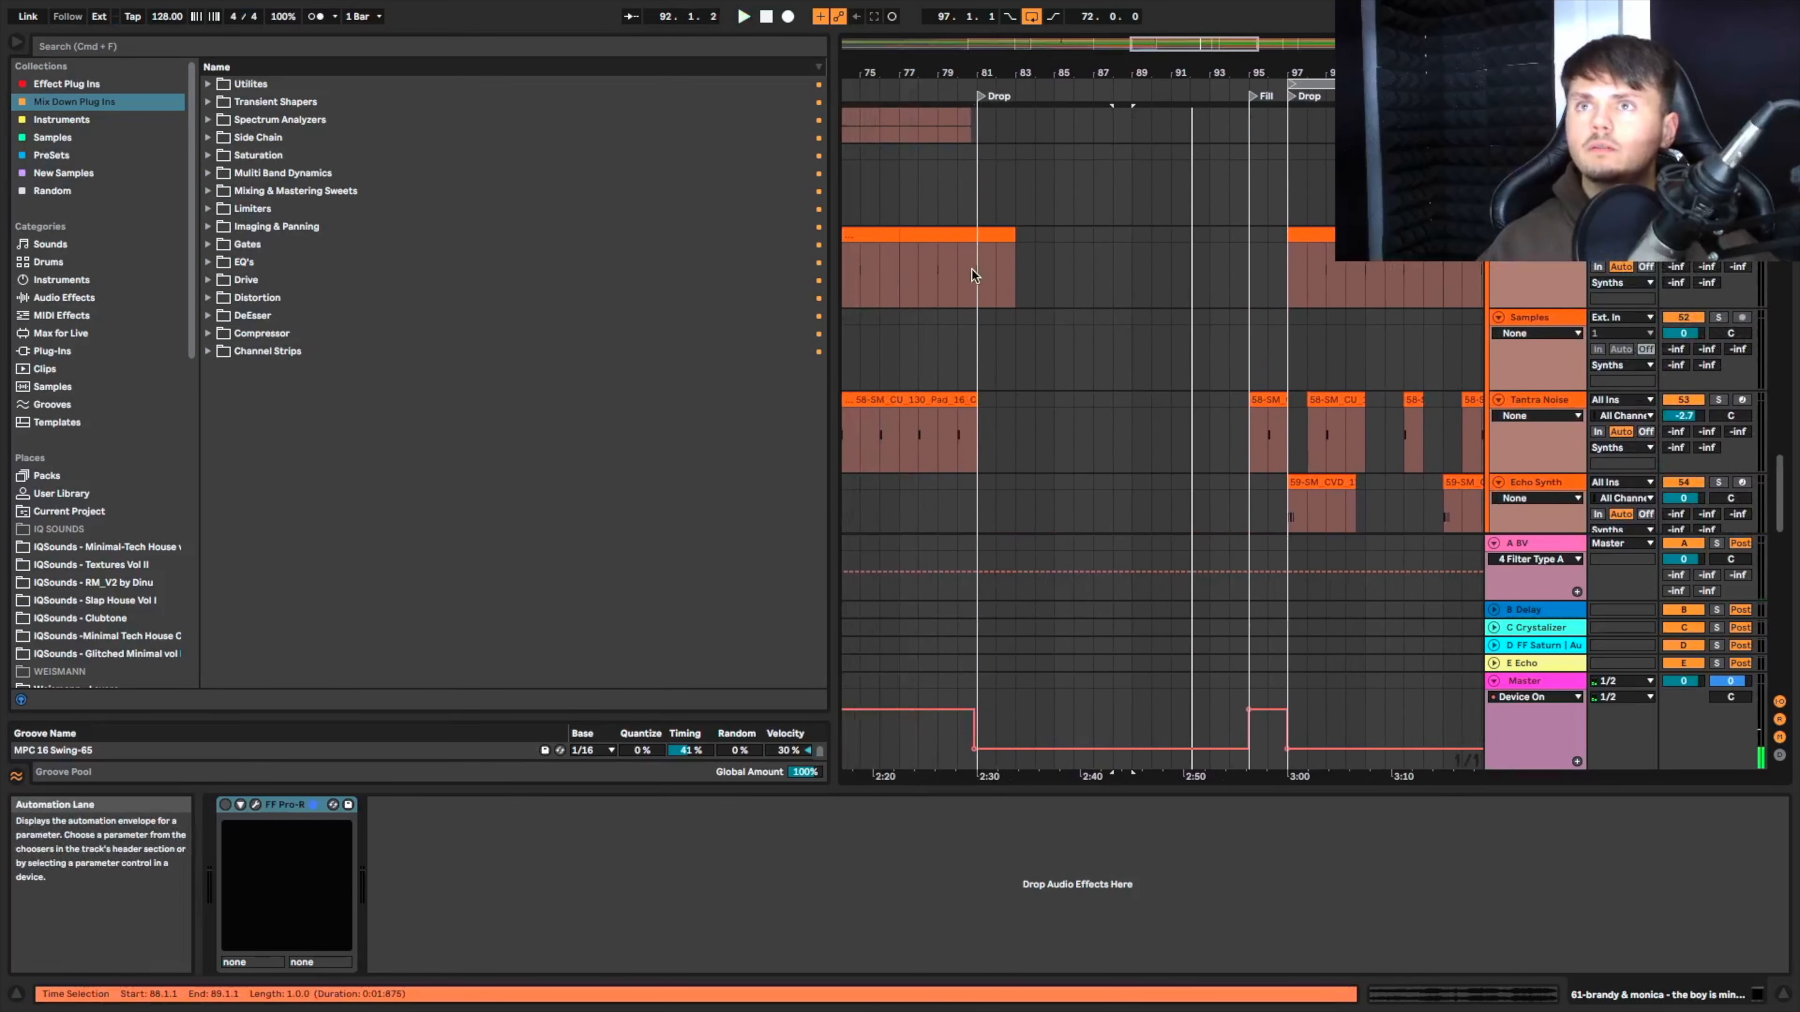
pyautogui.click(979, 268)
pyautogui.click(996, 233)
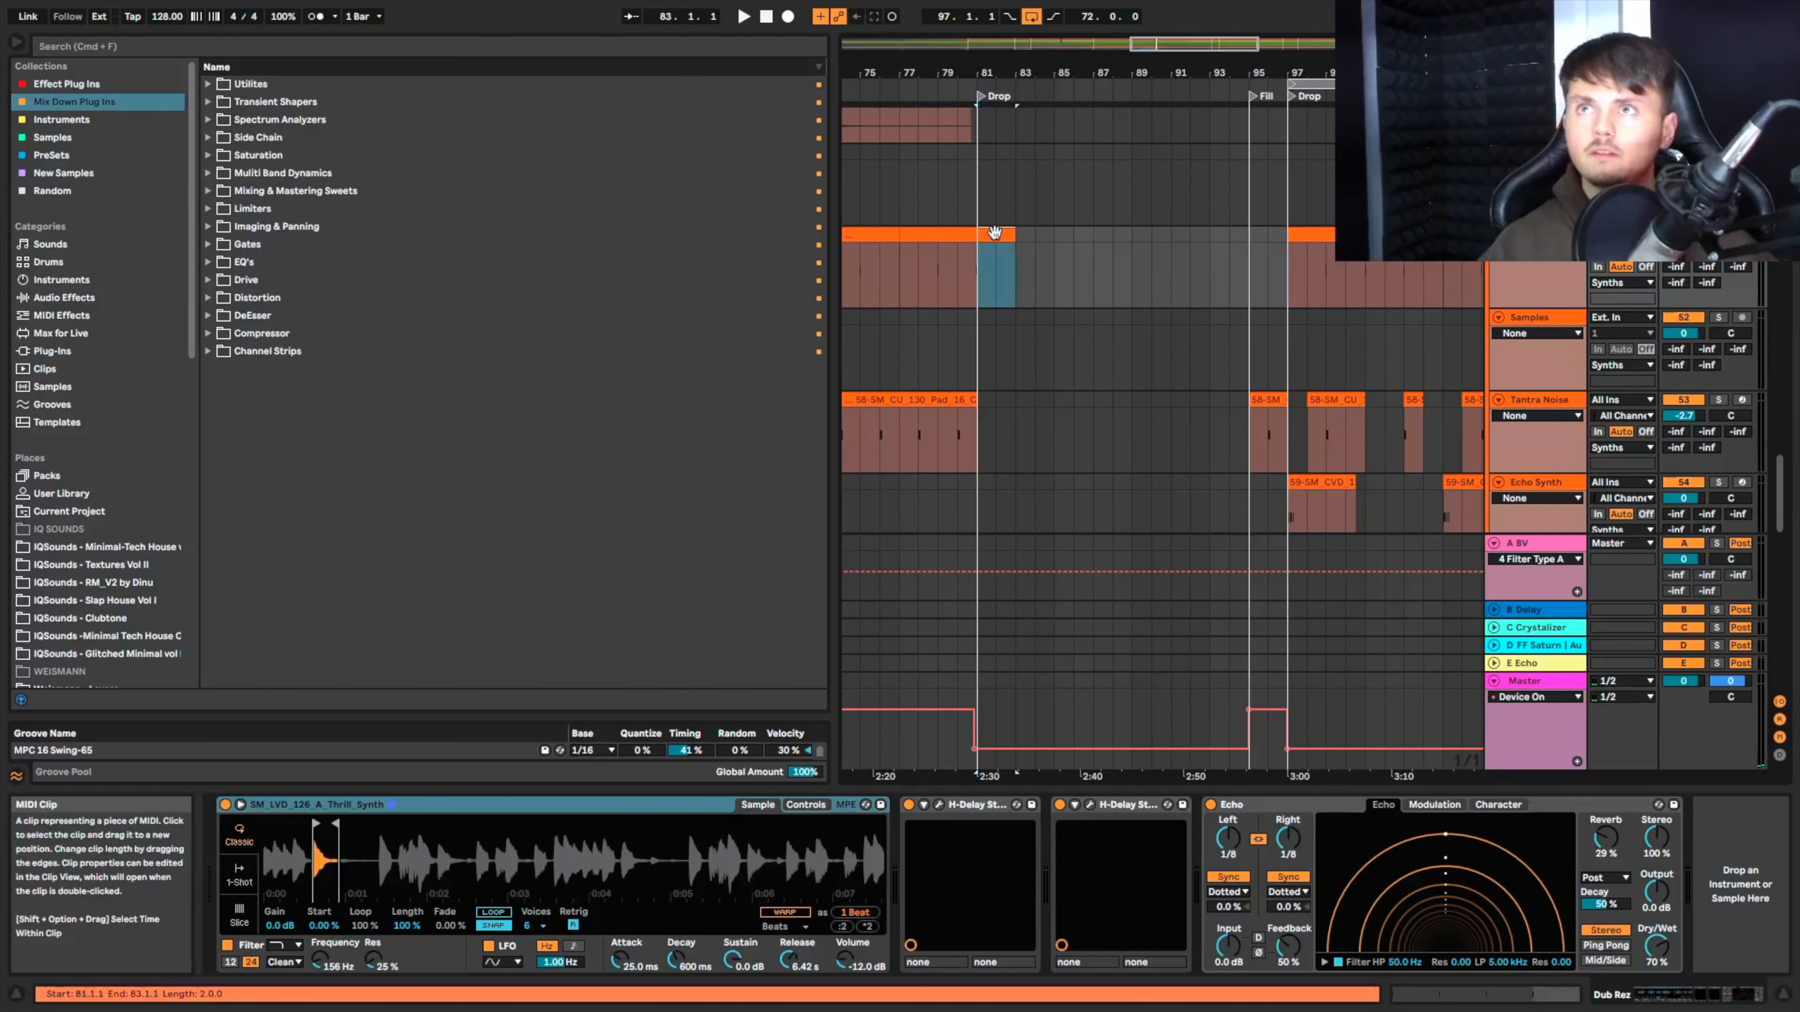
pyautogui.press('super+c')
pyautogui.click(1127, 258)
pyautogui.press('super+v')
# Step: Play the transition from bar 88 and review the synth, whistle, pad and shaker tracks through the Fill at bar 95
pyautogui.press('space')
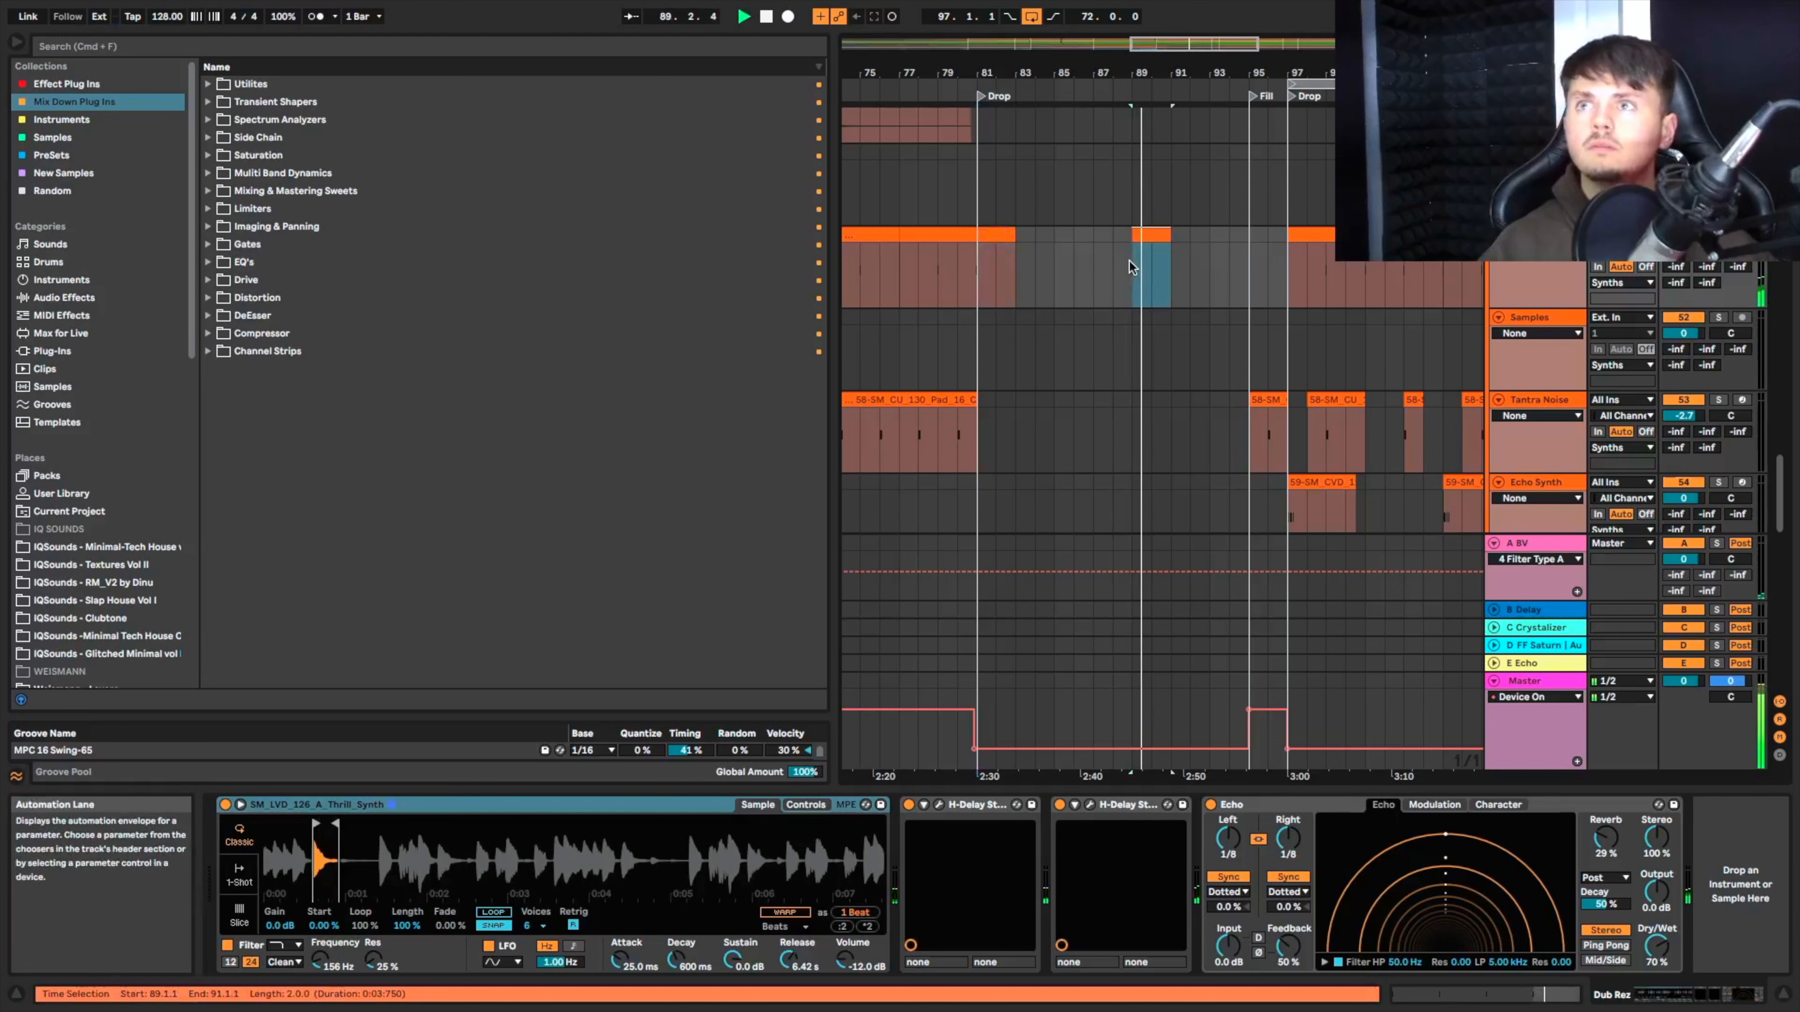
pyautogui.click(1117, 270)
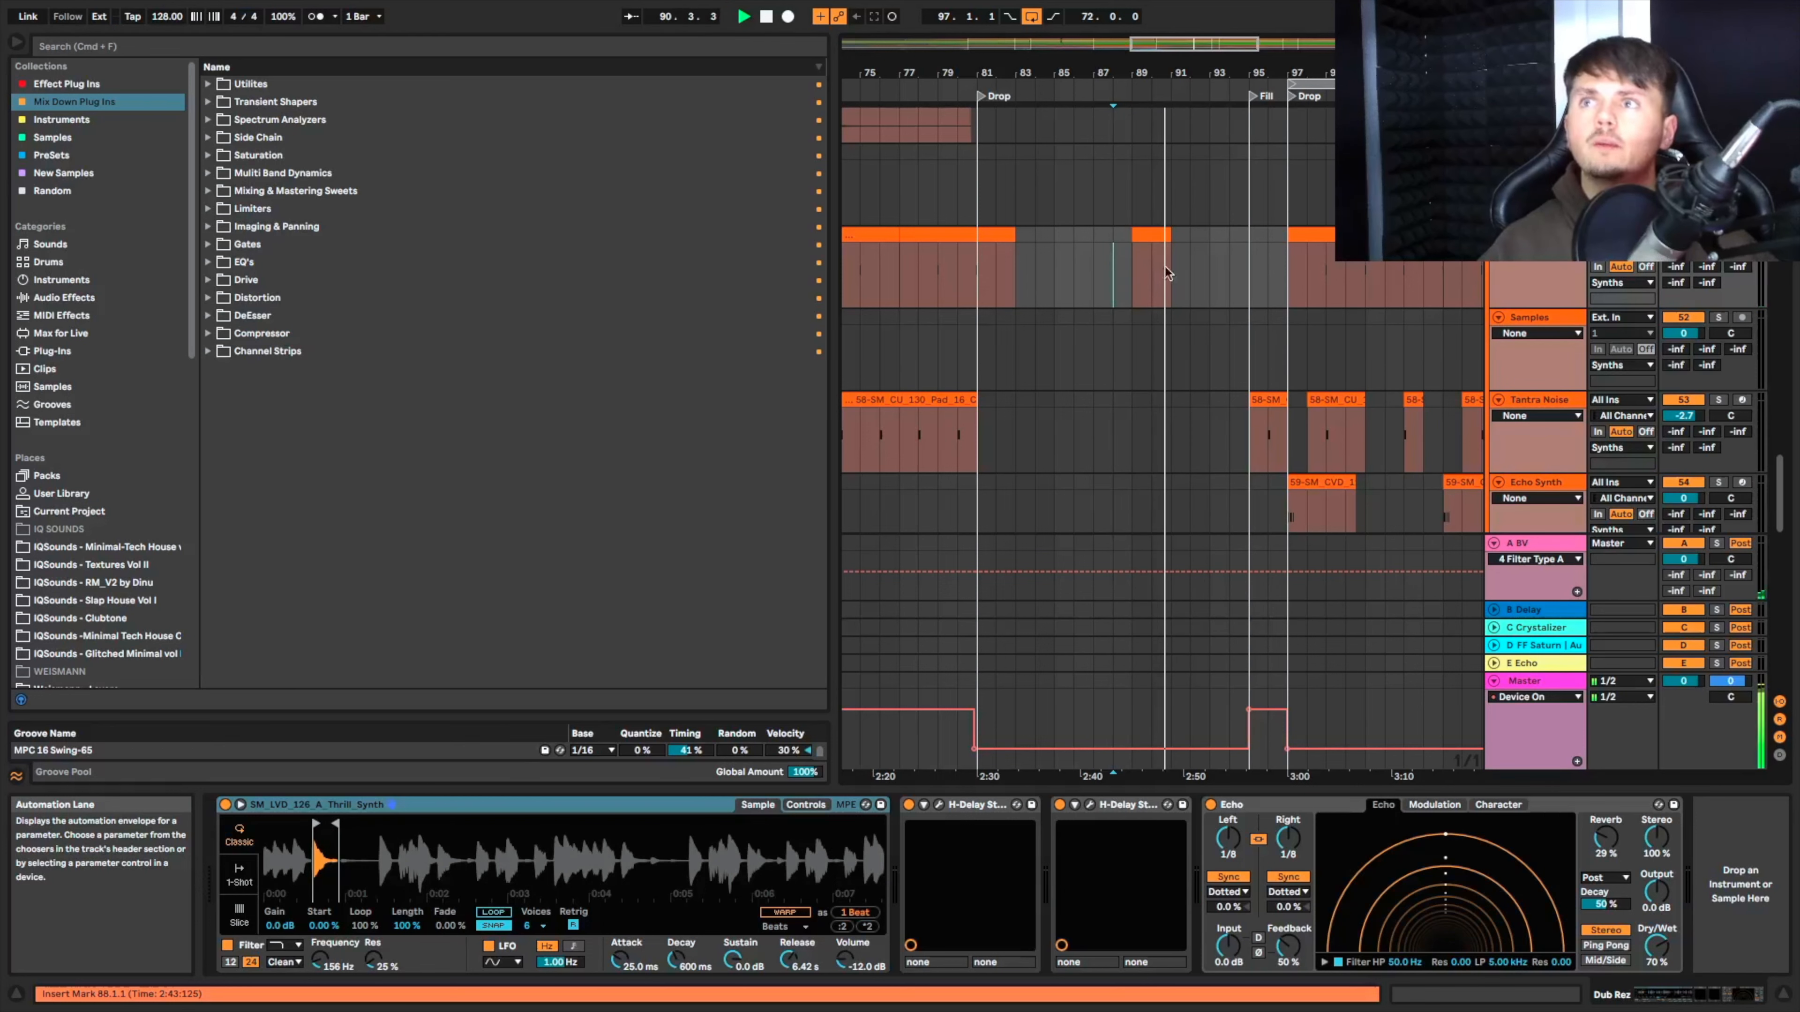
pyautogui.scroll(5, 1176, 260)
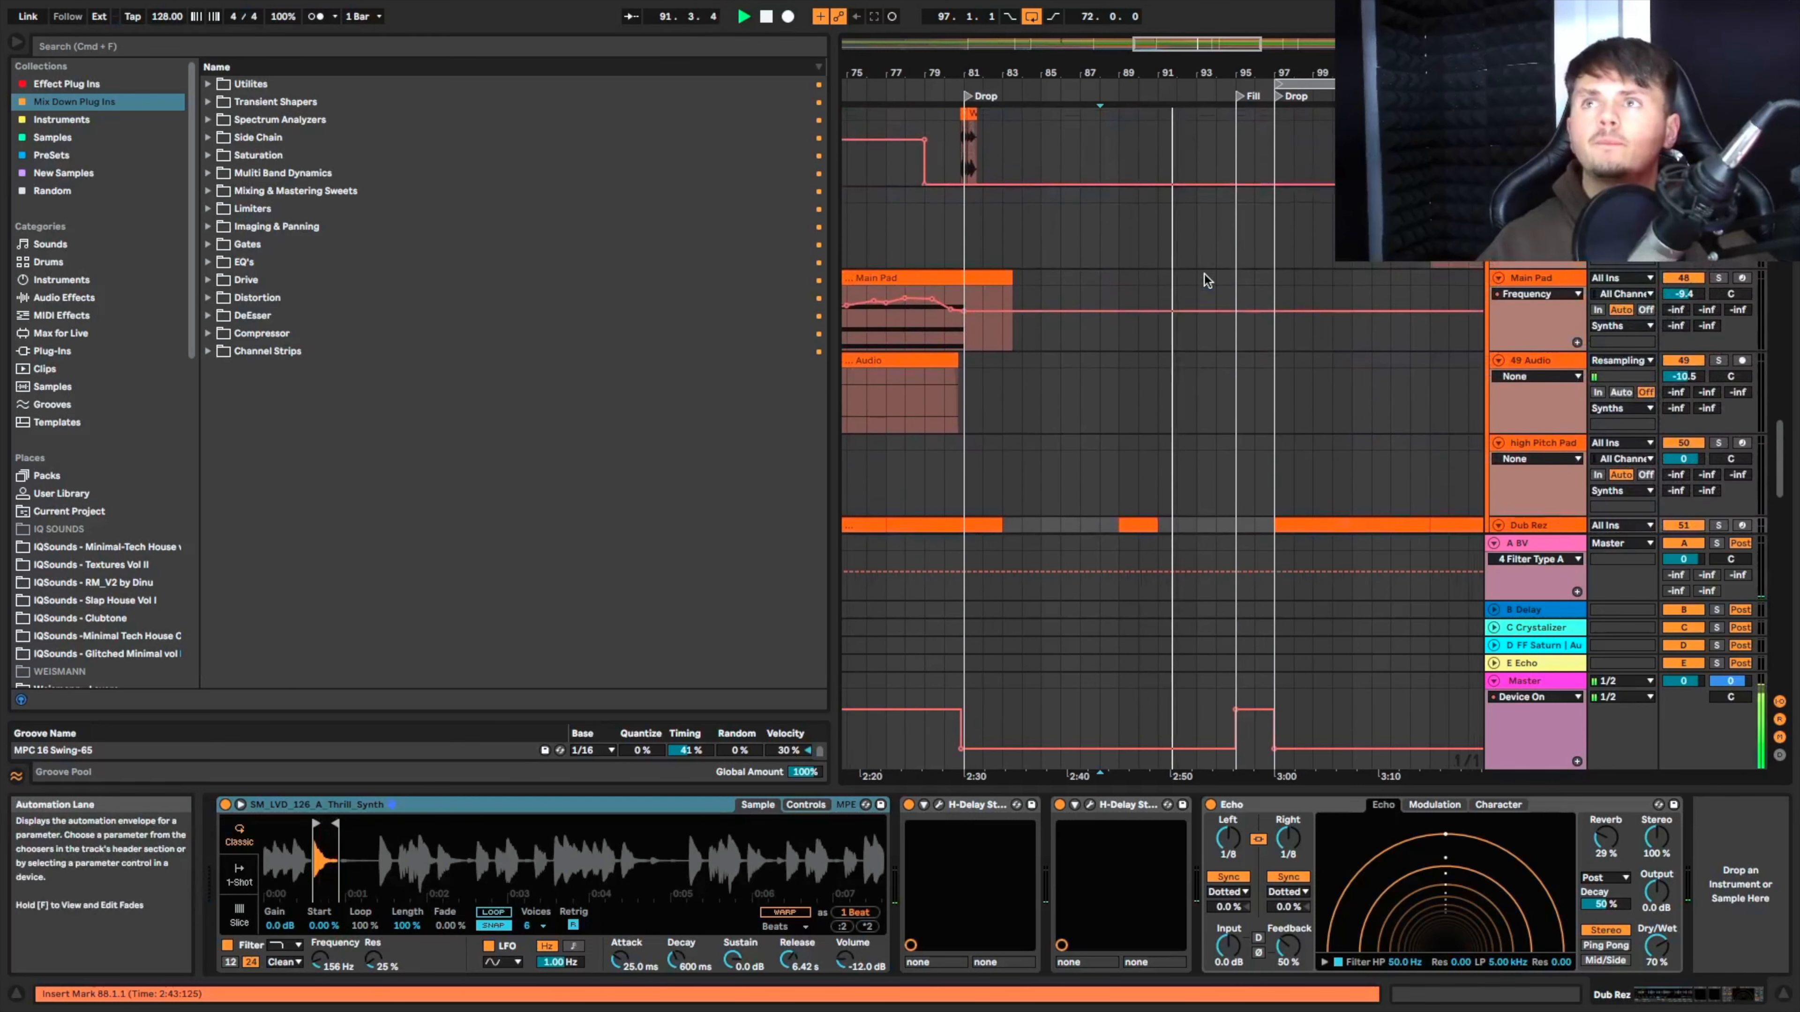
pyautogui.scroll(5, 1204, 274)
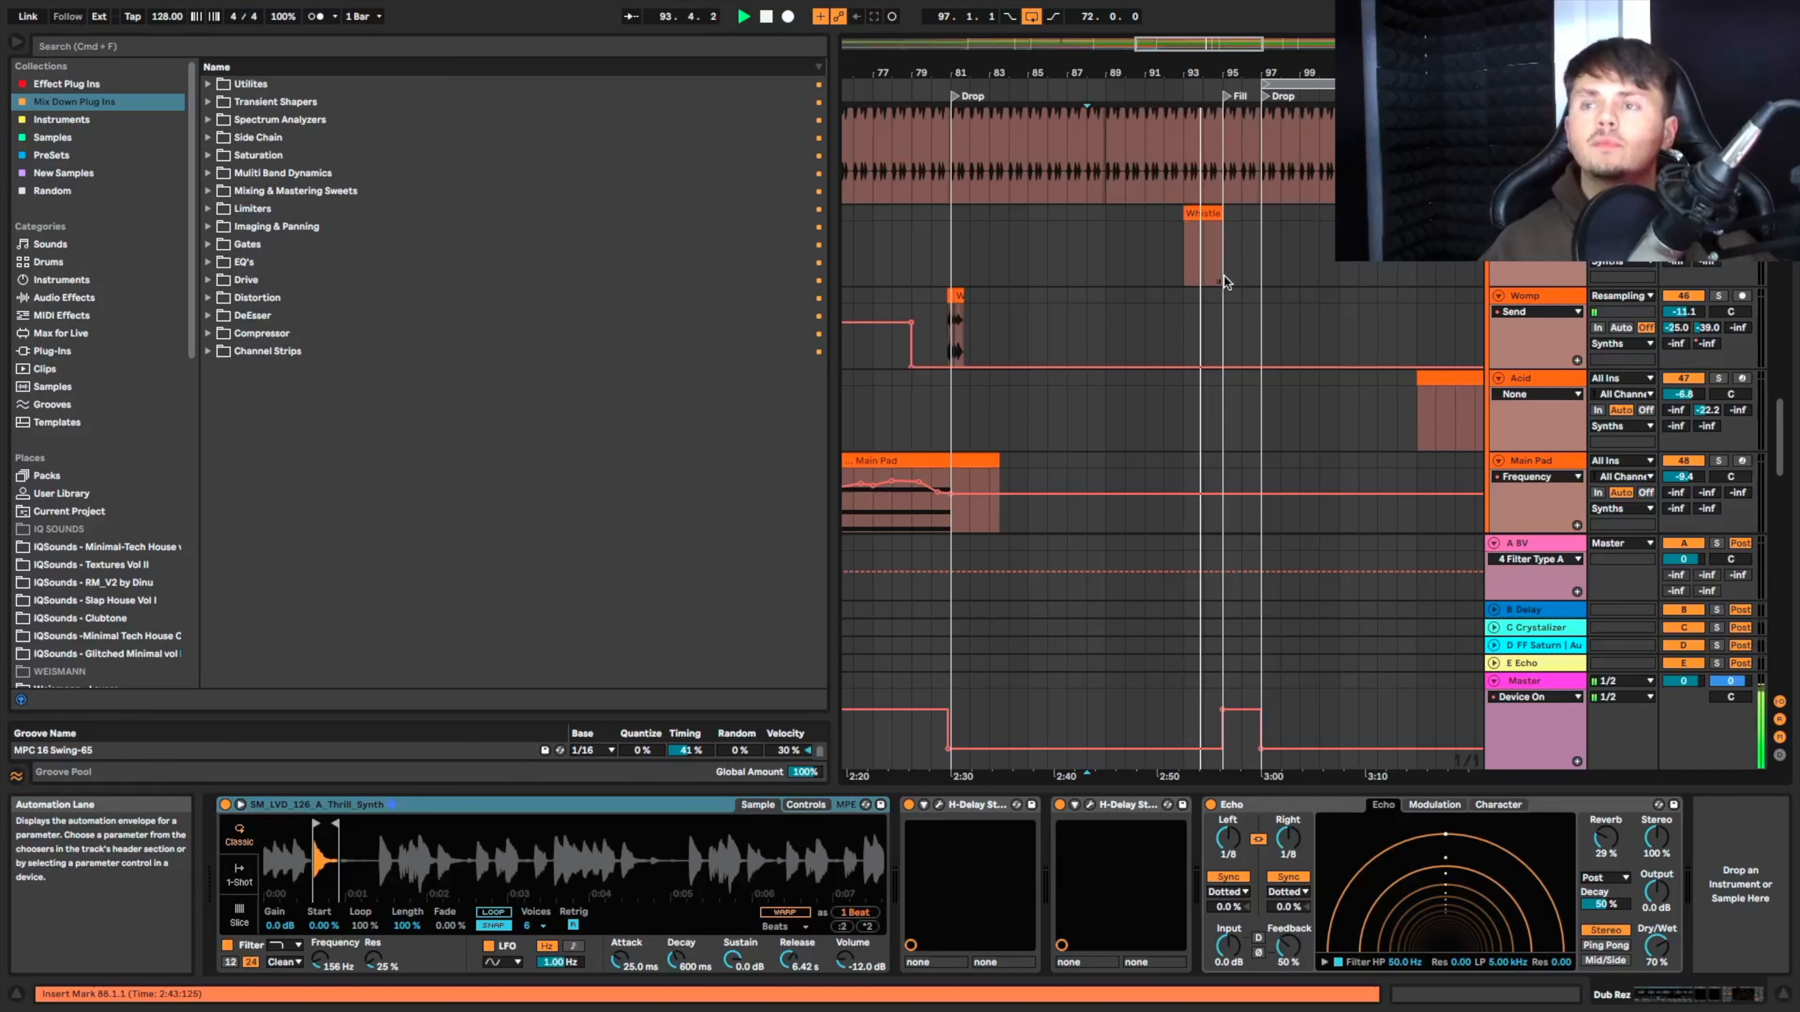
pyautogui.hscroll(2, 1224, 276)
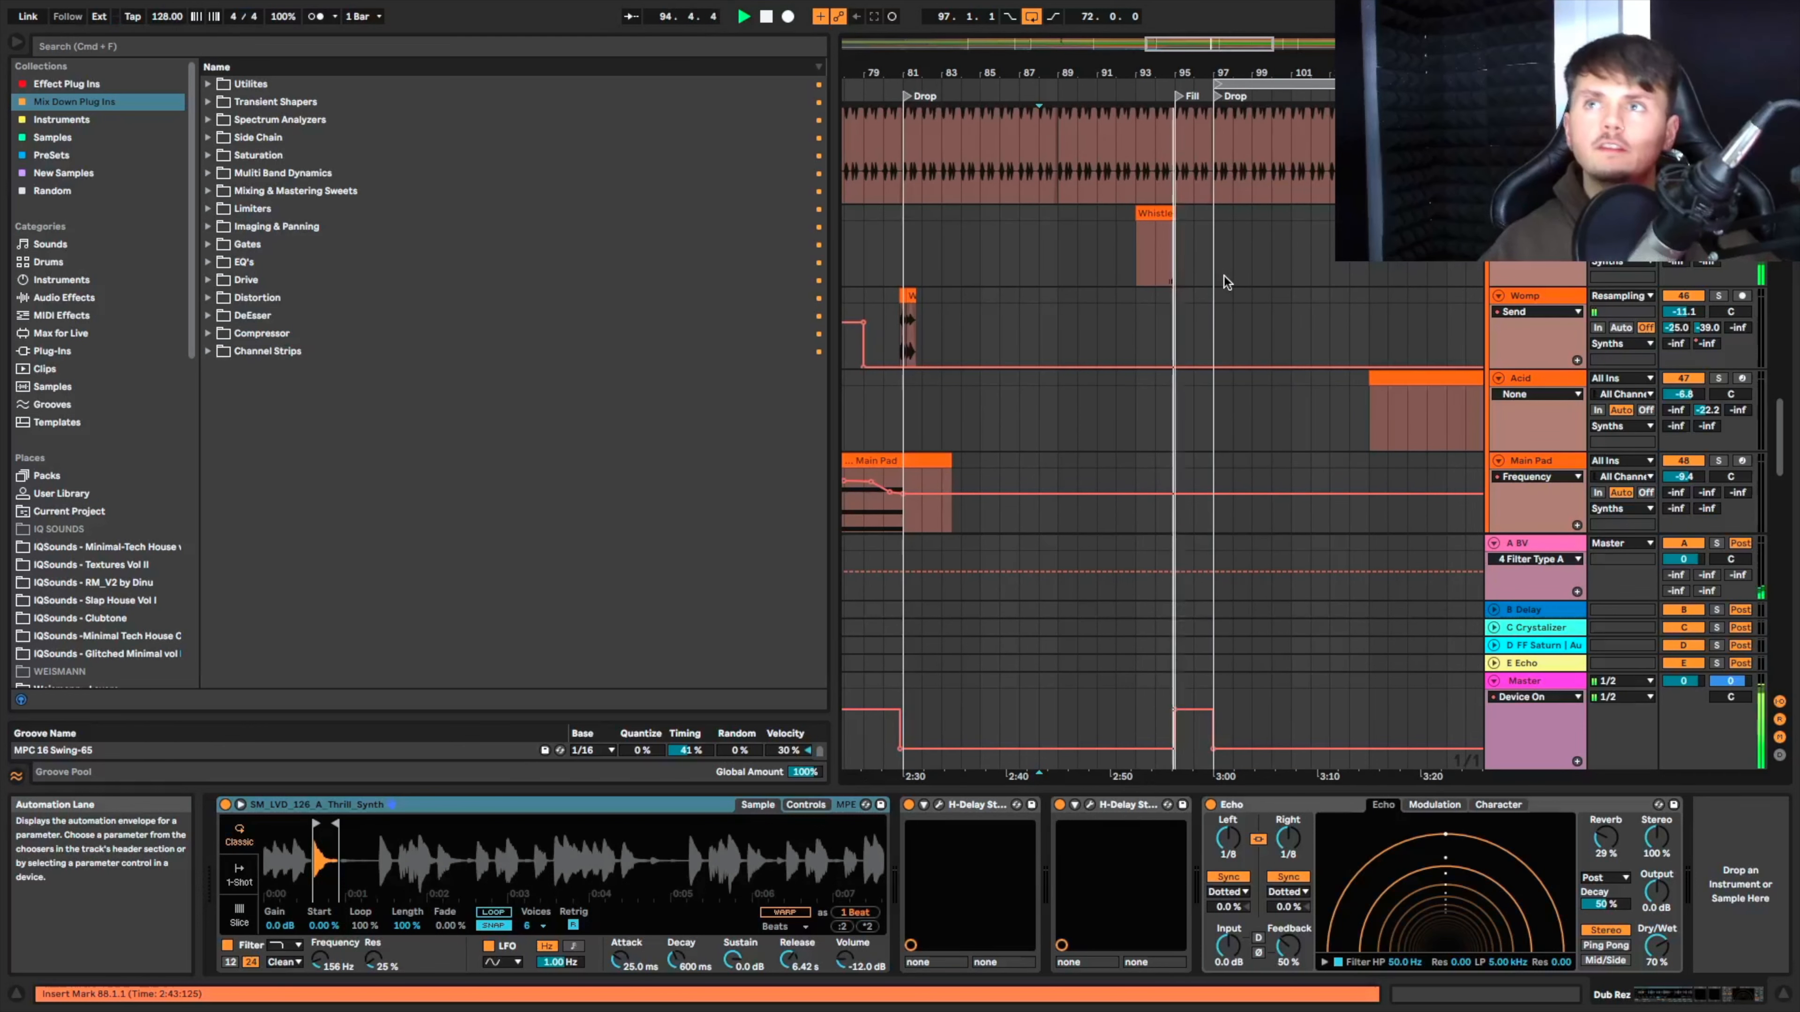
pyautogui.scroll(15, 1222, 275)
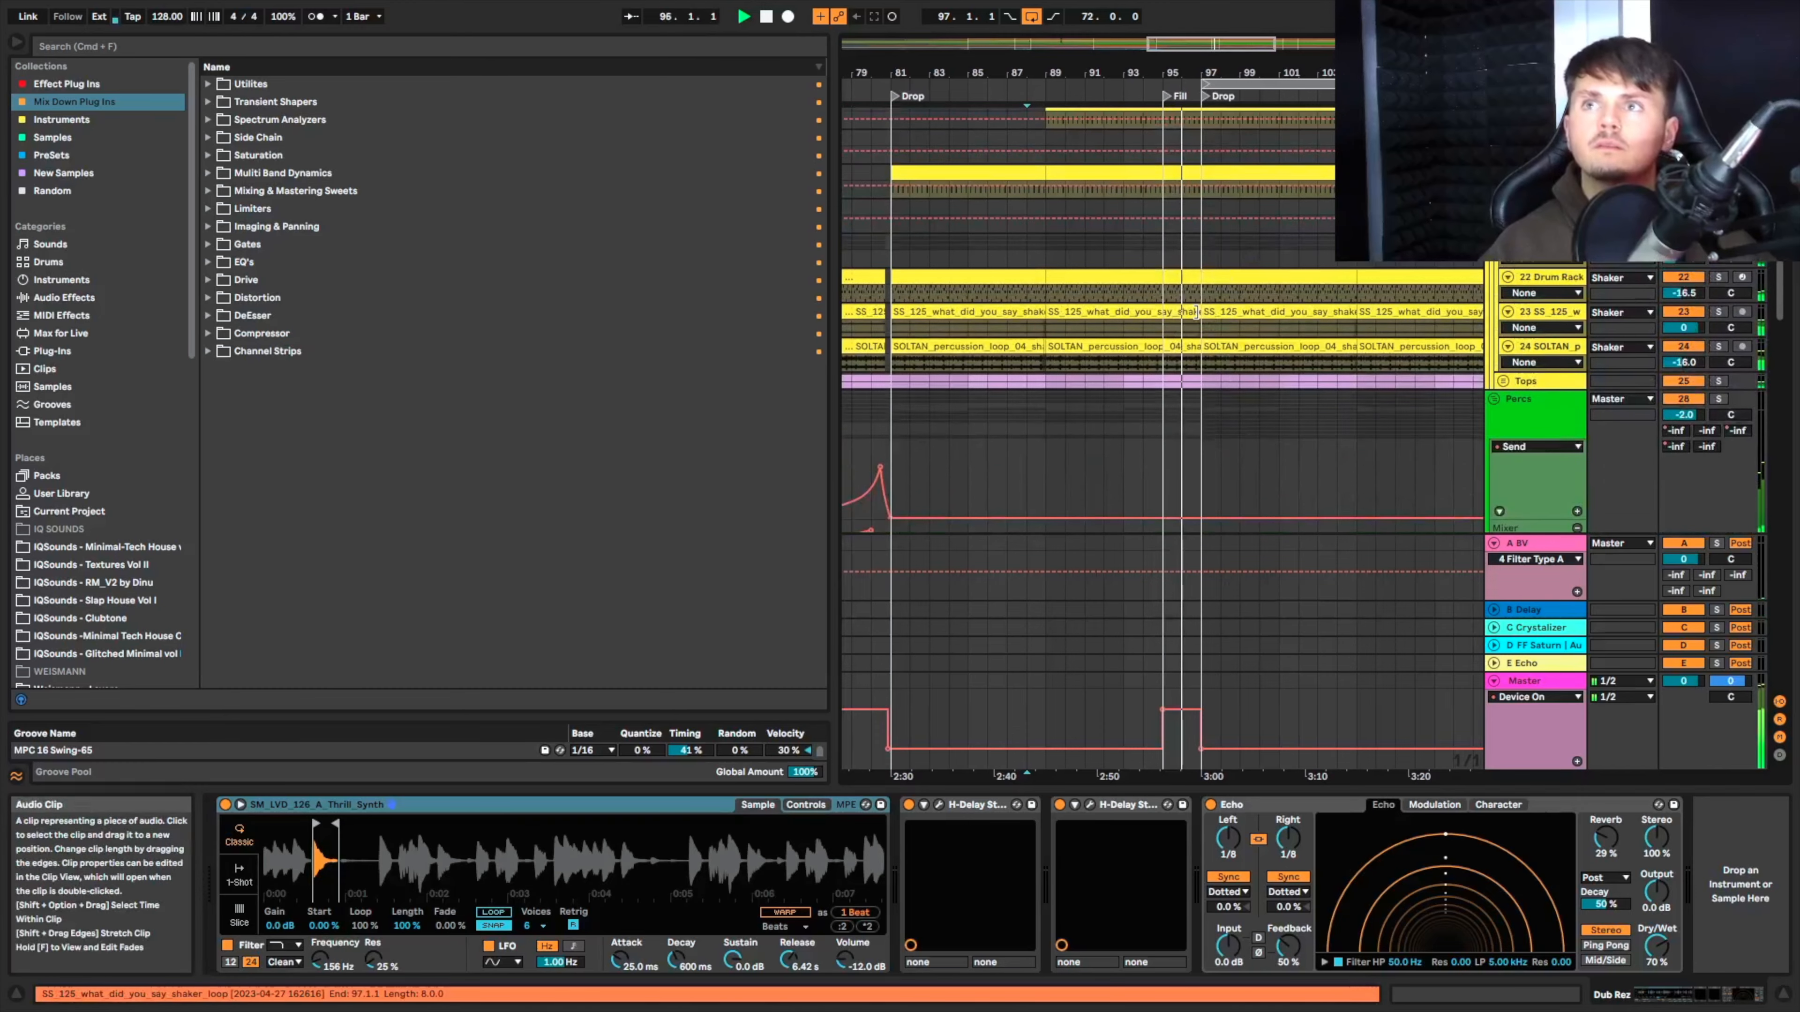
# Step: Play the Fill section from 94.4 and from 96.2, reviewing the shaker, hat and Fav Clap tracks ahead of the Drop
pyautogui.scroll(5, 1205, 311)
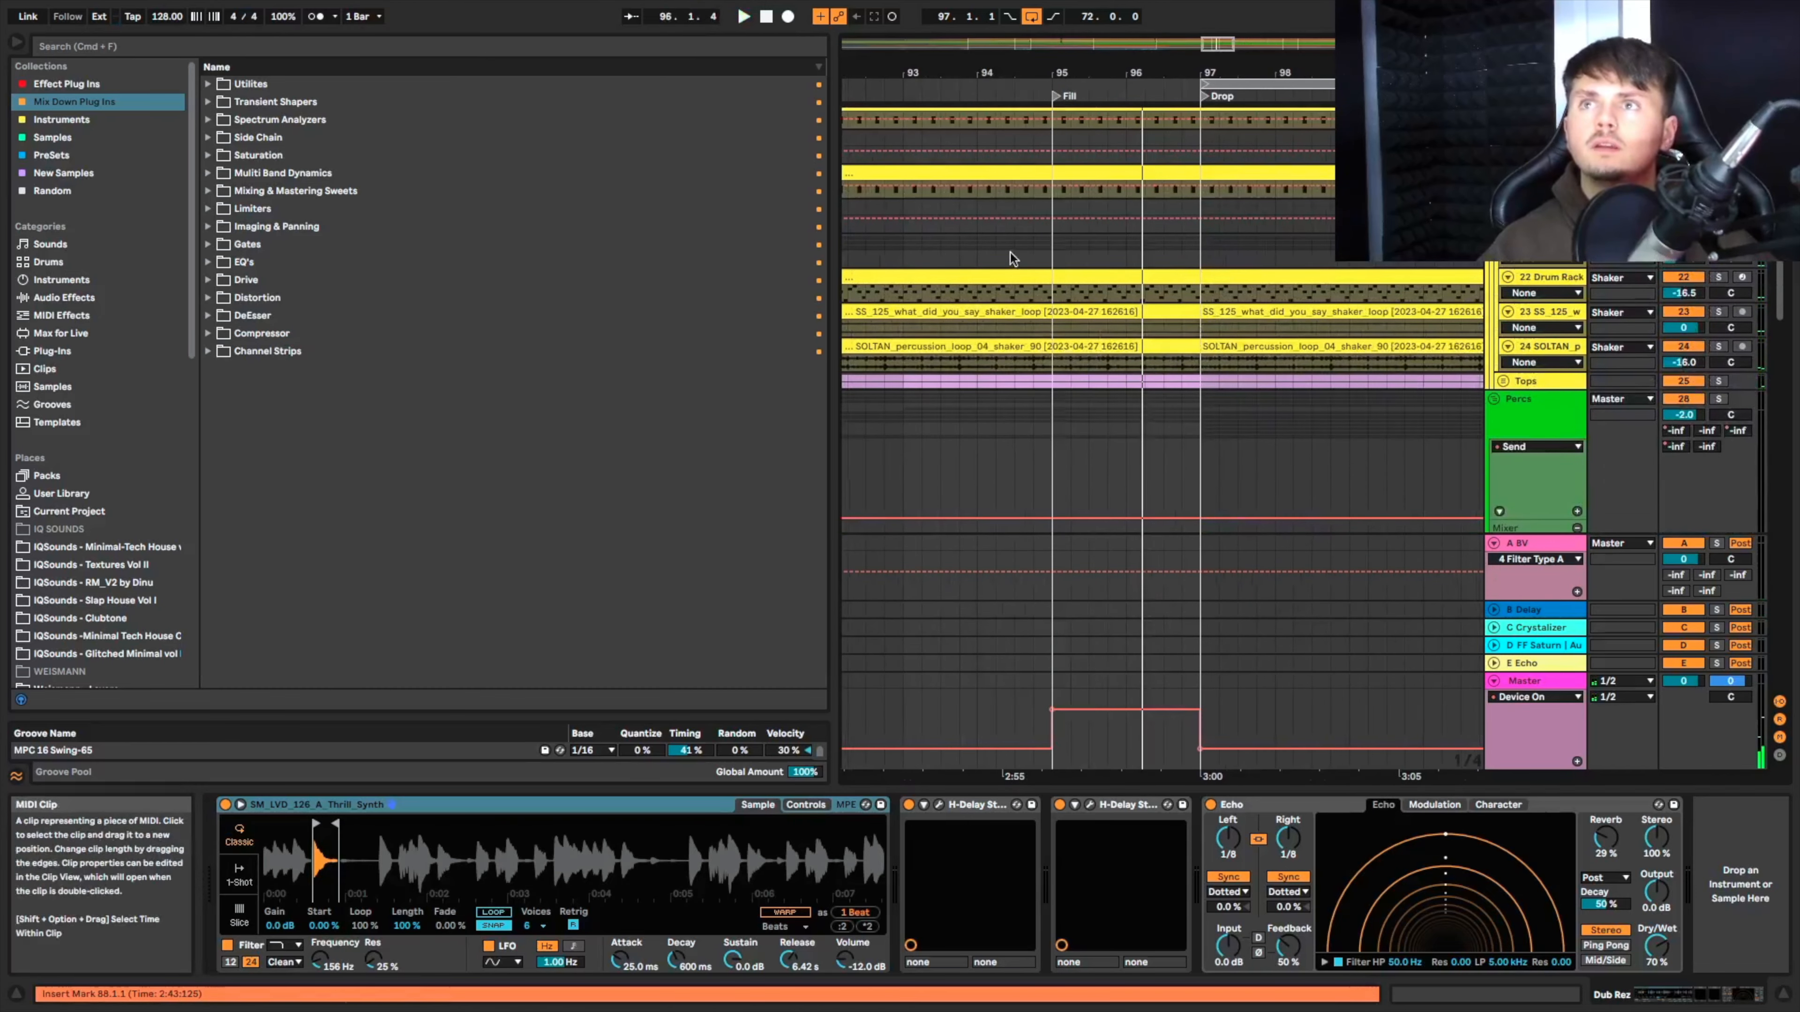
pyautogui.click(1029, 255)
pyautogui.scroll(1, 1081, 263)
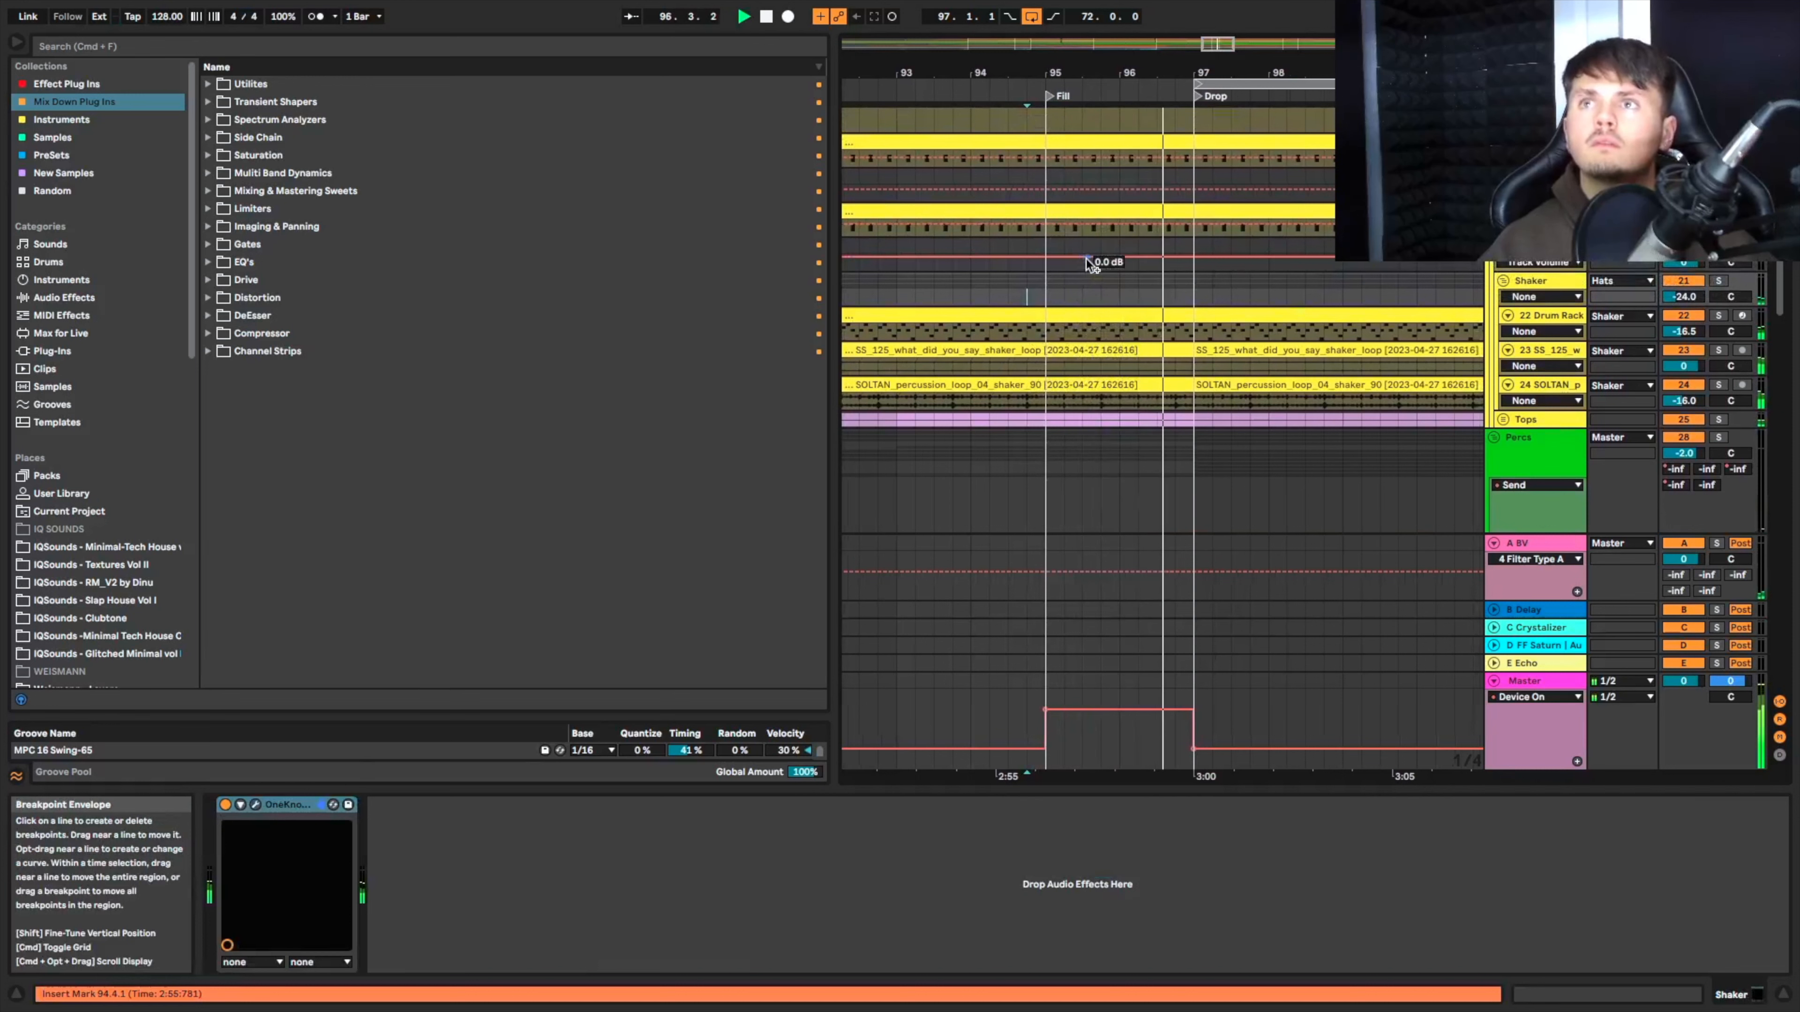
pyautogui.scroll(4, 1130, 271)
pyautogui.scroll(8, 1130, 271)
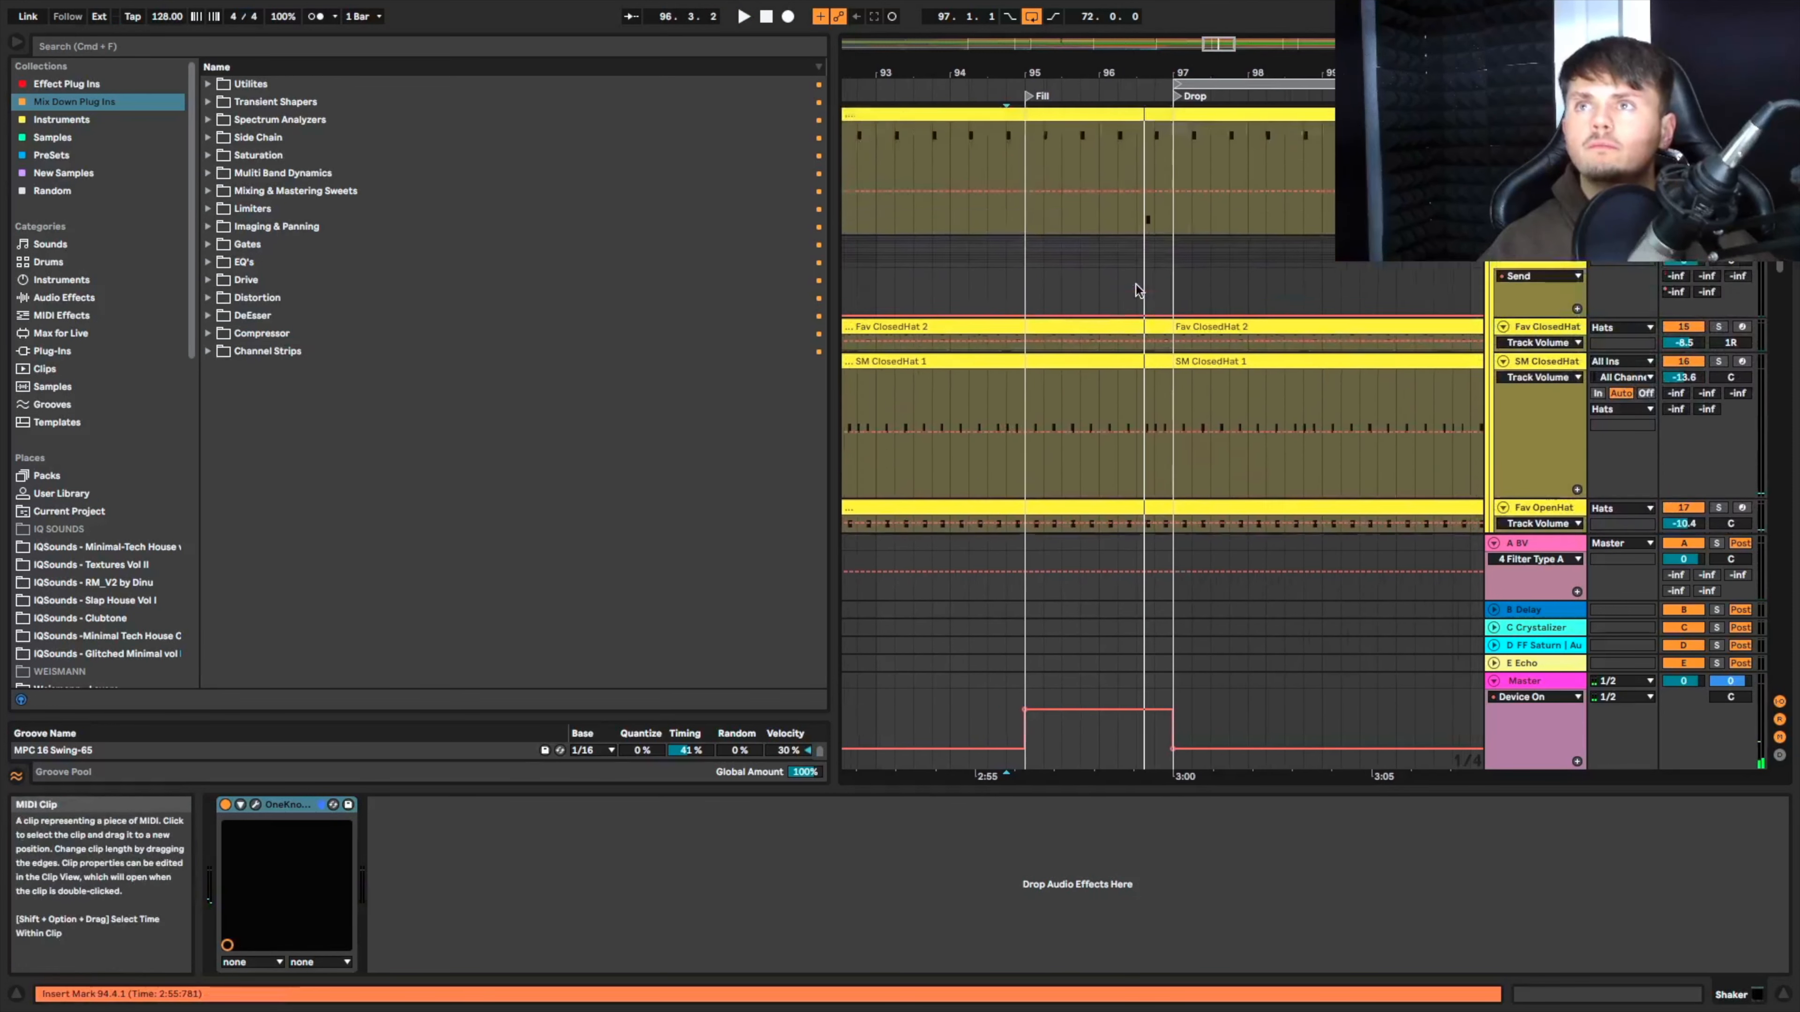
pyautogui.click(1109, 348)
pyautogui.press('space')
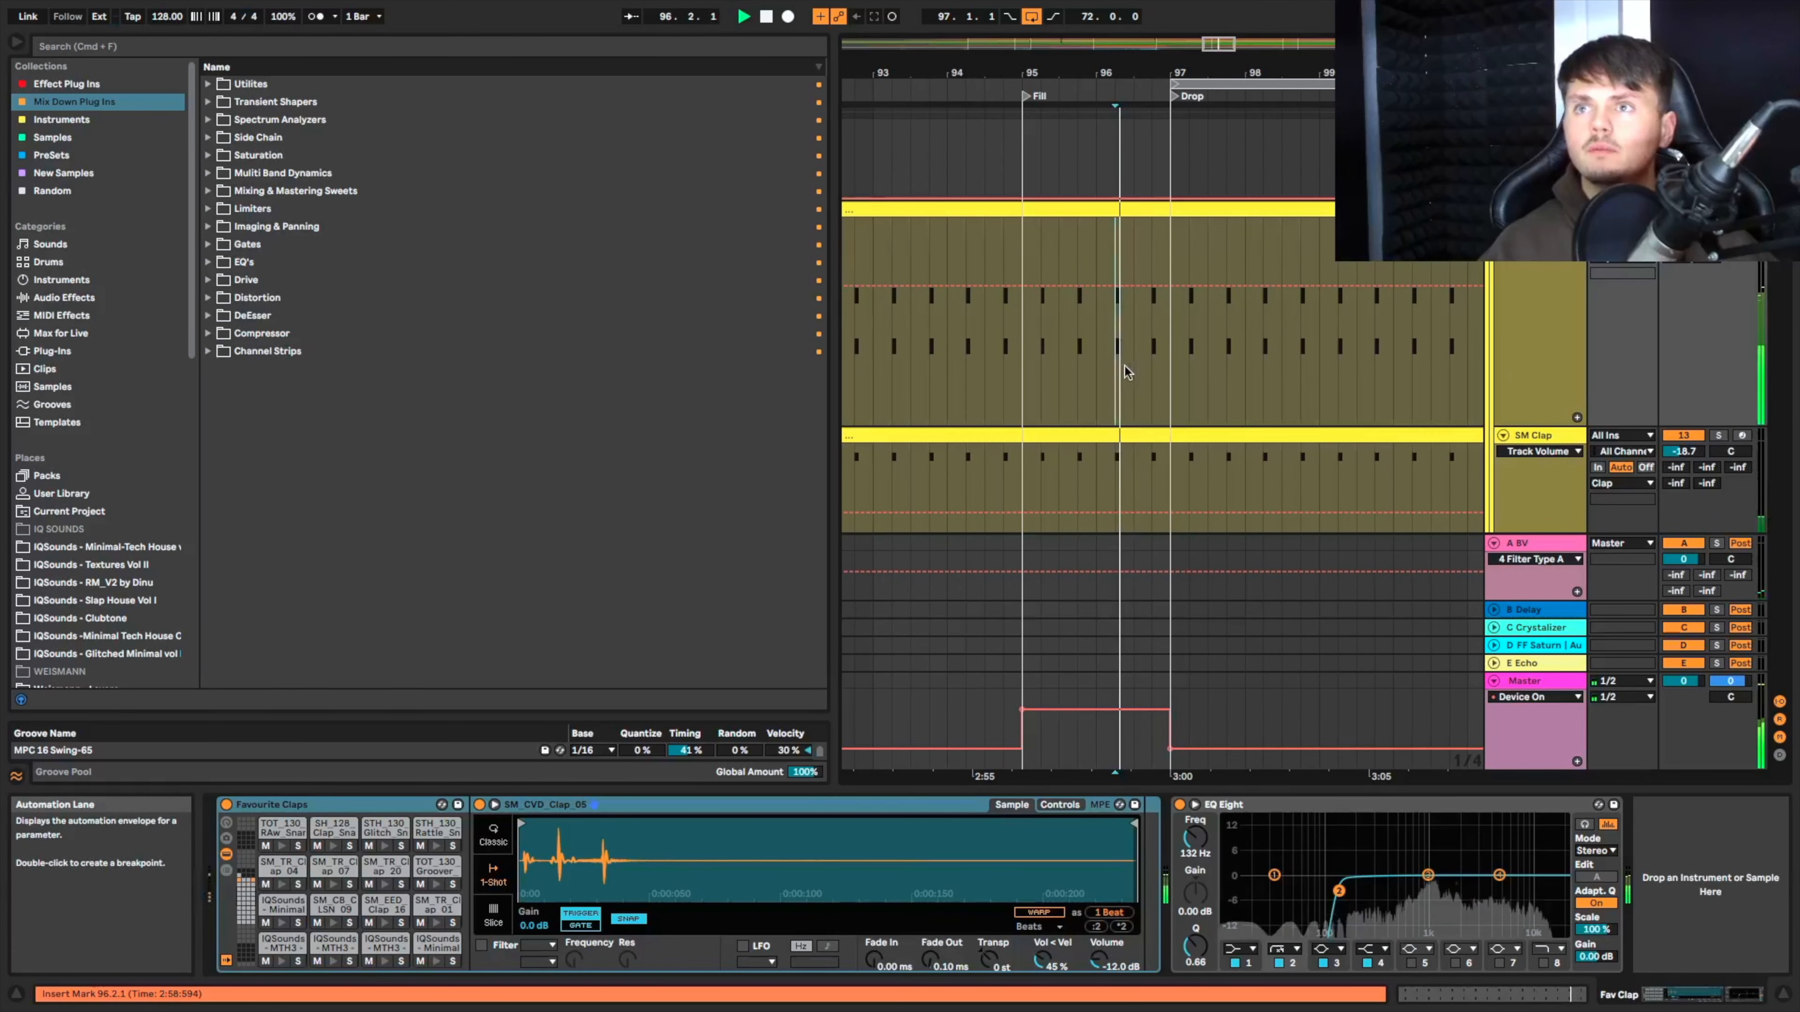
# Step: Audition the bar before the Drop from 96.2, examining the SM Clap and SM ClosedHat patterns
pyautogui.scroll(-6, 1126, 370)
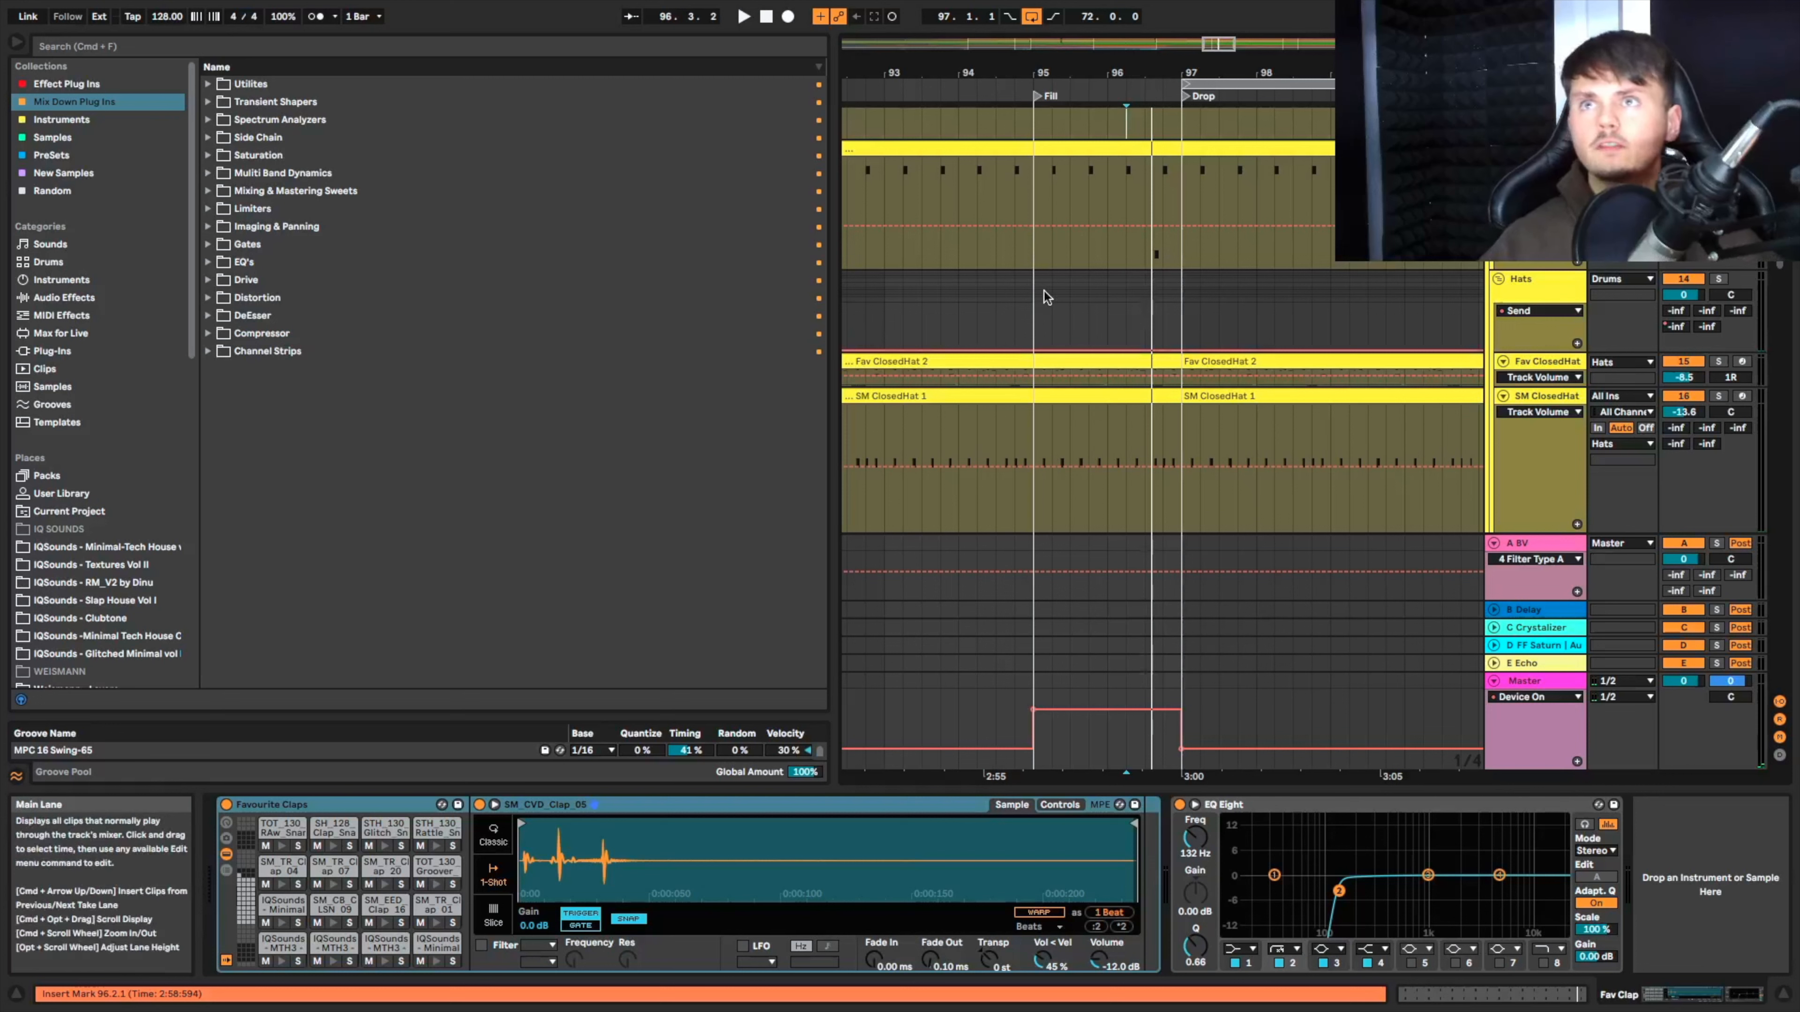
pyautogui.scroll(1, 1076, 251)
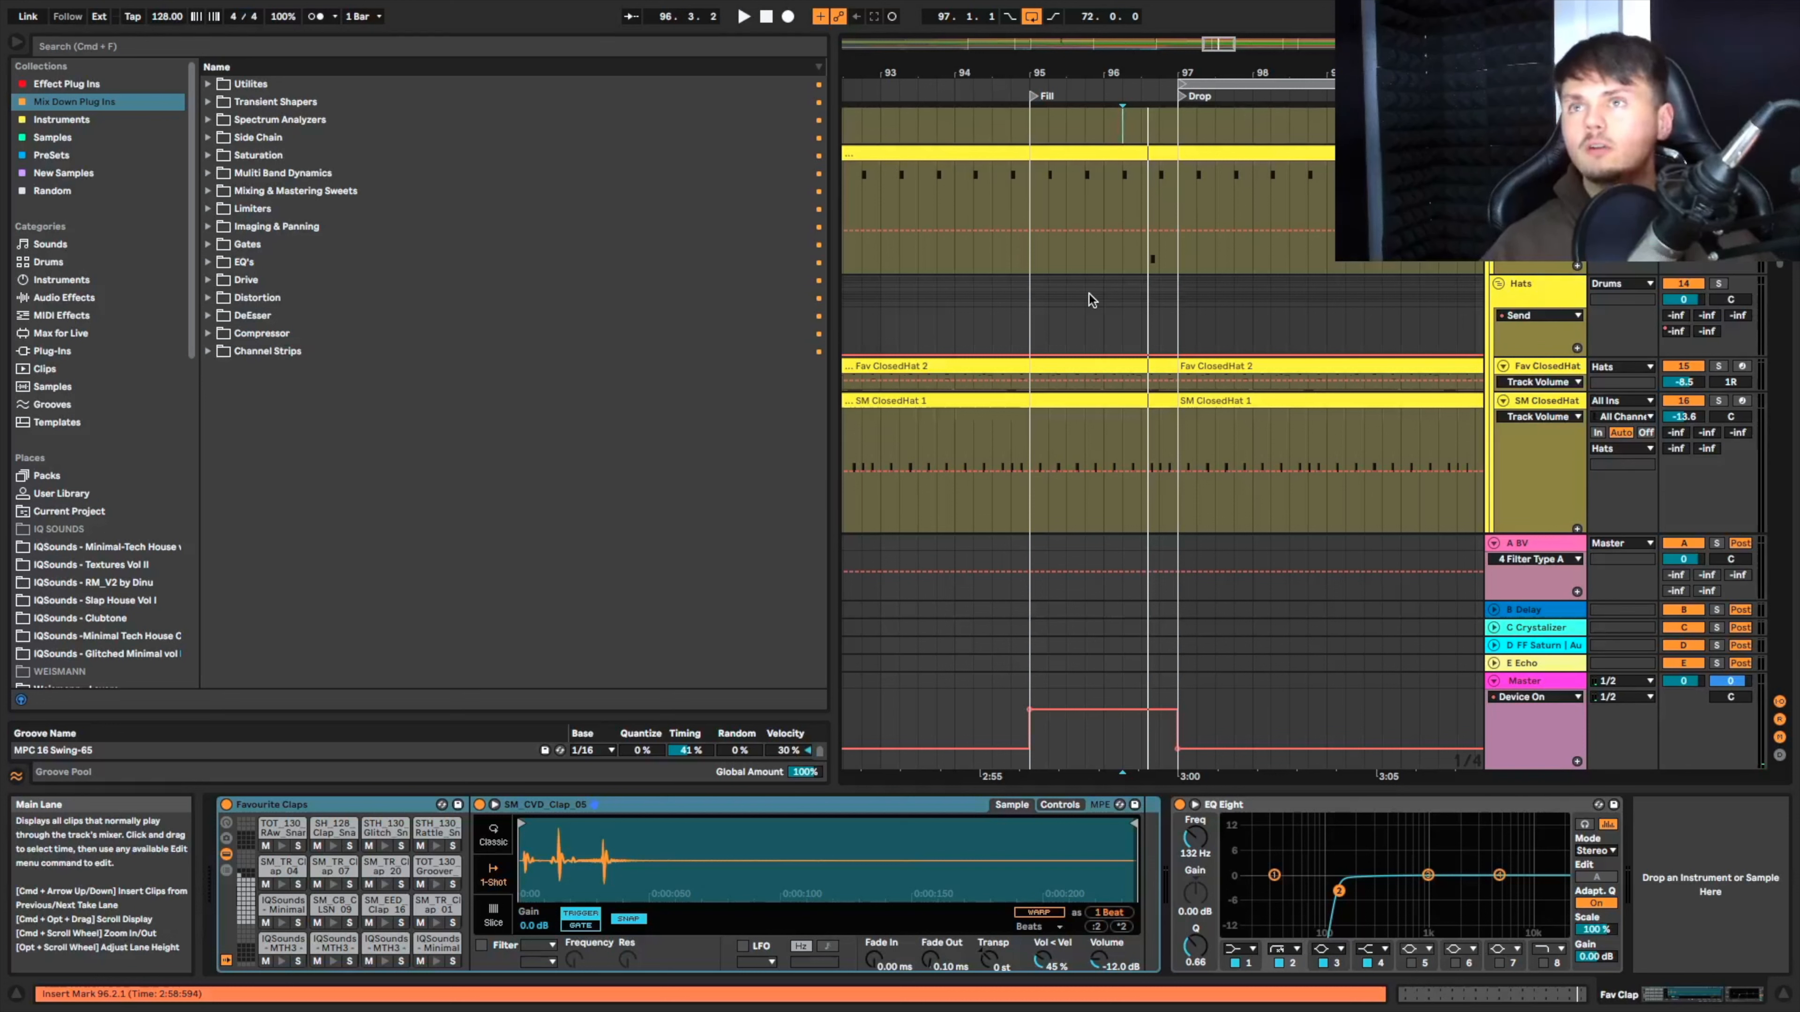
pyautogui.scroll(4, 1125, 250)
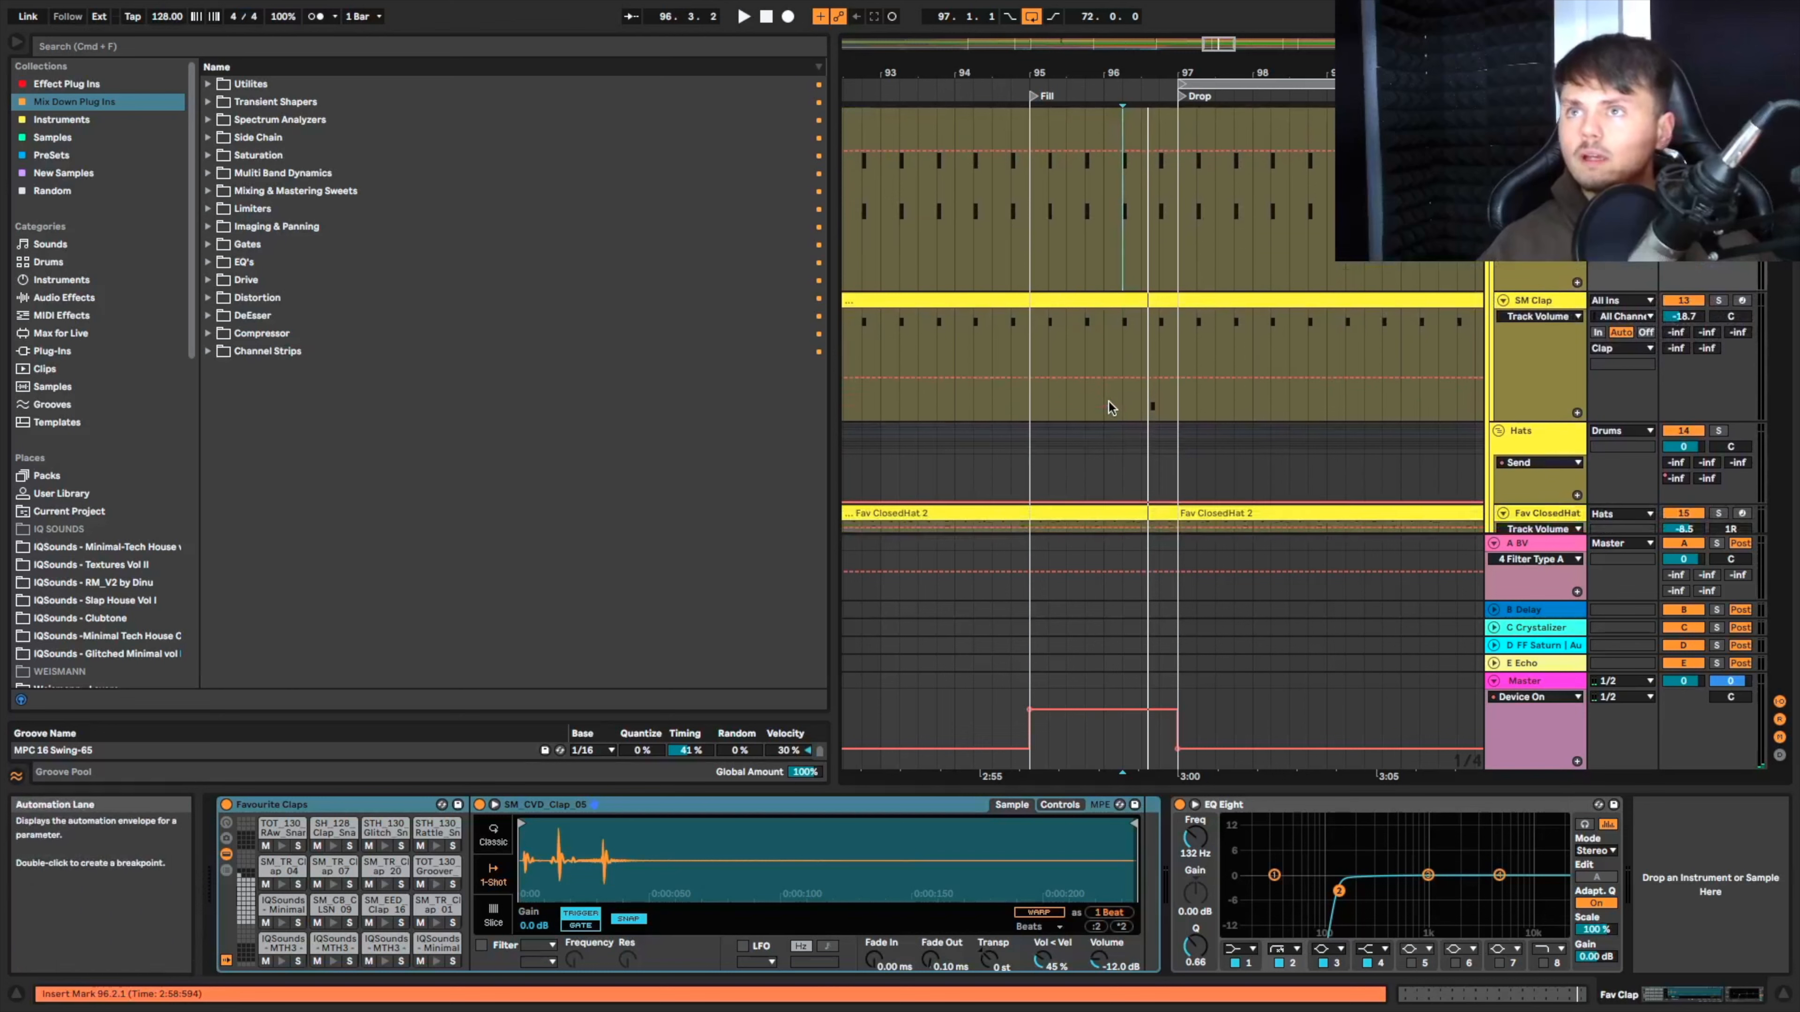
pyautogui.click(1120, 400)
pyautogui.scroll(1, 1119, 400)
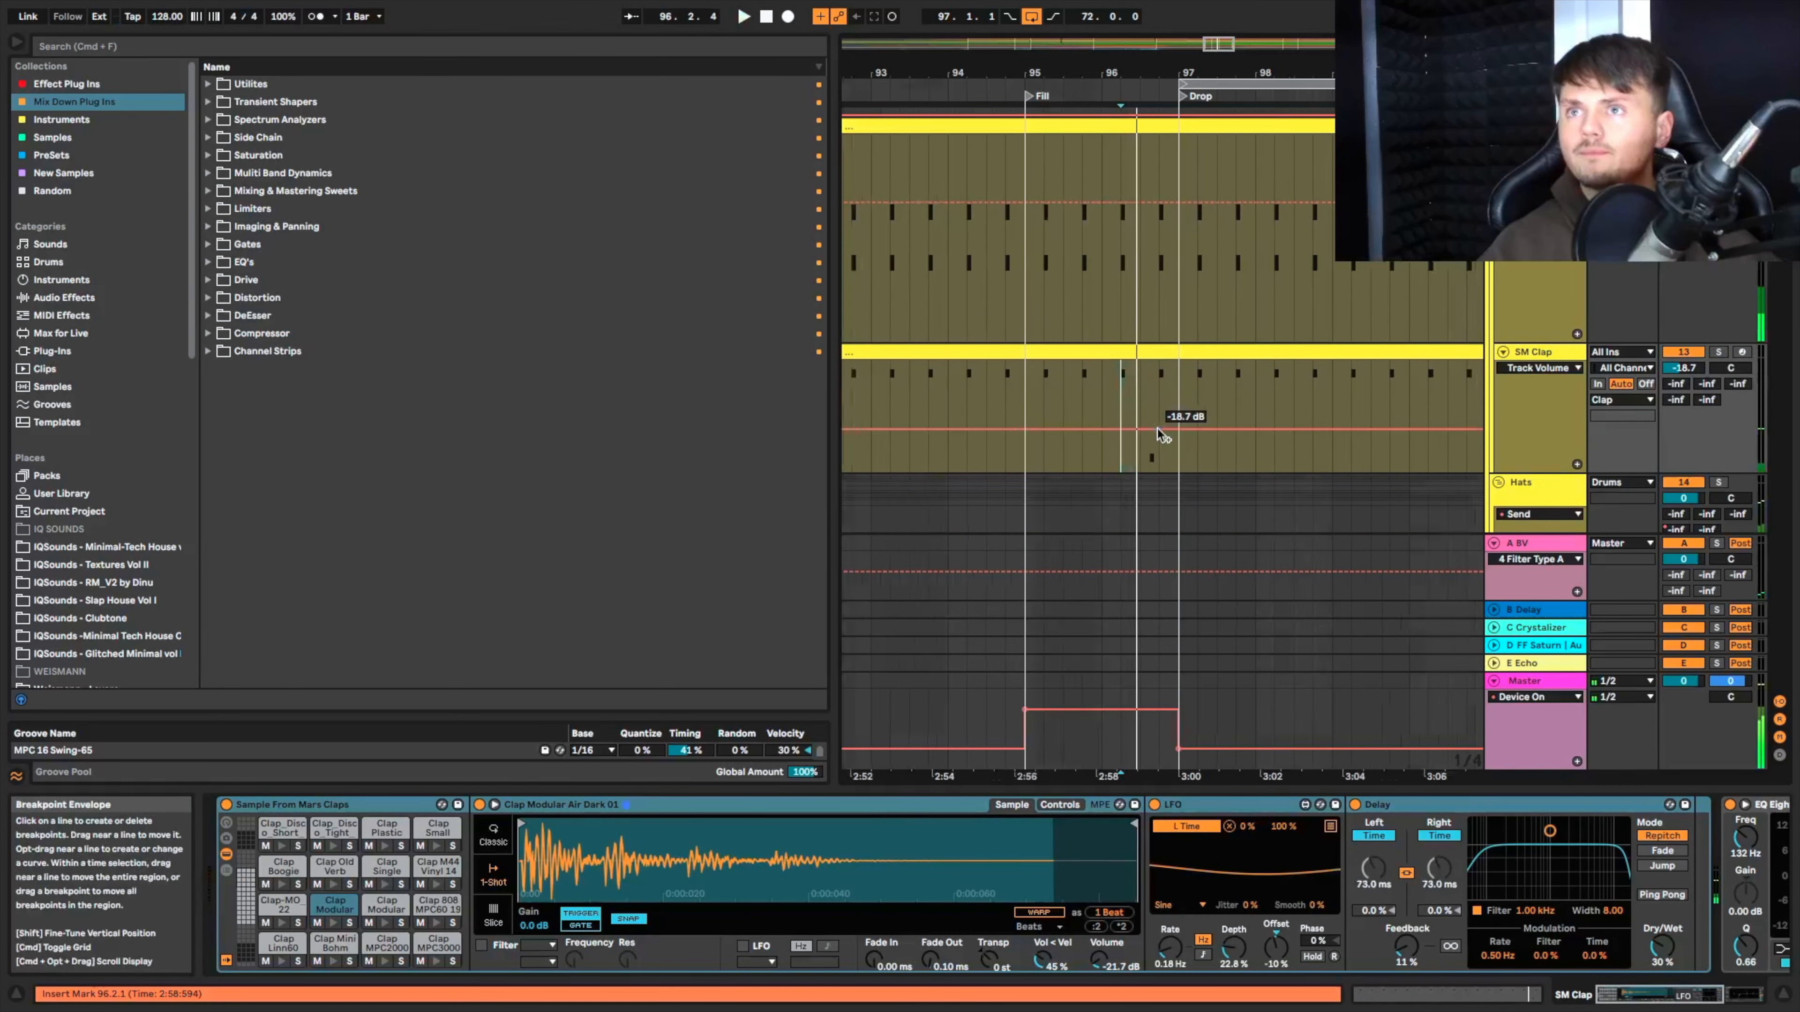
pyautogui.scroll(2, 1153, 430)
pyautogui.scroll(-6, 1149, 430)
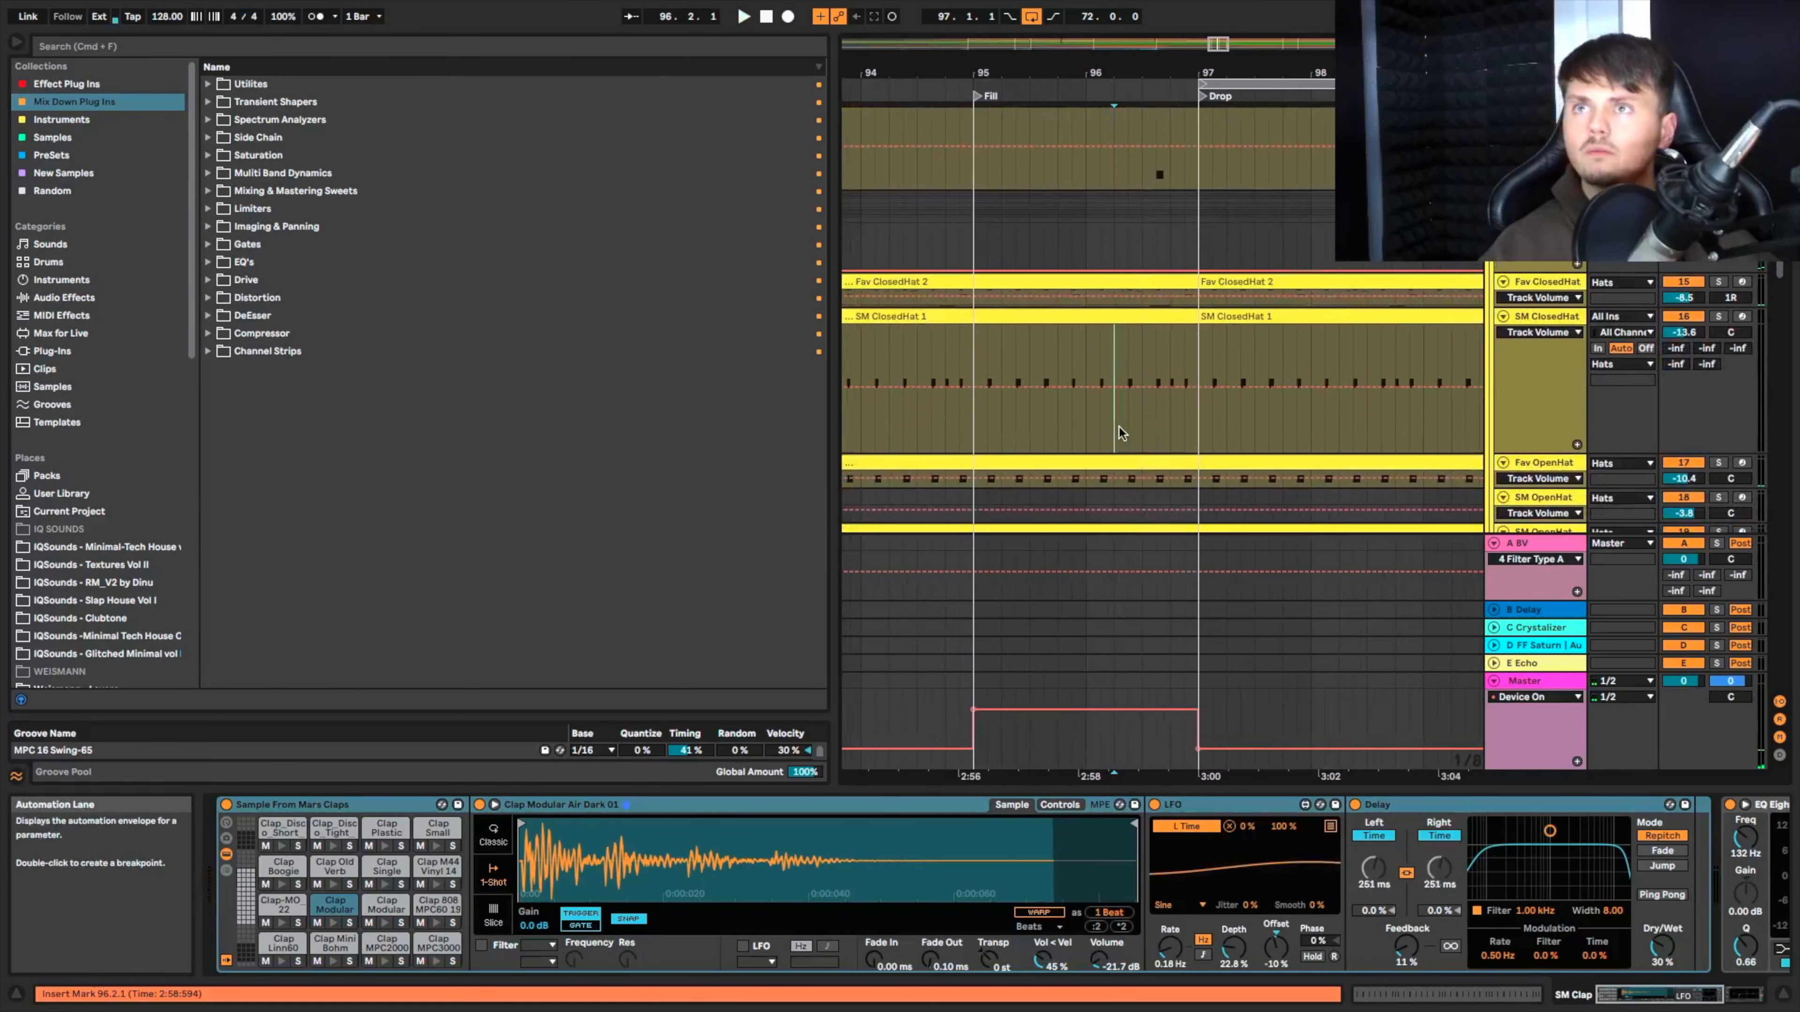
pyautogui.click(1120, 432)
pyautogui.press('space')
pyautogui.scroll(3, 1119, 431)
pyautogui.scroll(-3, 1111, 434)
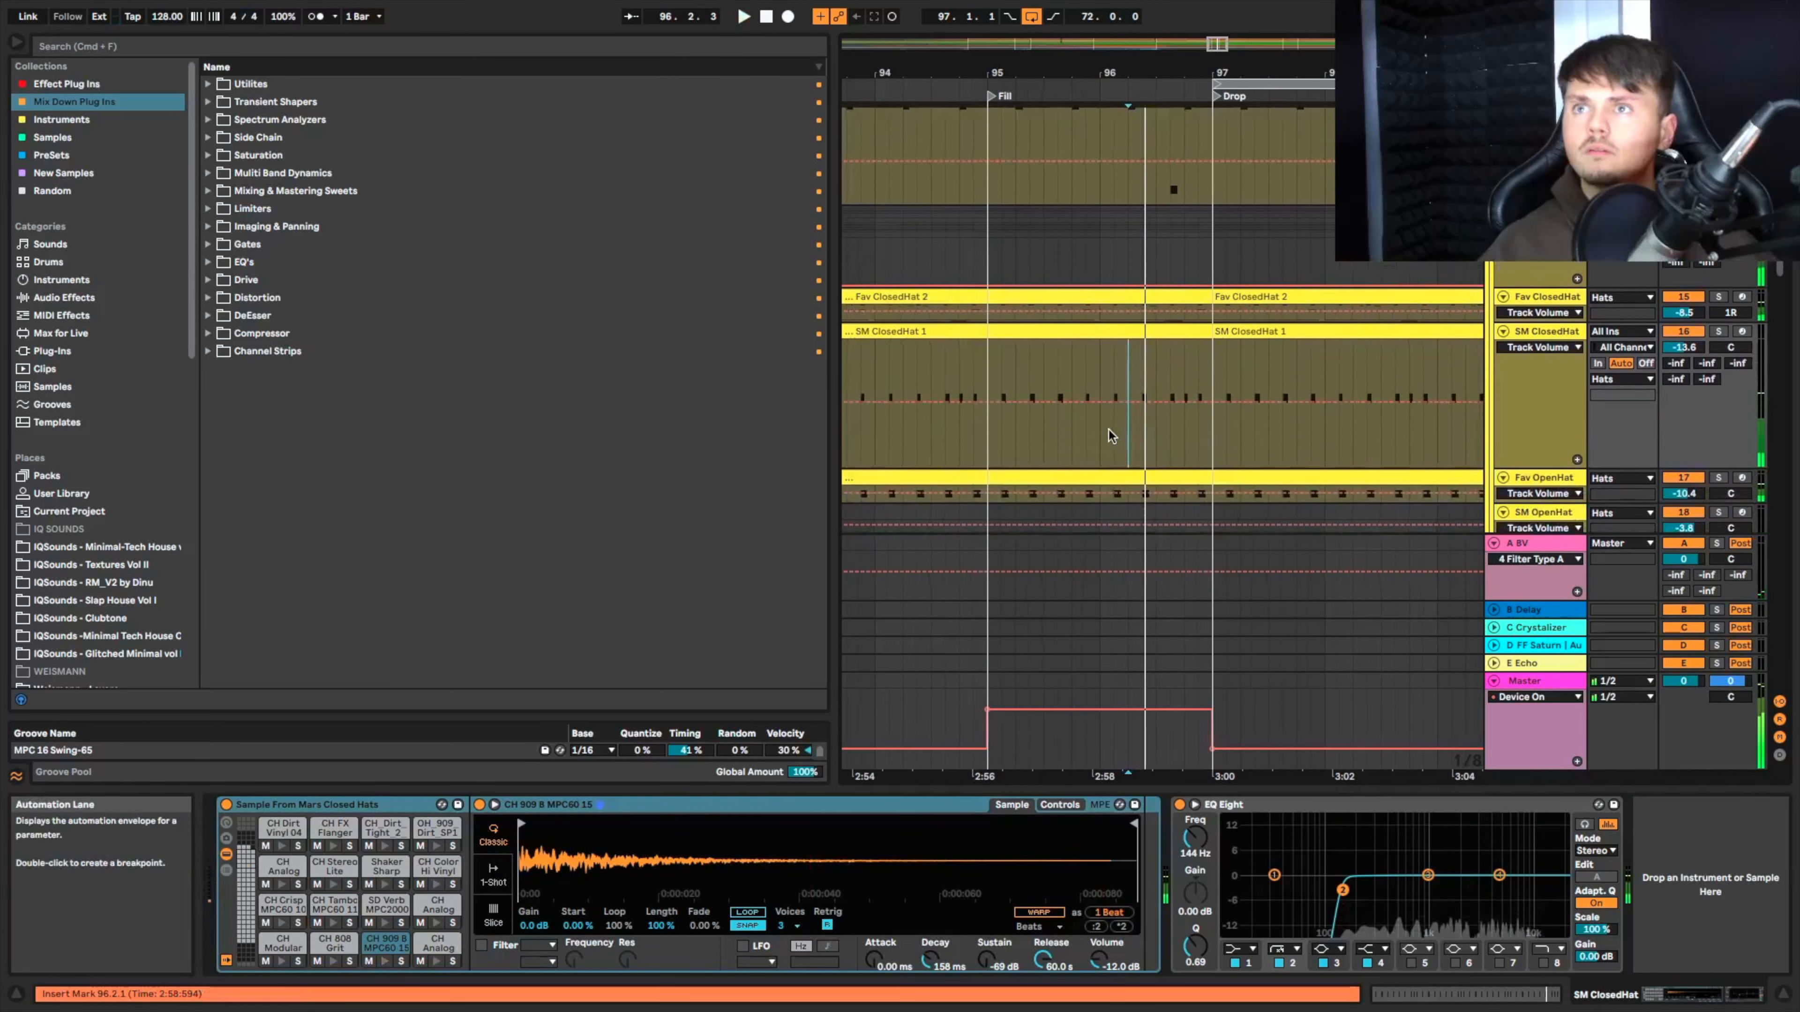
# Step: Delete the hat, snare, shaker and Tops clip portions from 96.2.1 to 97.1.1 and play the gap from 95.4
pyautogui.scroll(-5, 1110, 436)
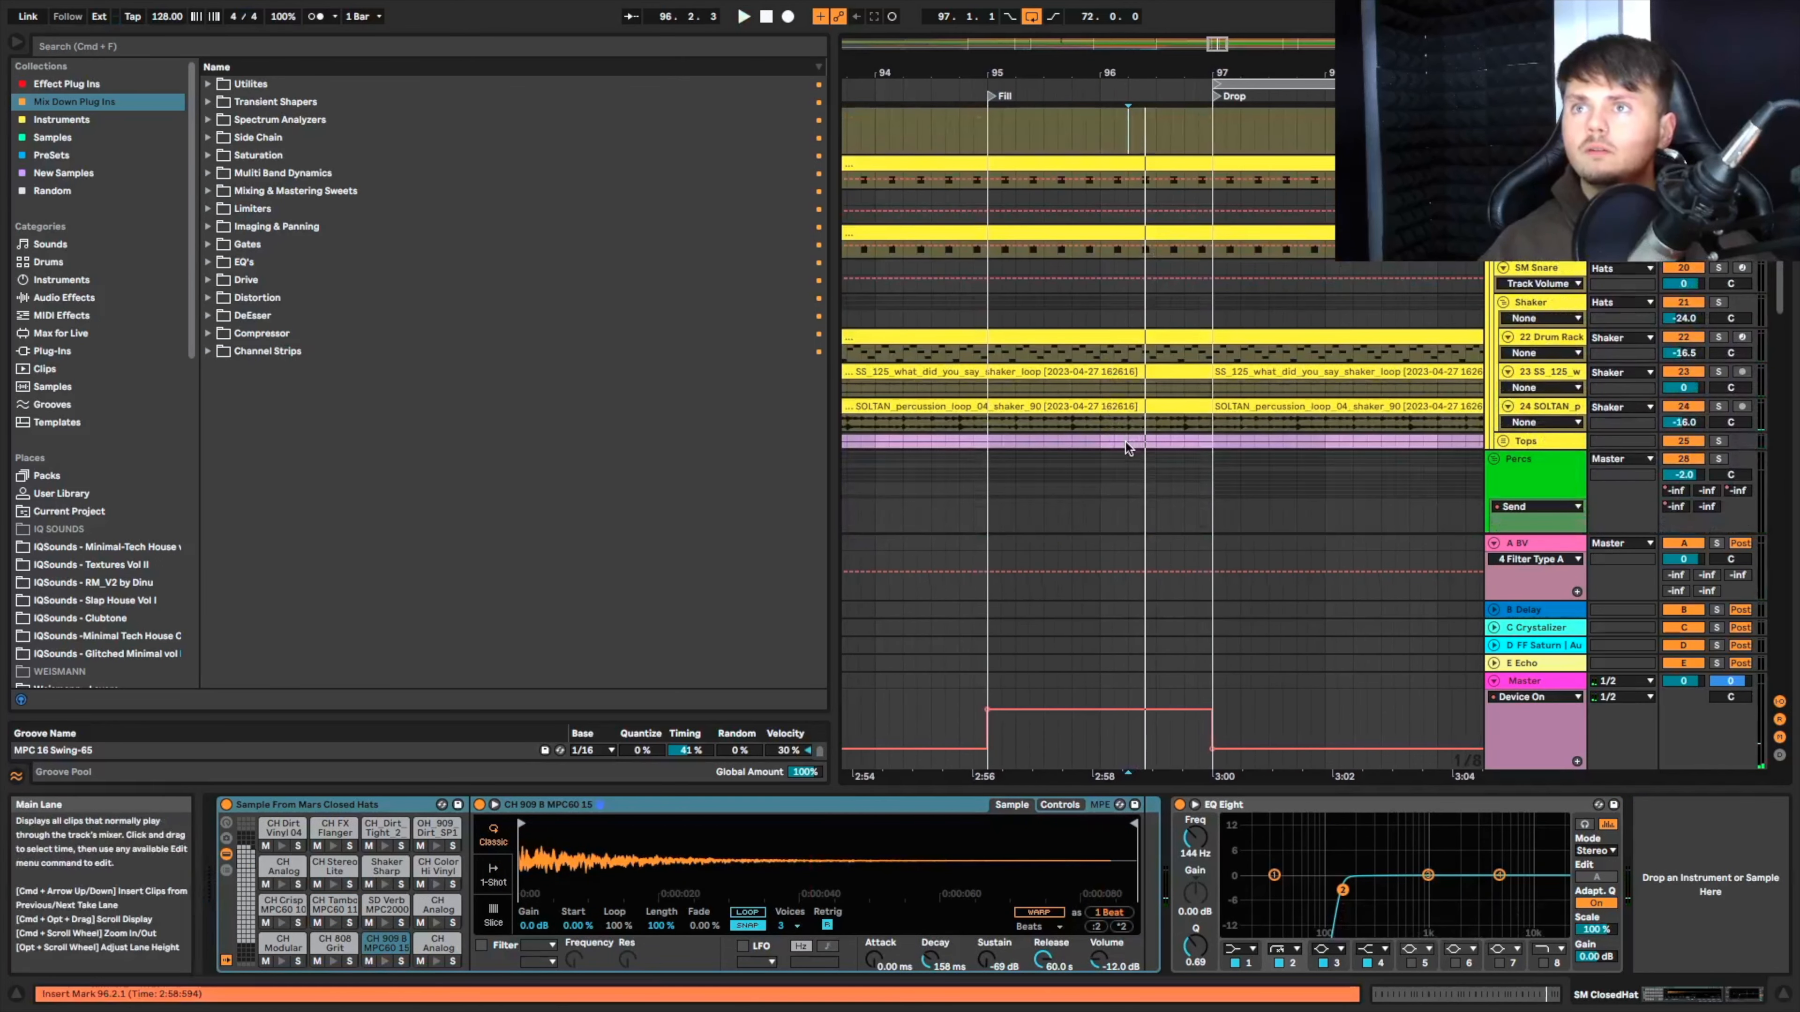
pyautogui.moveTo(1207, 381); pyautogui.dragTo(1217, 196)
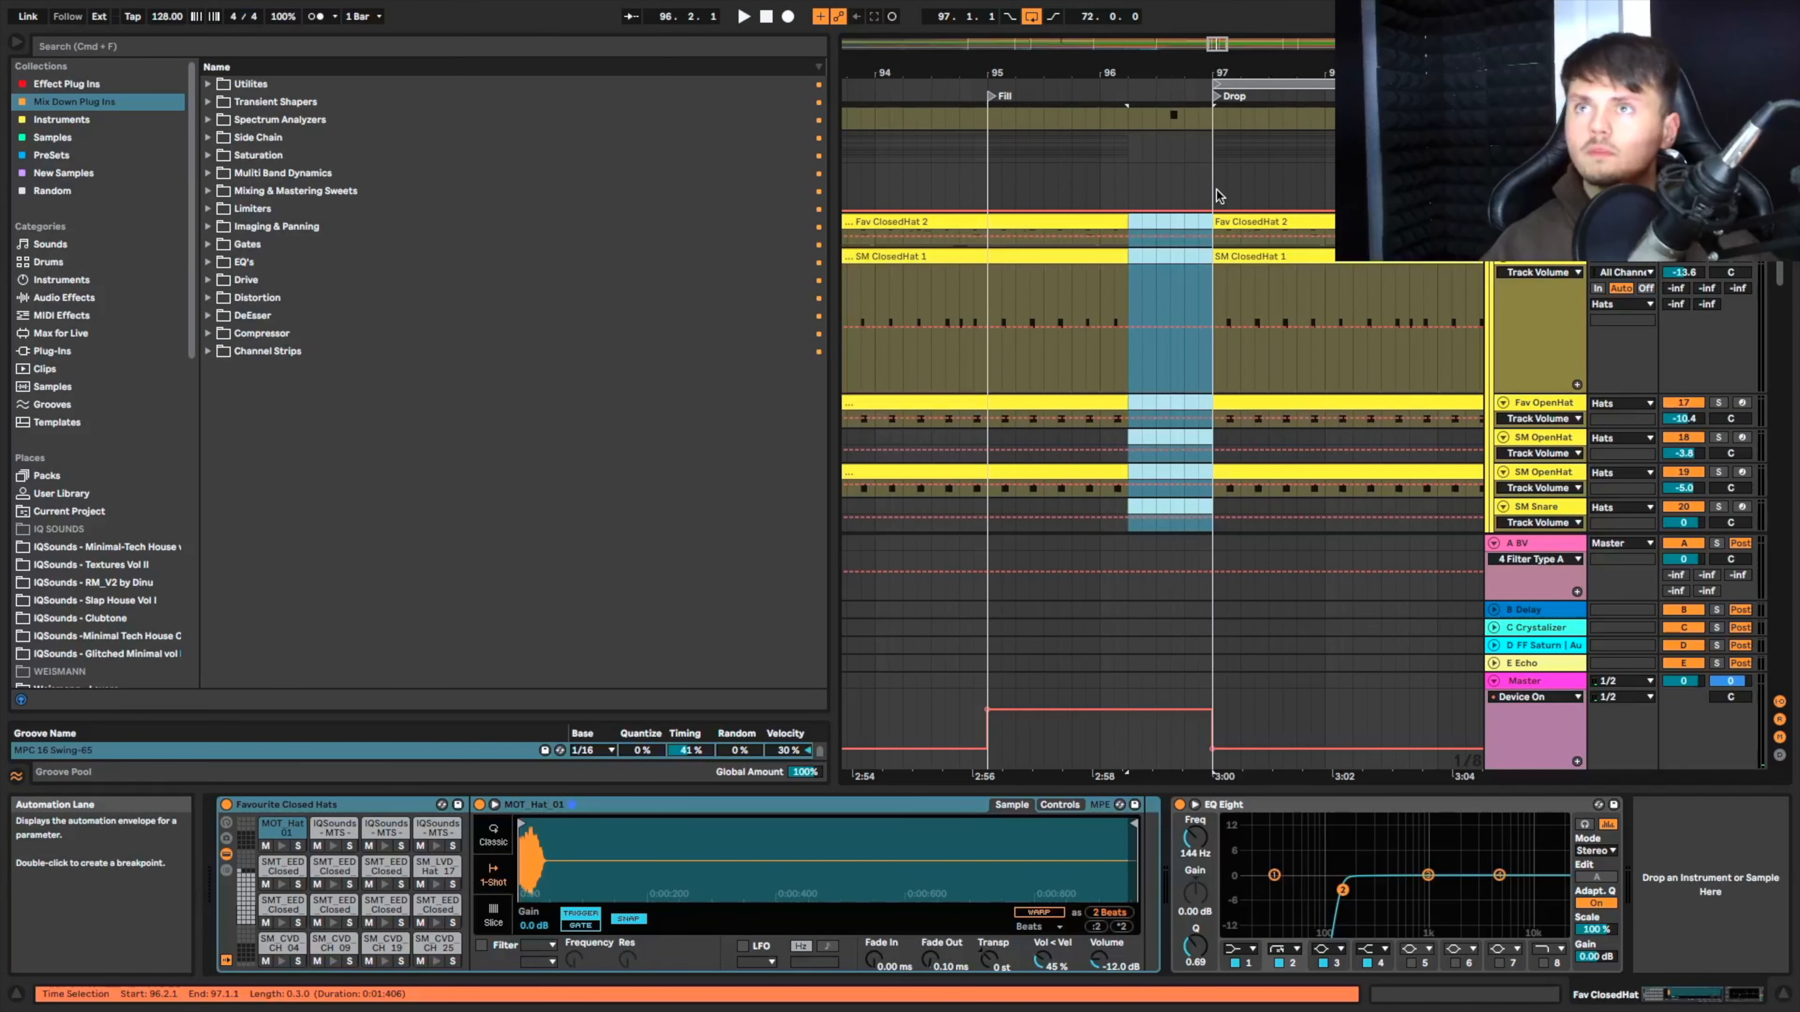
pyautogui.scroll(3, 1217, 195)
pyautogui.click(1072, 282)
pyautogui.press('space')
pyautogui.scroll(3, 1151, 271)
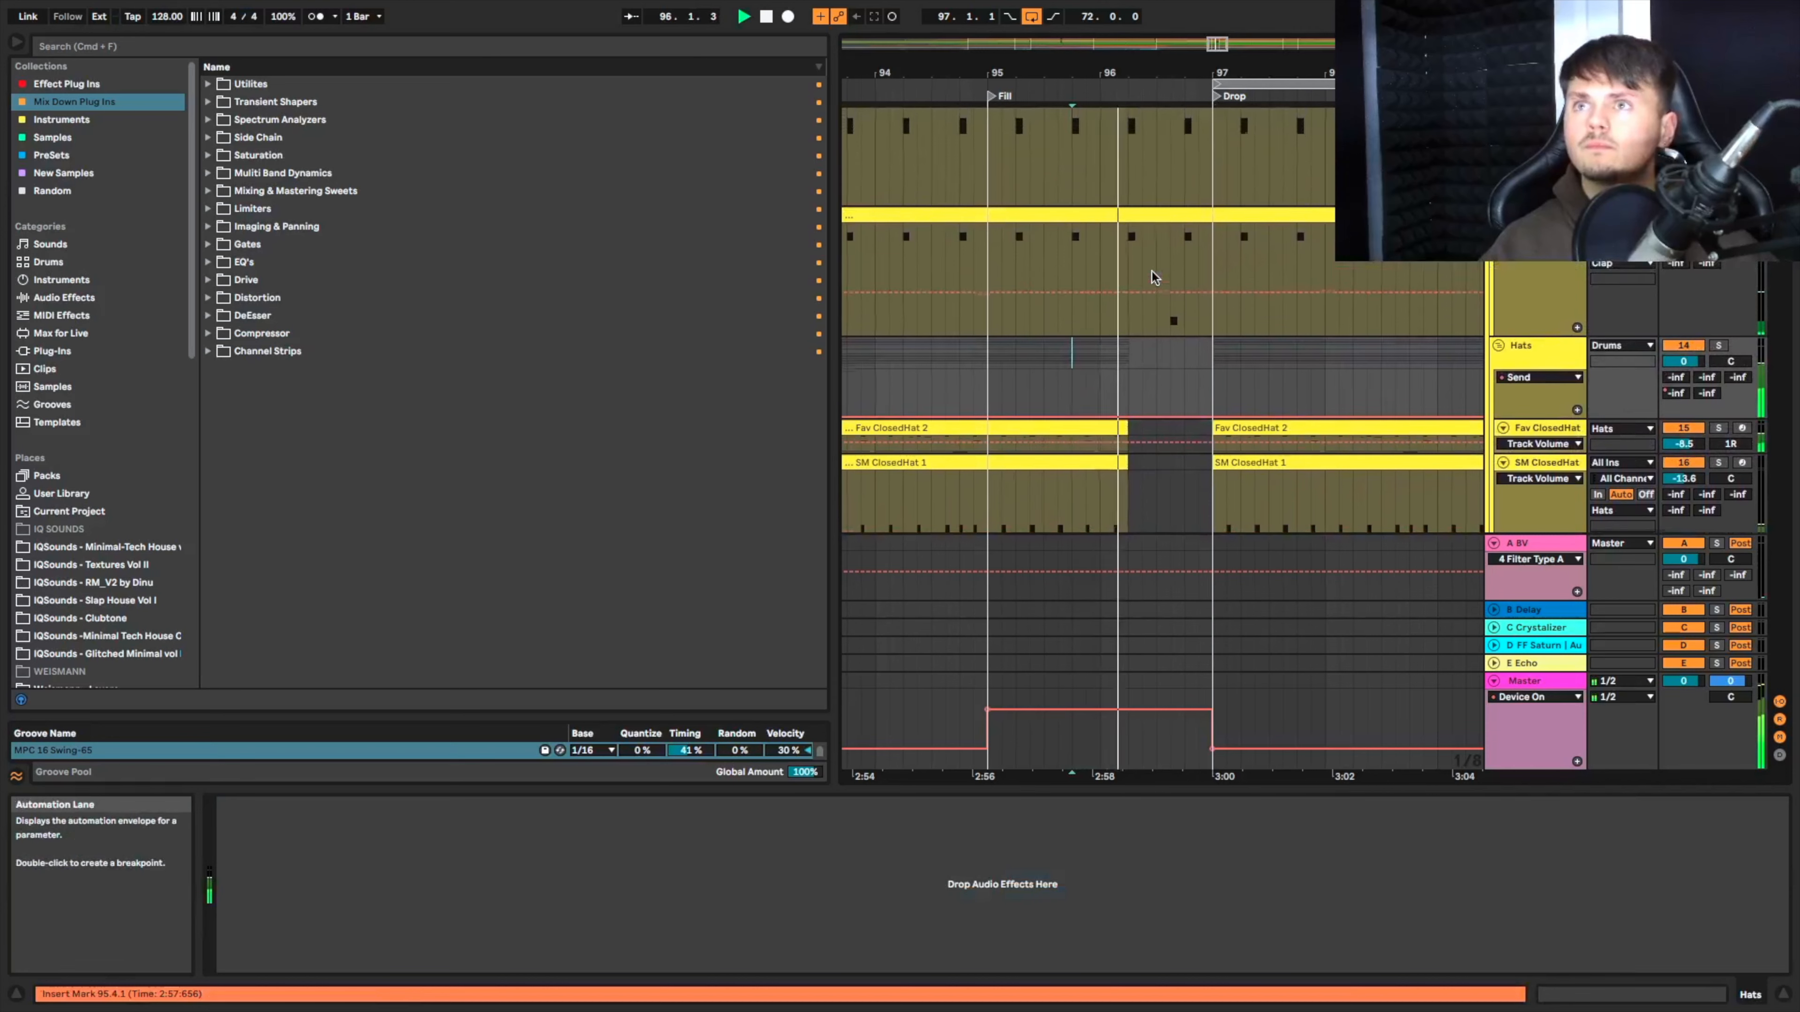
# Step: Shorten the SM Clap and Fav Clap clips before the Drop to end at 96.3.3 and play from 94.4
pyautogui.moveTo(1209, 284); pyautogui.dragTo(1163, 289)
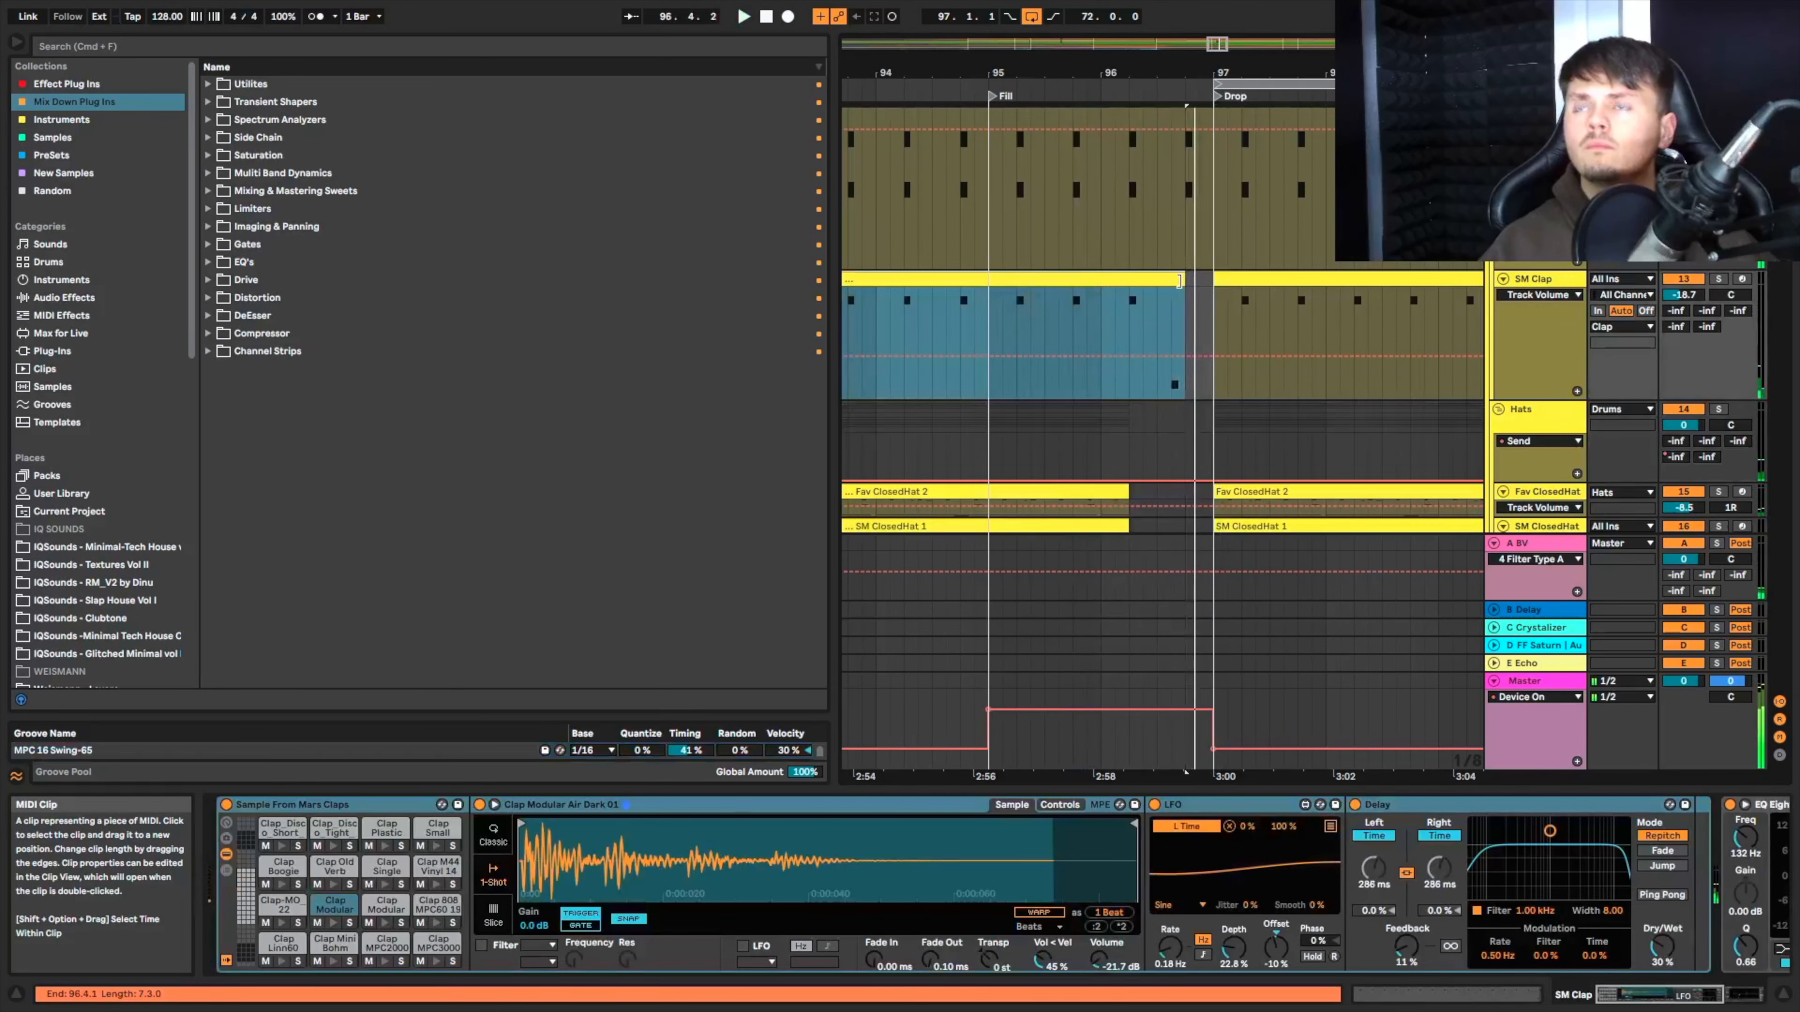
pyautogui.scroll(3, 1174, 283)
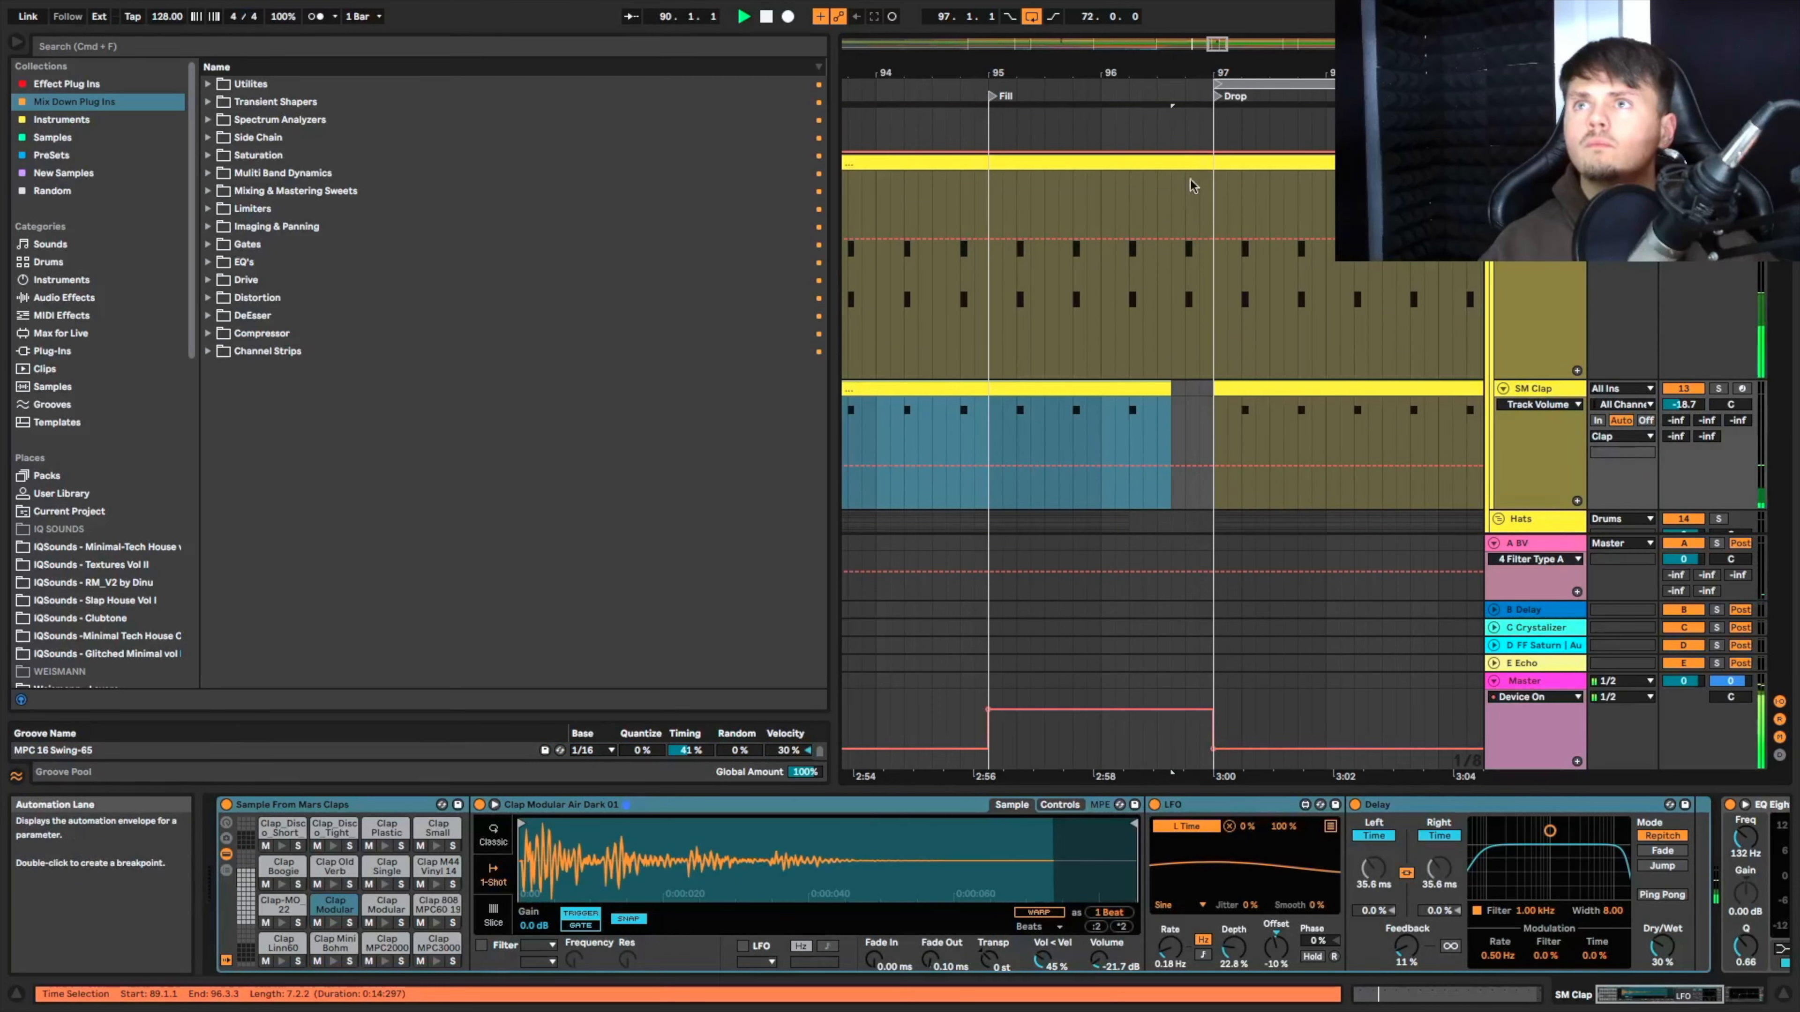
pyautogui.moveTo(1212, 167); pyautogui.dragTo(1171, 173)
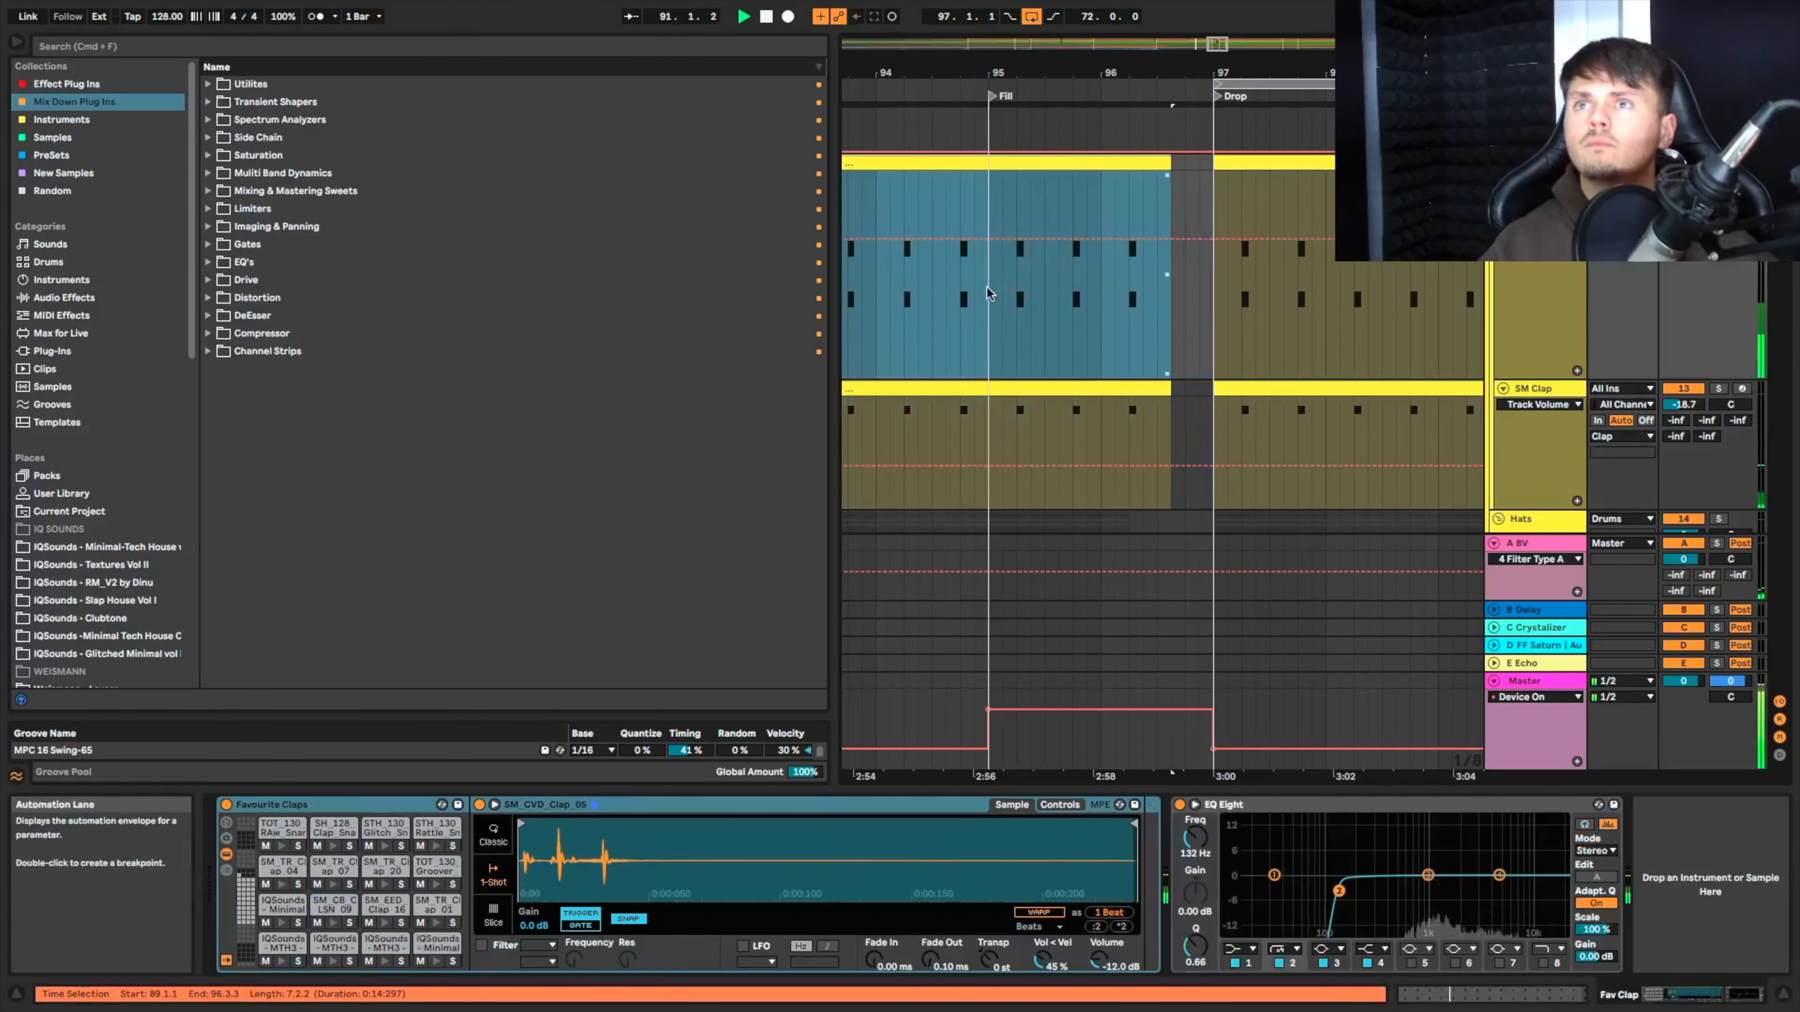
pyautogui.click(961, 297)
pyautogui.scroll(-3, 990, 315)
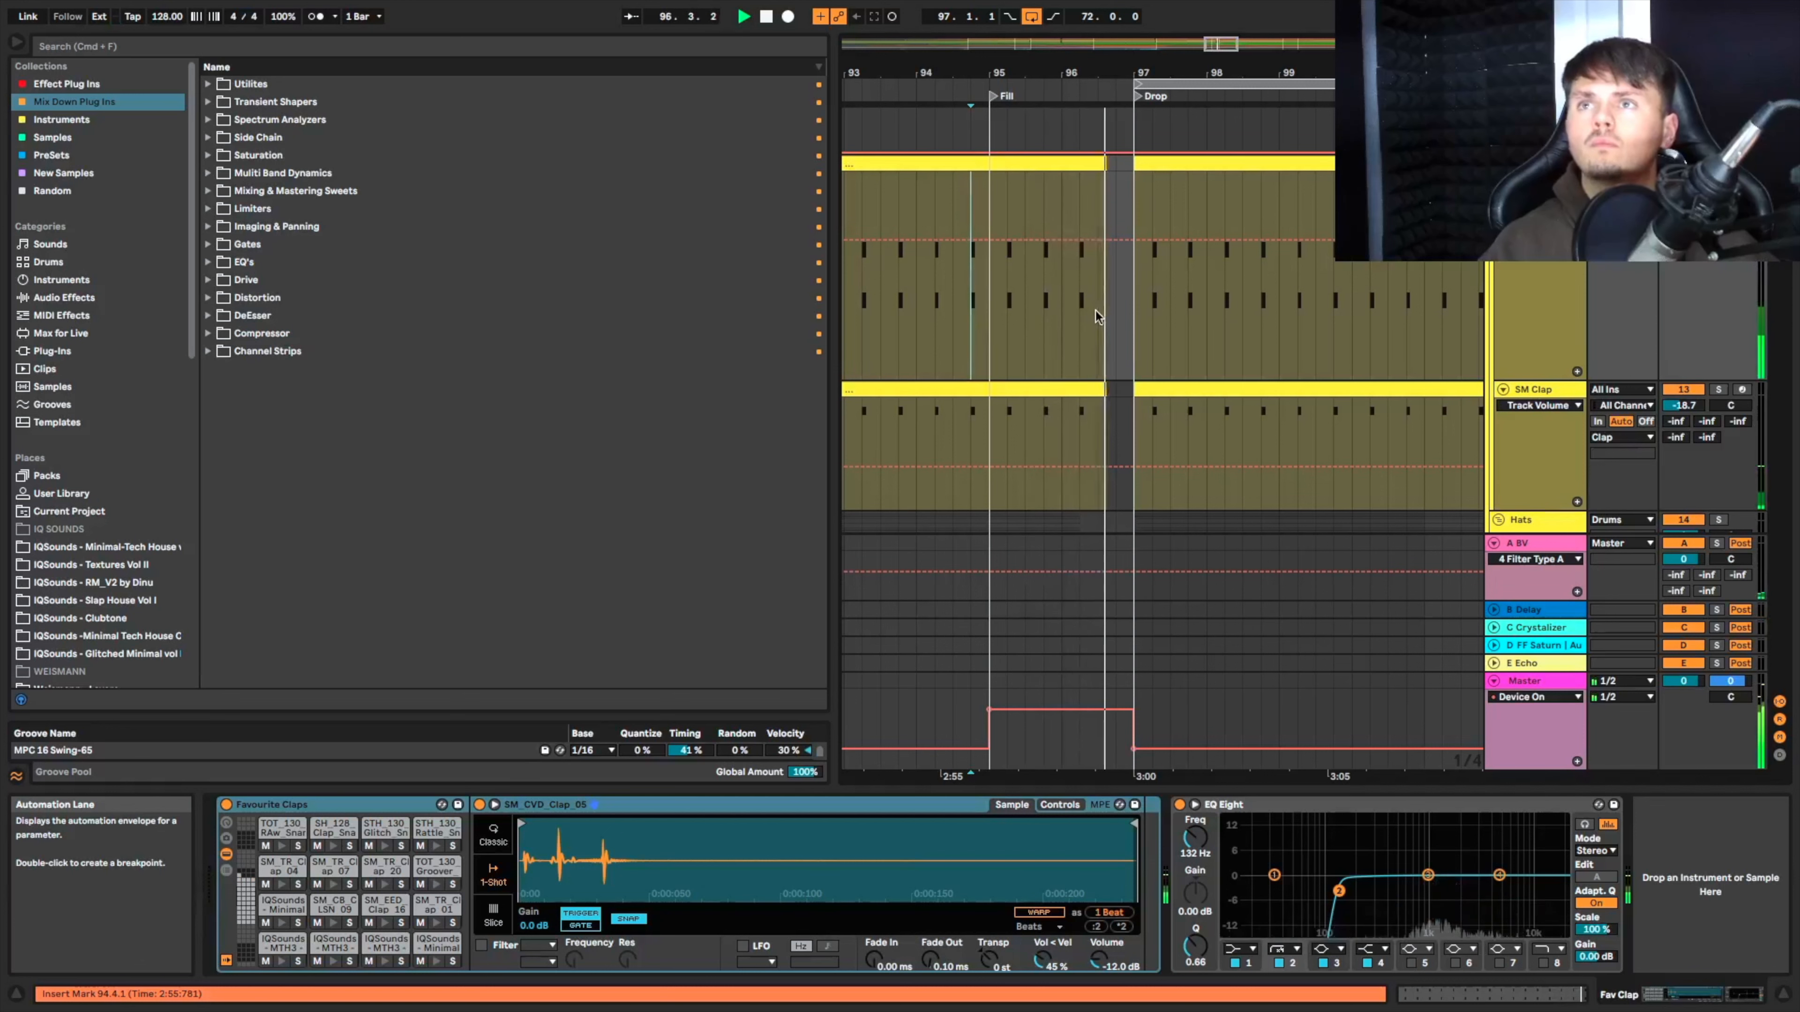
# Step: Solo the NITEPLAN - DONT WAKE EM UP percs track, trim its clip to end at 96.2.1, unsolo it and play from 95.3
pyautogui.scroll(-10, 1095, 311)
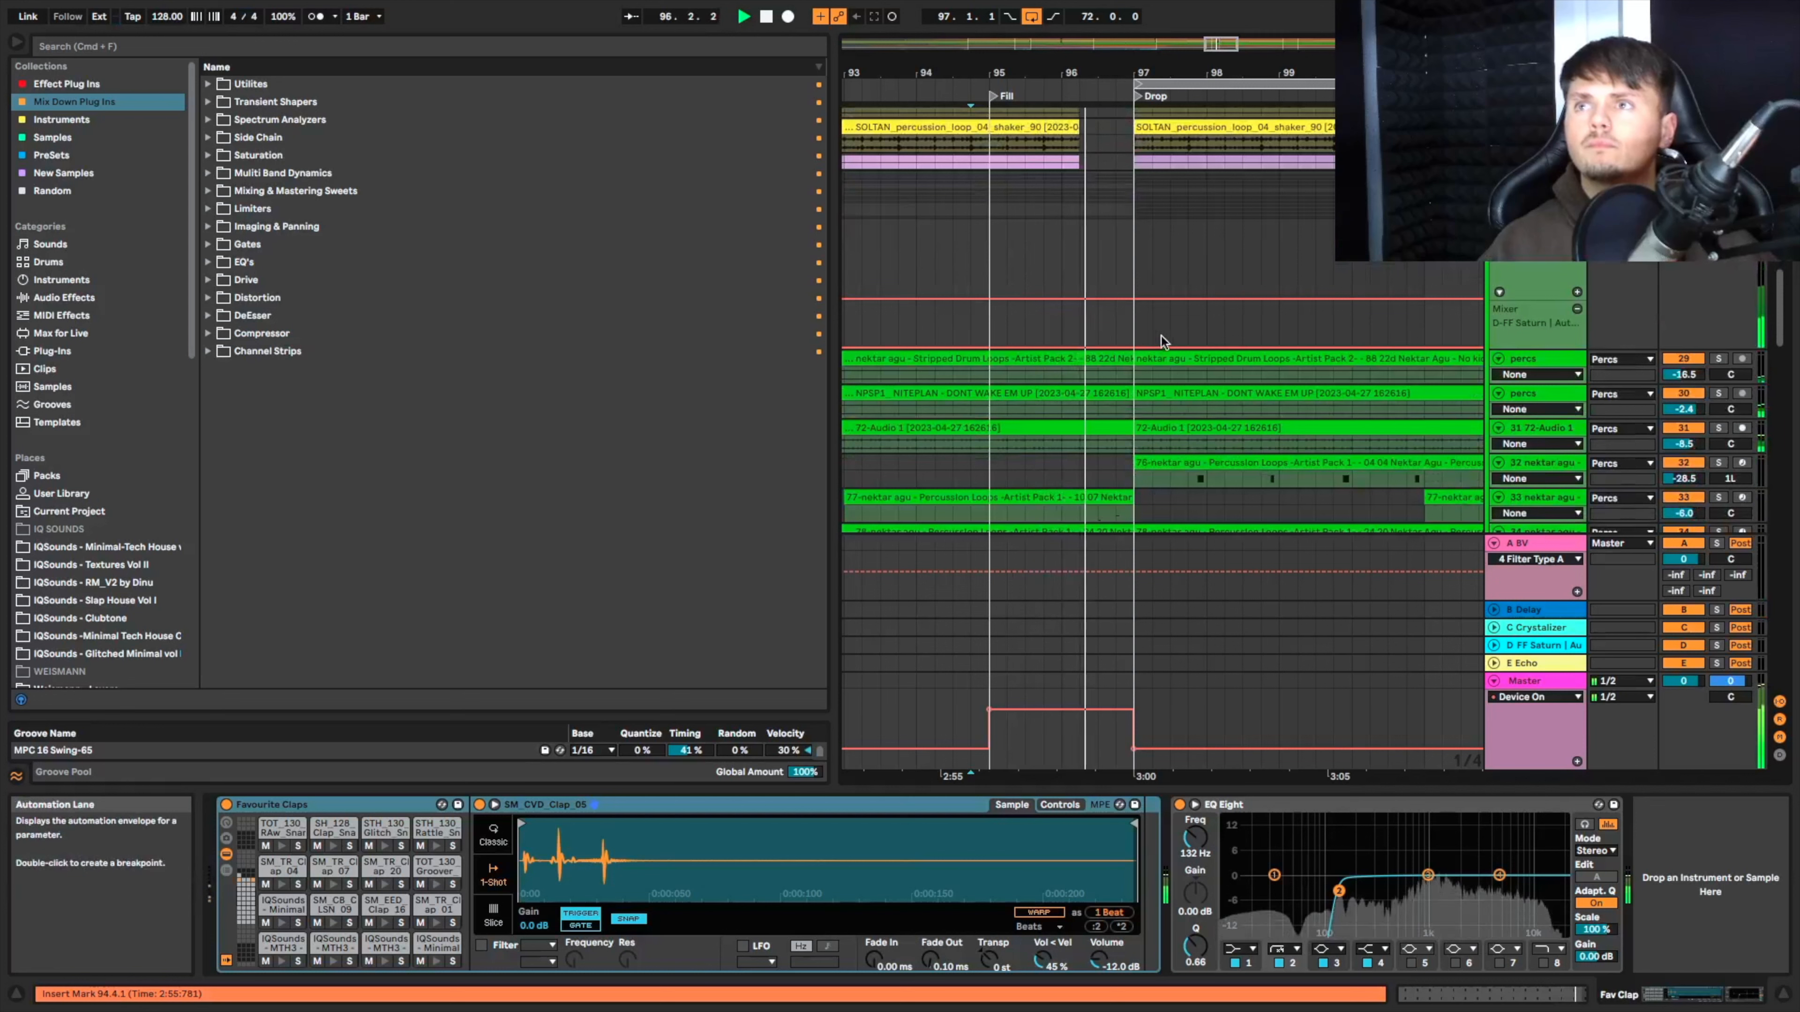
pyautogui.click(1080, 267)
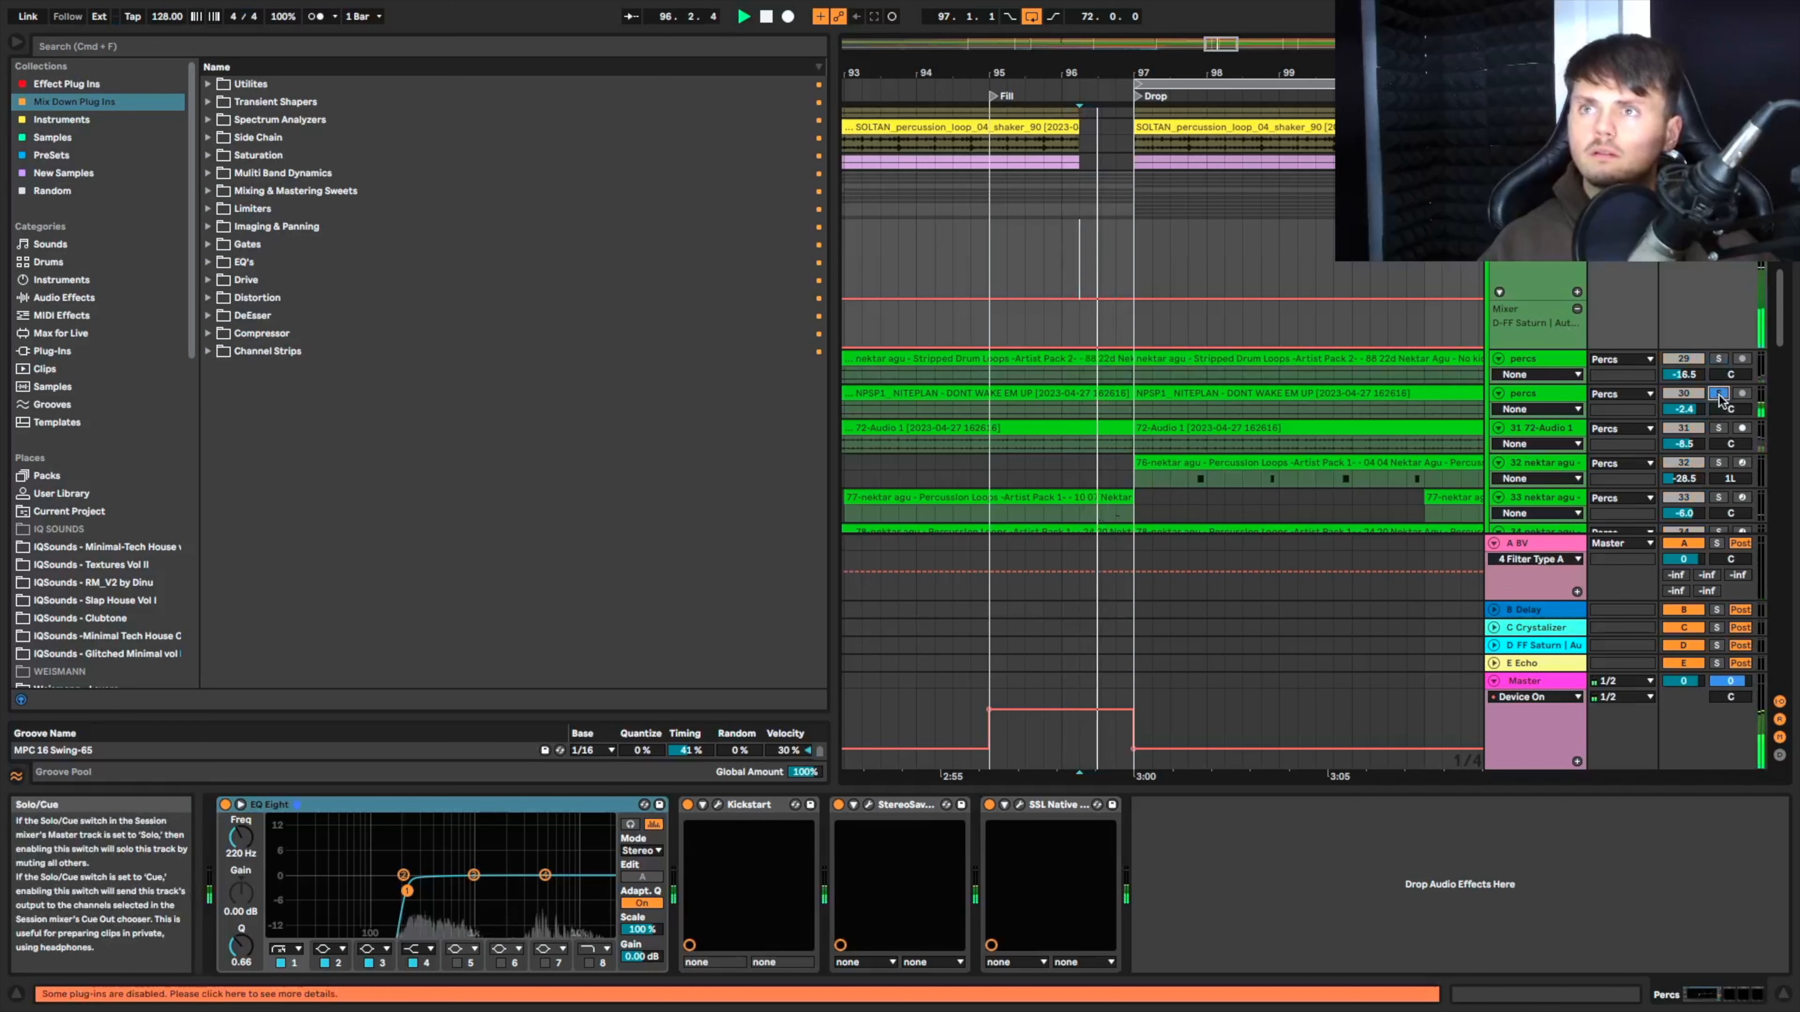
pyautogui.moveTo(1127, 398); pyautogui.dragTo(1075, 399)
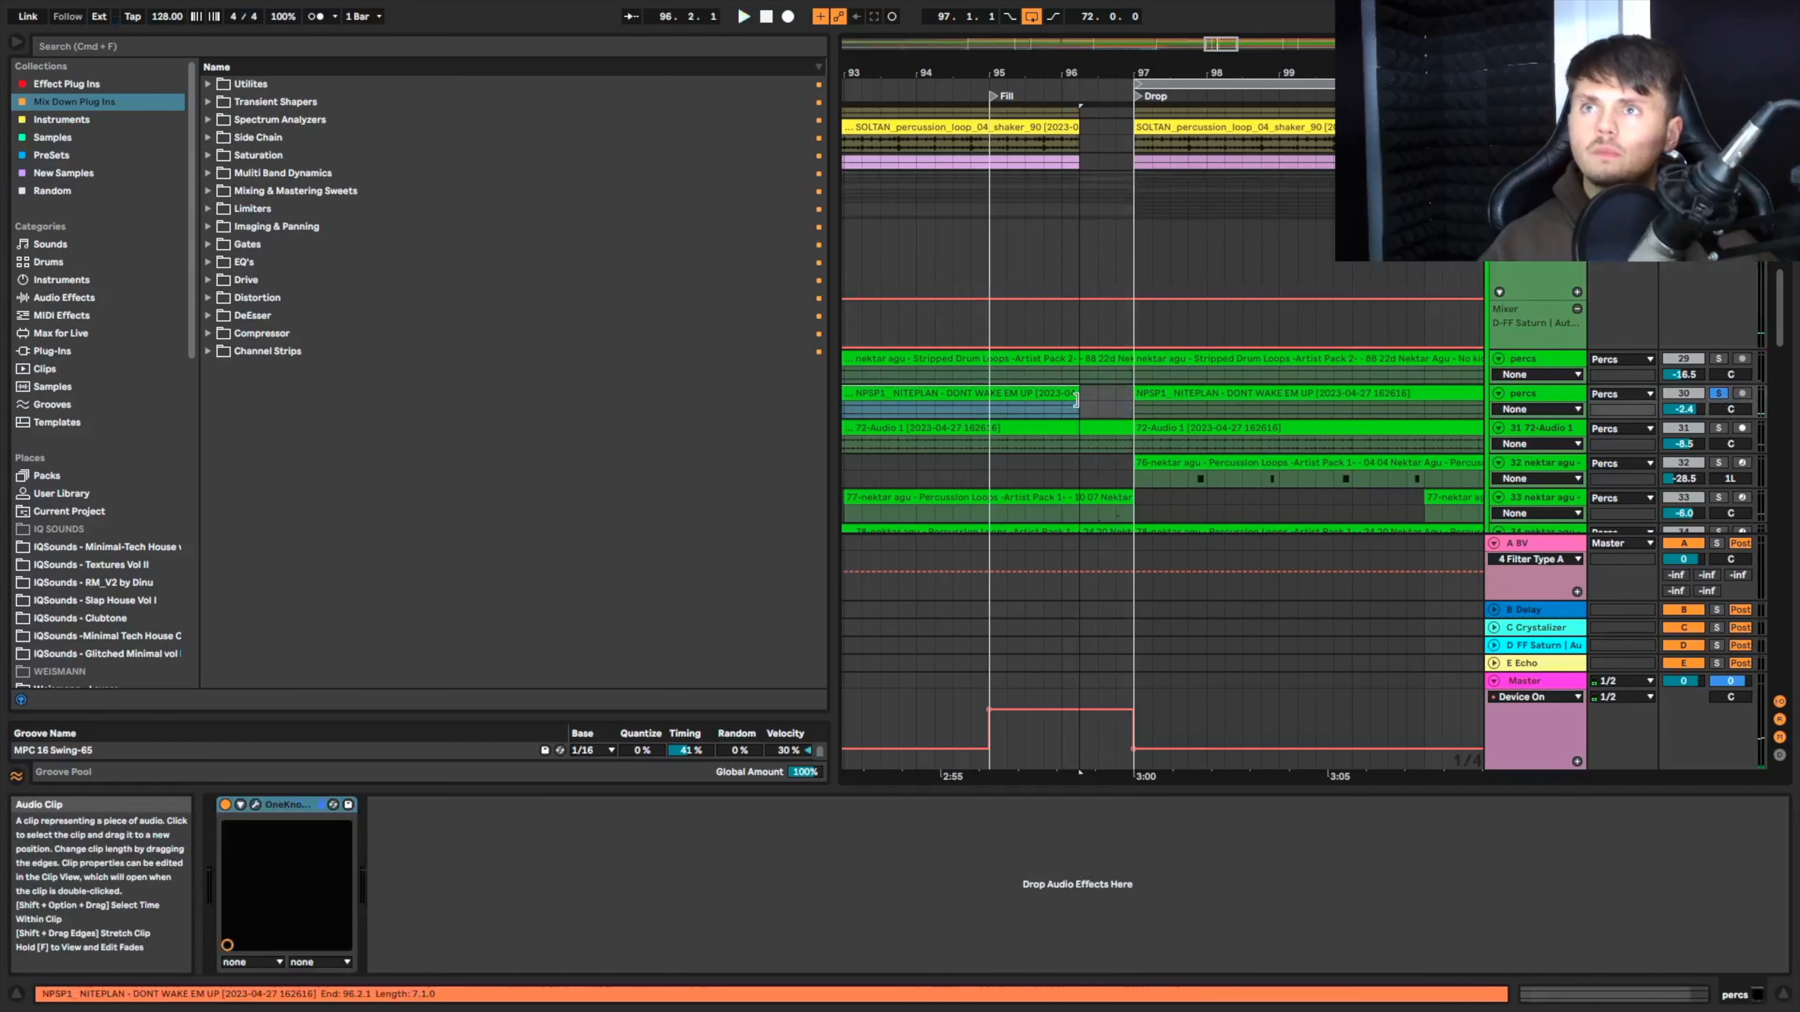
pyautogui.click(1056, 261)
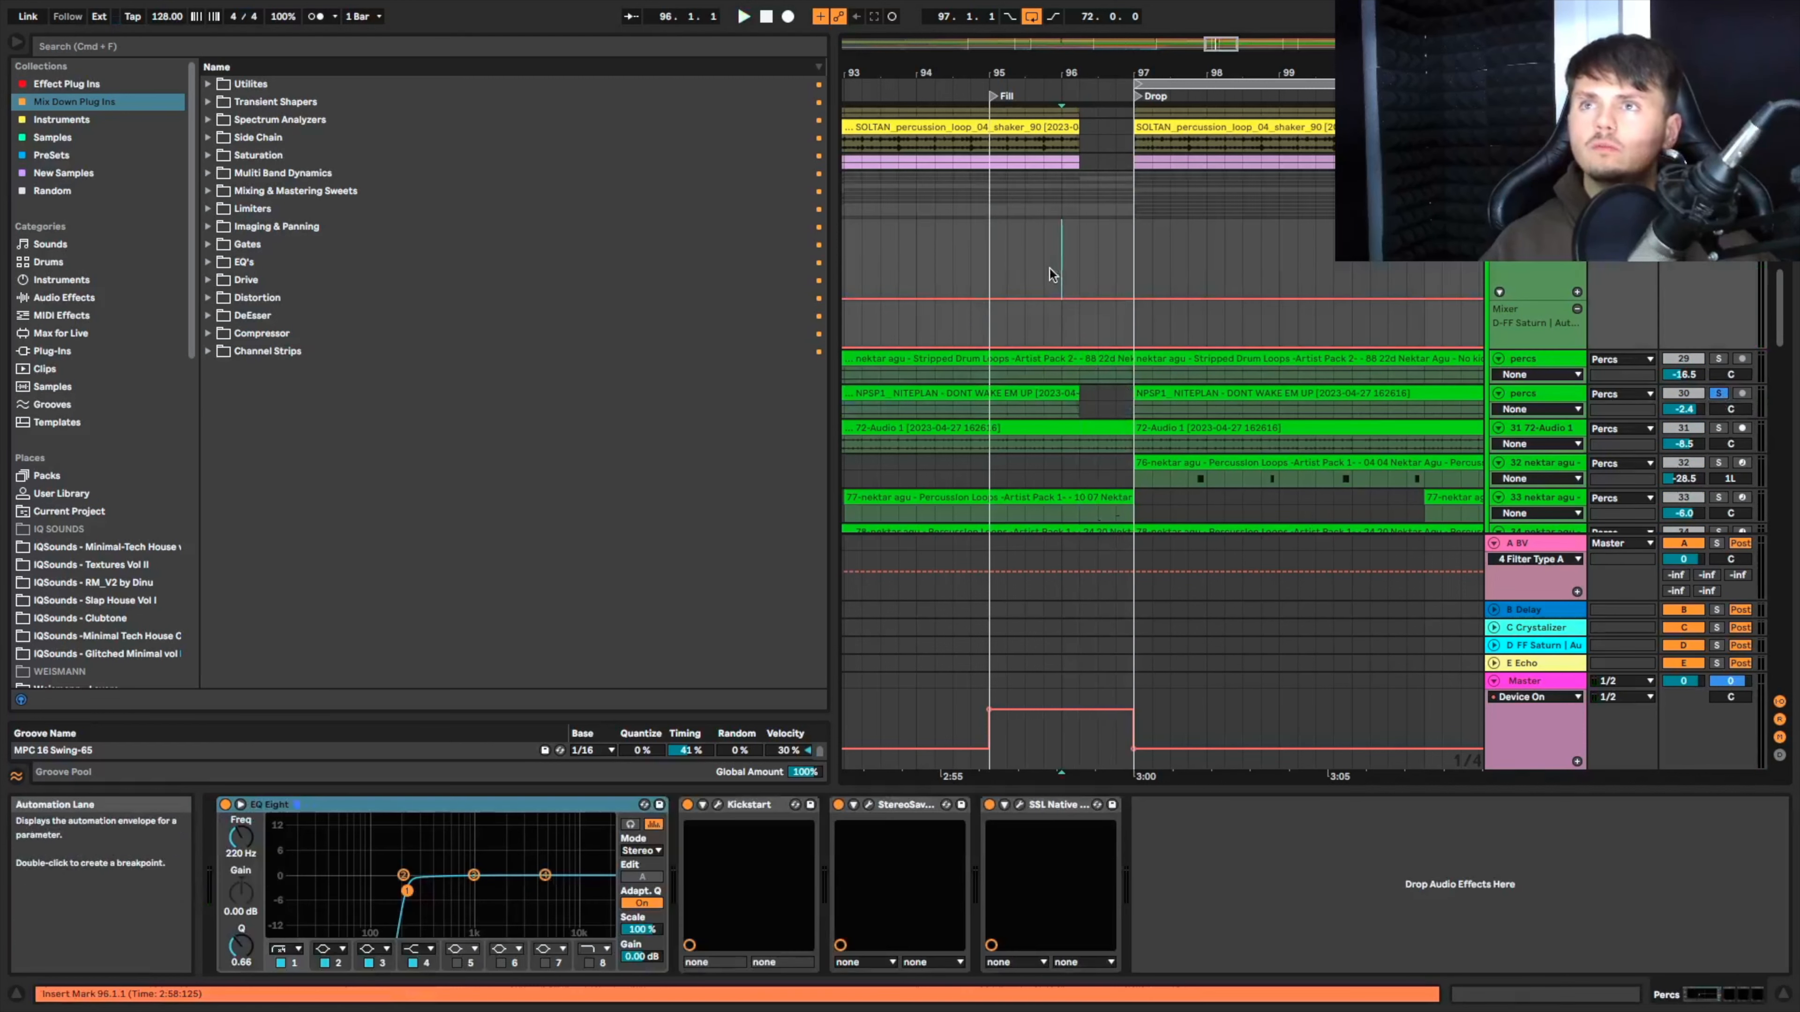
pyautogui.click(1027, 262)
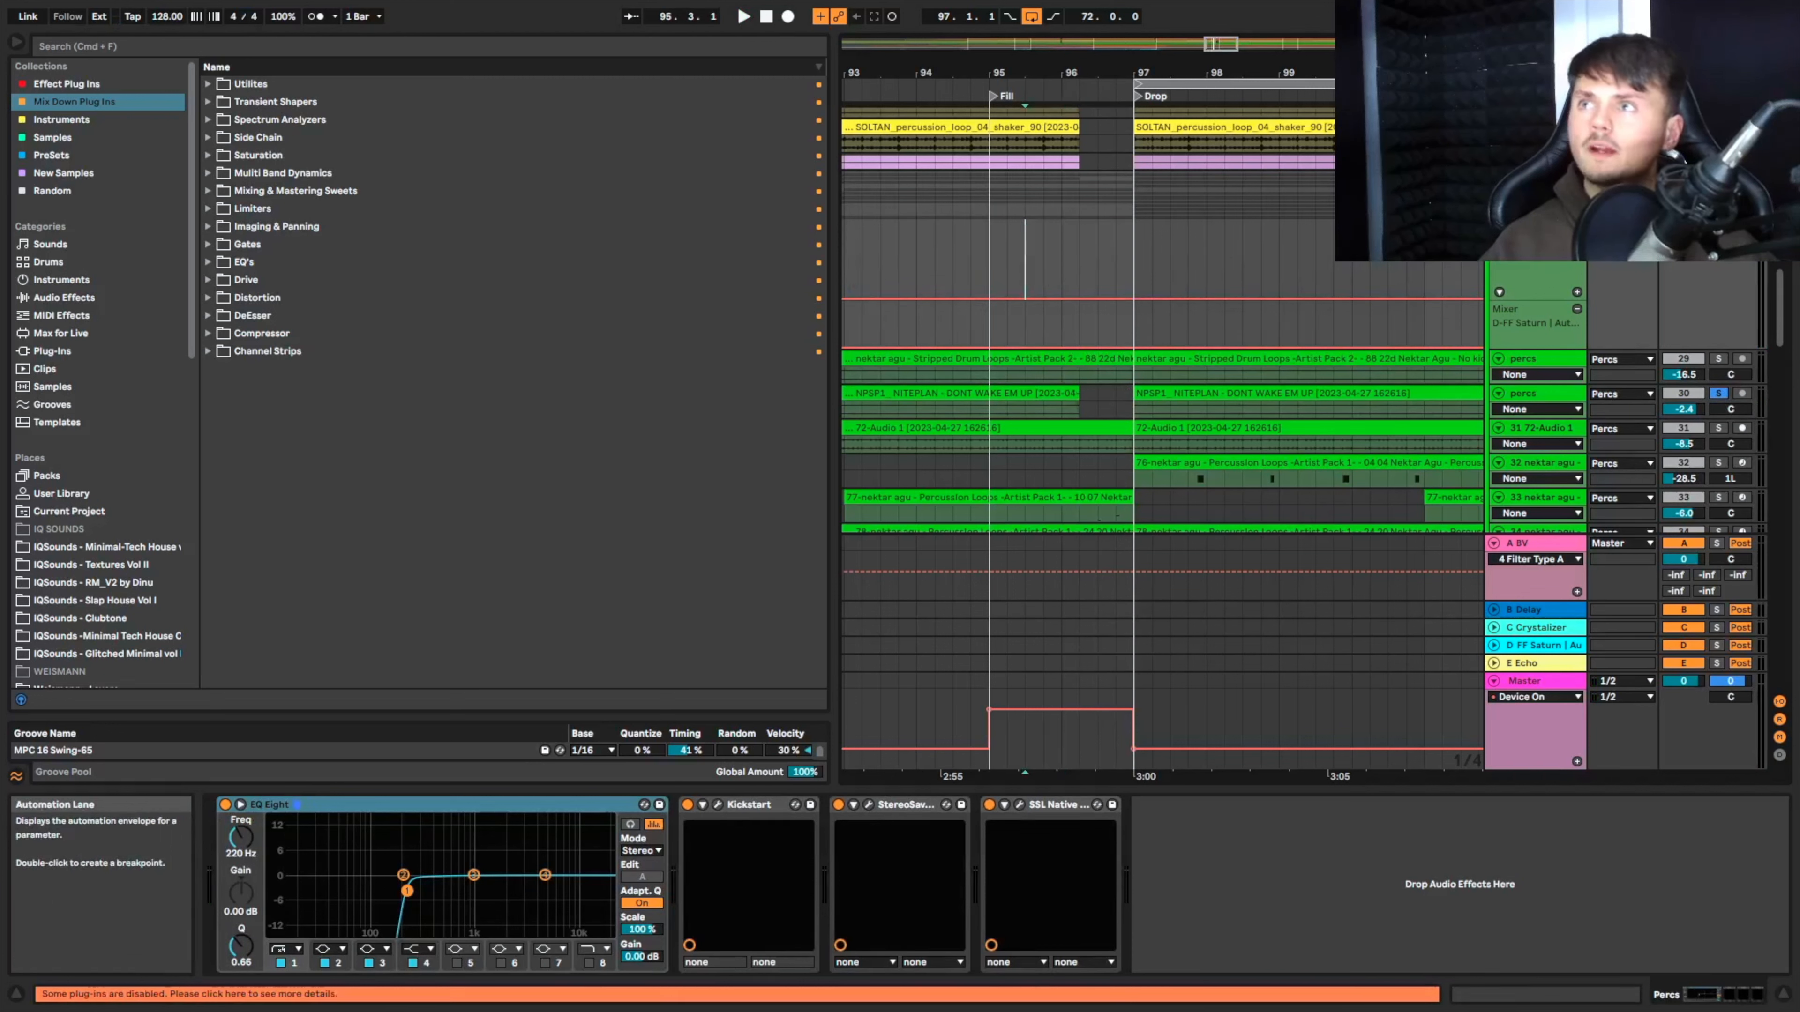
pyautogui.click(1718, 393)
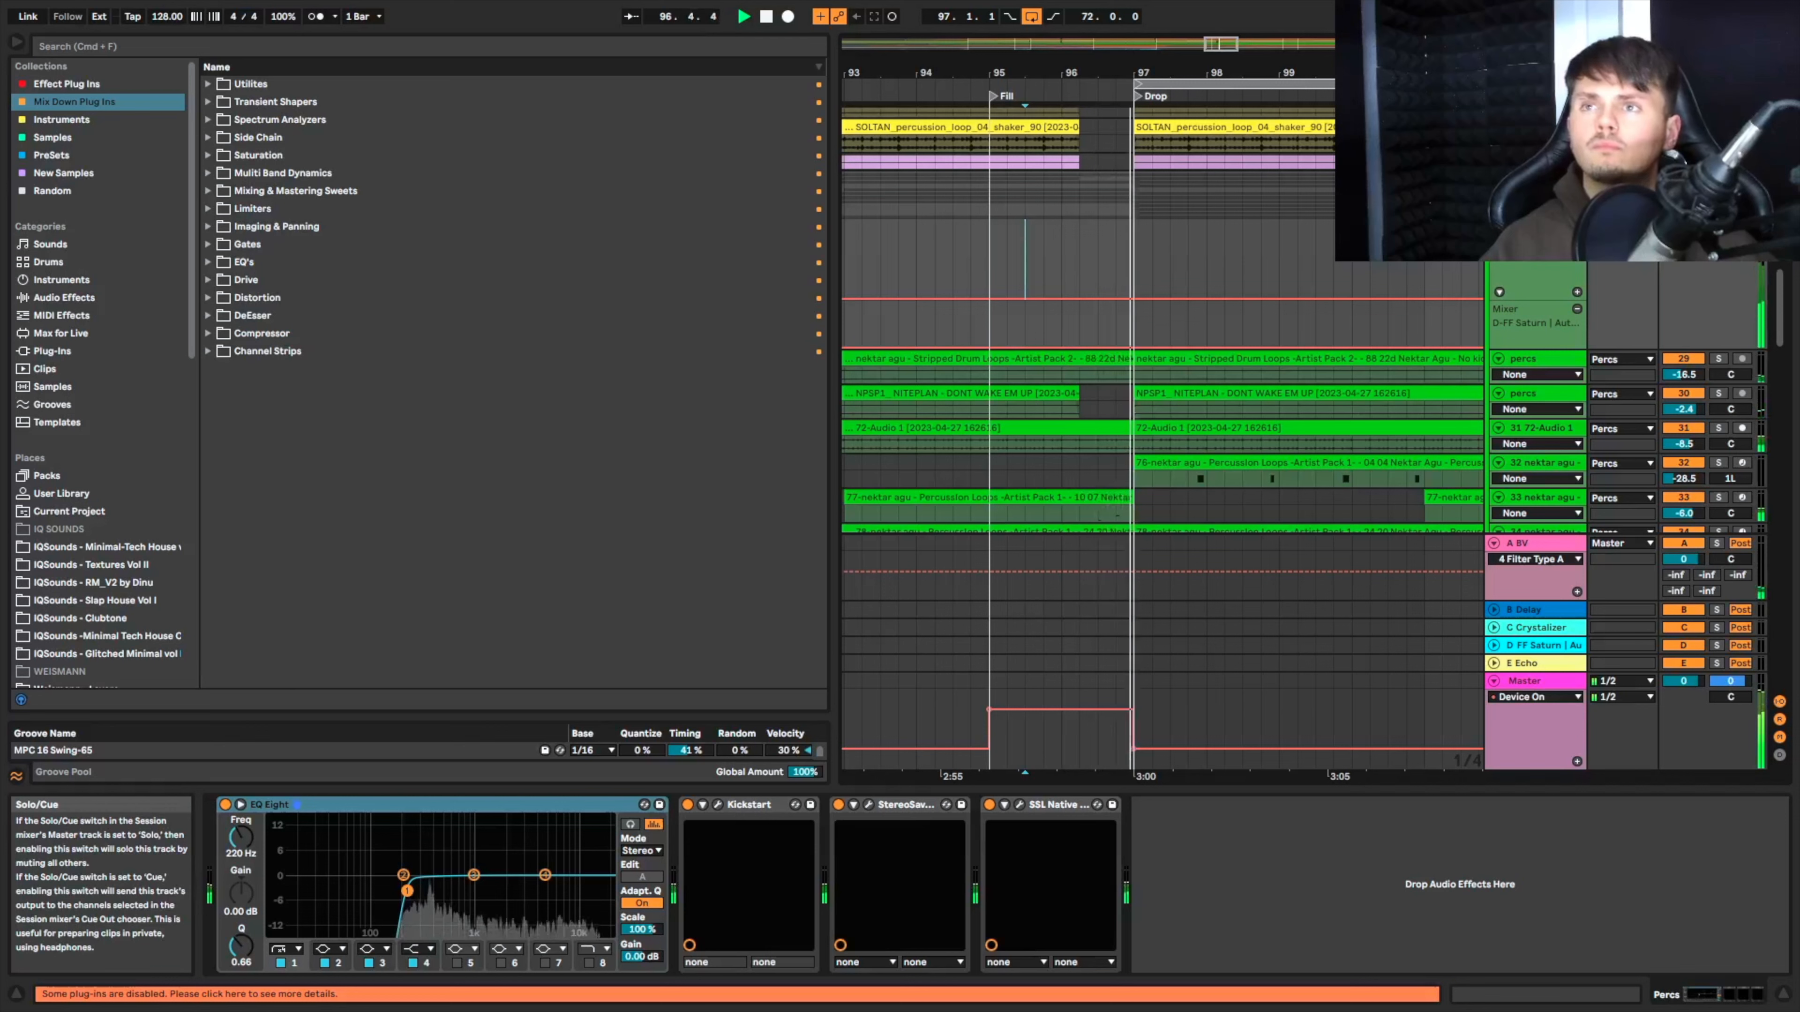
pyautogui.press('space')
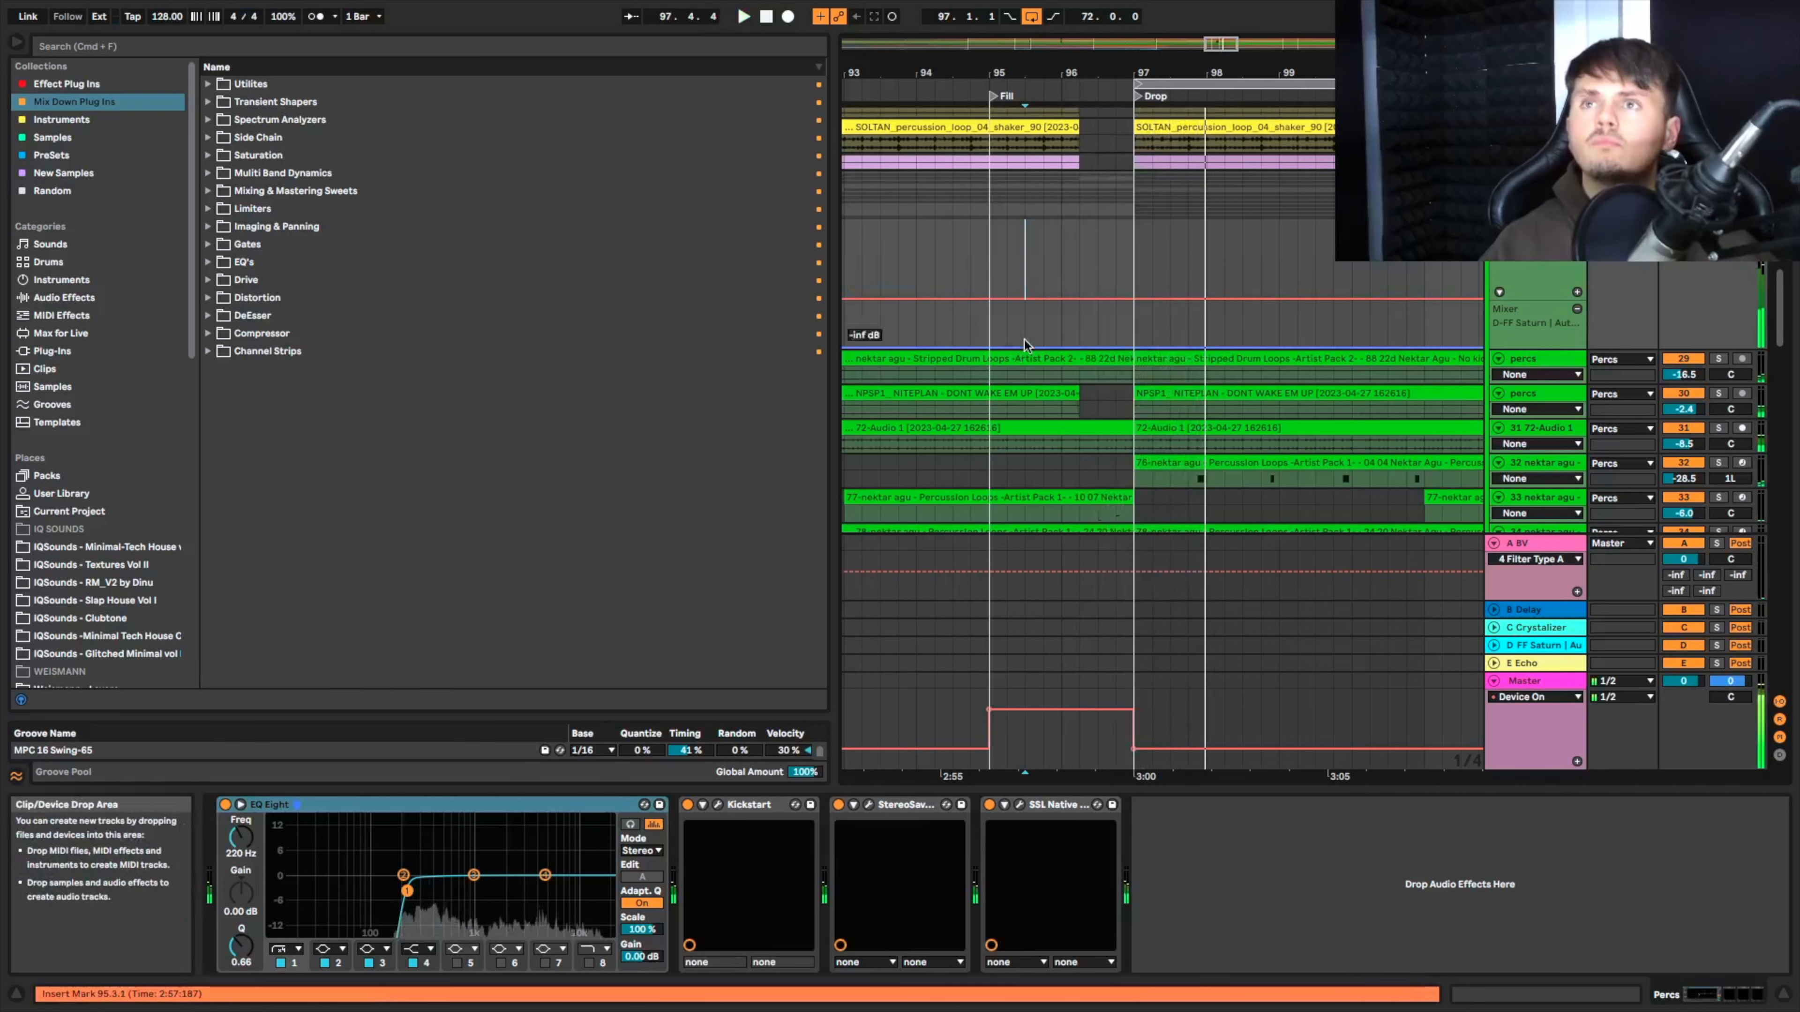
# Step: Play from 93.3 and review the remaining percussion tracks and the synth tracks down to Dub Rez across the Fill
pyautogui.scroll(-5, 1097, 387)
pyautogui.scroll(-3, 1097, 387)
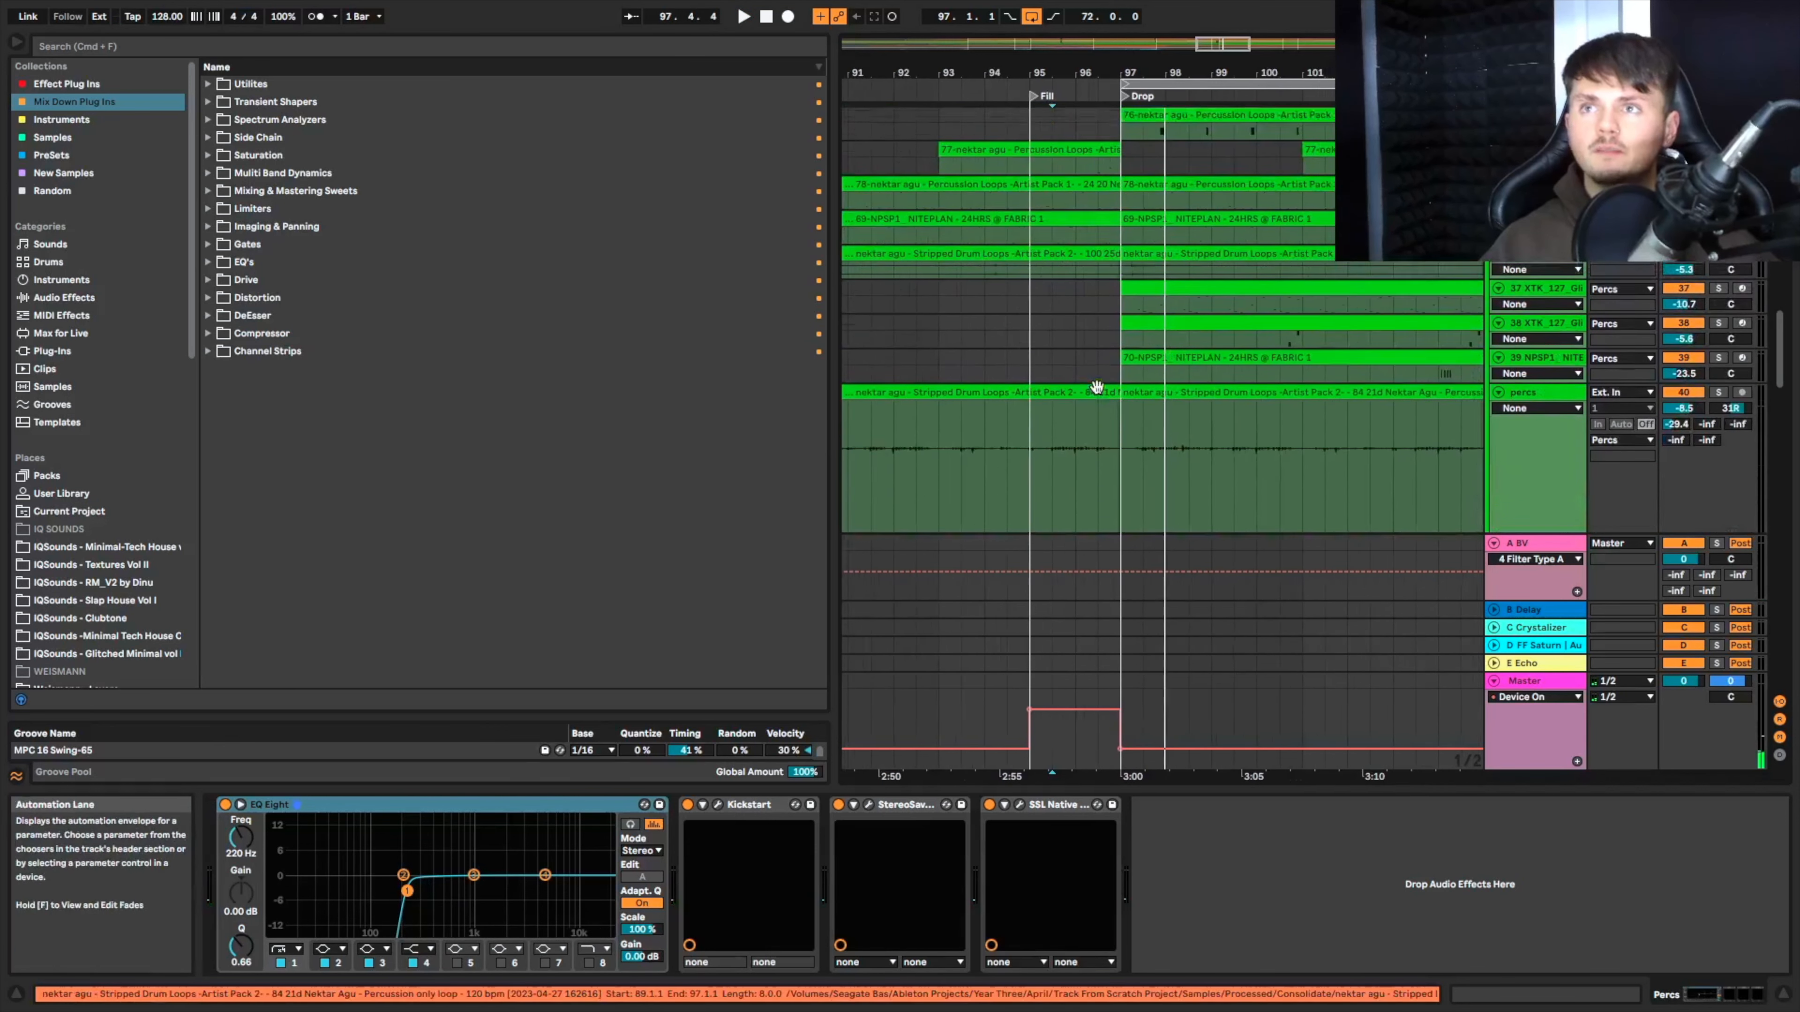
pyautogui.scroll(-4, 1078, 379)
pyautogui.hscroll(-2, 1051, 369)
pyautogui.scroll(2, 1050, 365)
pyautogui.click(1055, 263)
pyautogui.press('space')
pyautogui.scroll(-5, 1107, 260)
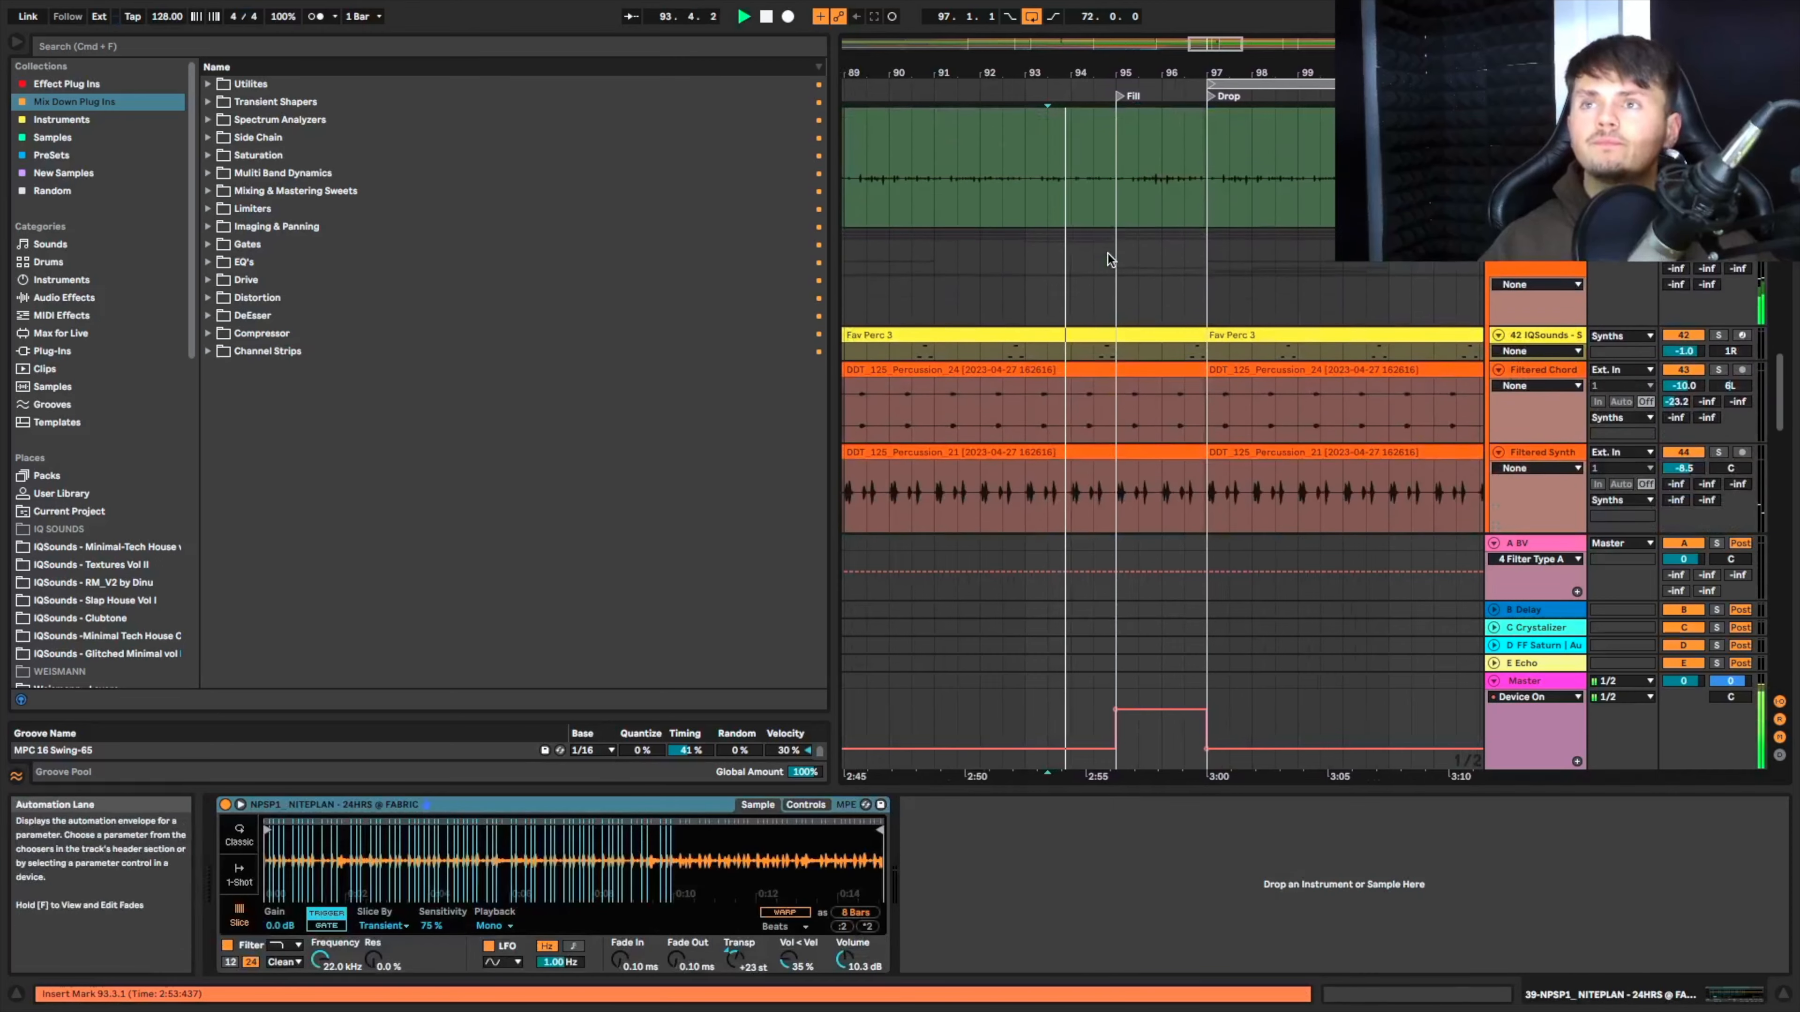
pyautogui.scroll(-2, 1108, 259)
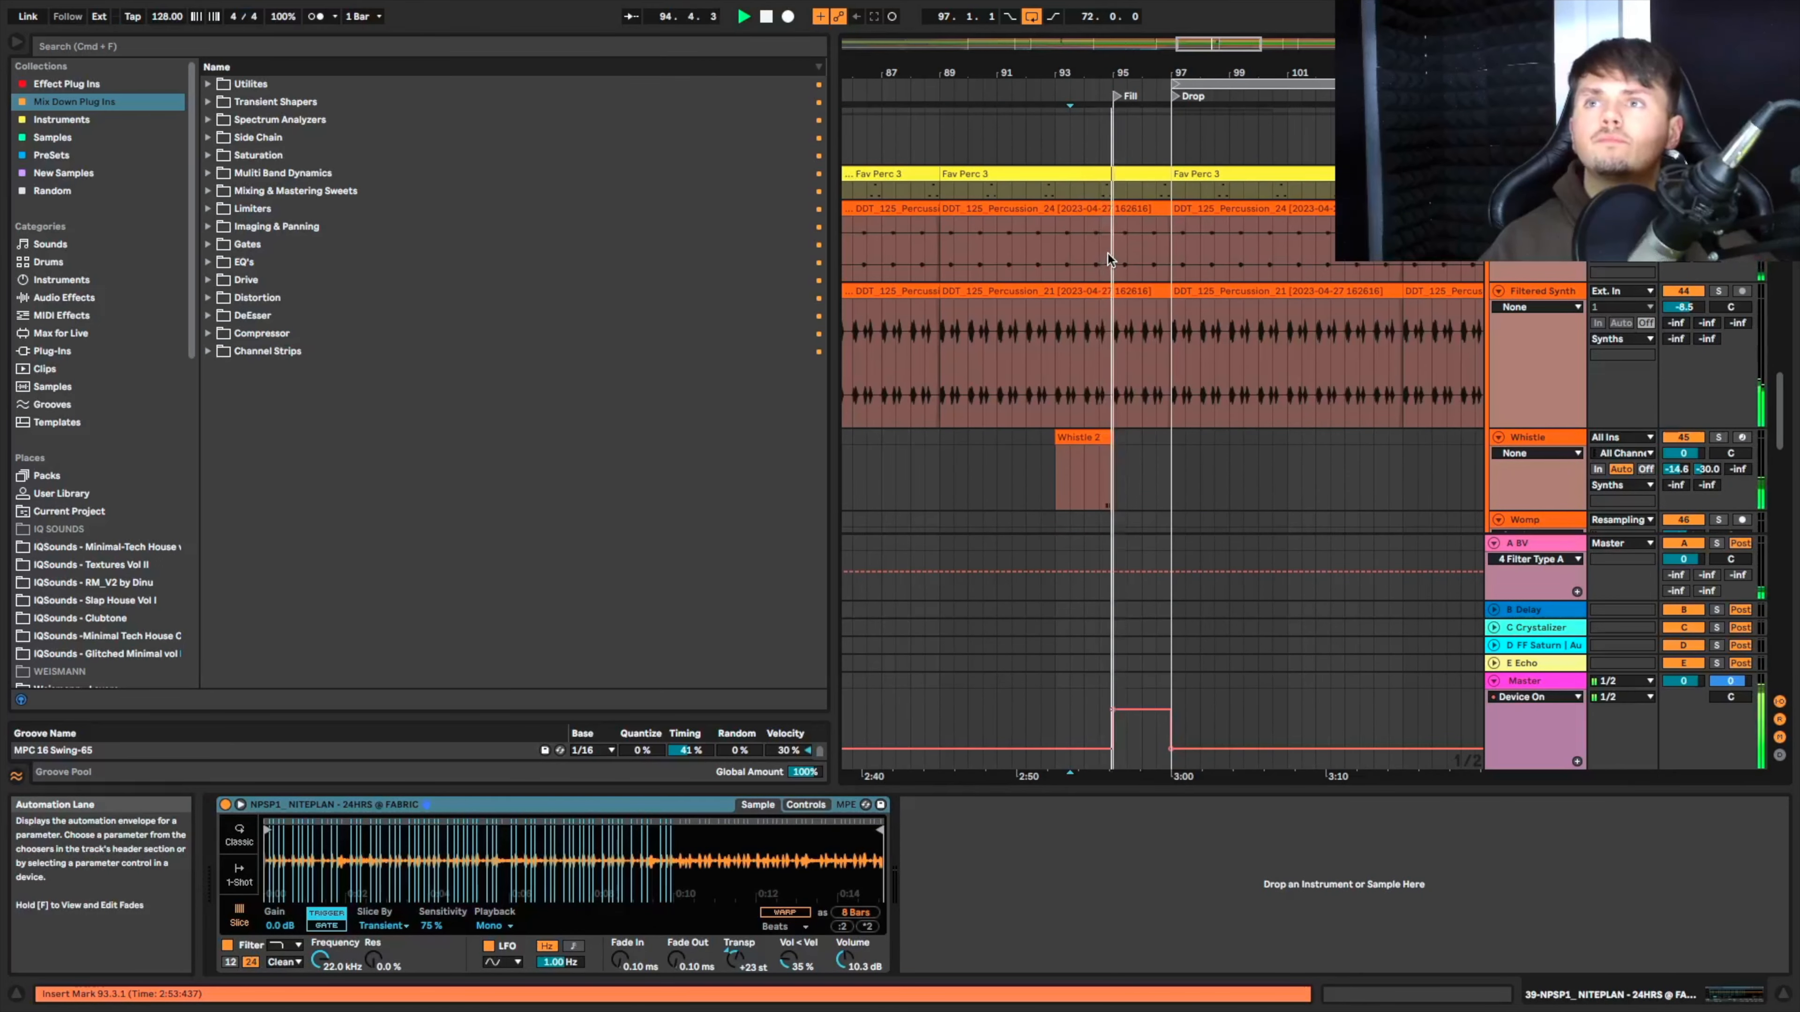
pyautogui.scroll(-2, 1108, 257)
pyautogui.scroll(-5, 1123, 264)
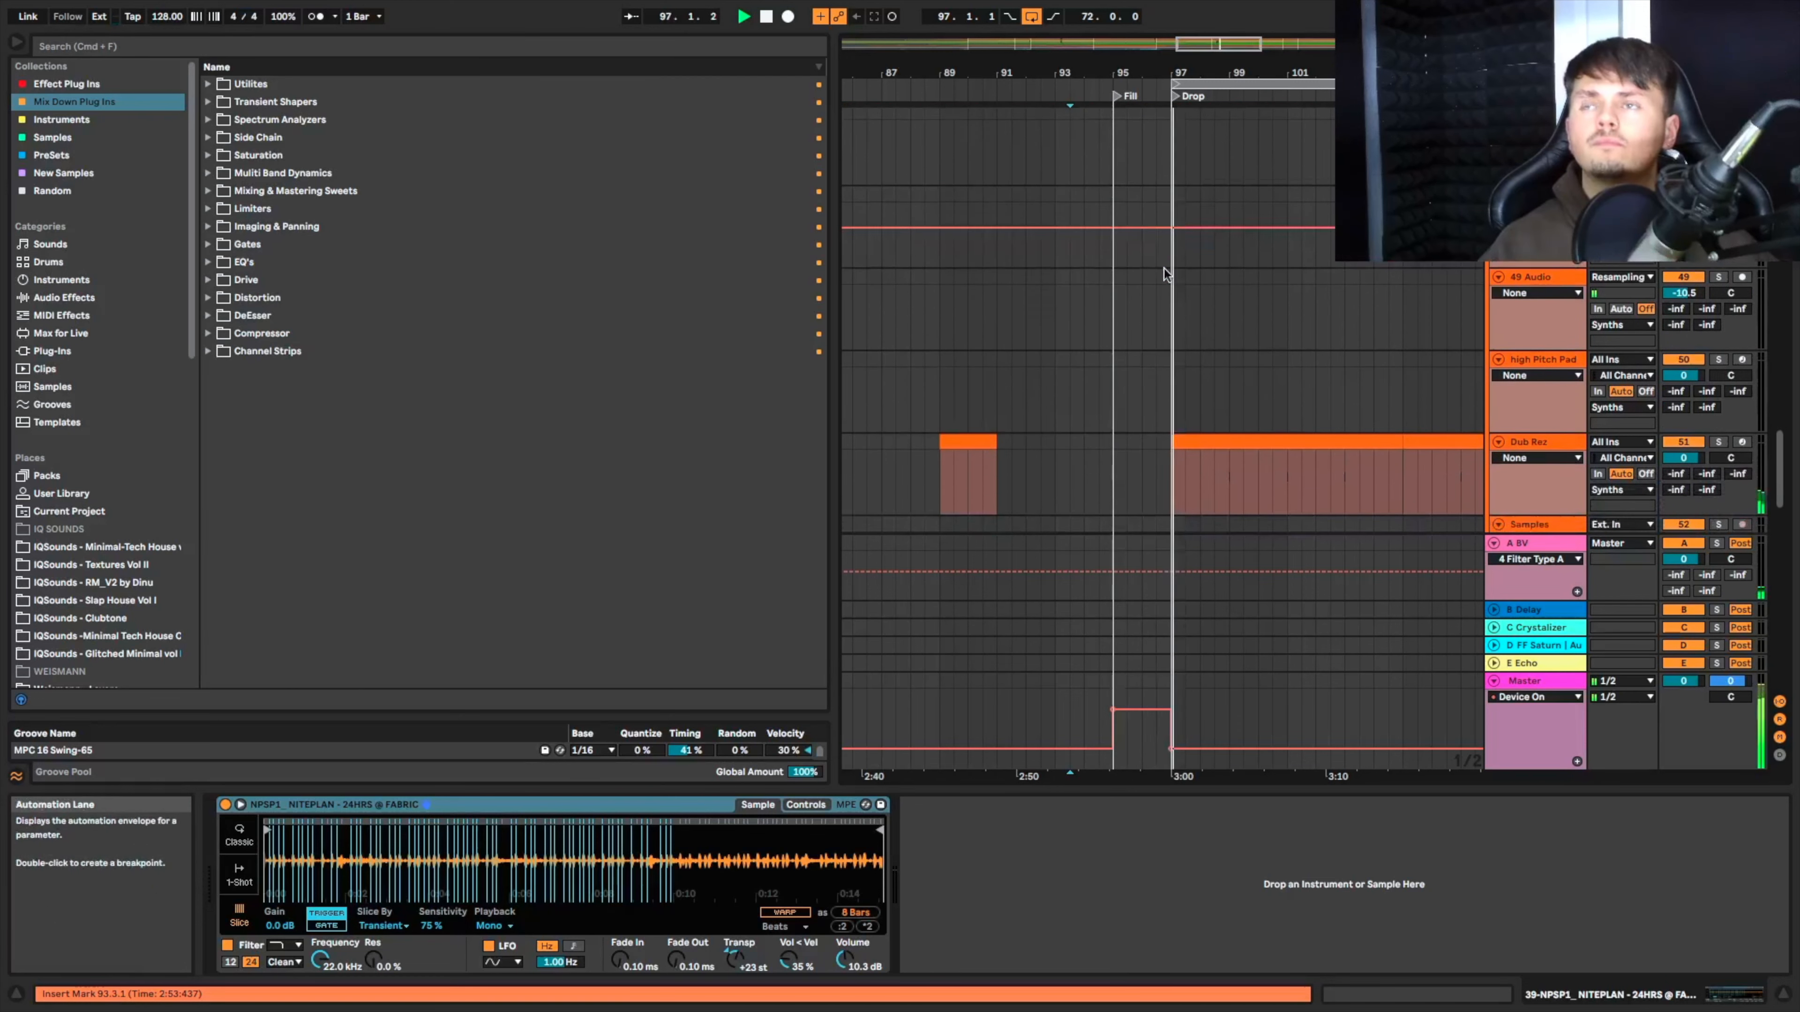
pyautogui.press('space')
# Step: Select the portion from 96.2.1 to 97.1.1 of the percs loop directly above the Synths group and play from there
pyautogui.press('space')
pyautogui.scroll(5, 1159, 272)
pyautogui.scroll(4, 1155, 285)
pyautogui.scroll(2, 1154, 285)
pyautogui.scroll(2, 1155, 285)
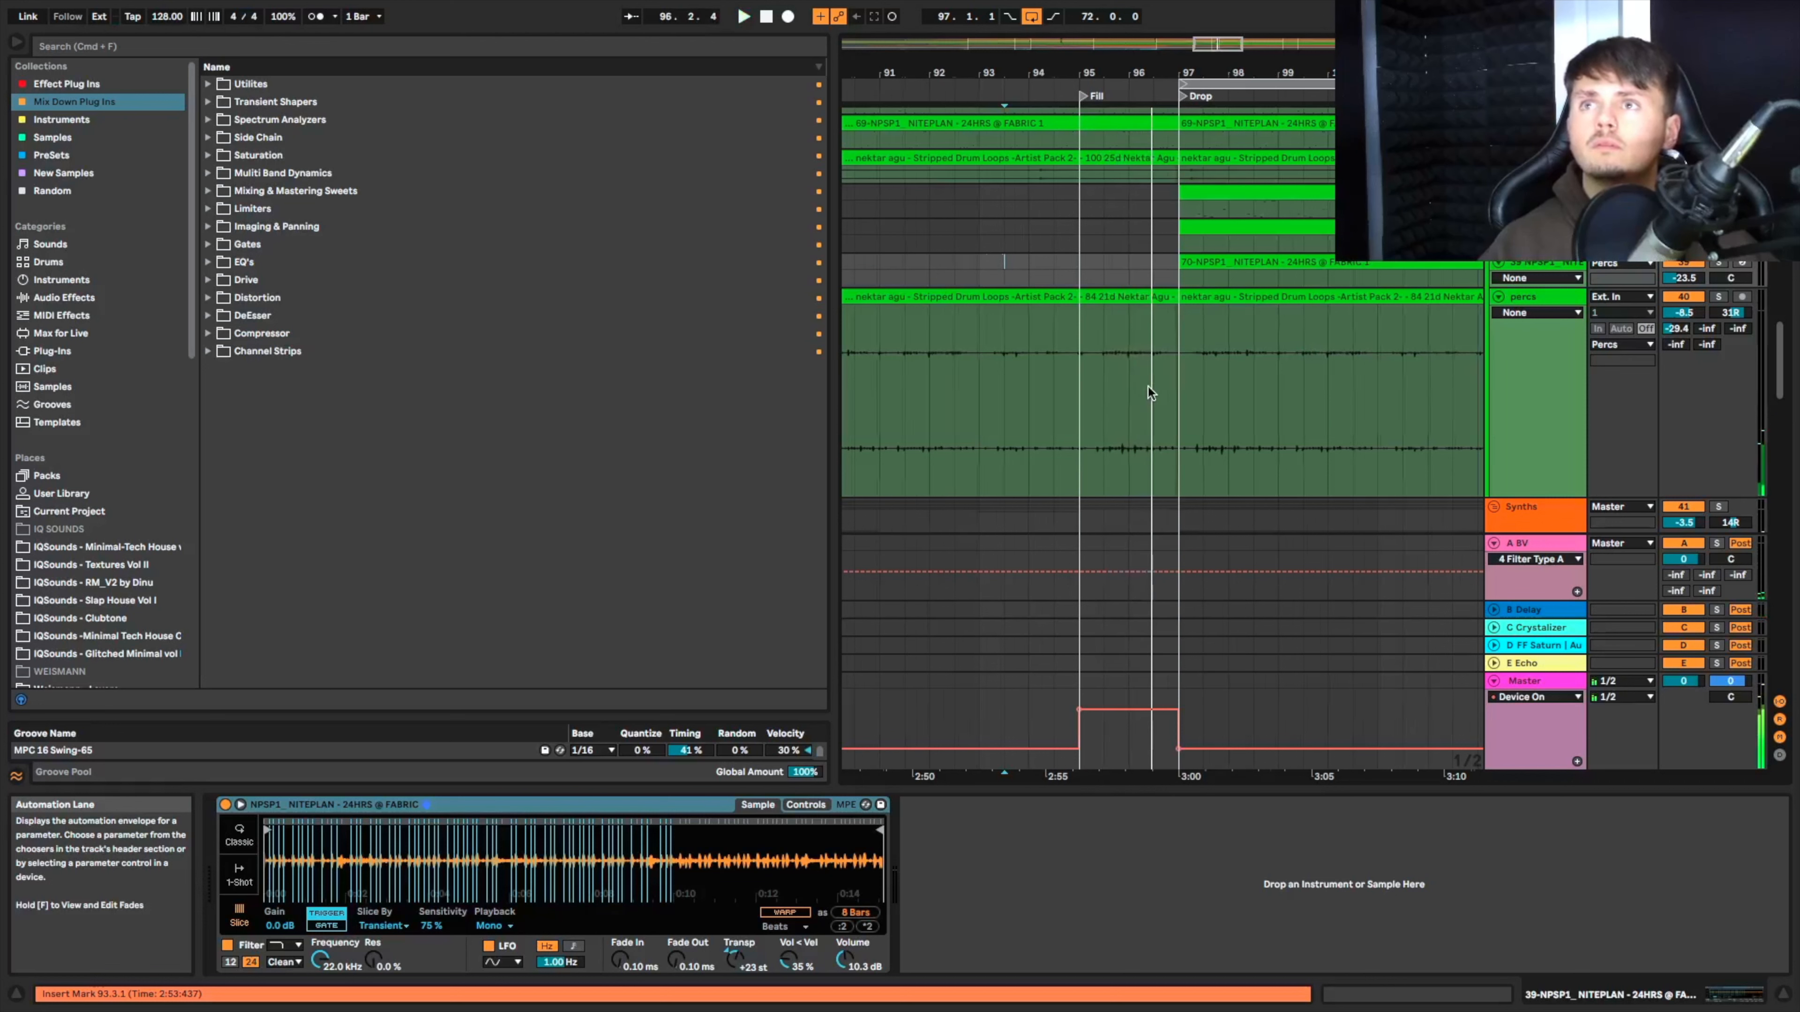
pyautogui.scroll(3, 1149, 388)
pyautogui.click(1125, 389)
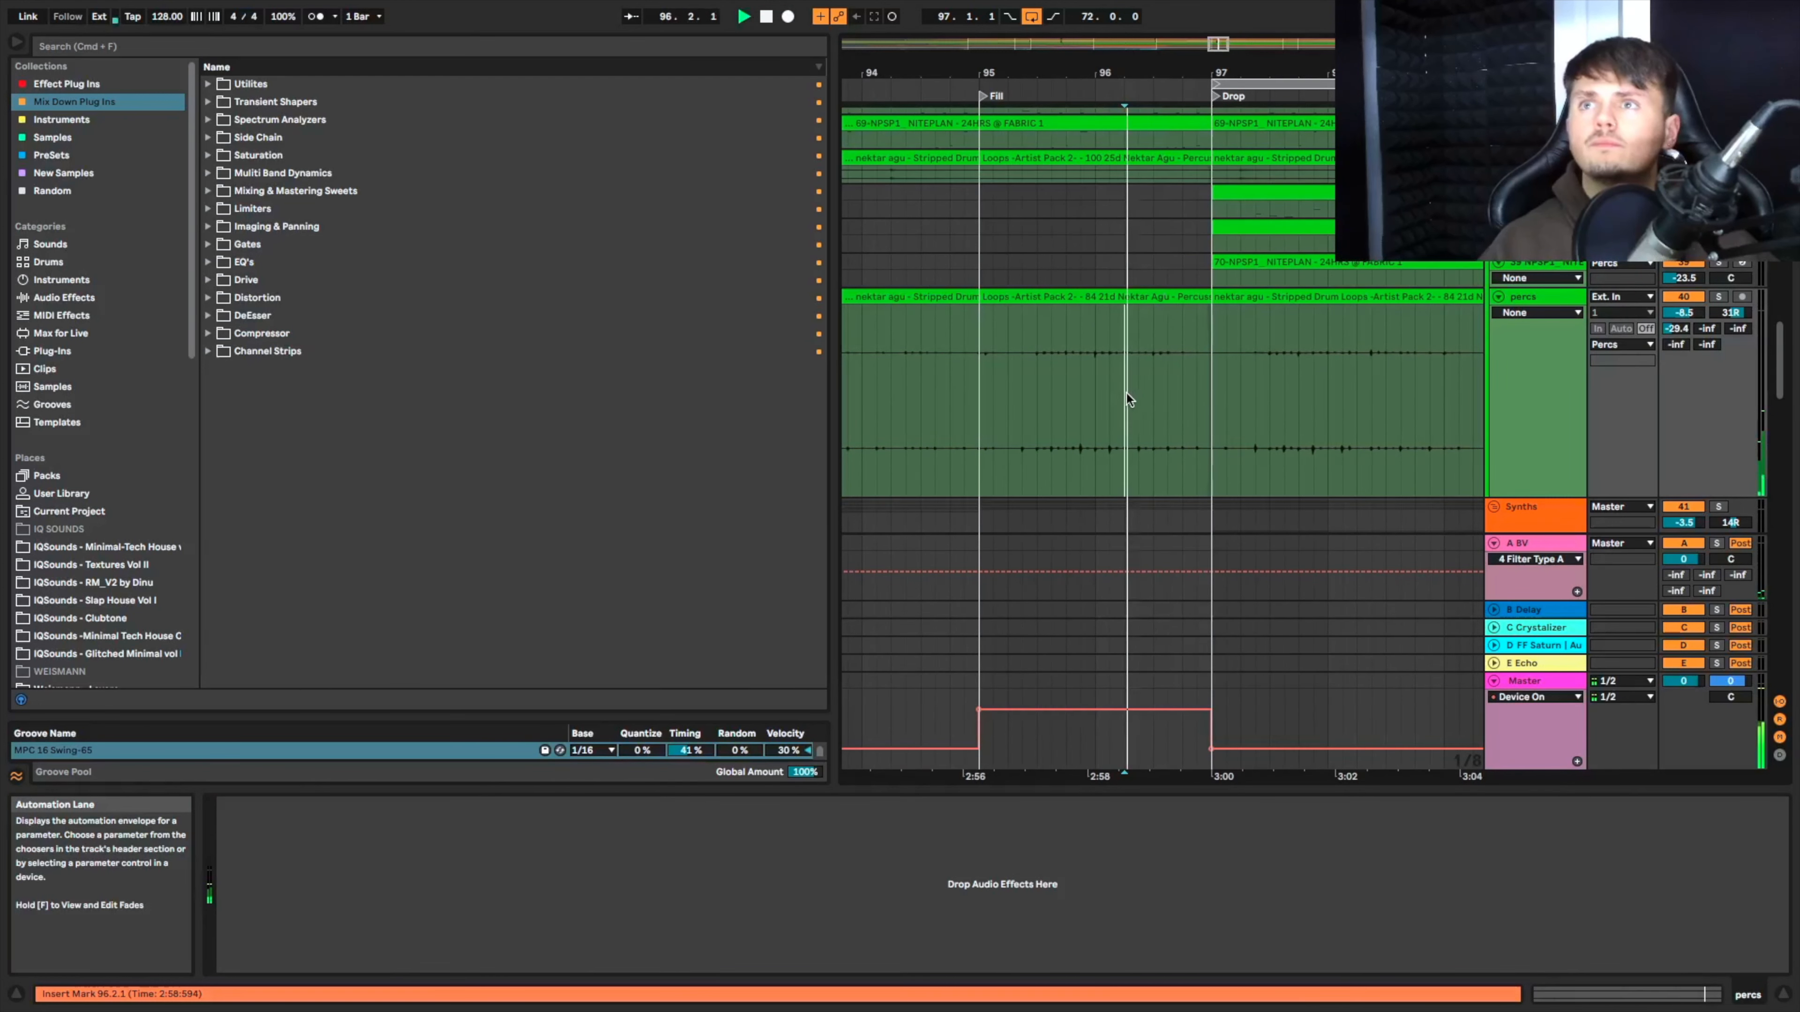
pyautogui.moveTo(1126, 394); pyautogui.dragTo(1209, 310)
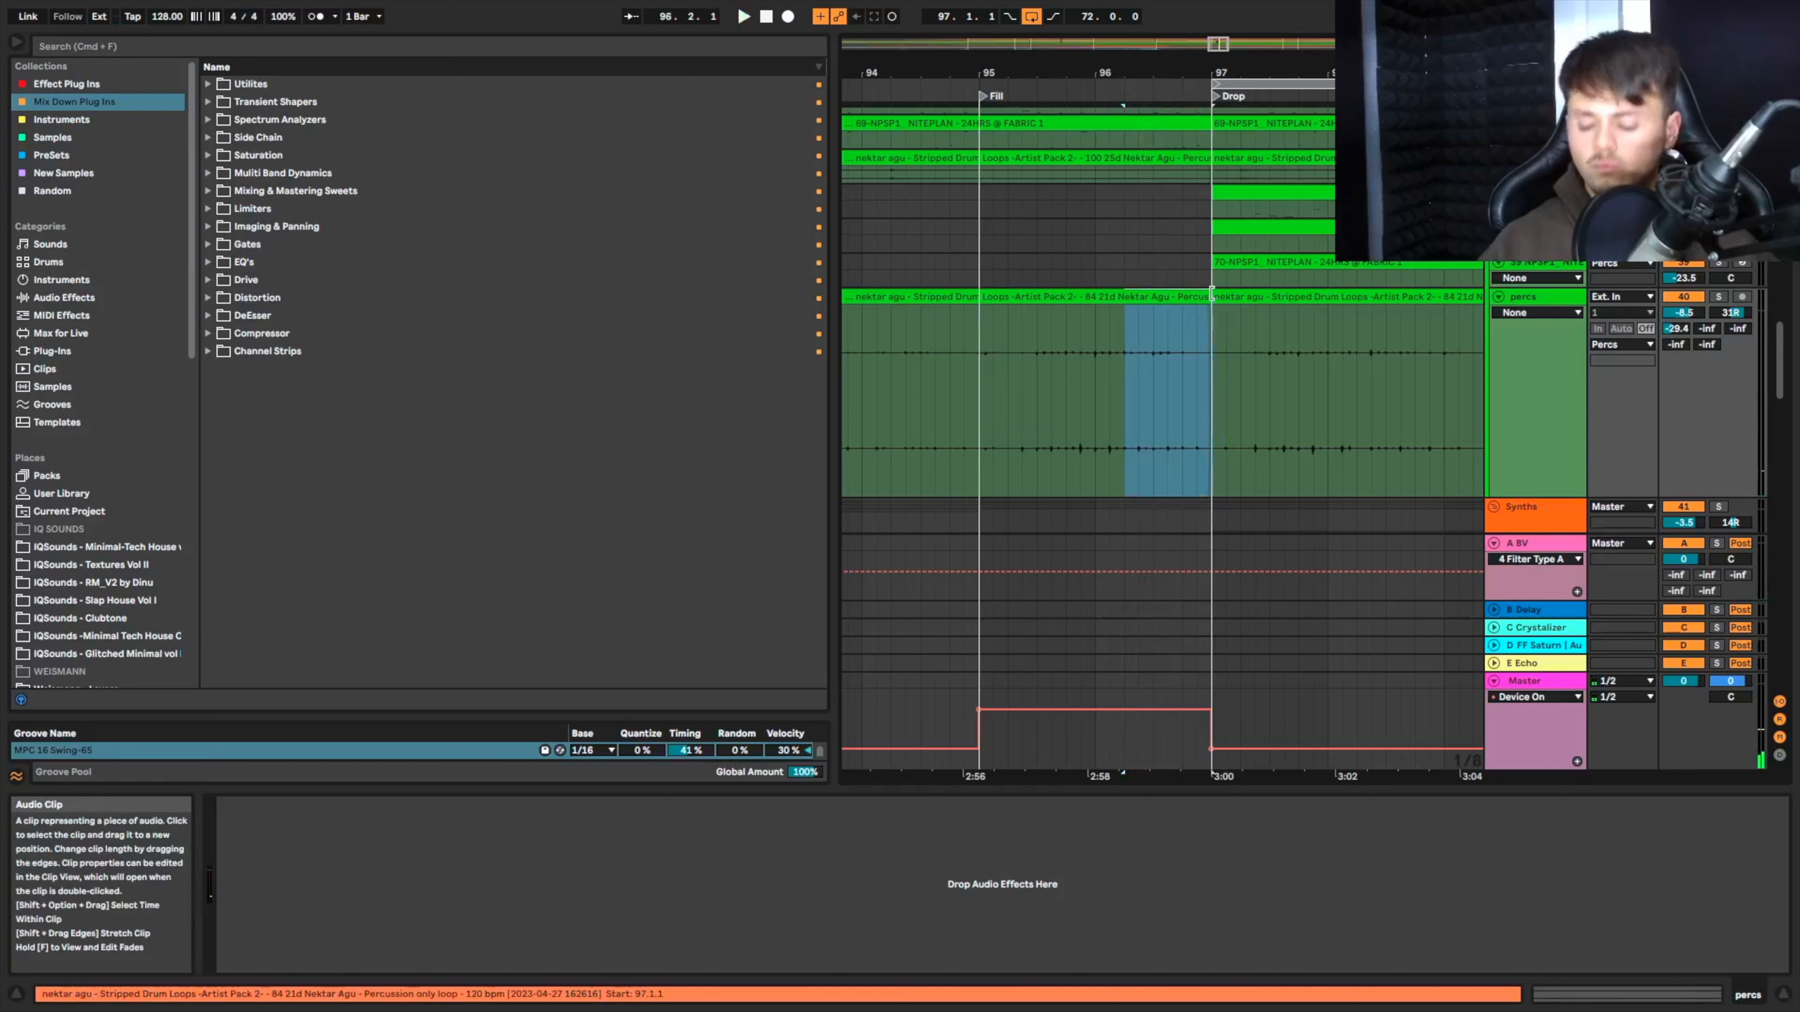
pyautogui.scroll(5, 1197, 312)
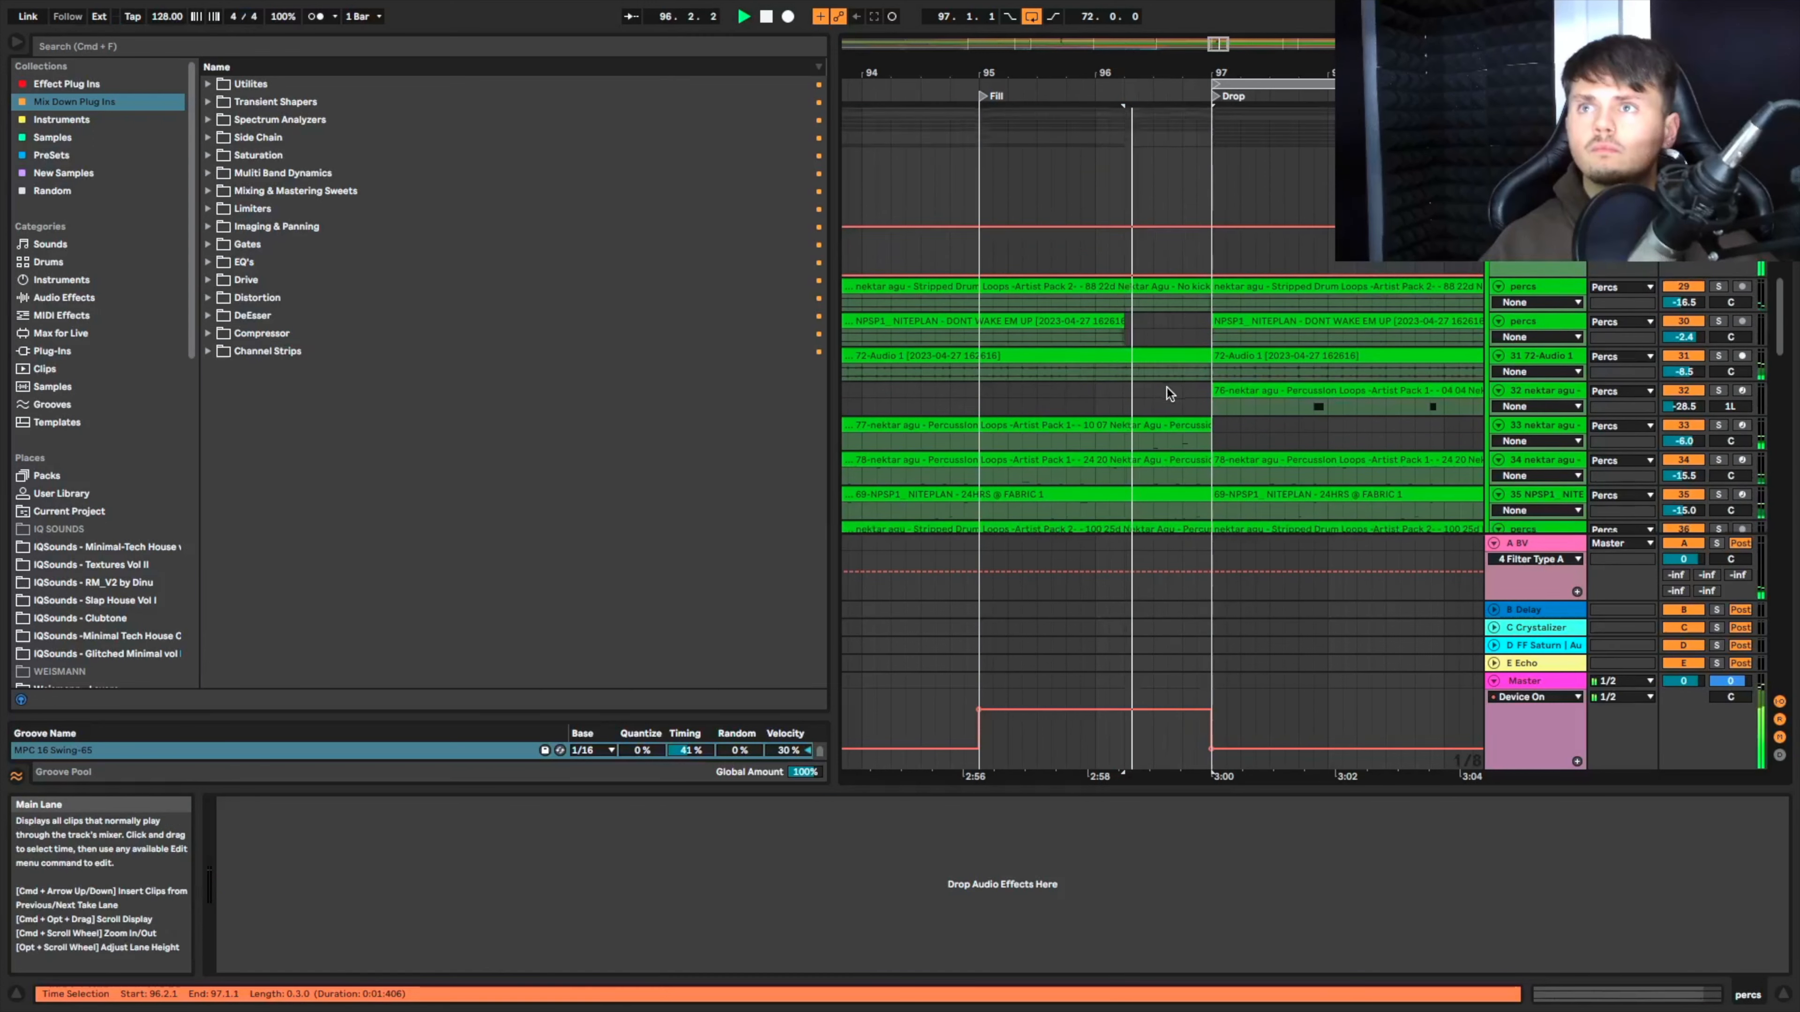
# Step: Trim the 72-Audio 1 clip to end at 96.2.1, play from 95.3, and shorten the Stripped Drum Loops clip on track 29 to 96.1.3
pyautogui.moveTo(1208, 336); pyautogui.dragTo(1126, 338)
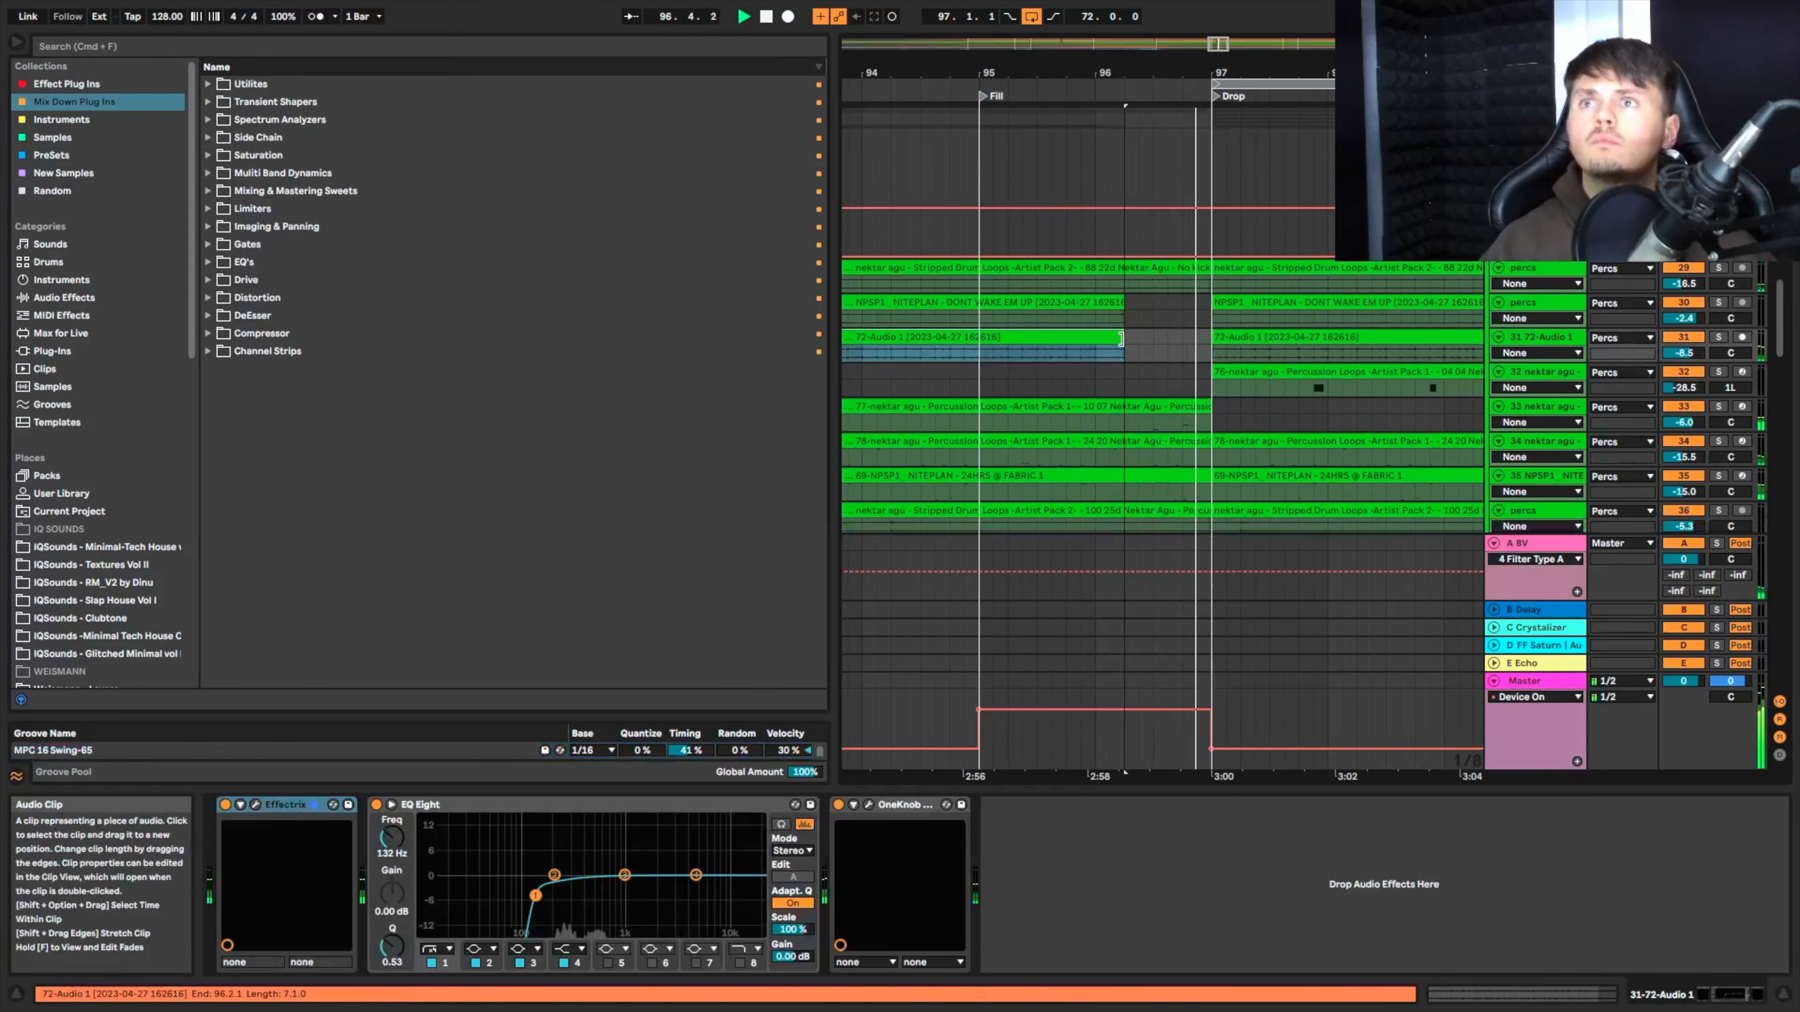
pyautogui.click(1190, 270)
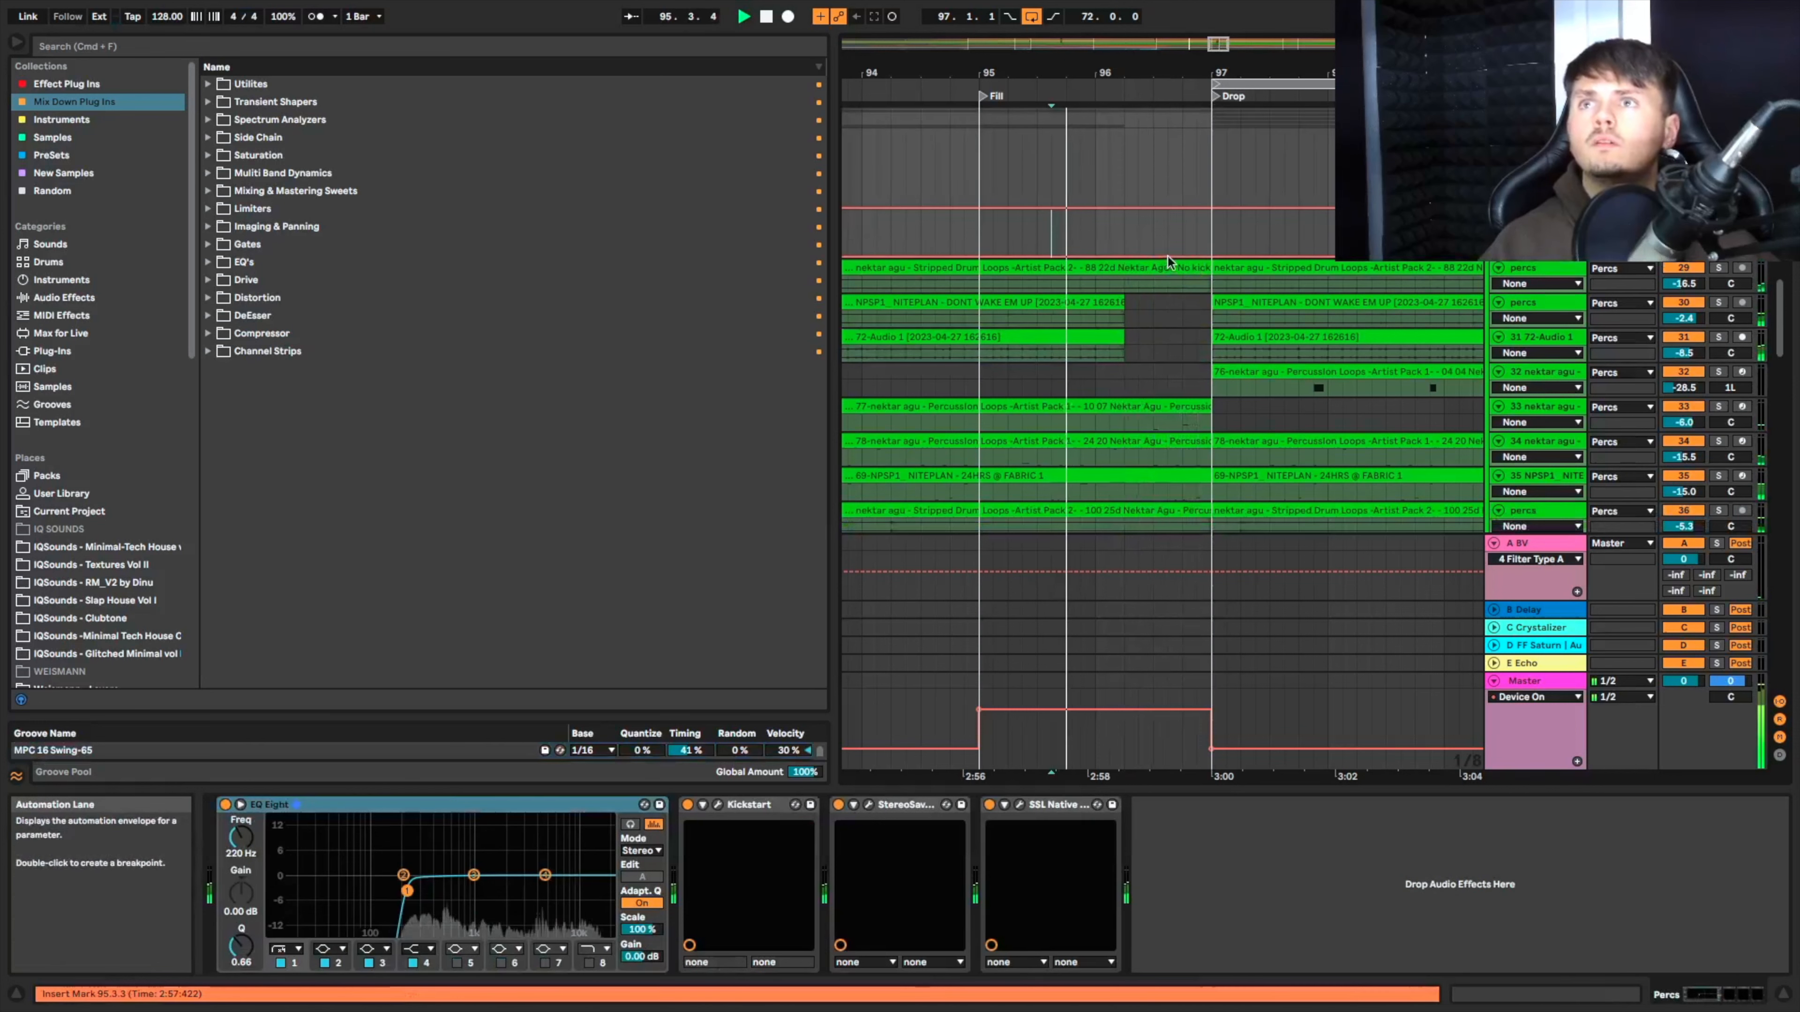
pyautogui.click(1206, 265)
pyautogui.click(1112, 276)
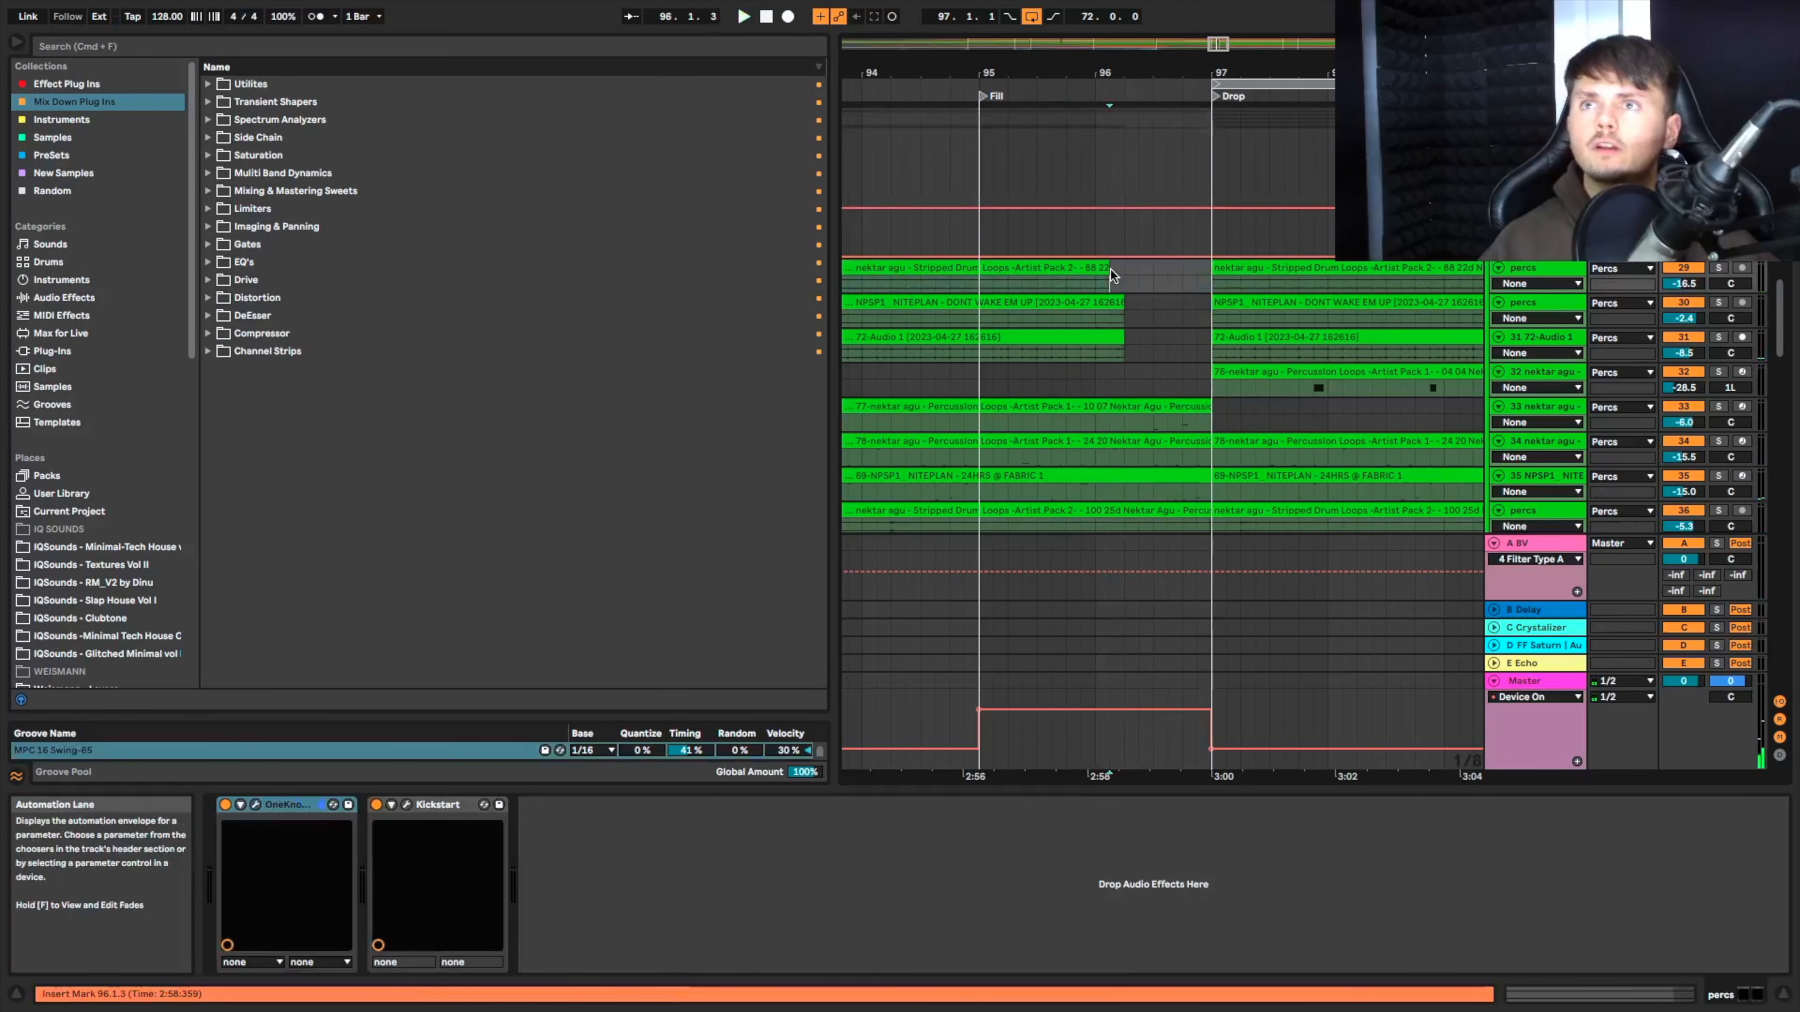
# Step: Play repeatedly from 95.4.3 to hear the percussion cut-out leading into the Drop
pyautogui.click(1085, 241)
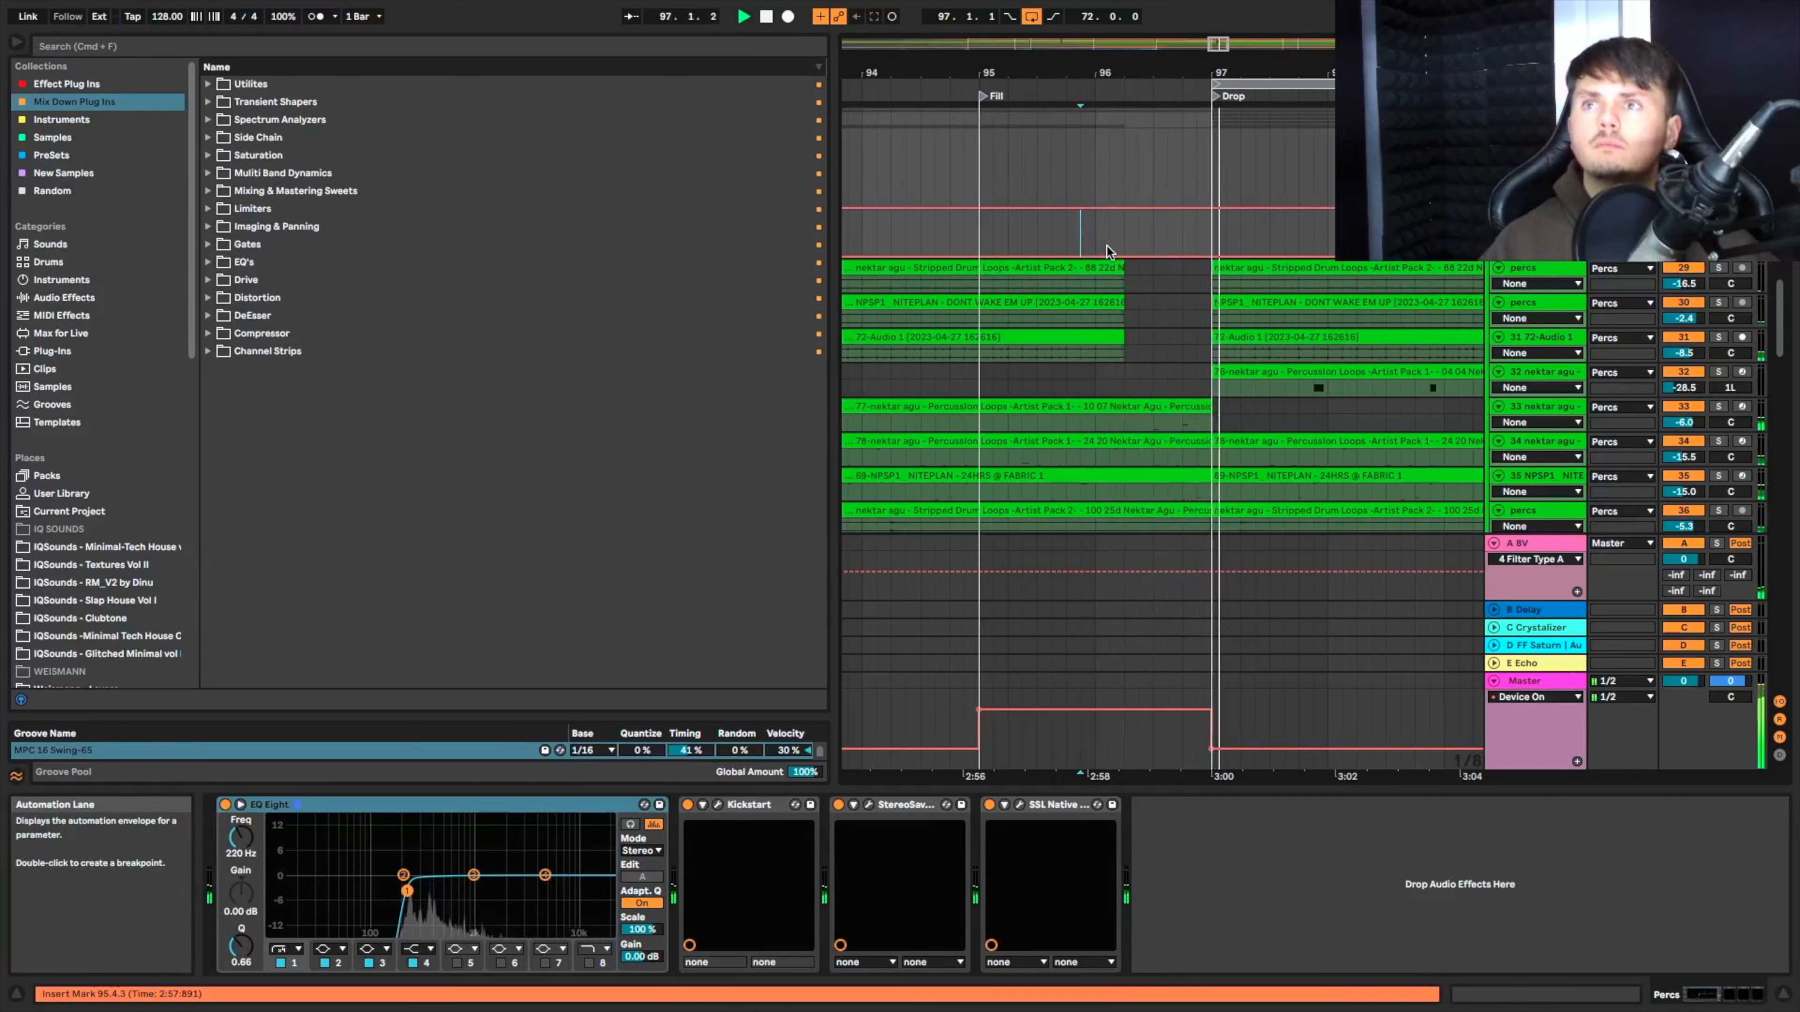
pyautogui.press('space')
pyautogui.press('space')
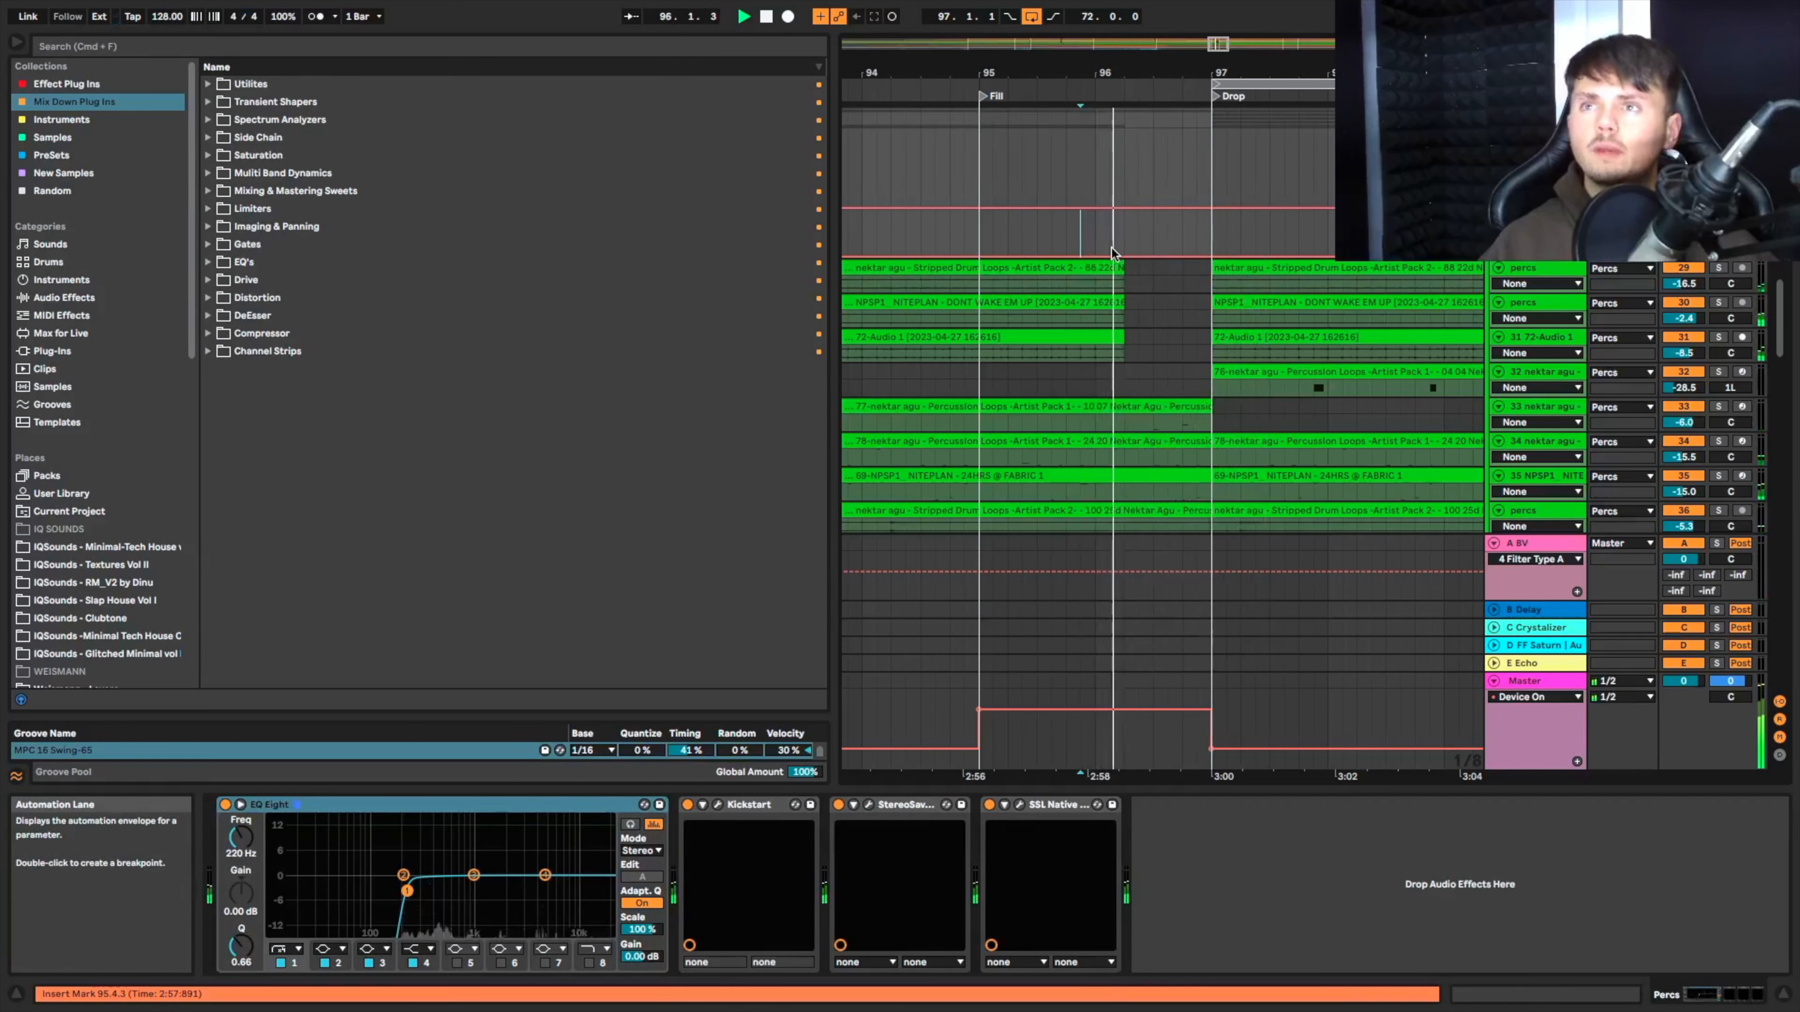
pyautogui.press('space')
pyautogui.press('space')
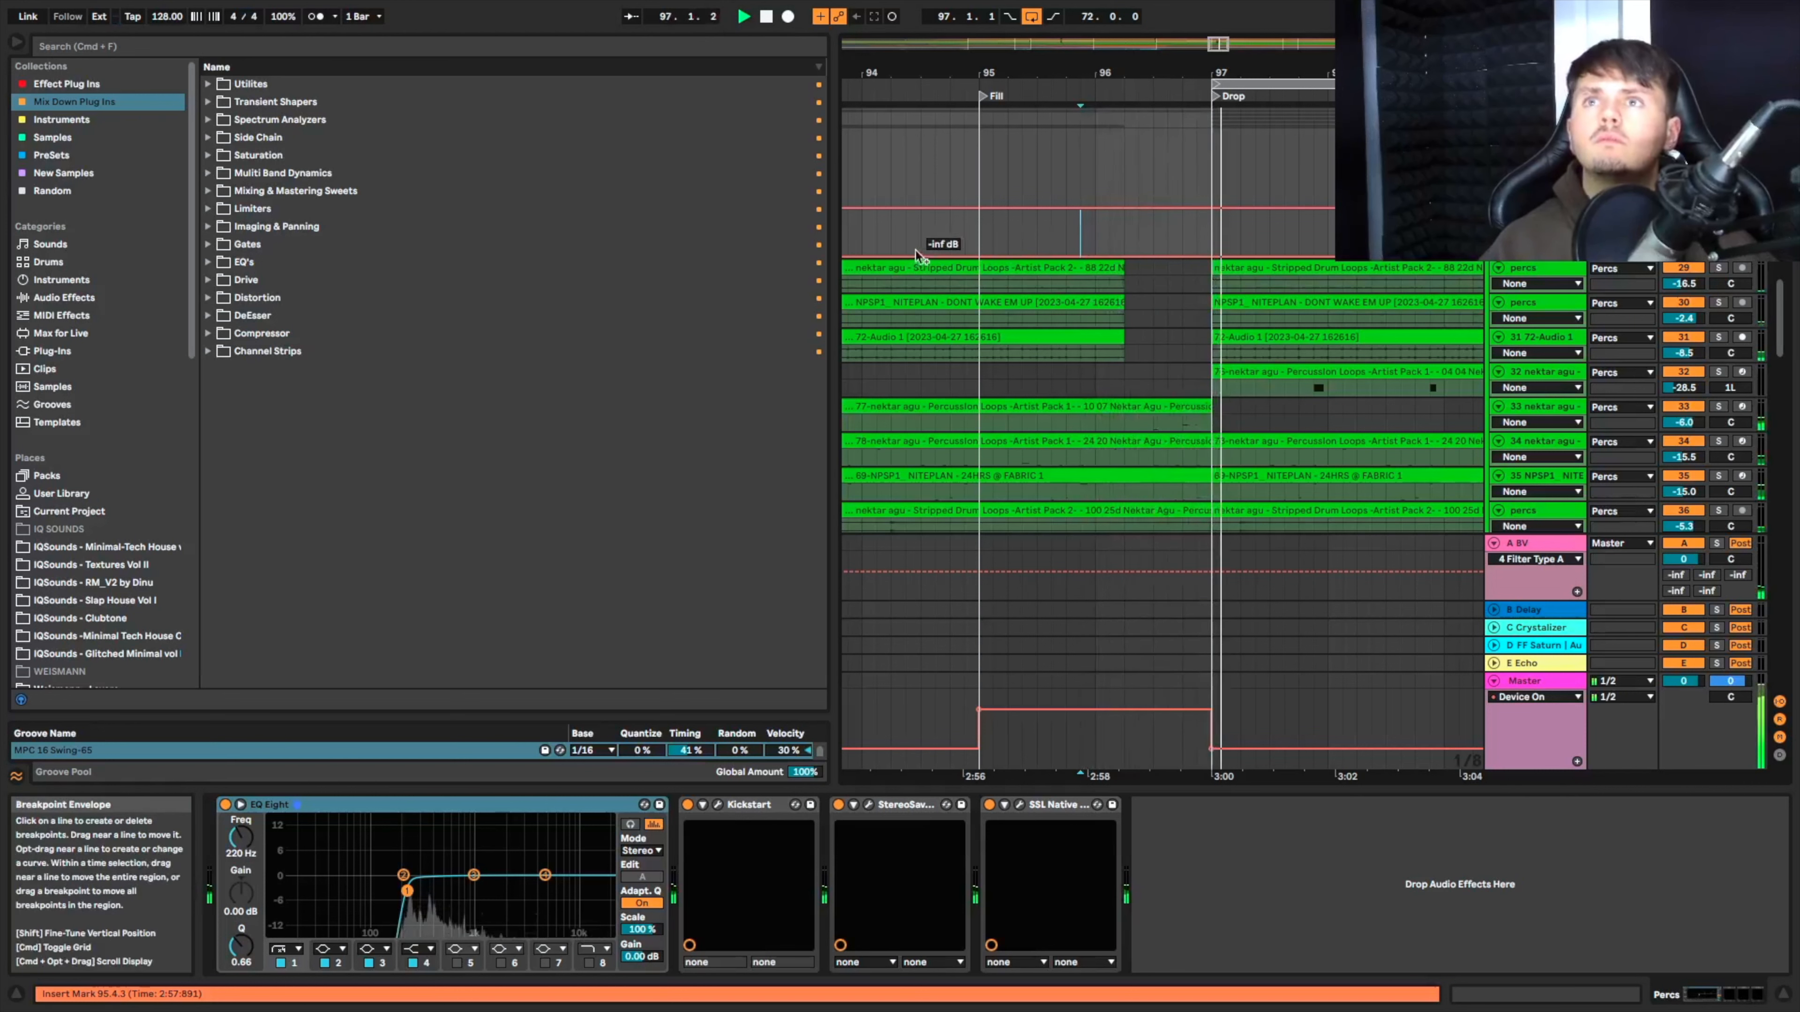
pyautogui.press('space')
# Step: Place the Womp sample on the Womp track, delete its portion from 97.1.4, and move the rest to just after bar 96
pyautogui.scroll(-8, 957, 233)
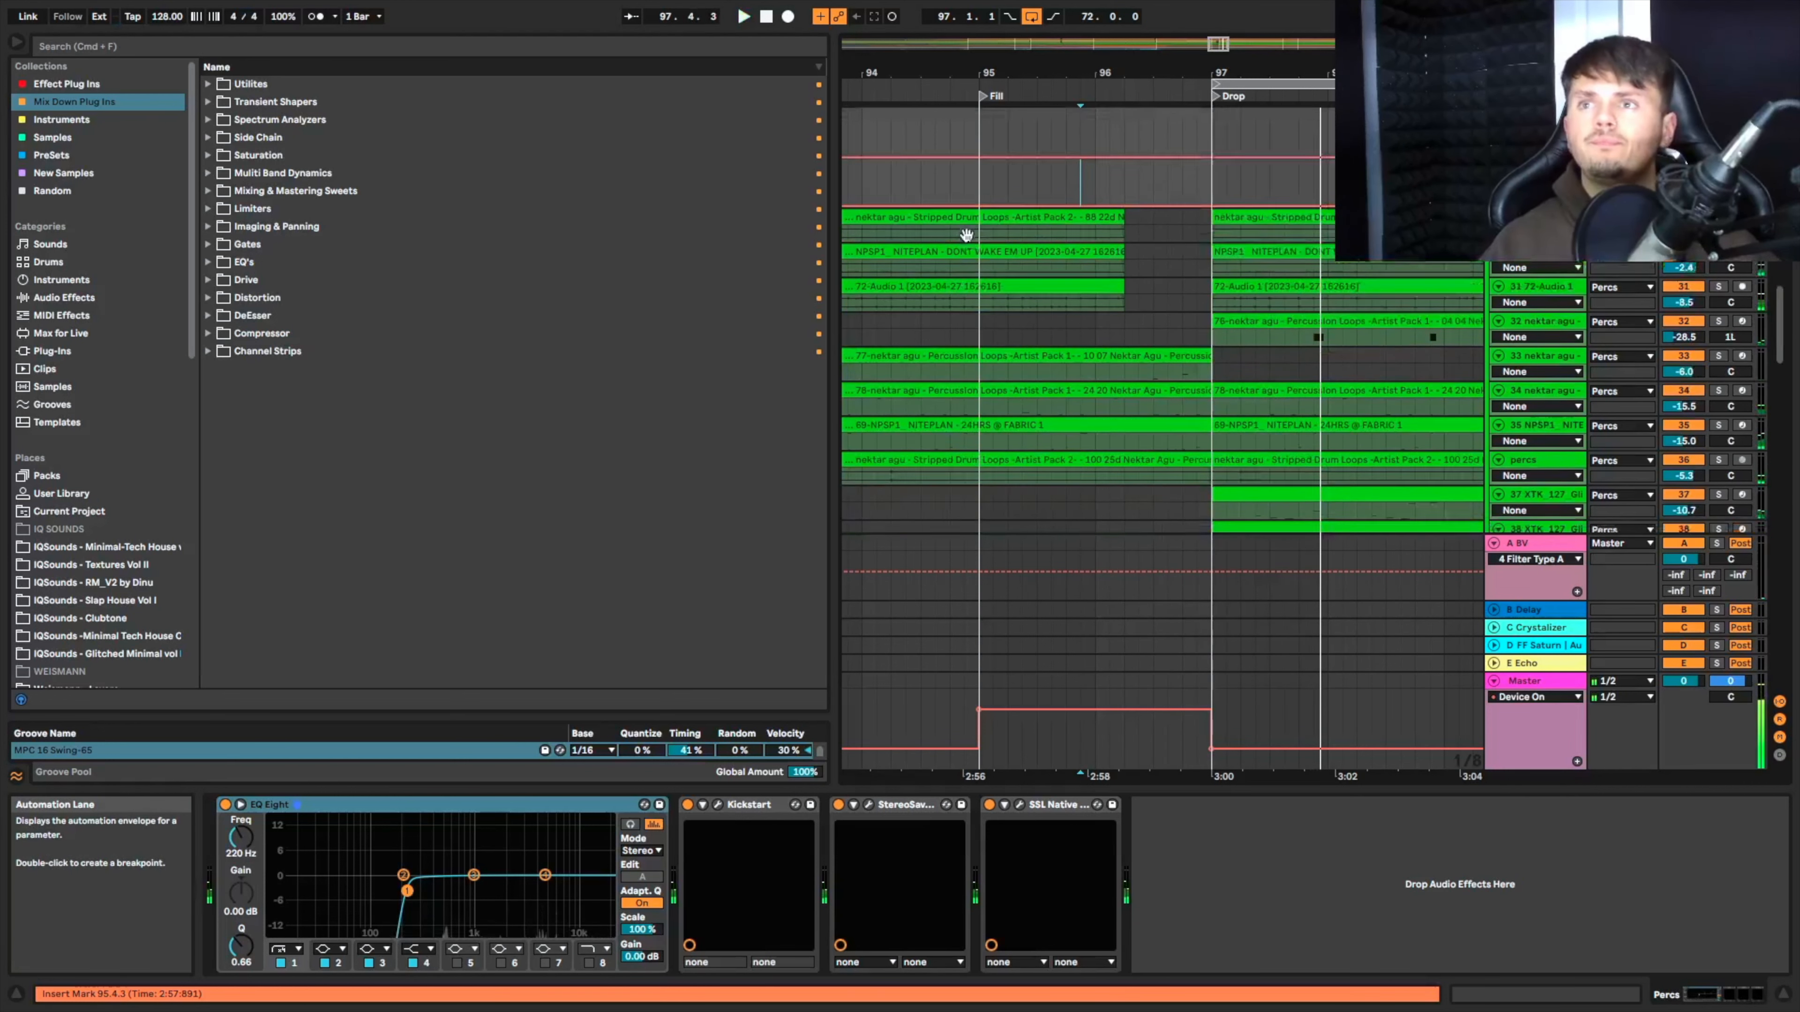
pyautogui.hscroll(-1, 966, 236)
pyautogui.scroll(-5, 973, 238)
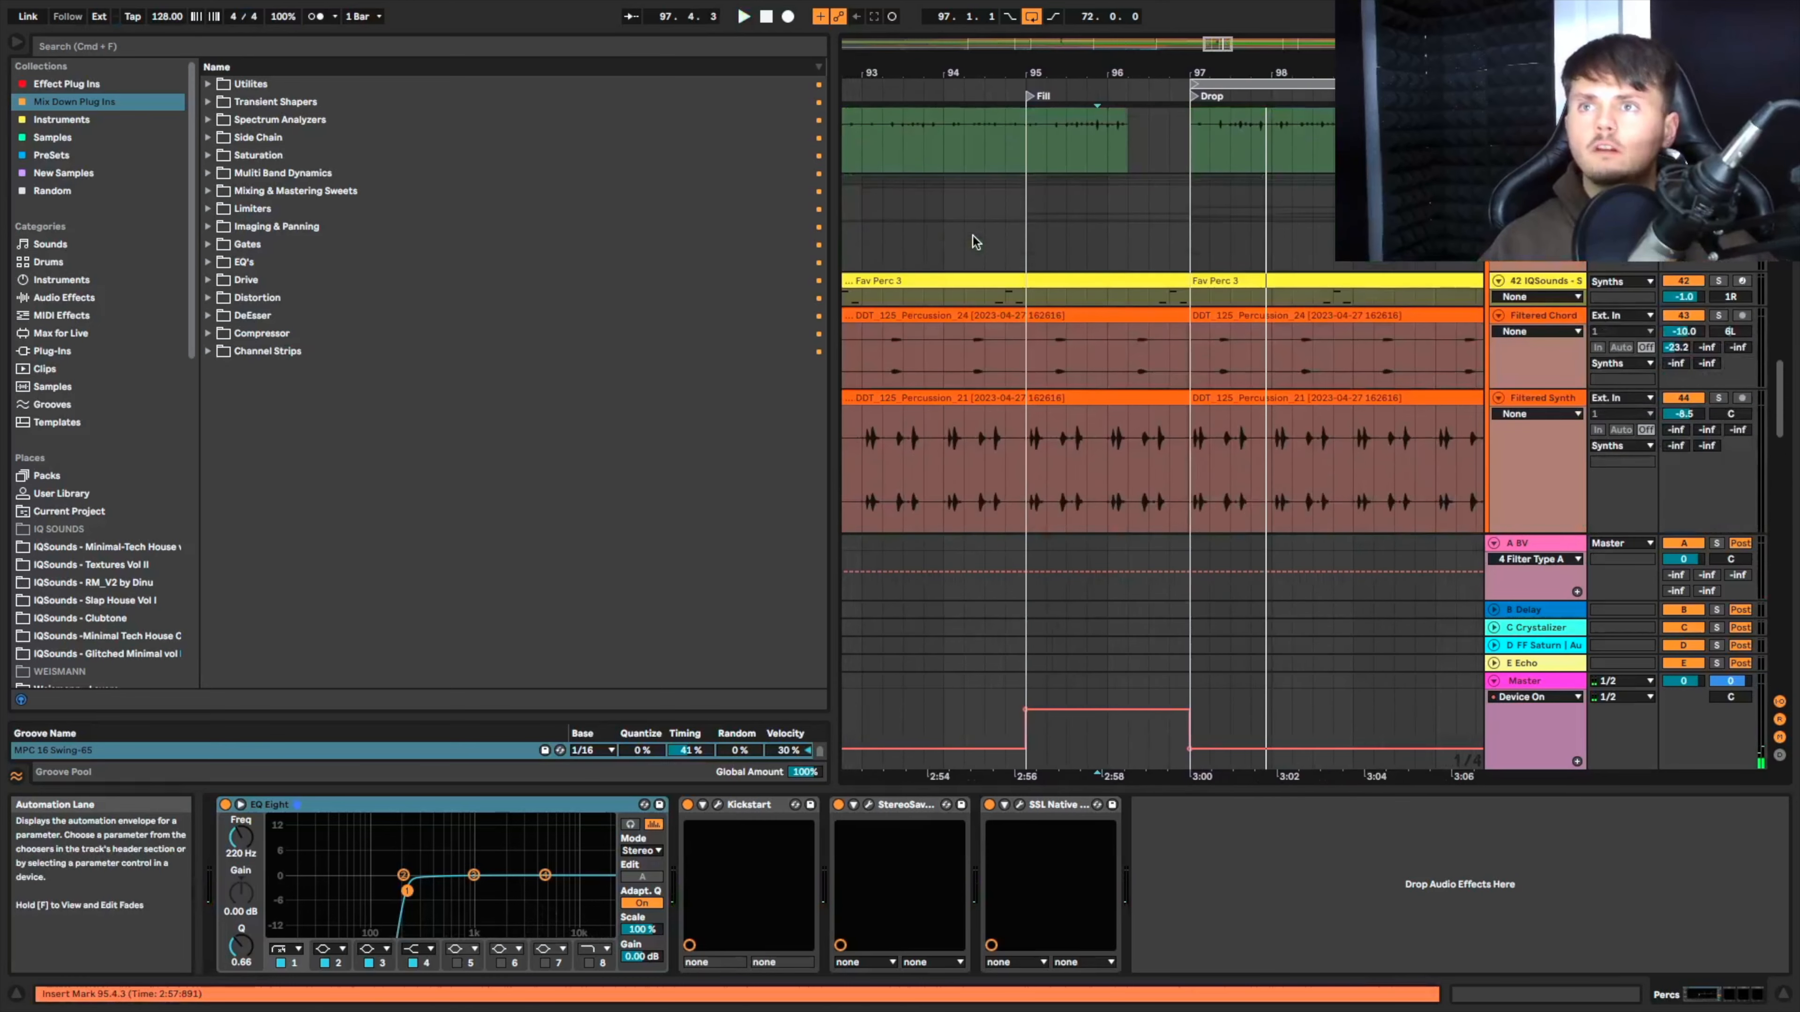
pyautogui.scroll(-10, 1002, 245)
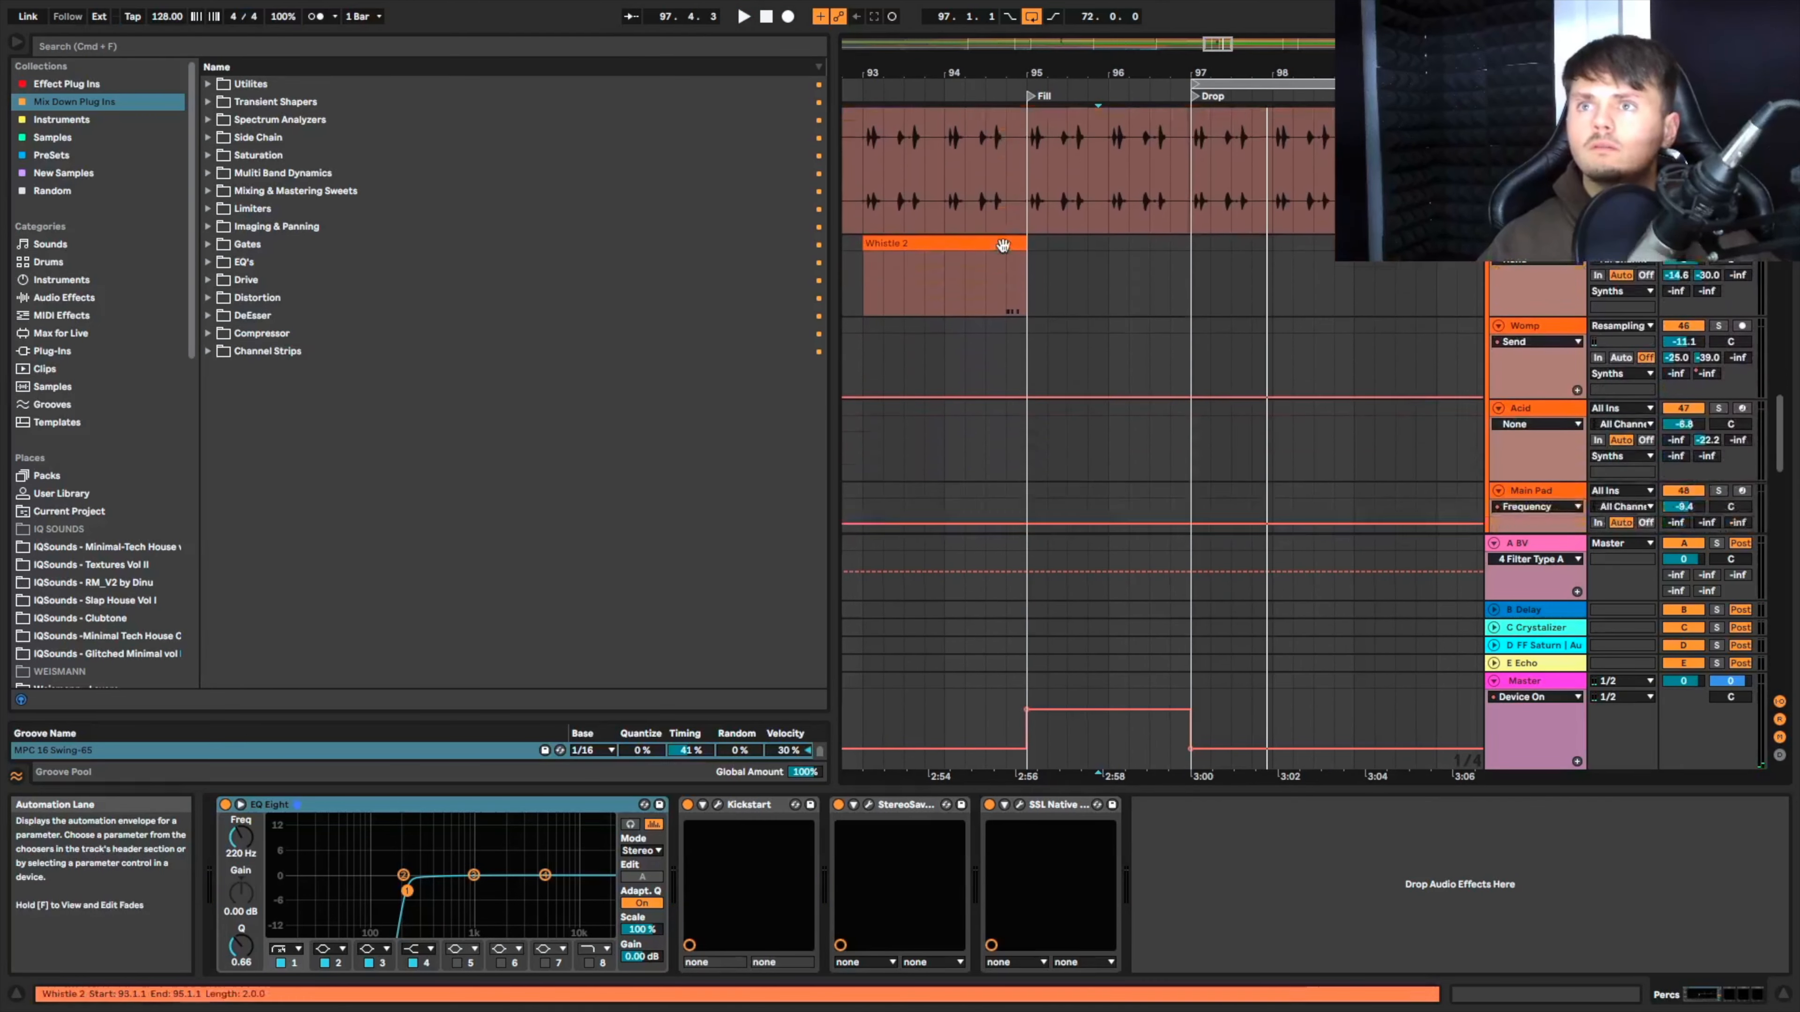
pyautogui.scroll(5, 1003, 245)
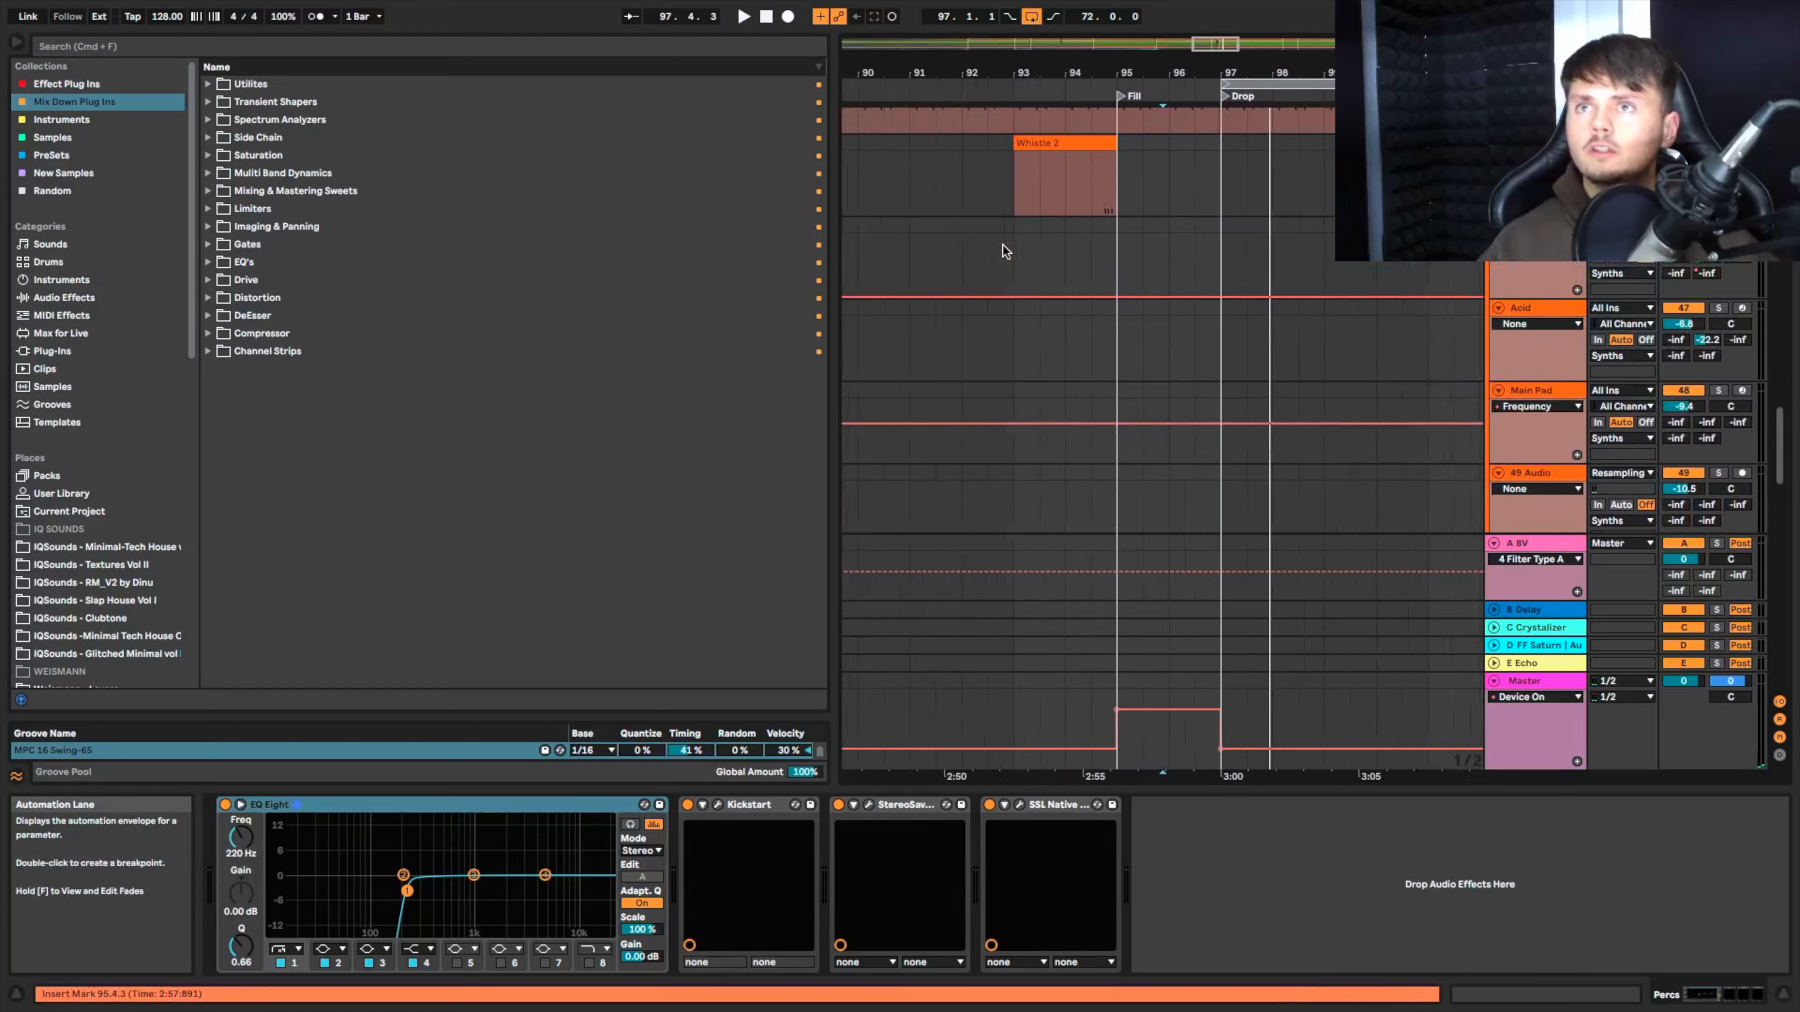
pyautogui.click(1173, 227)
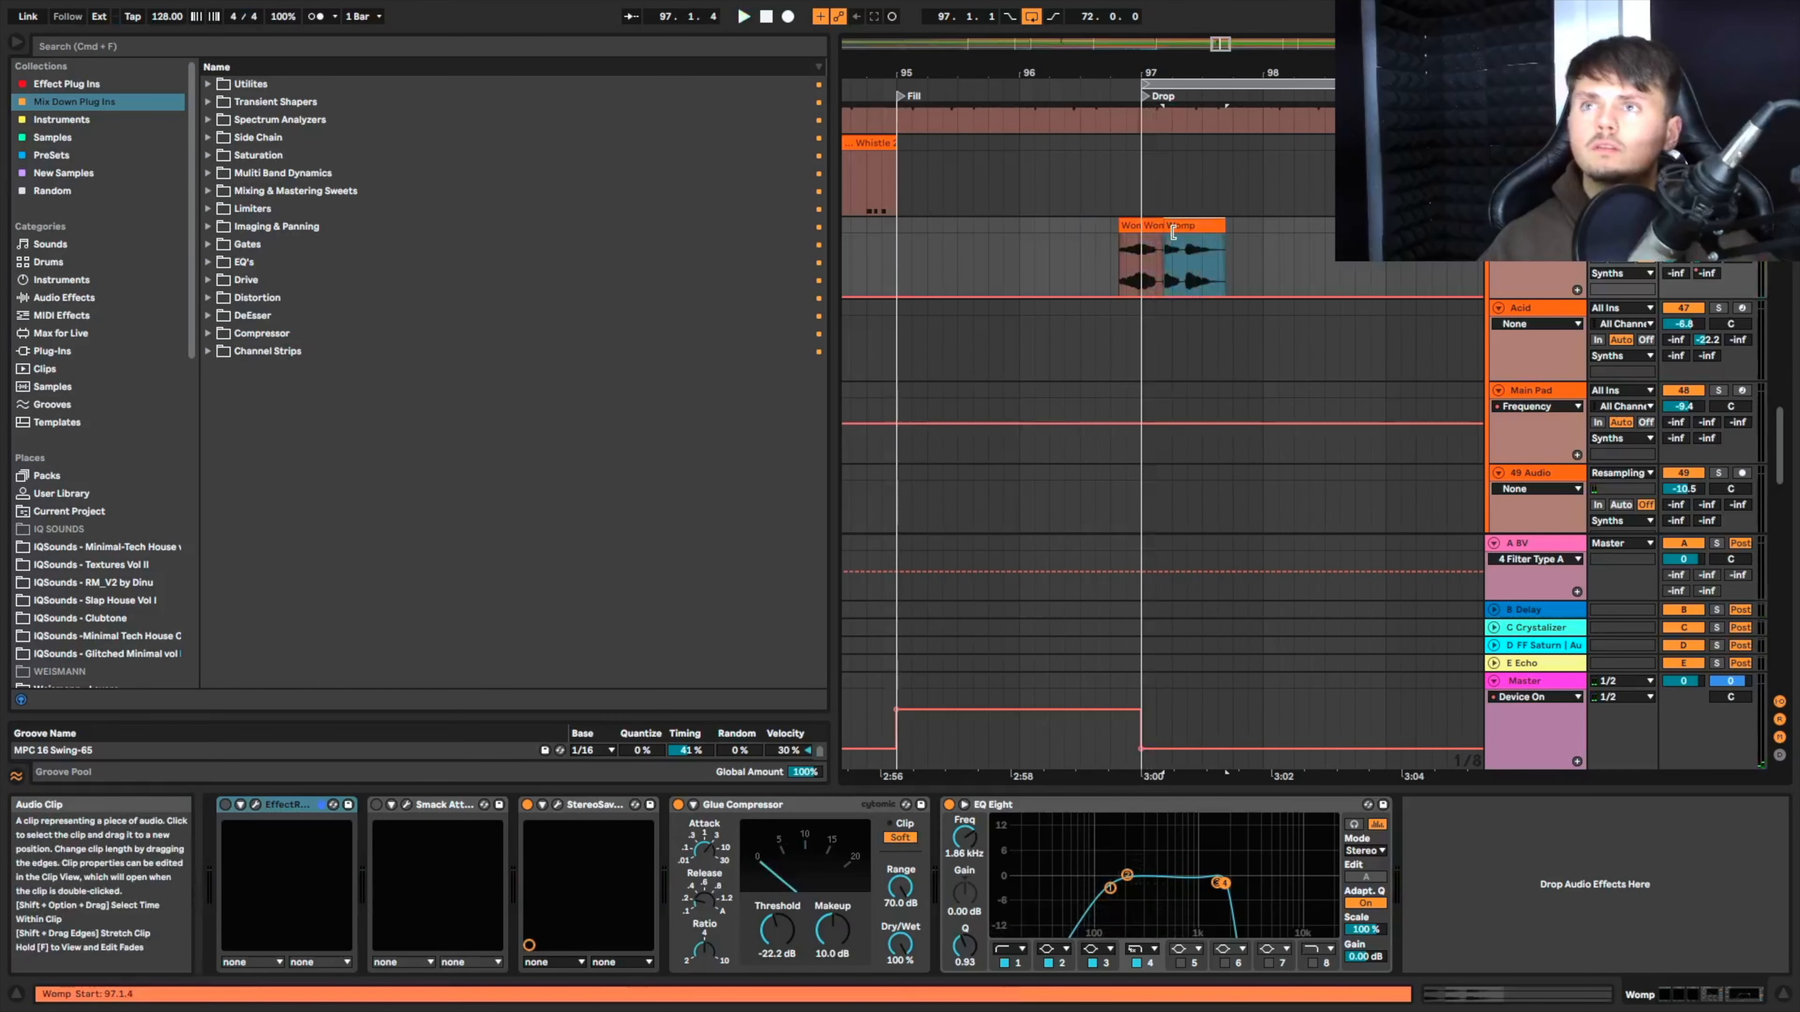
pyautogui.press('Delete')
pyautogui.moveTo(1109, 249); pyautogui.dragTo(1047, 244)
pyautogui.press('space')
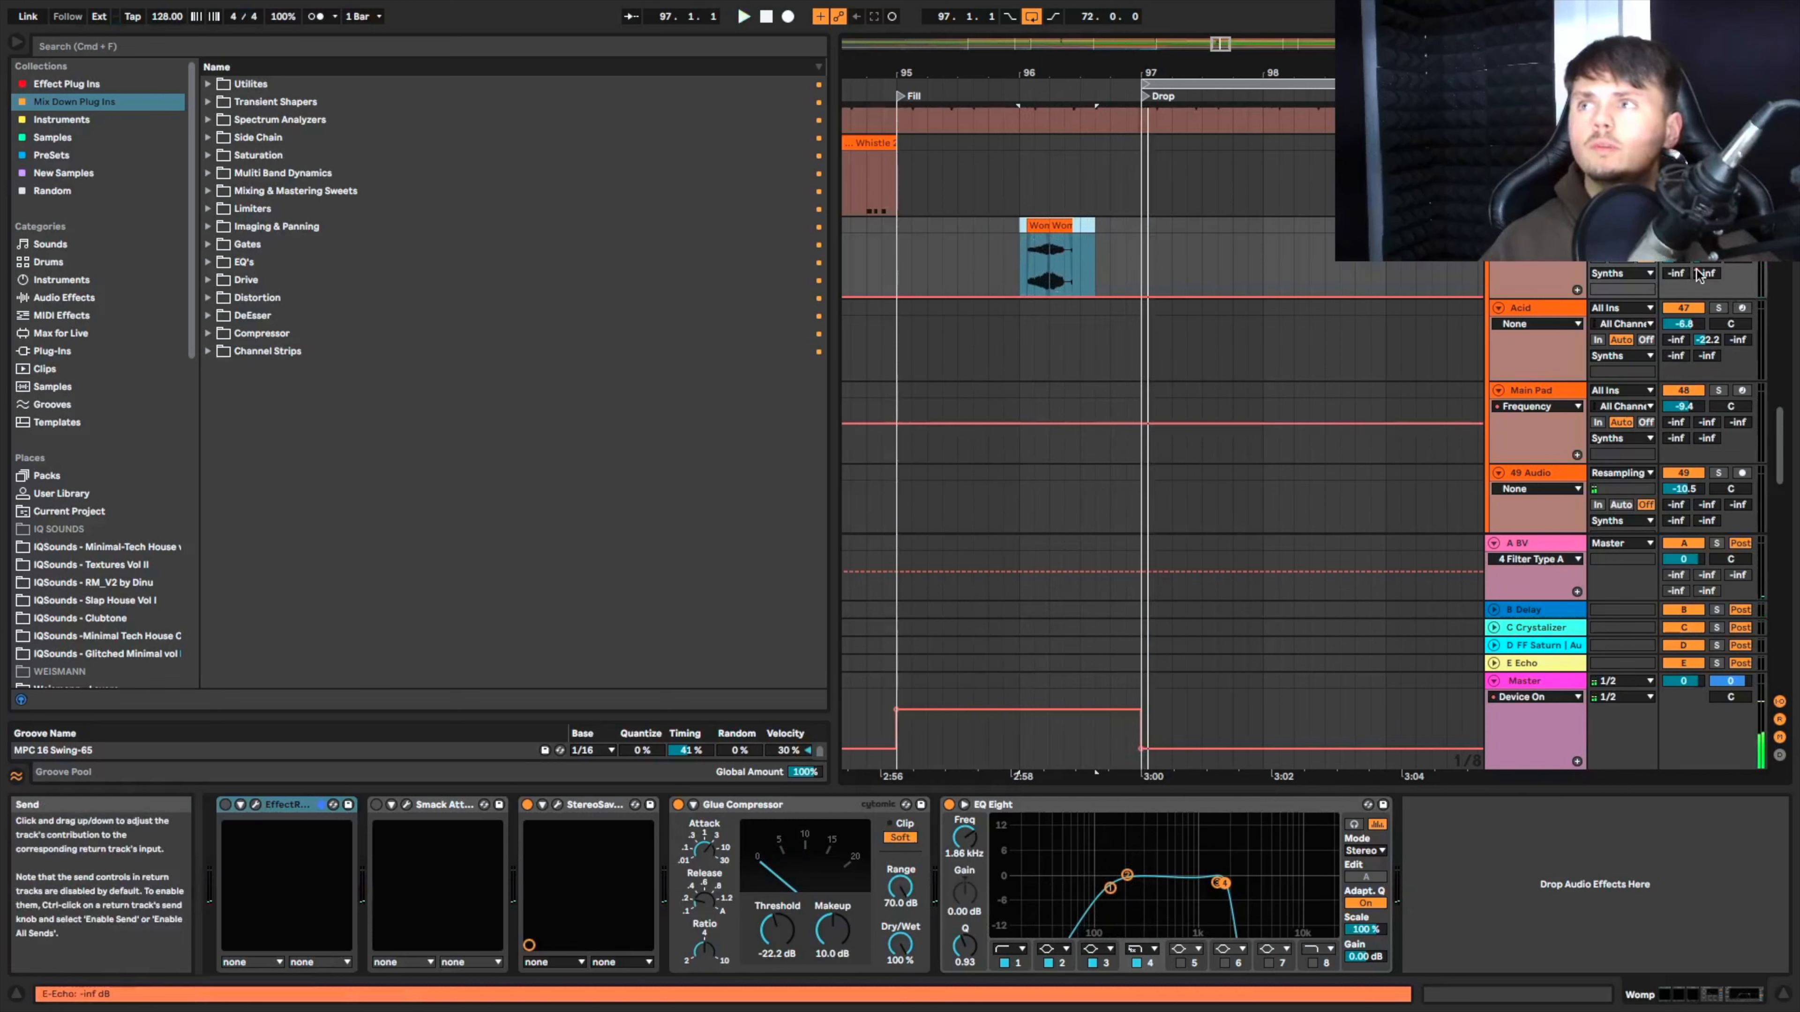
# Step: Show the Womp track's Echo send automation, raise it to -11.3 dB from the second Womp hit, and drop it back to -inf at bar 97
pyautogui.rightClick(1708, 274)
pyautogui.click(1654, 316)
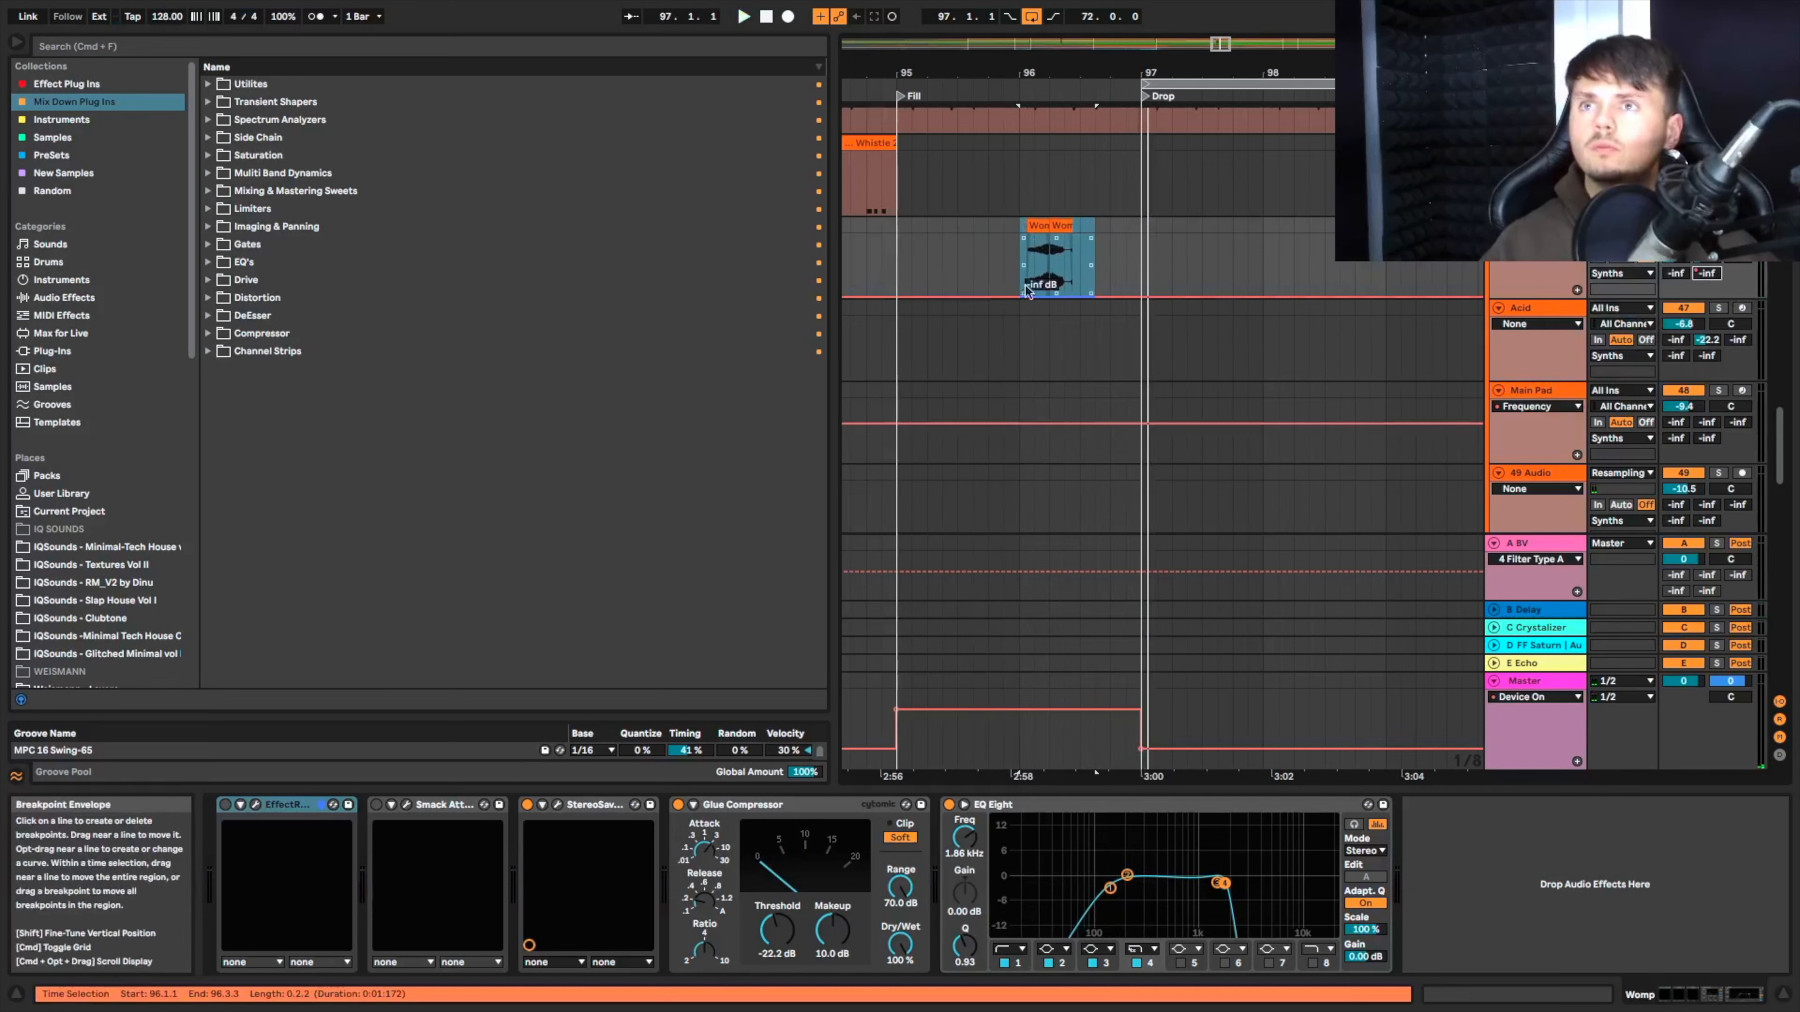
pyautogui.click(1049, 298)
pyautogui.press('space')
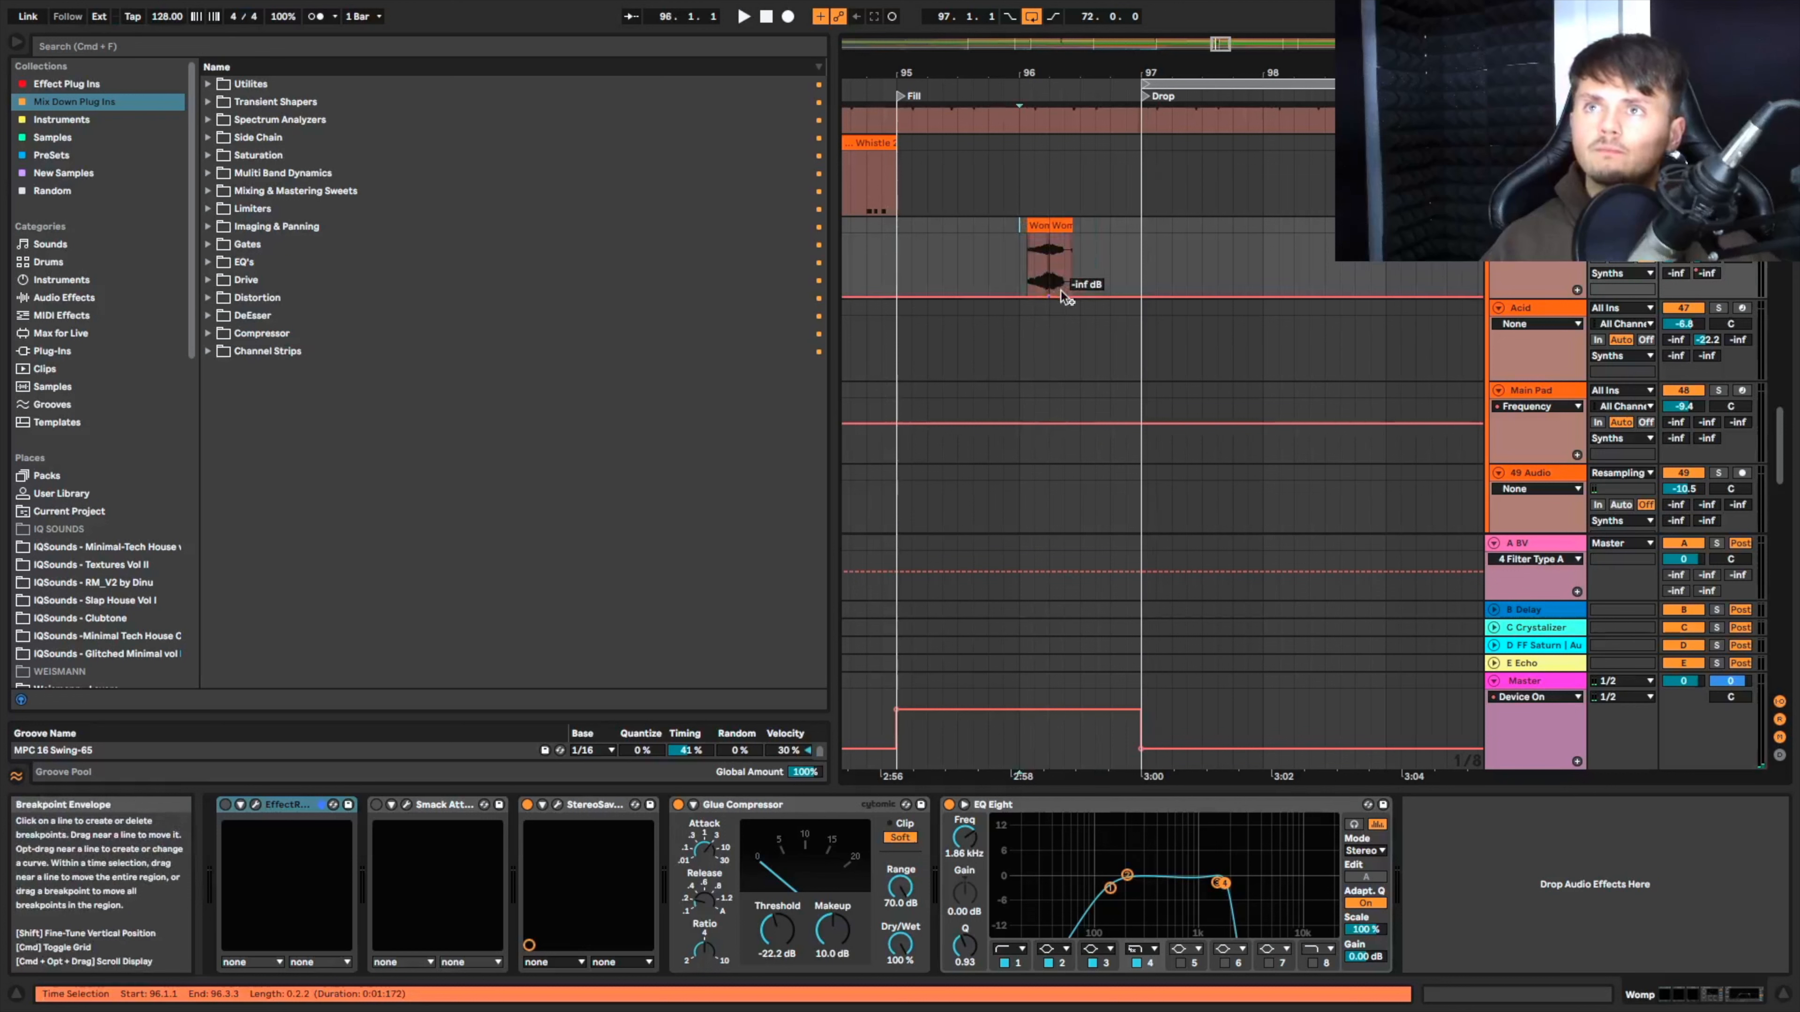
pyautogui.press('space')
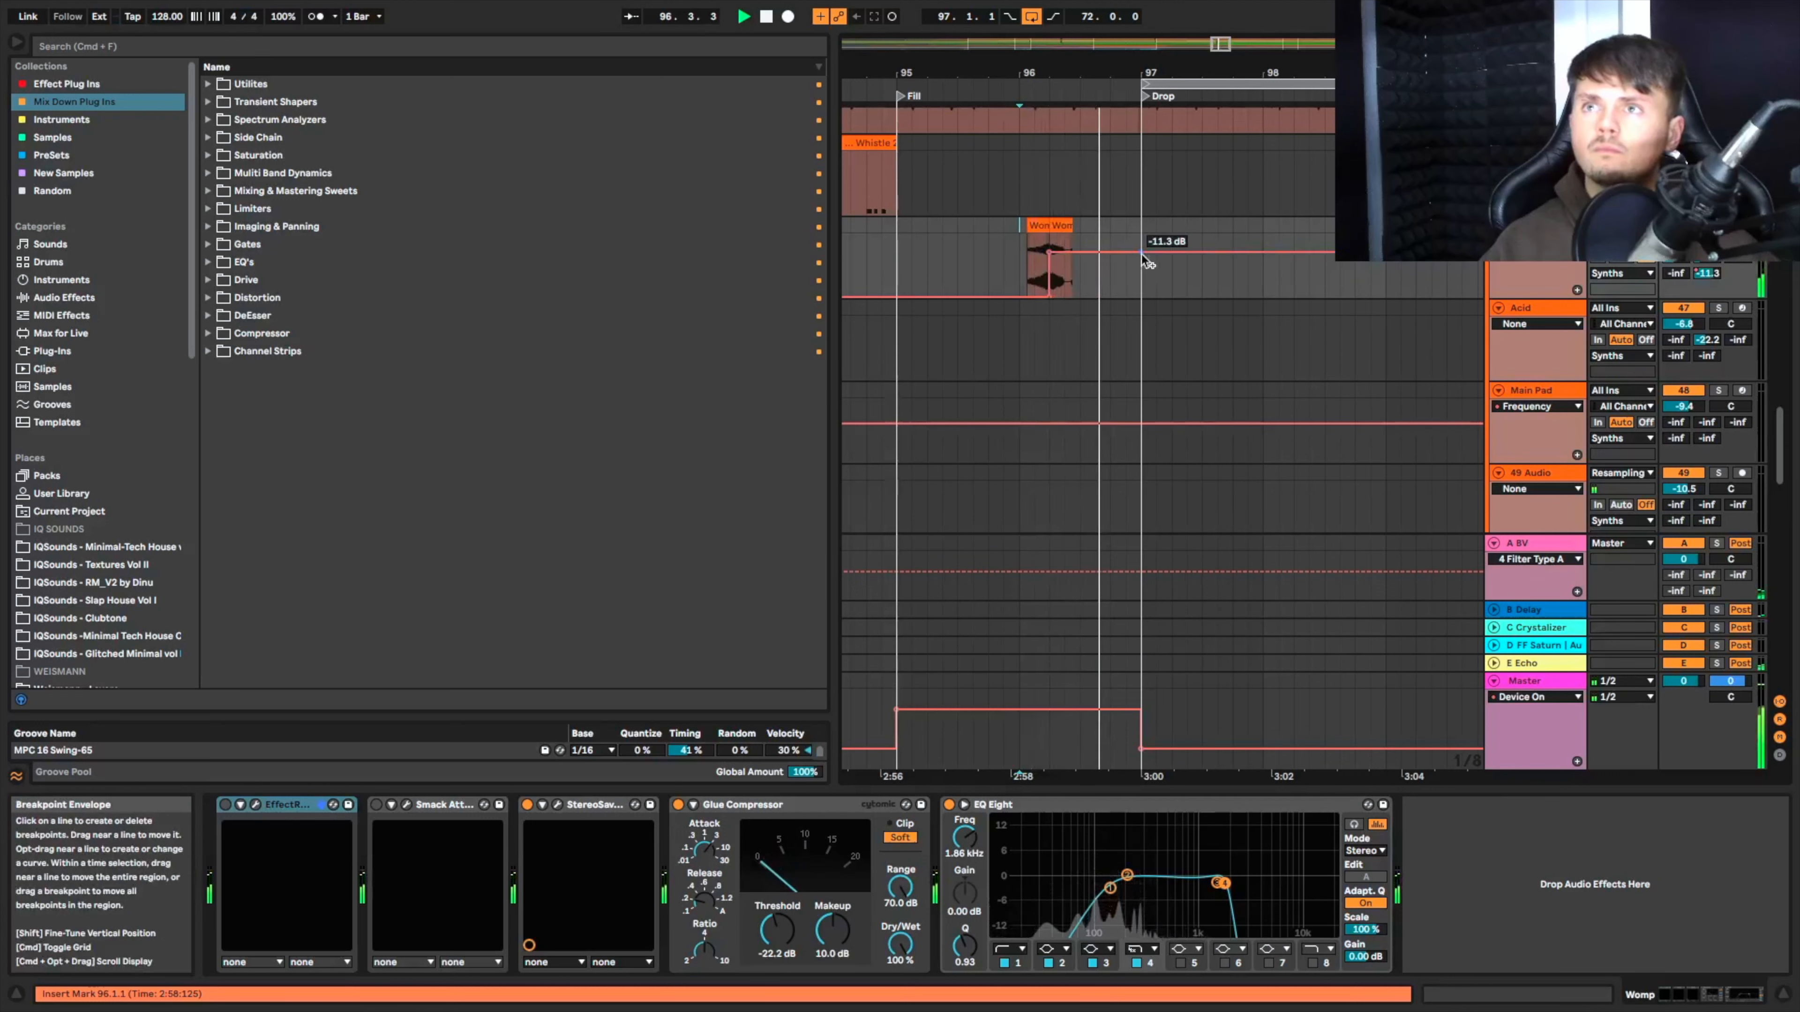
pyautogui.moveTo(1148, 263); pyautogui.dragTo(1146, 305)
pyautogui.press('space')
pyautogui.press('space')
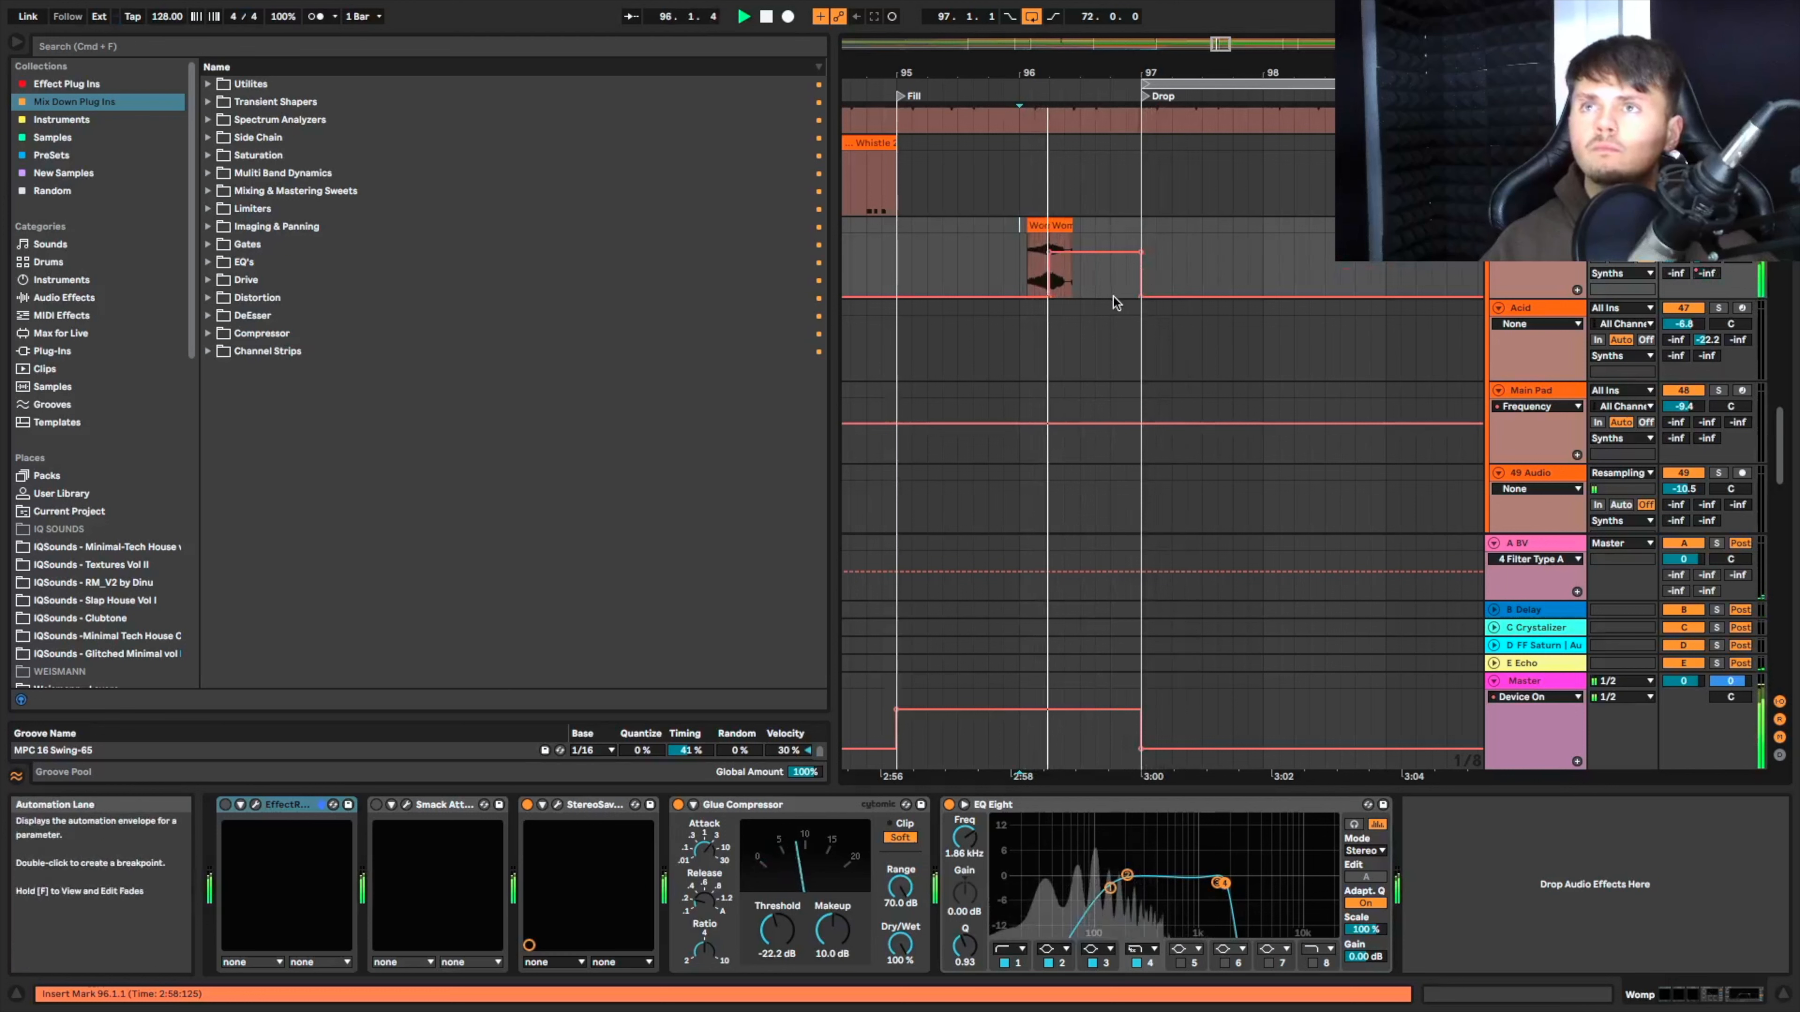
pyautogui.press('space')
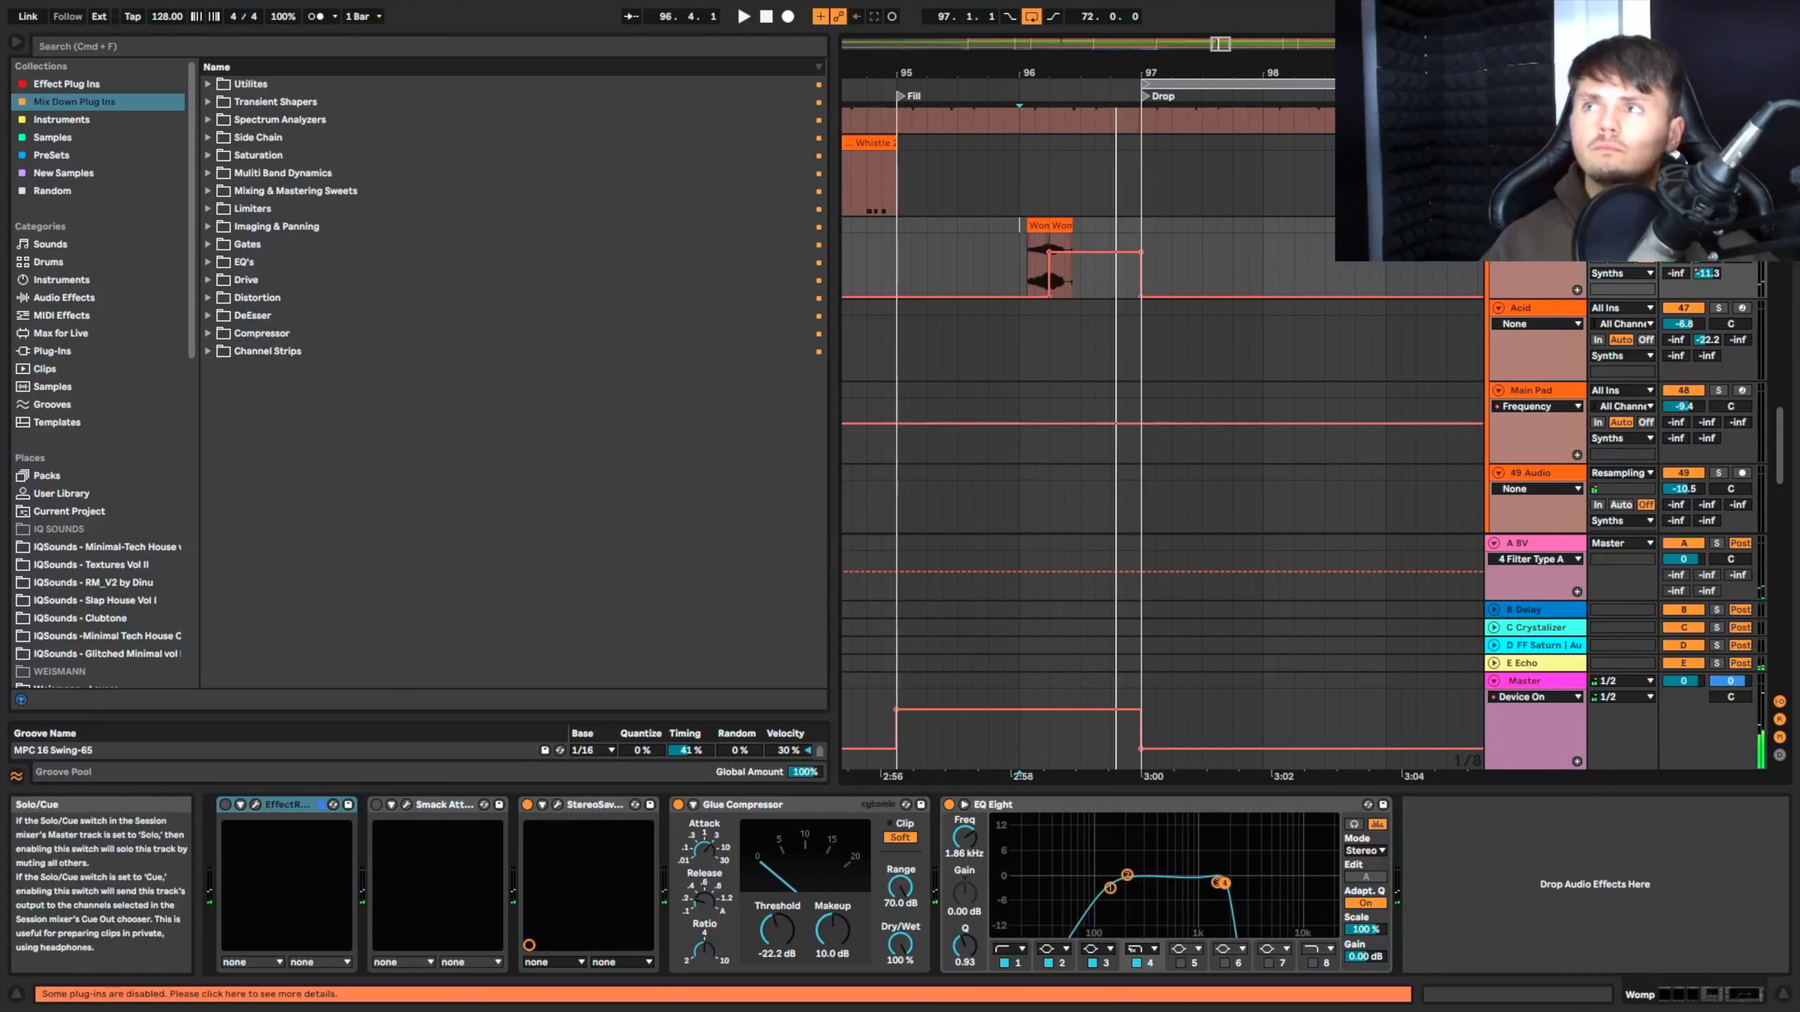
# Step: Turn the Womp track's Echo send automation into a ramp up to the Drop and move the Womp clips to start at 95.4.2
pyautogui.press('space')
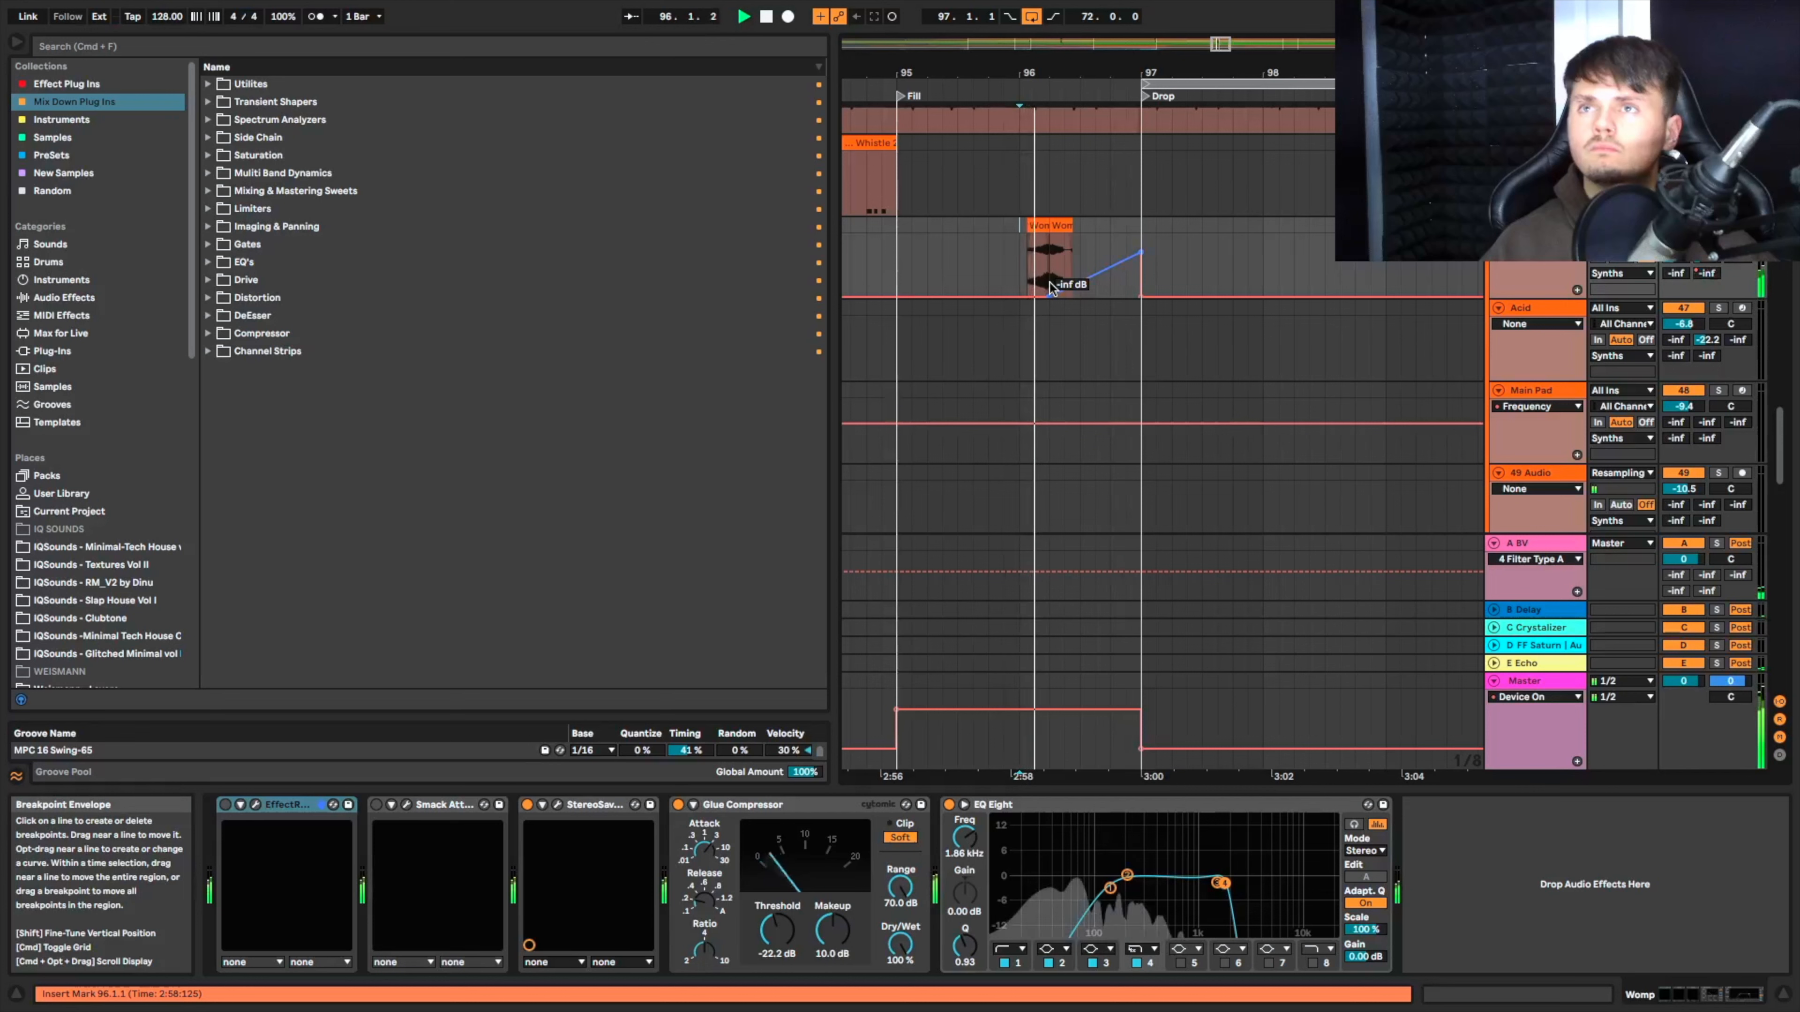
pyautogui.scroll(2, 1050, 293)
pyautogui.scroll(2, 1052, 286)
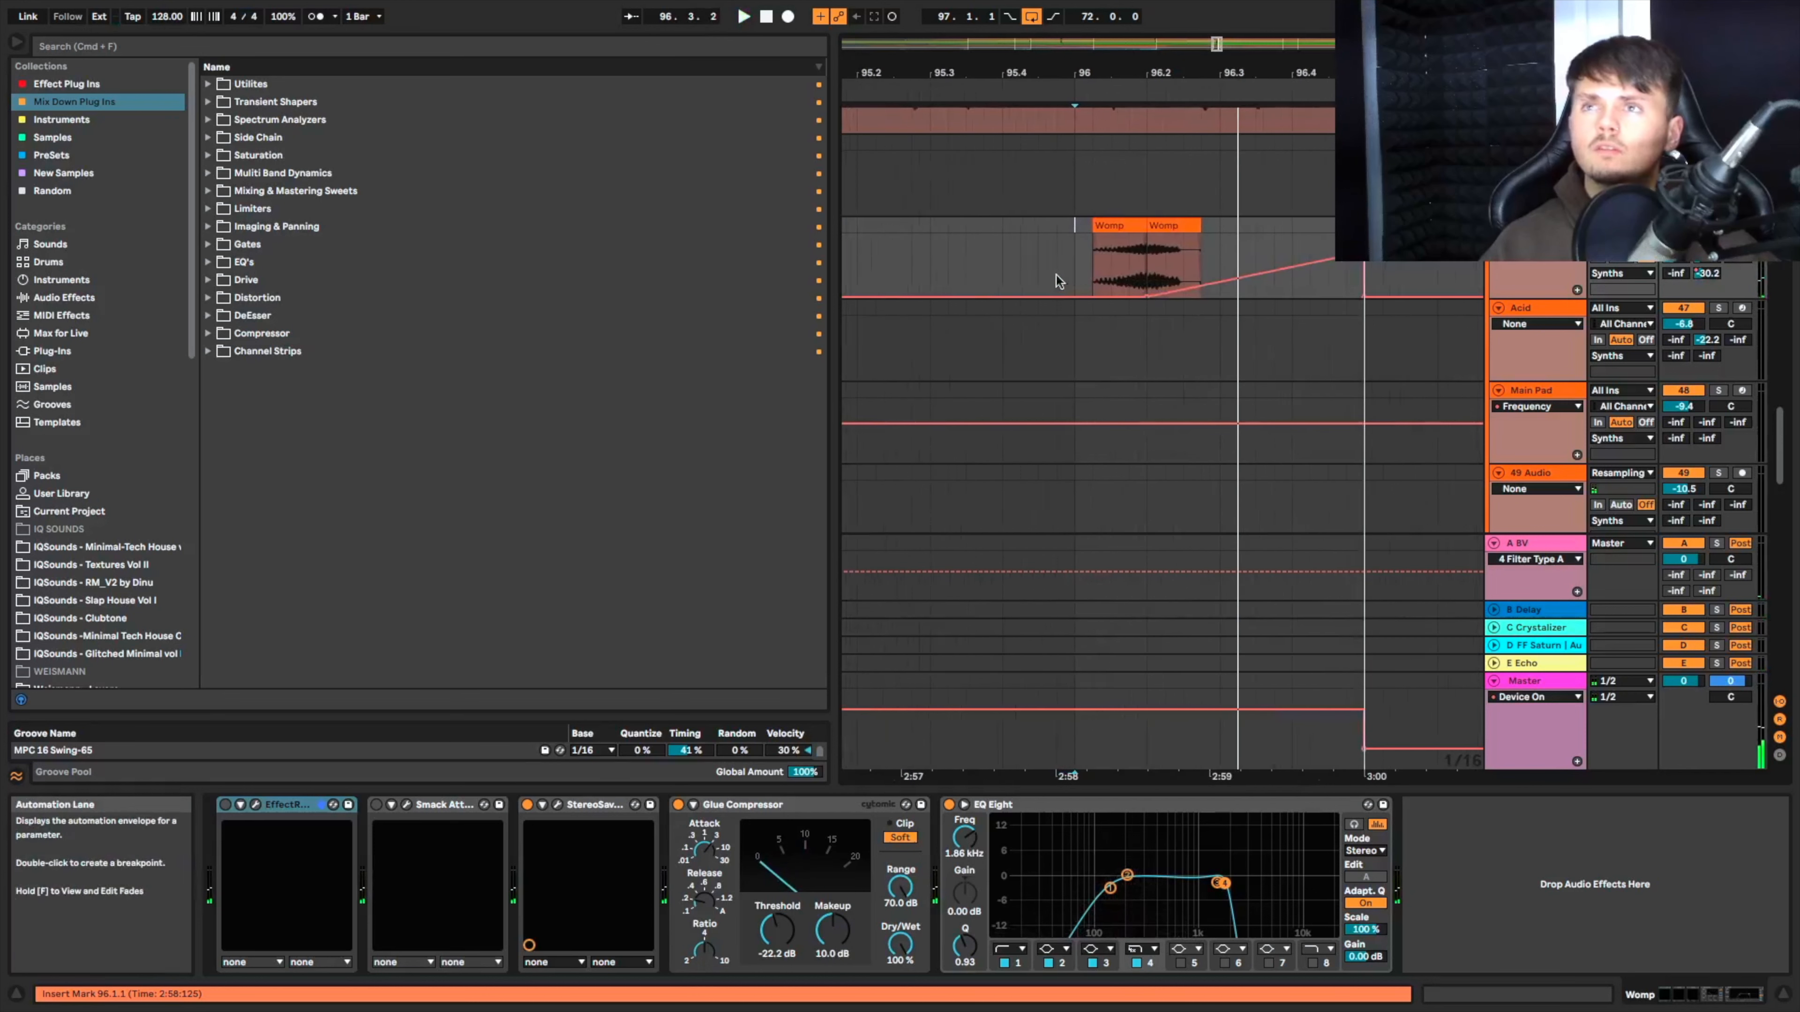
pyautogui.press('space')
pyautogui.moveTo(1093, 269)
pyautogui.mouseDown()
pyautogui.moveTo(1203, 238)
pyautogui.moveTo(1113, 252)
pyautogui.mouseUp()
pyautogui.press('space')
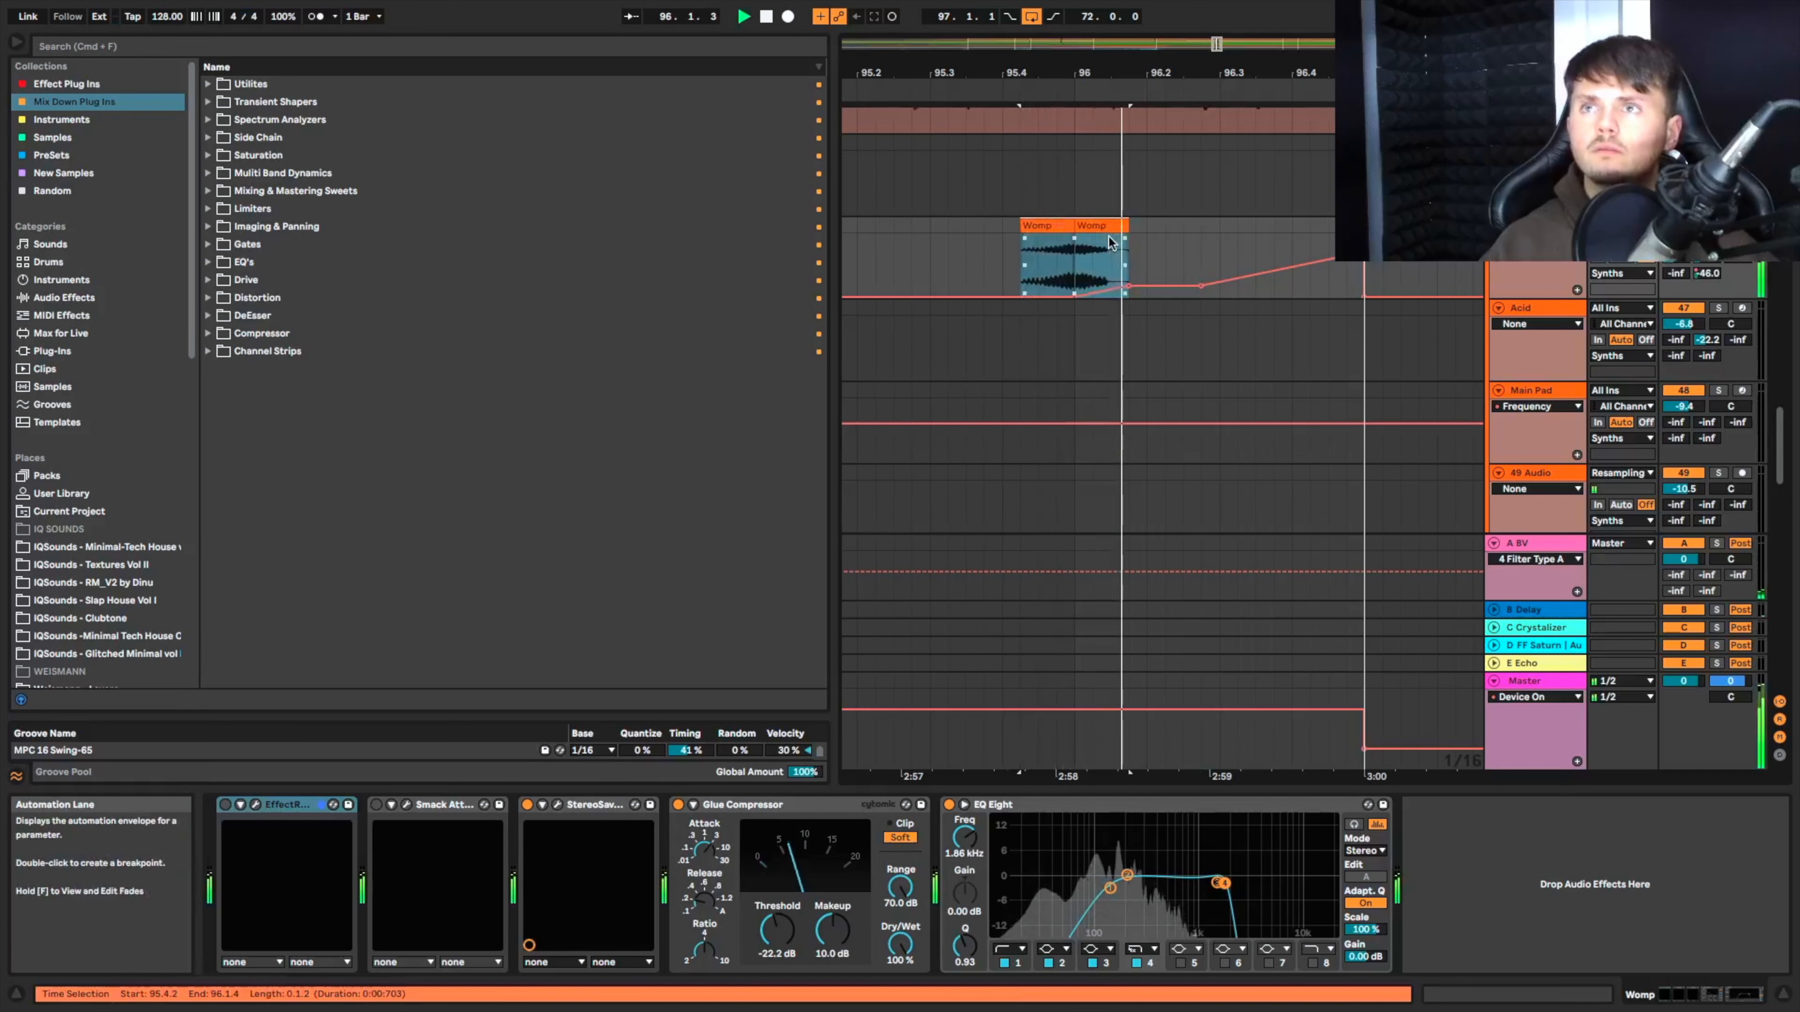
pyautogui.press('space')
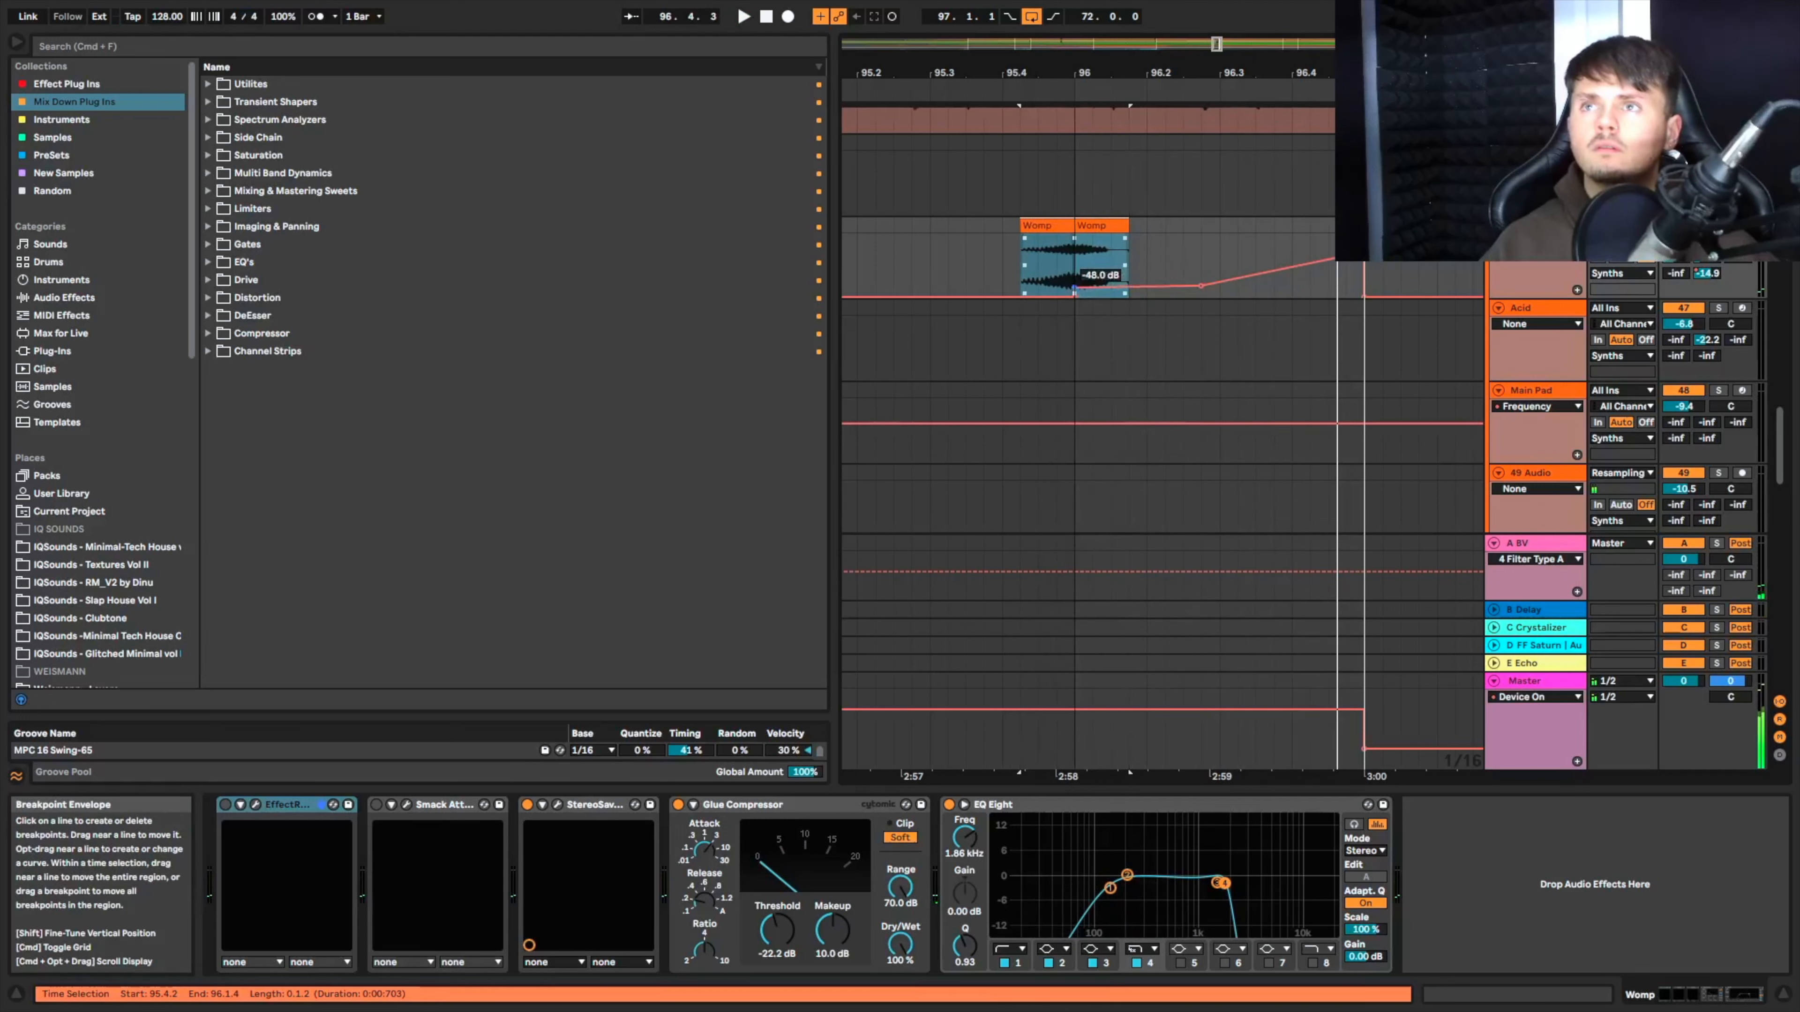
# Step: Raise the Echo send automation at the start of bar 96, play from 95.4.2, and lower the breakpoint before the Drop ramp to minimum
pyautogui.click(1137, 292)
pyautogui.press('space')
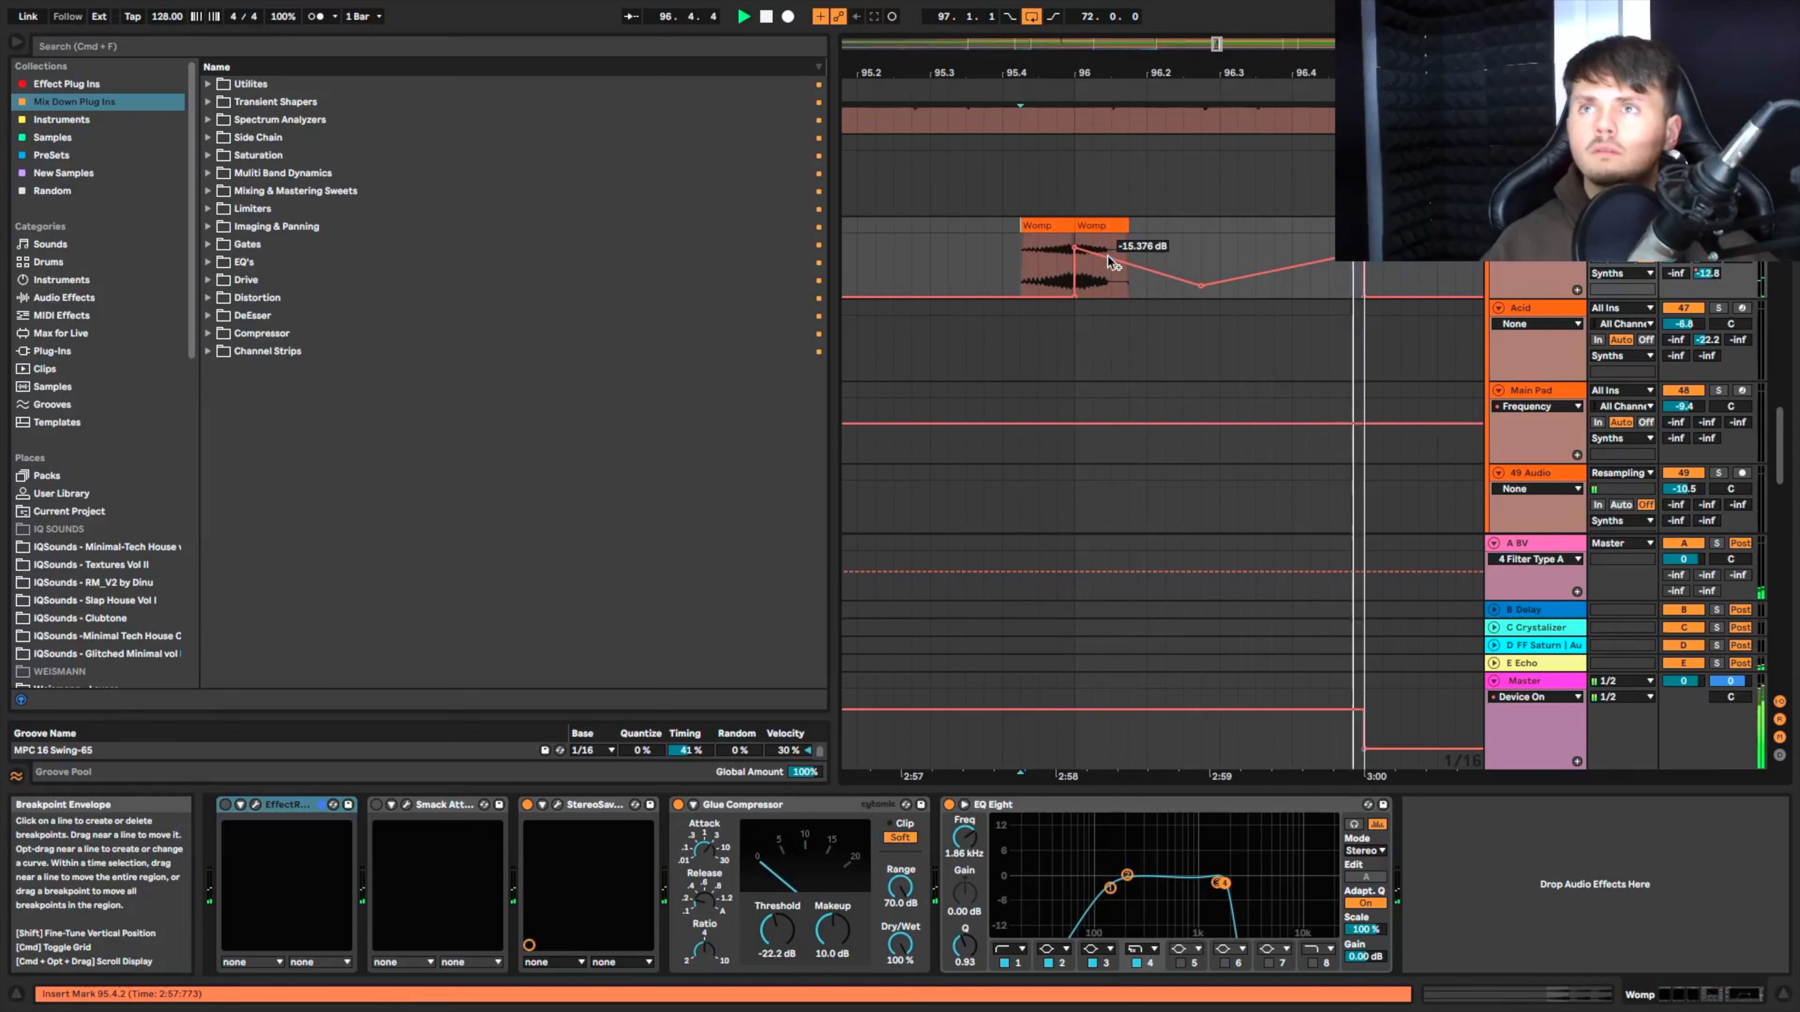
pyautogui.moveTo(1203, 286); pyautogui.dragTo(1202, 296)
# Step: Play from 94.4.1 and review the Fill across the tracks from the synths up to the hats and clap
pyautogui.scroll(-5, 1046, 239)
pyautogui.scroll(1, 1015, 248)
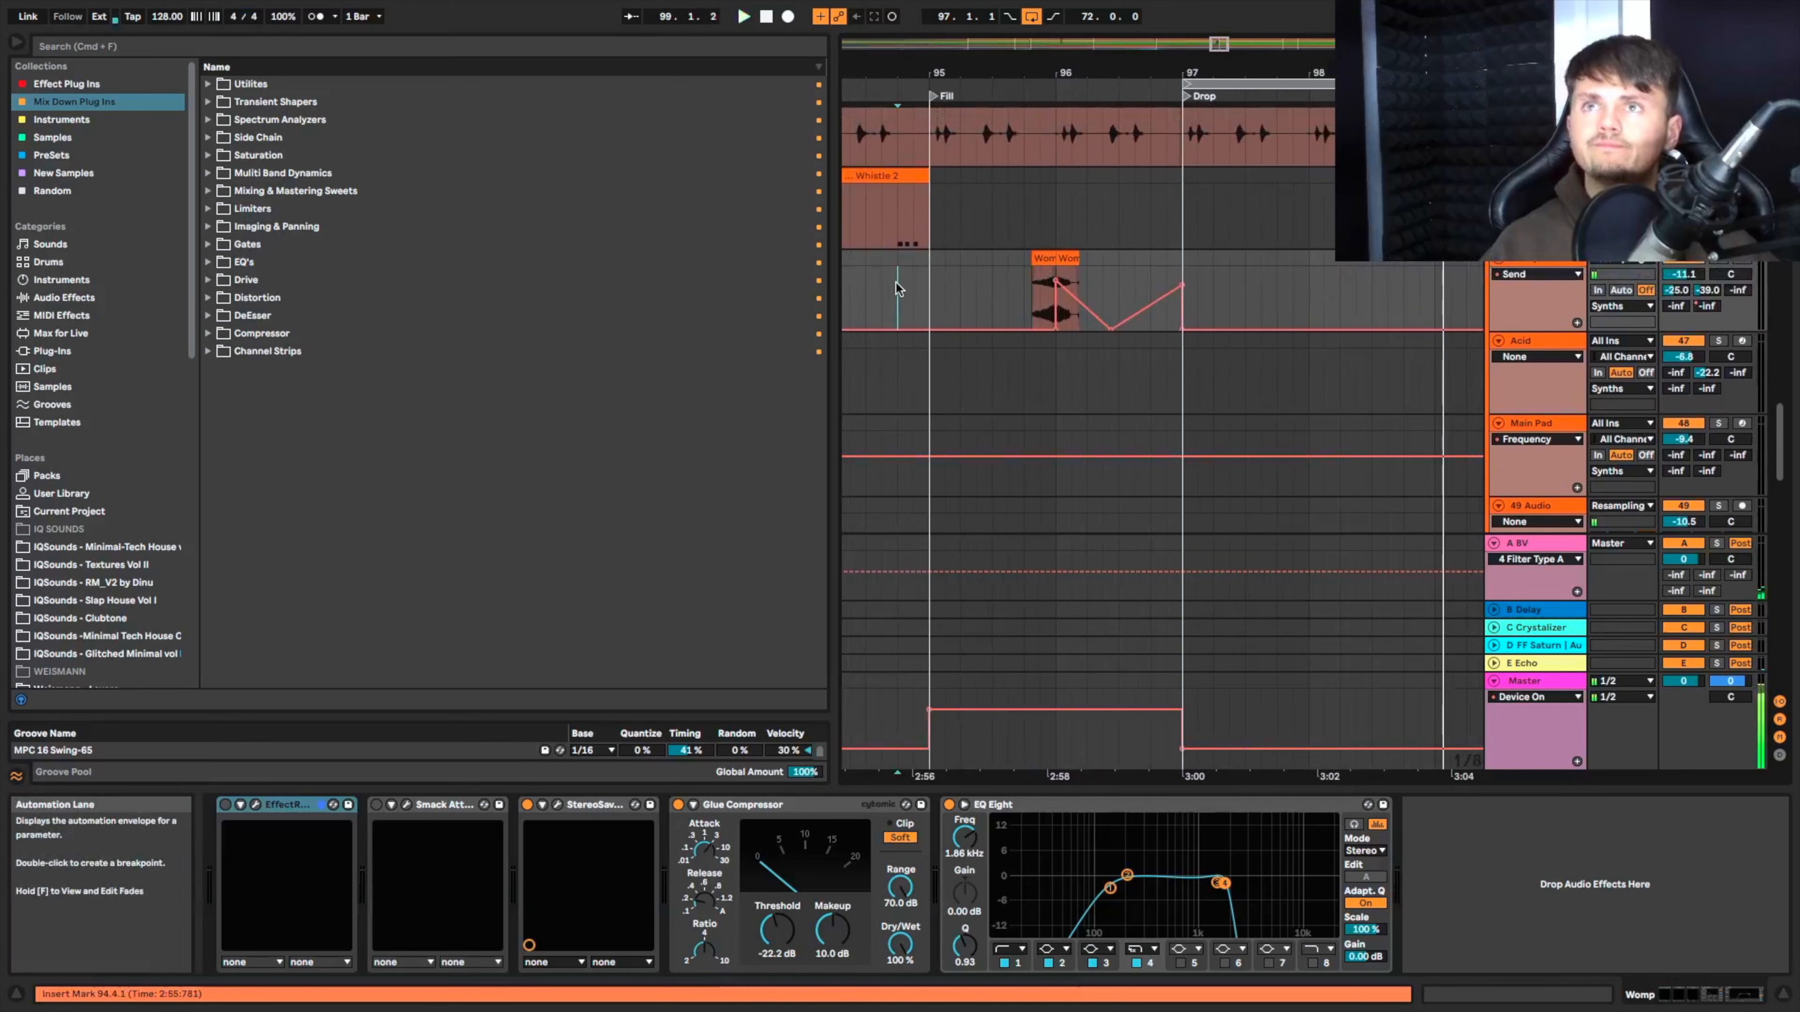
pyautogui.scroll(-4, 1027, 256)
pyautogui.scroll(-2, 1027, 256)
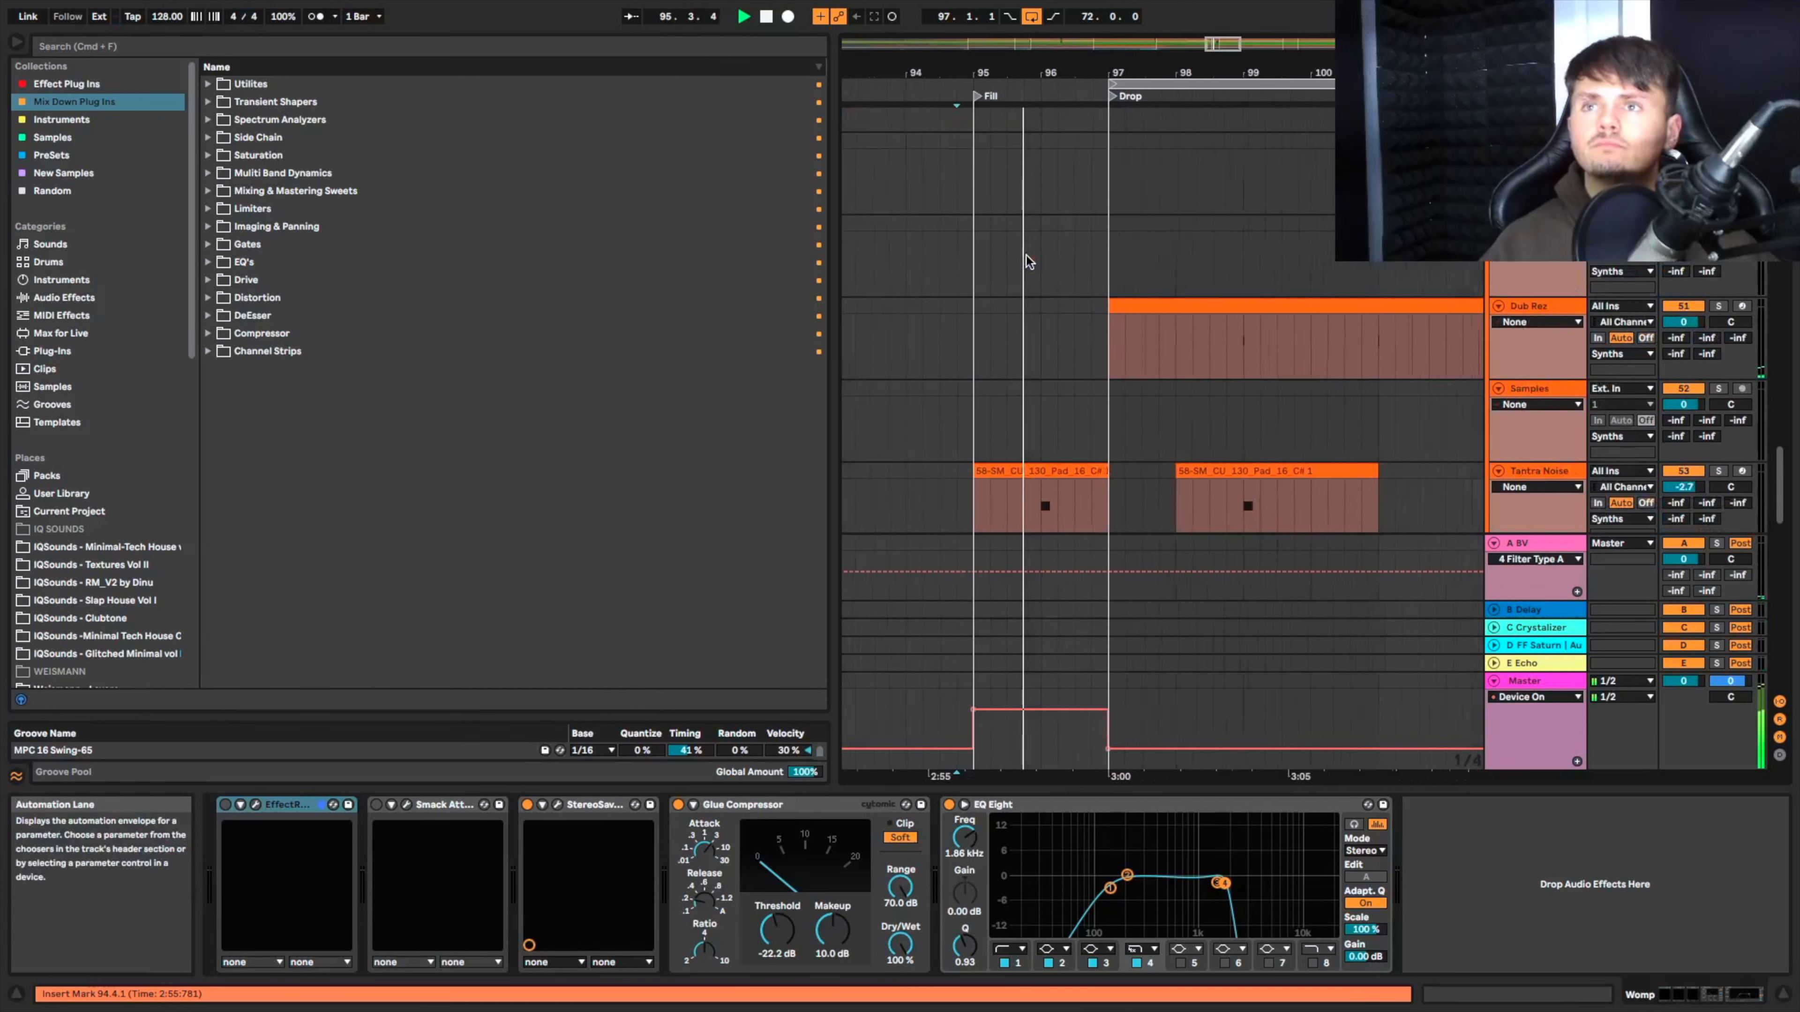
pyautogui.scroll(15, 1027, 256)
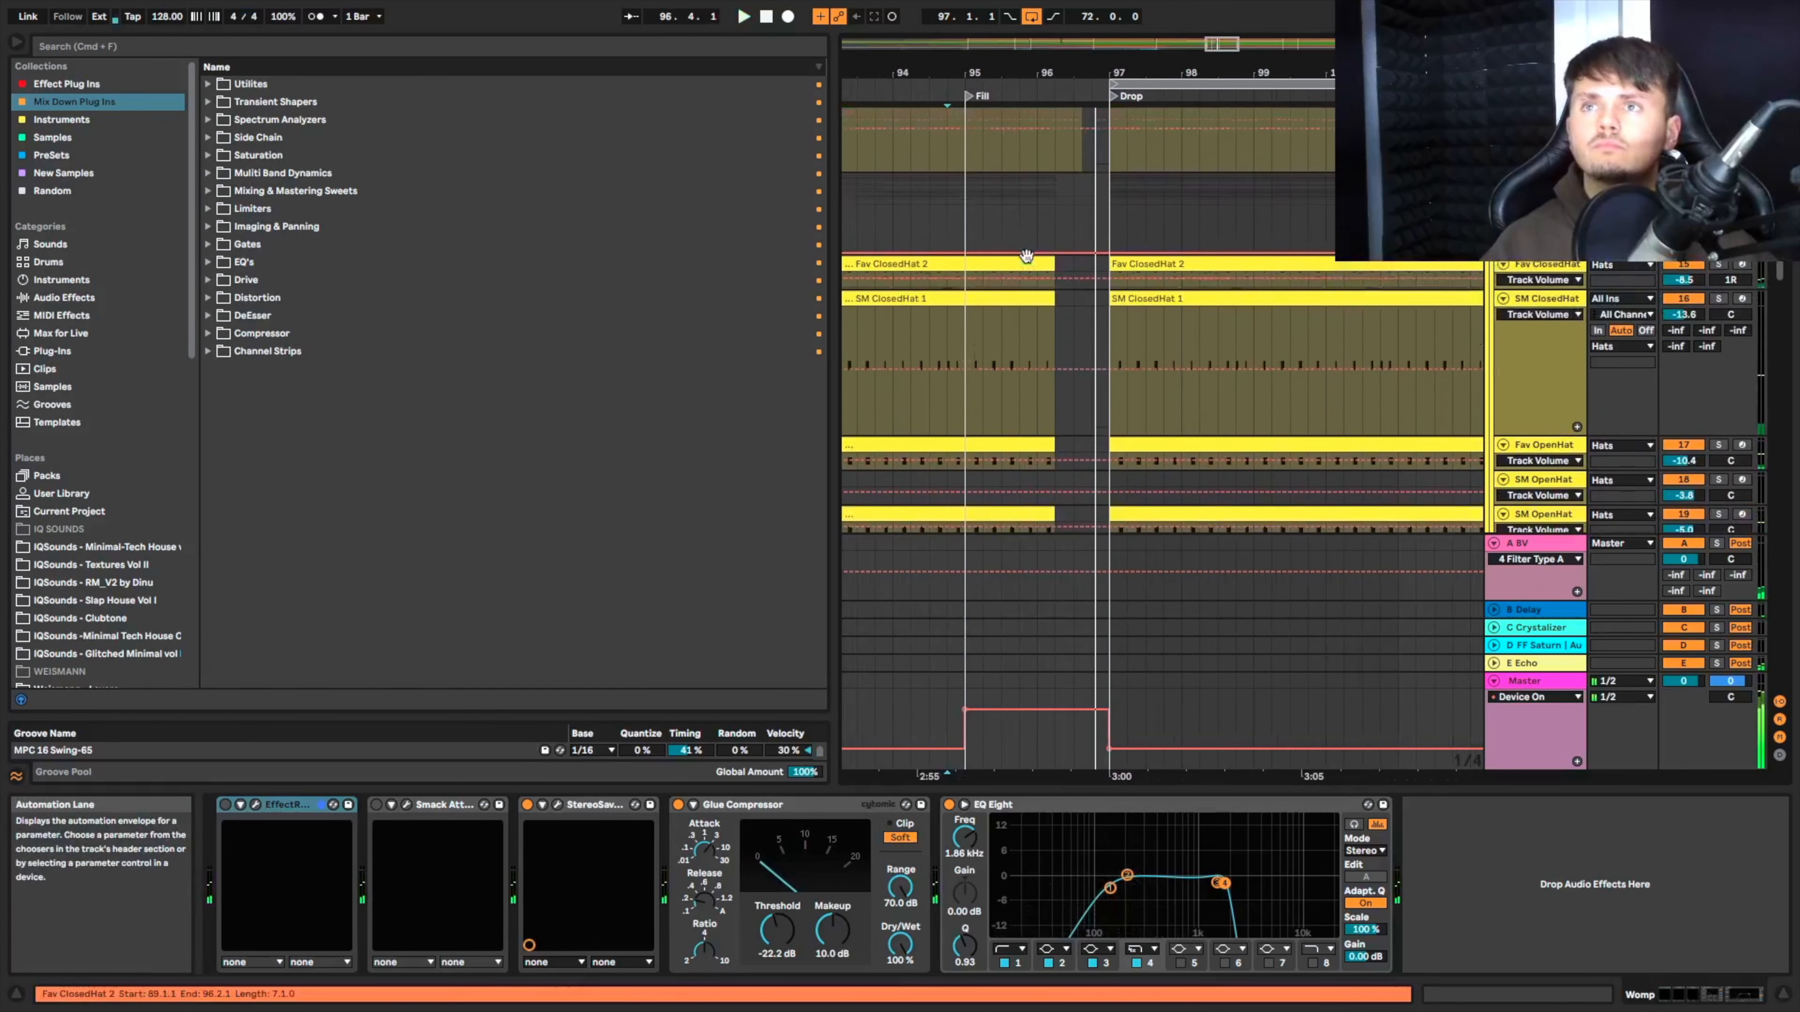
pyautogui.scroll(5, 1027, 256)
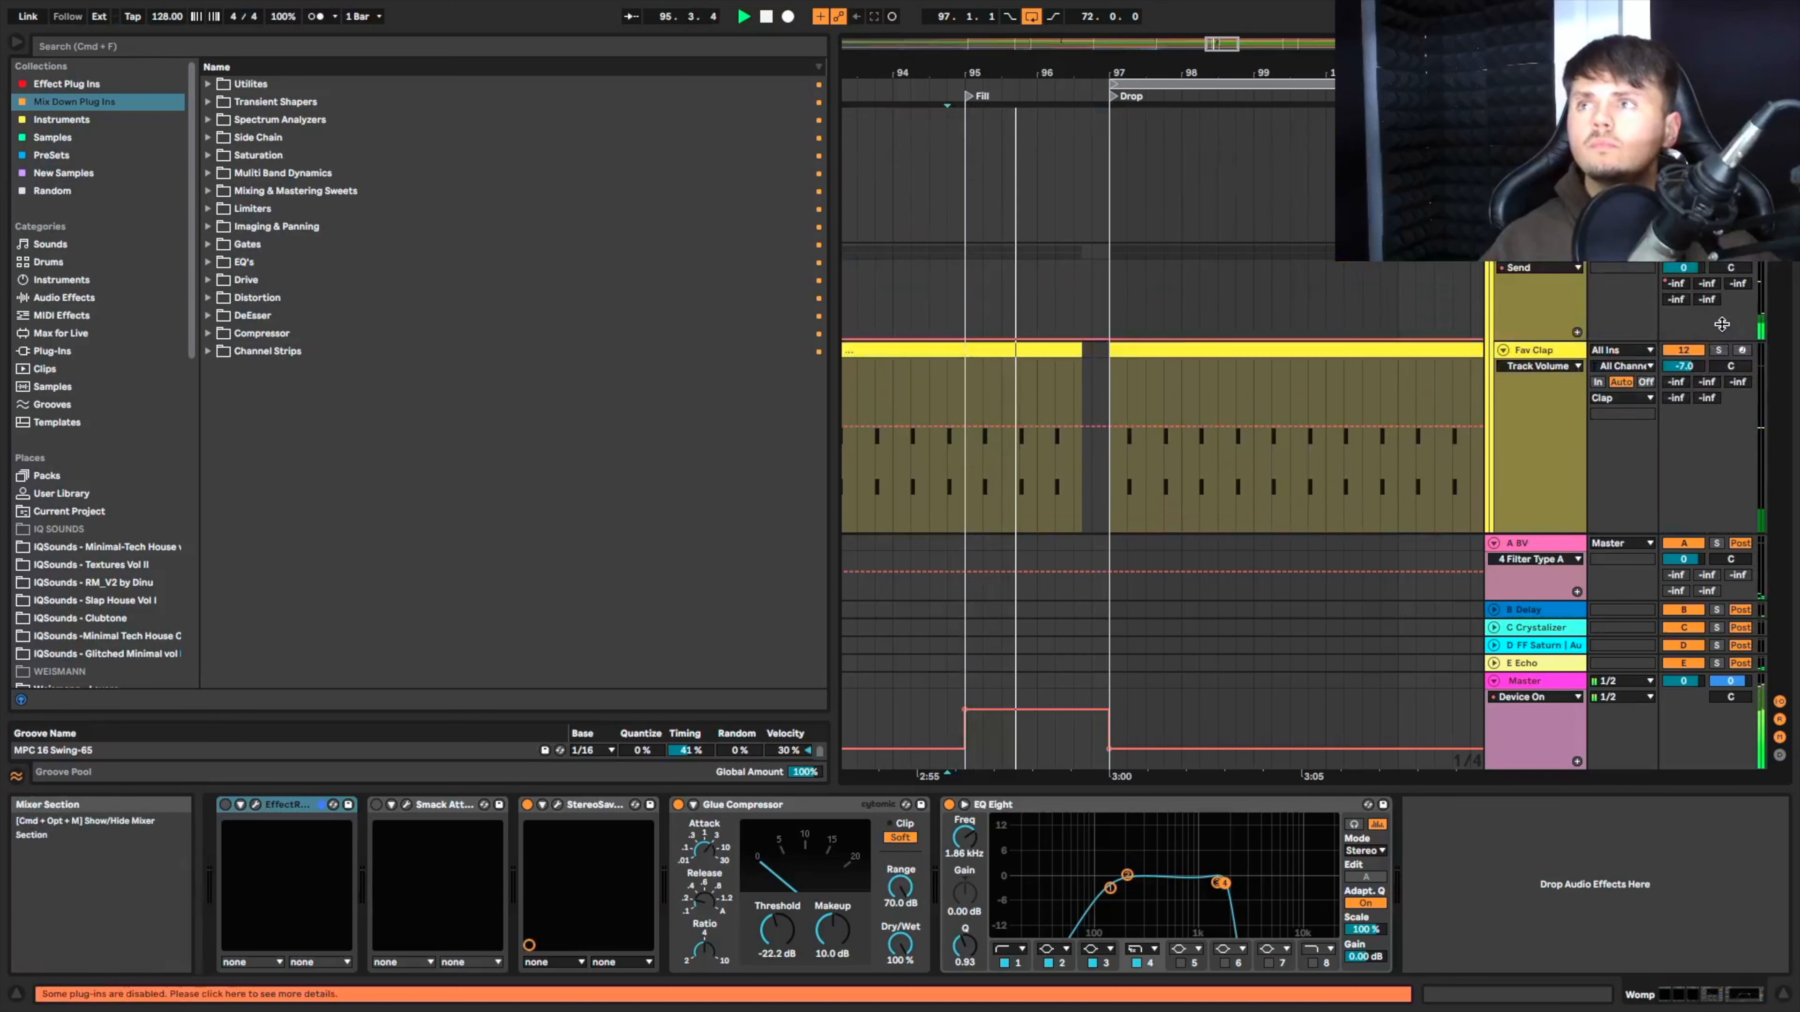
pyautogui.scroll(2, 1630, 303)
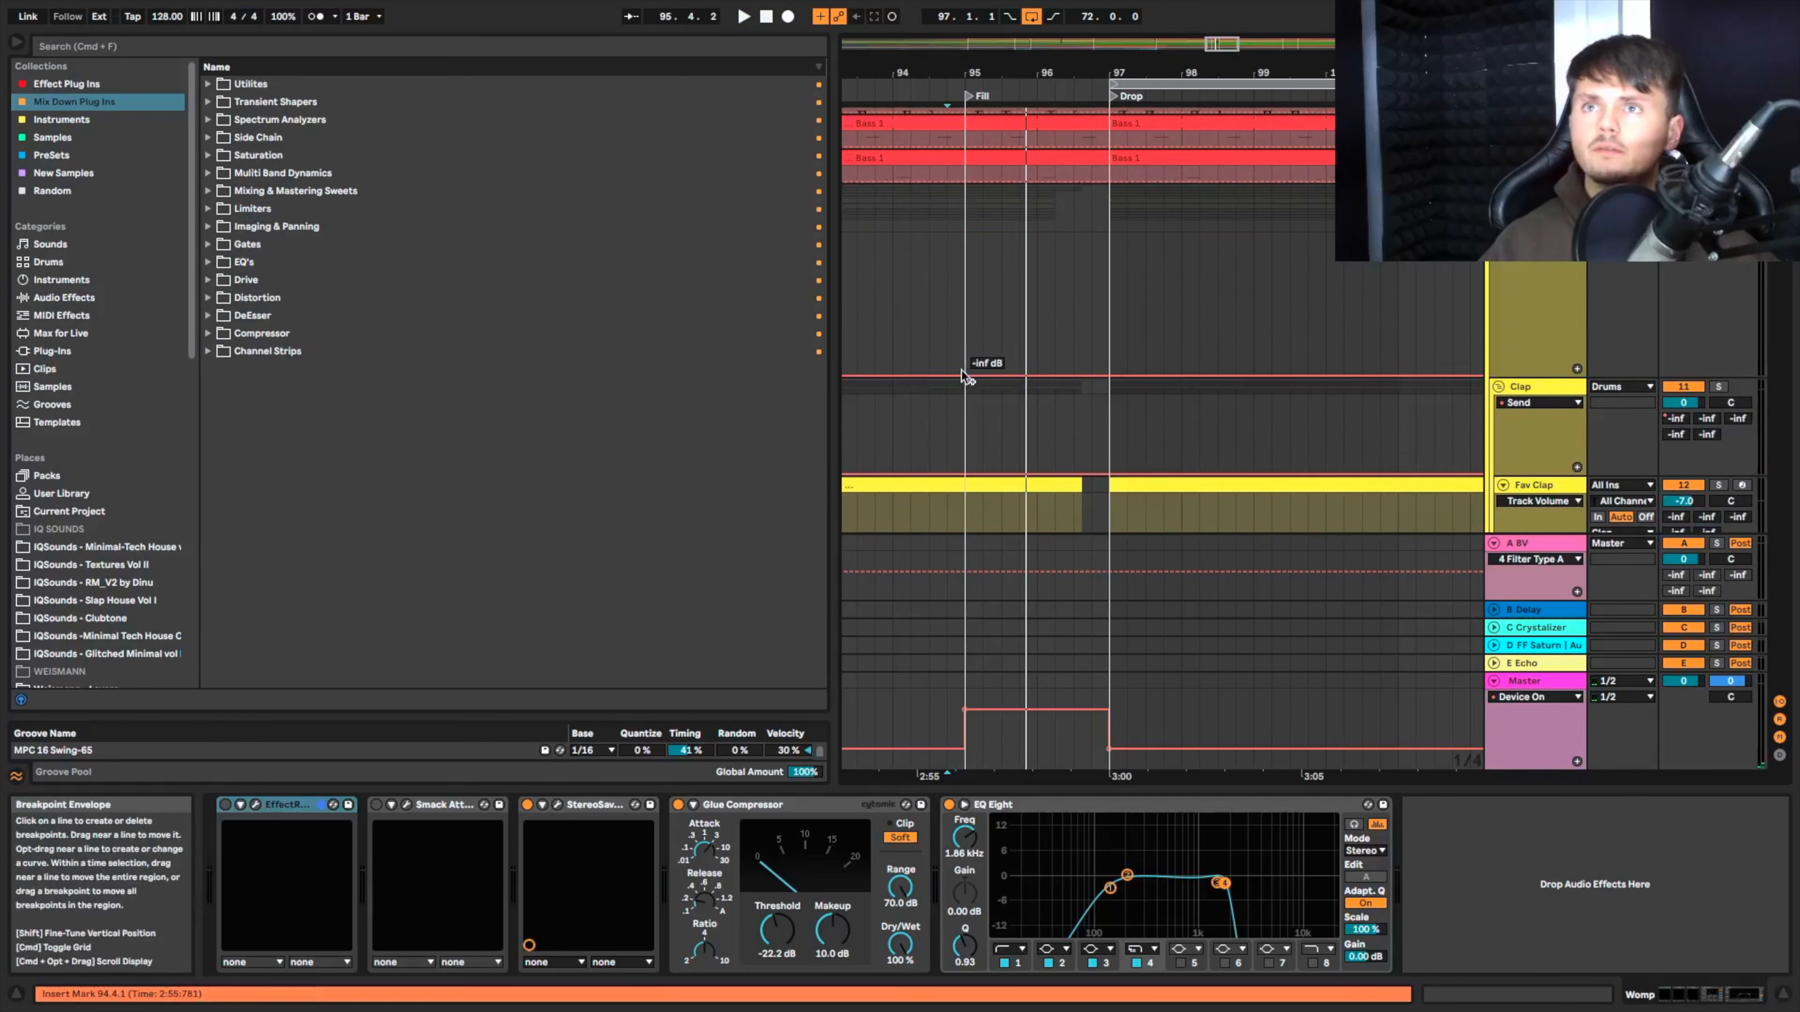
# Step: Ramp up the Drums group's send automation from bar 95 to about 96.3 and play the Fill
pyautogui.click(964, 375)
pyautogui.moveTo(1077, 375); pyautogui.dragTo(1077, 350)
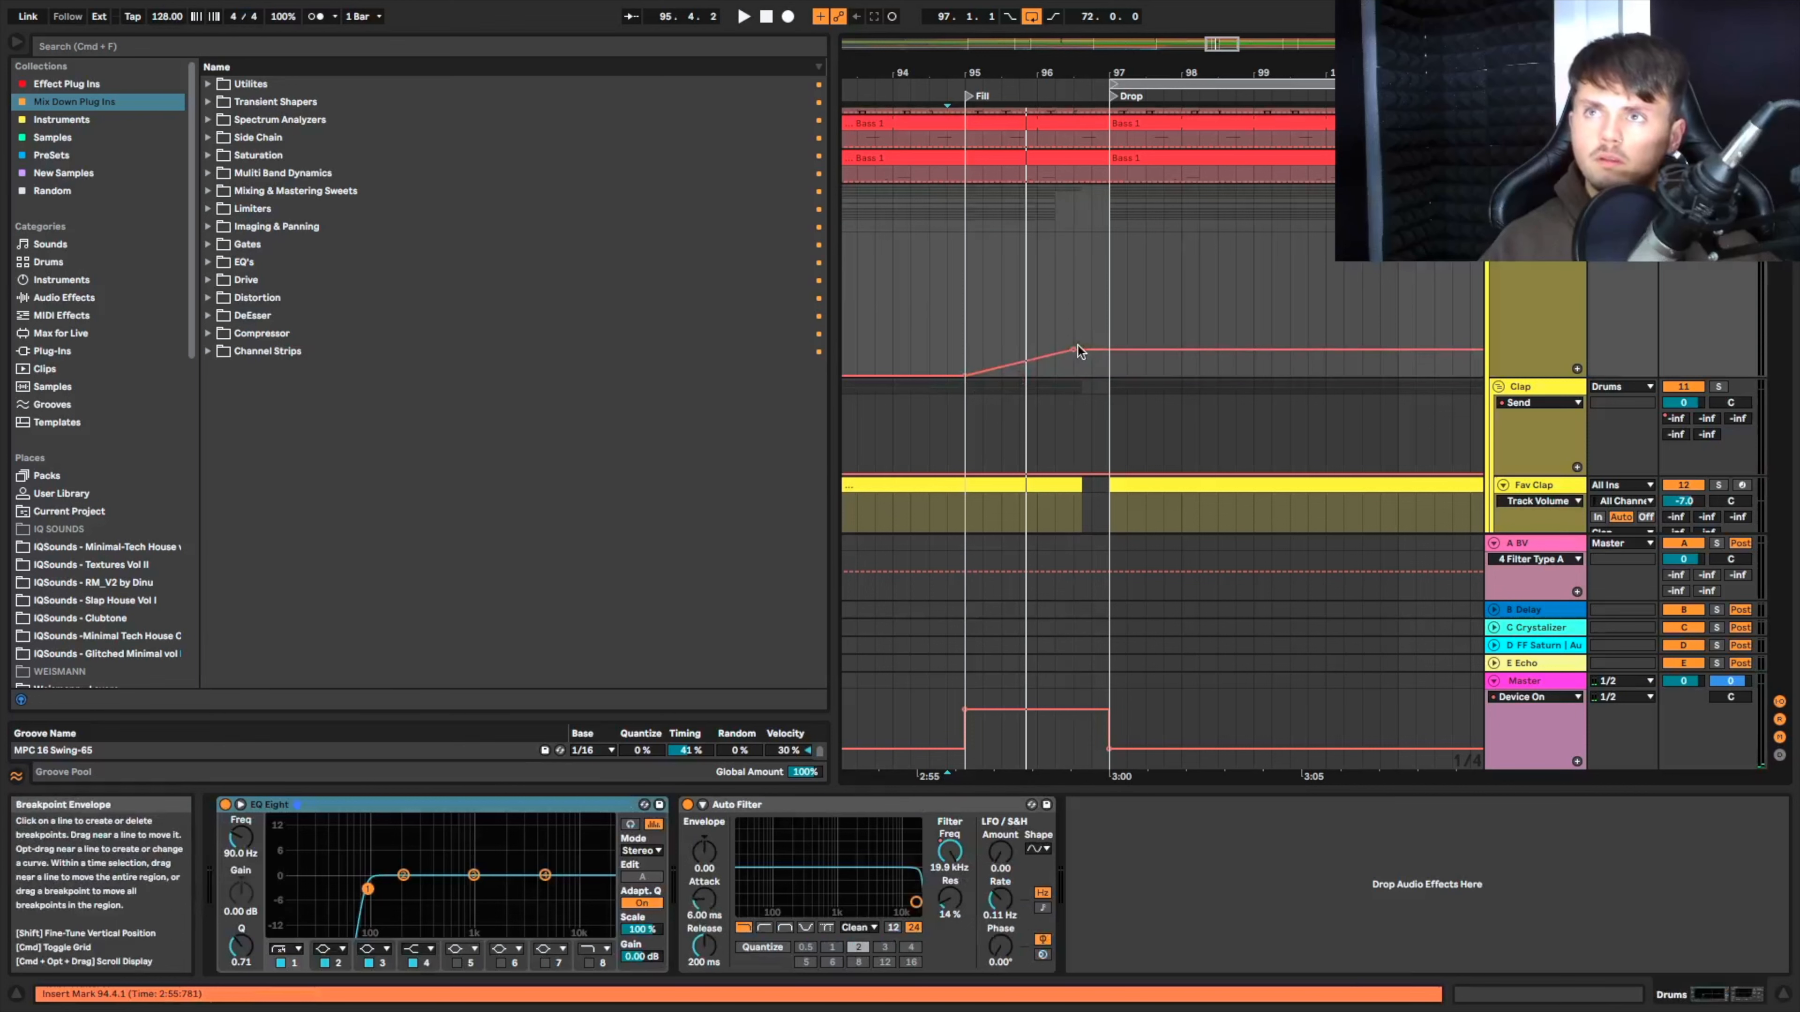
pyautogui.press('space')
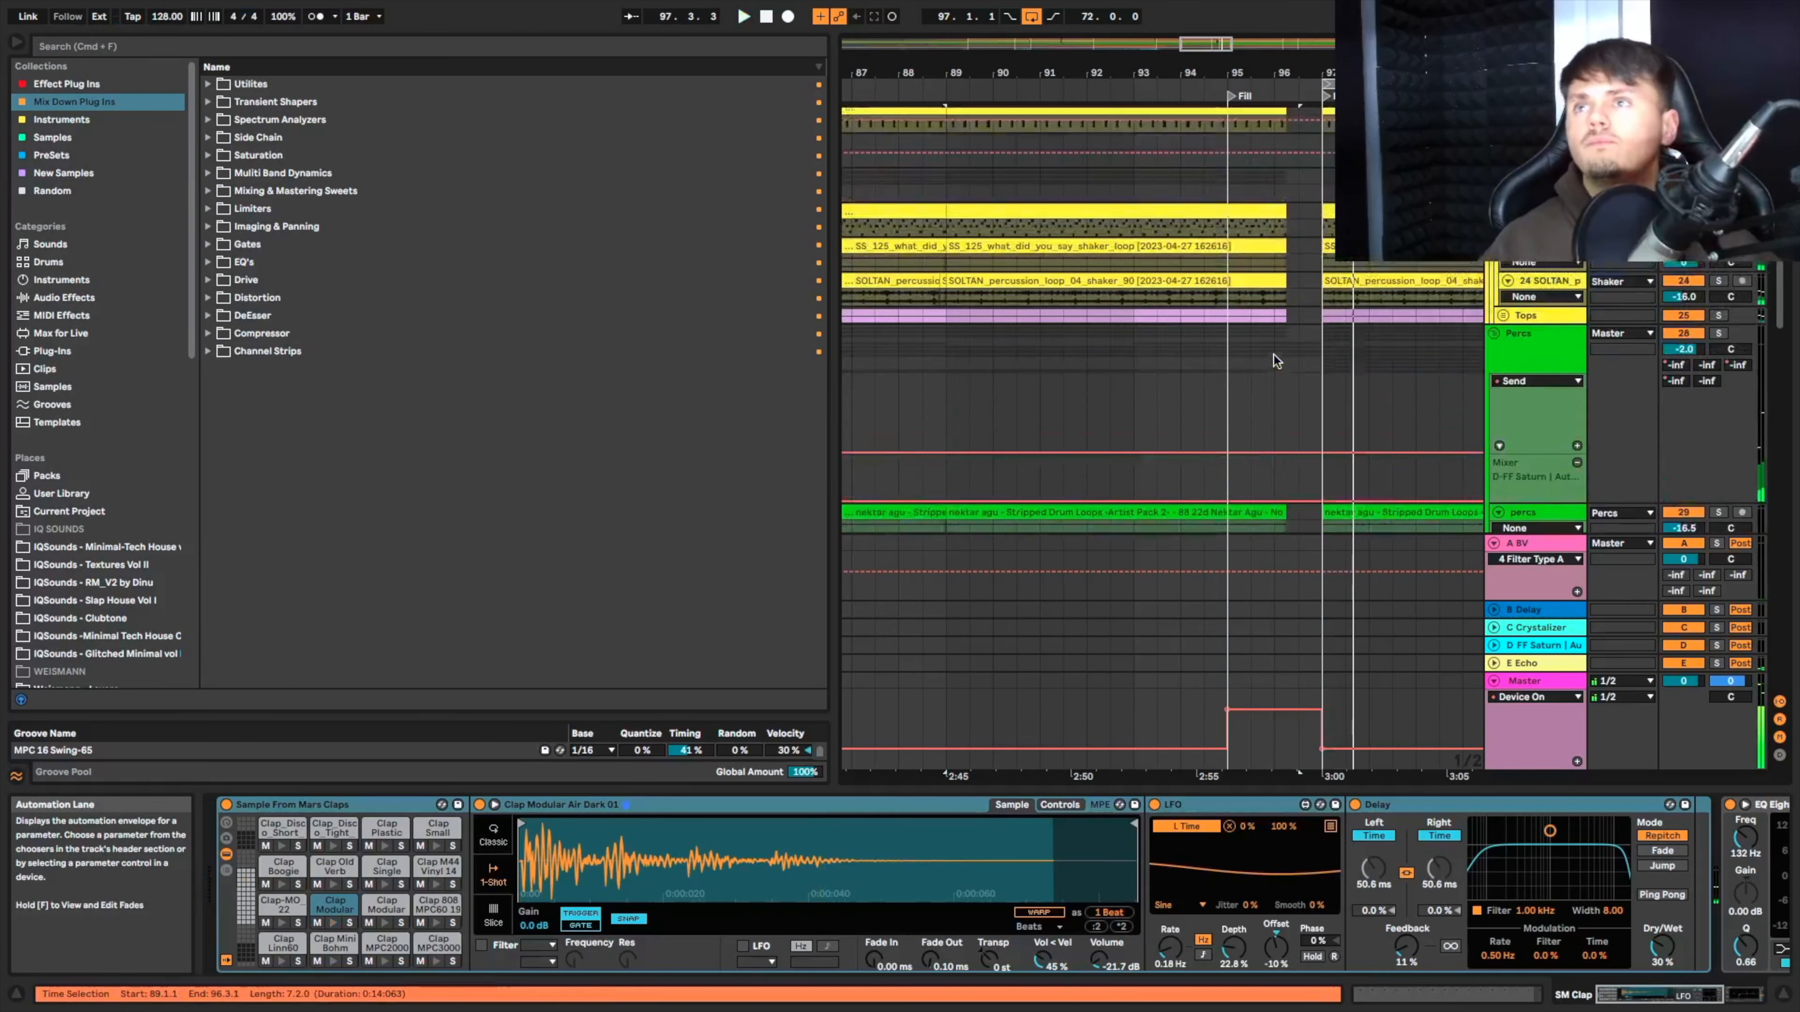
# Step: Play from 94.3.1 on the Fav Kick track to hear the kick-free Fill into the Drop
pyautogui.scroll(3, 1274, 354)
pyautogui.scroll(4, 1274, 360)
pyautogui.press('space')
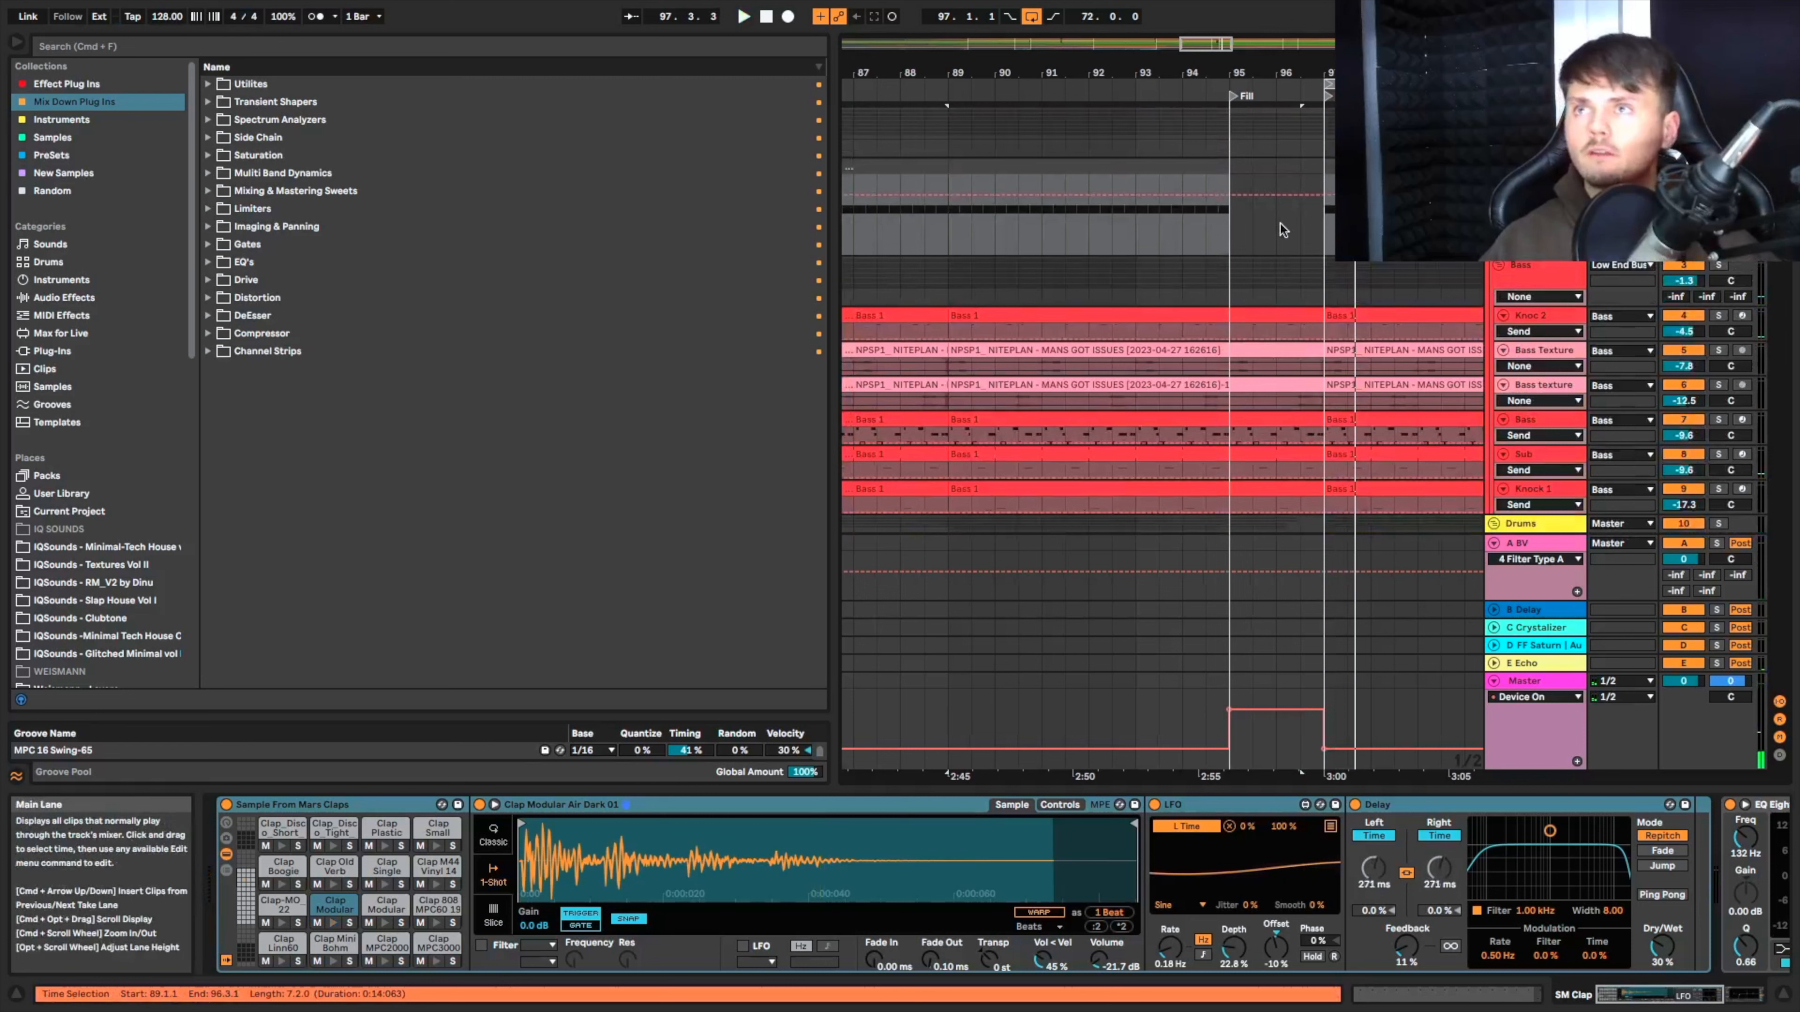
pyautogui.click(1209, 241)
pyautogui.press('space')
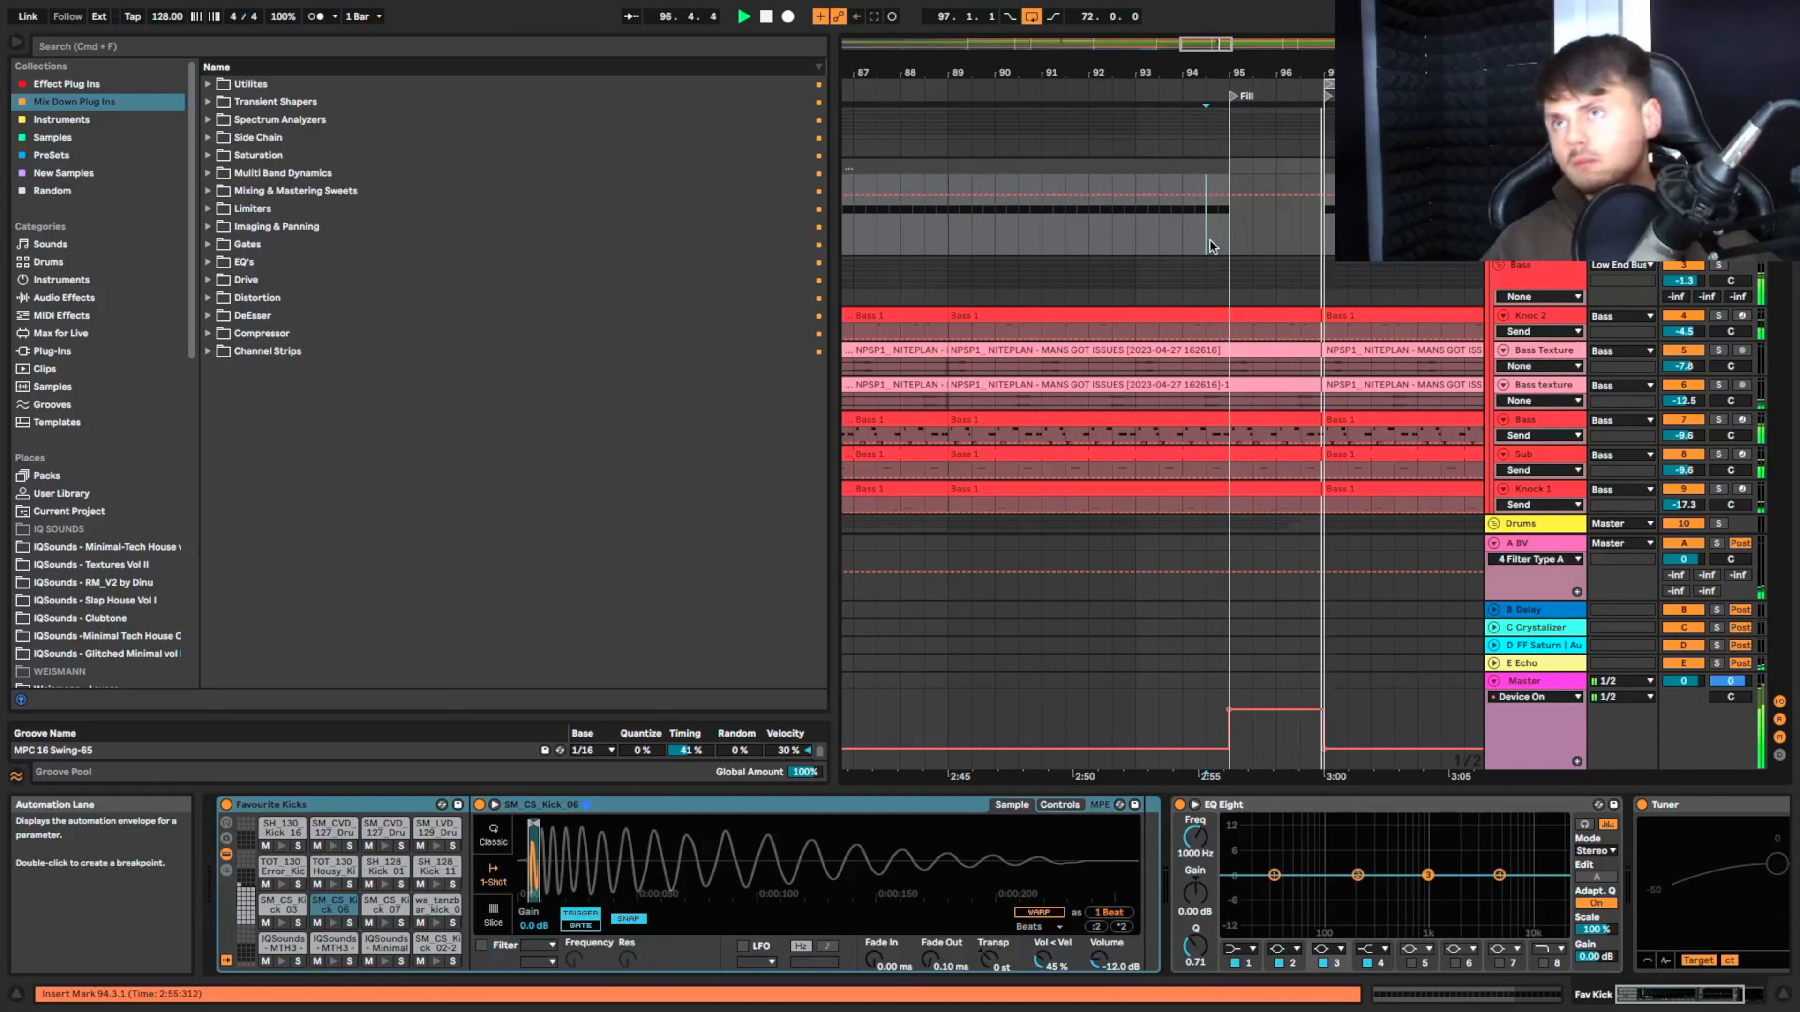
# Step: Create an empty MIDI clip from 96.3.1 to 97.1.1 on the Fav Kick track and play from its start
pyautogui.click(1300, 228)
pyautogui.moveTo(1301, 226); pyautogui.dragTo(1312, 166)
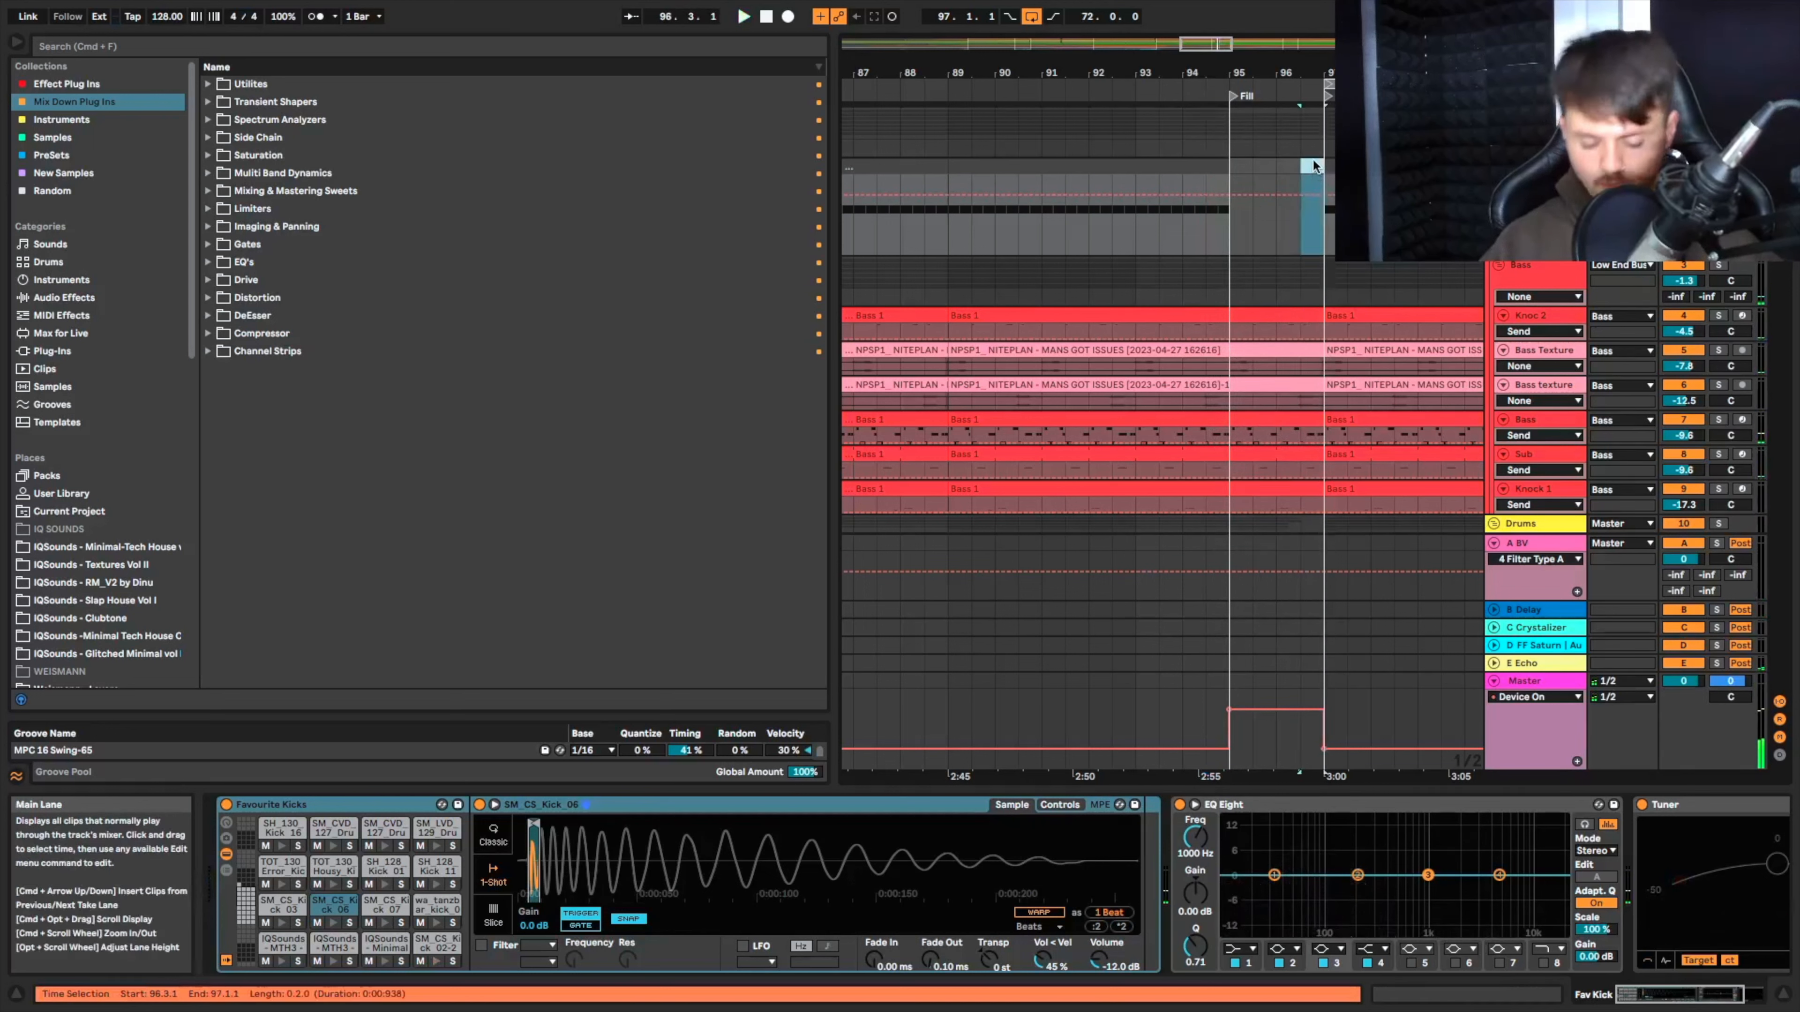
pyautogui.click(1313, 163)
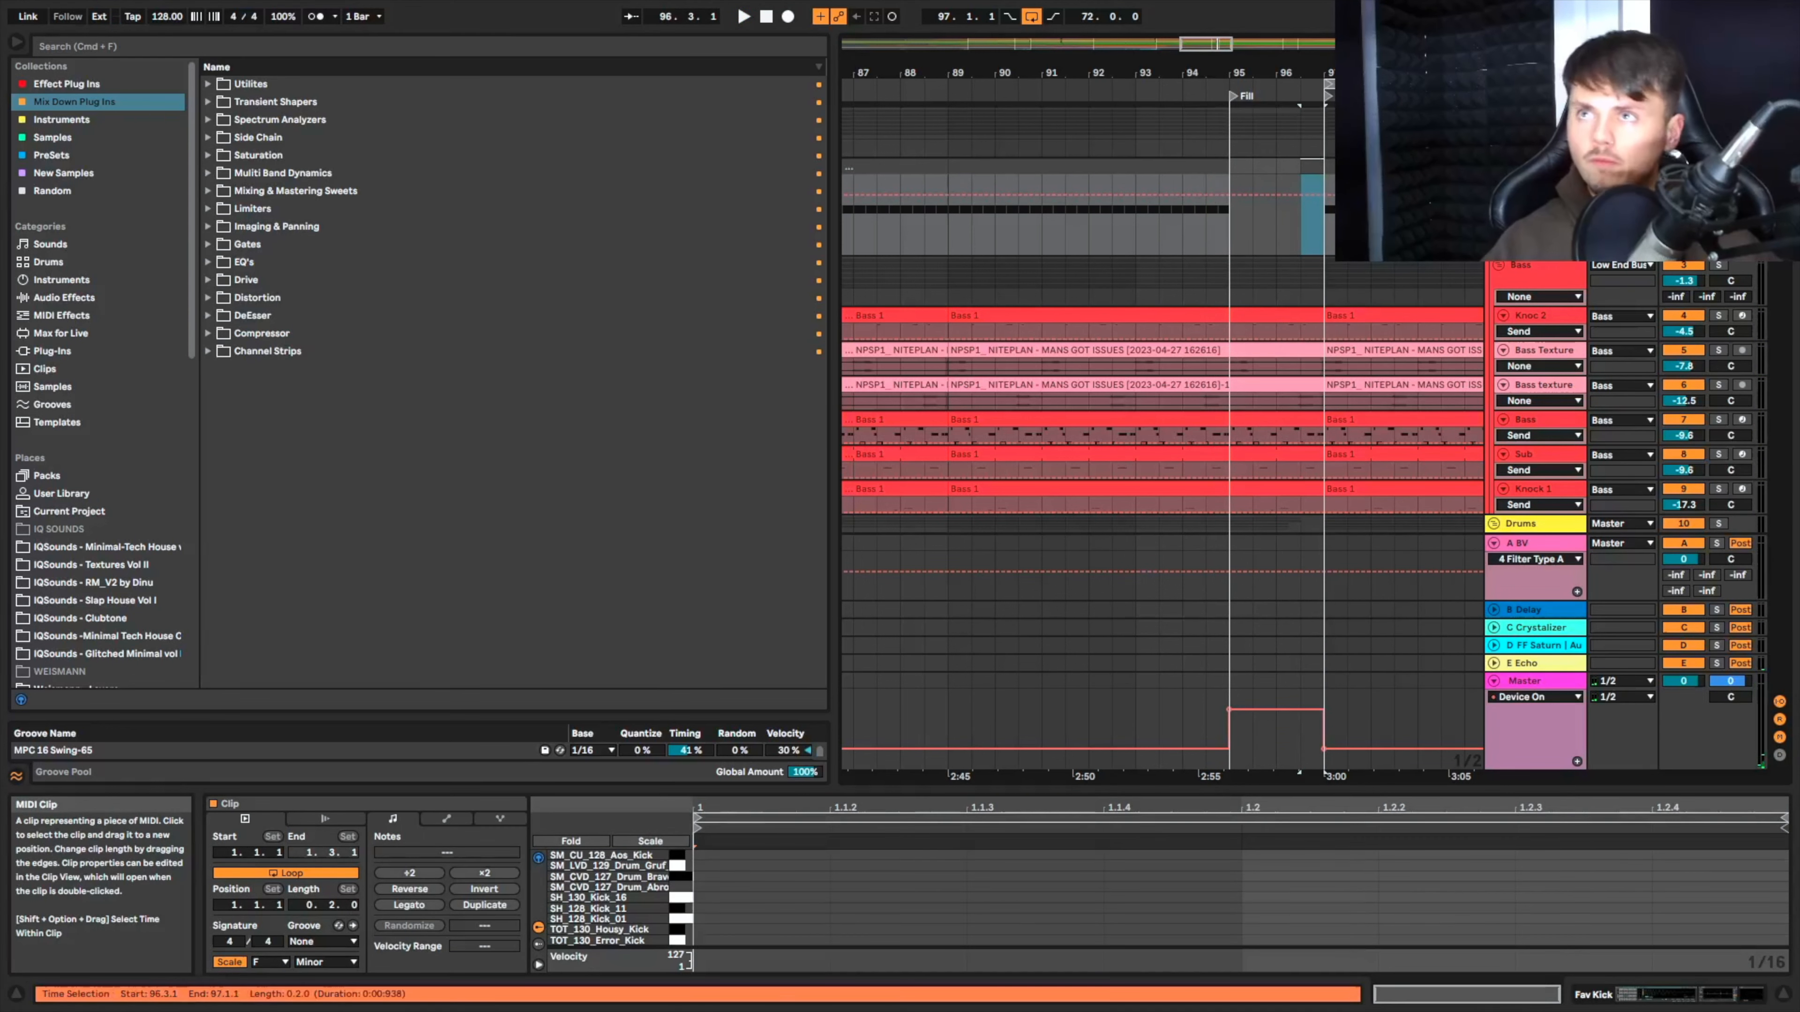
pyautogui.press('space')
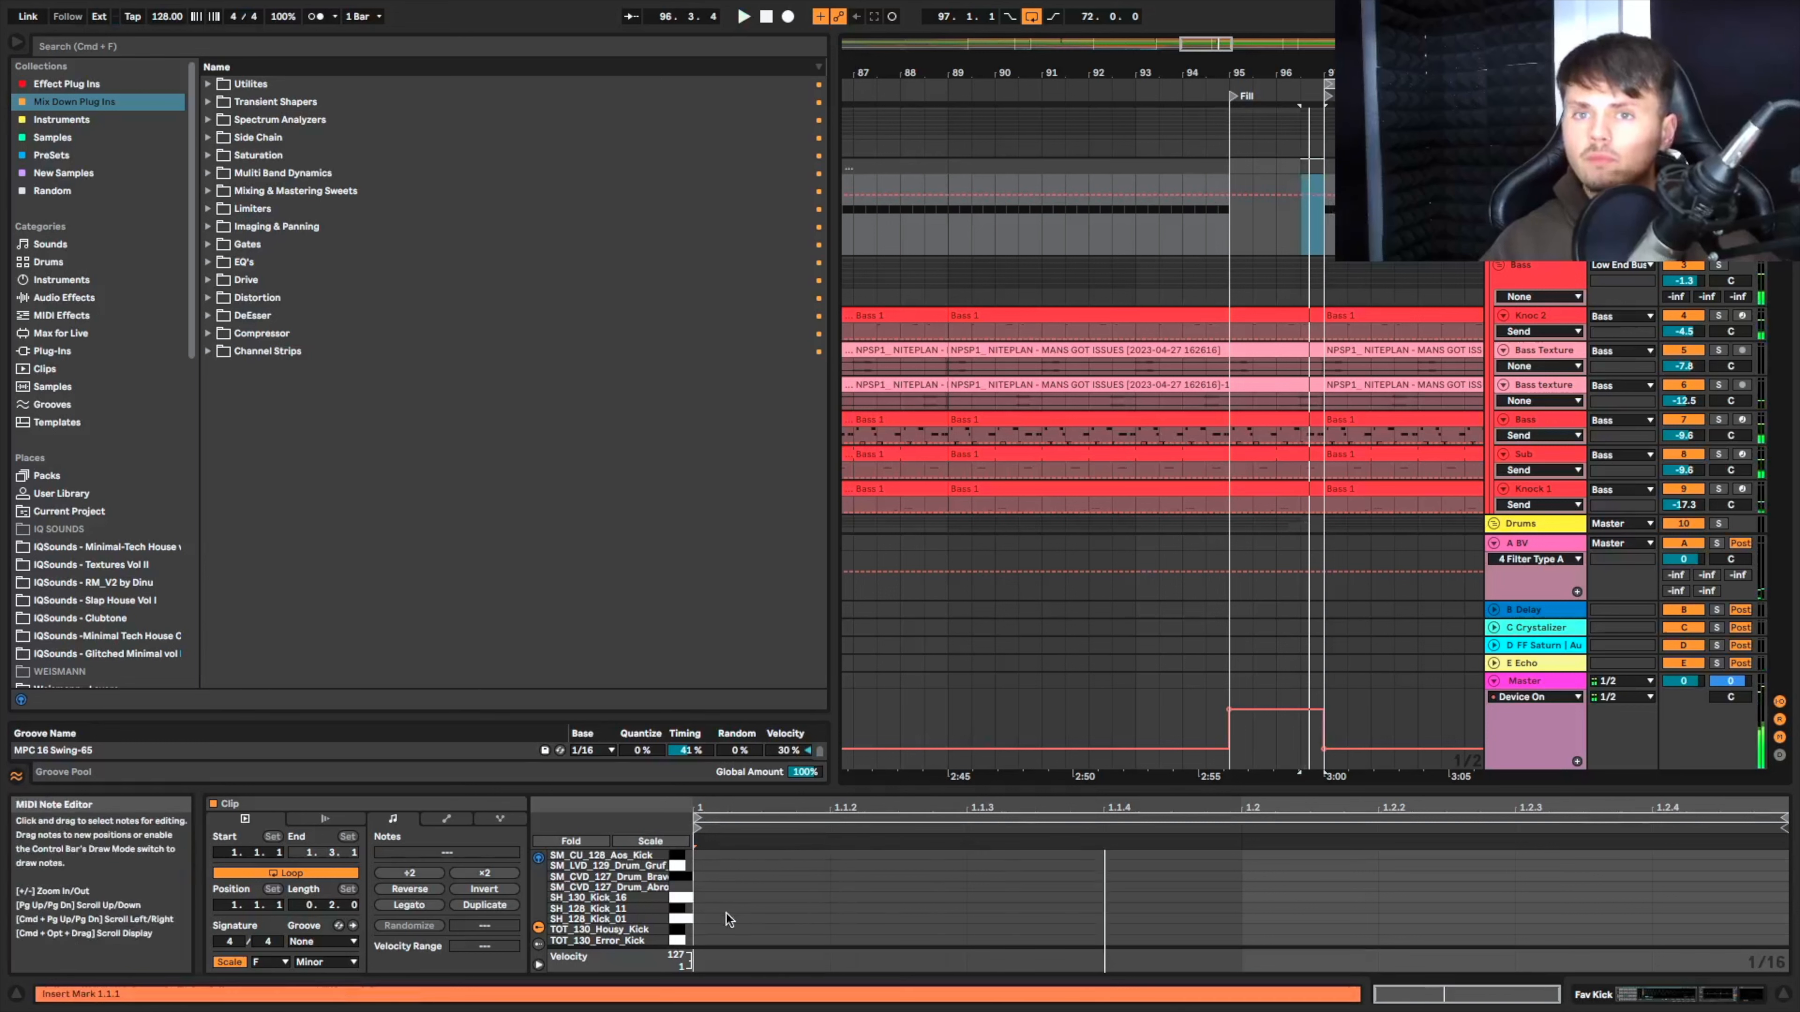
# Step: Add SM_CS_Kick_02-2 notes at 1.1.1, 1.2.1 and 1.2.3 in the new kick clip and play from 94.3.1
pyautogui.press('space')
pyautogui.doubleClick(738, 907)
pyautogui.moveTo(739, 908)
pyautogui.mouseDown()
pyautogui.moveTo(738, 958)
pyautogui.moveTo(738, 942)
pyautogui.mouseUp()
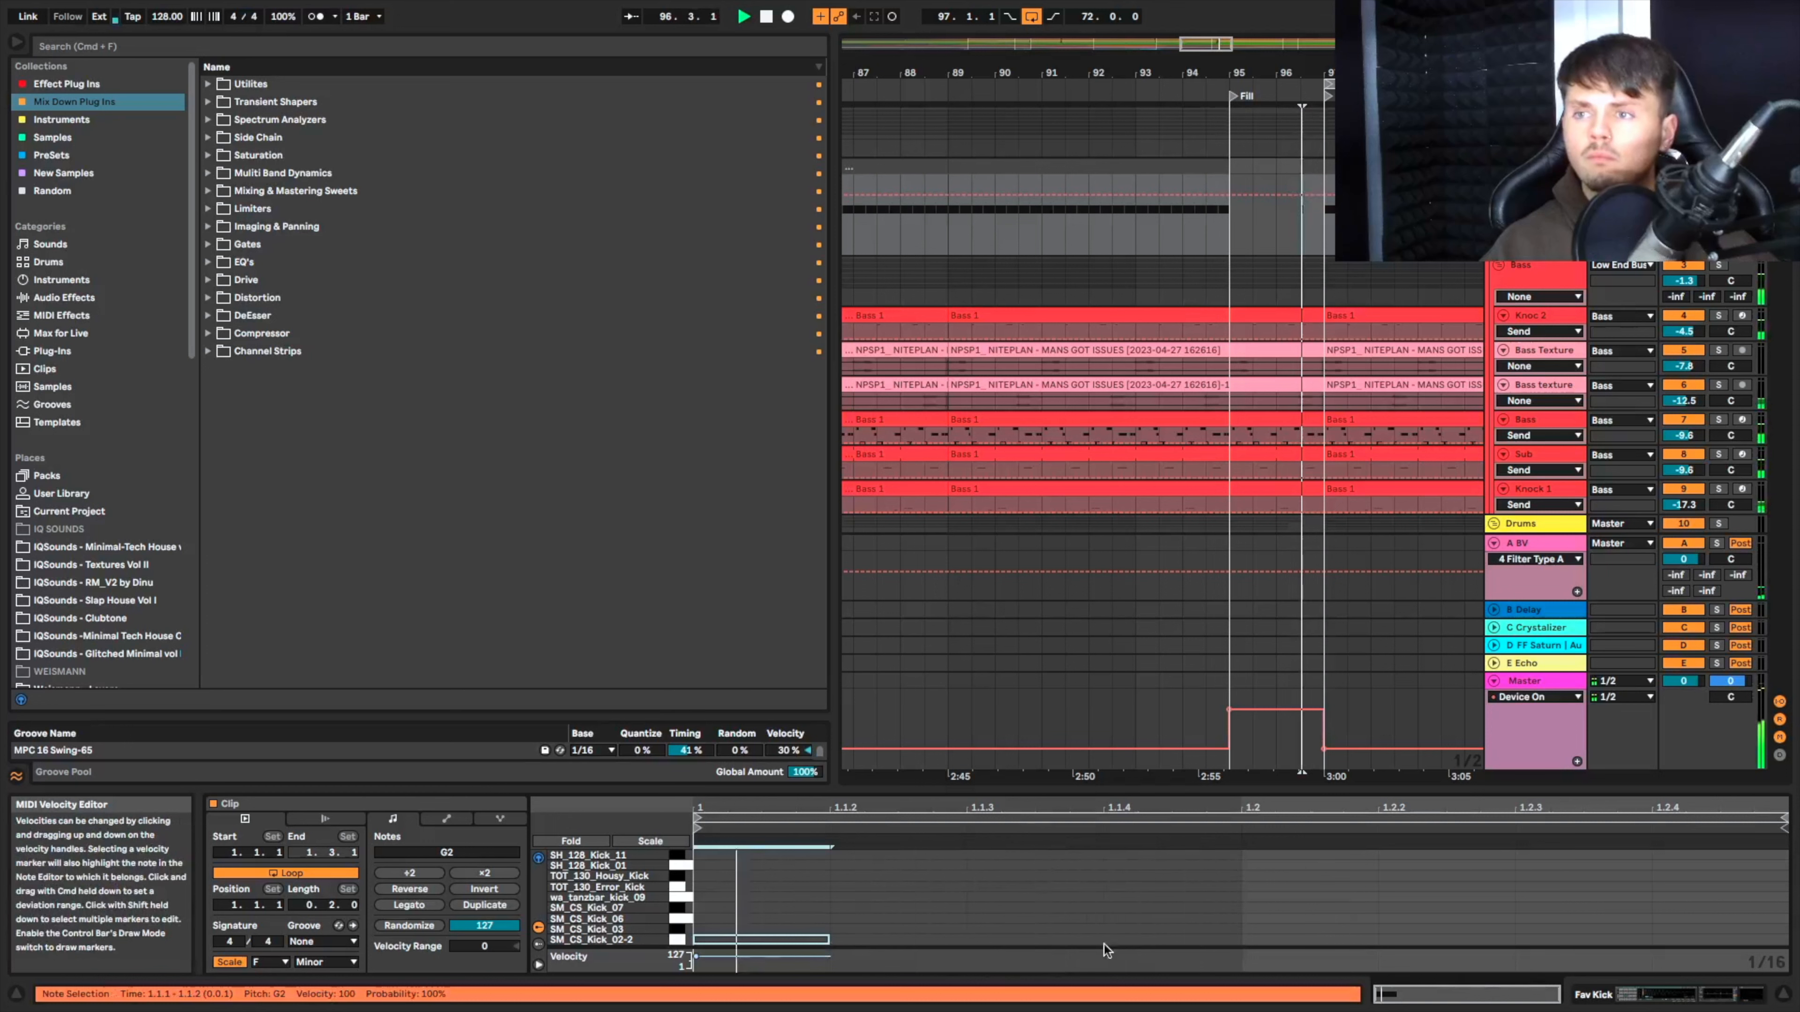
pyautogui.doubleClick(1264, 943)
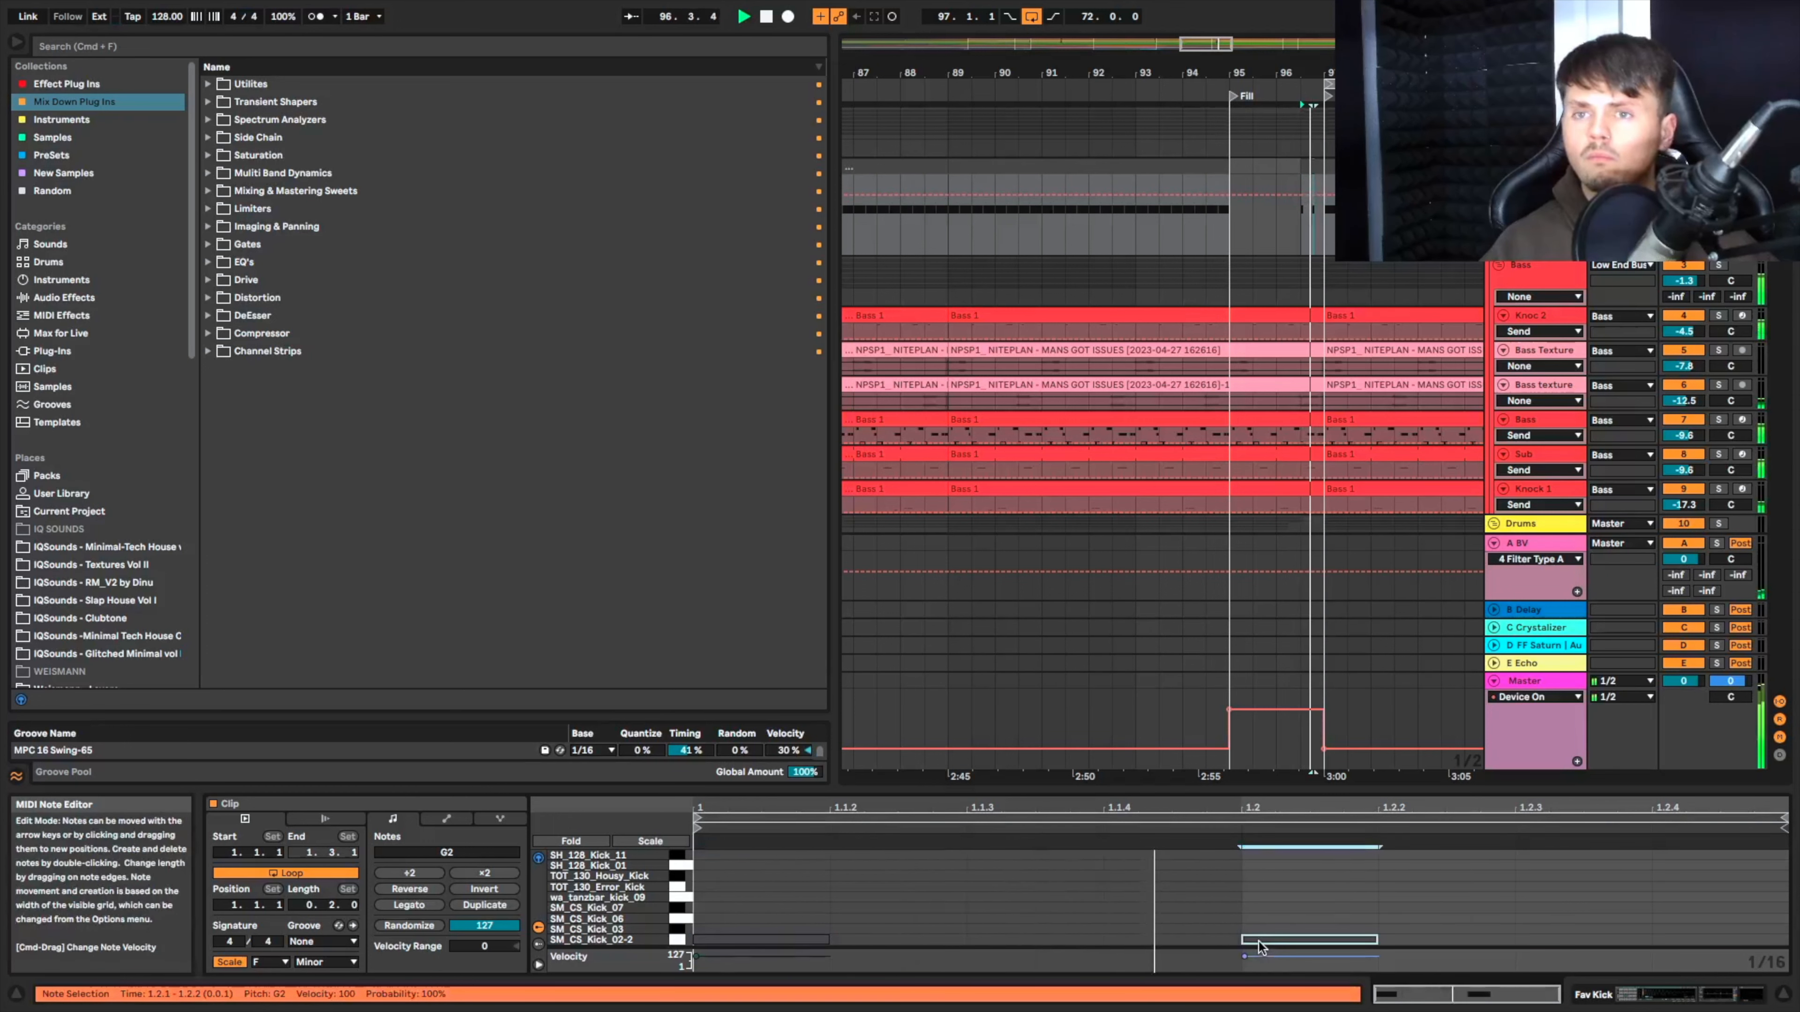
pyautogui.doubleClick(1543, 941)
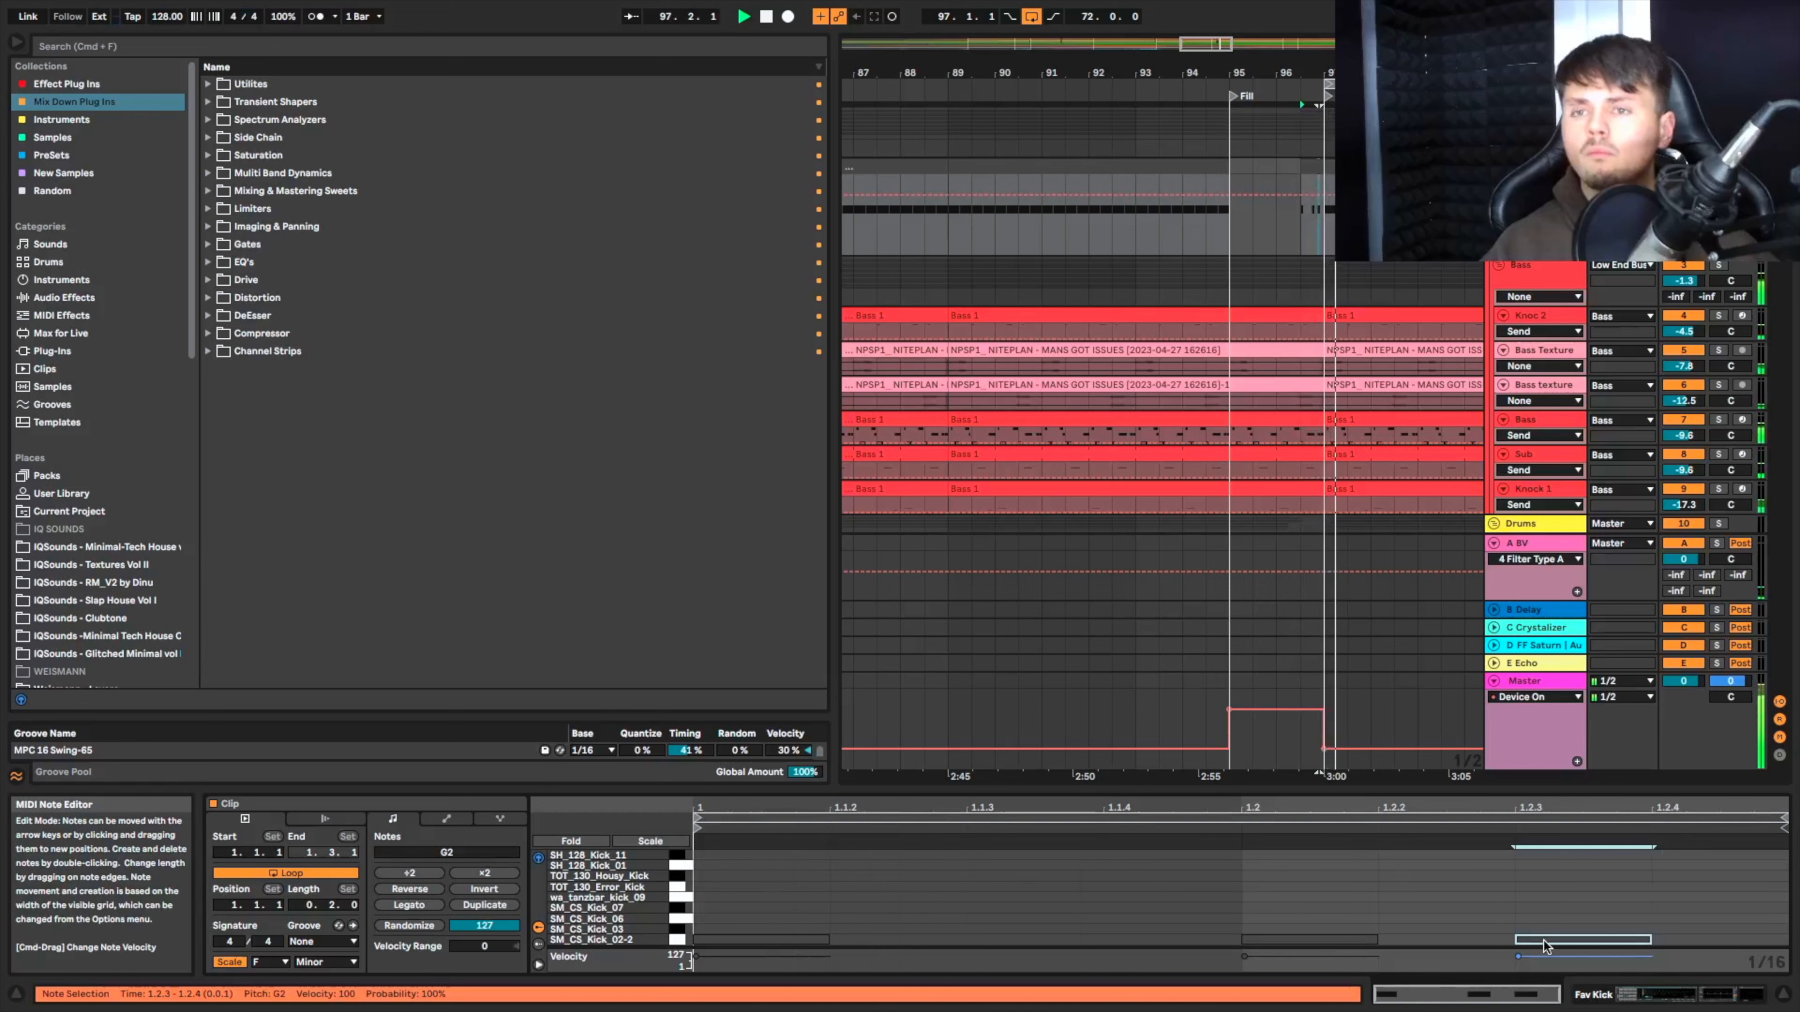
pyautogui.click(1198, 293)
pyautogui.press('space')
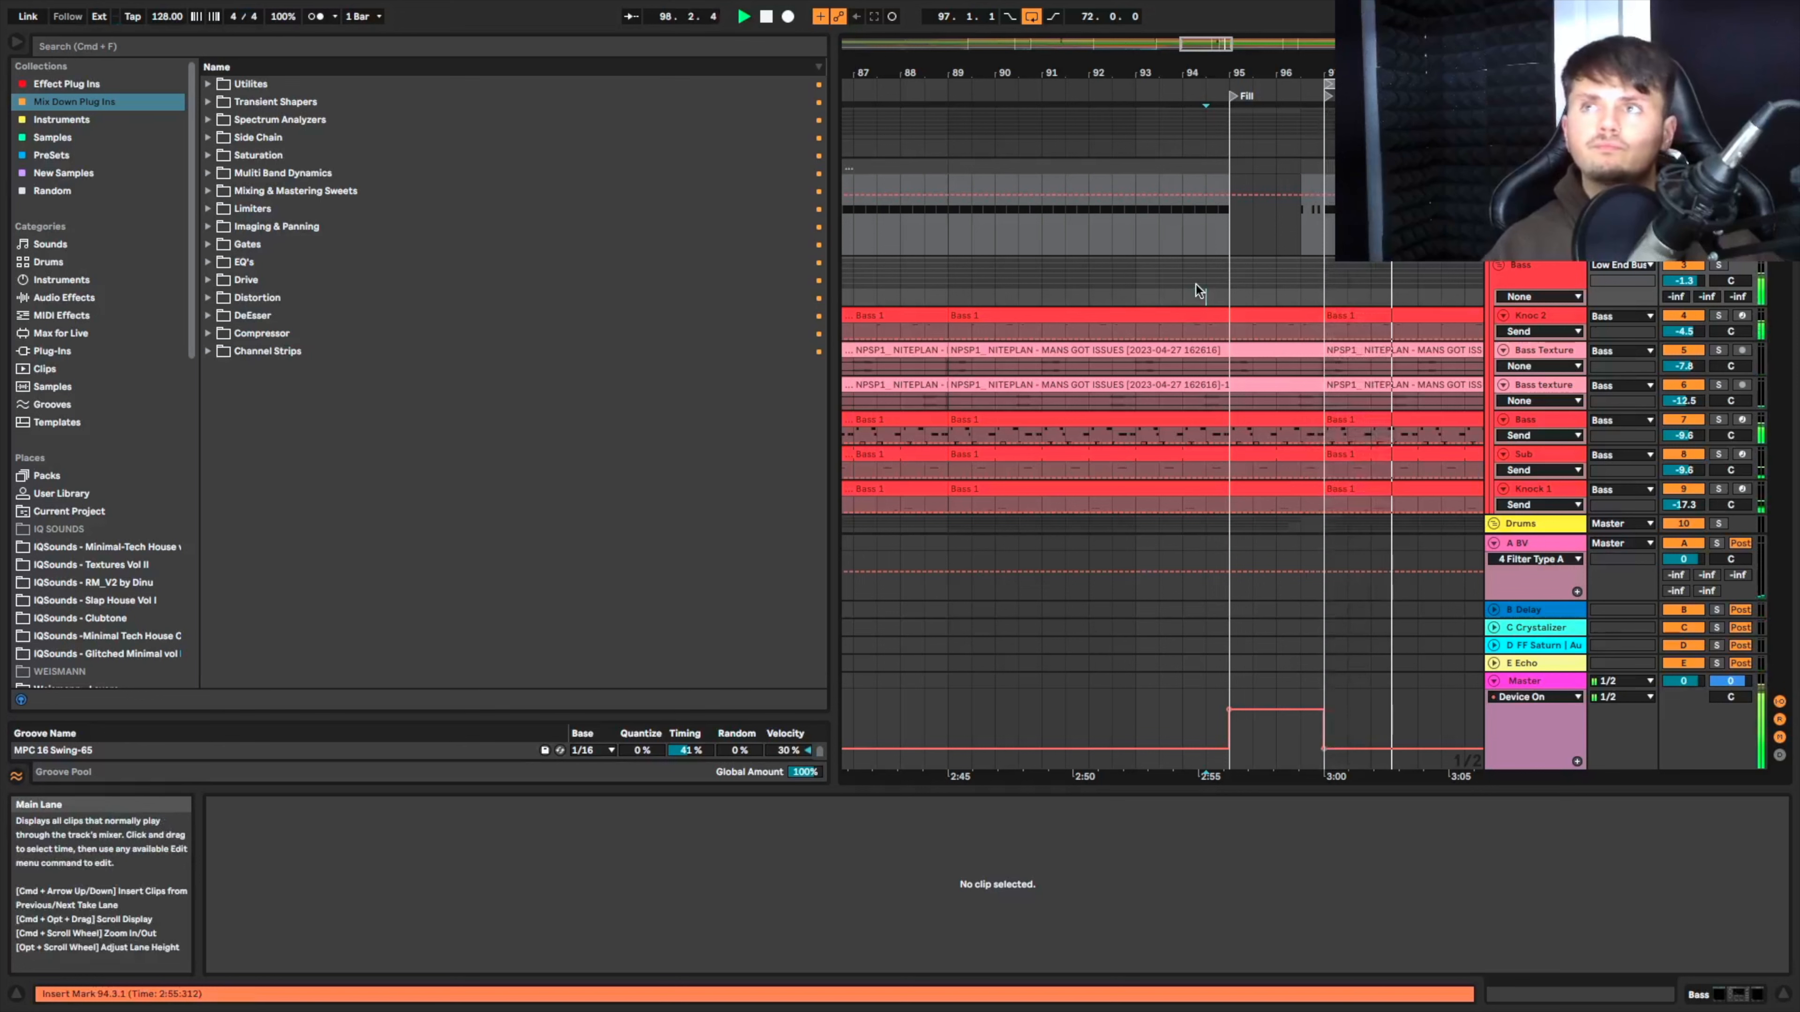
# Step: Ramp the Hats group's send automation up from bar 95 to a peak near bar 96, back down at bar 97, and play the Fill
pyautogui.scroll(-5, 1203, 290)
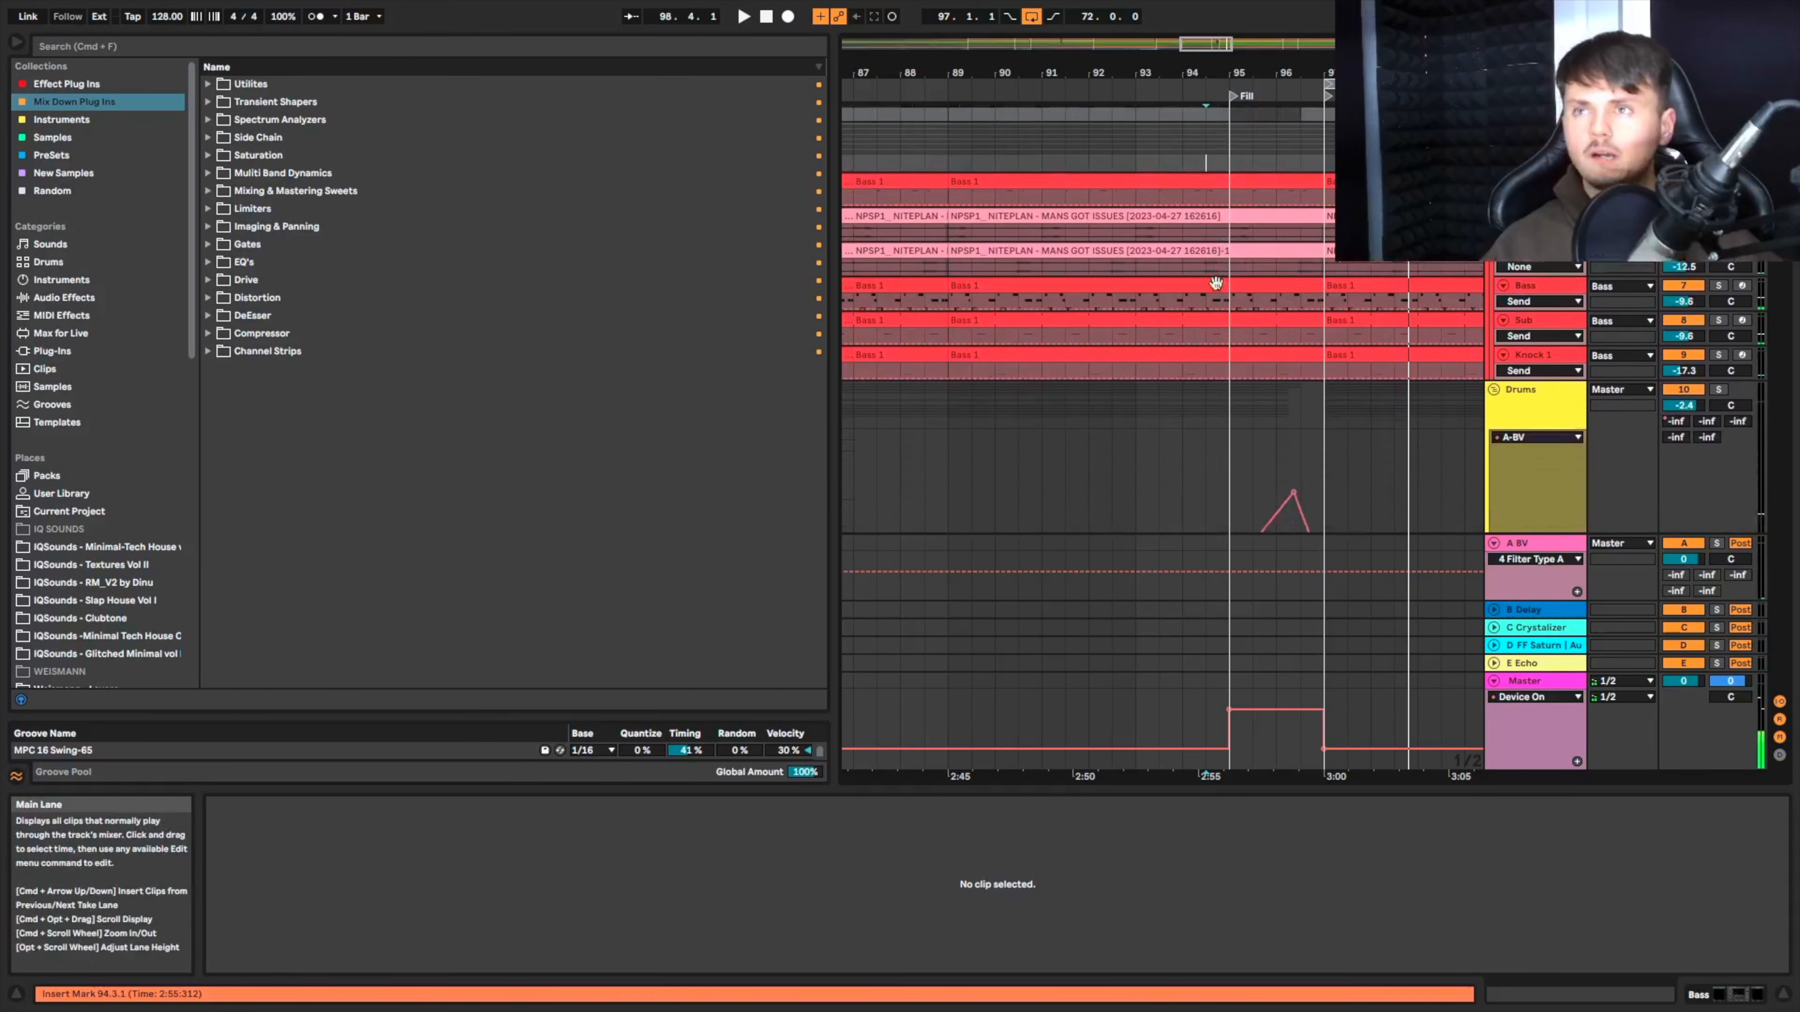
pyautogui.scroll(3, 1214, 288)
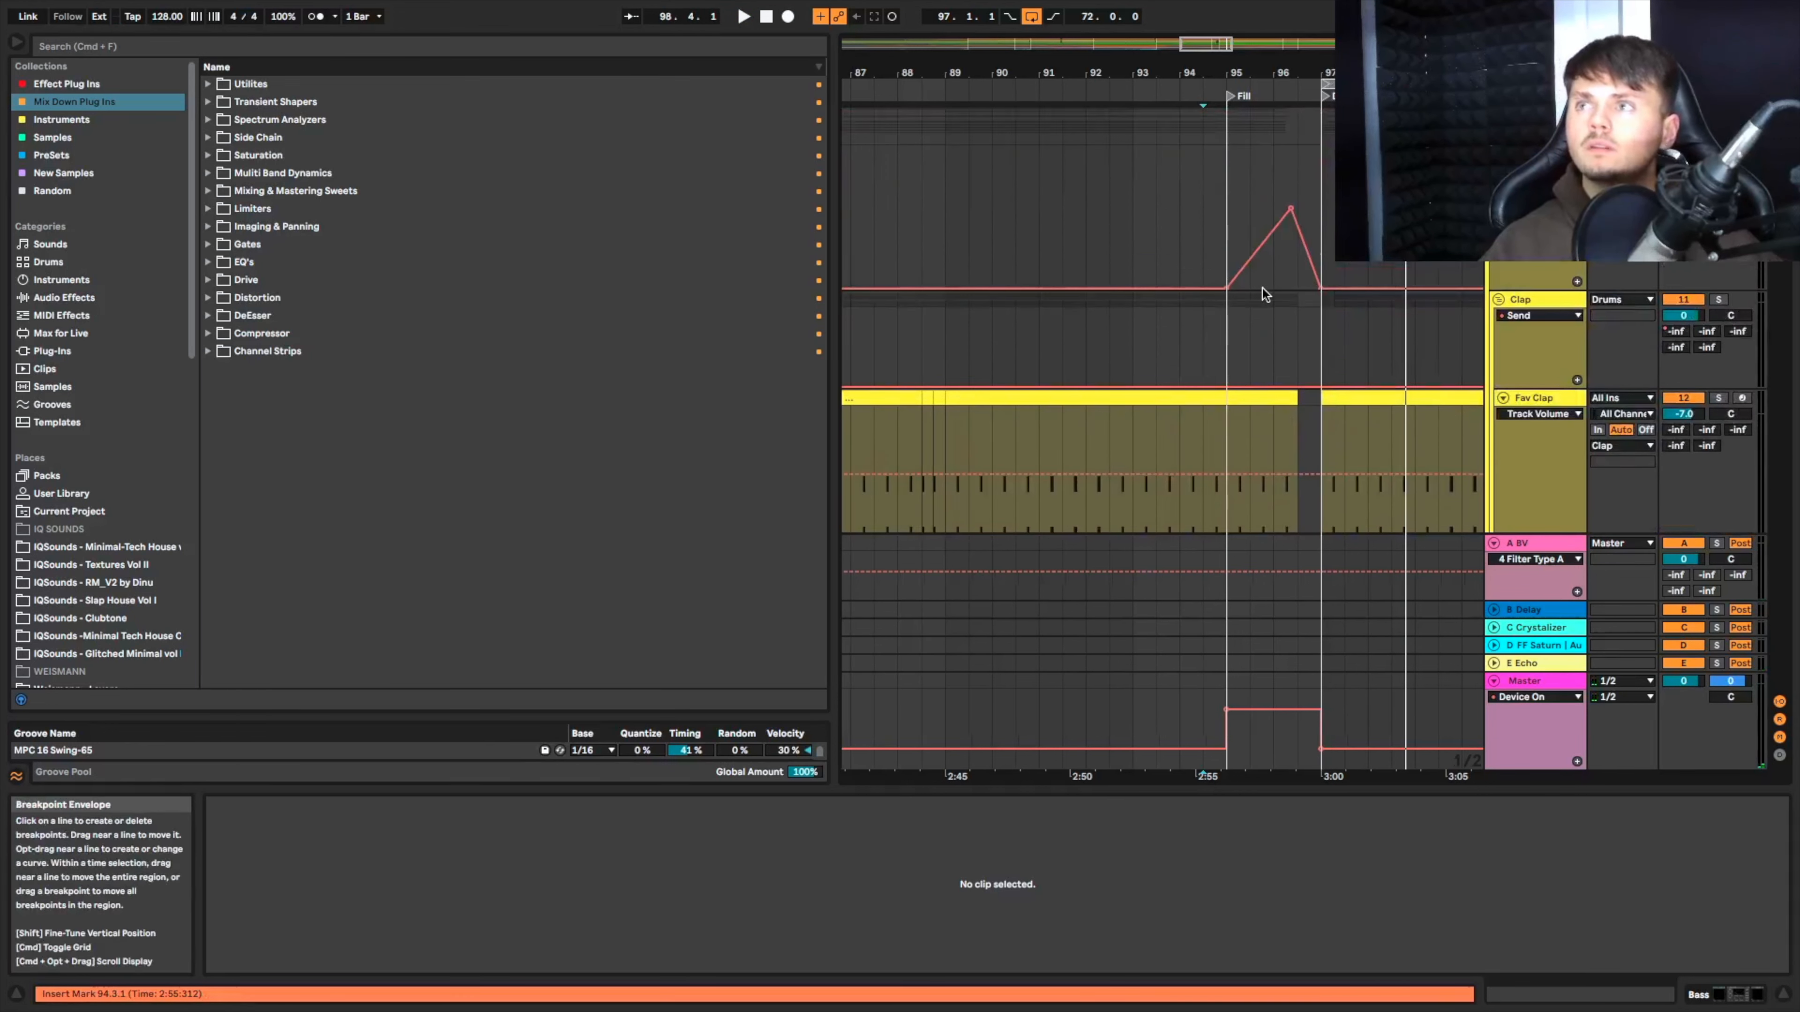
pyautogui.scroll(-5, 1331, 312)
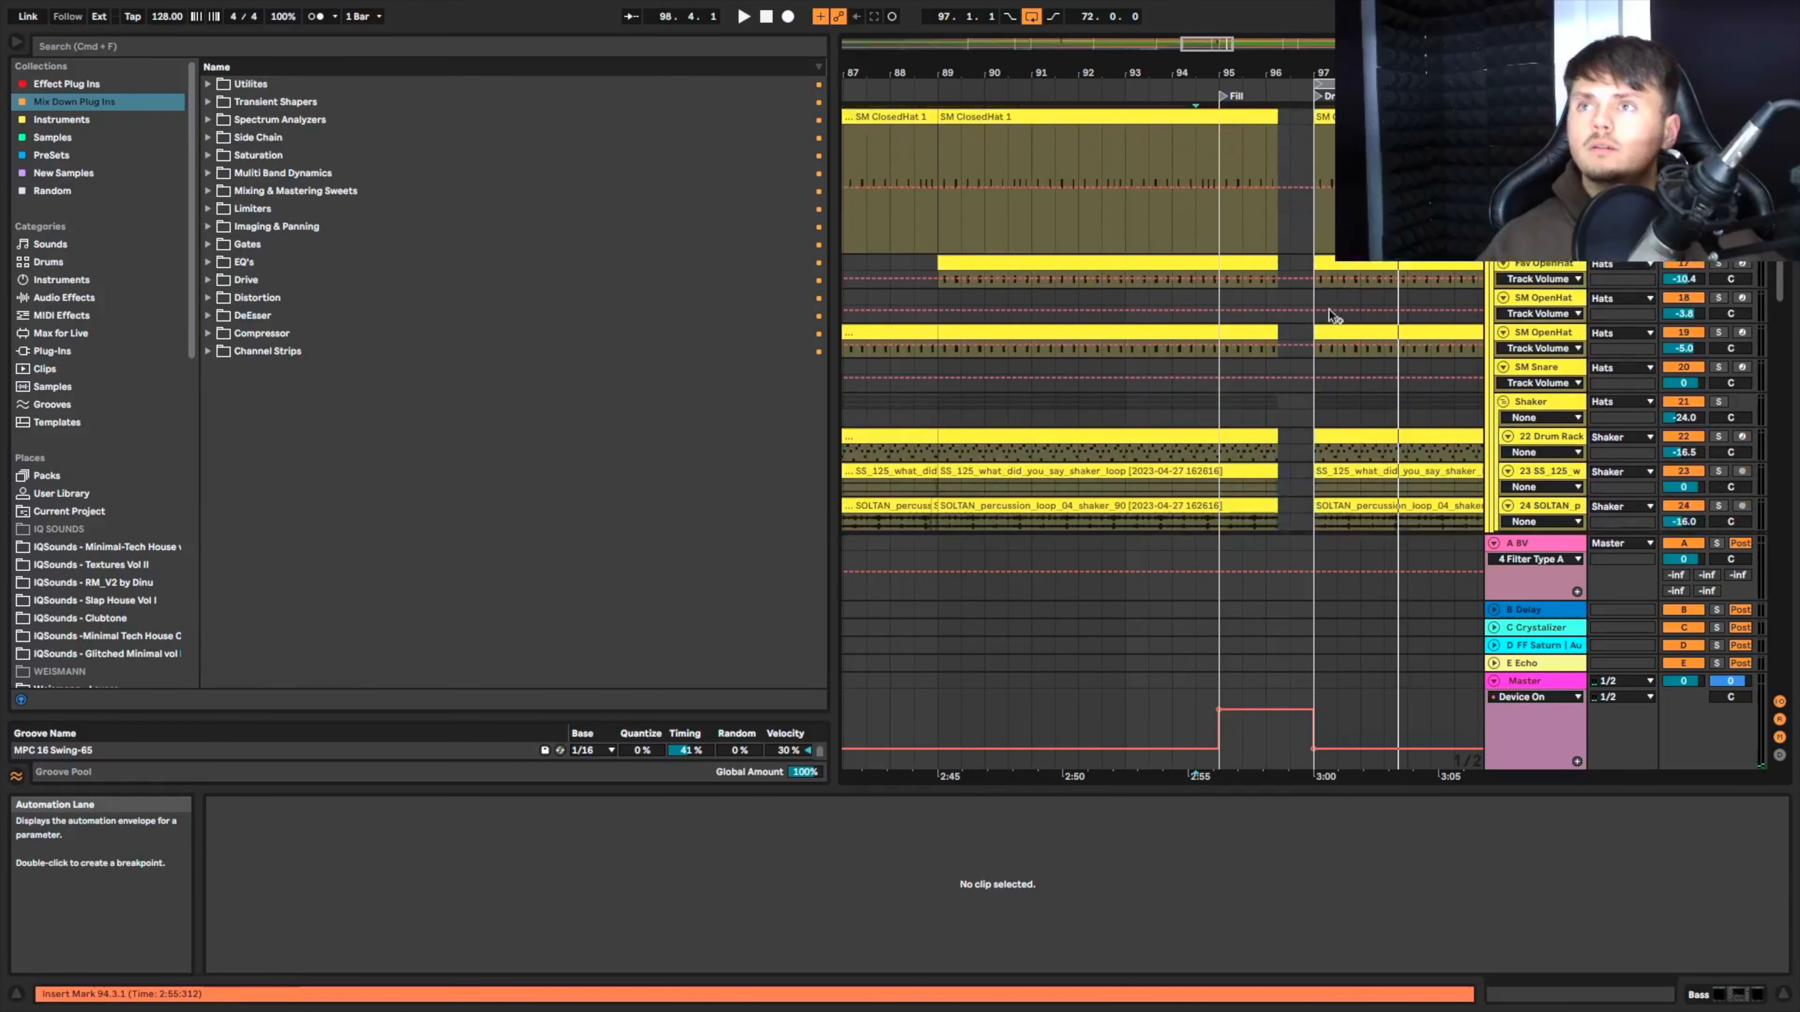
pyautogui.scroll(1, 1330, 311)
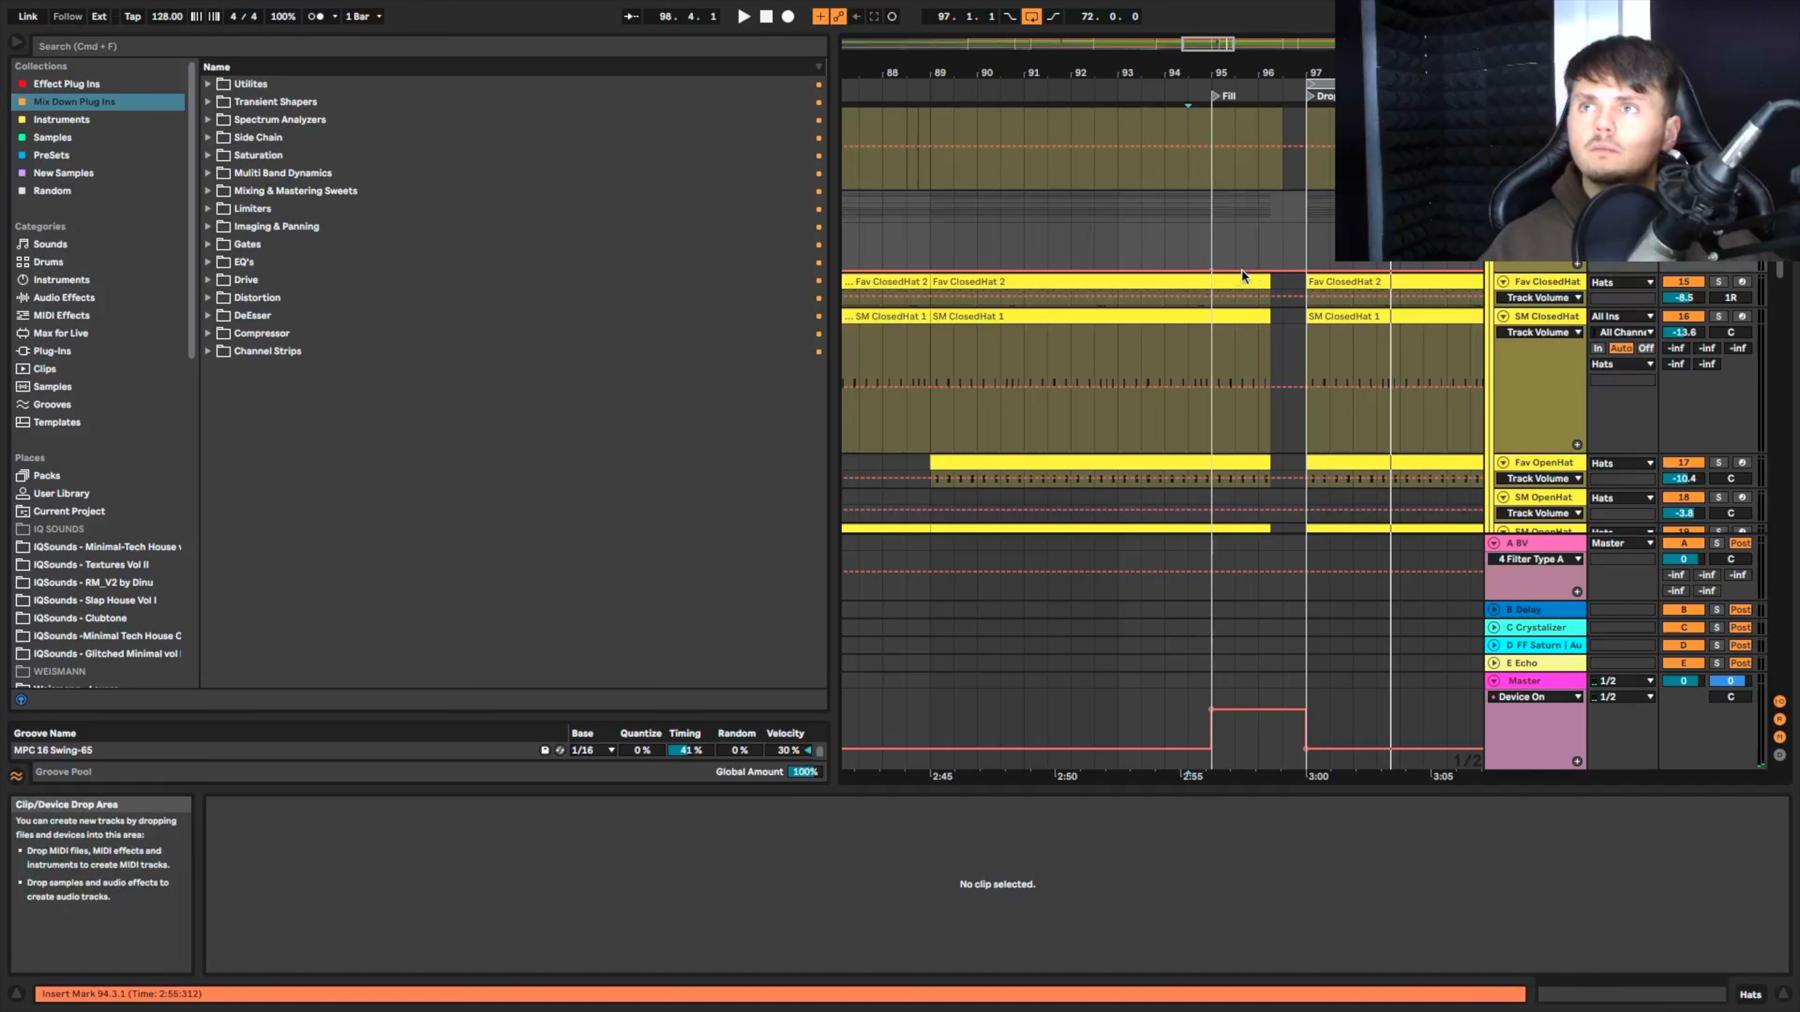
pyautogui.moveTo(1283, 268); pyautogui.dragTo(1287, 246)
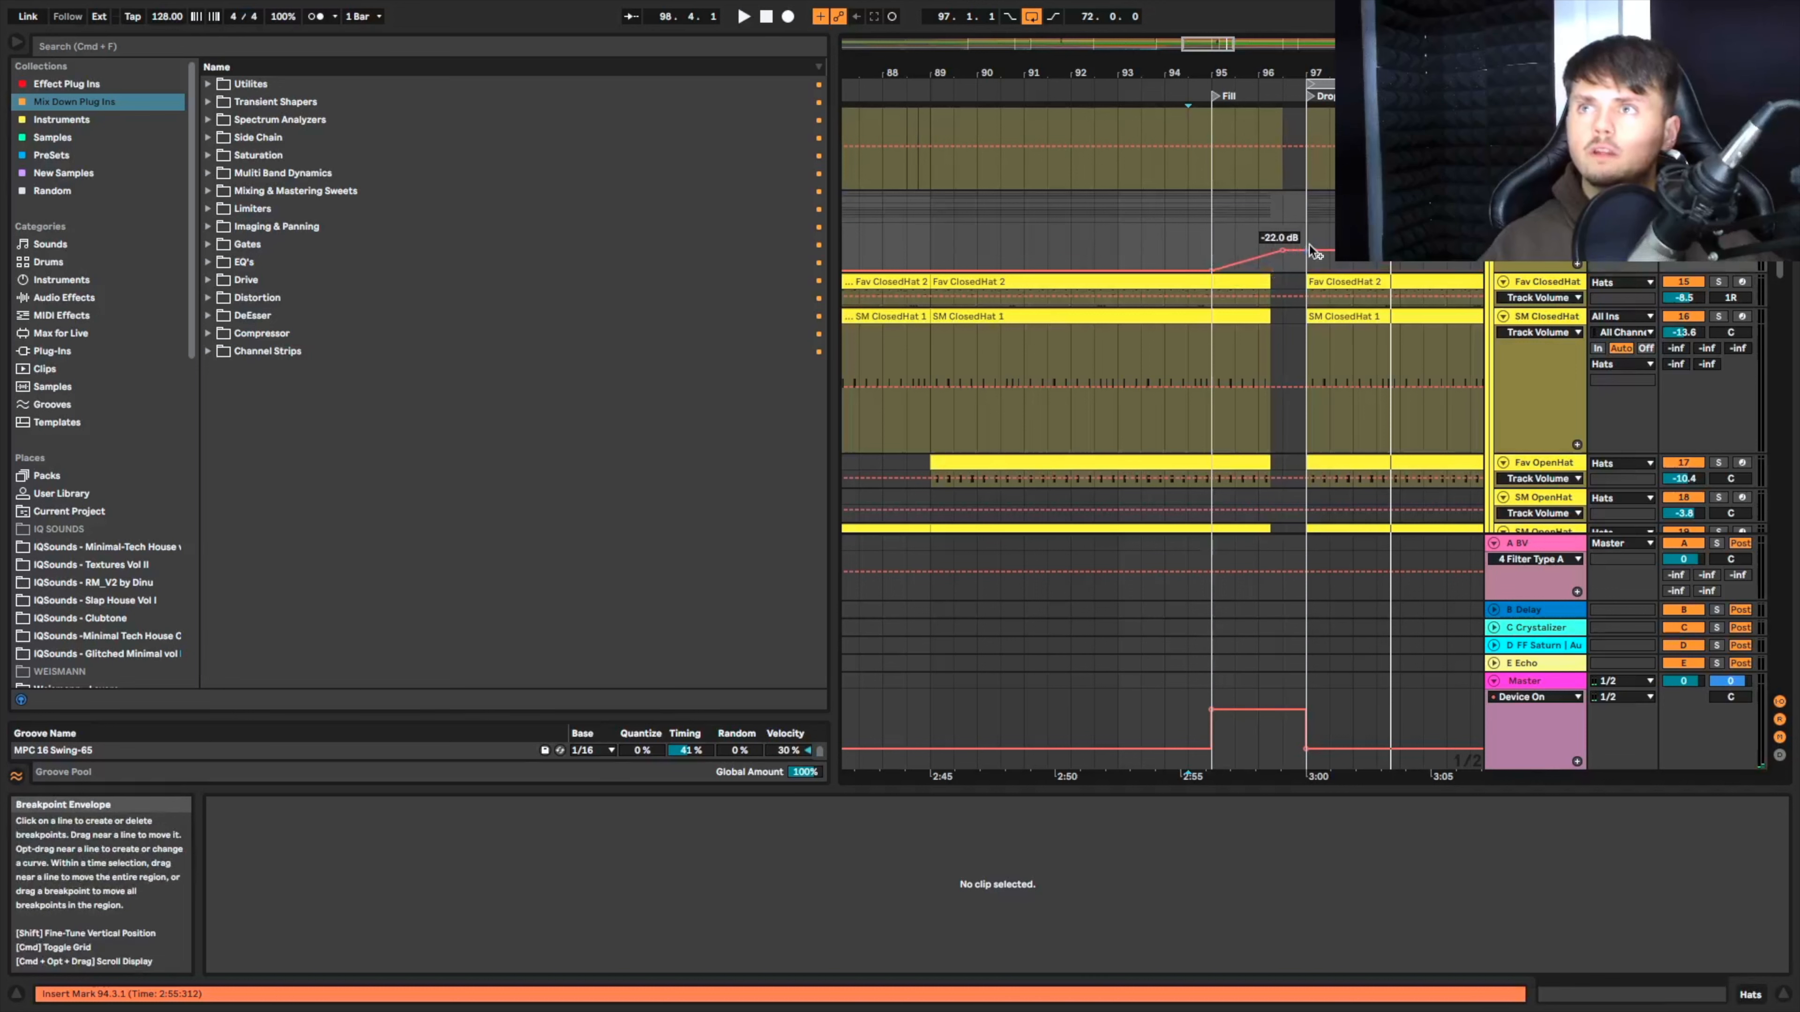
pyautogui.press('space')
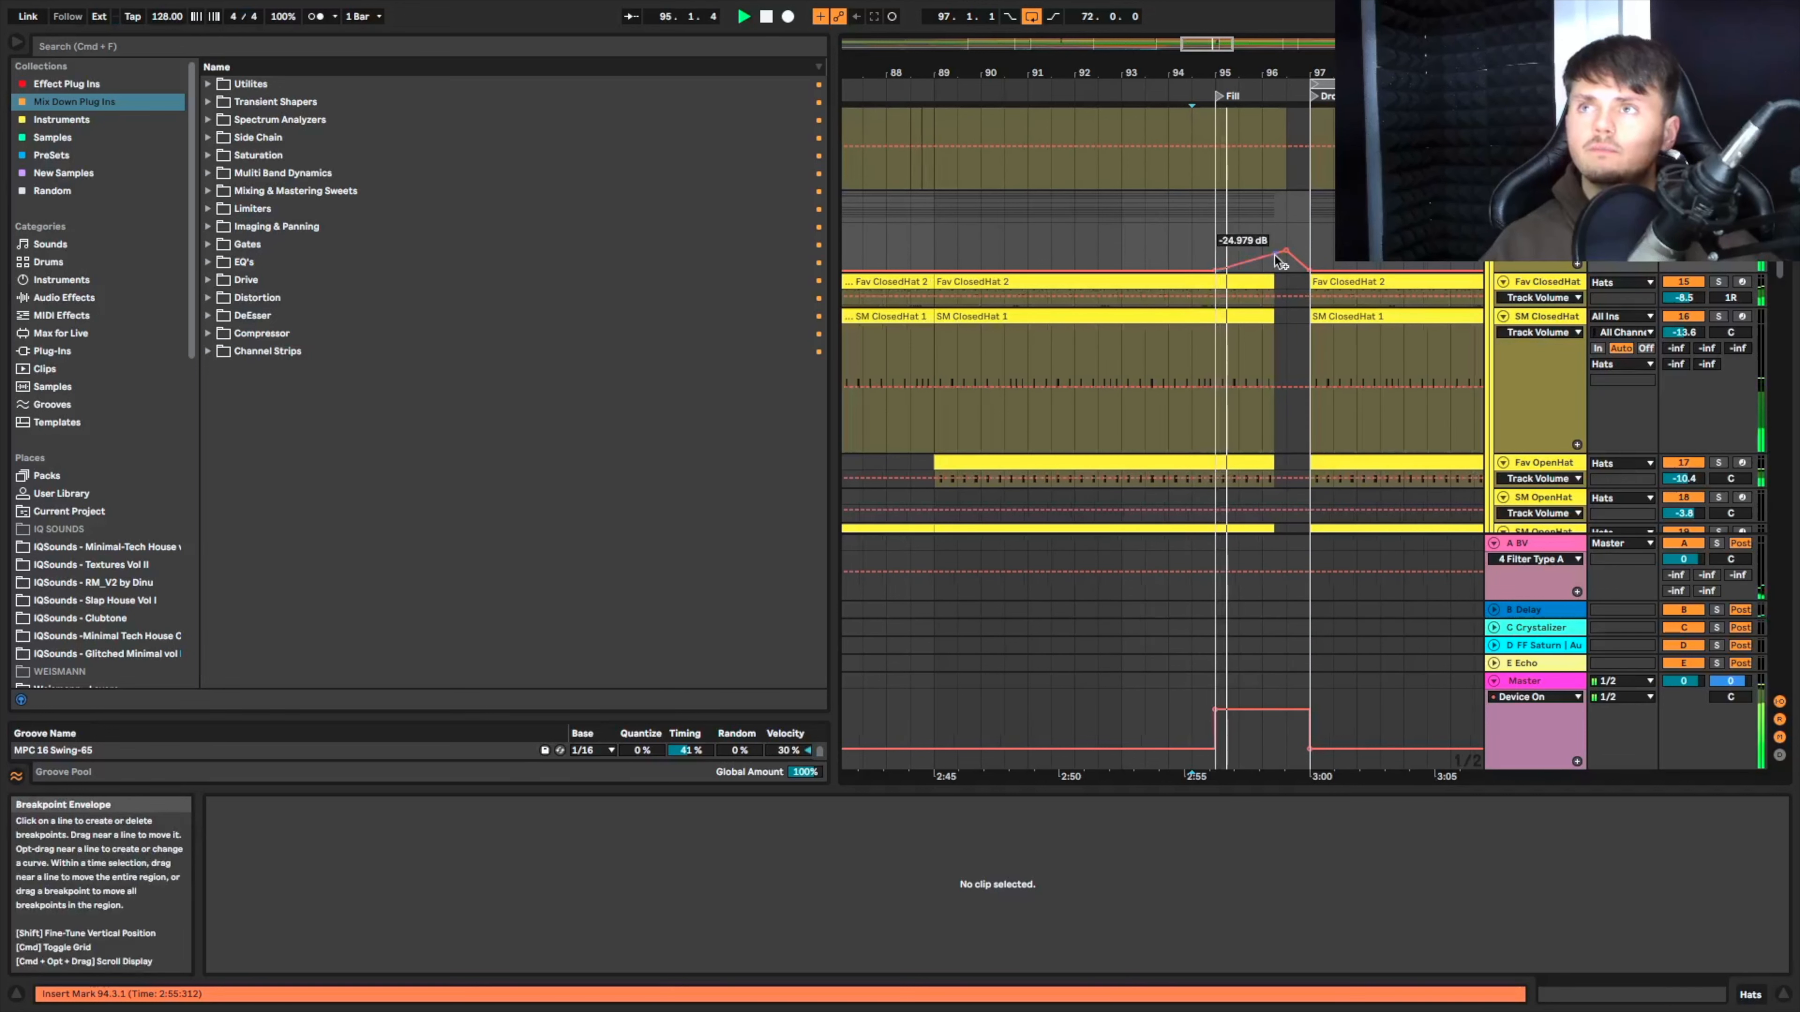
pyautogui.moveTo(1266, 257); pyautogui.dragTo(1271, 250)
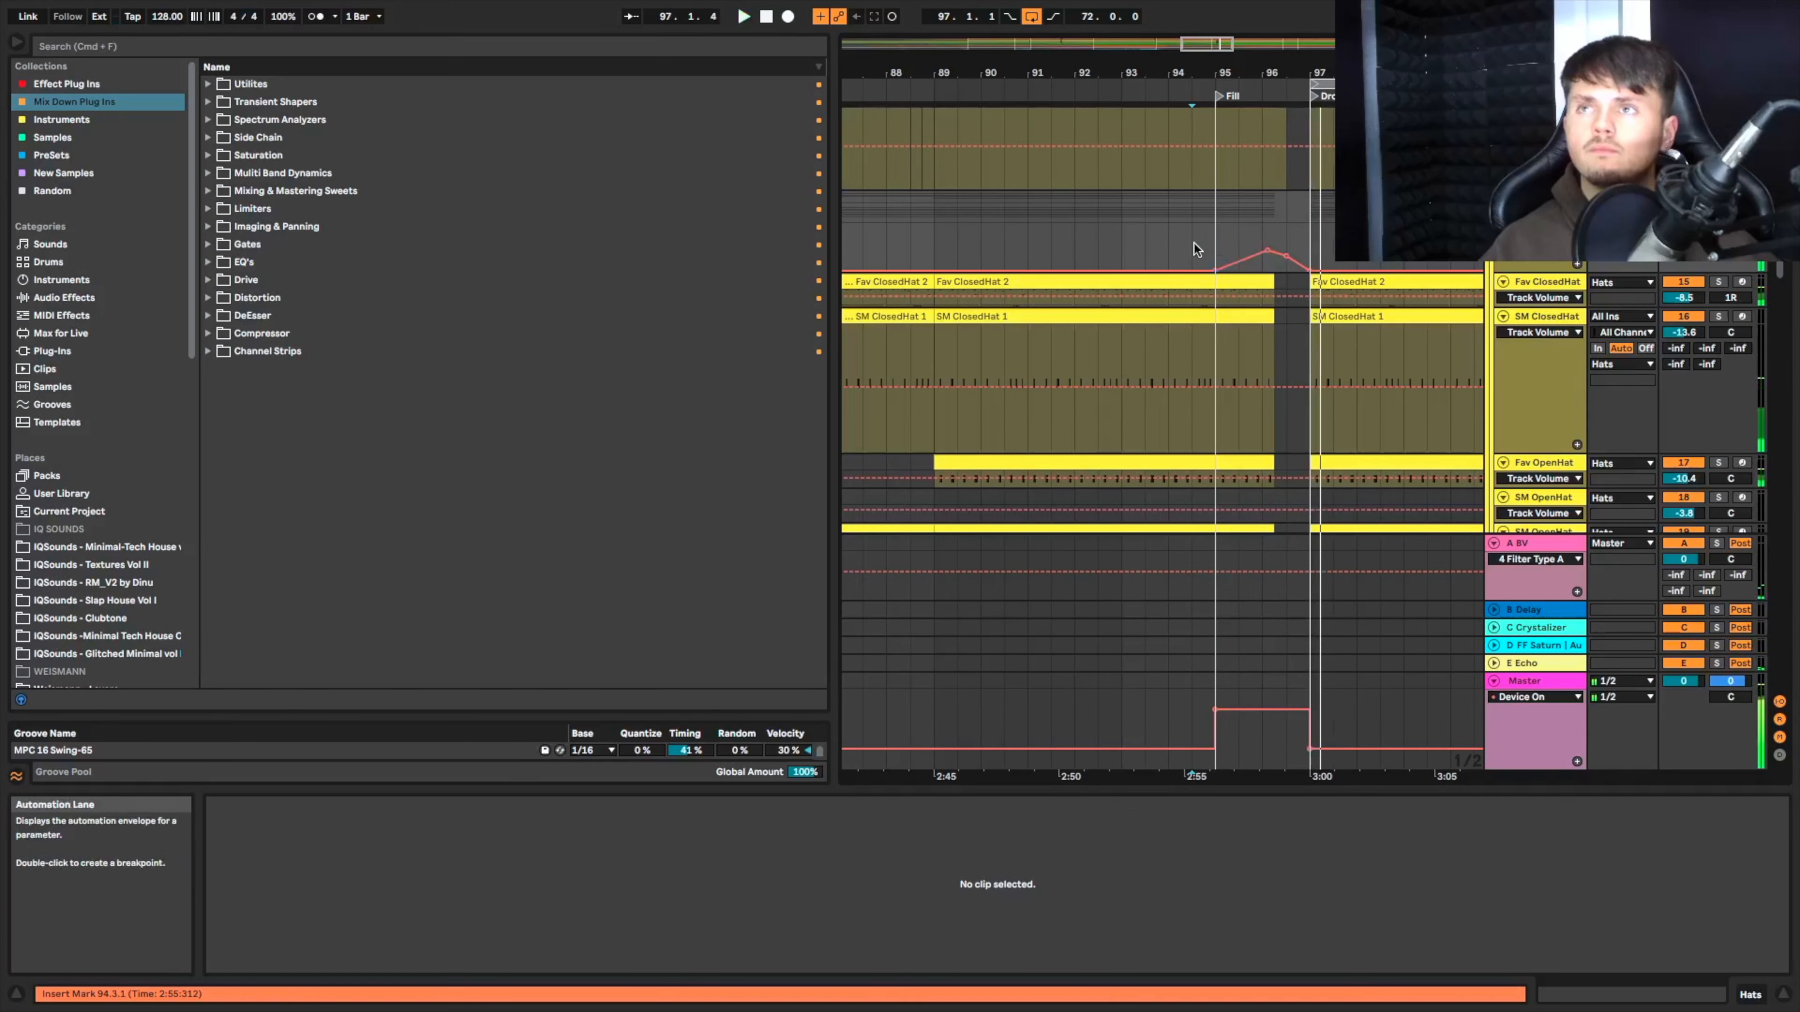
# Step: Move the first kick note in the Fav Kick clip before the Drop to 1.1.3 and play it
pyautogui.scroll(10, 1276, 235)
pyautogui.scroll(5, 1275, 235)
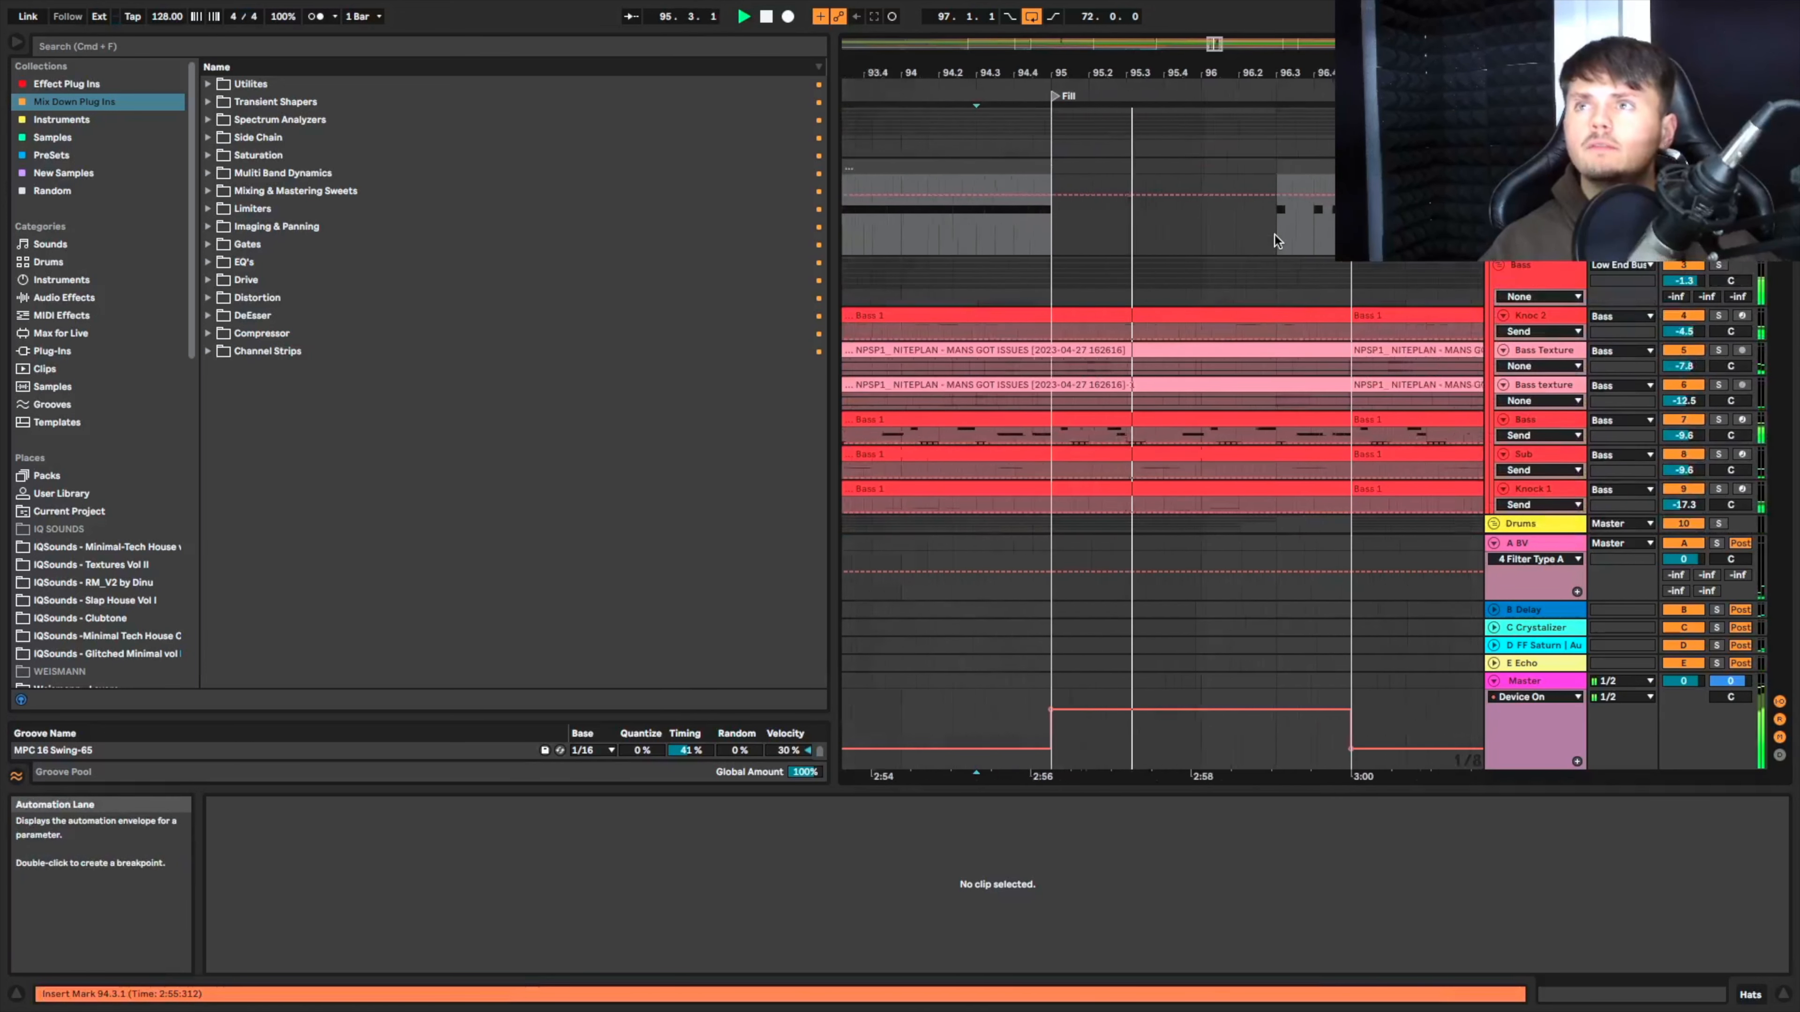
pyautogui.scroll(1, 1273, 234)
pyautogui.click(1292, 180)
pyautogui.moveTo(828, 934); pyautogui.dragTo(1024, 940)
pyautogui.press('space')
pyautogui.press('space')
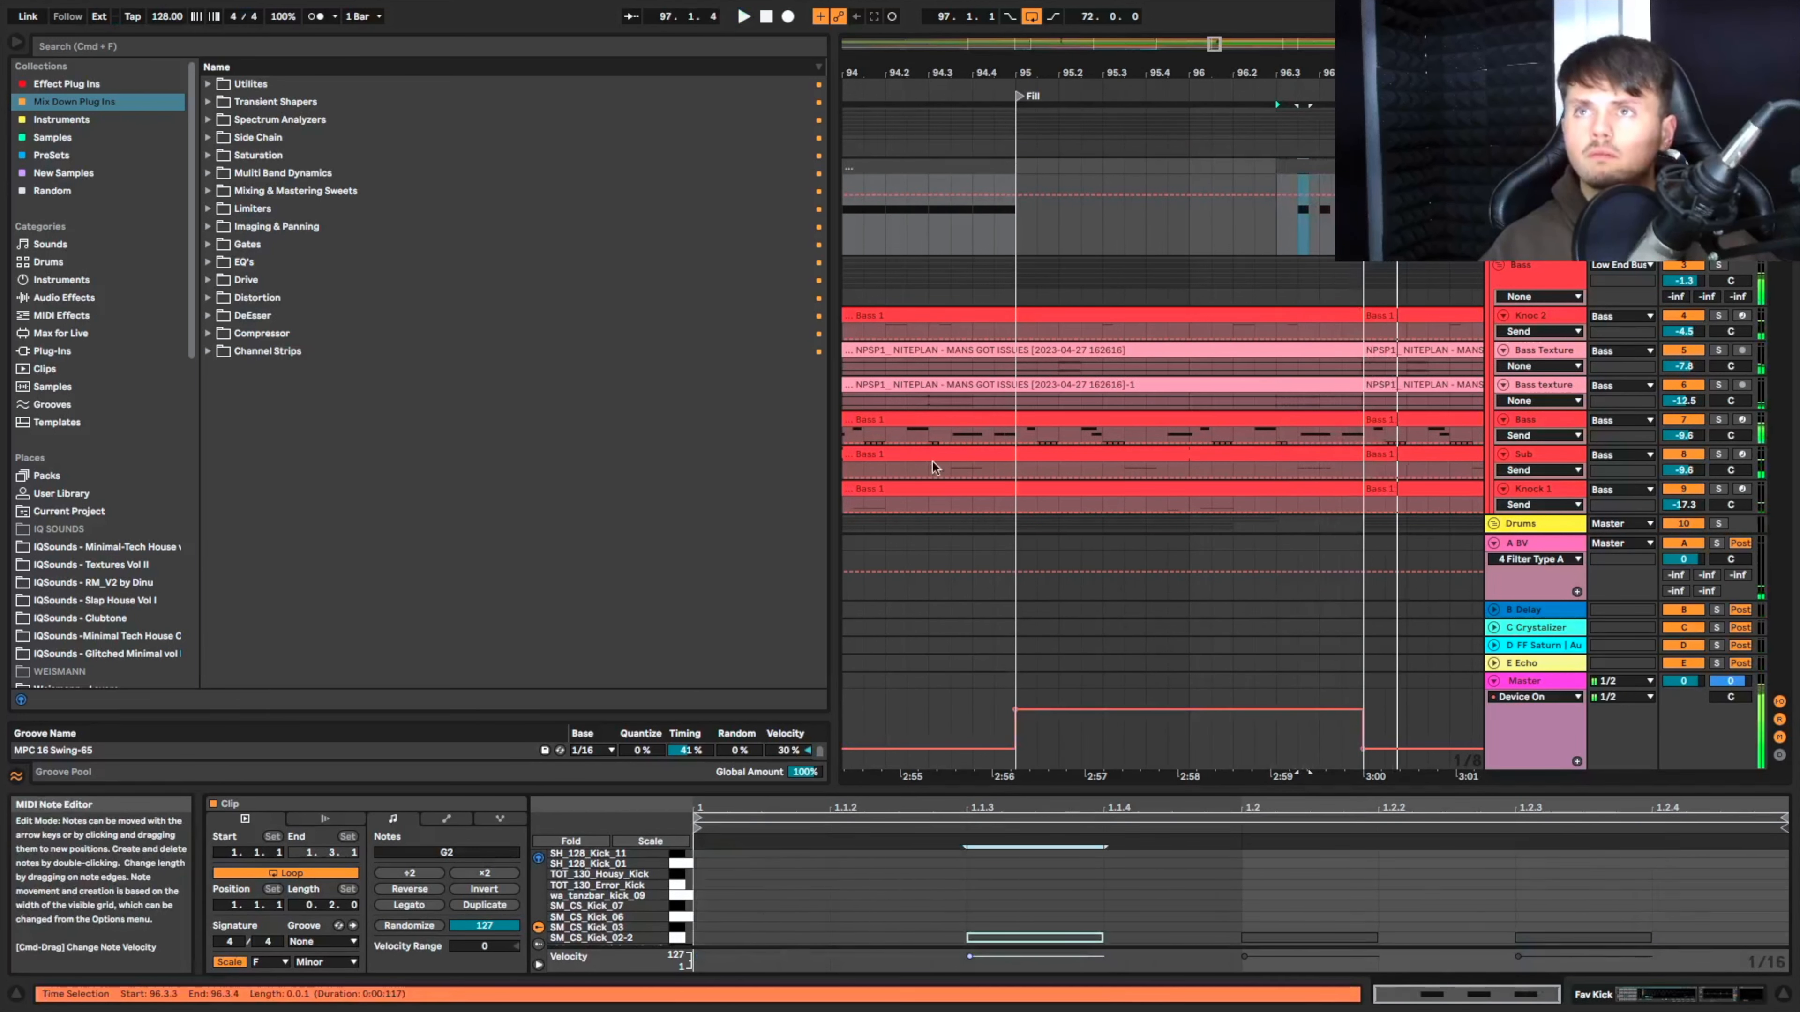
# Step: Play from 94.4.3 to hear the revised kicks leading into the Drop
pyautogui.click(986, 263)
pyautogui.press('space')
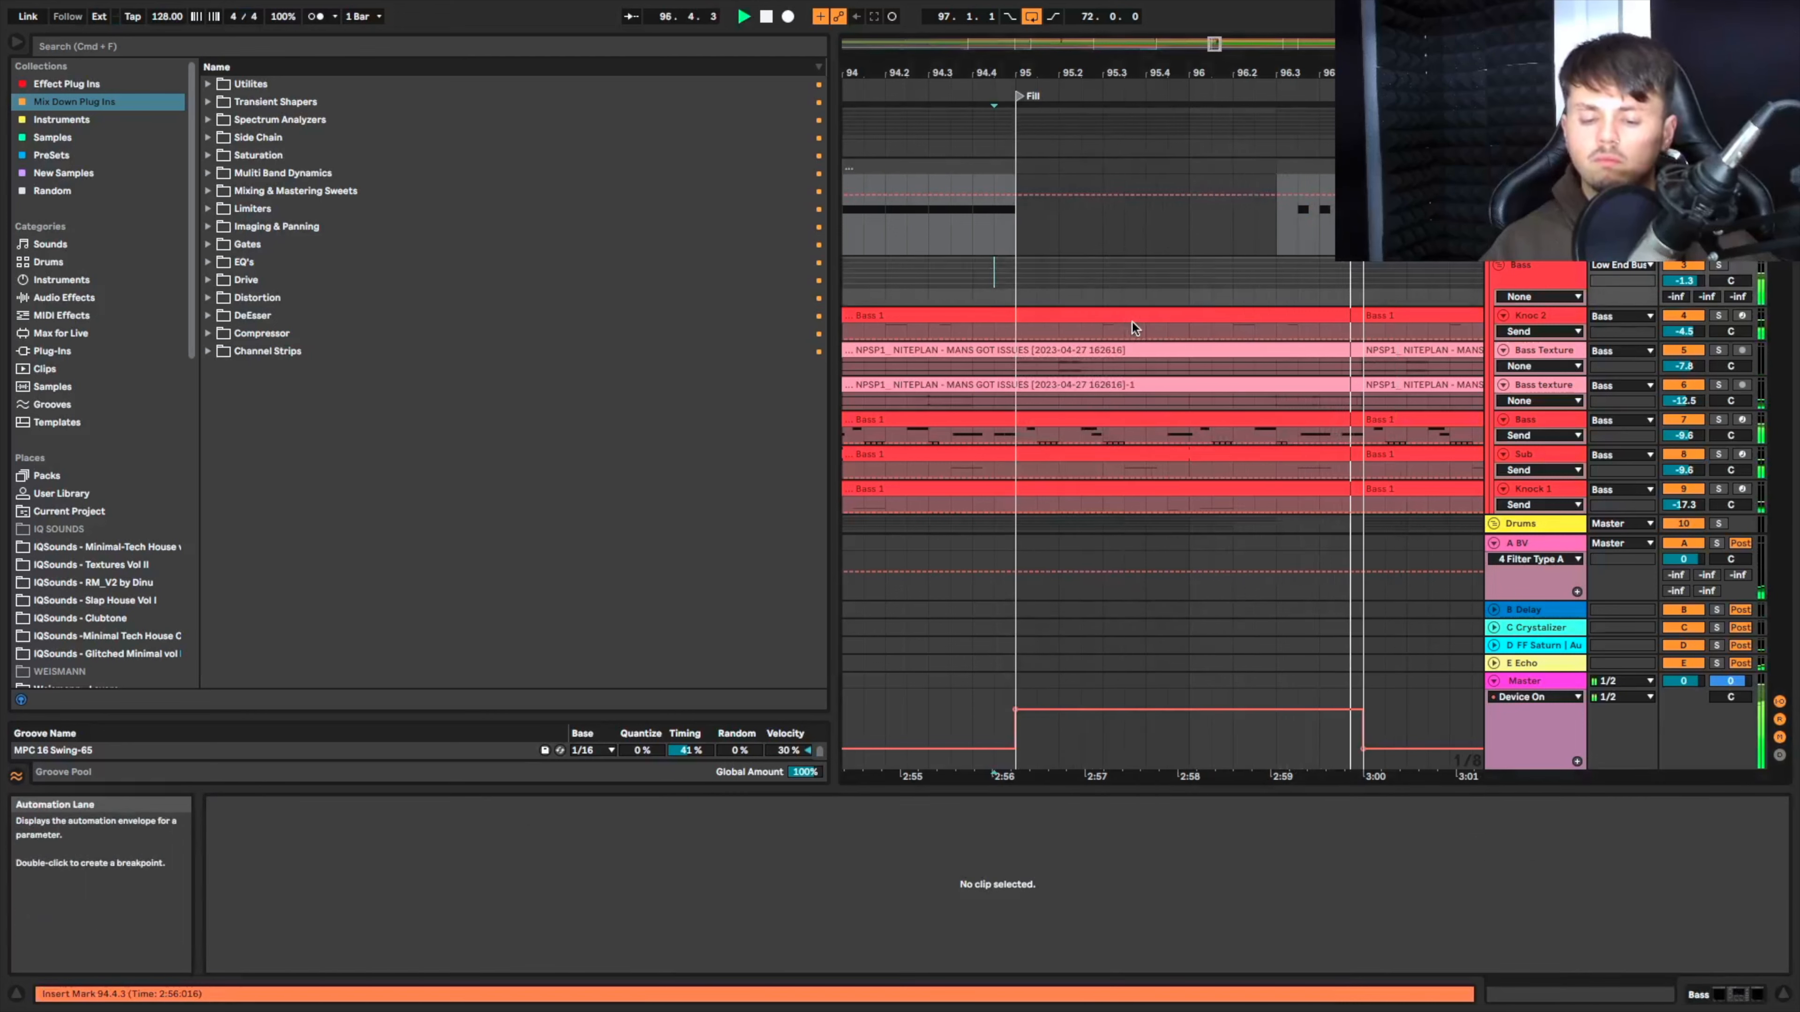
pyautogui.press('space')
pyautogui.press('space')
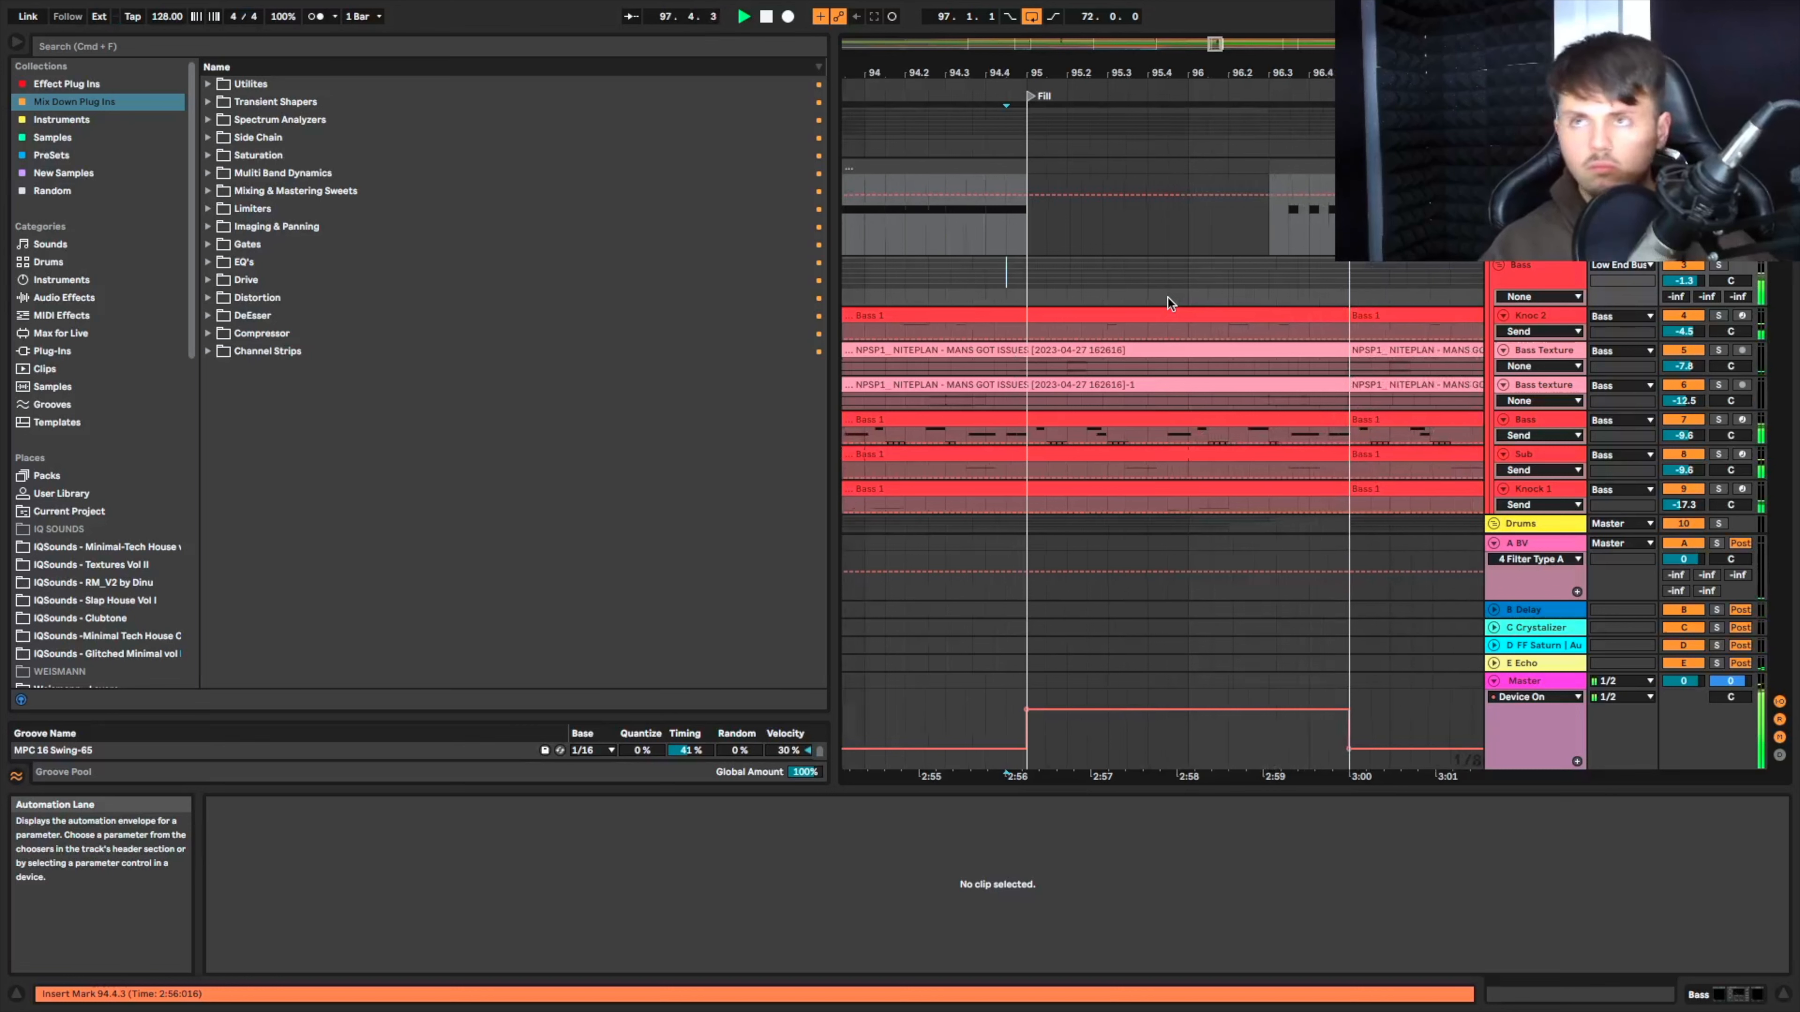
# Step: Copy the brandy & monica vocal section from 45.1.1 to 49.1.1 and place it at 95.1.1 on the same track
pyautogui.scroll(-2, 1168, 299)
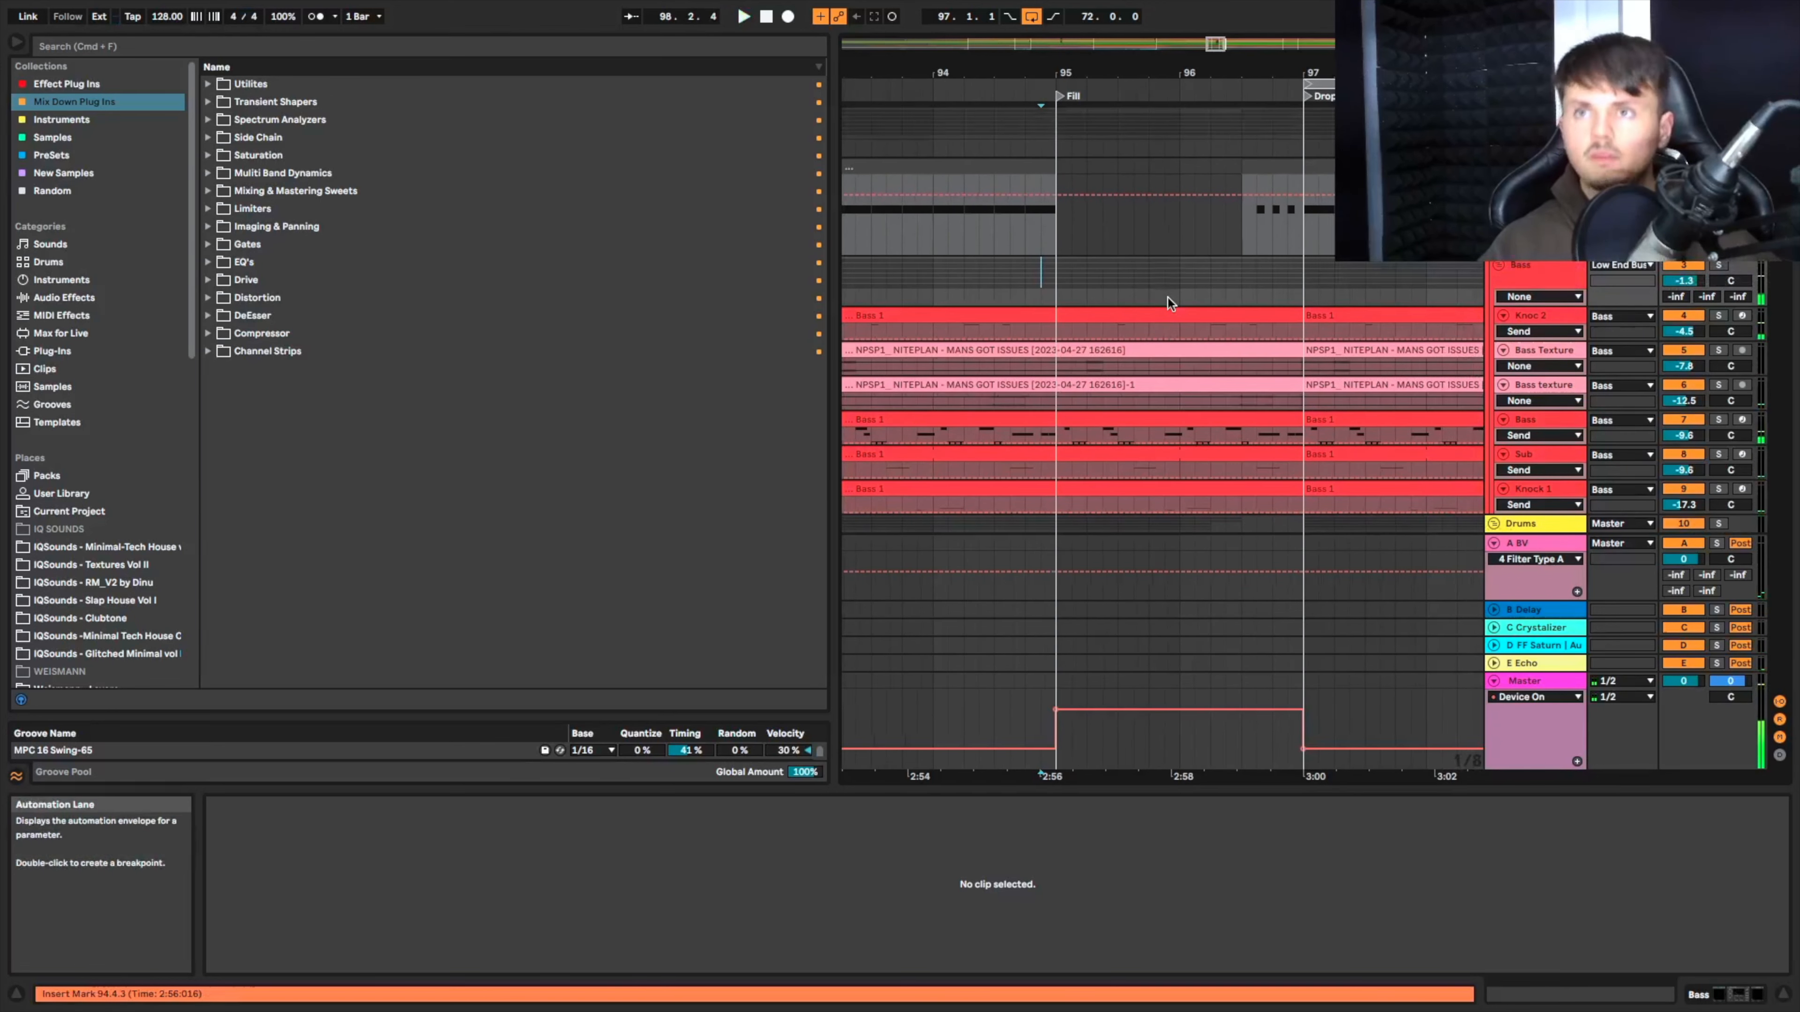
pyautogui.scroll(-10, 1169, 299)
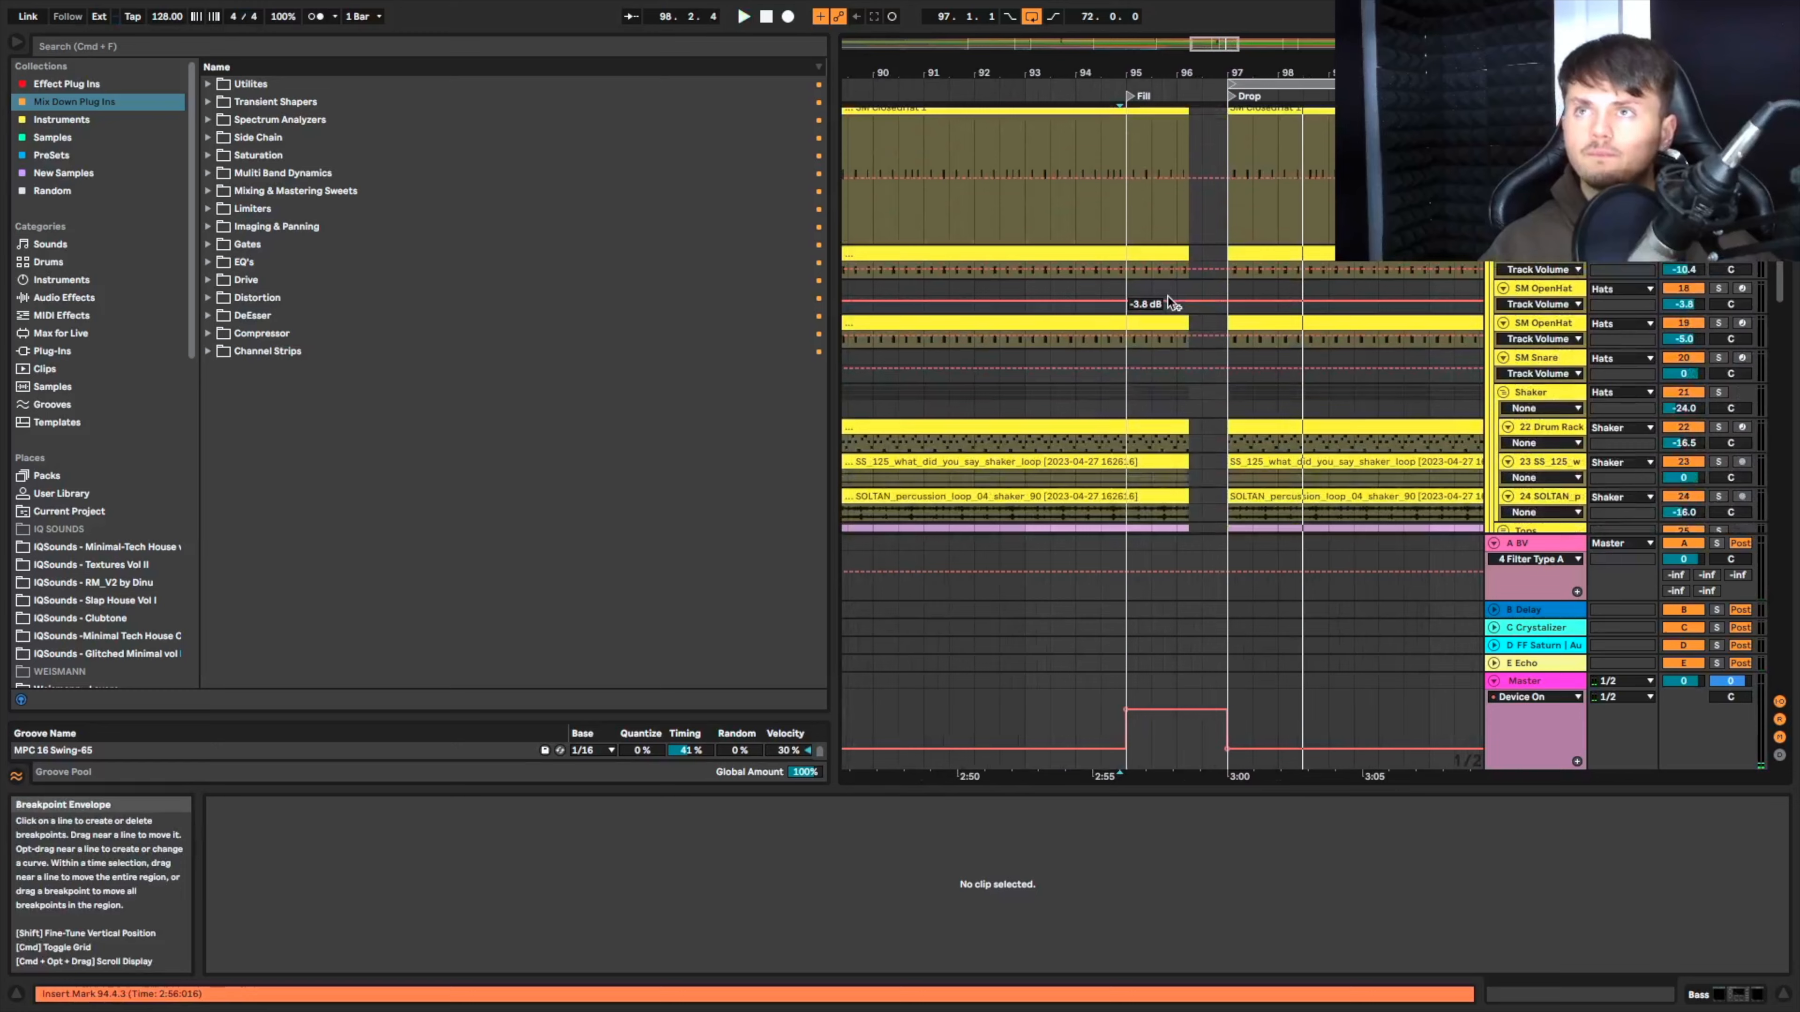
pyautogui.hscroll(-5, 1127, 268)
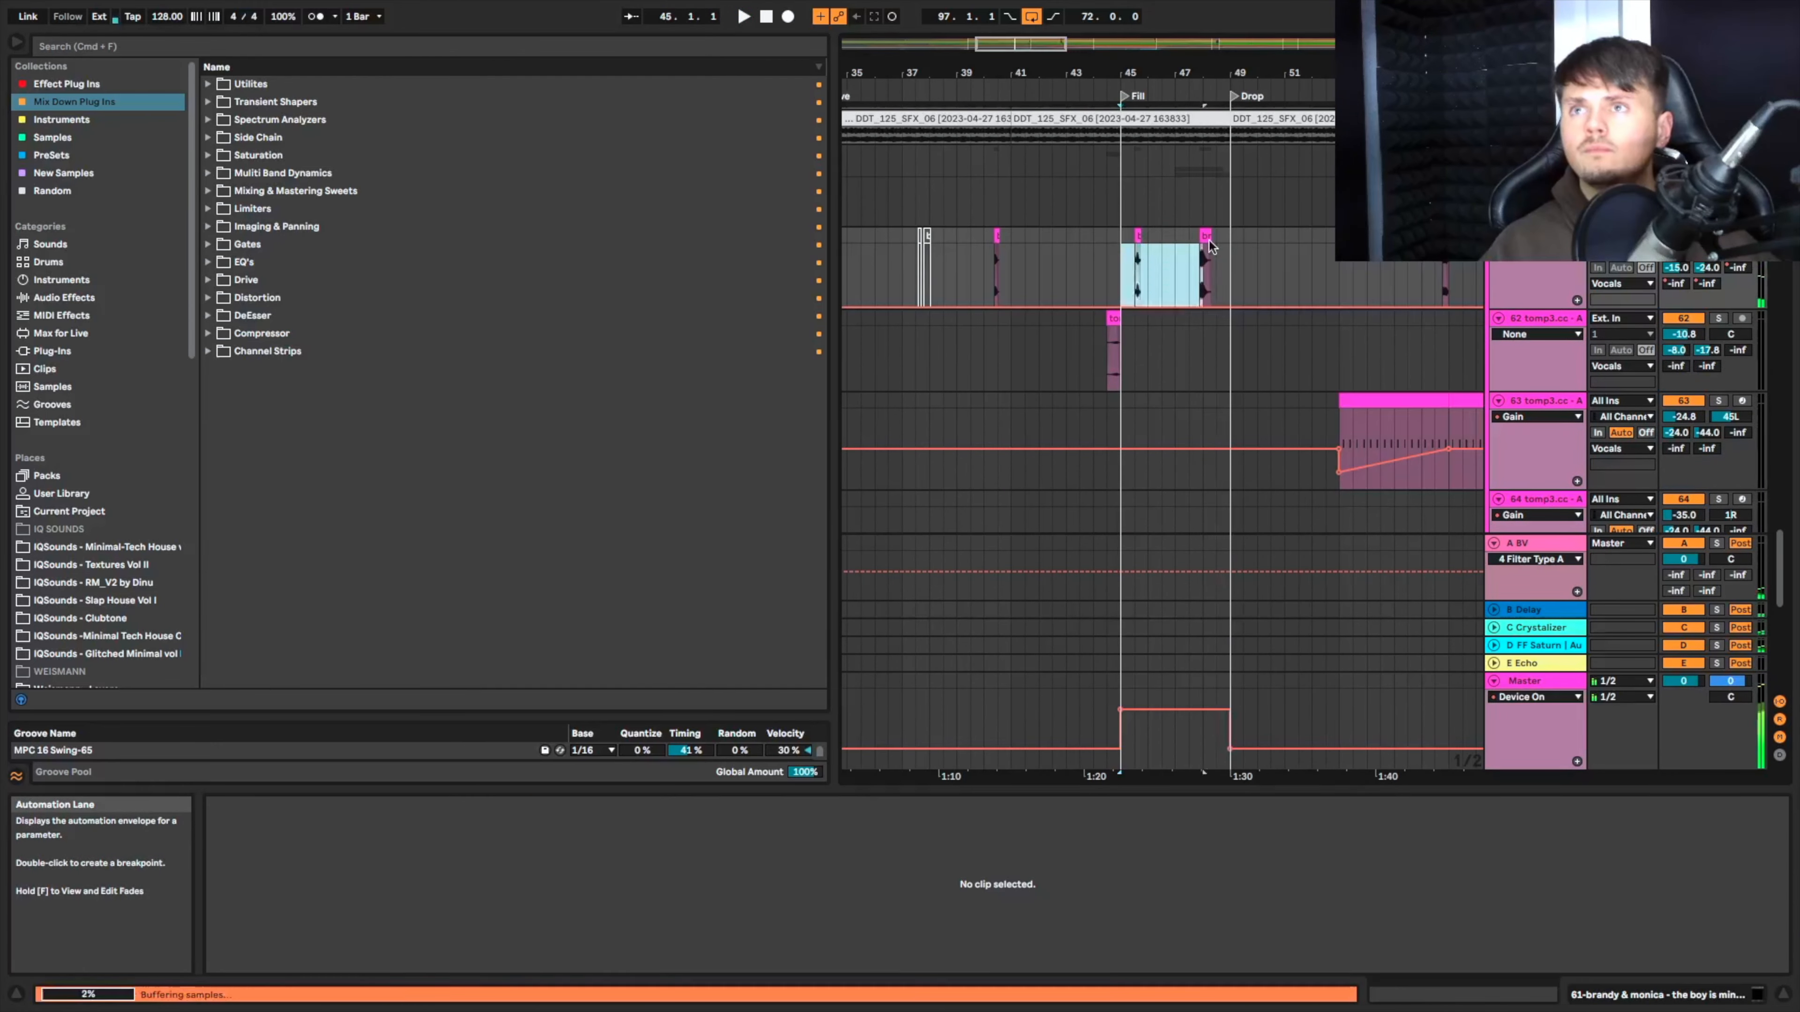
pyautogui.moveTo(1224, 235); pyautogui.dragTo(1232, 234)
pyautogui.hscroll(10, 1233, 232)
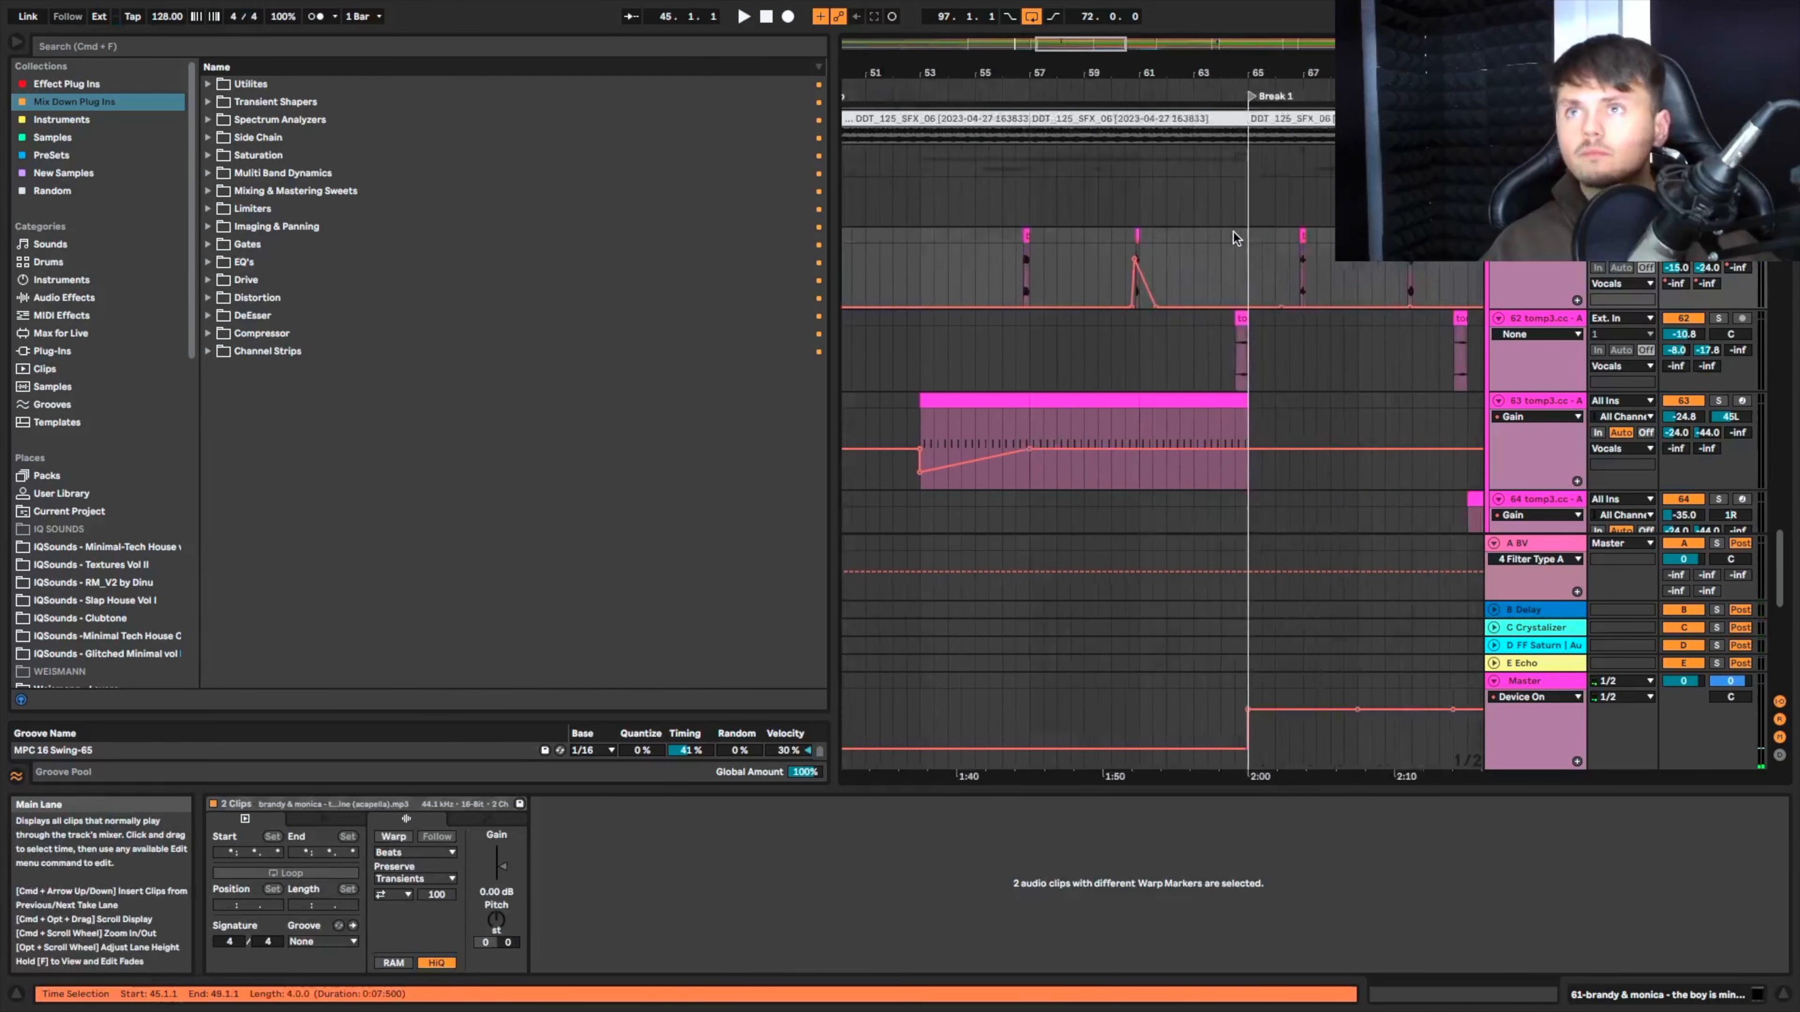
pyautogui.hscroll(10, 1233, 232)
pyautogui.moveTo(1132, 276); pyautogui.dragTo(1240, 277)
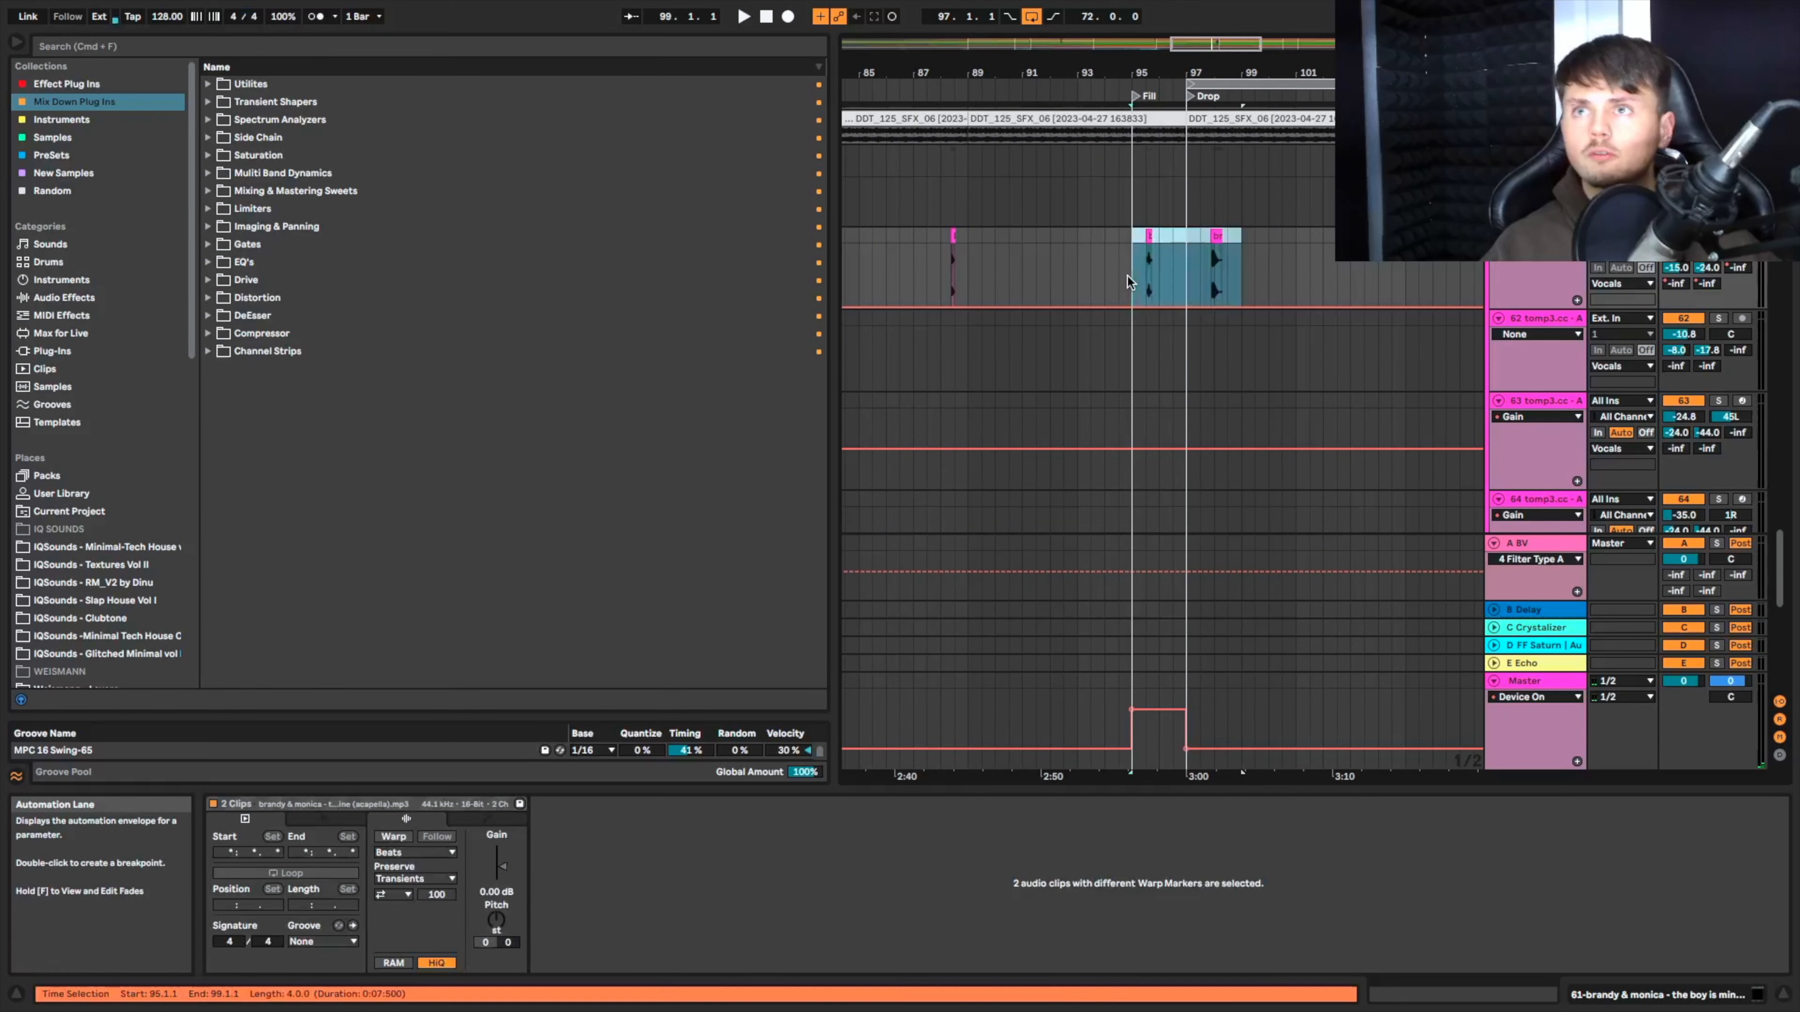
# Step: Shift the copied vocal section earlier to span 93.3.1 to 97.3.1 and play it
pyautogui.press('Left')
pyautogui.press('Left')
pyautogui.press('Left')
pyautogui.press('Left')
pyautogui.press('Right')
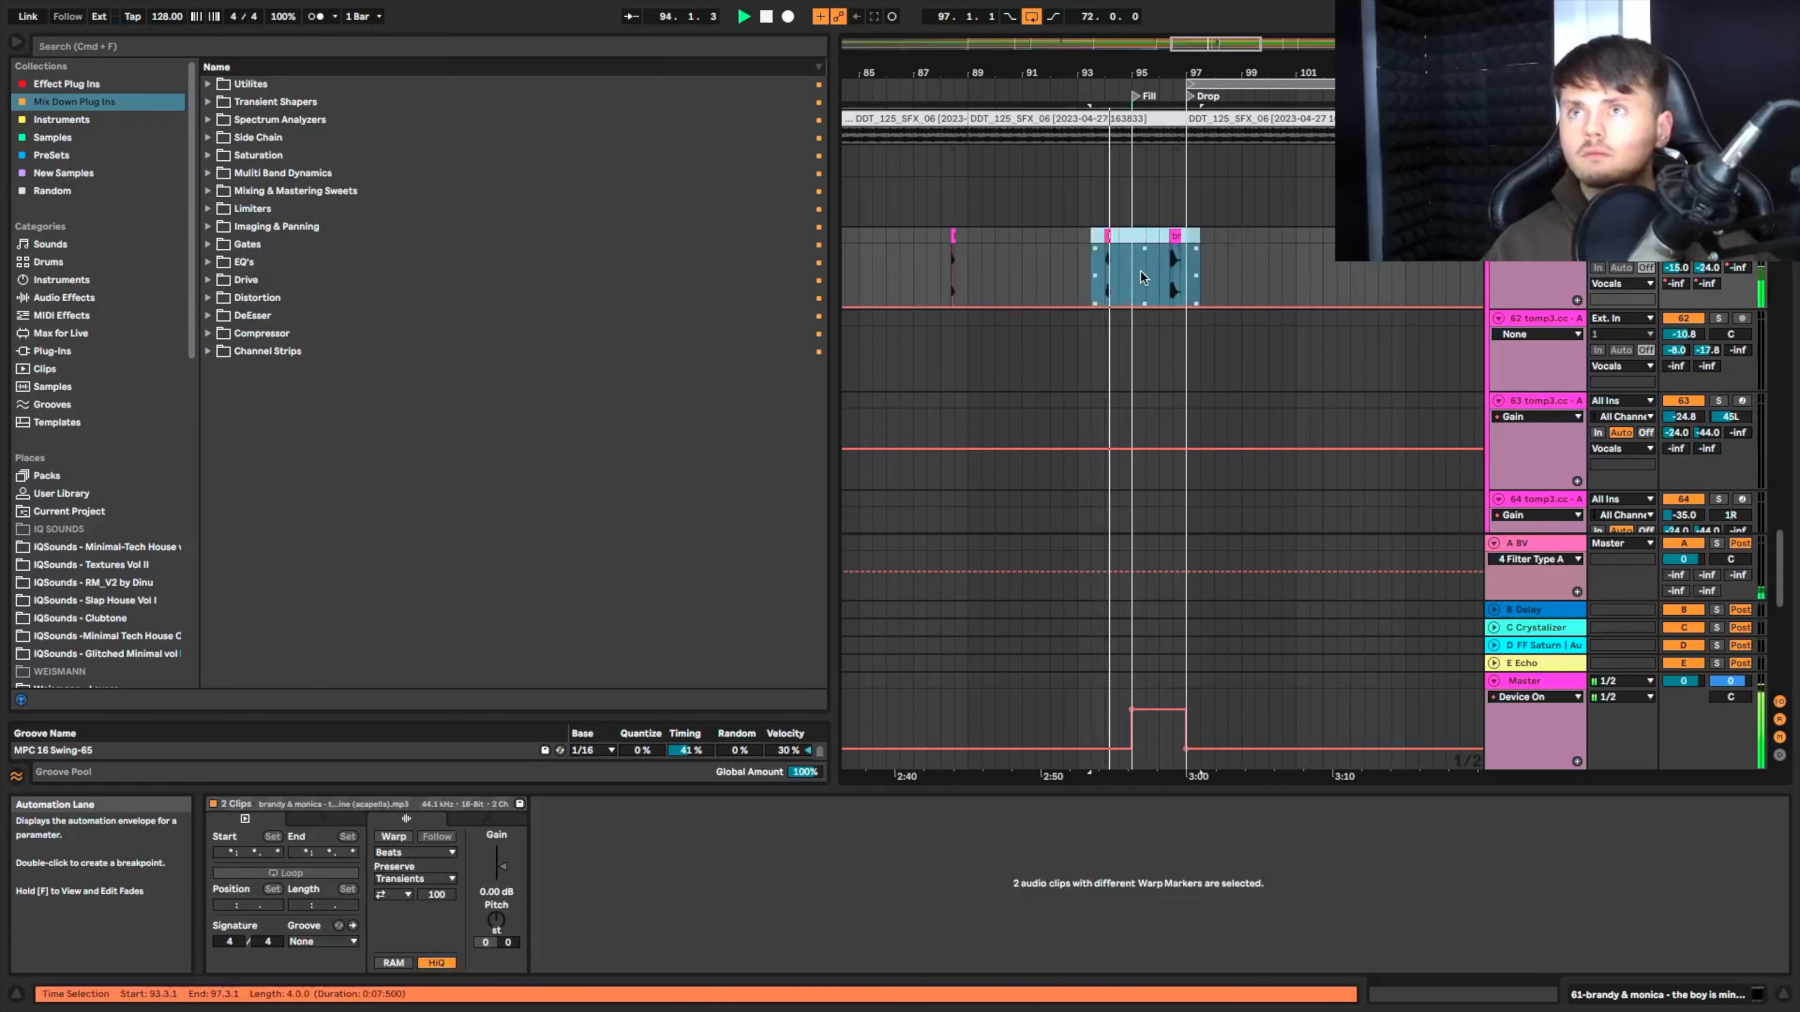
# Step: Play repeatedly from 96.1.1 to check the timing of the second copied vocal clip against the Drop
pyautogui.click(1159, 273)
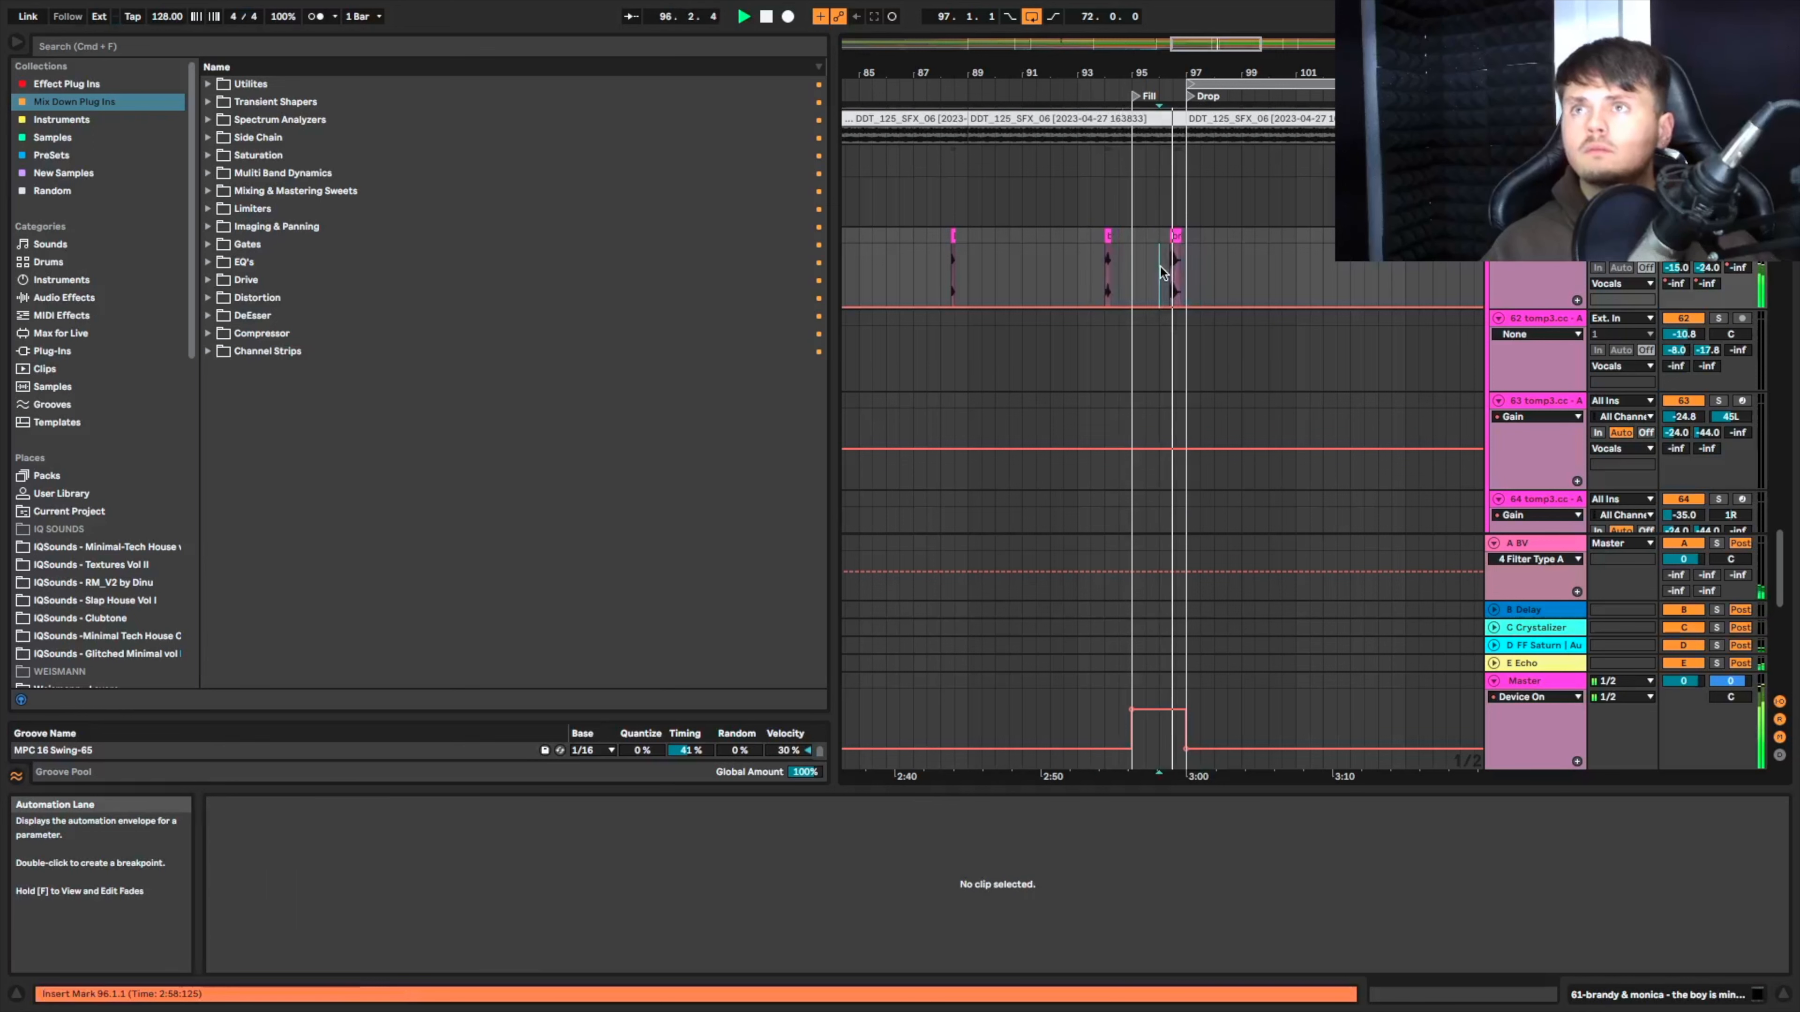
pyautogui.press('space')
pyautogui.press('space')
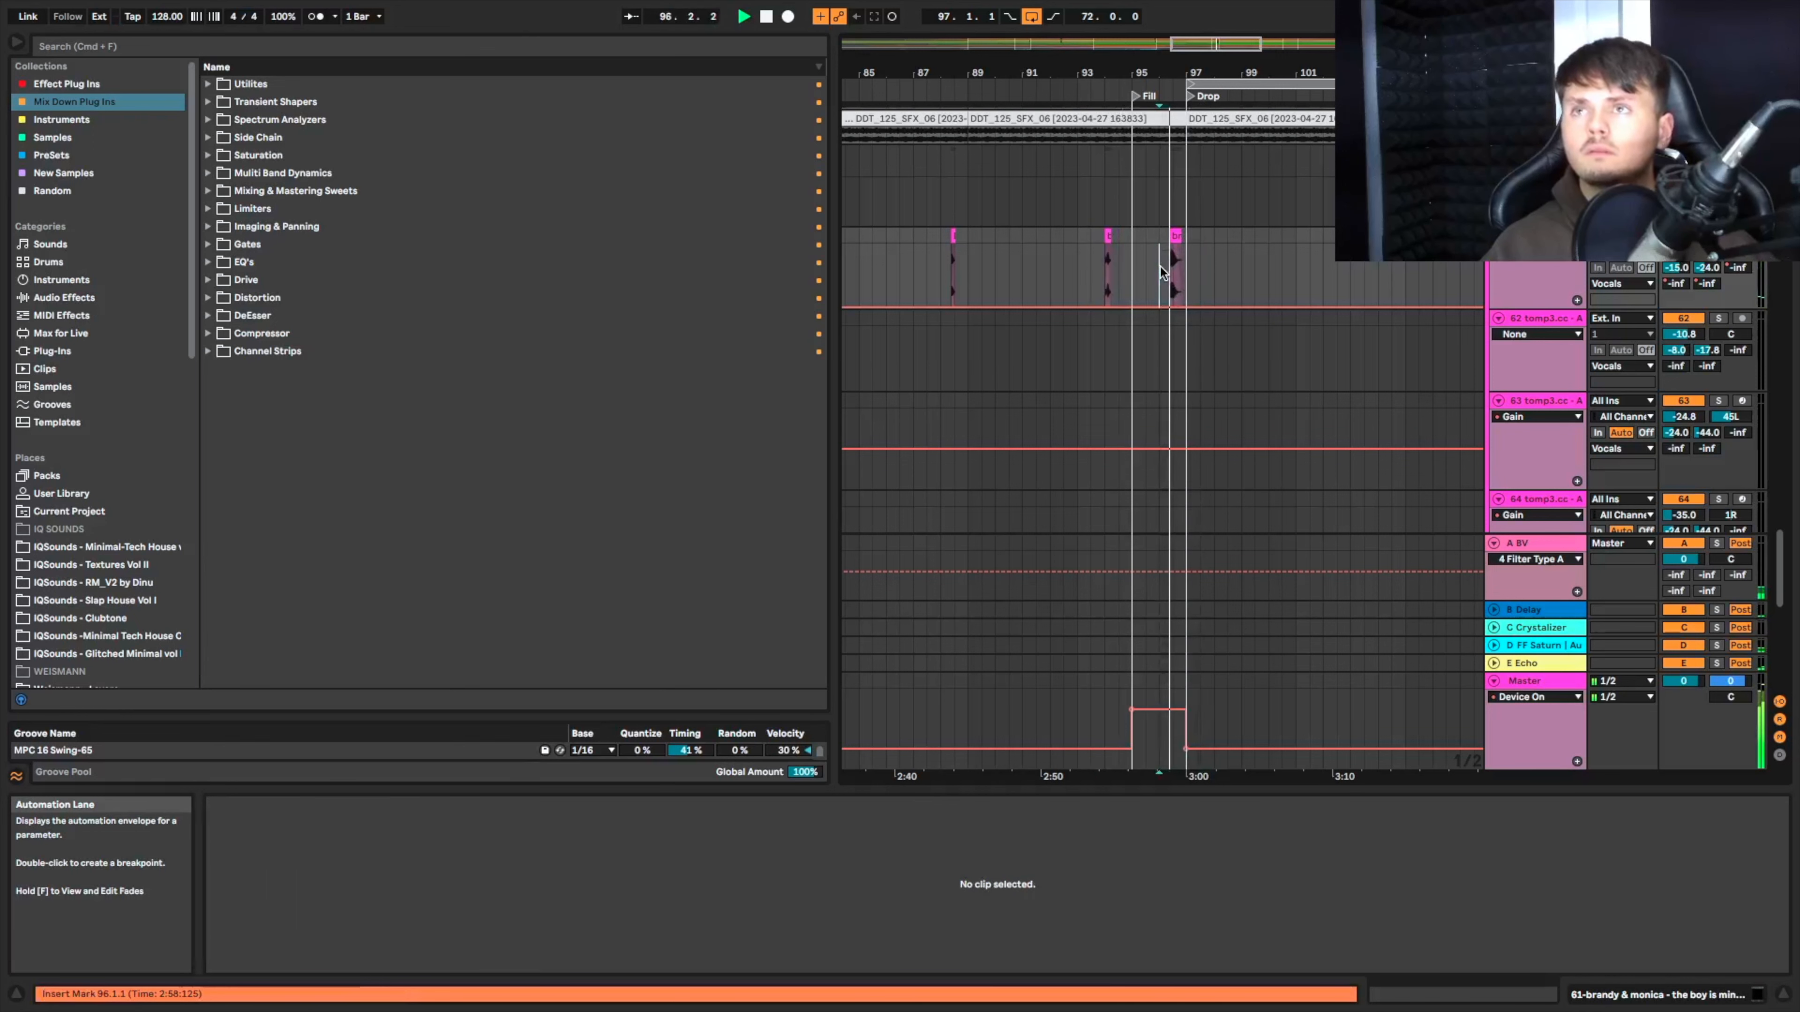
pyautogui.scroll(5, 1160, 267)
pyautogui.press('space')
pyautogui.press('space')
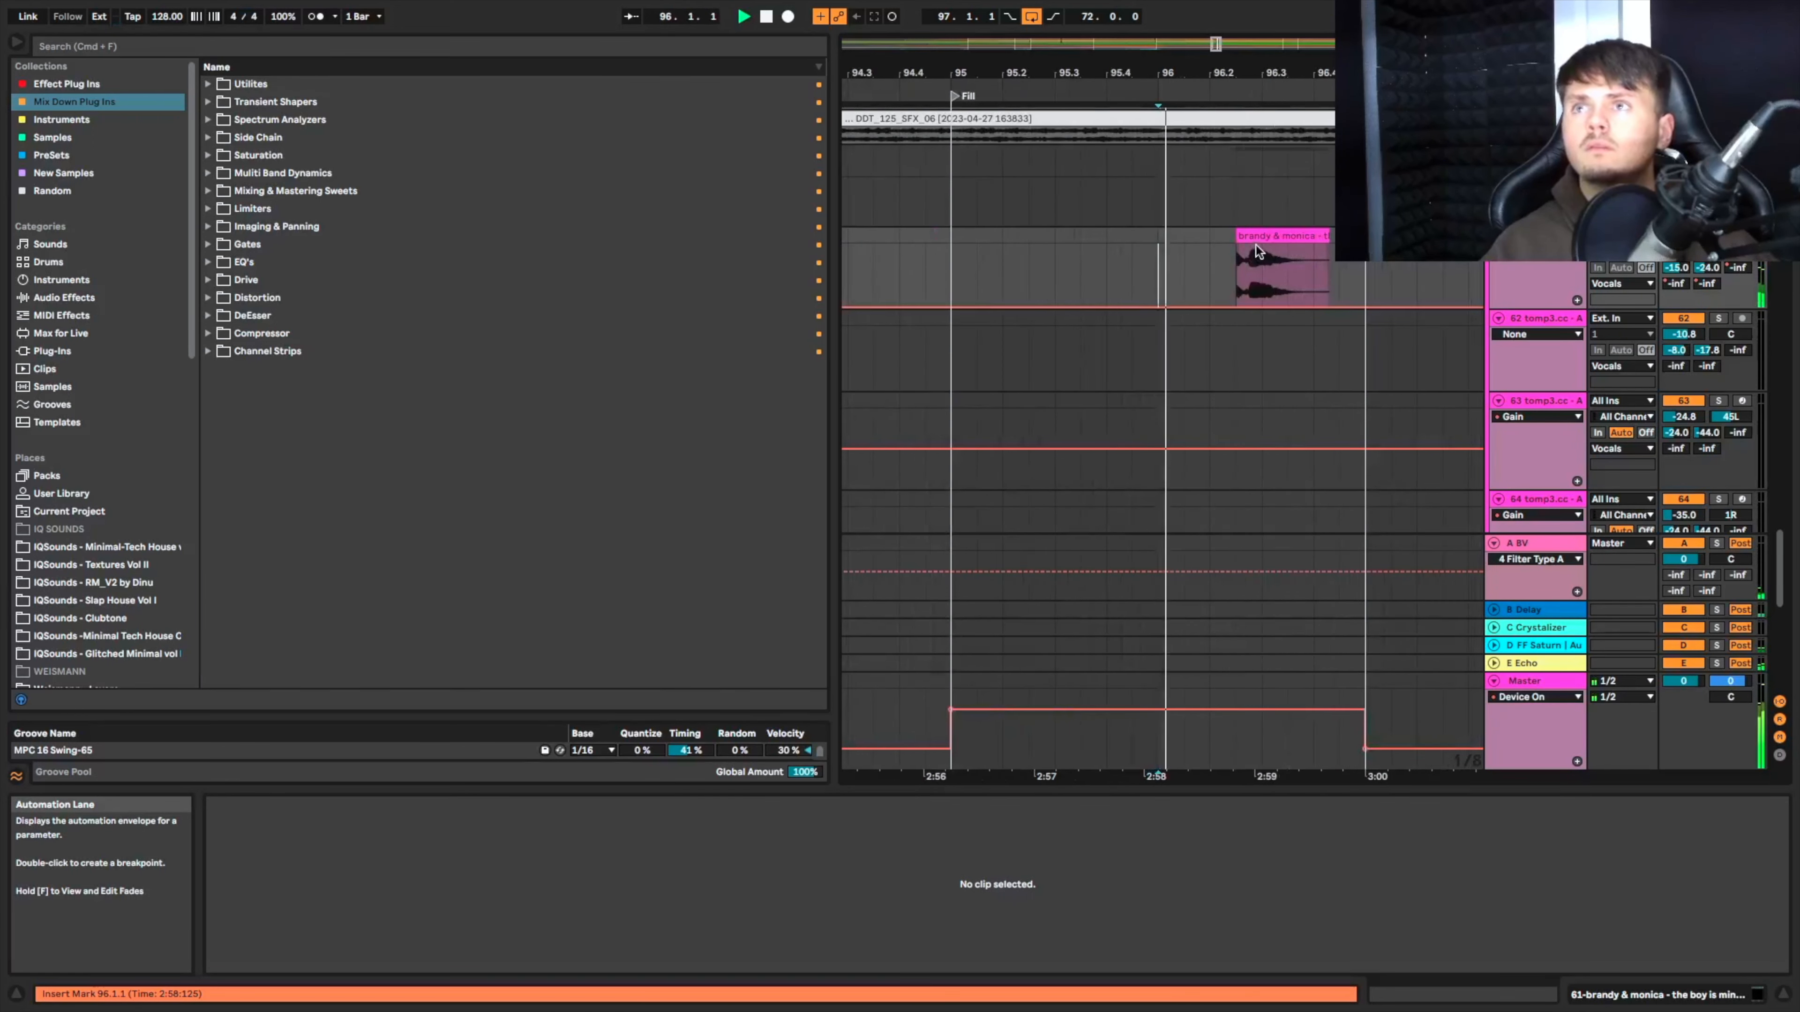
# Step: Try repositioning the copied vocal over the Fill, and delete the vocal clips between 95.1.1 and 97.1.1
pyautogui.click(1256, 244)
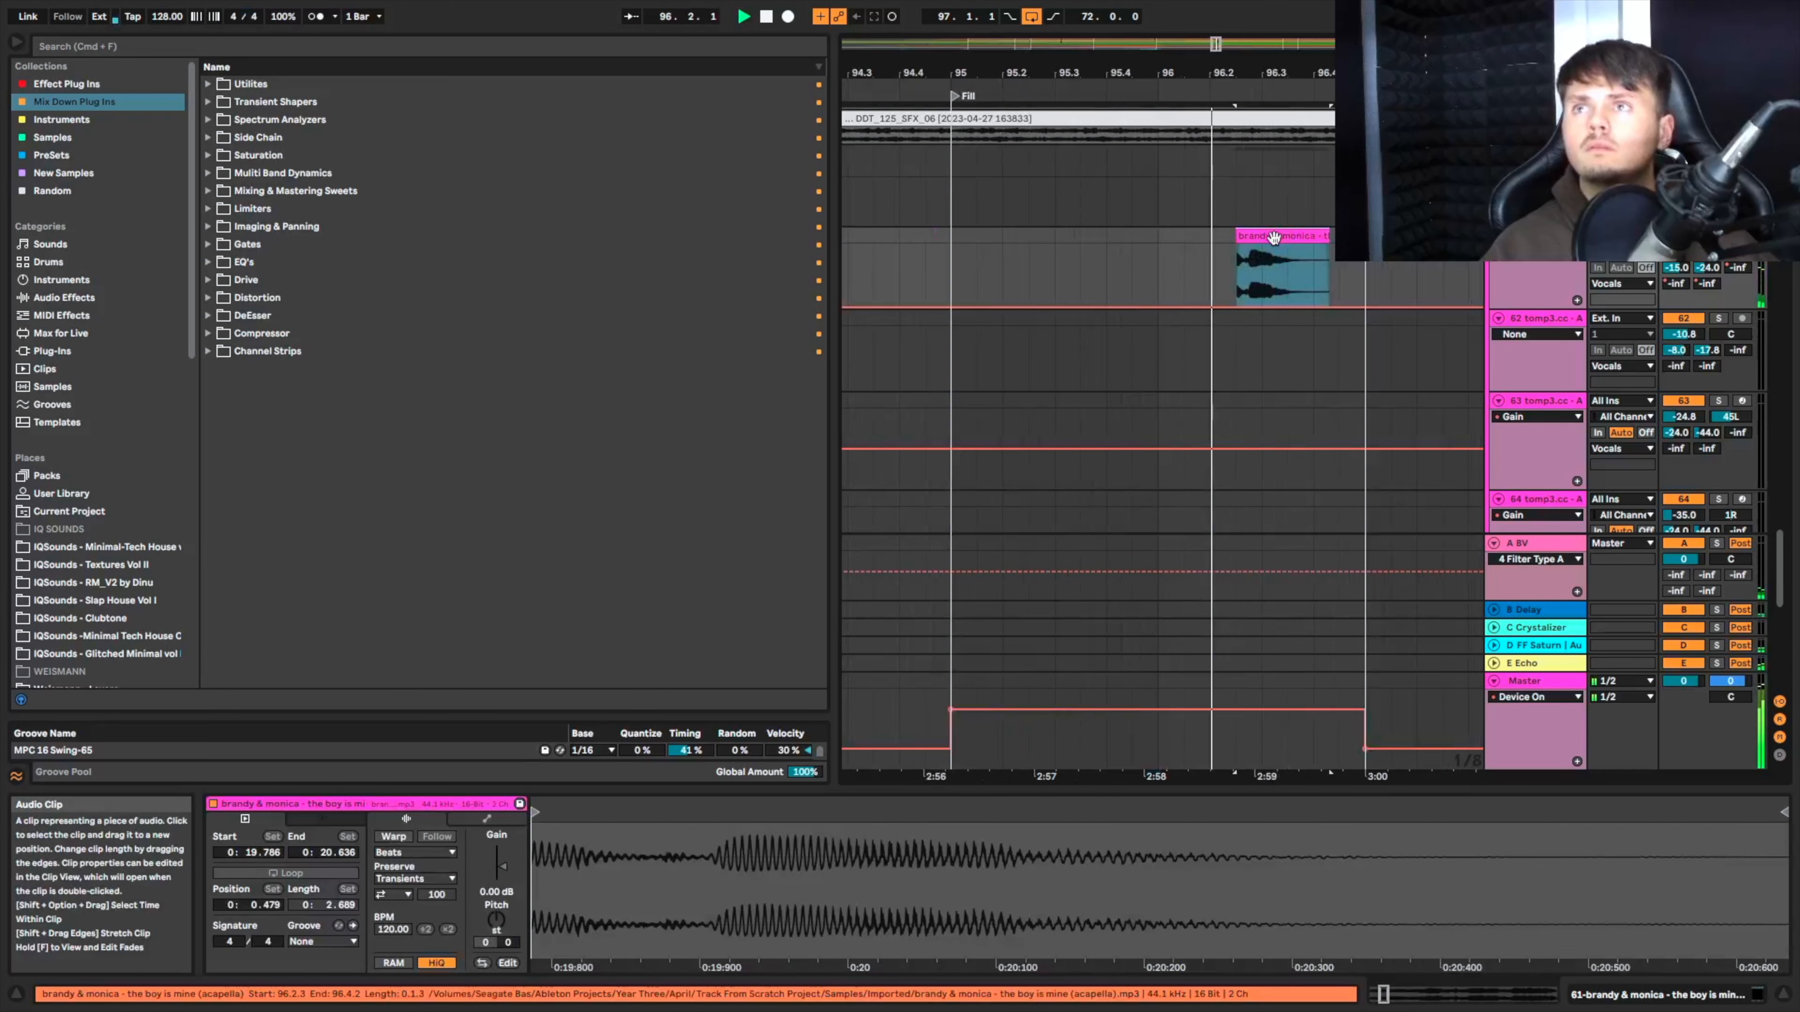
pyautogui.moveTo(1273, 238); pyautogui.dragTo(1273, 237)
pyautogui.click(938, 286)
pyautogui.press('space')
pyautogui.press('space')
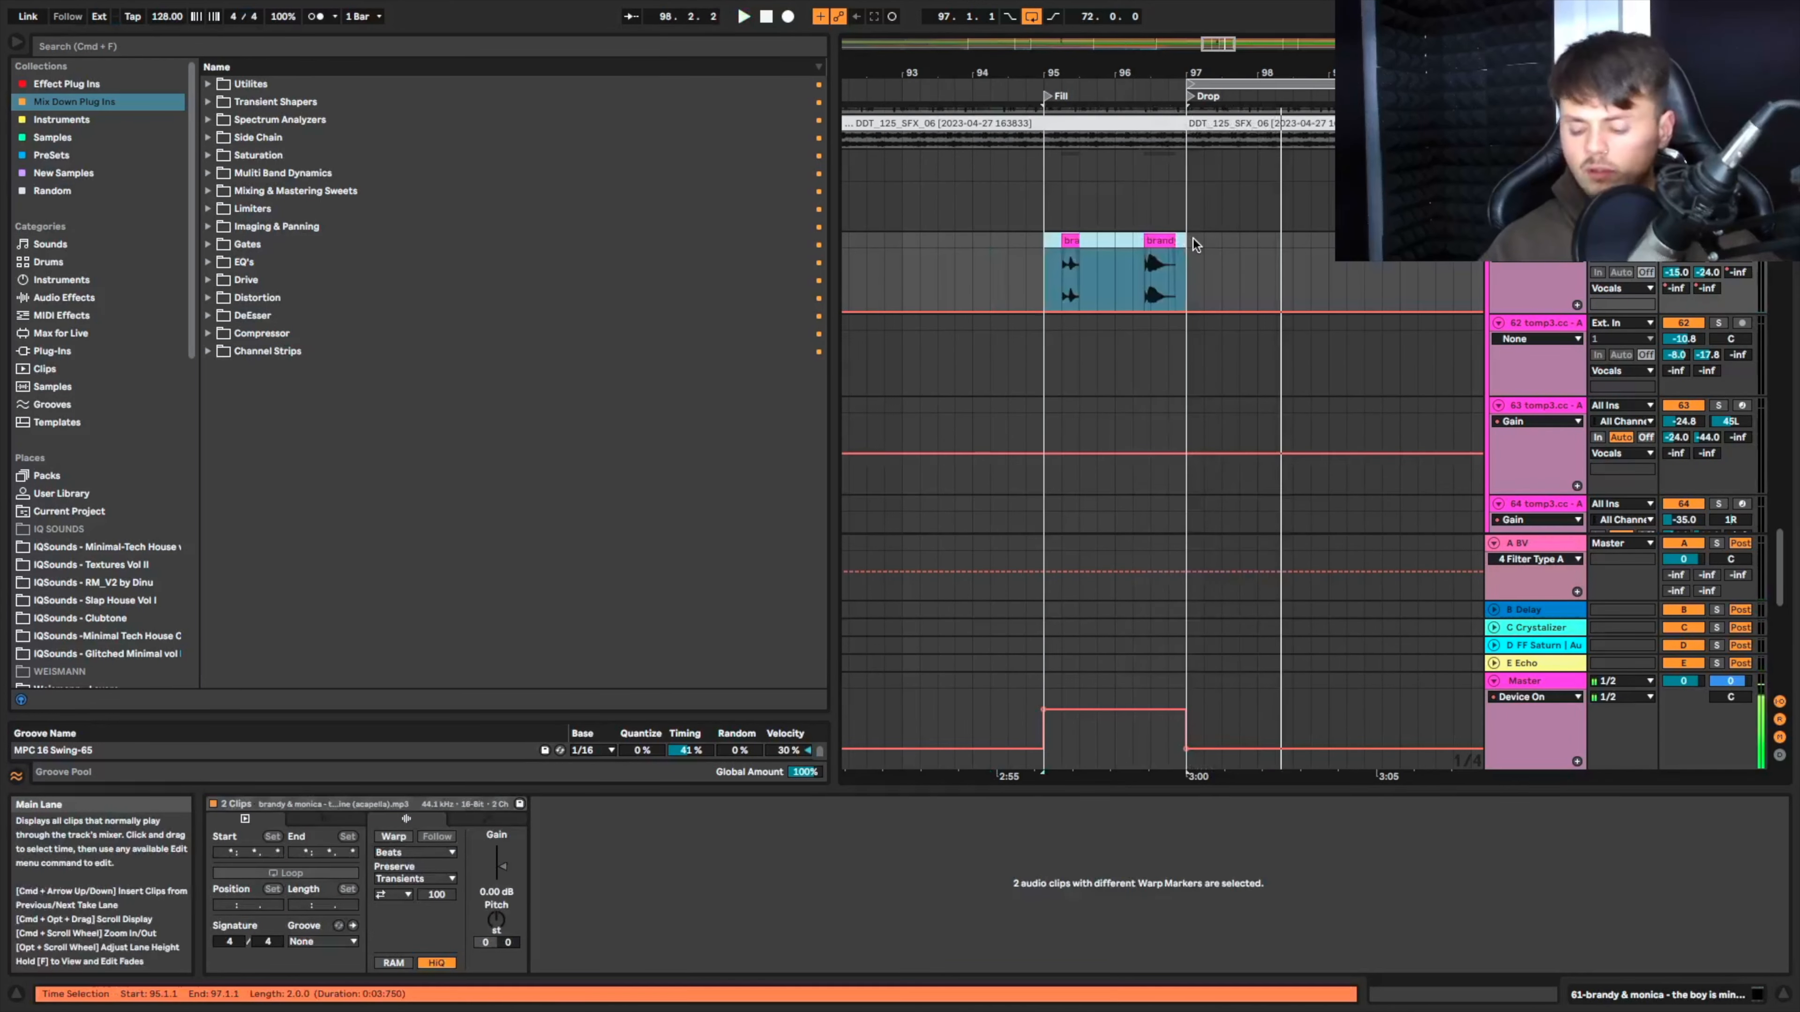
pyautogui.press('Delete')
# Step: Copy the short vocal clip just before the bar 81 Drop to 96.4.1 on the same brandy & monica track
pyautogui.scroll(-2, 1194, 239)
pyautogui.scroll(-3, 1194, 239)
pyautogui.hscroll(-3, 1194, 239)
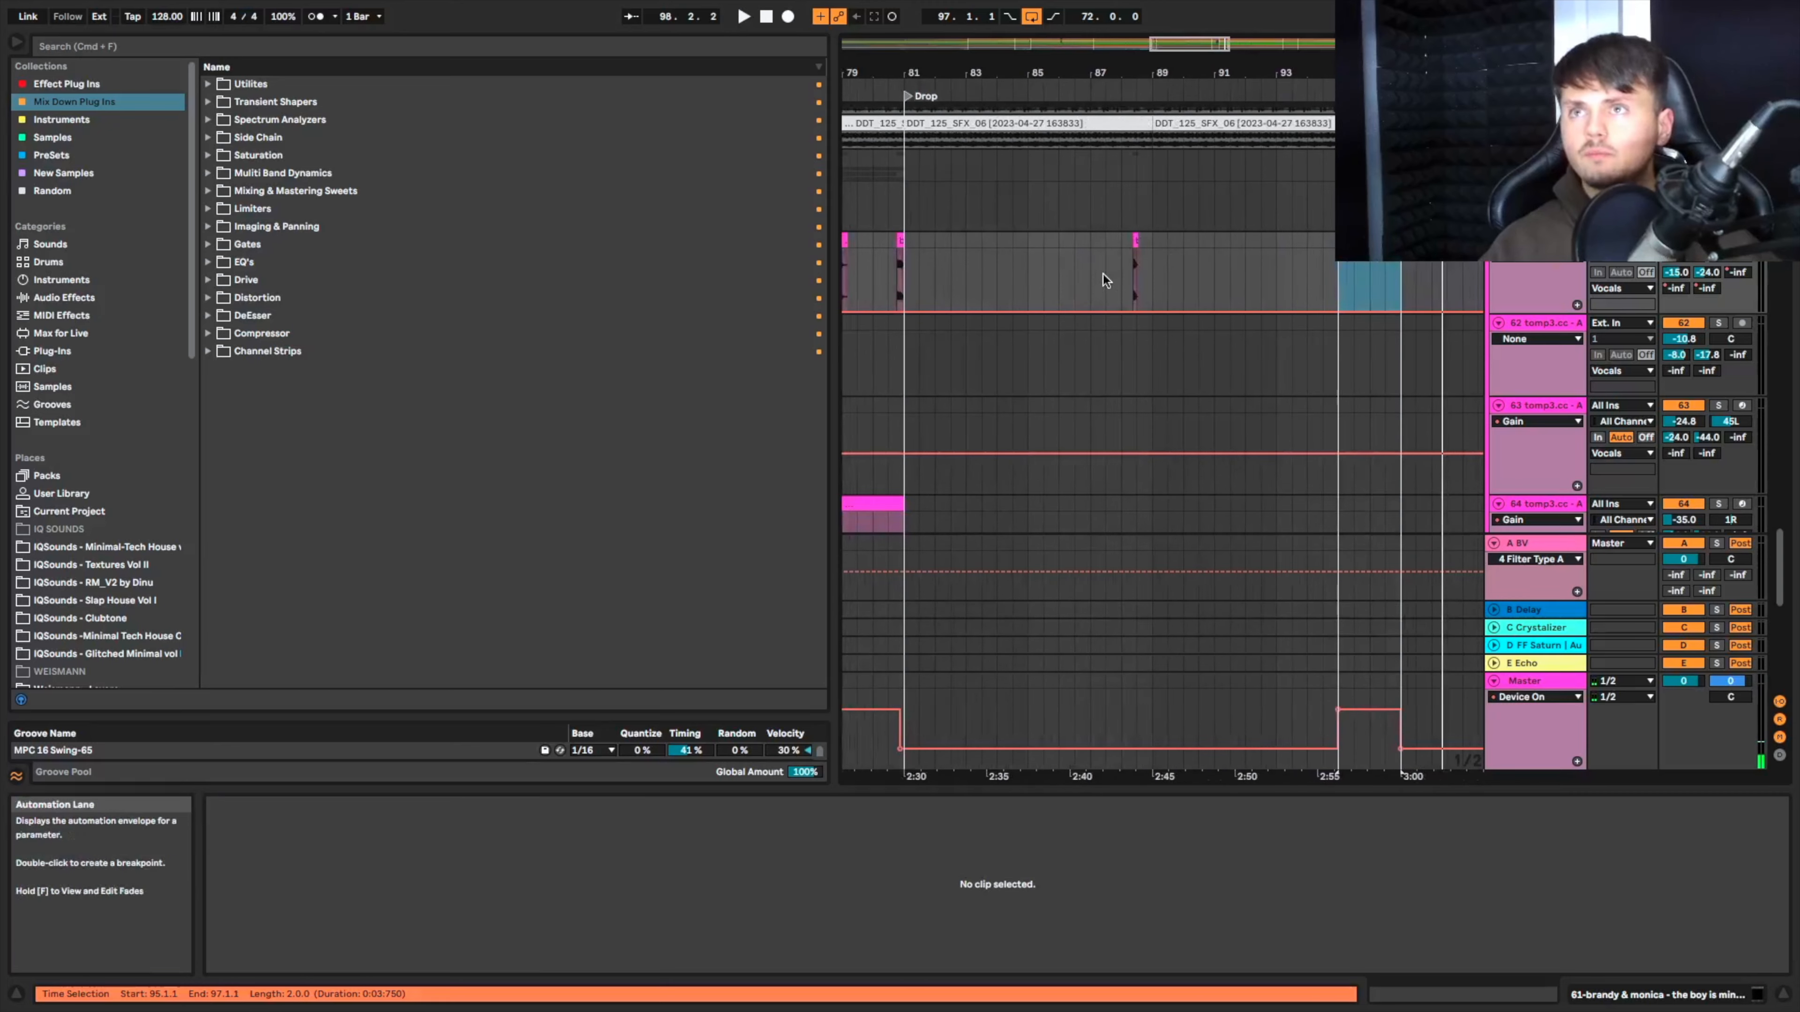
pyautogui.hscroll(-3, 1081, 280)
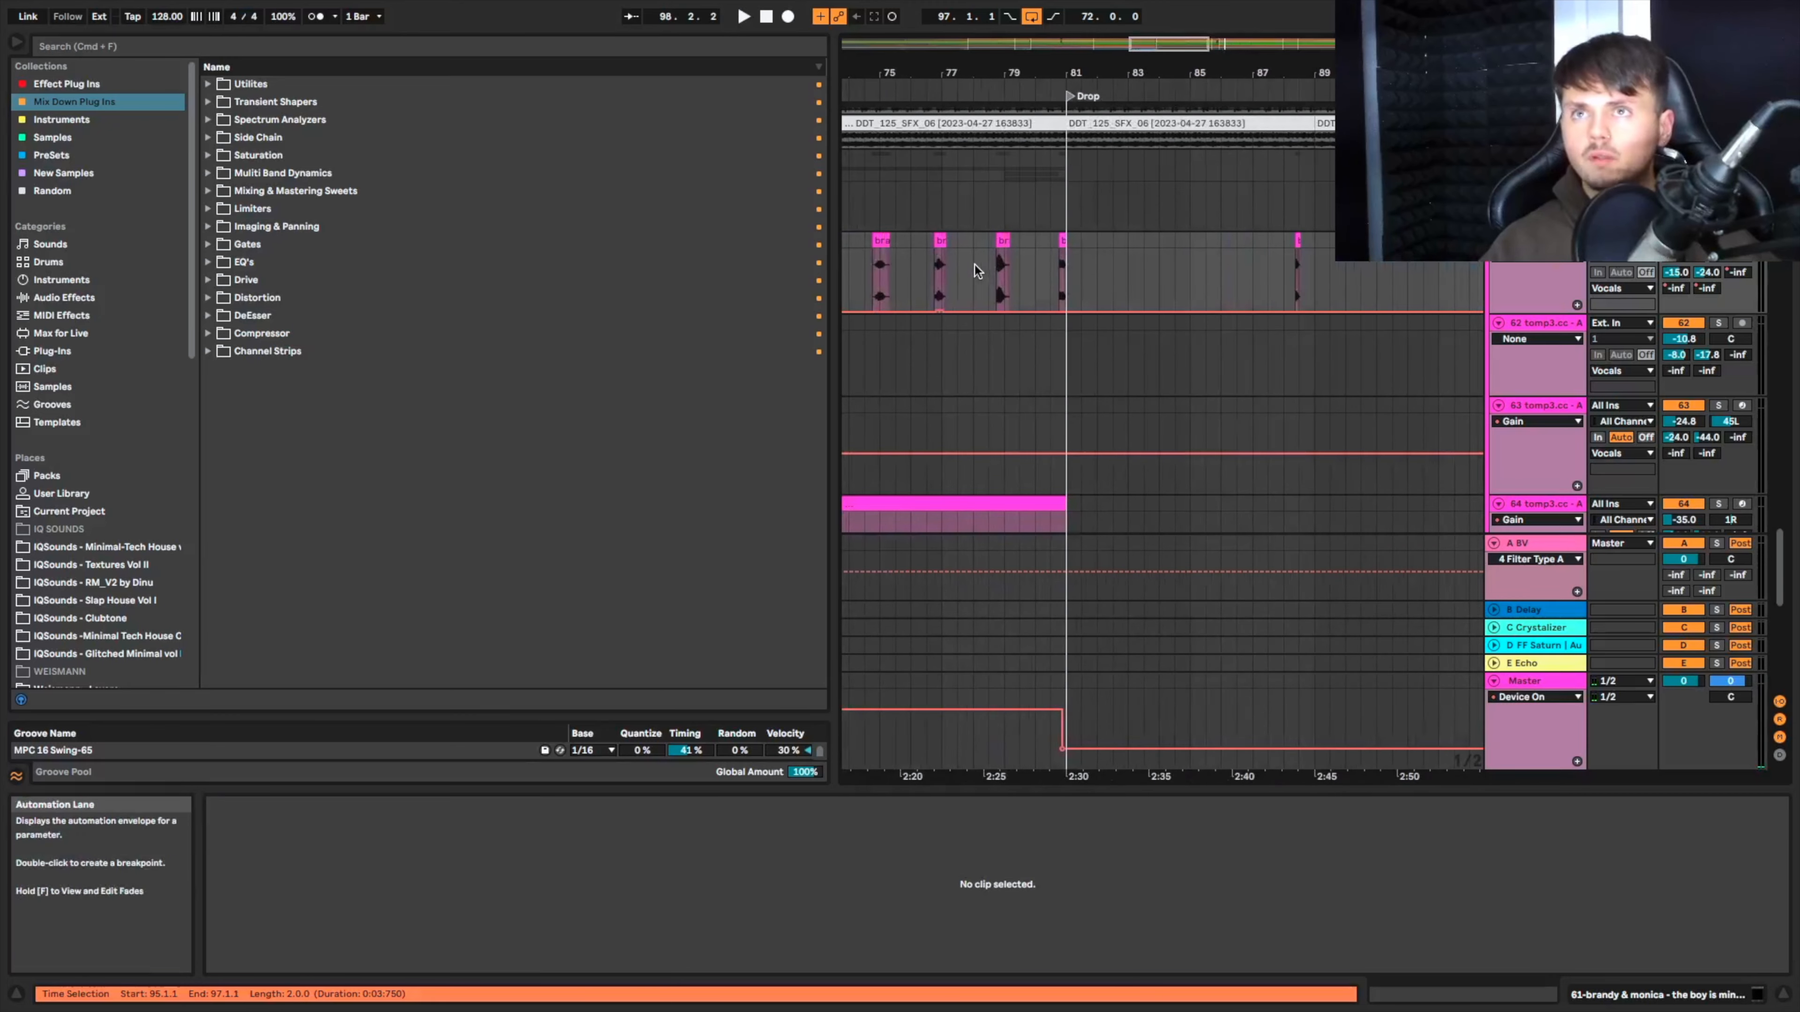
pyautogui.click(1061, 241)
pyautogui.hscroll(5, 1063, 241)
pyautogui.scroll(4, 1153, 261)
pyautogui.click(1187, 259)
pyautogui.hotkey('ctrl', 'v')
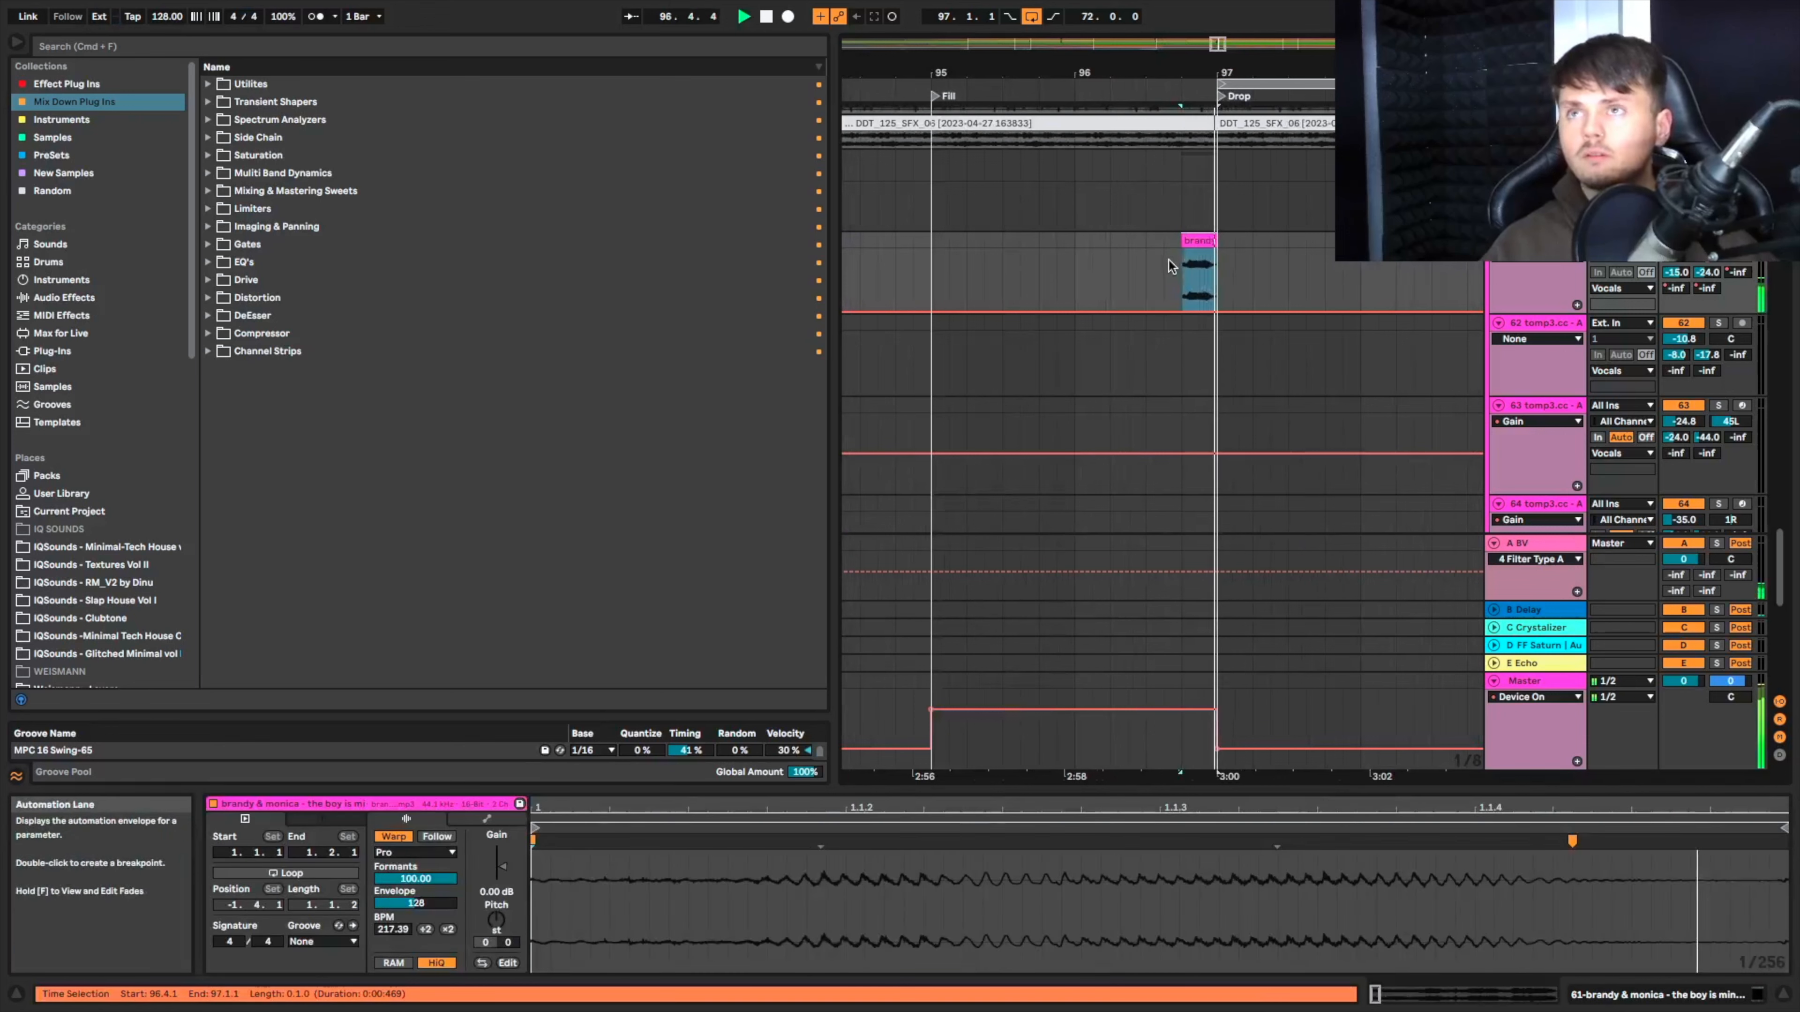
# Step: Play the Fill from 94.3.1, move the pasted vocal clip to 96.2.1, and replay it
pyautogui.hscroll(-2, 1010, 277)
pyautogui.click(976, 283)
pyautogui.press('space')
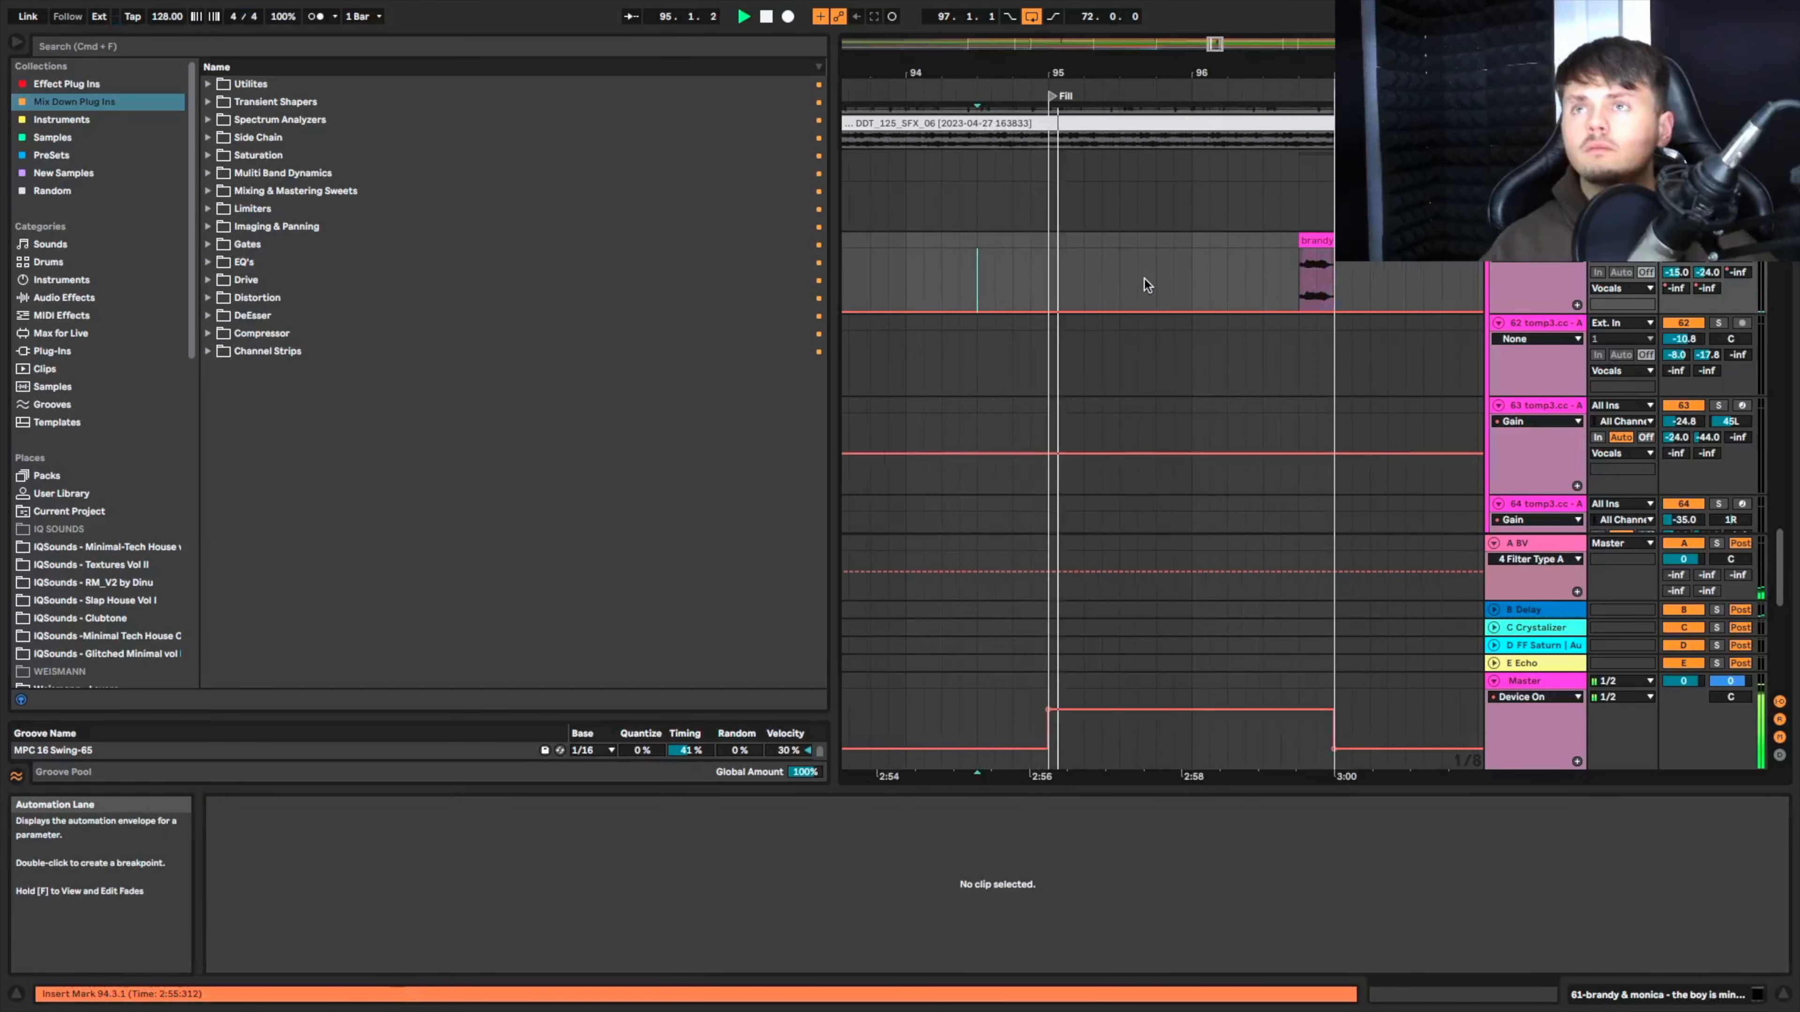
pyautogui.click(1321, 240)
pyautogui.moveTo(1321, 240); pyautogui.dragTo(1252, 249)
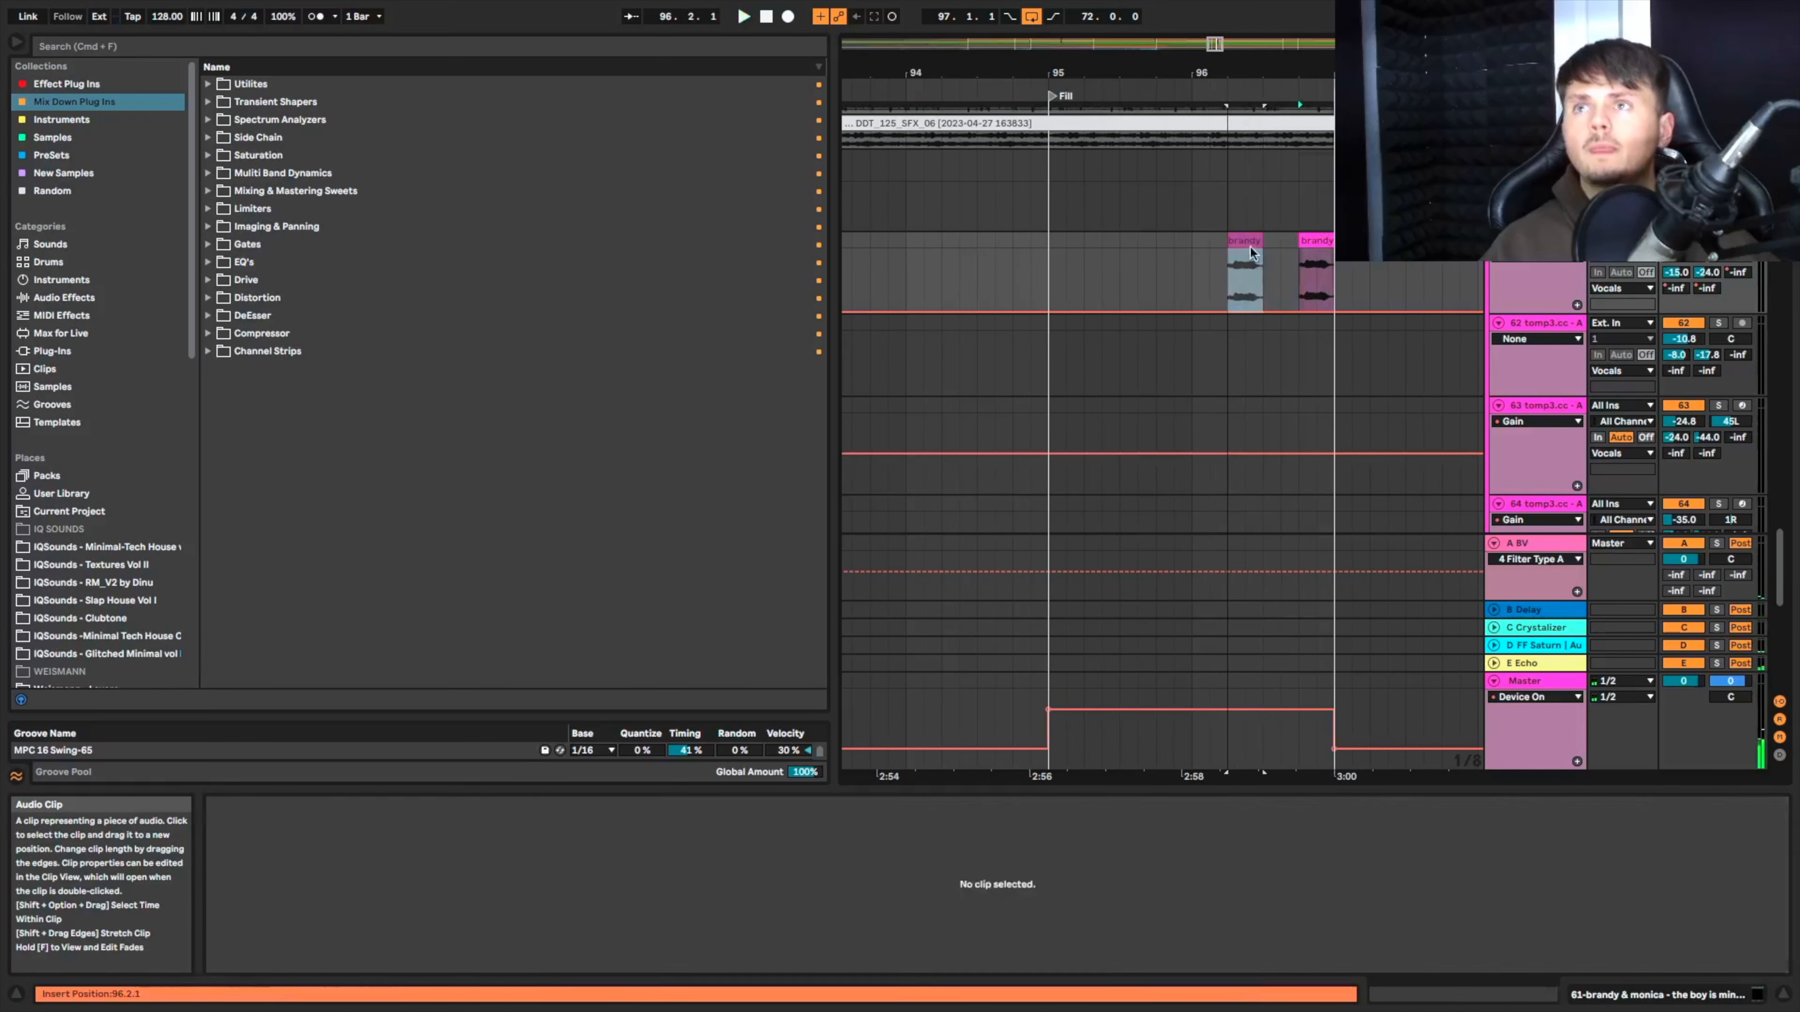
pyautogui.click(1013, 282)
pyautogui.press('space')
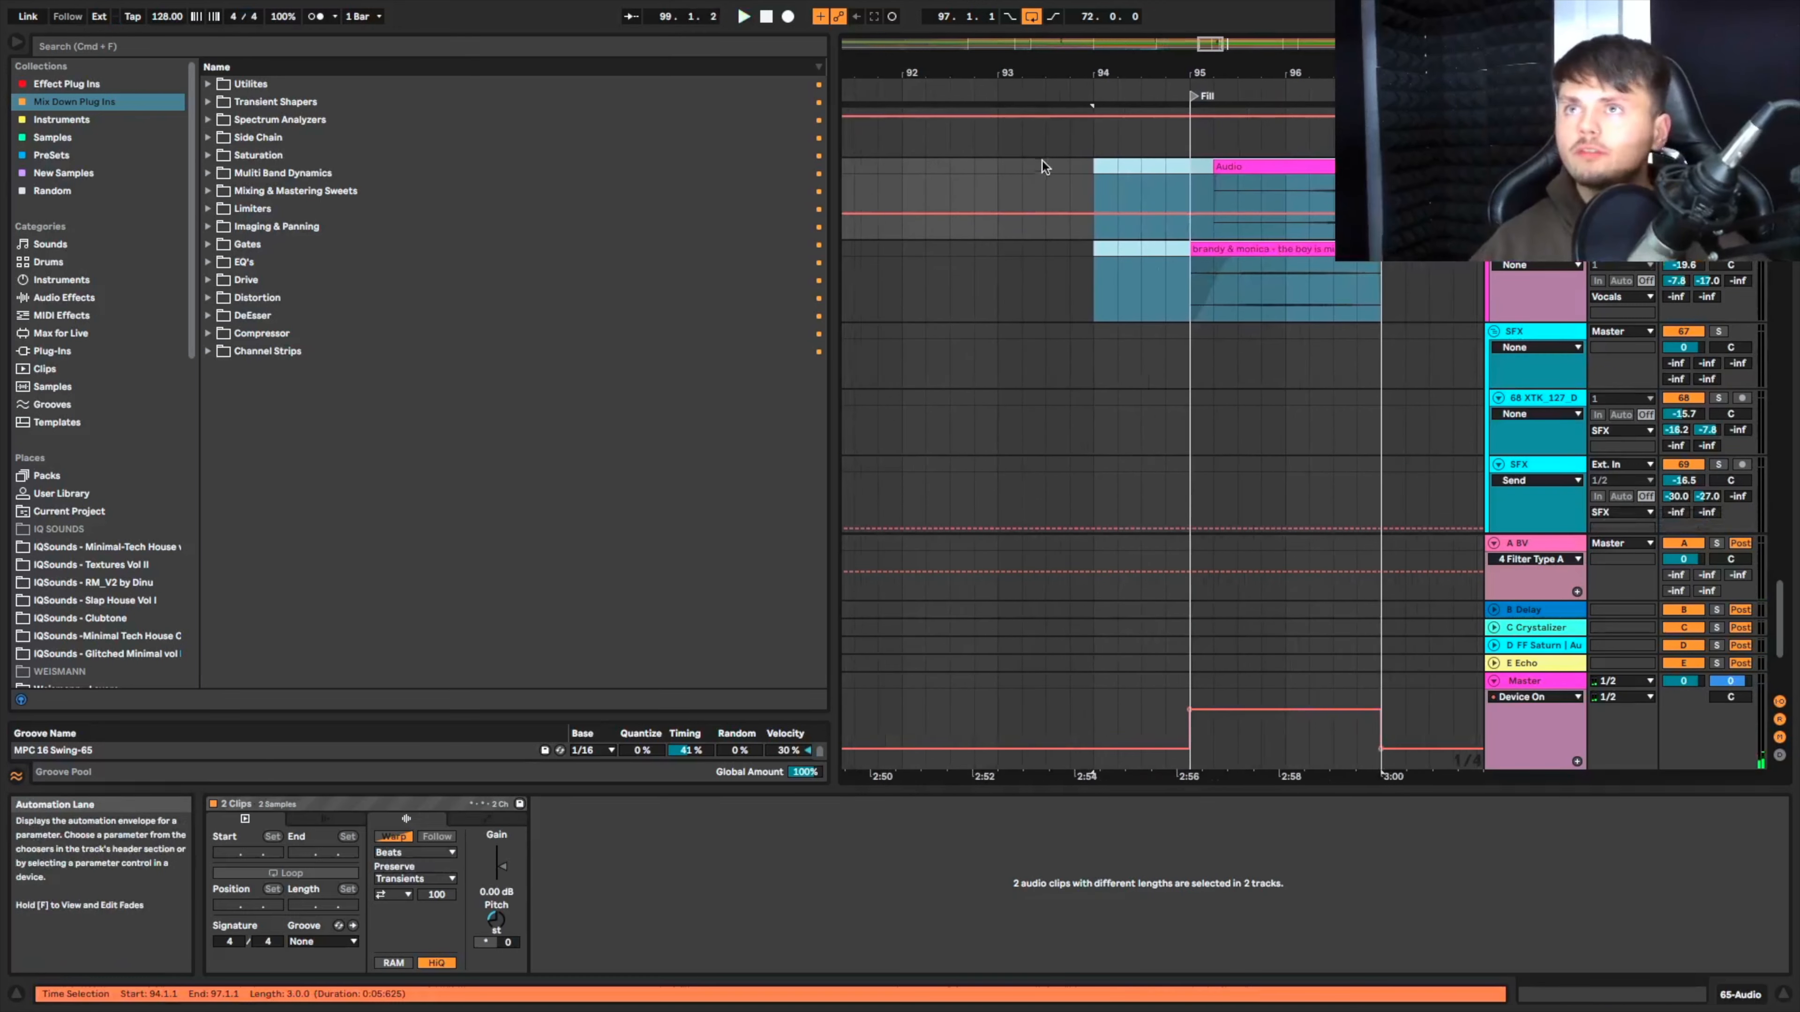
# Step: Move the reversed vocal clip on the 65 Audio track so that it spans 94.3.1 to 96.2.1
pyautogui.click(1069, 166)
pyautogui.click(1195, 390)
pyautogui.moveTo(1195, 390); pyautogui.dragTo(1145, 390)
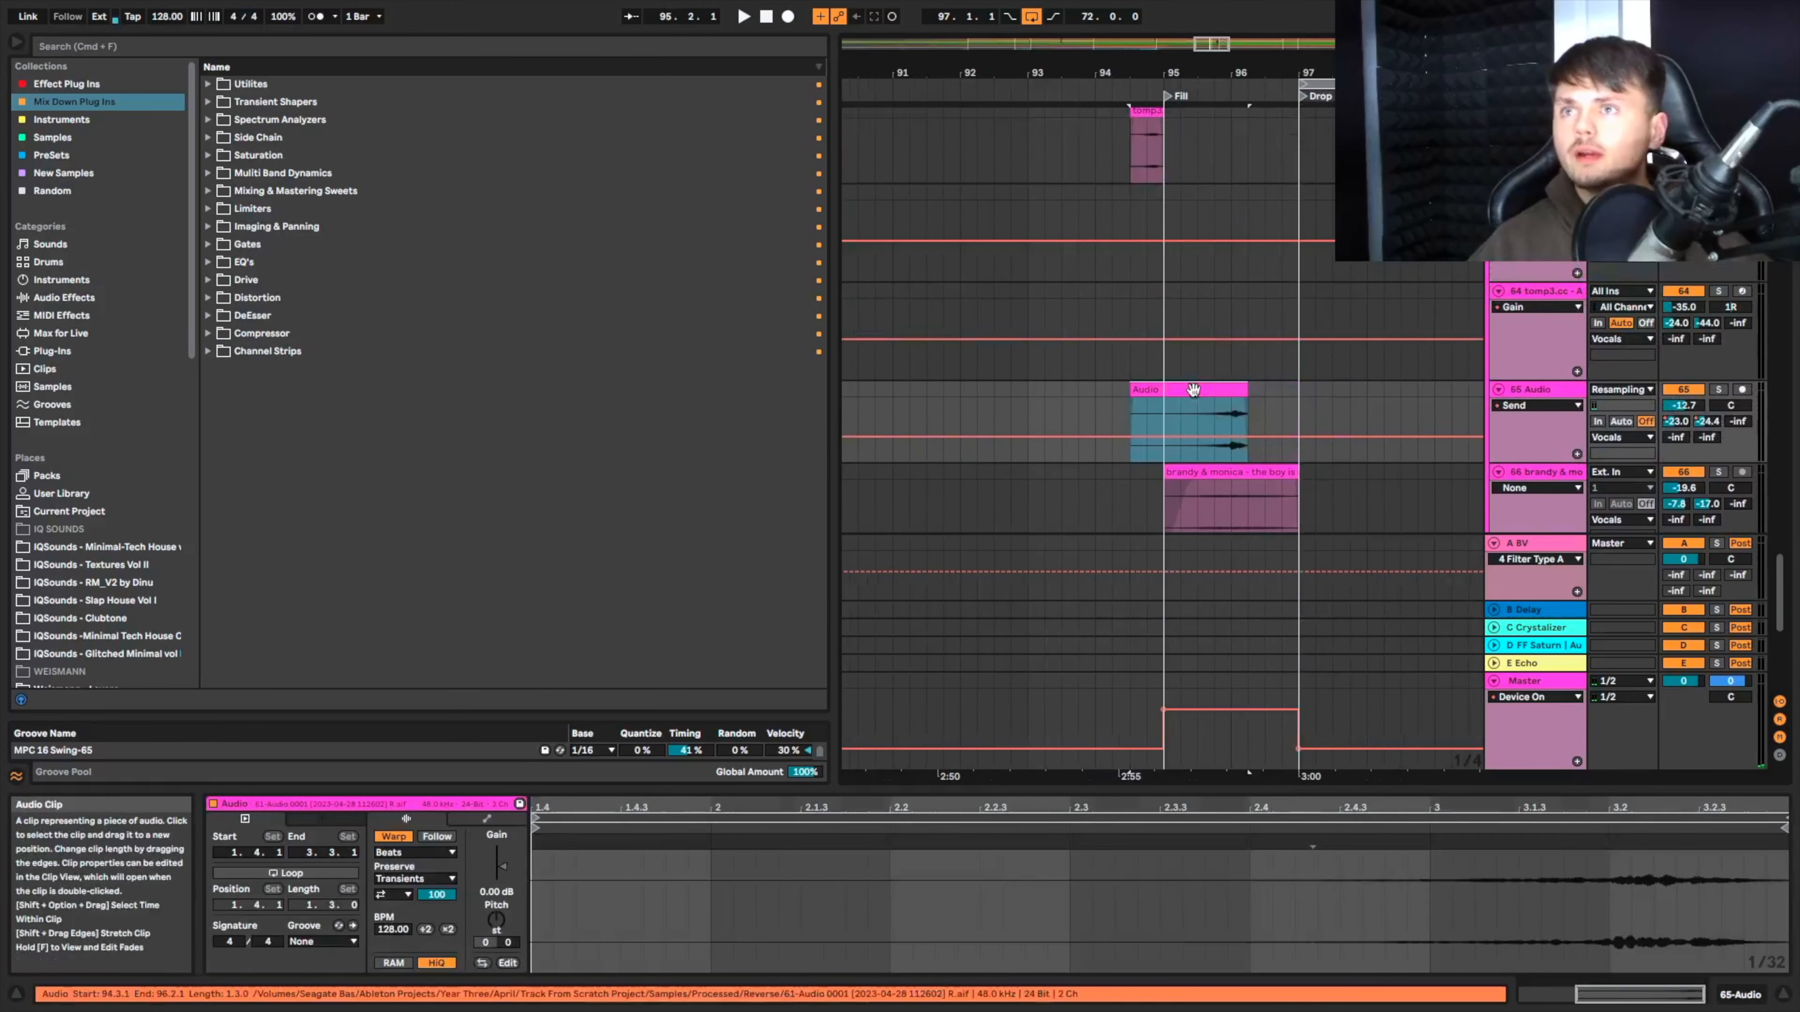
pyautogui.scroll(5, 1285, 377)
pyautogui.scroll(5, 1271, 376)
pyautogui.scroll(-3, 1270, 376)
pyautogui.scroll(-3, 1270, 376)
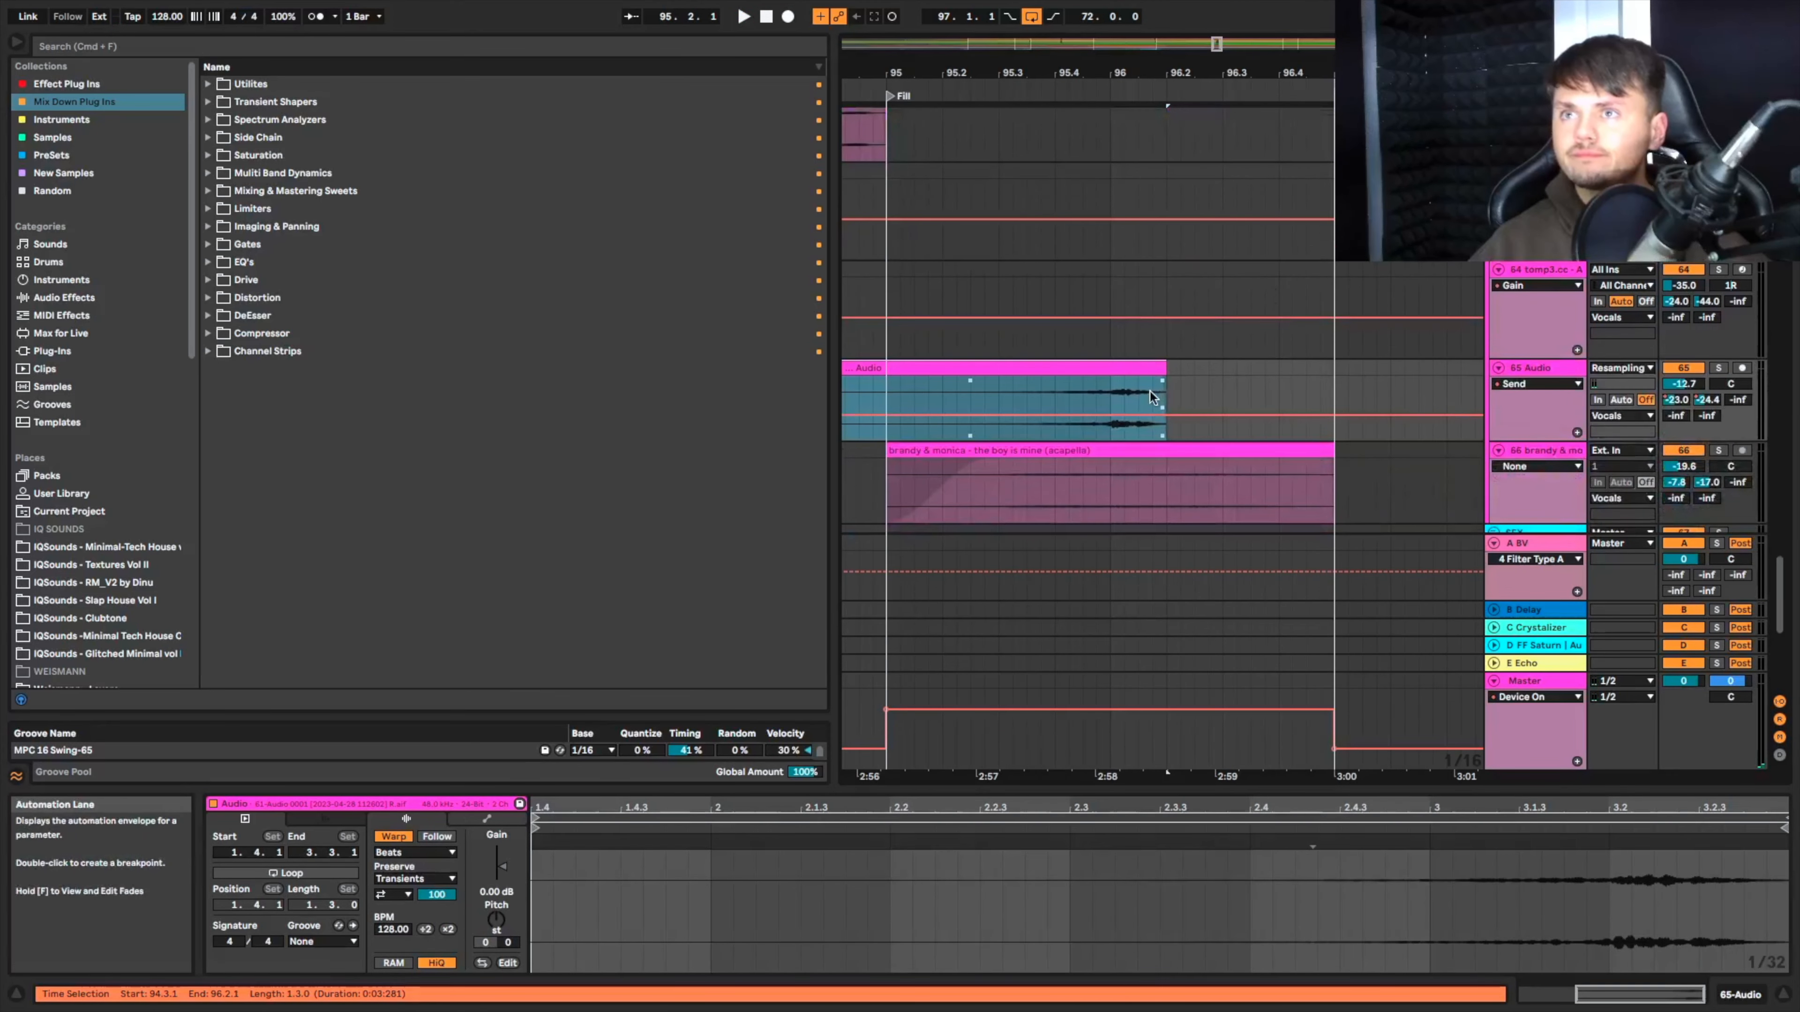
# Step: Play from 94.3.1 to hear the reversed vocal leading into the vocal clip
pyautogui.scroll(4, 1150, 389)
pyautogui.hscroll(-5, 1147, 382)
pyautogui.click(979, 429)
pyautogui.press('space')
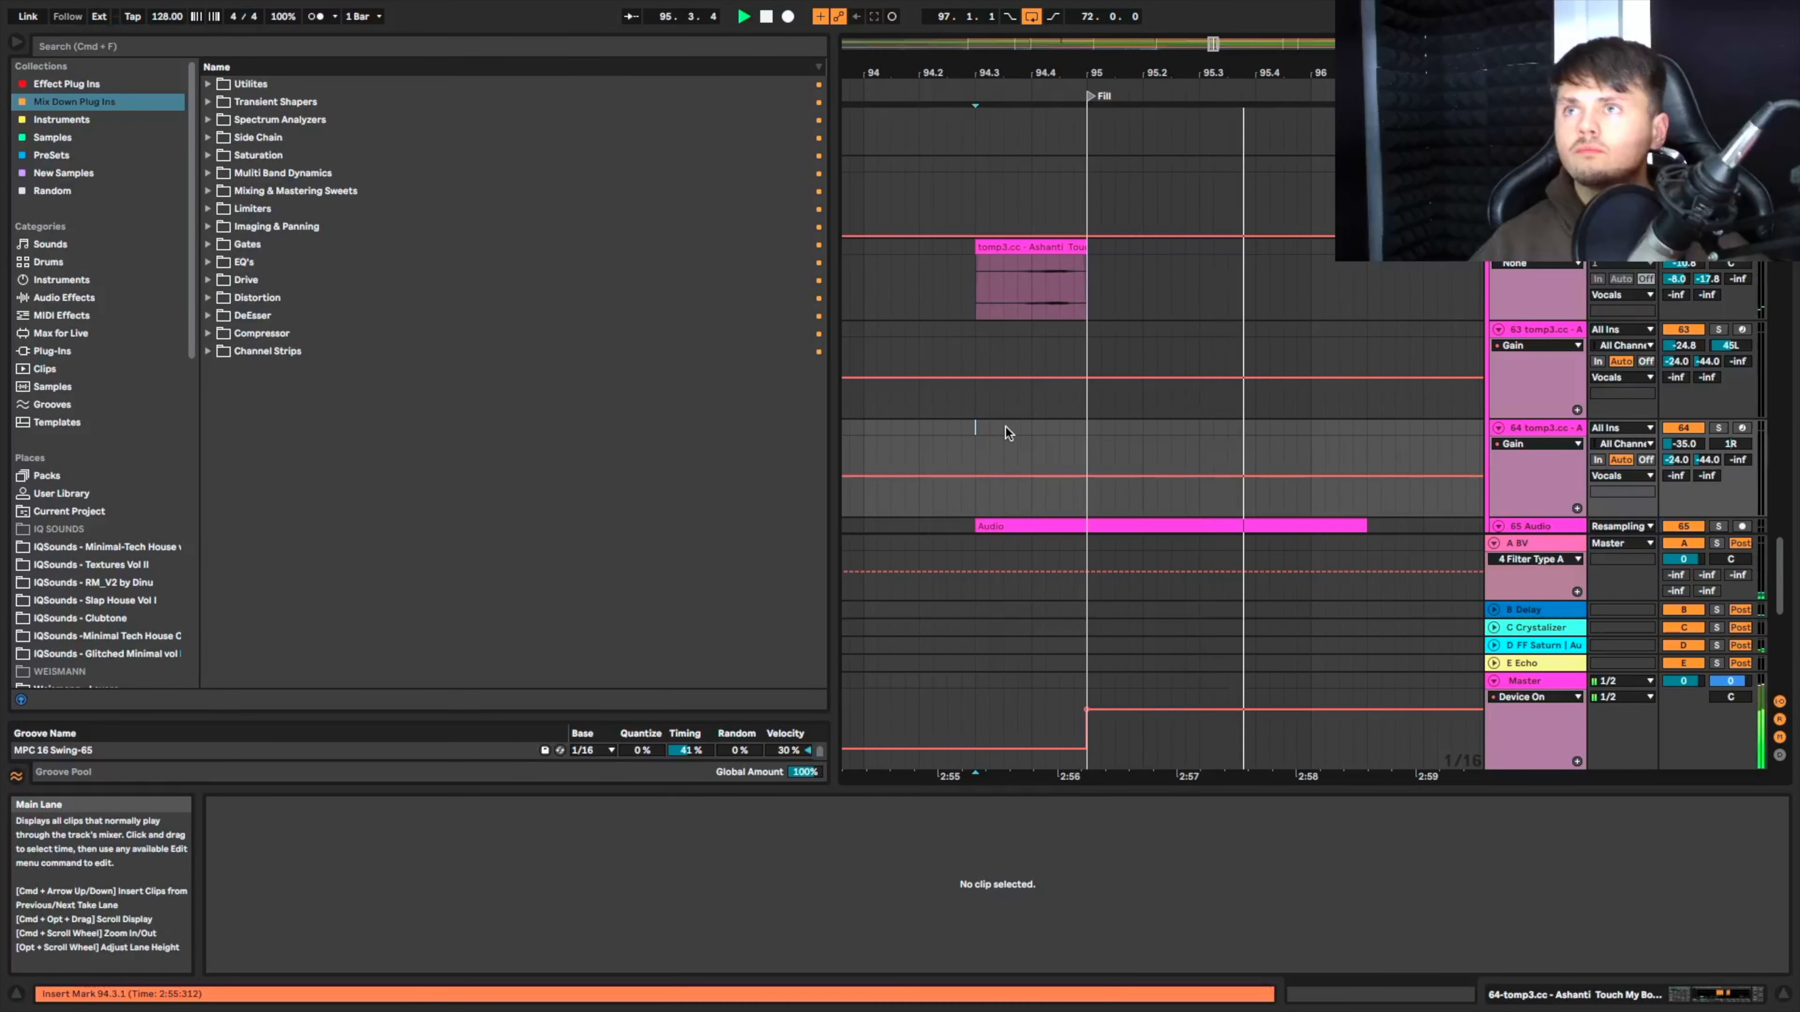
pyautogui.press('space')
# Step: Shift the reversed vocal clip to span 94.3.4 to 96.2.4 and play the result
pyautogui.scroll(-2, 1134, 492)
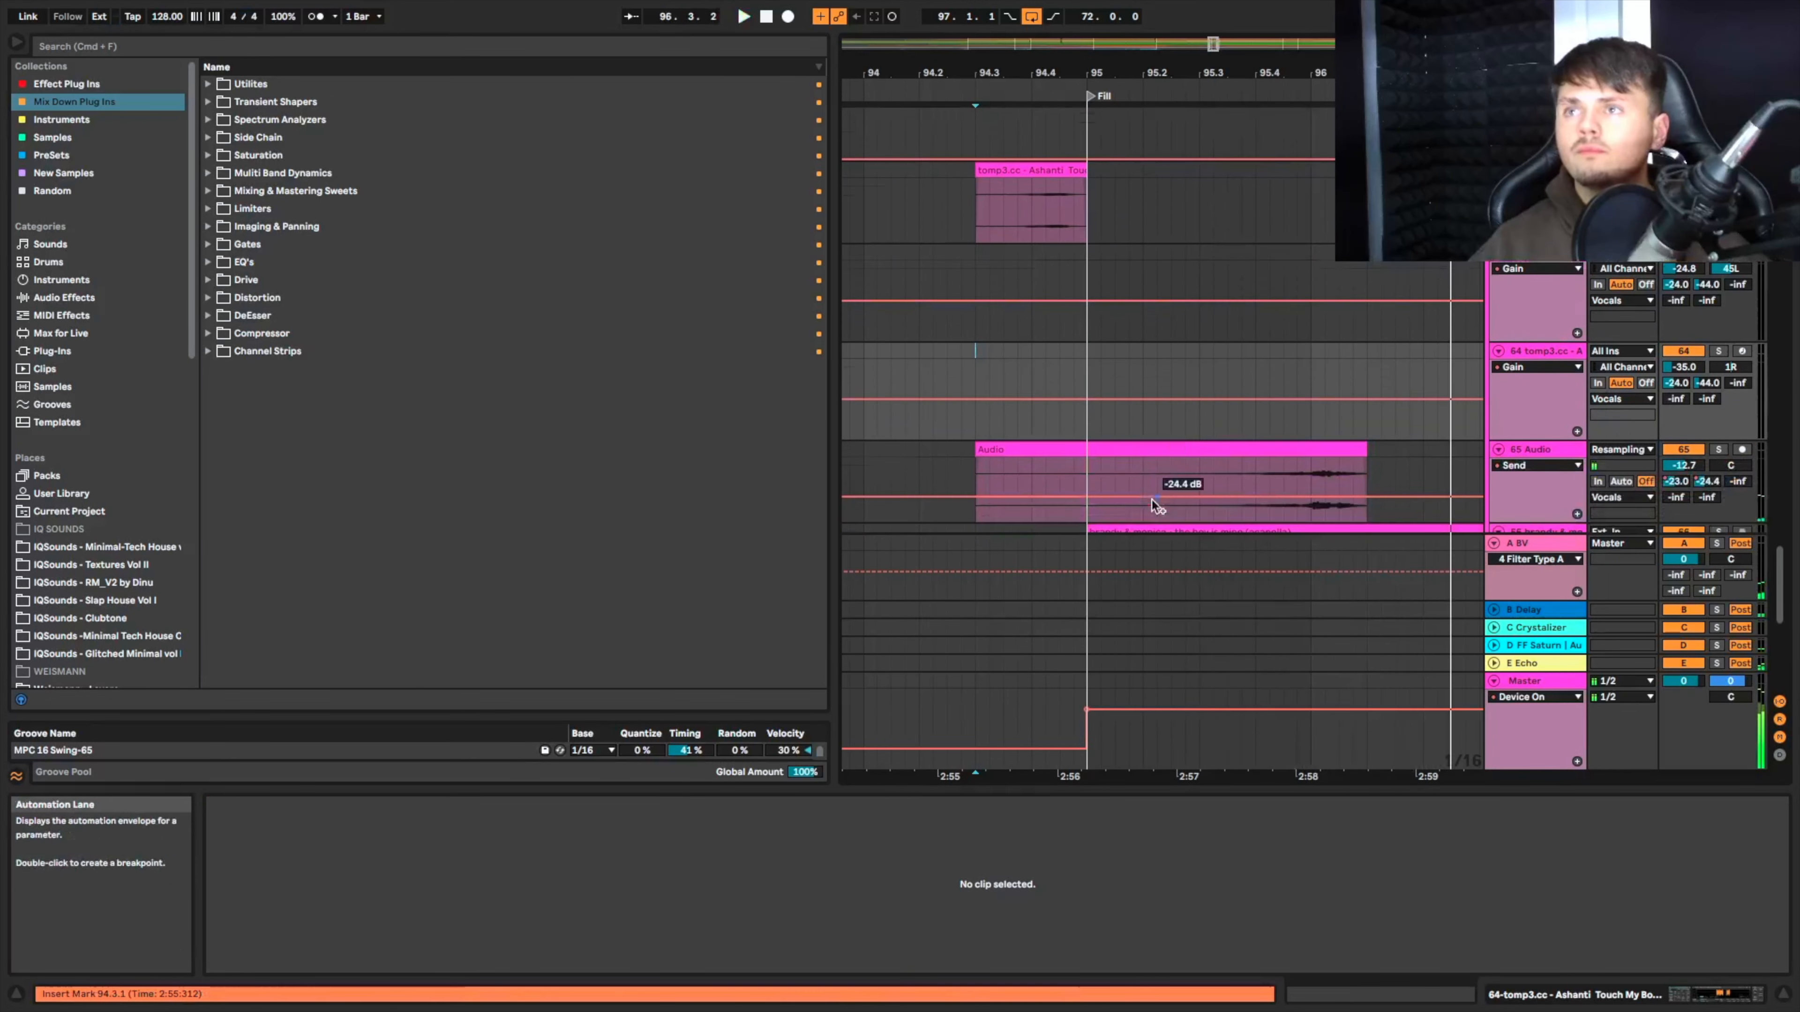
pyautogui.hscroll(1, 1177, 479)
pyautogui.moveTo(1225, 450); pyautogui.dragTo(1265, 445)
pyautogui.press('space')
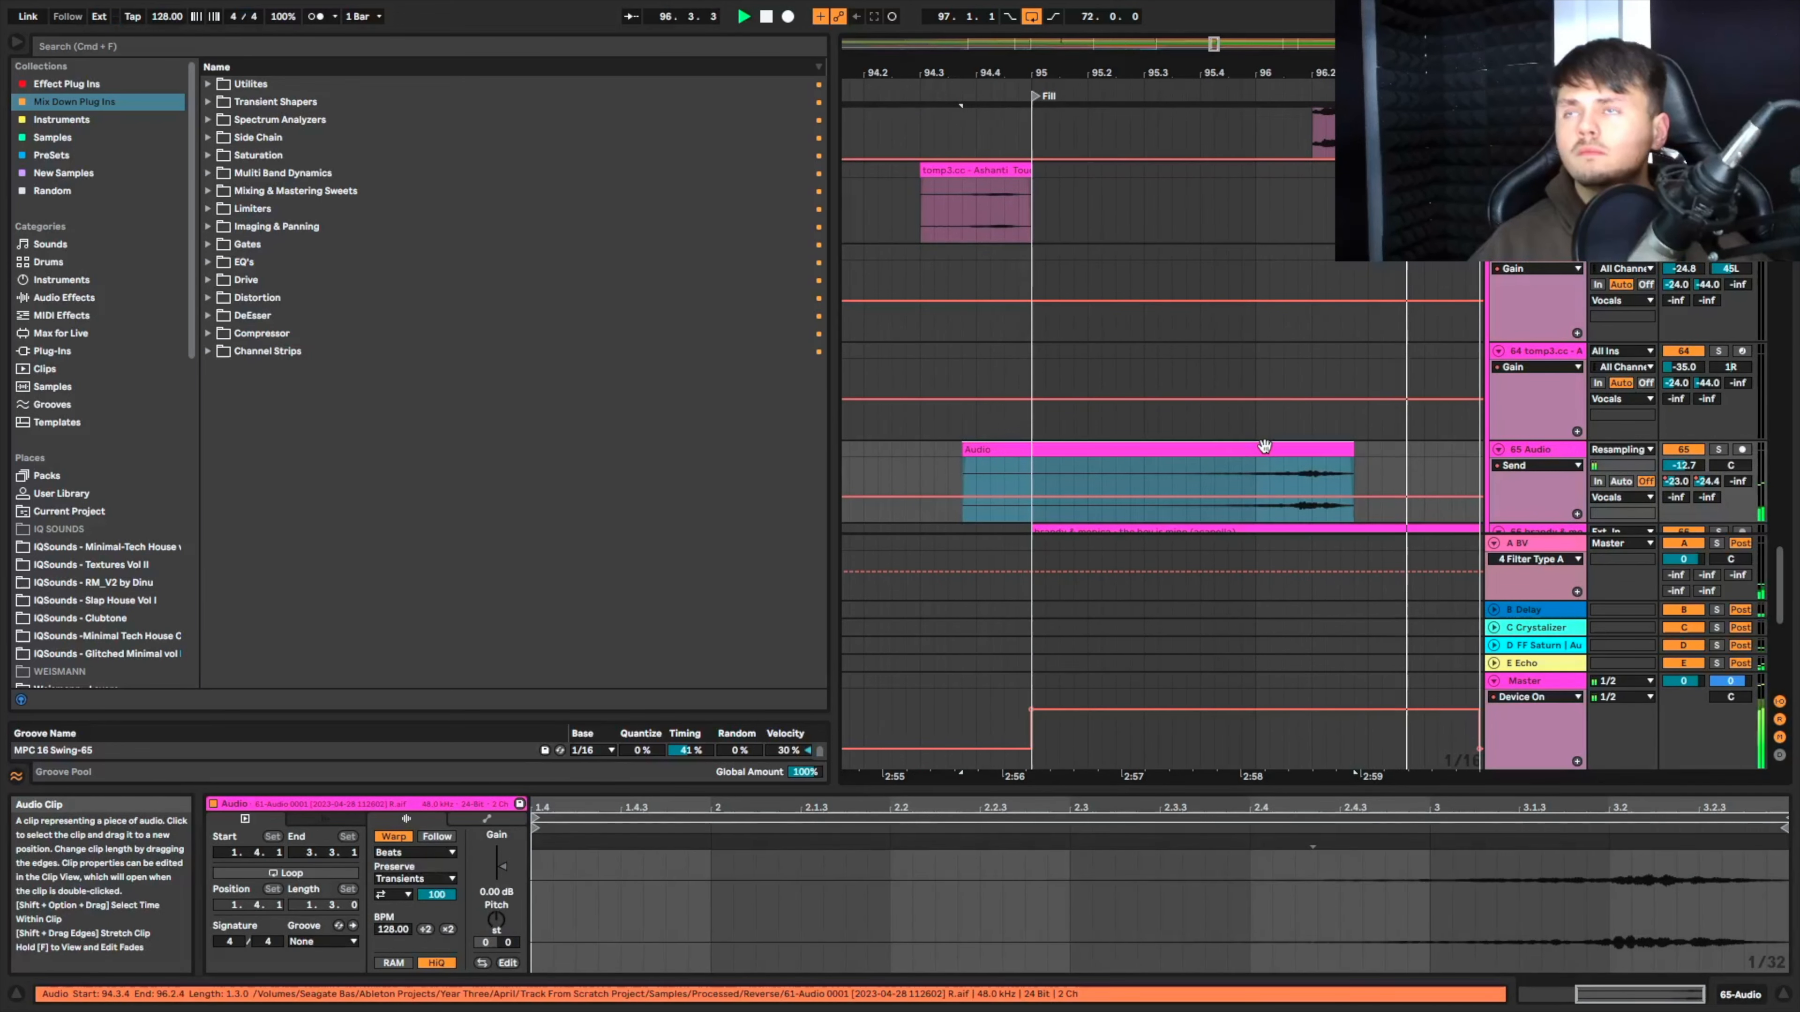
# Step: Play from 96.1.2 and look through the synth tracks around the Fill, including Dub Rez
pyautogui.click(1138, 433)
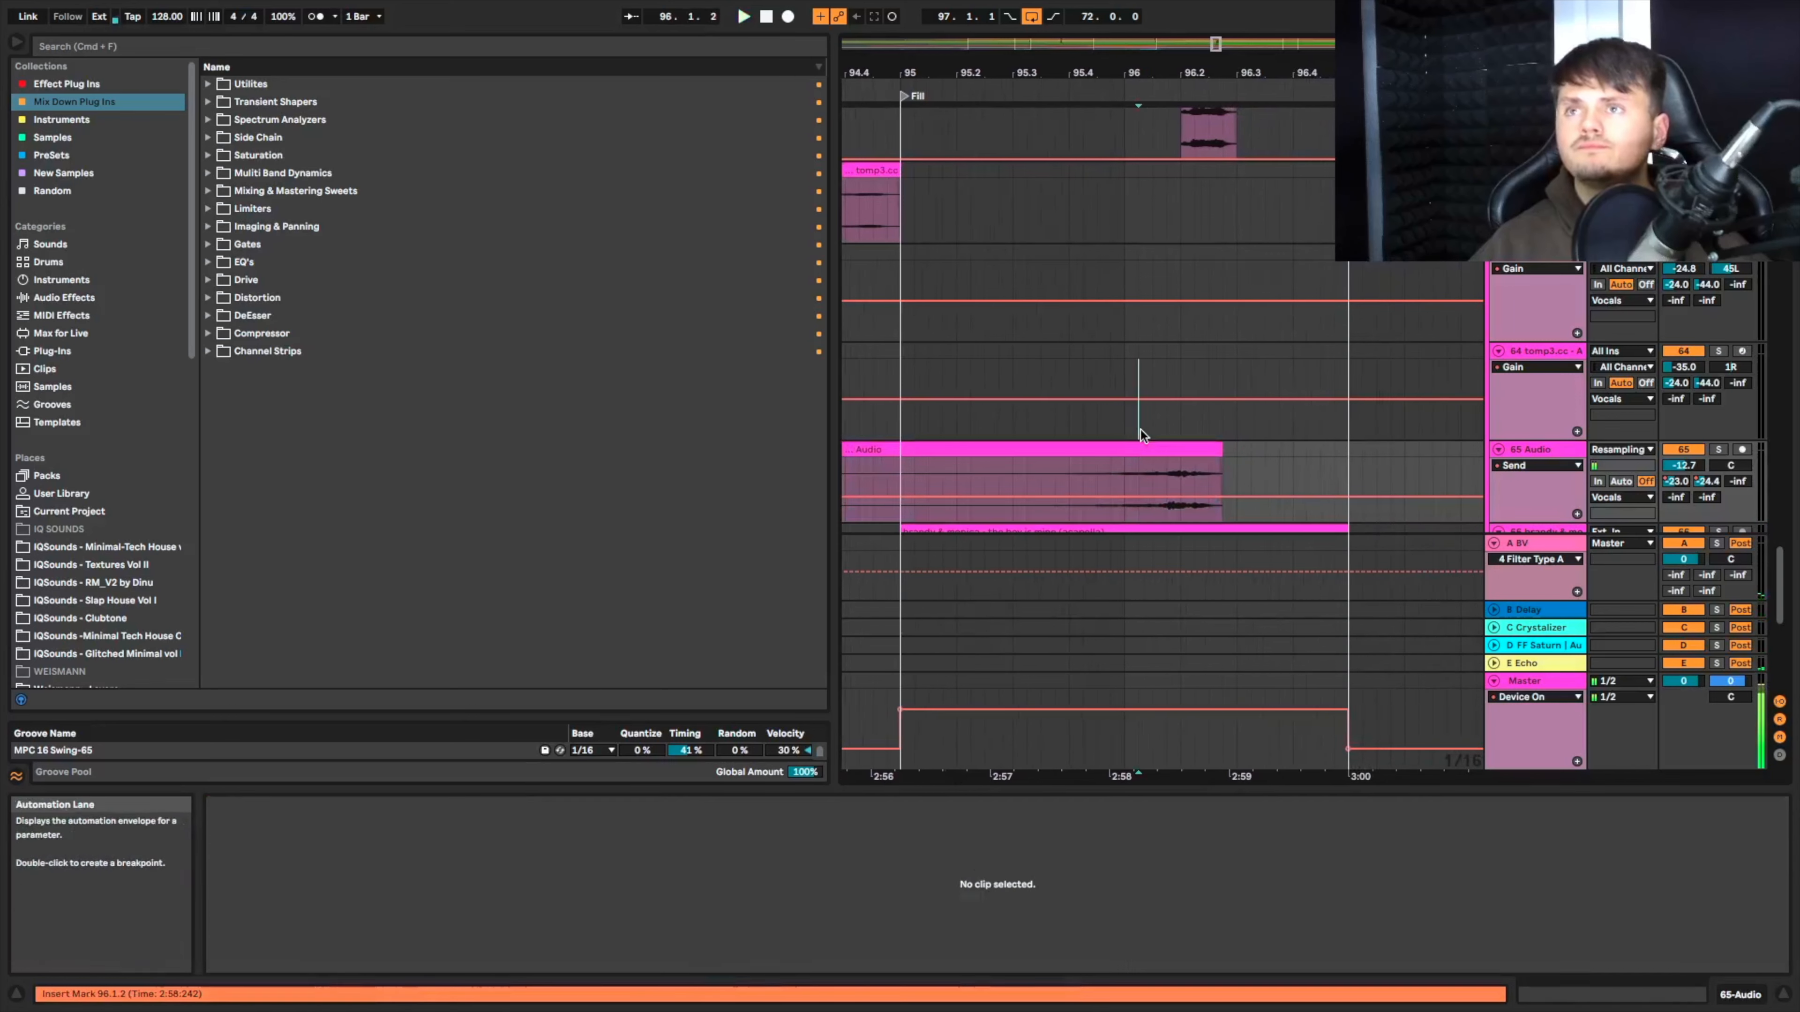
pyautogui.press('space')
pyautogui.scroll(10, 1202, 422)
pyautogui.scroll(-5, 1201, 422)
pyautogui.scroll(4, 1201, 422)
pyautogui.press('space')
pyautogui.press('space')
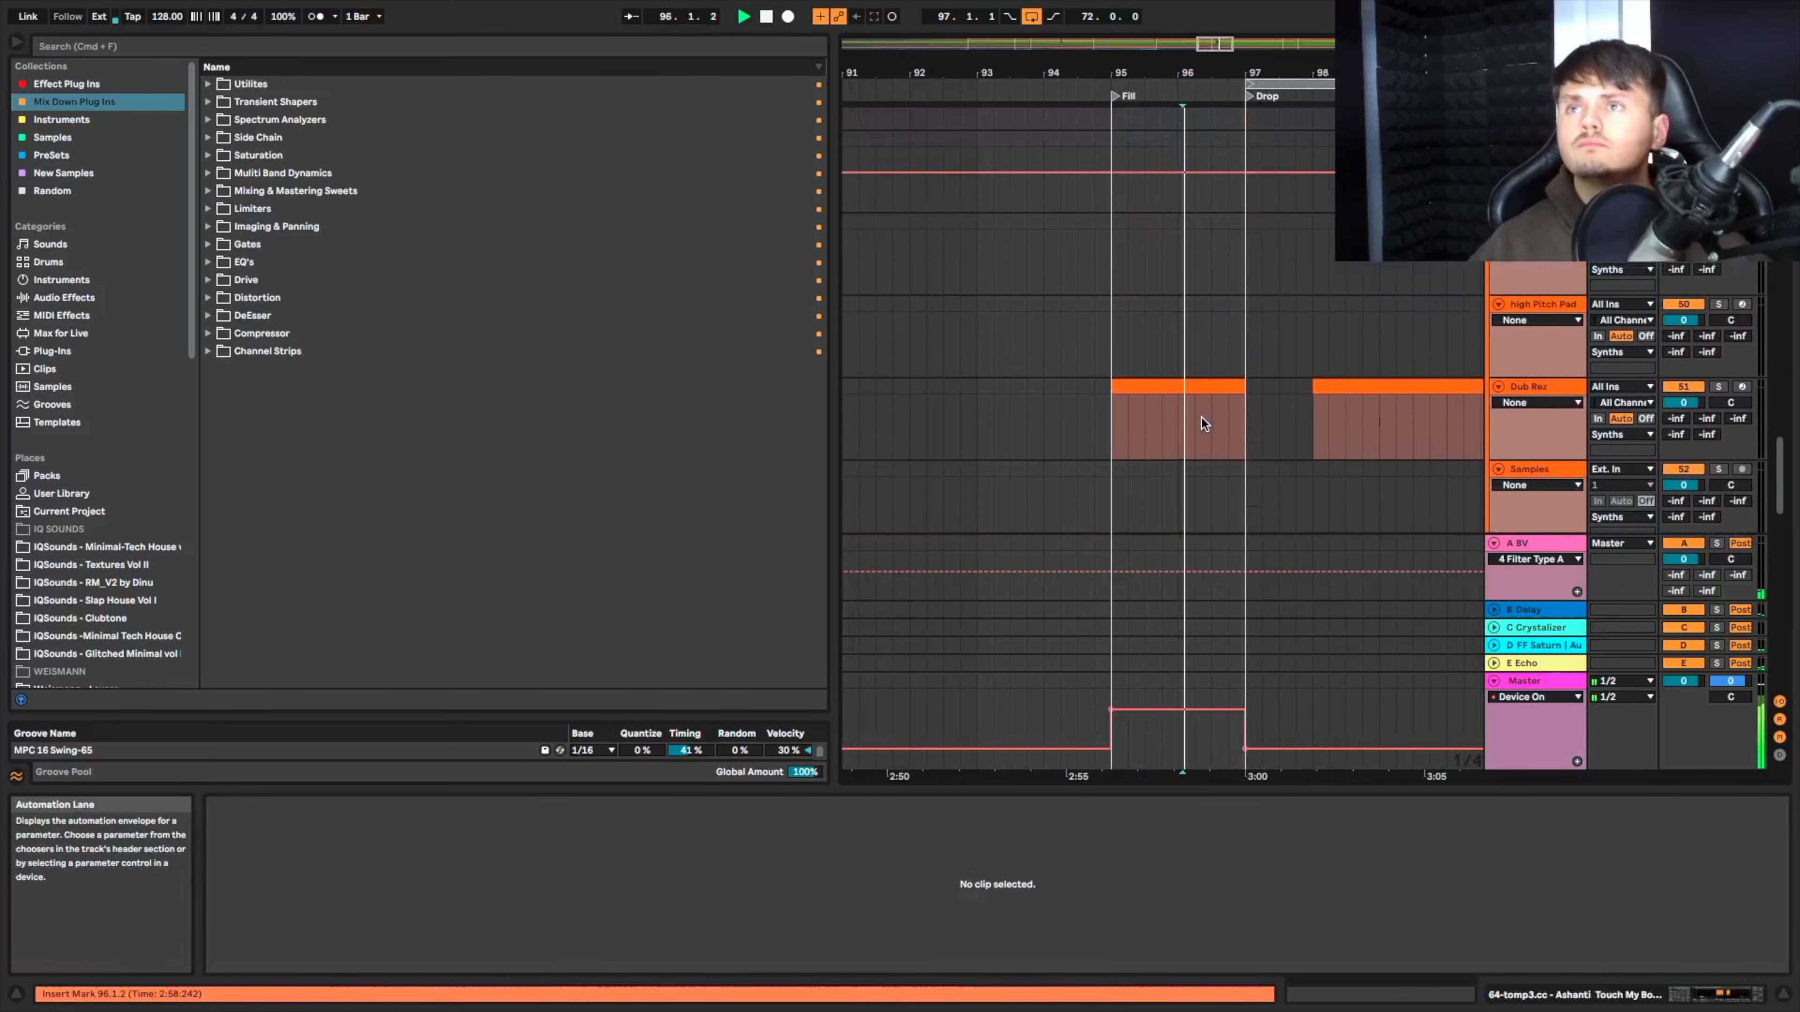
# Step: Hide the automation and lengthen the fade-in and fade-out of the brandy & monica vocal clip on track 66 in the Fill
pyautogui.scroll(8, 1203, 418)
pyautogui.scroll(10, 1207, 417)
pyautogui.scroll(-20, 1208, 418)
pyautogui.scroll(-15, 1207, 413)
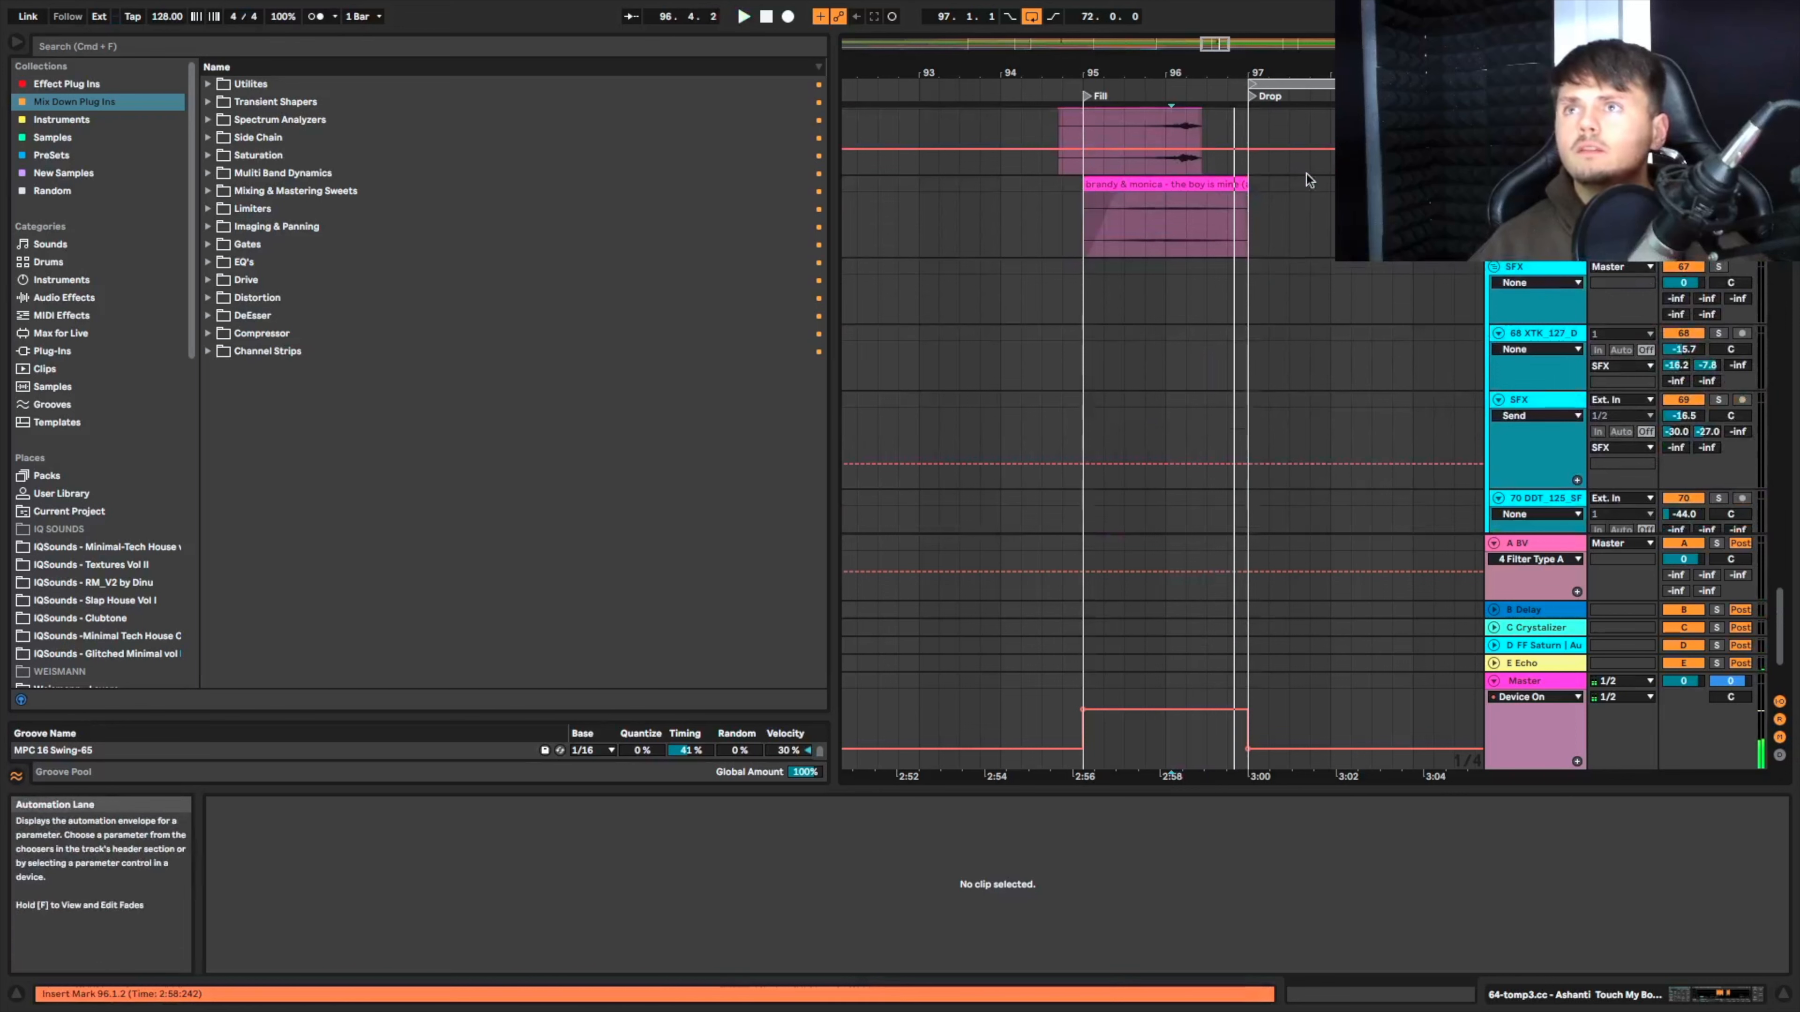
pyautogui.hscroll(-1, 1248, 198)
pyautogui.click(1574, 96)
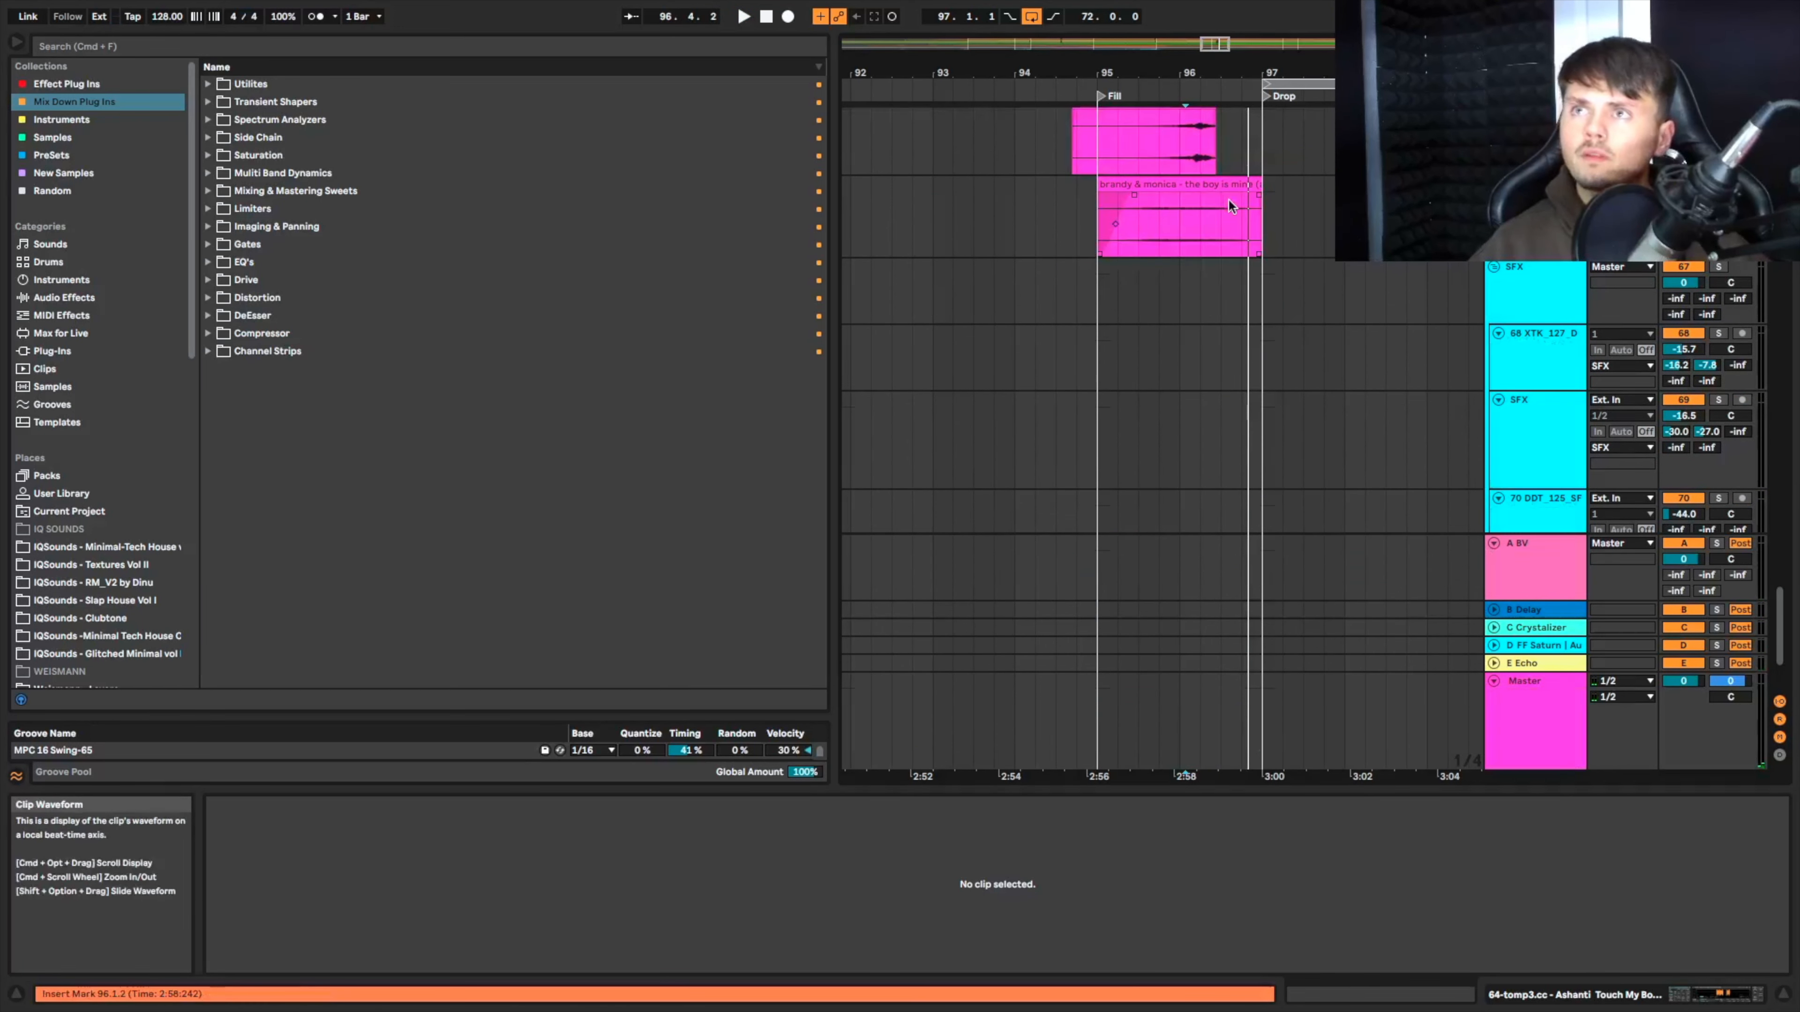
pyautogui.moveTo(1250, 204); pyautogui.dragTo(1202, 213)
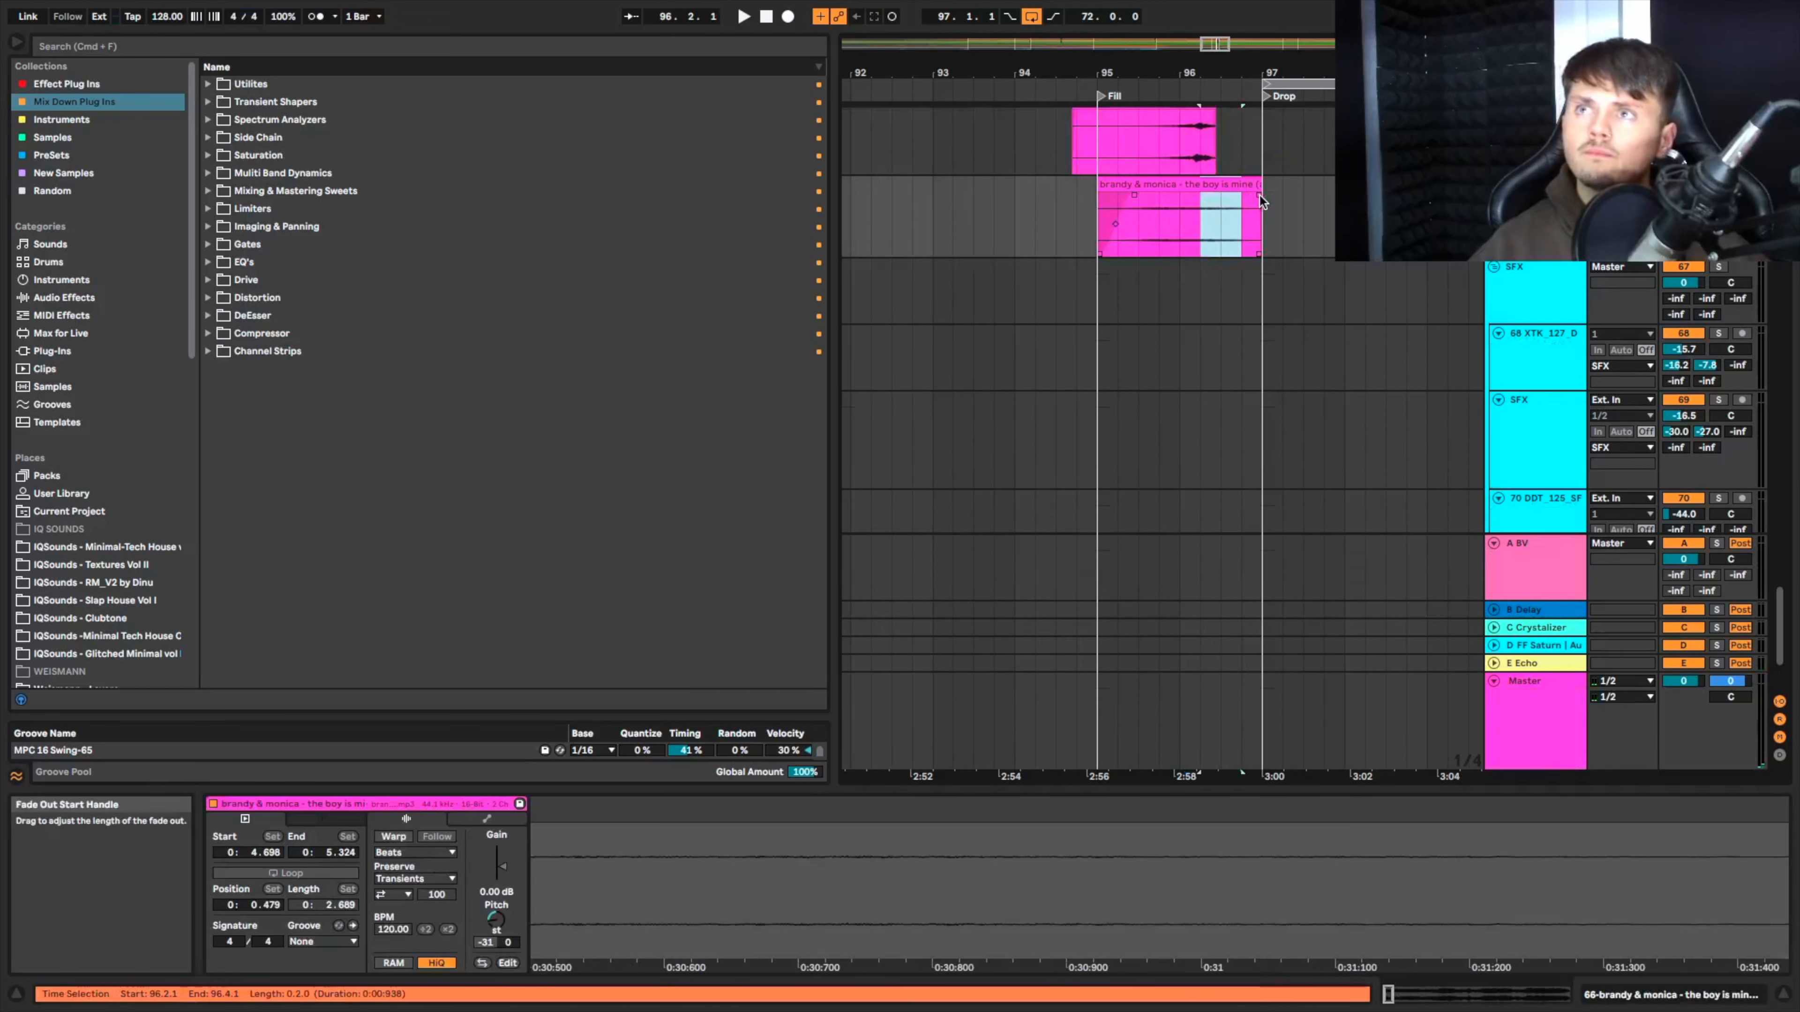
pyautogui.moveTo(1131, 196); pyautogui.dragTo(1152, 190)
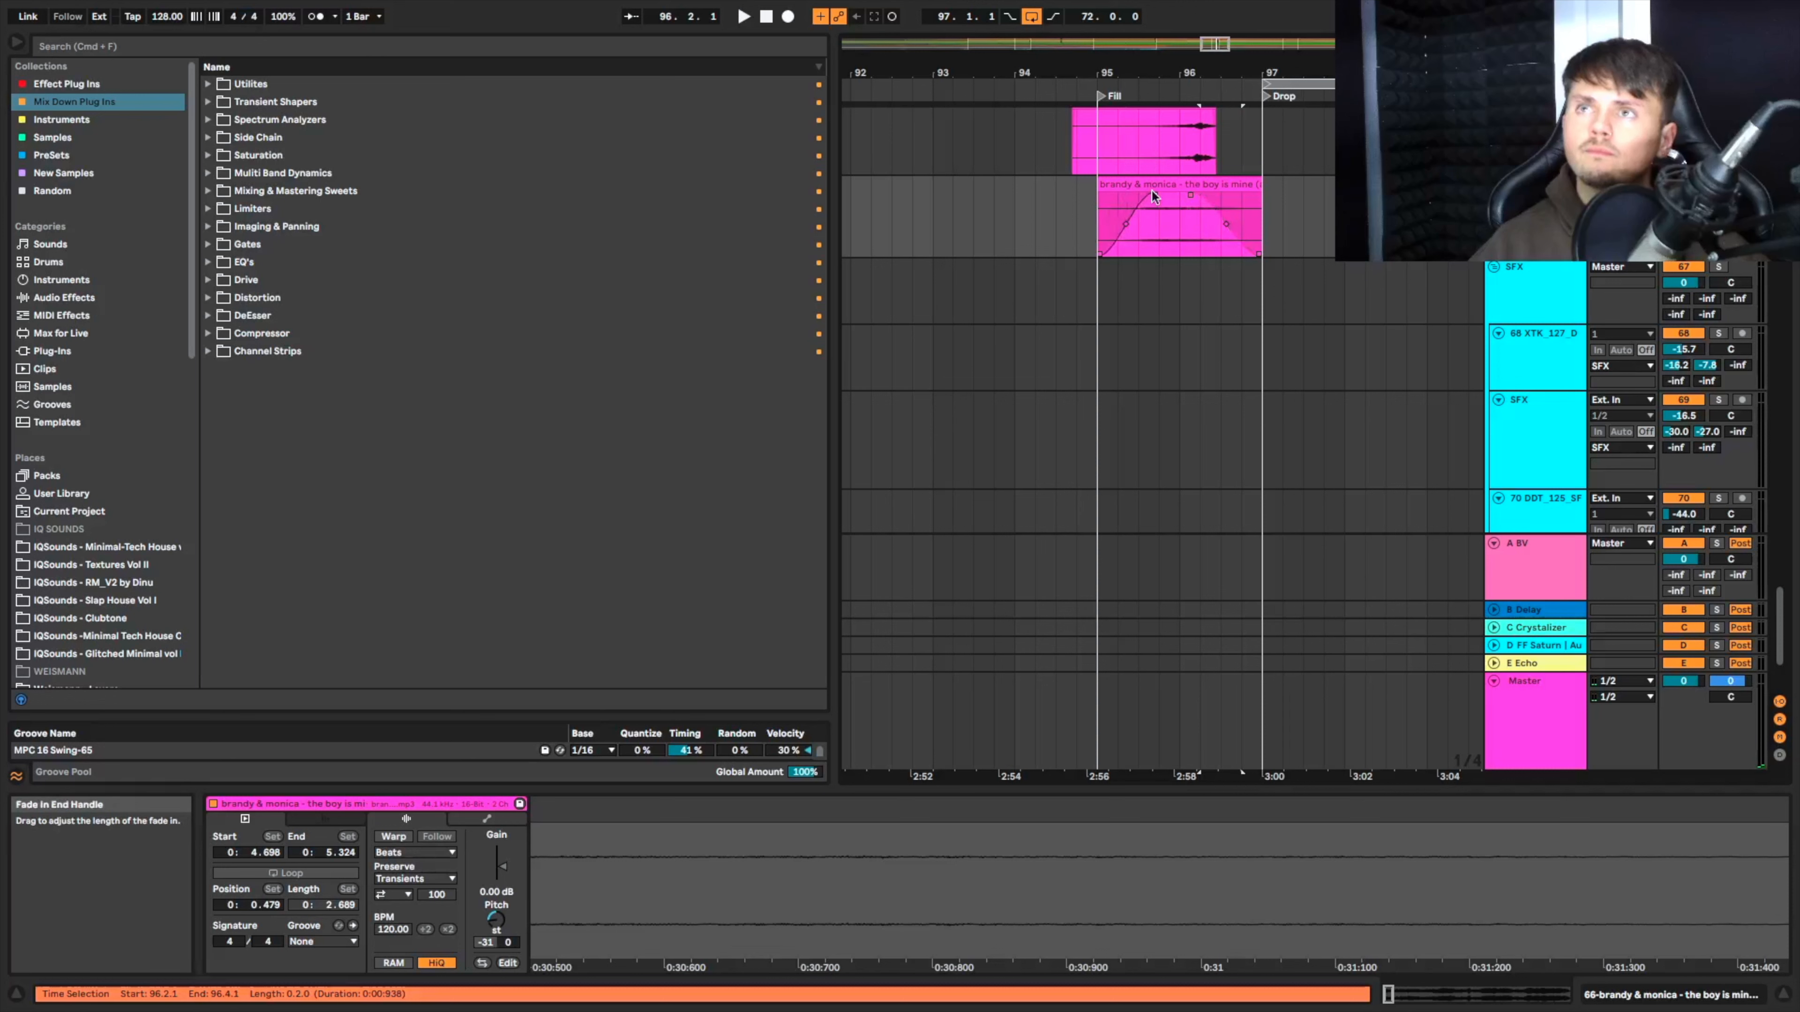
# Step: Play from 94.4.1 and bend the brandy & monica clip's fade-out curve so that it drops away faster
pyautogui.click(1077, 212)
pyautogui.press('space')
pyautogui.scroll(1, 1188, 228)
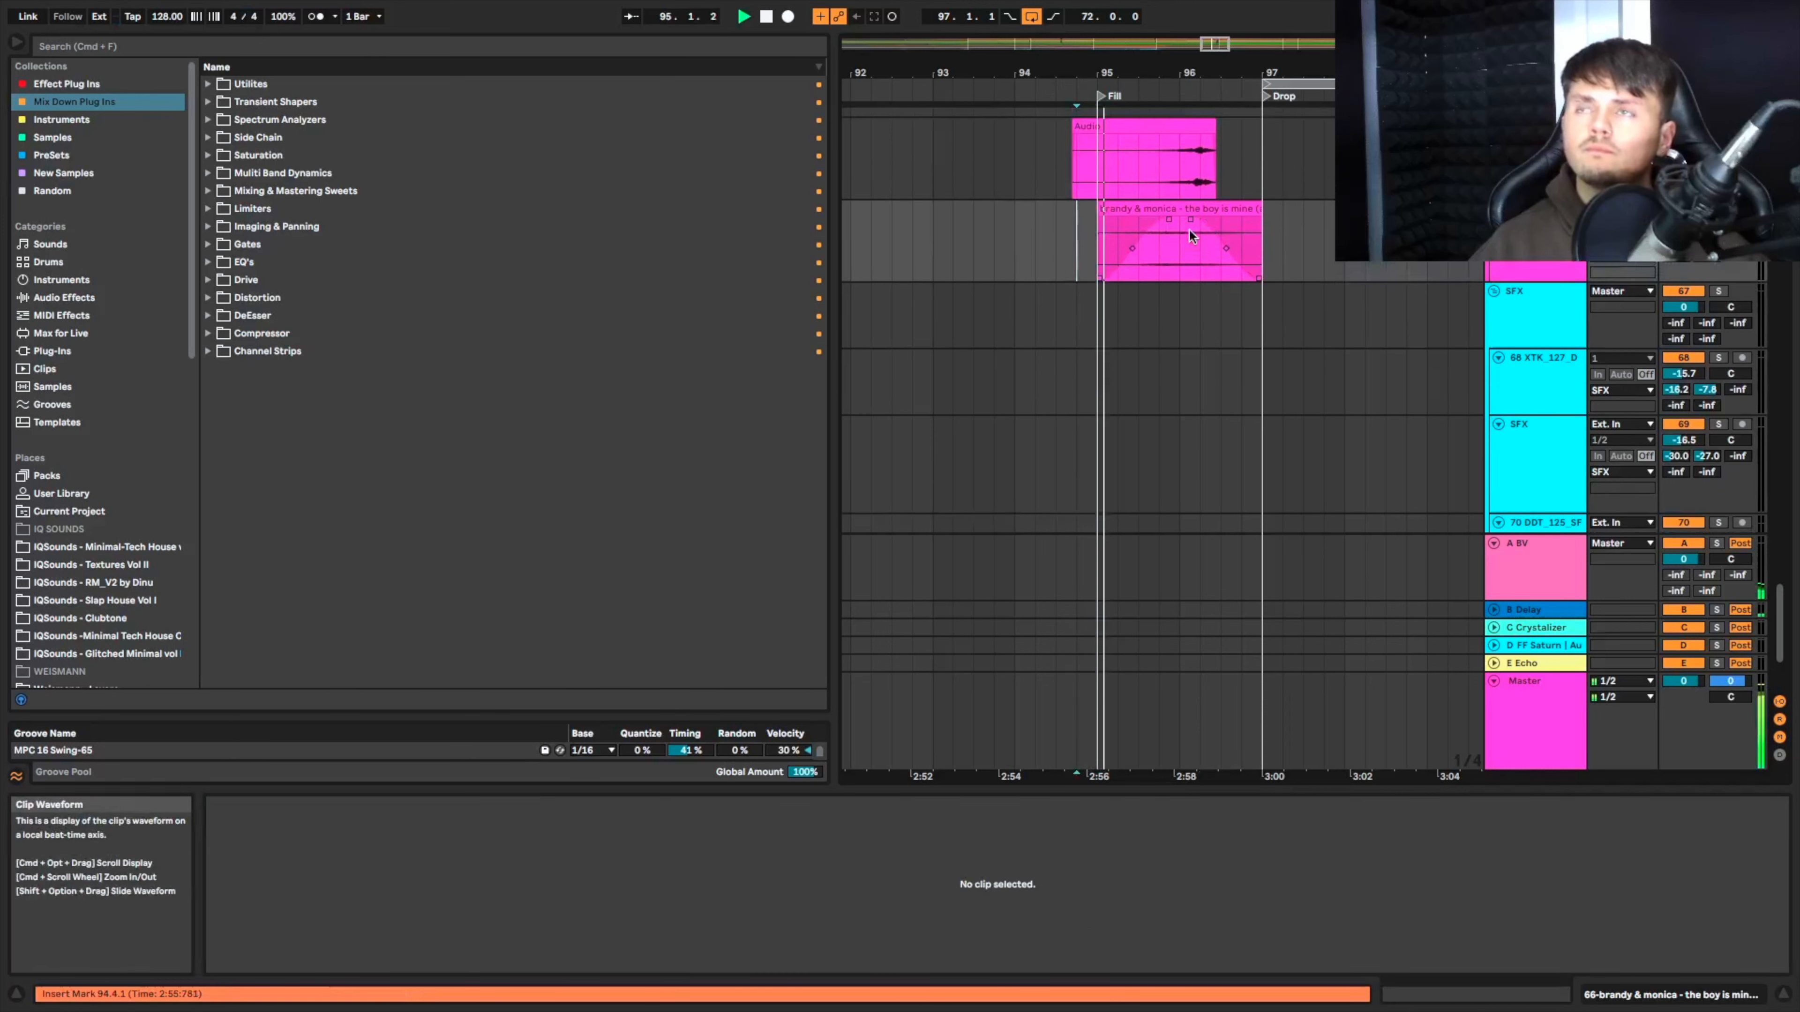
pyautogui.moveTo(1229, 250); pyautogui.dragTo(1217, 261)
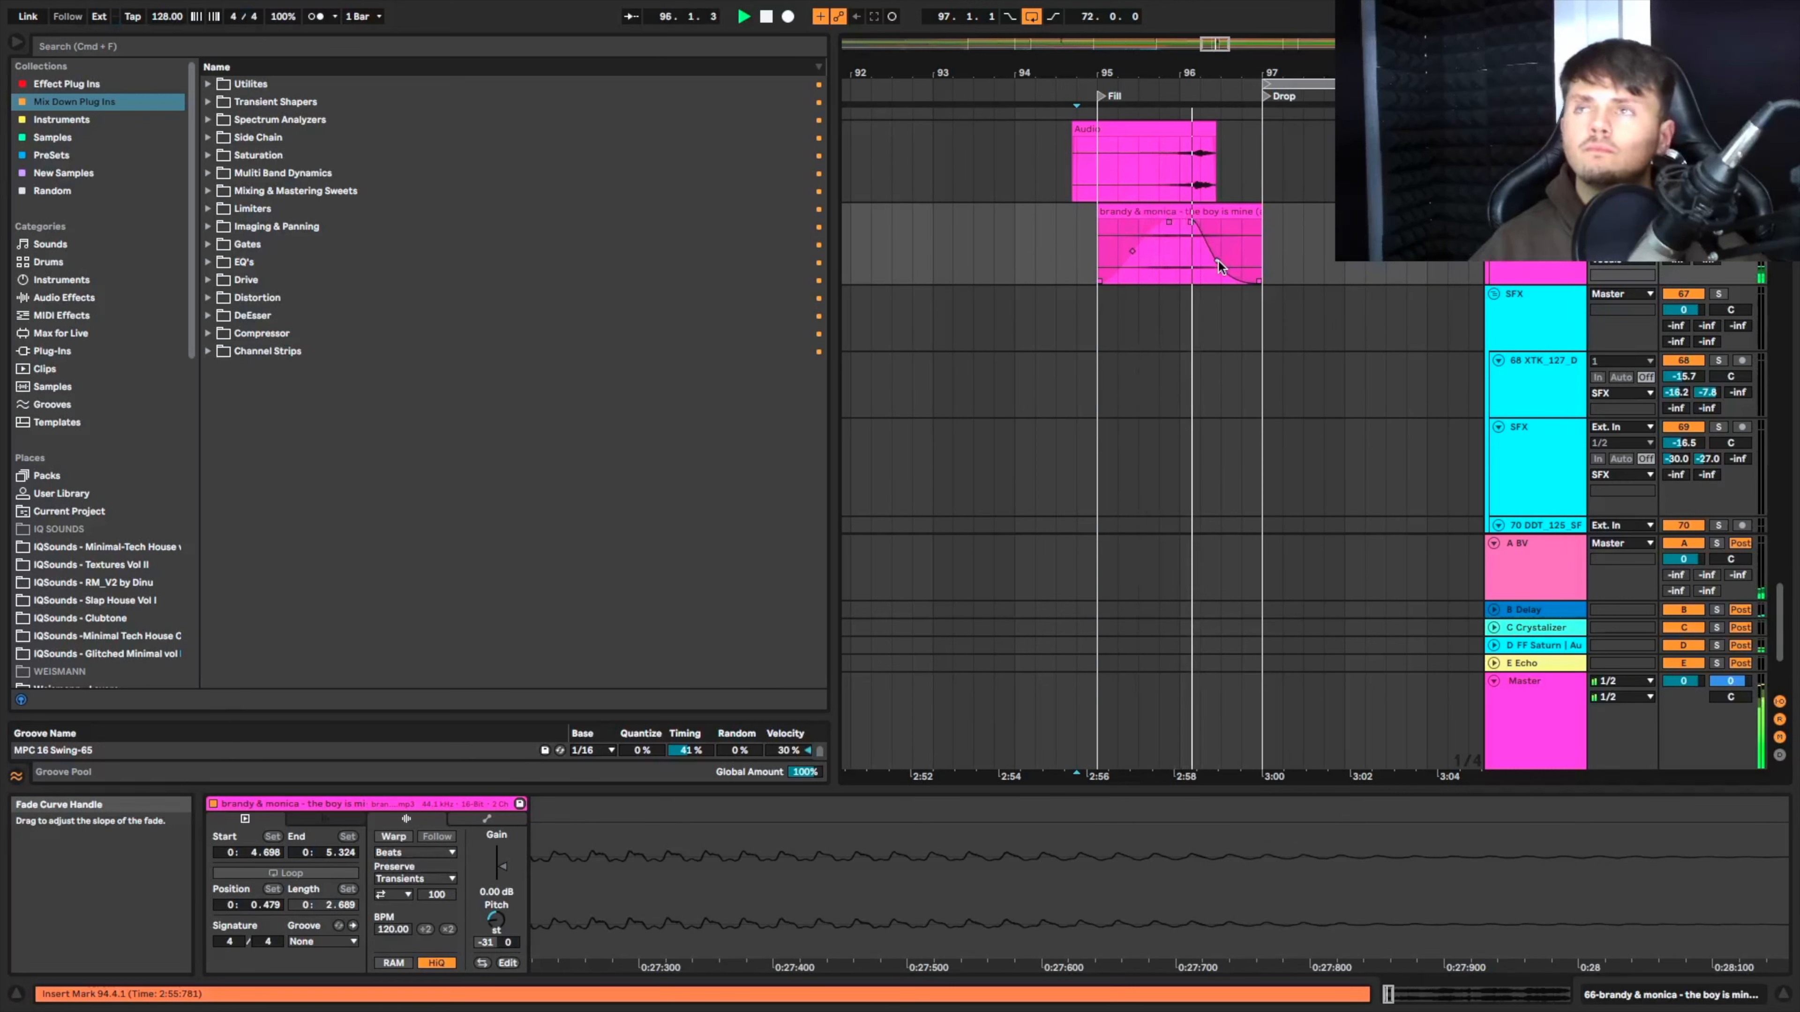
pyautogui.scroll(15, 1219, 259)
pyautogui.press('space')
pyautogui.press('space')
# Step: Deactivate the Fav Kick clip spanning 96.3.1 to 97.1.1 and play from 94.4.1
pyautogui.scroll(20, 1219, 258)
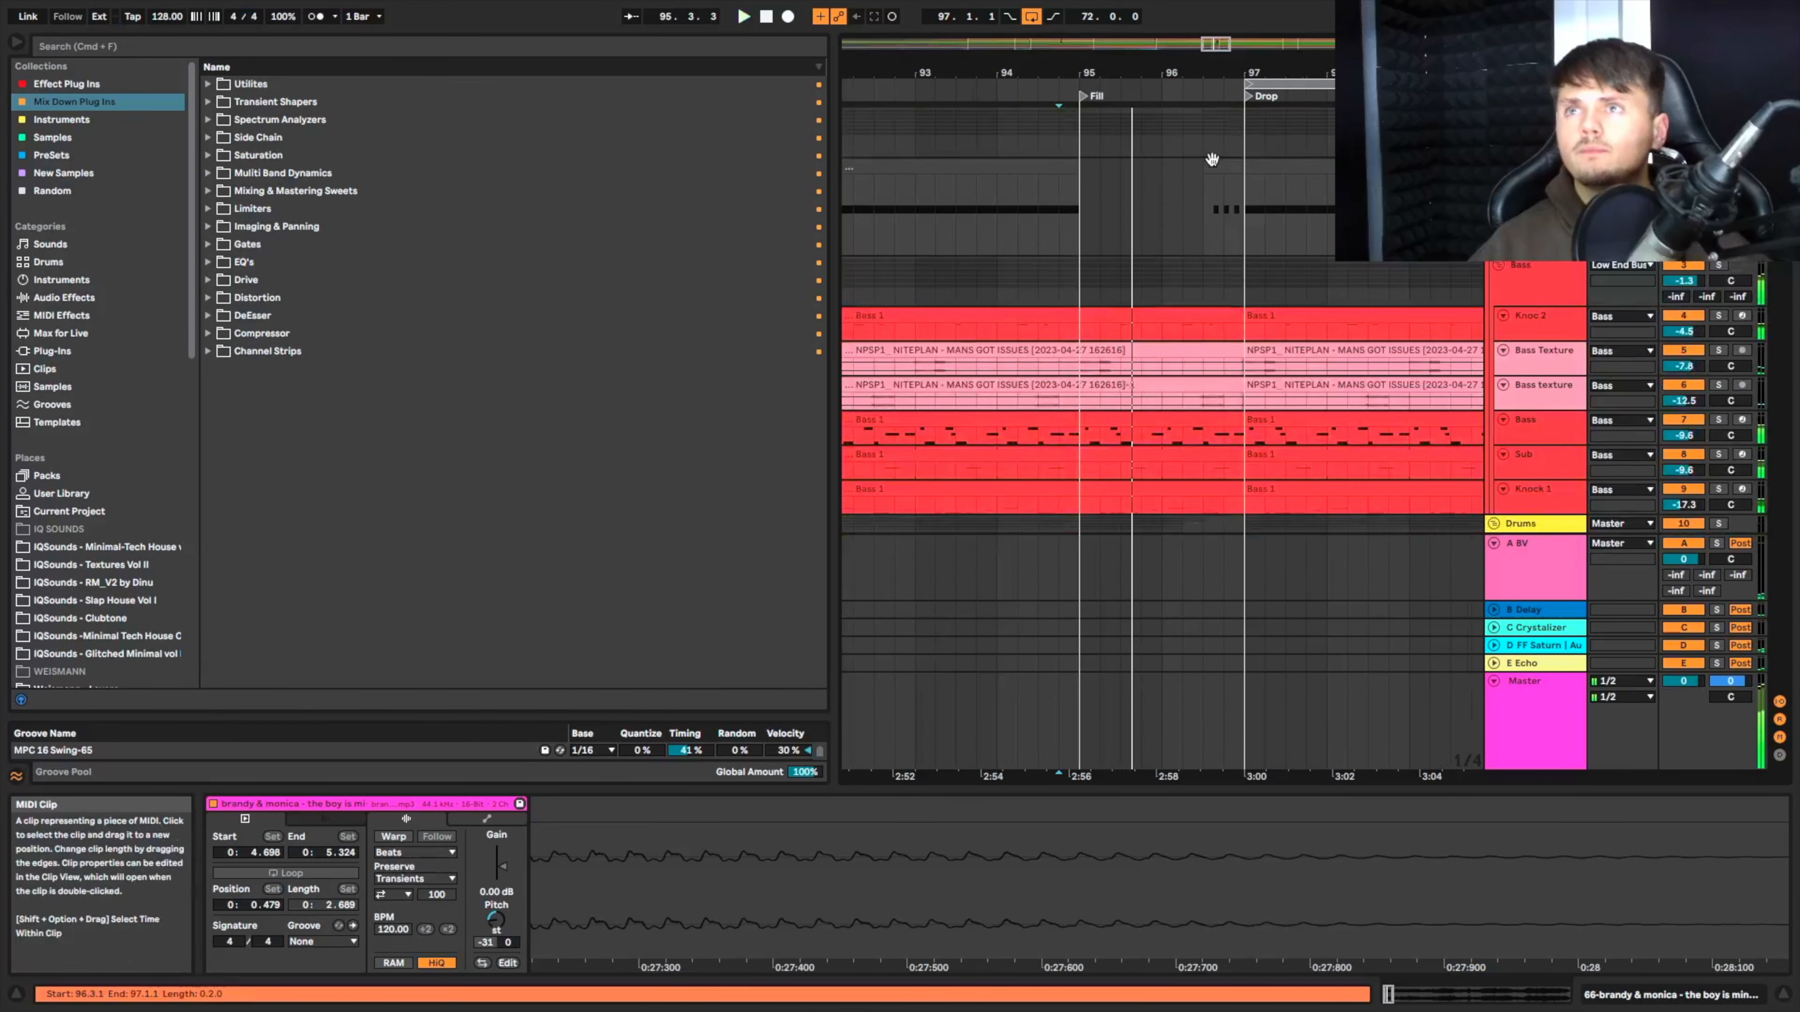
pyautogui.click(1213, 162)
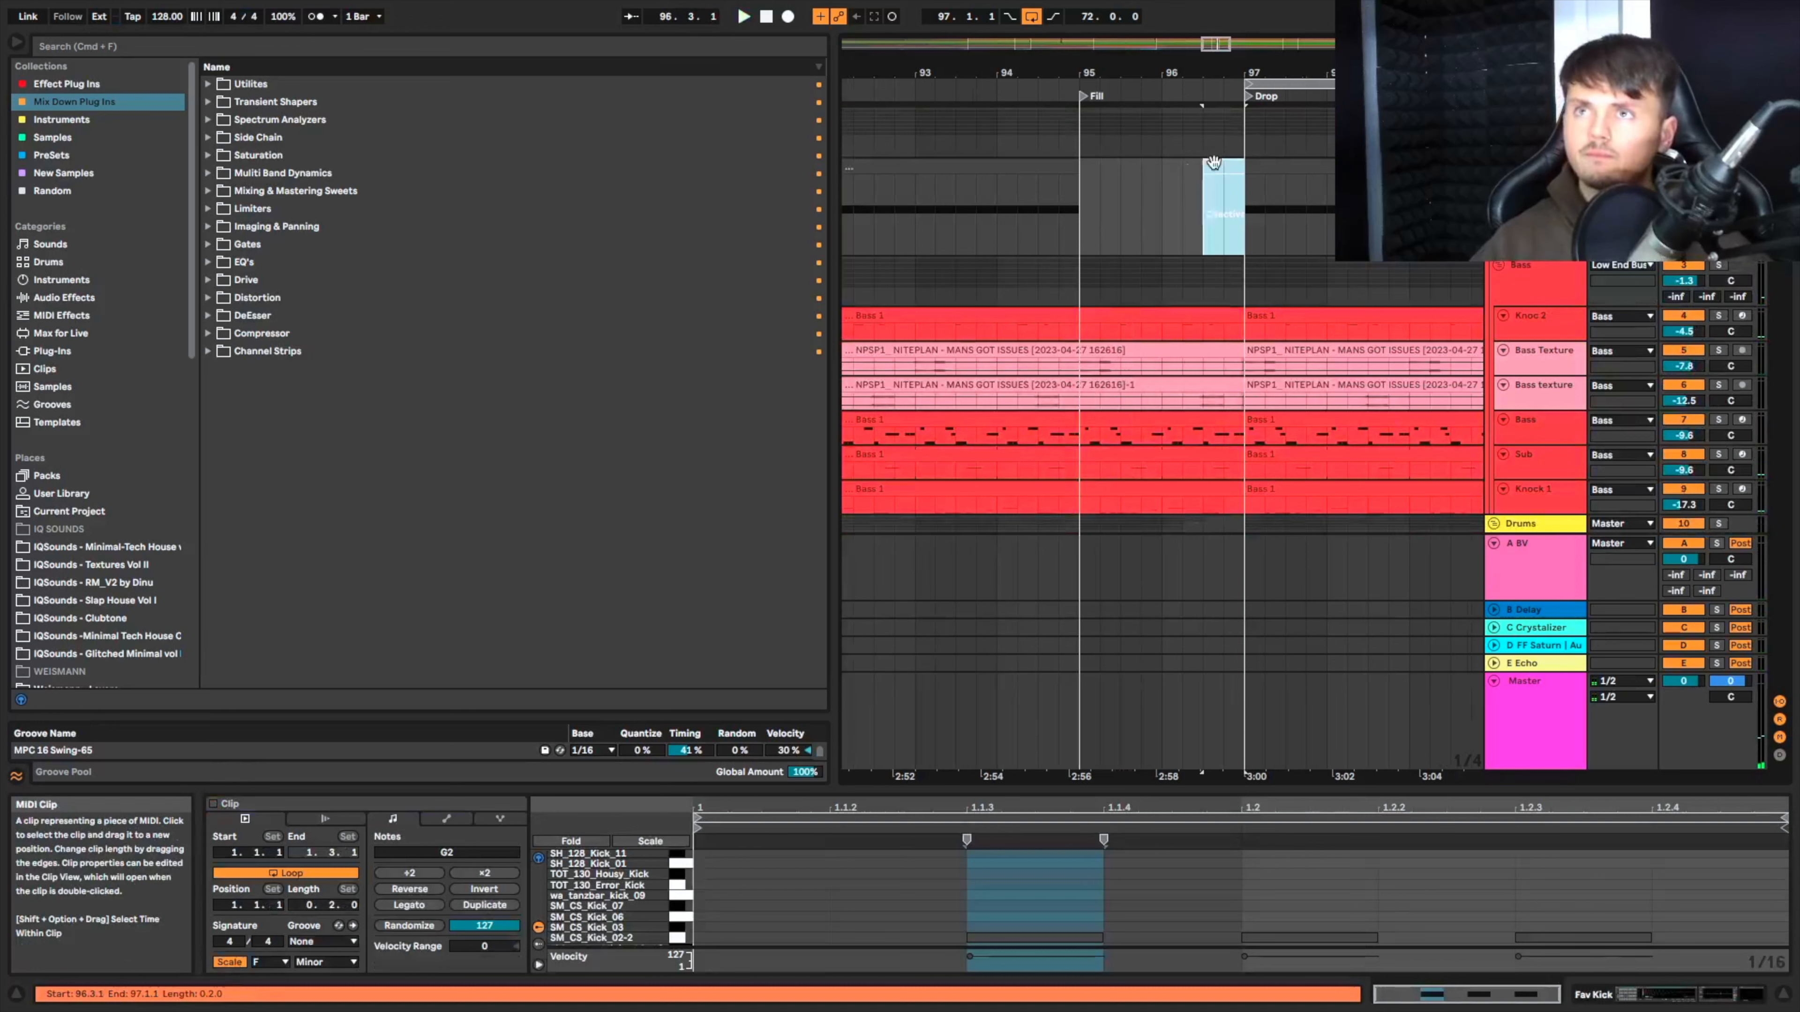
pyautogui.click(1051, 134)
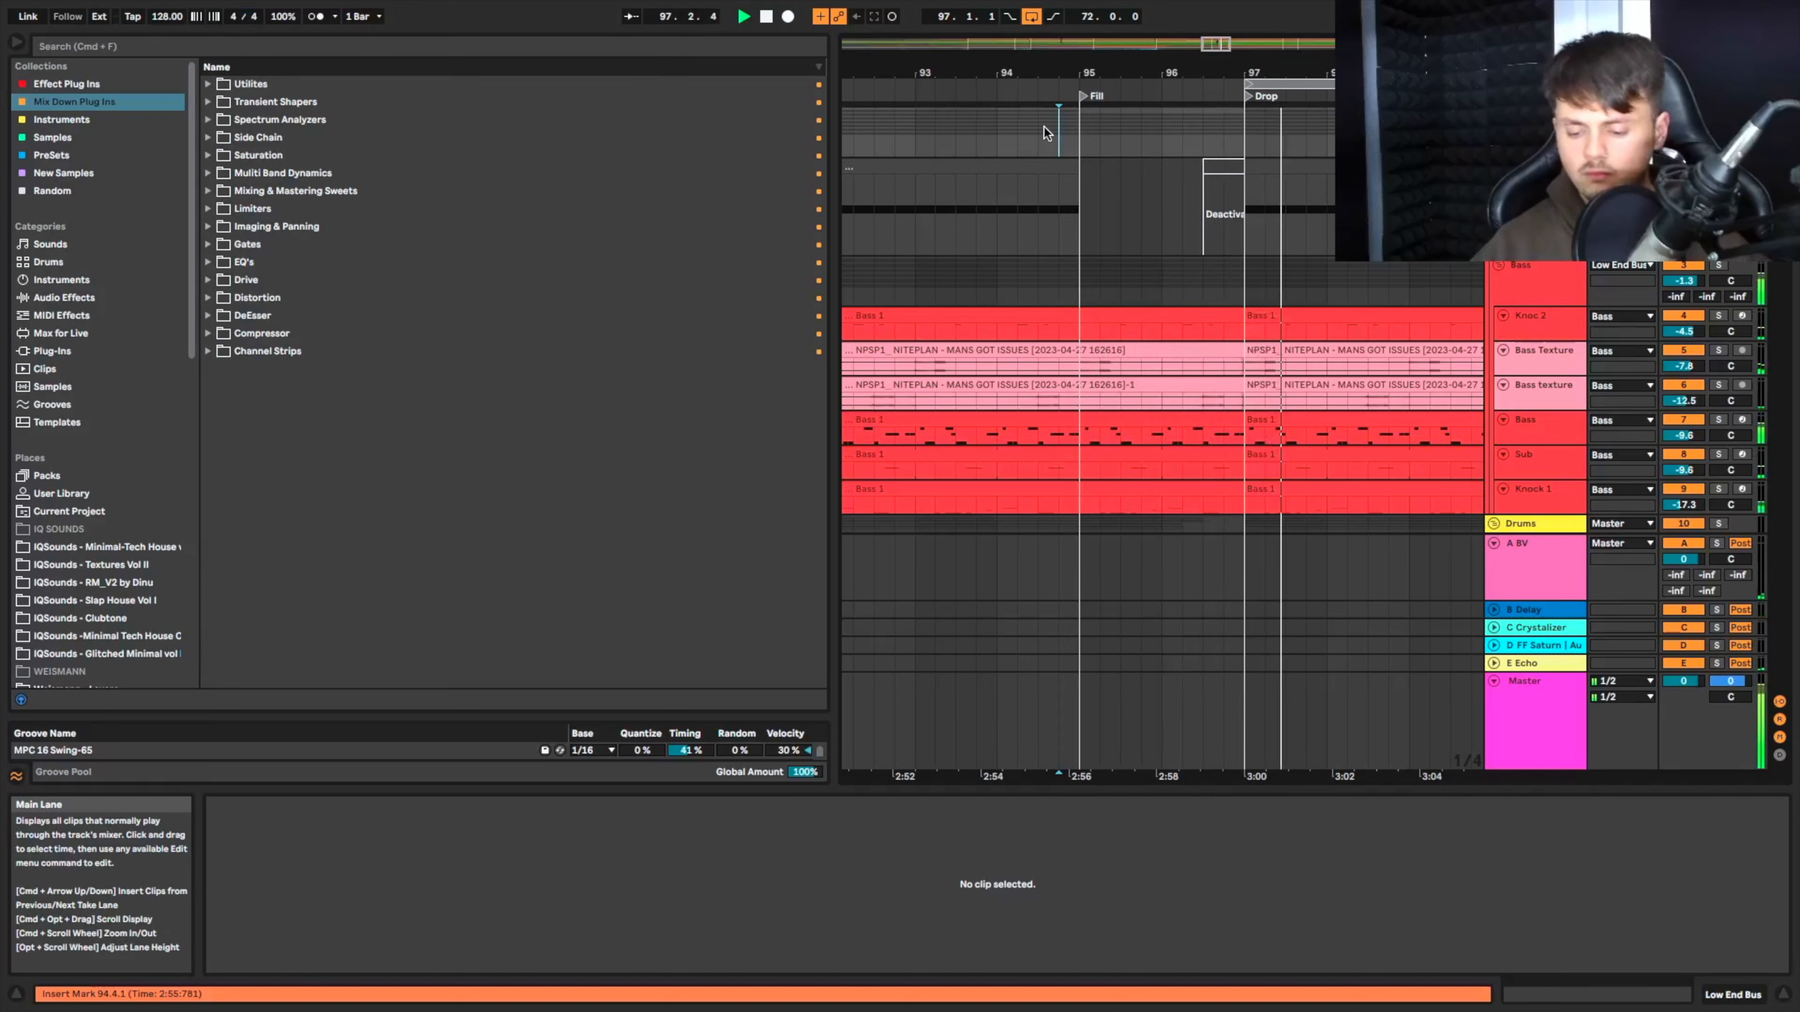
# Step: Play into the Drop from 94.3.1 and look through the bass, clap and synth tracks around the Fill
pyautogui.scroll(-2, 1126, 209)
pyautogui.scroll(-5, 1126, 209)
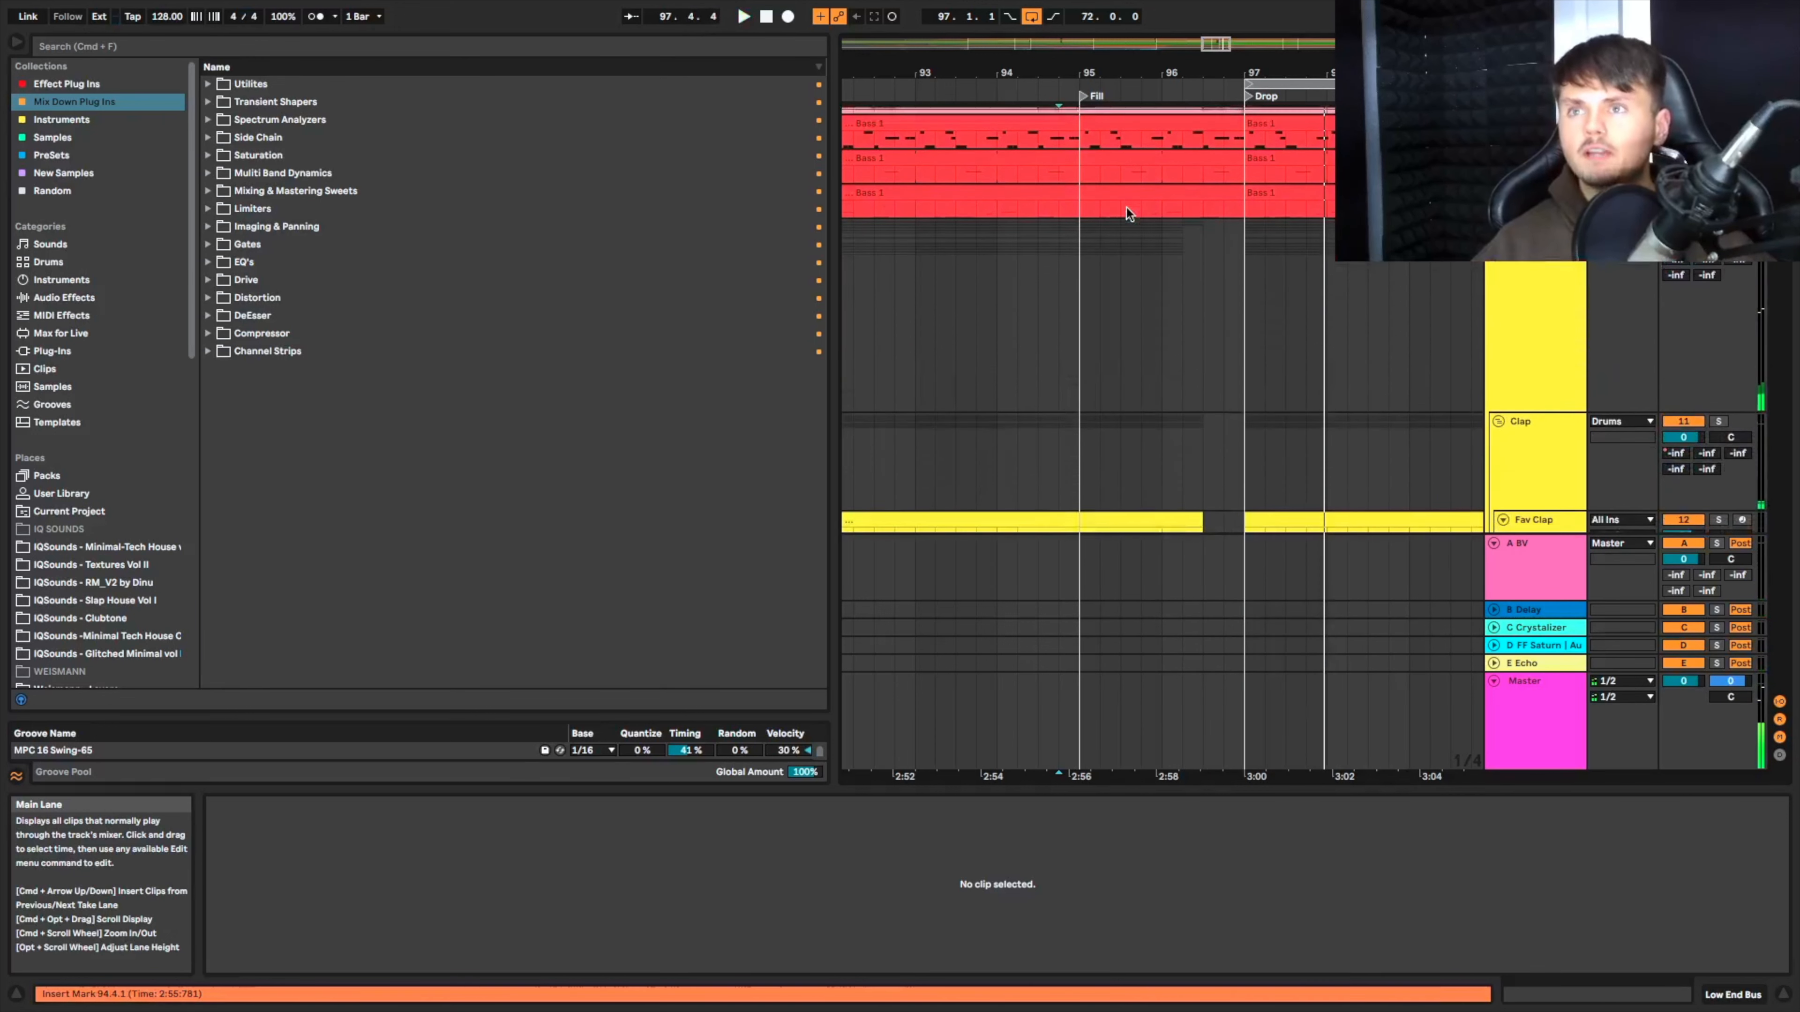
pyautogui.scroll(-6, 1126, 208)
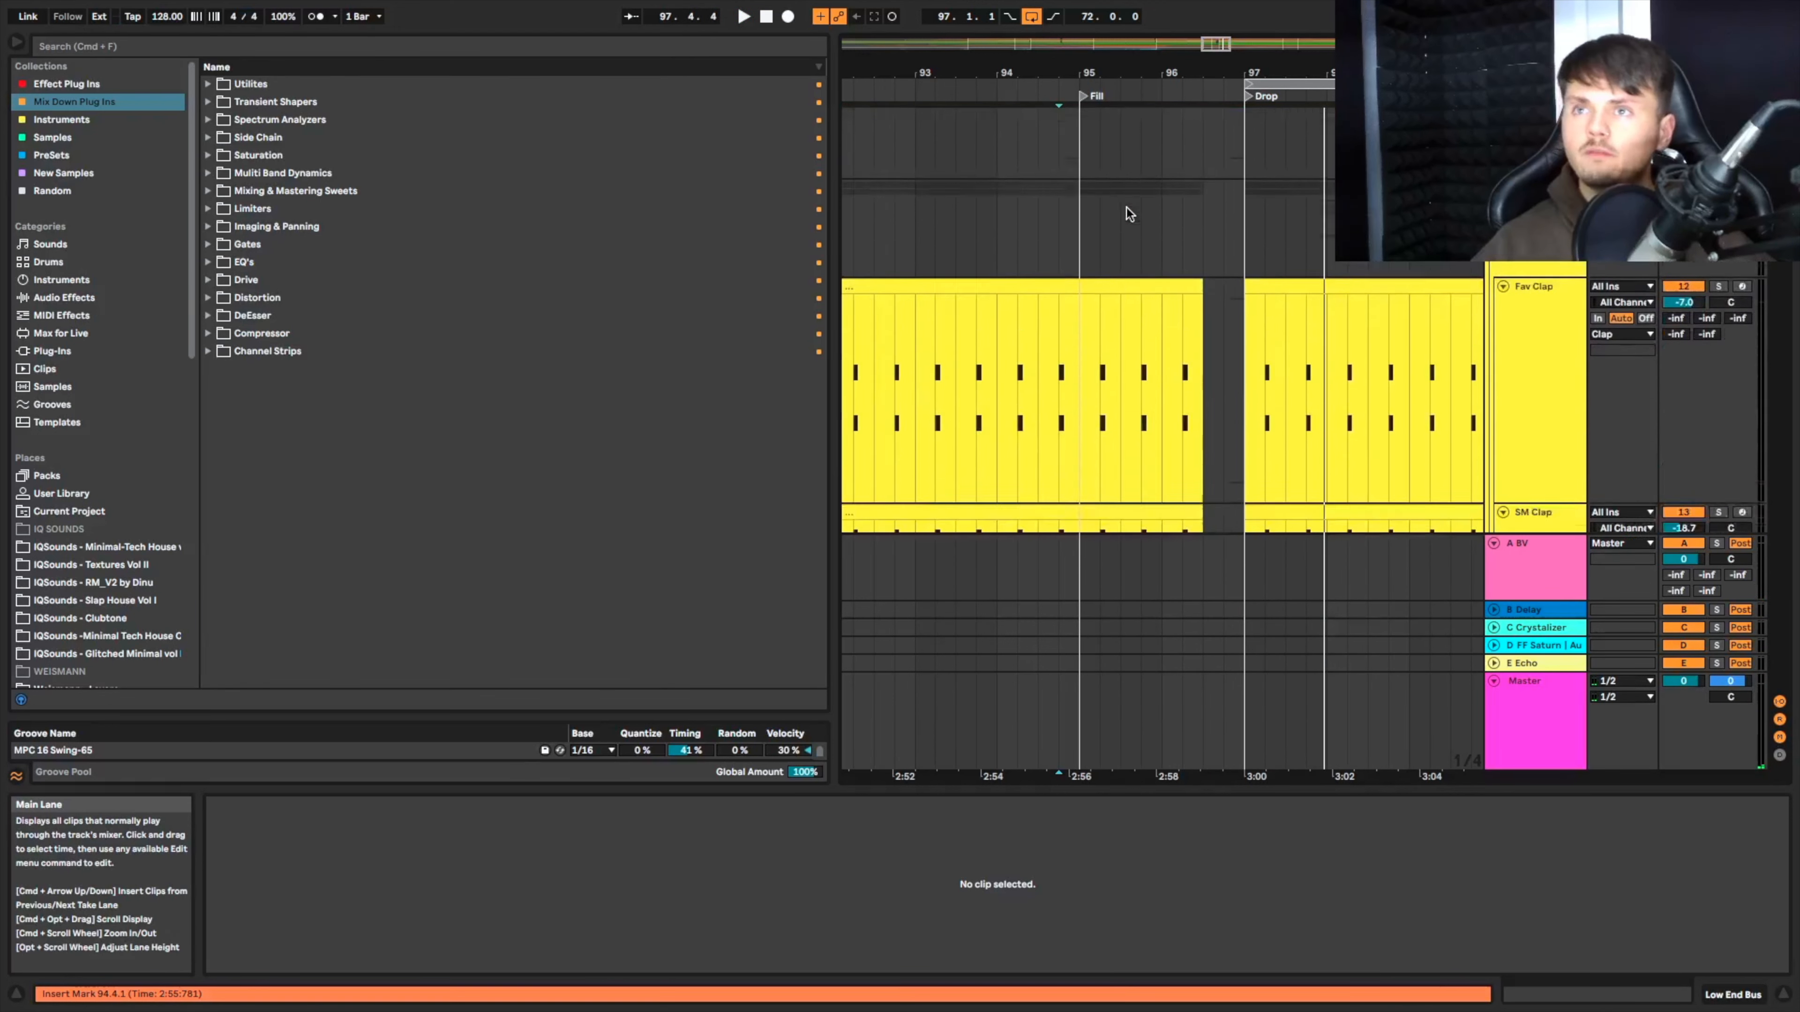
pyautogui.scroll(-10, 1126, 208)
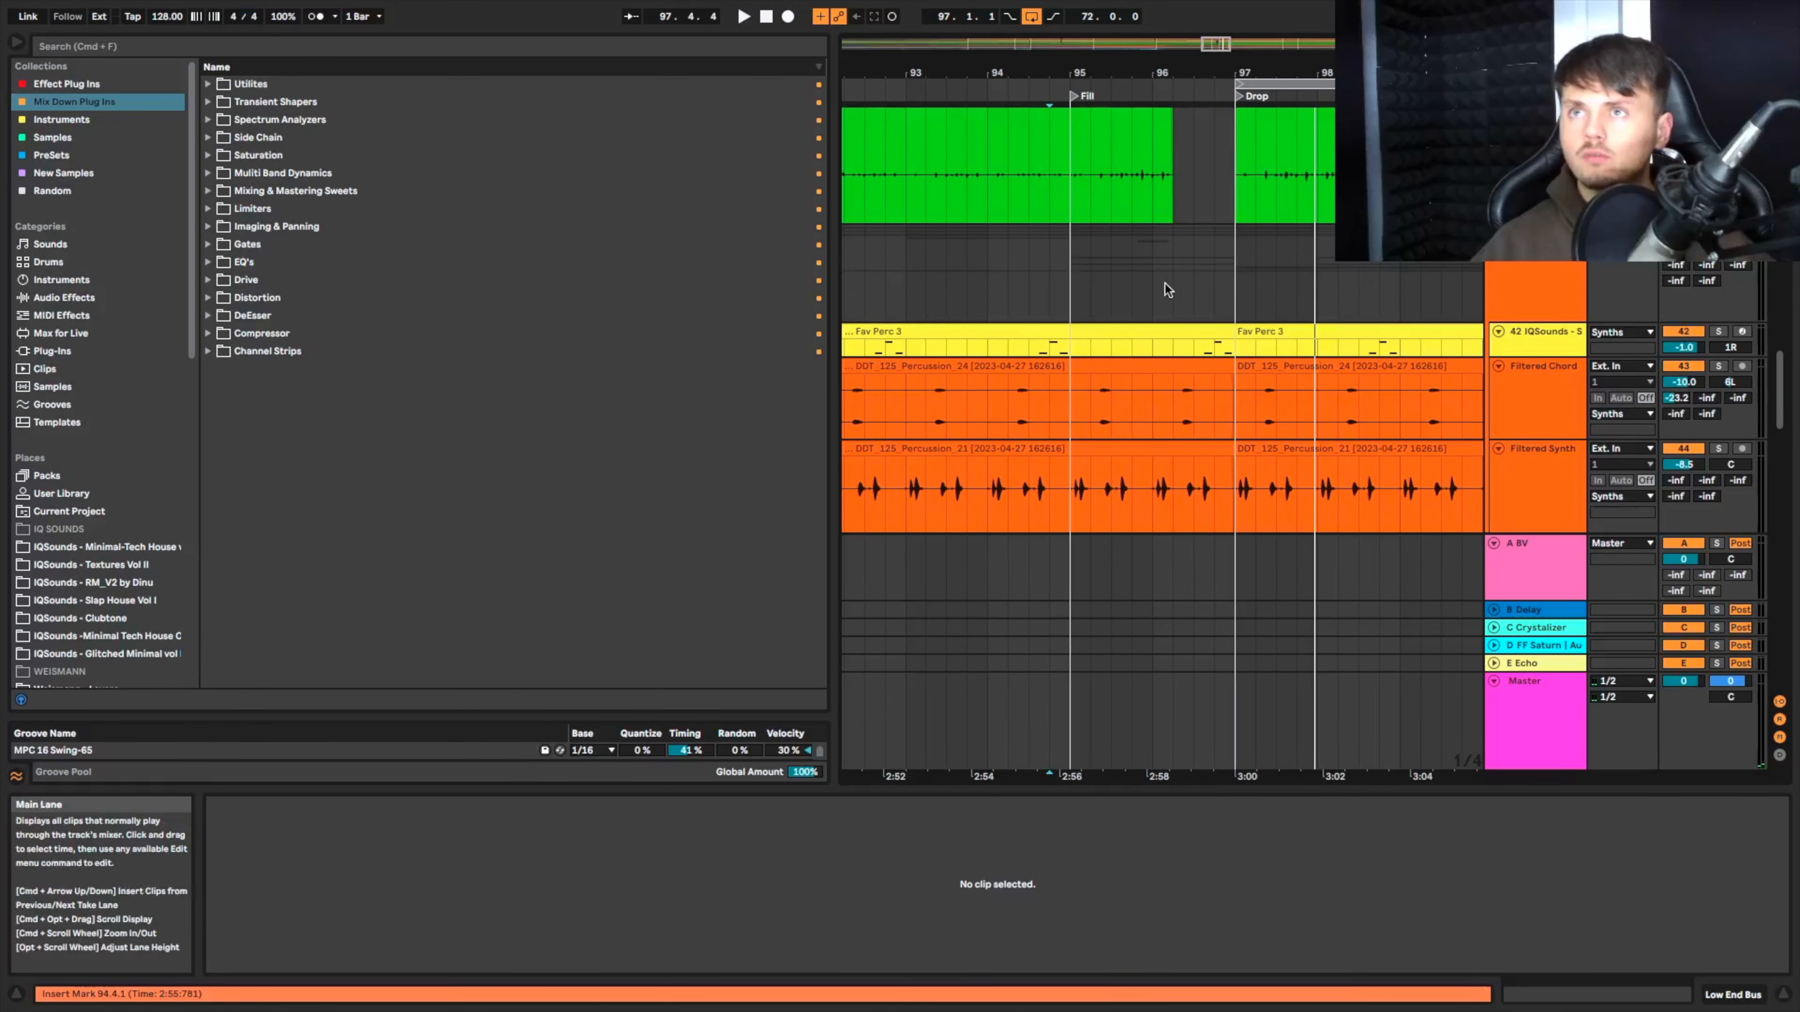
pyautogui.click(1119, 292)
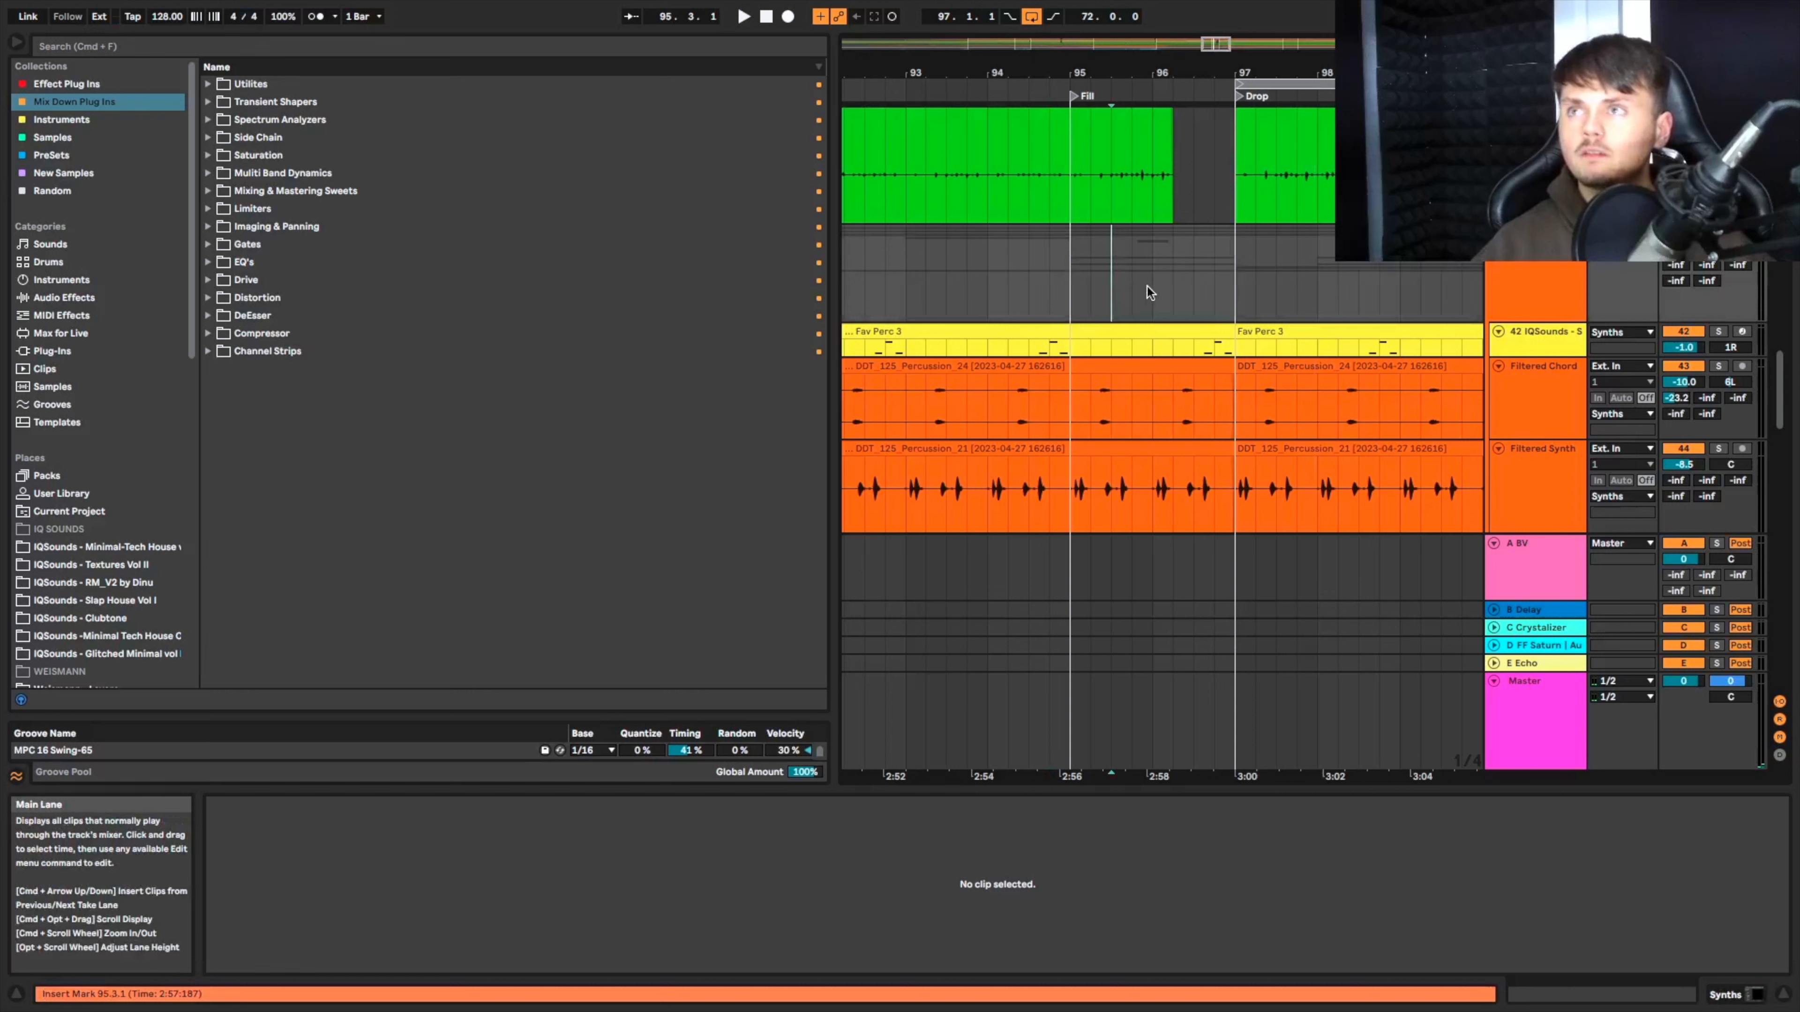
pyautogui.press('space')
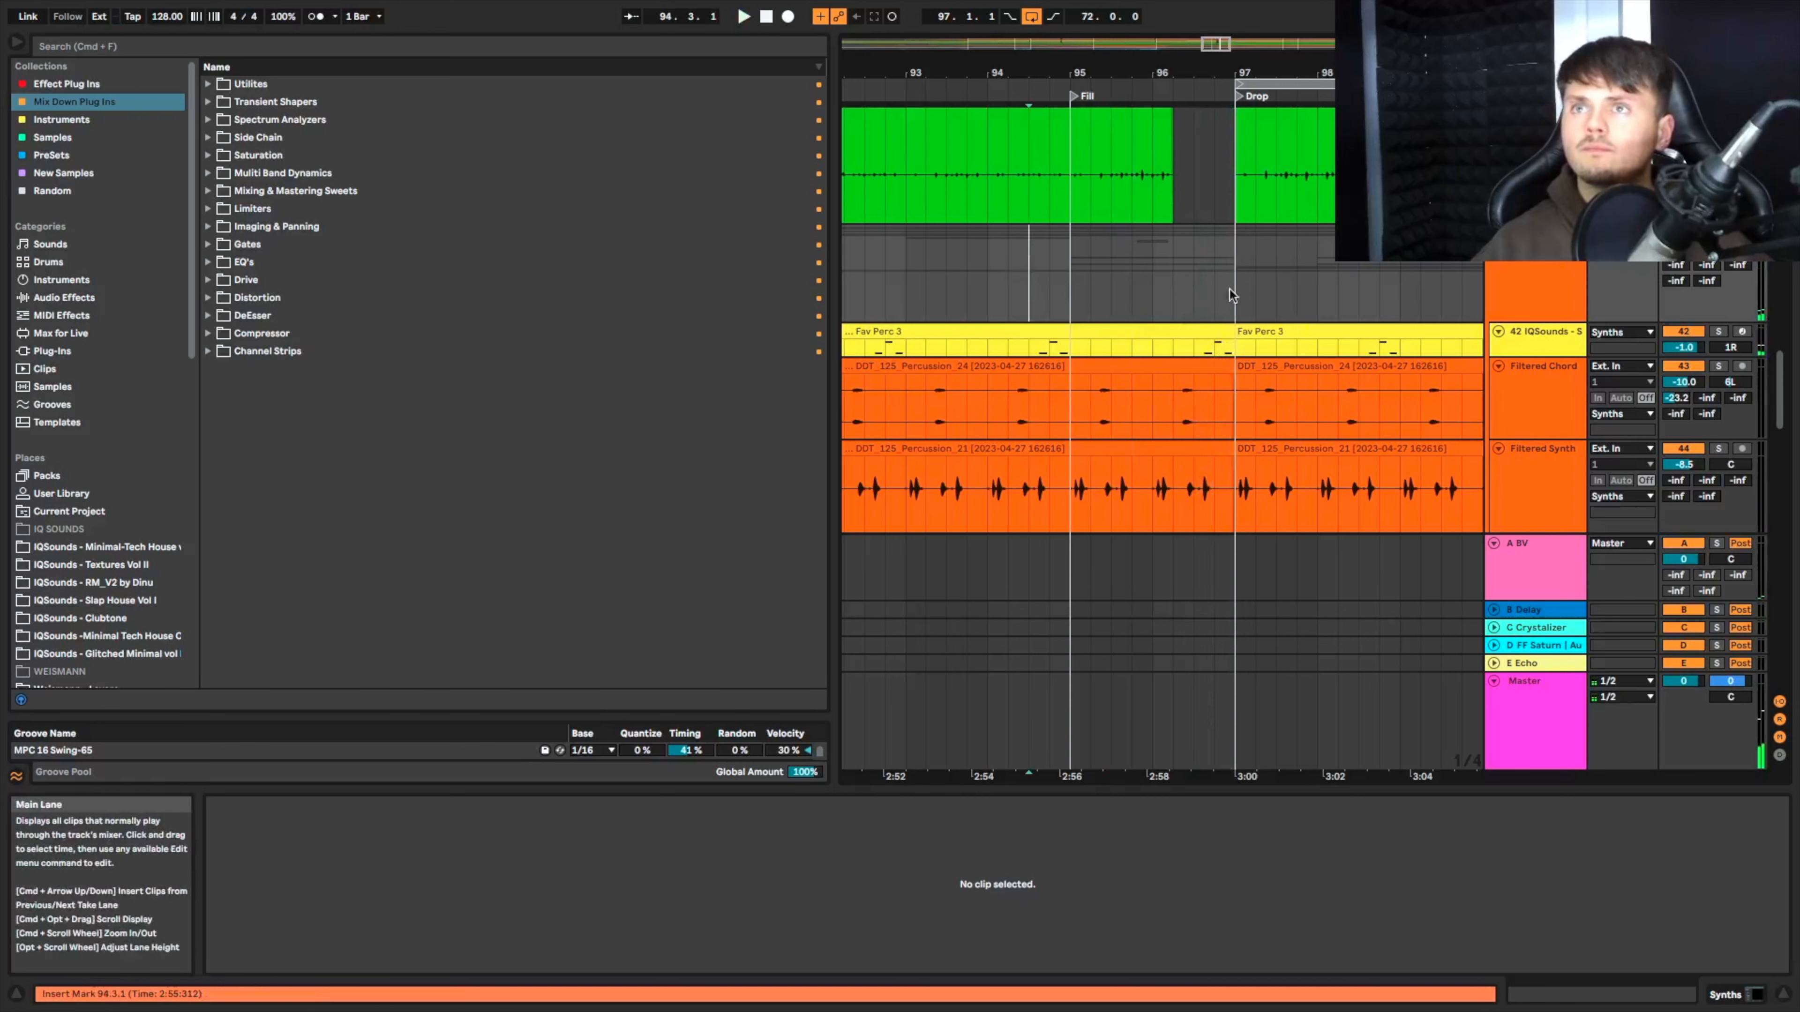
pyautogui.press('space')
pyautogui.scroll(-10, 1230, 294)
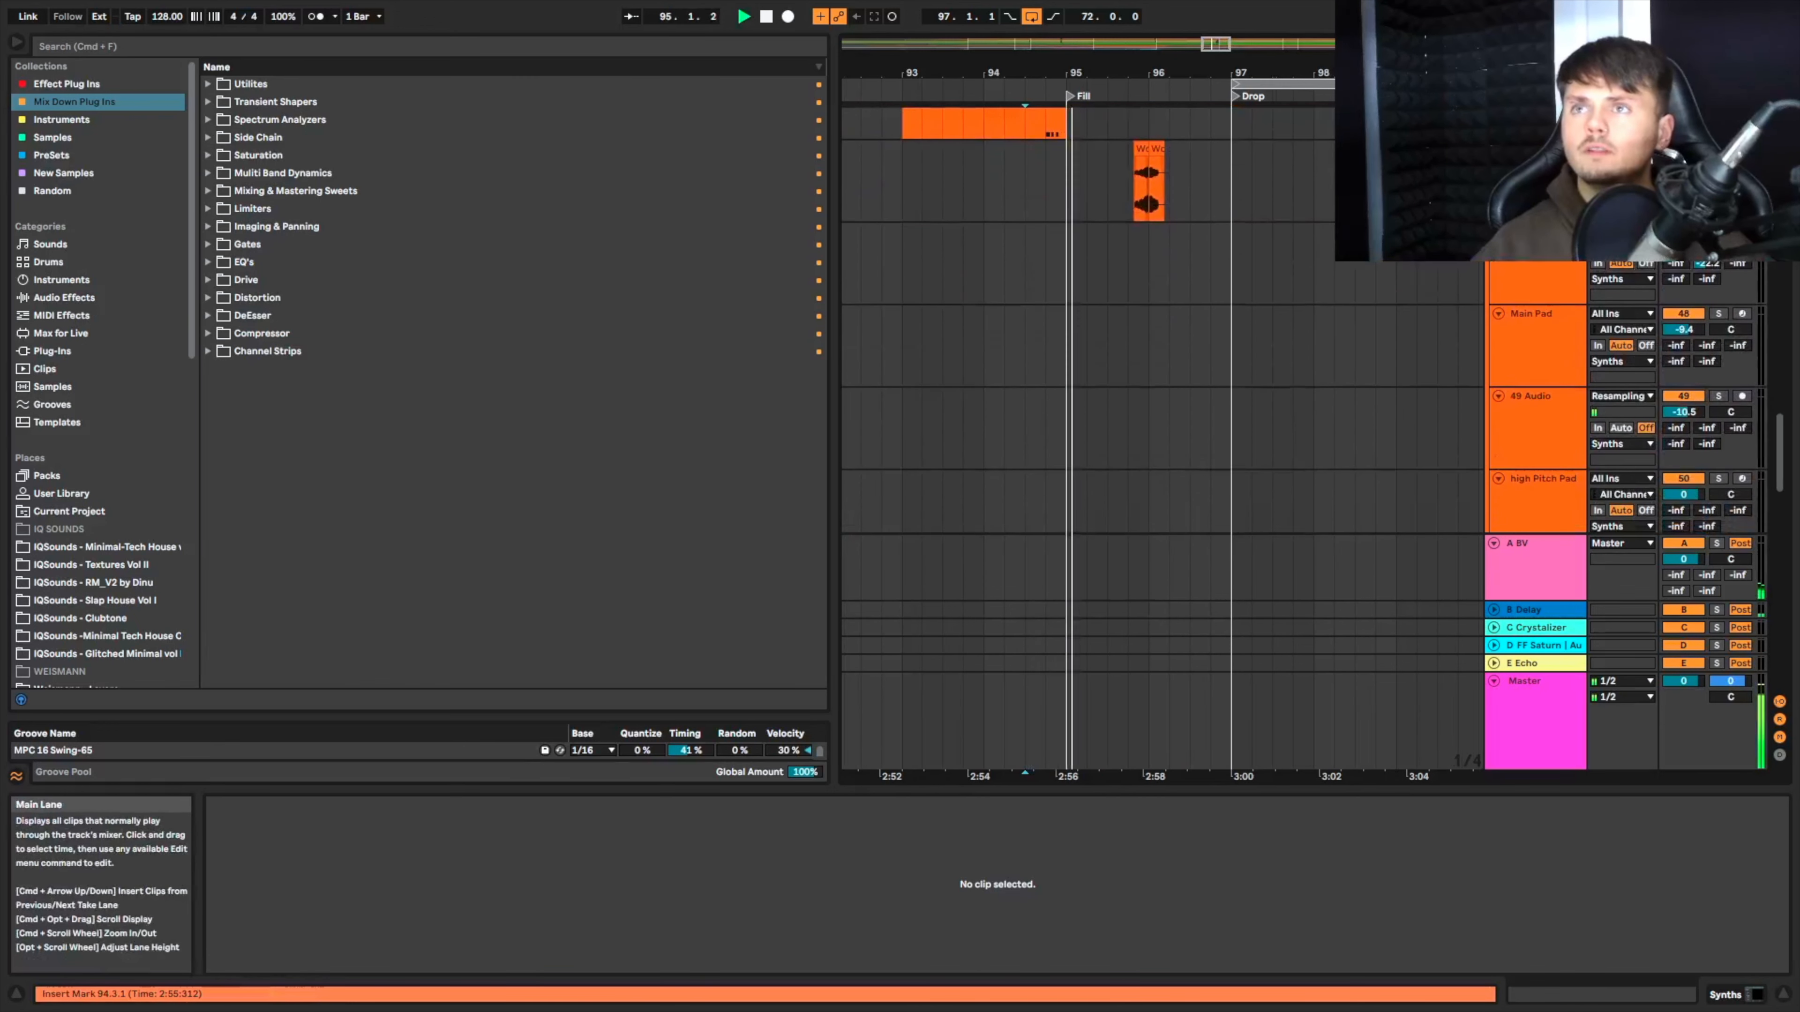
pyautogui.scroll(-5, 1146, 211)
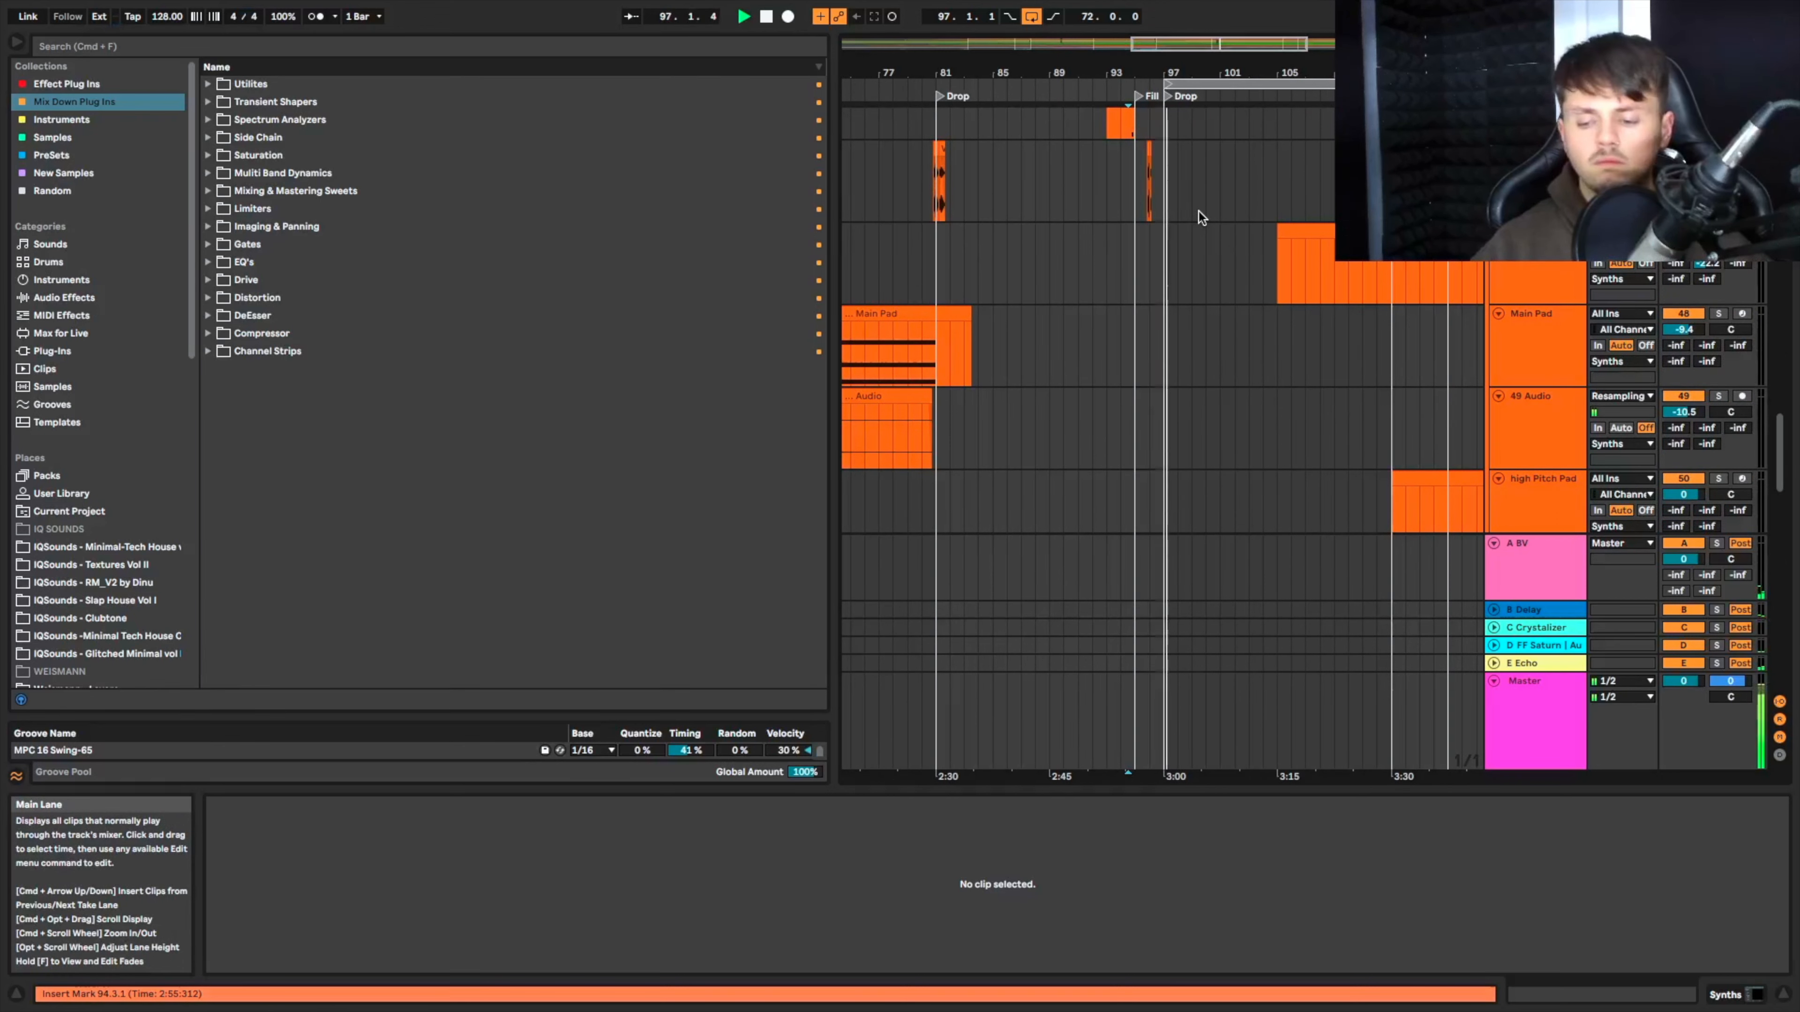
# Step: Reactivate the Fav Kick clip at 96.3.1, silence its first kick note at 96.3.3 and play the result
pyautogui.scroll(10, 1198, 212)
pyautogui.scroll(-3, 1146, 203)
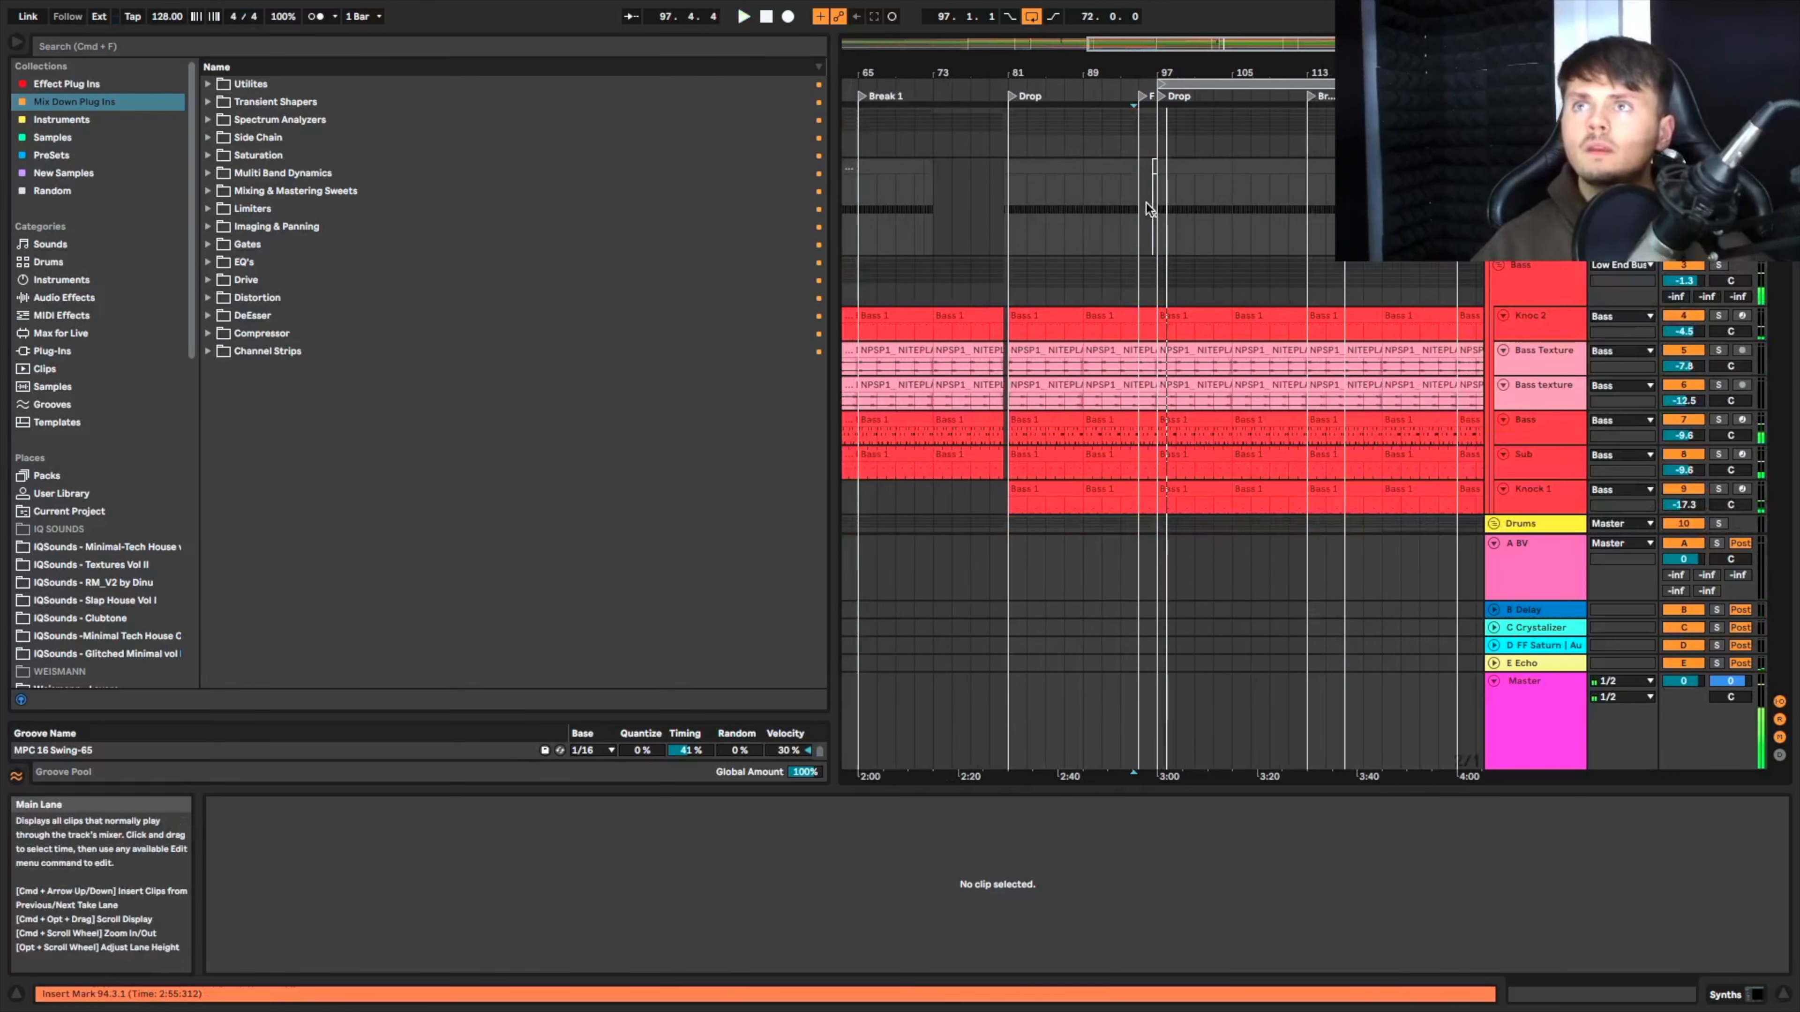
pyautogui.scroll(10, 1152, 200)
pyautogui.click(1169, 173)
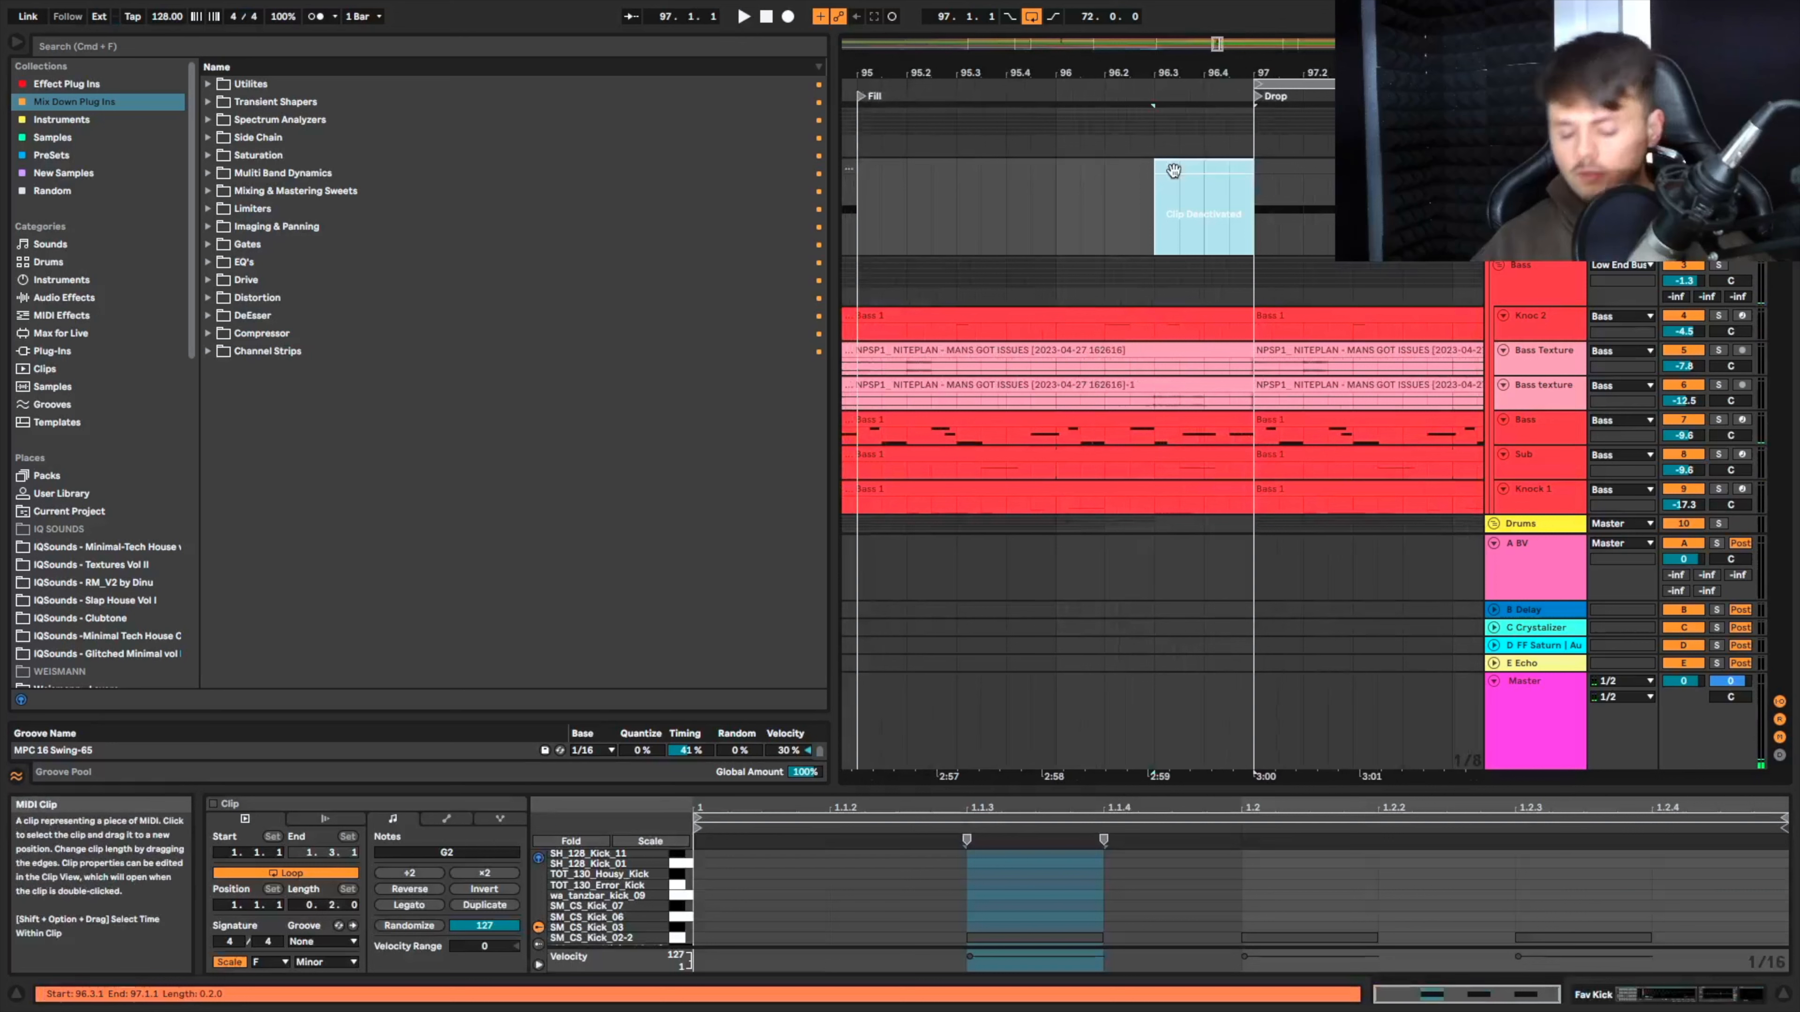
pyautogui.doubleClick(1176, 168)
pyautogui.moveTo(1024, 871); pyautogui.dragTo(1038, 979)
pyautogui.press('space')
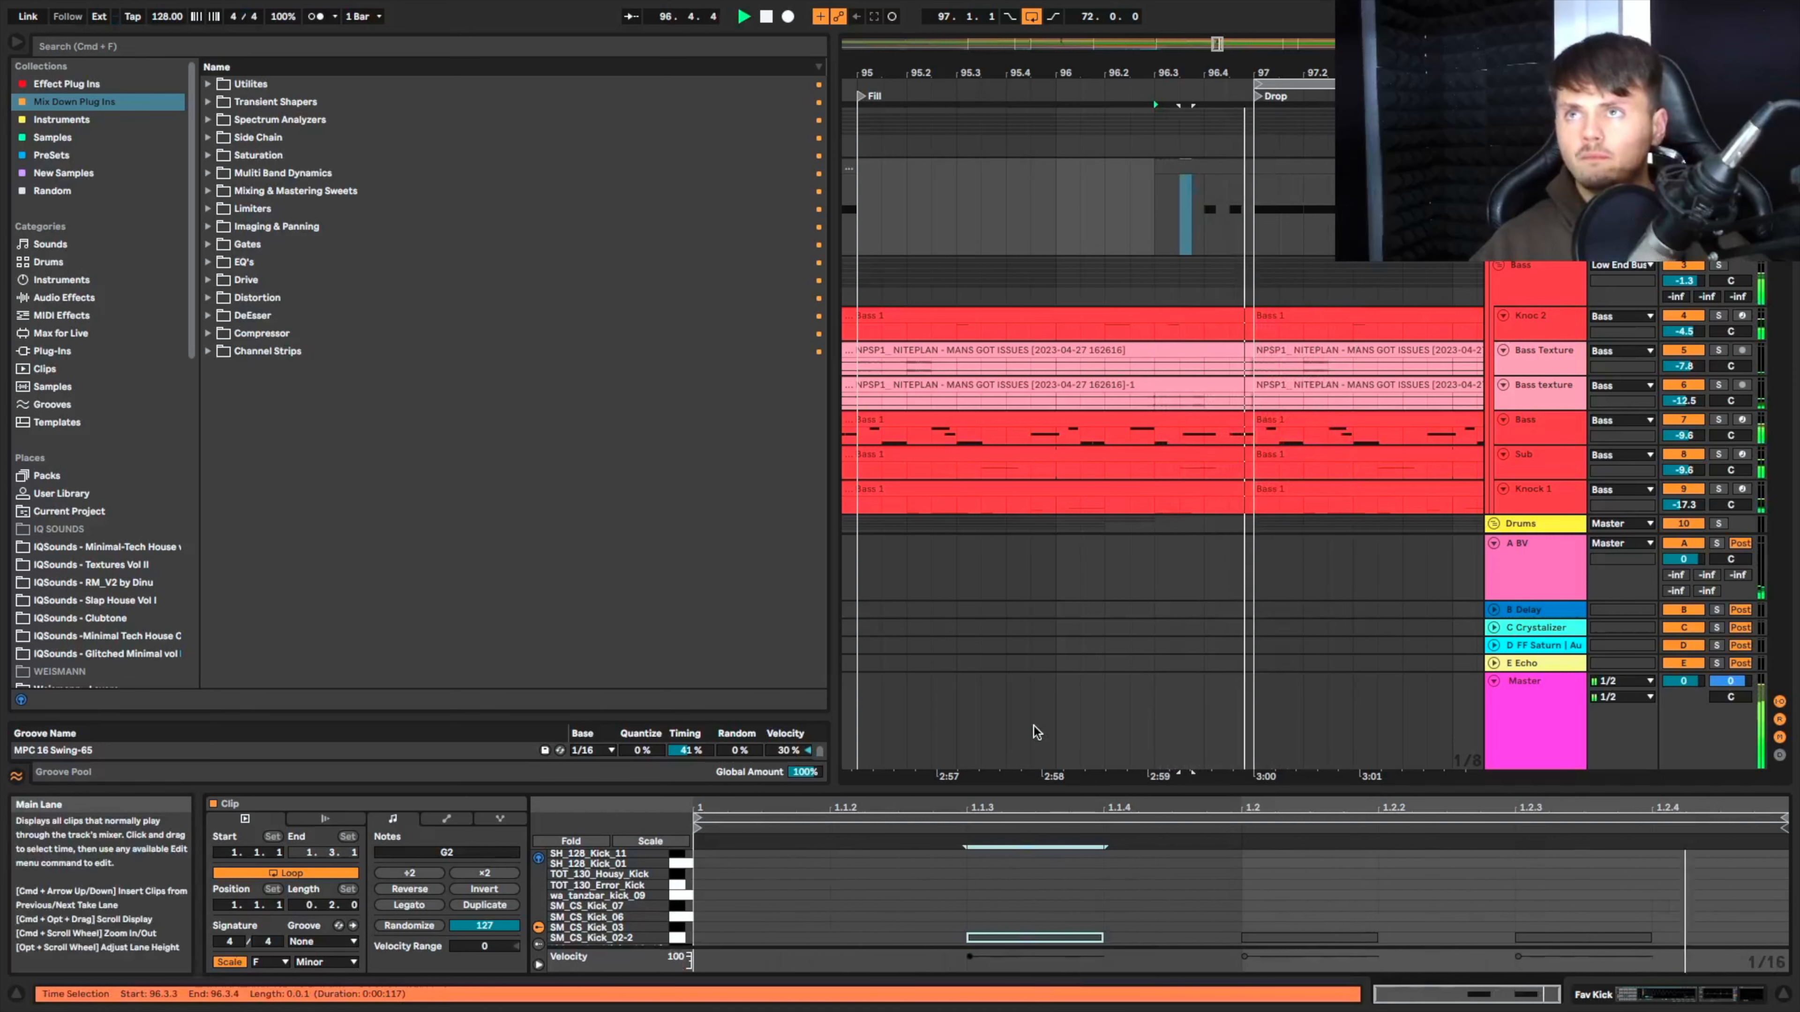
pyautogui.scroll(-5, 1031, 625)
pyautogui.press('space')
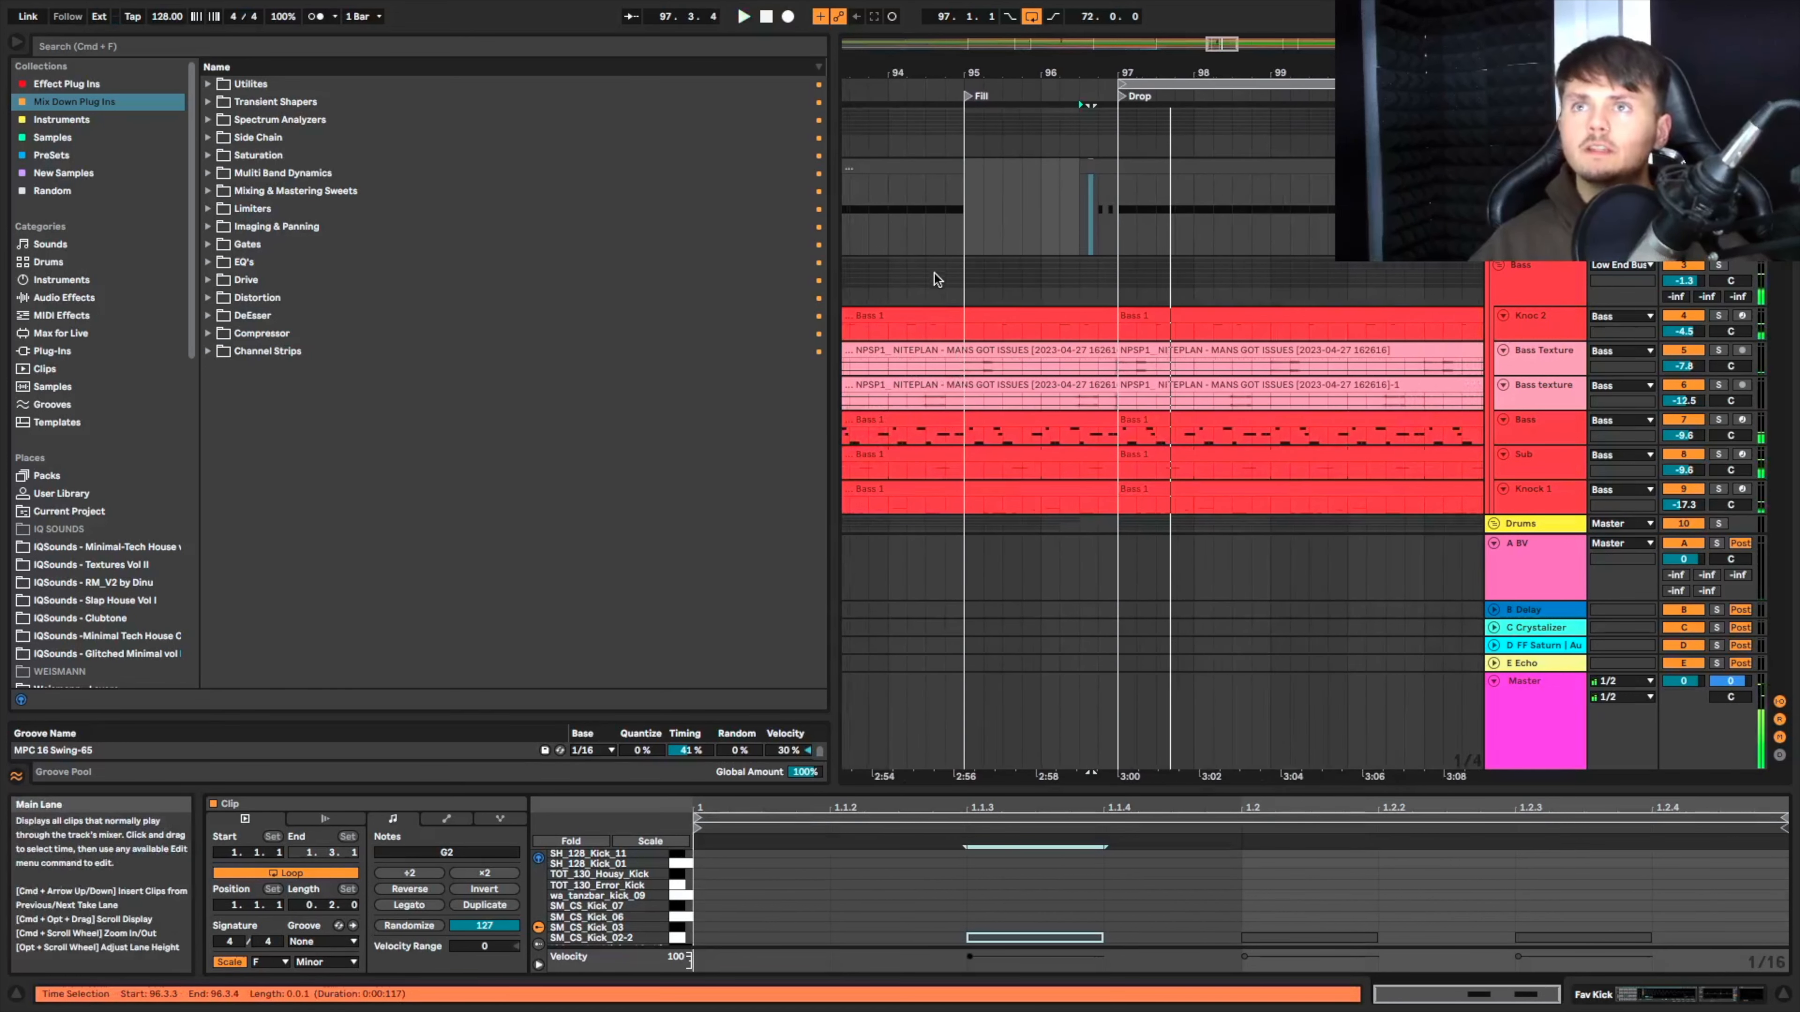
# Step: Play from 94.4.1 and select the range 96.4.1 to 97.1.1 across the six bass tracks
pyautogui.click(945, 281)
pyautogui.press('space')
pyautogui.scroll(-4, 1059, 357)
pyautogui.scroll(2, 1059, 357)
pyautogui.hscroll(-2, 1059, 357)
pyautogui.scroll(4, 1237, 370)
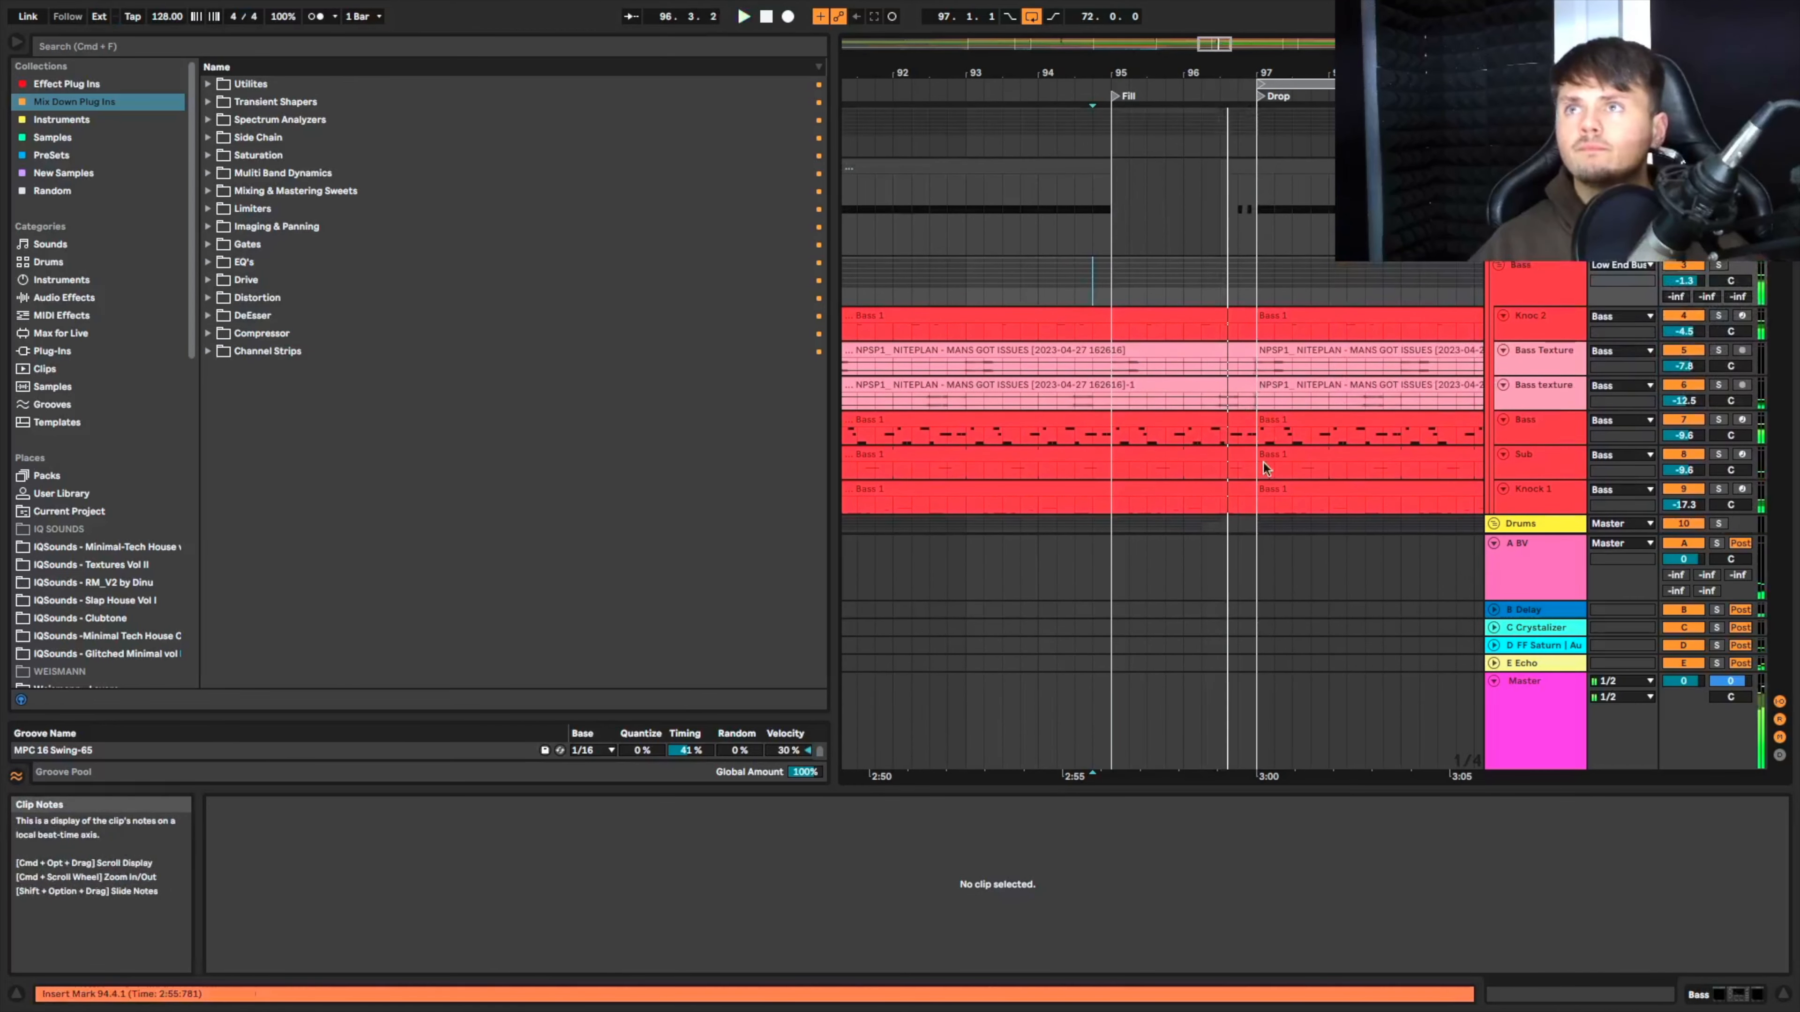
pyautogui.moveTo(1235, 503); pyautogui.dragTo(1247, 314)
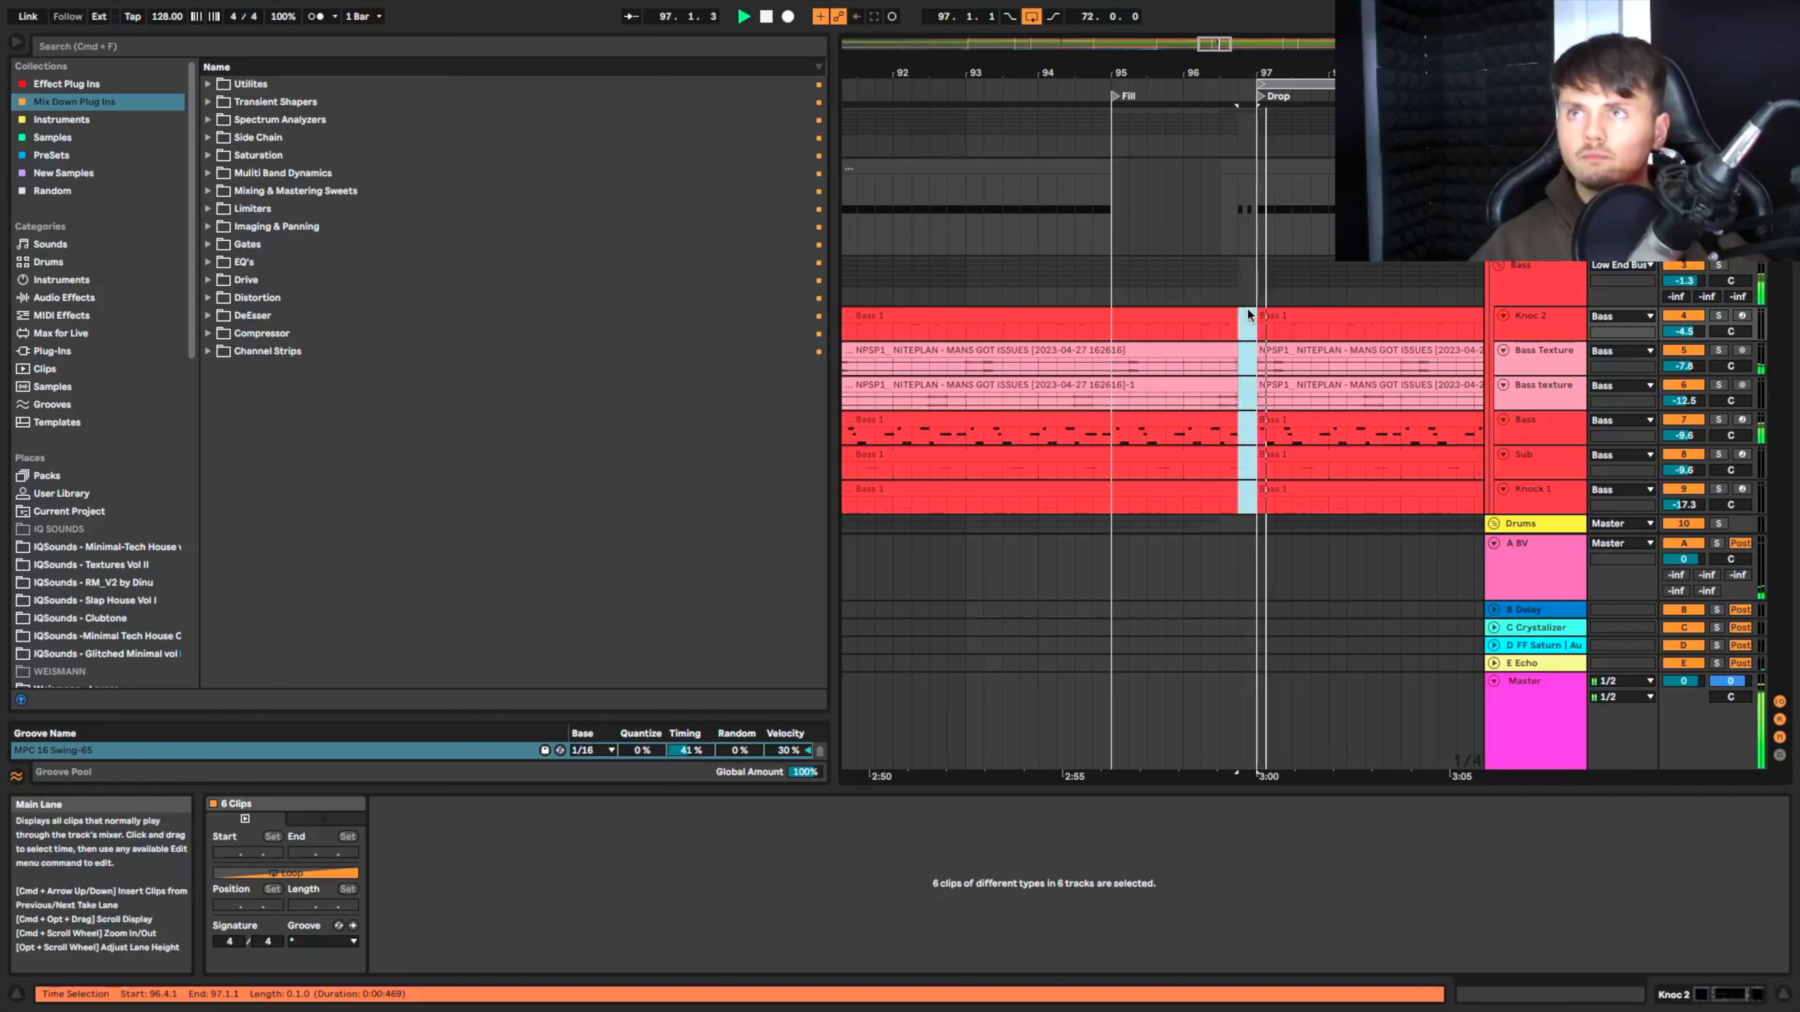
# Step: Look through the synth tracks, play from 96.3.1 and open the Echo Synth clip that starts the bar 97 Drop
pyautogui.scroll(-5, 1247, 314)
pyautogui.scroll(-10, 1246, 310)
pyautogui.scroll(-10, 1246, 310)
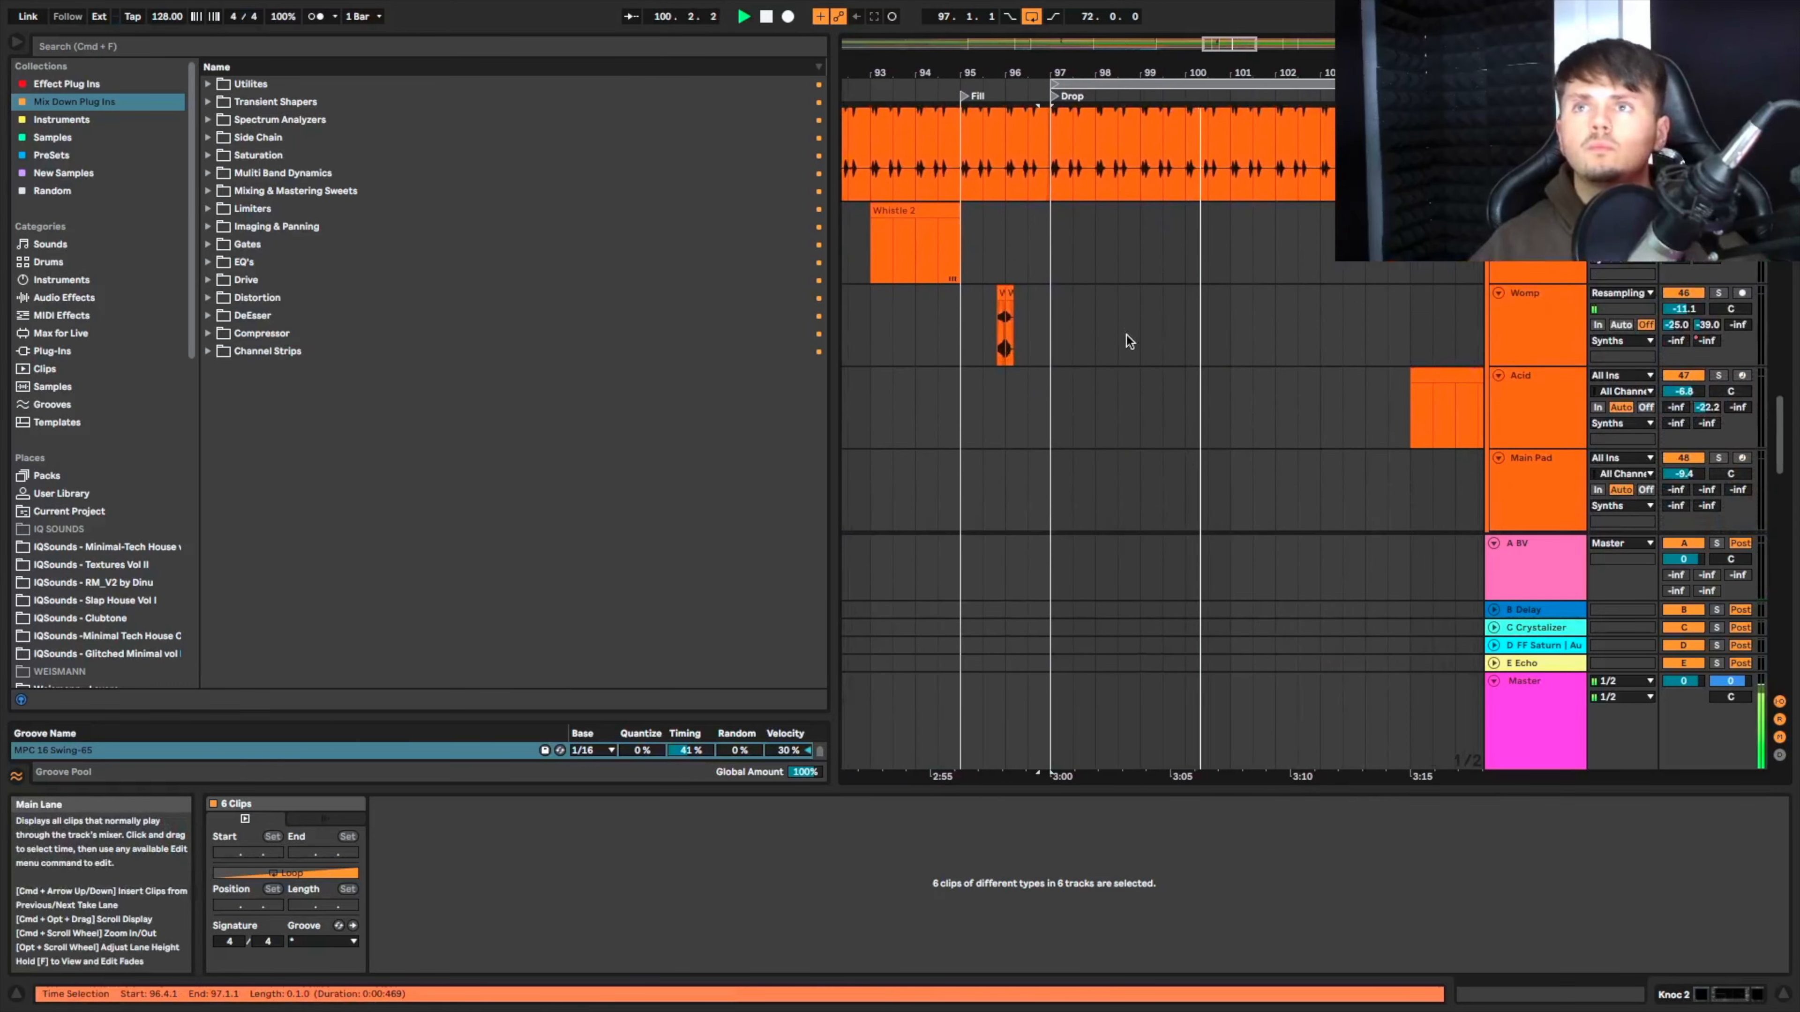
pyautogui.scroll(-6, 1125, 335)
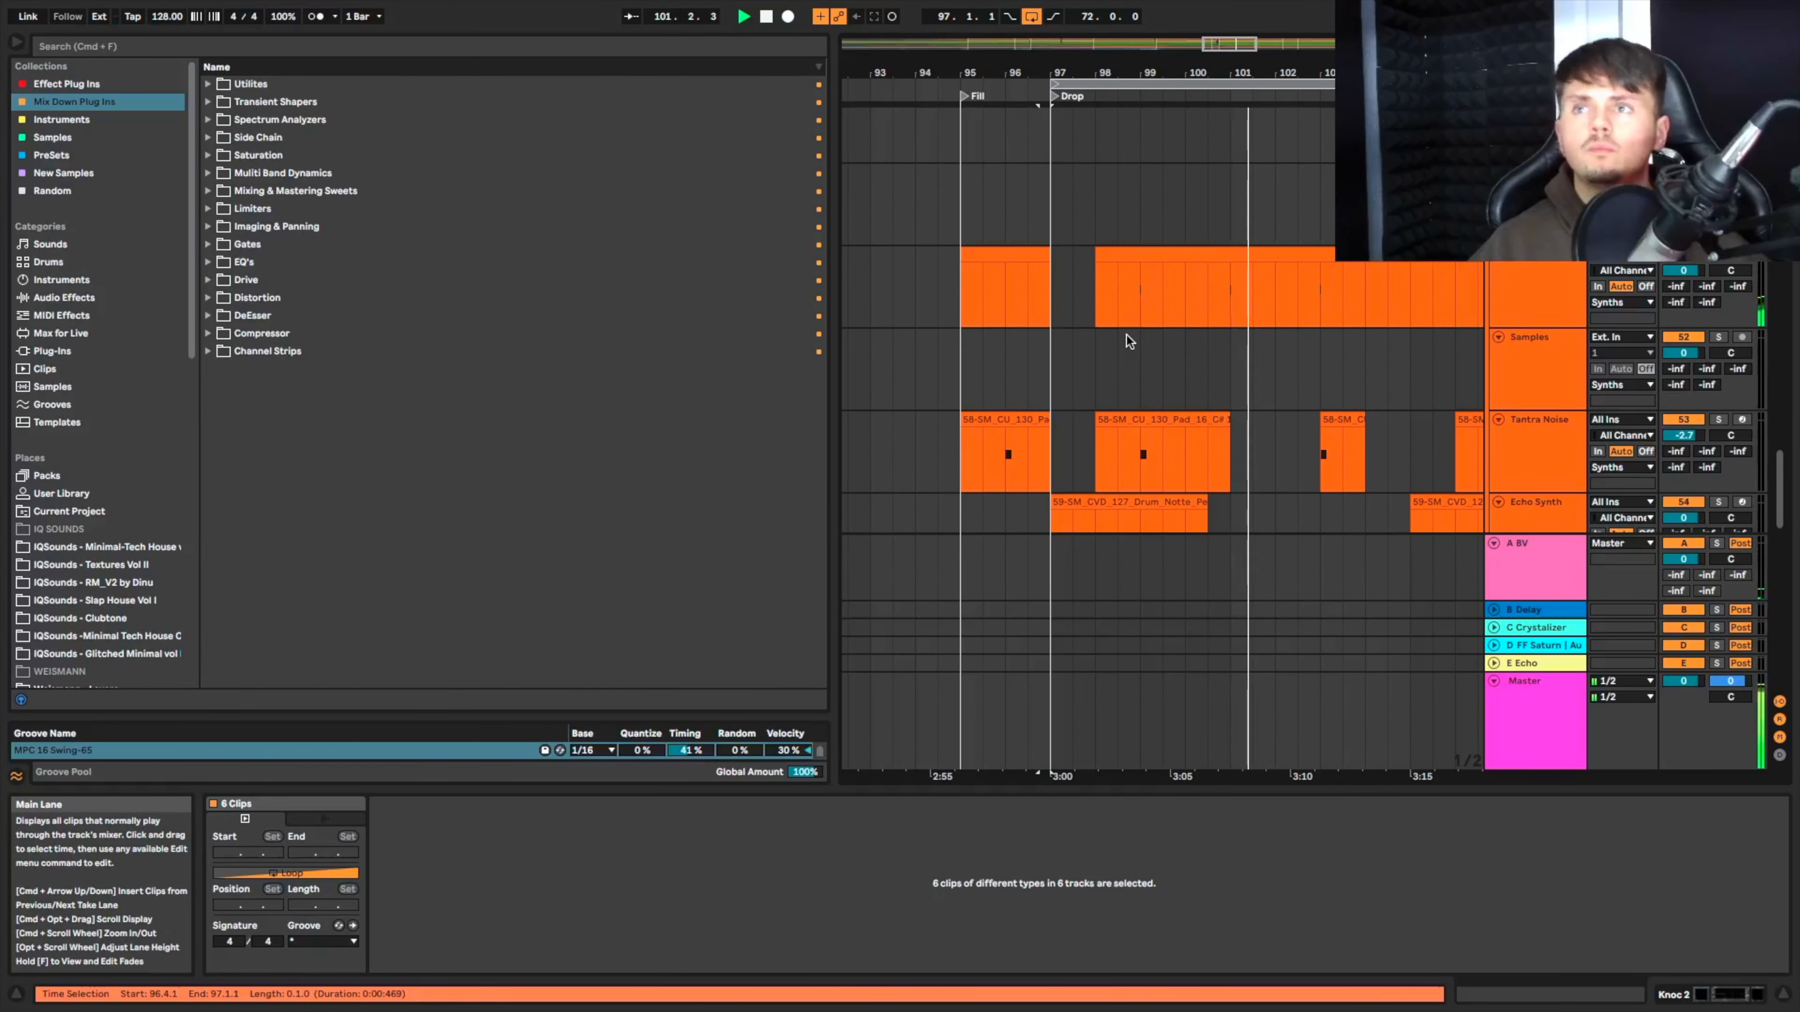
pyautogui.scroll(-4, 1126, 335)
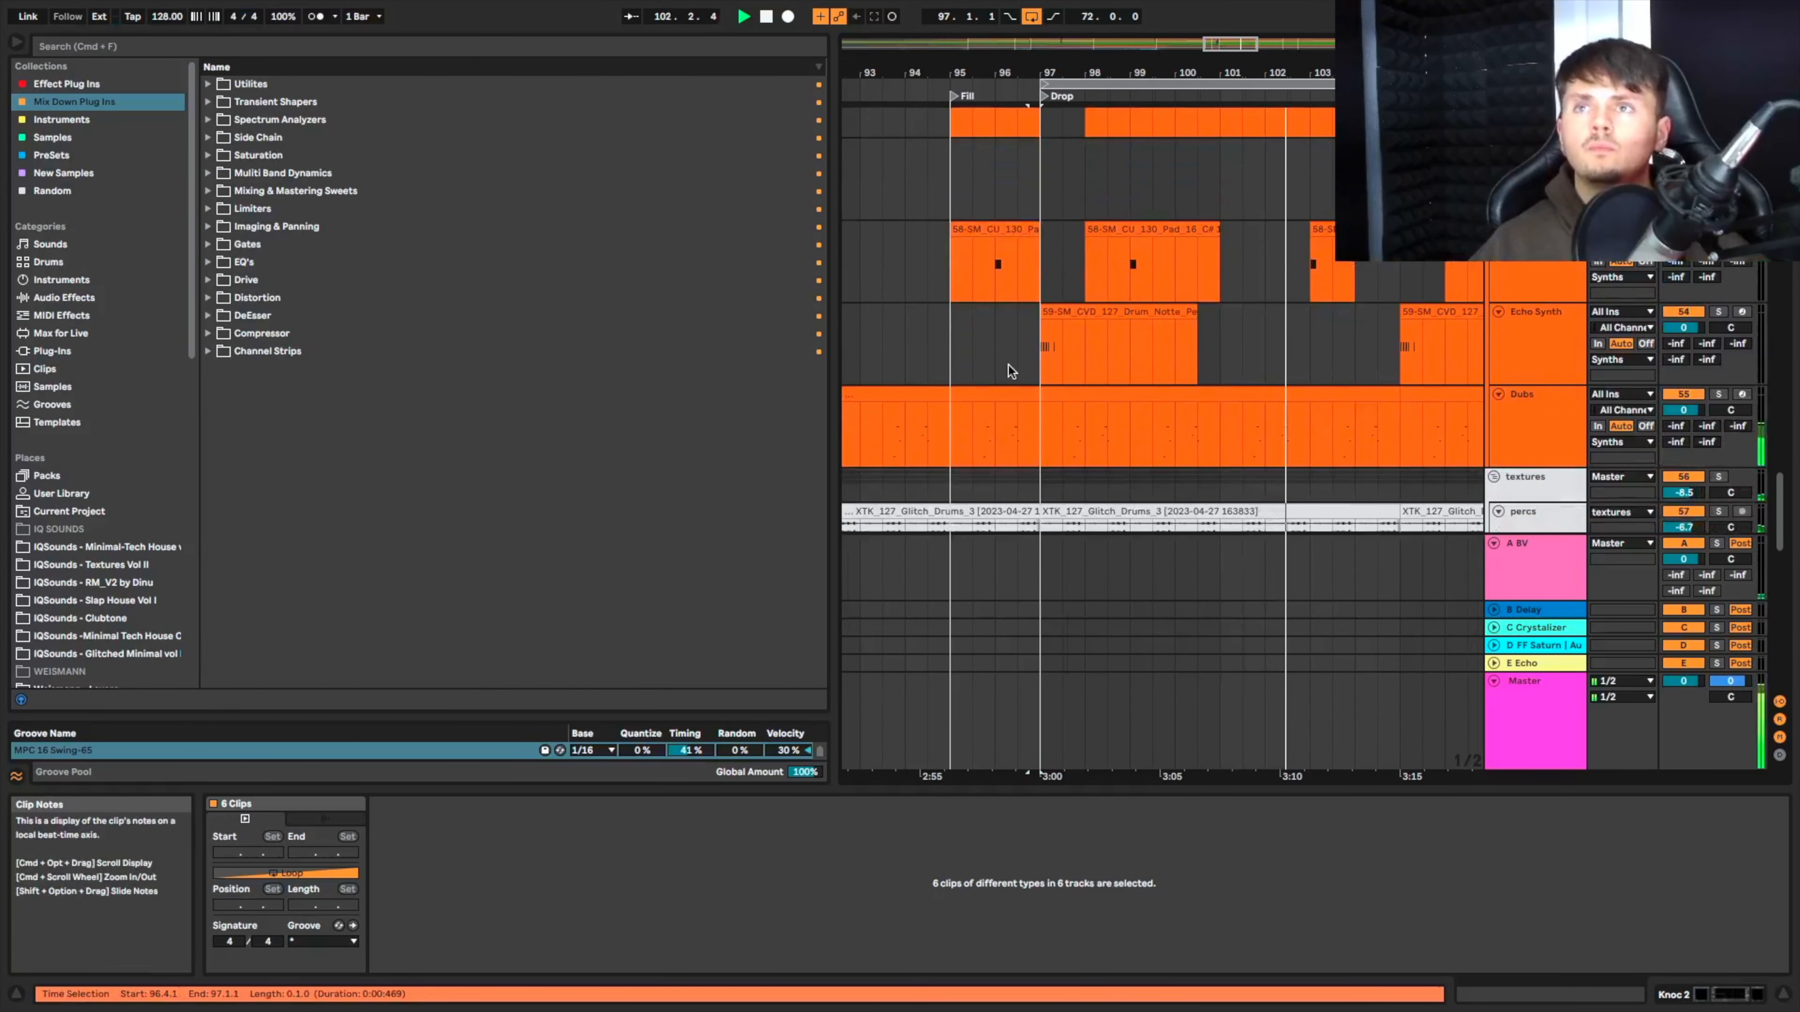
pyautogui.click(1019, 358)
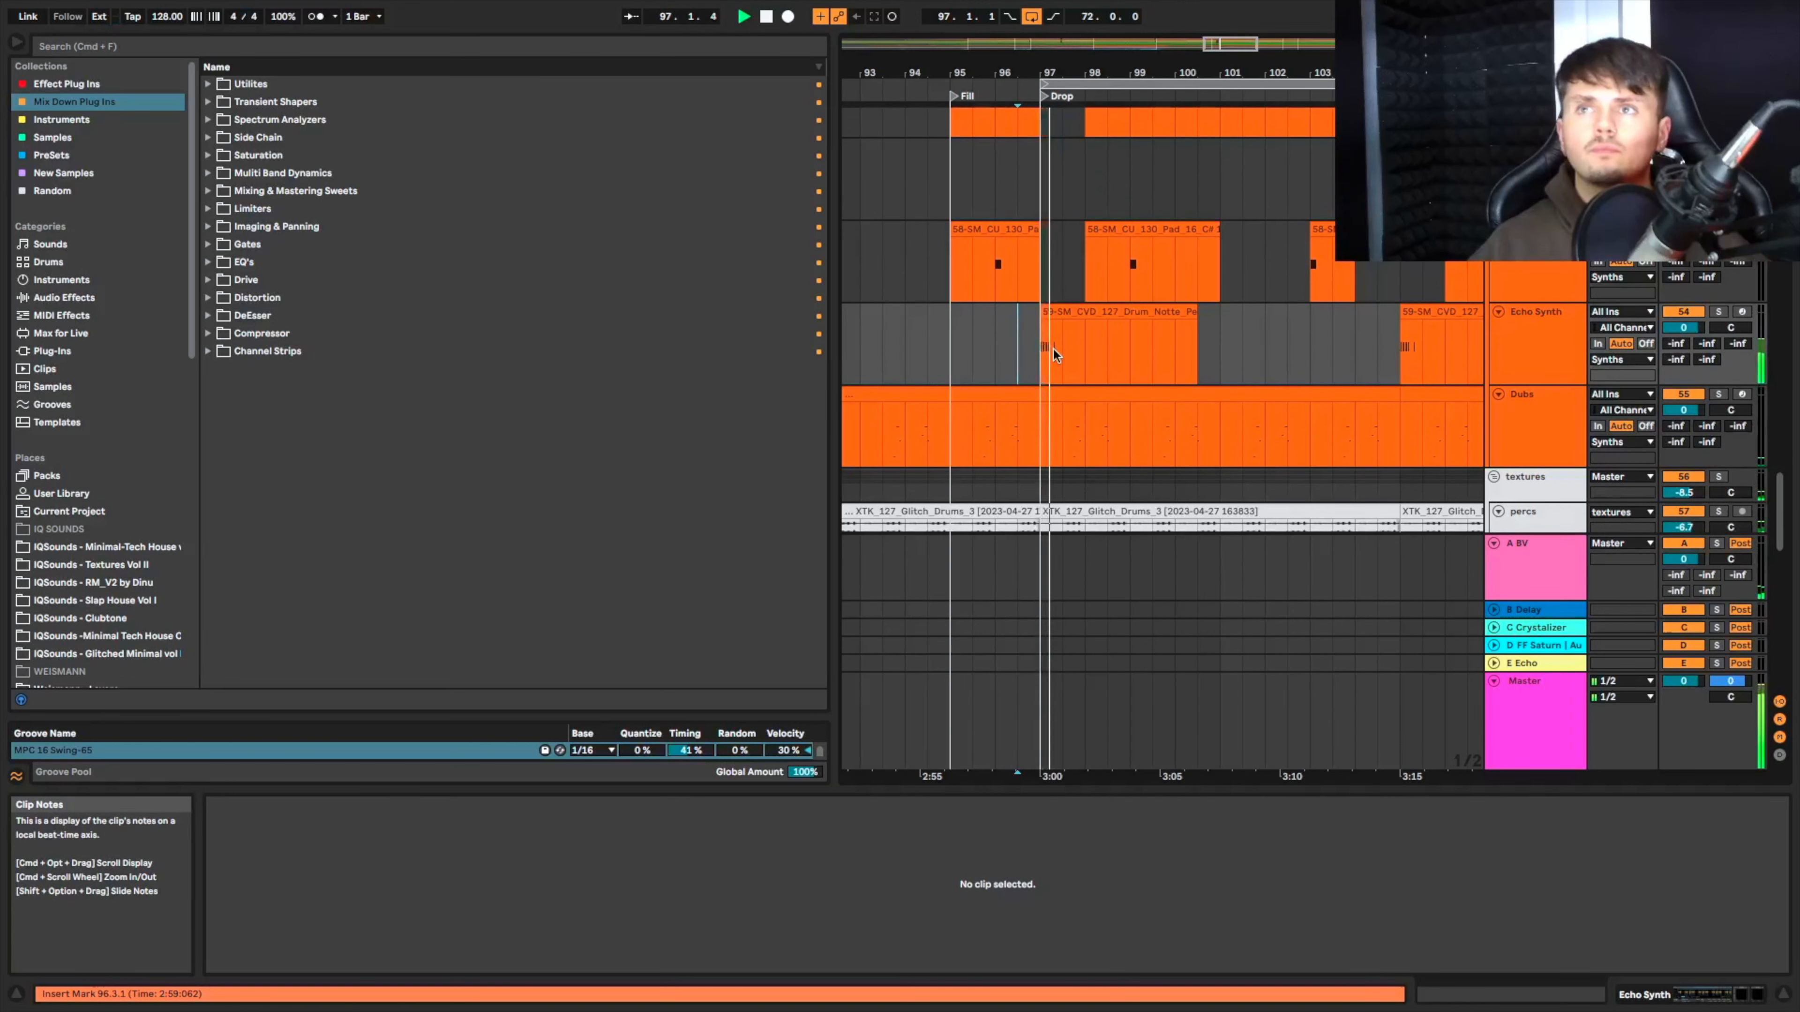
pyautogui.click(1182, 312)
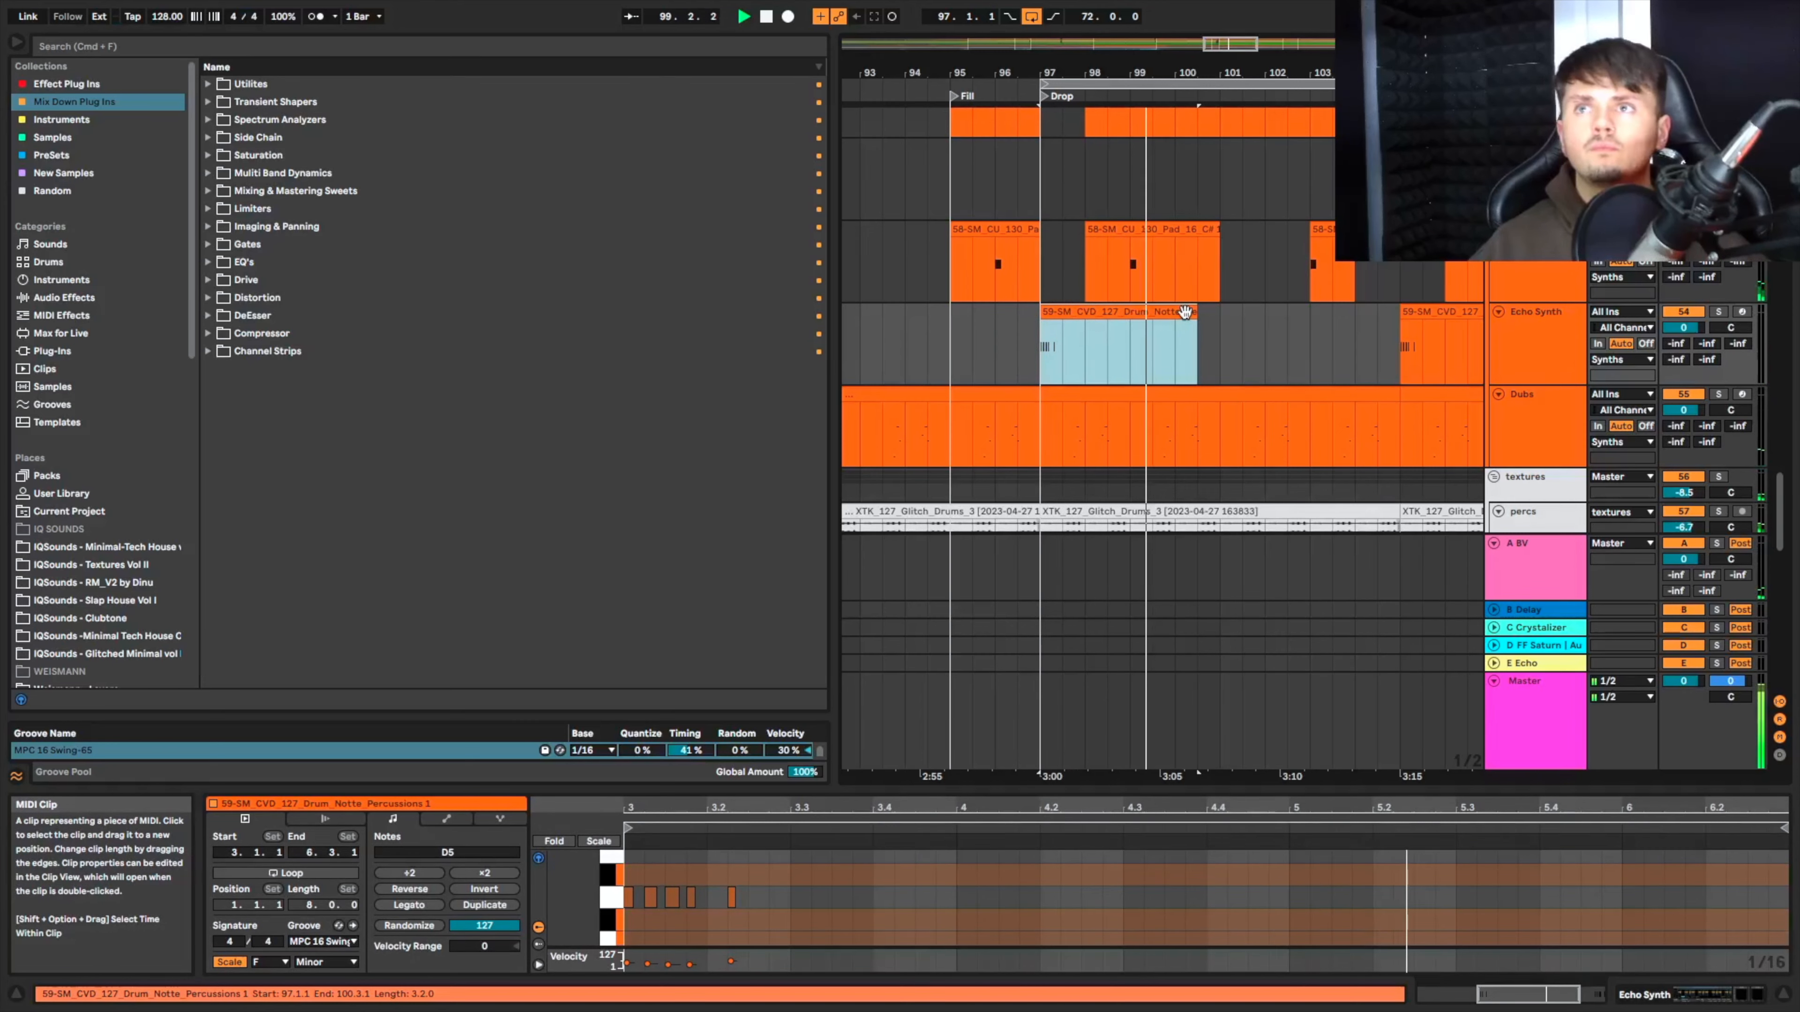
# Step: Listen on through the bar 97 Drop and examine how the Tantra Noise, Echo Synth and other synth clips are spaced
pyautogui.scroll(5, 1184, 310)
pyautogui.hscroll(3, 1131, 293)
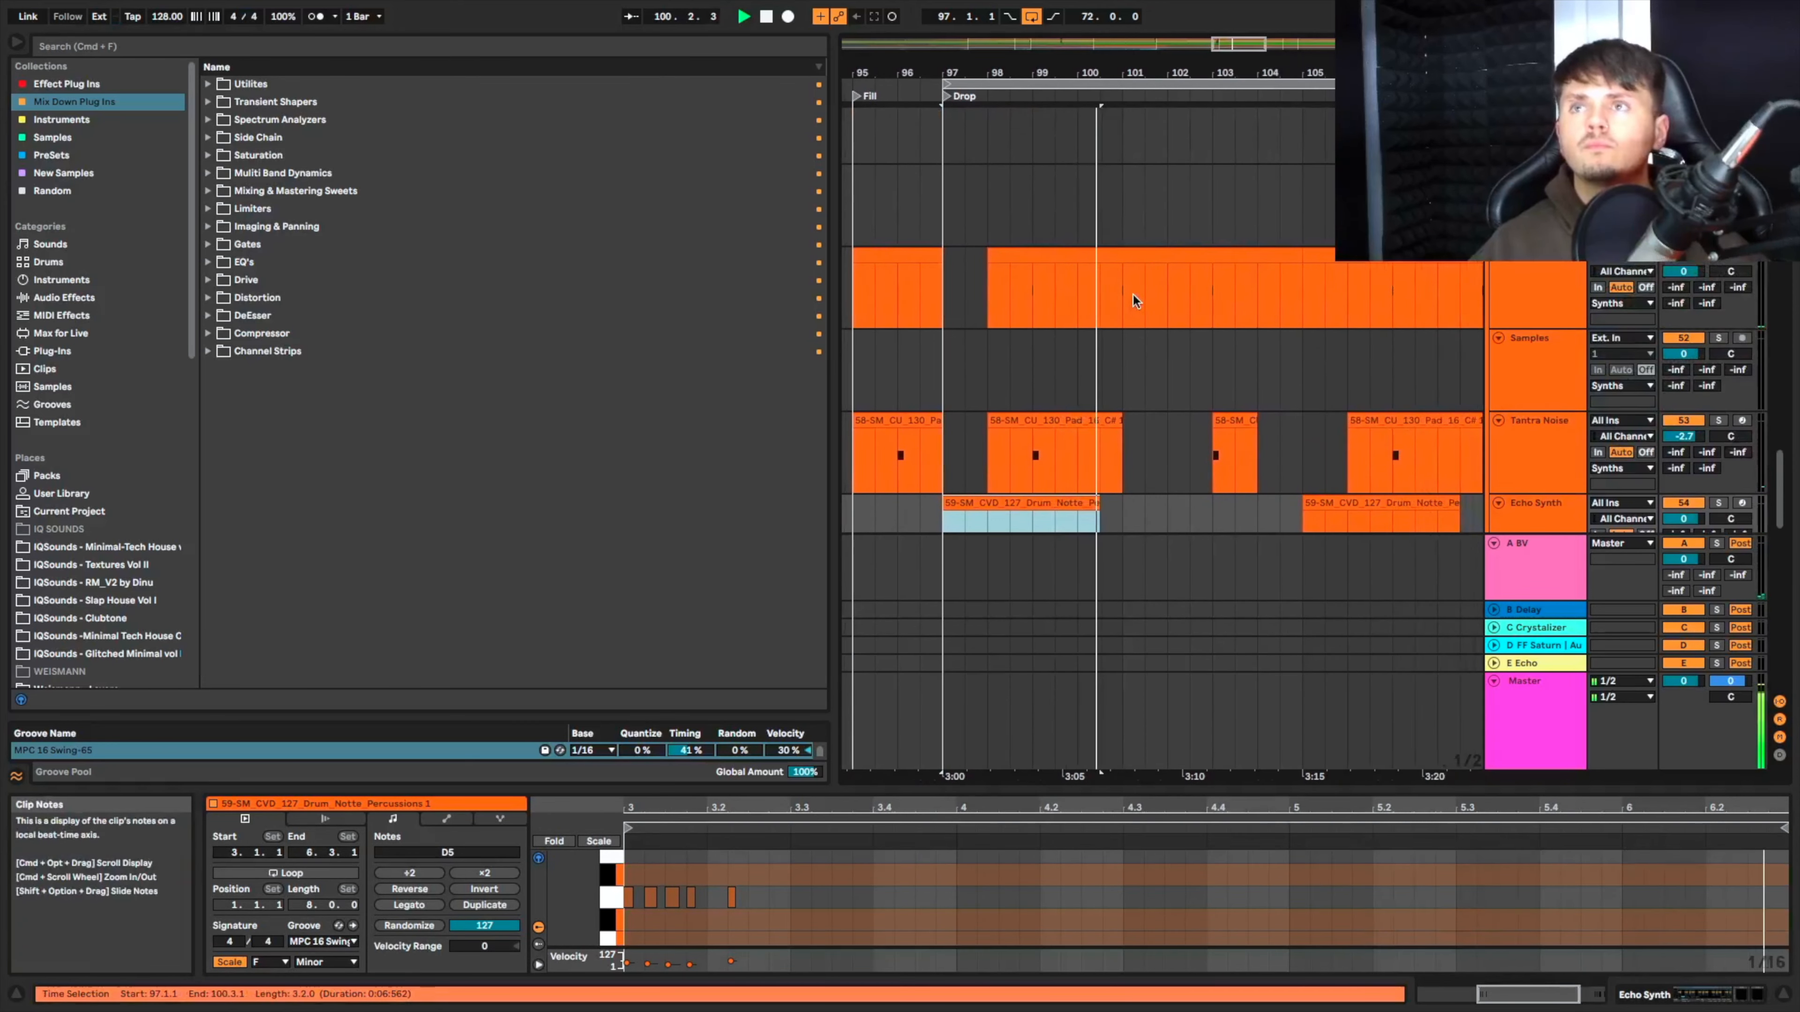
pyautogui.scroll(-2, 1133, 294)
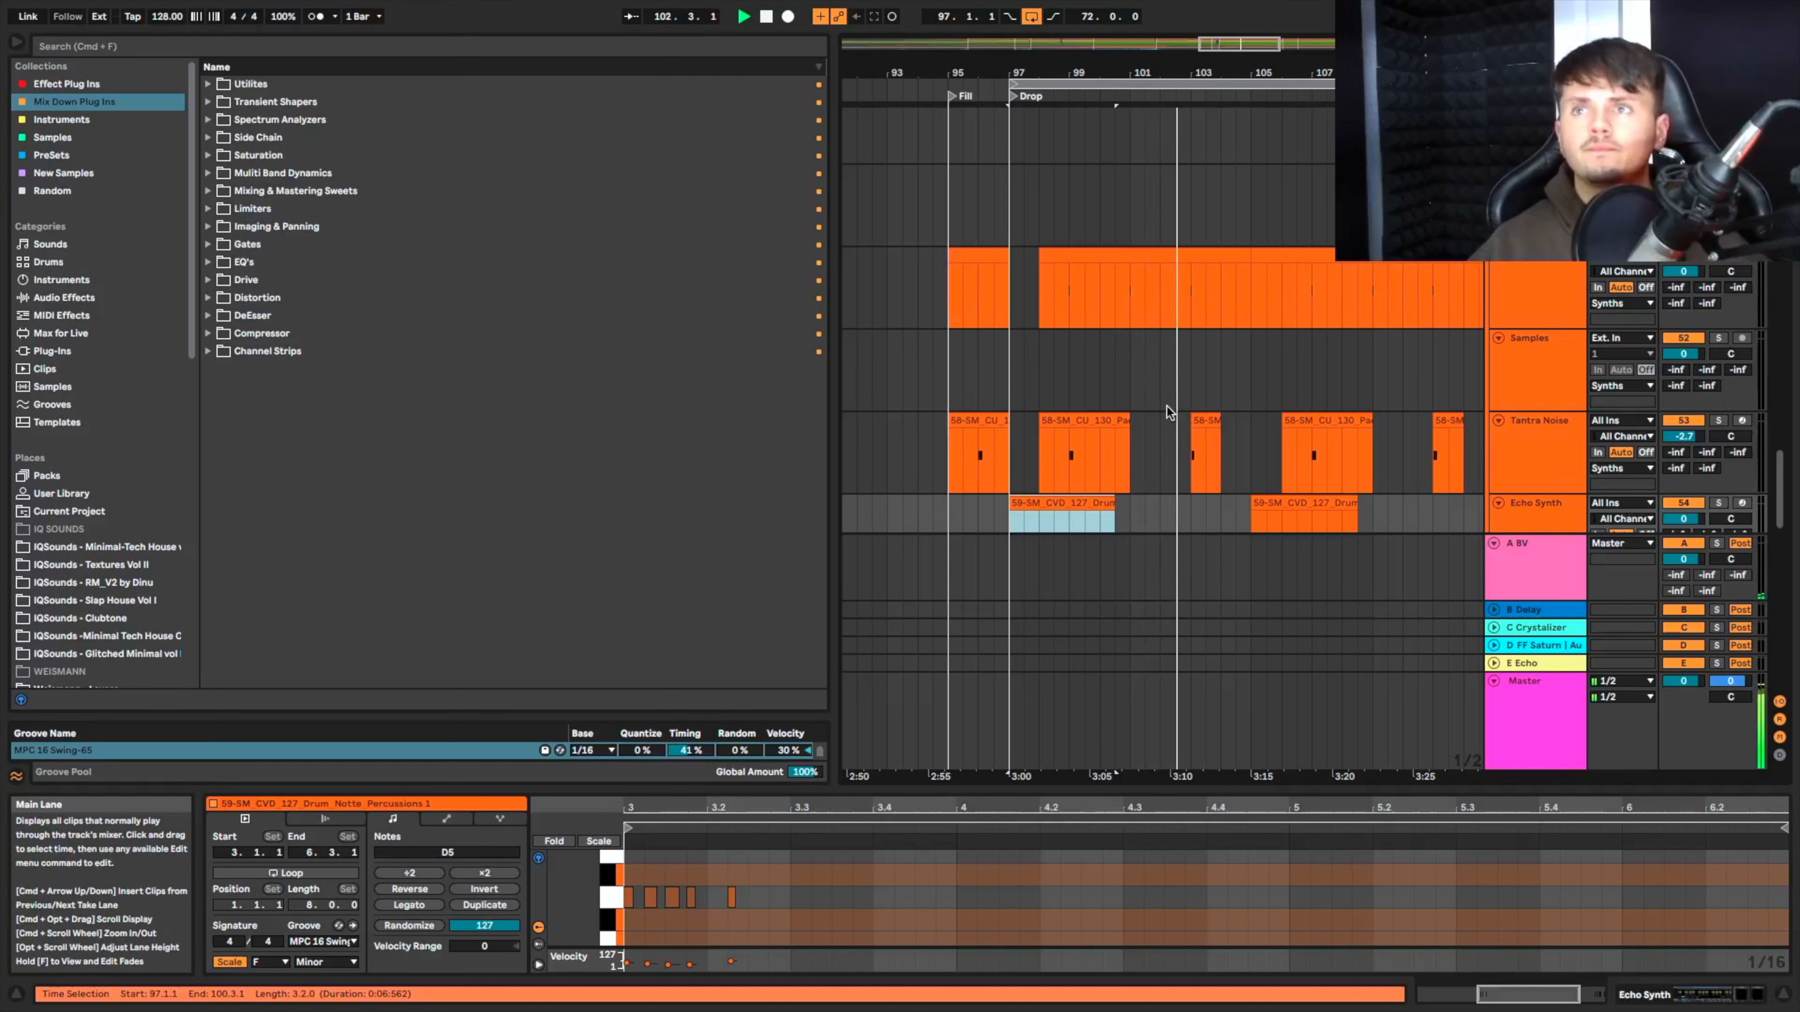
pyautogui.scroll(-1, 1196, 404)
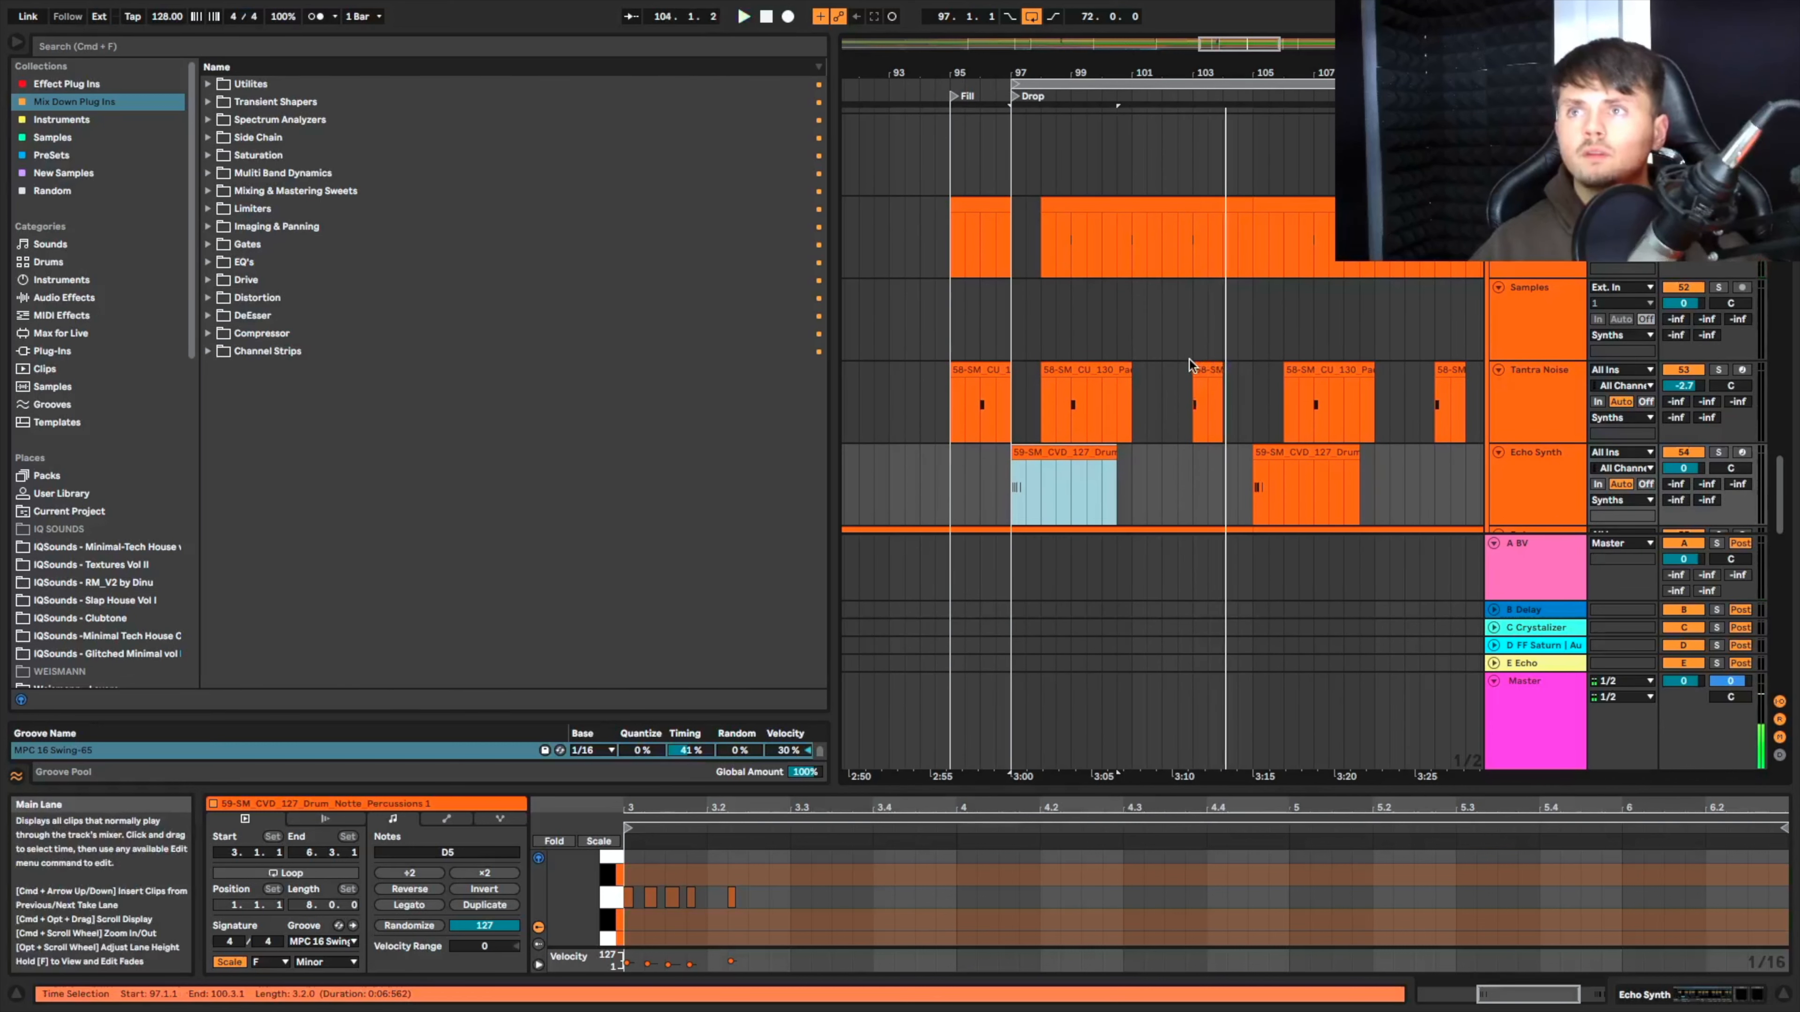
pyautogui.scroll(-4, 1191, 360)
pyautogui.hscroll(2, 1191, 360)
pyautogui.scroll(4, 1191, 360)
pyautogui.scroll(6, 1191, 361)
pyautogui.hscroll(-3, 1190, 360)
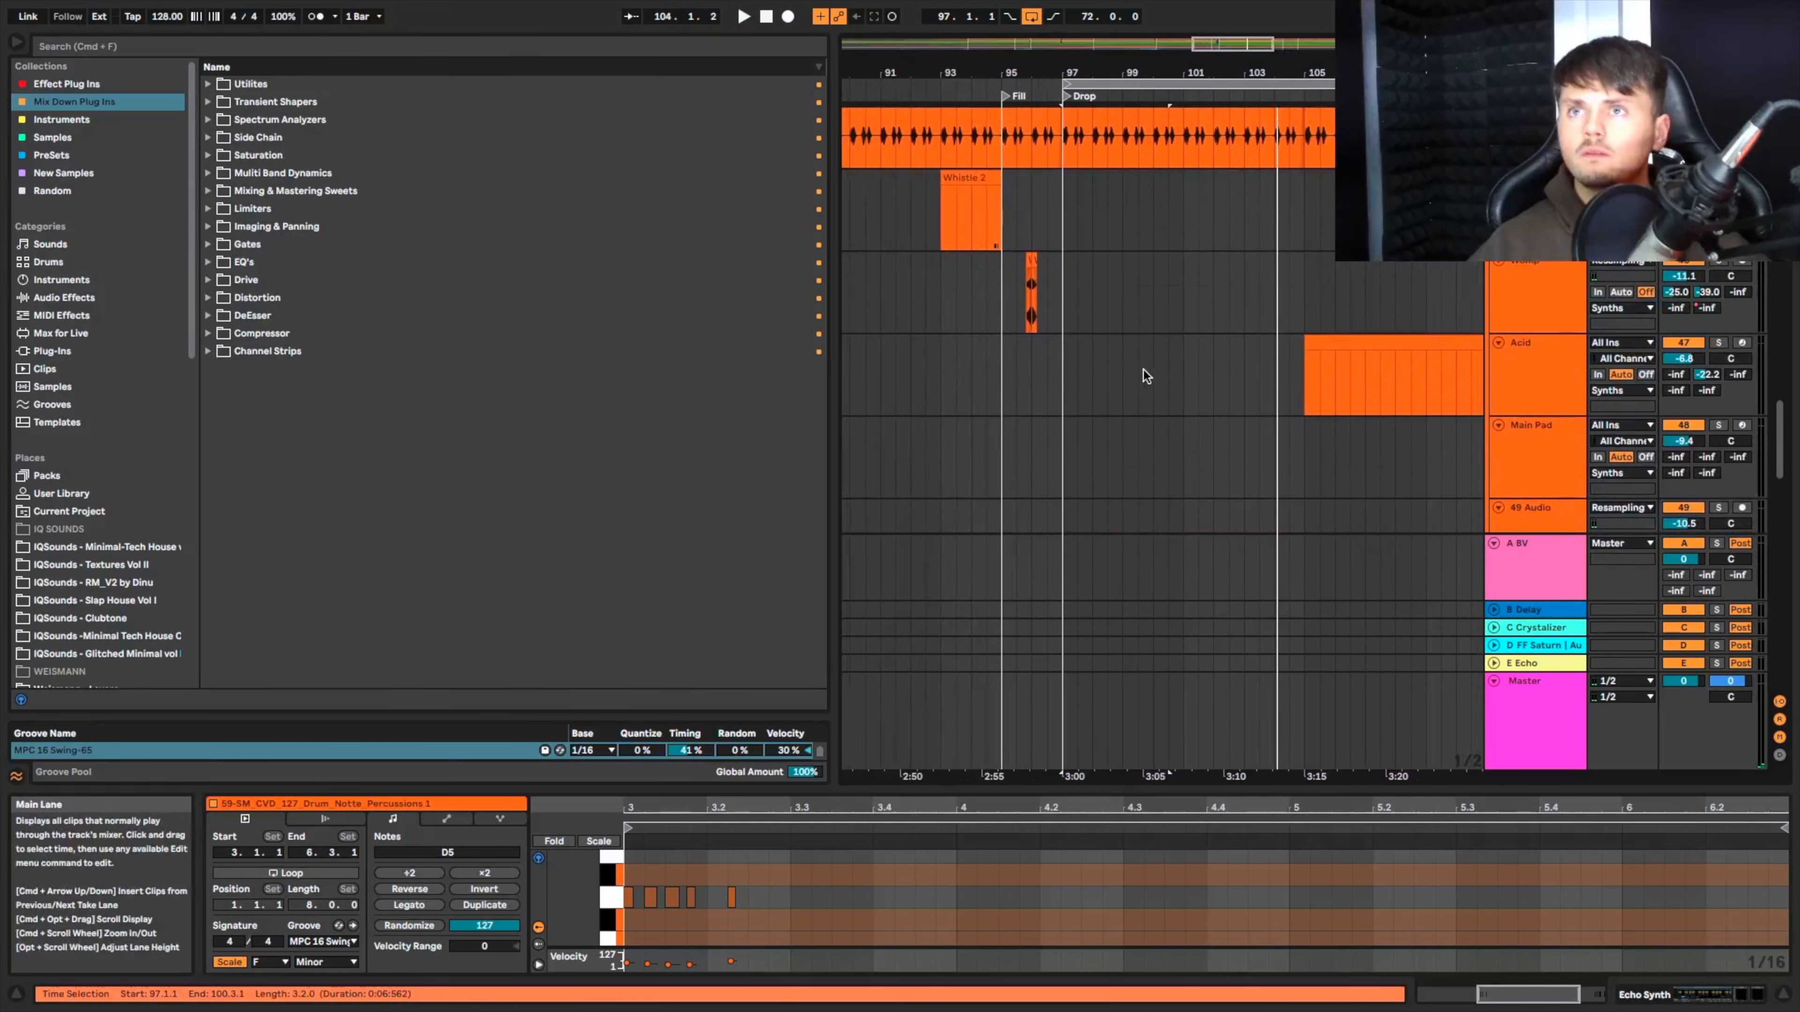
# Step: Copy the Rev-Whistle clip at 80.1.1 on the SFX track
pyautogui.scroll(-6, 1143, 370)
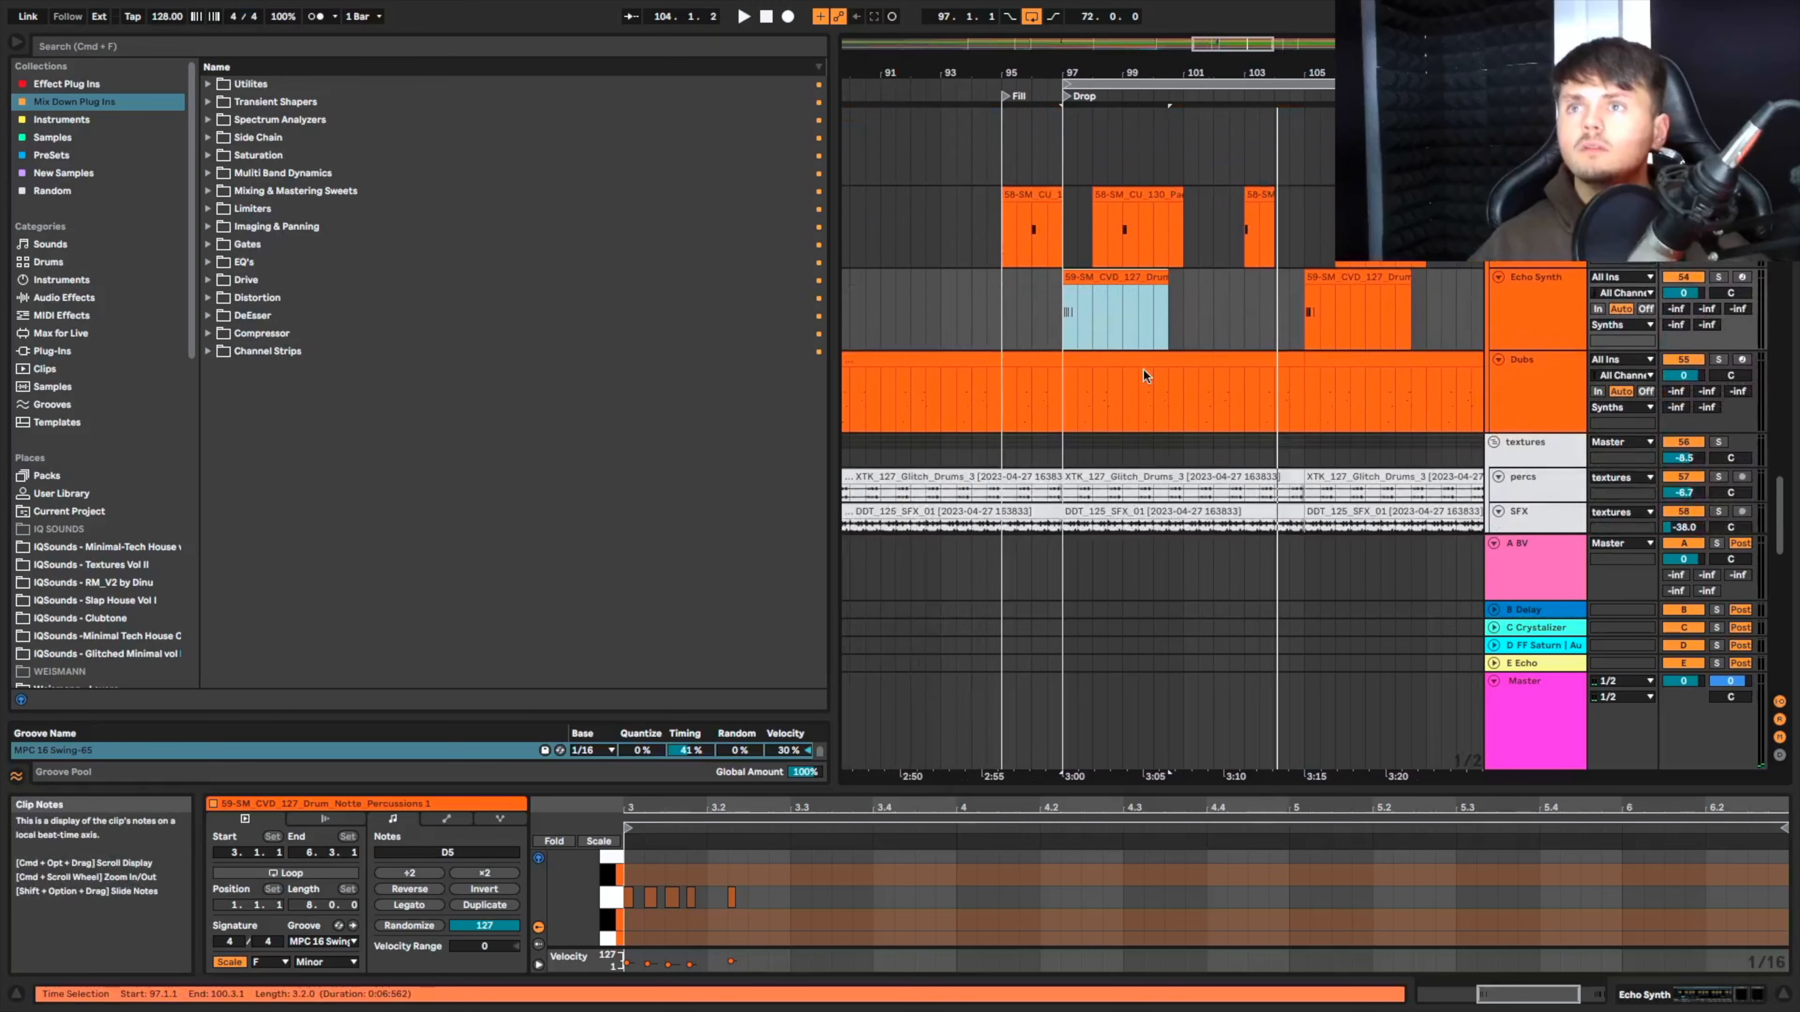
pyautogui.scroll(-9, 1143, 370)
pyautogui.hscroll(-4, 1143, 371)
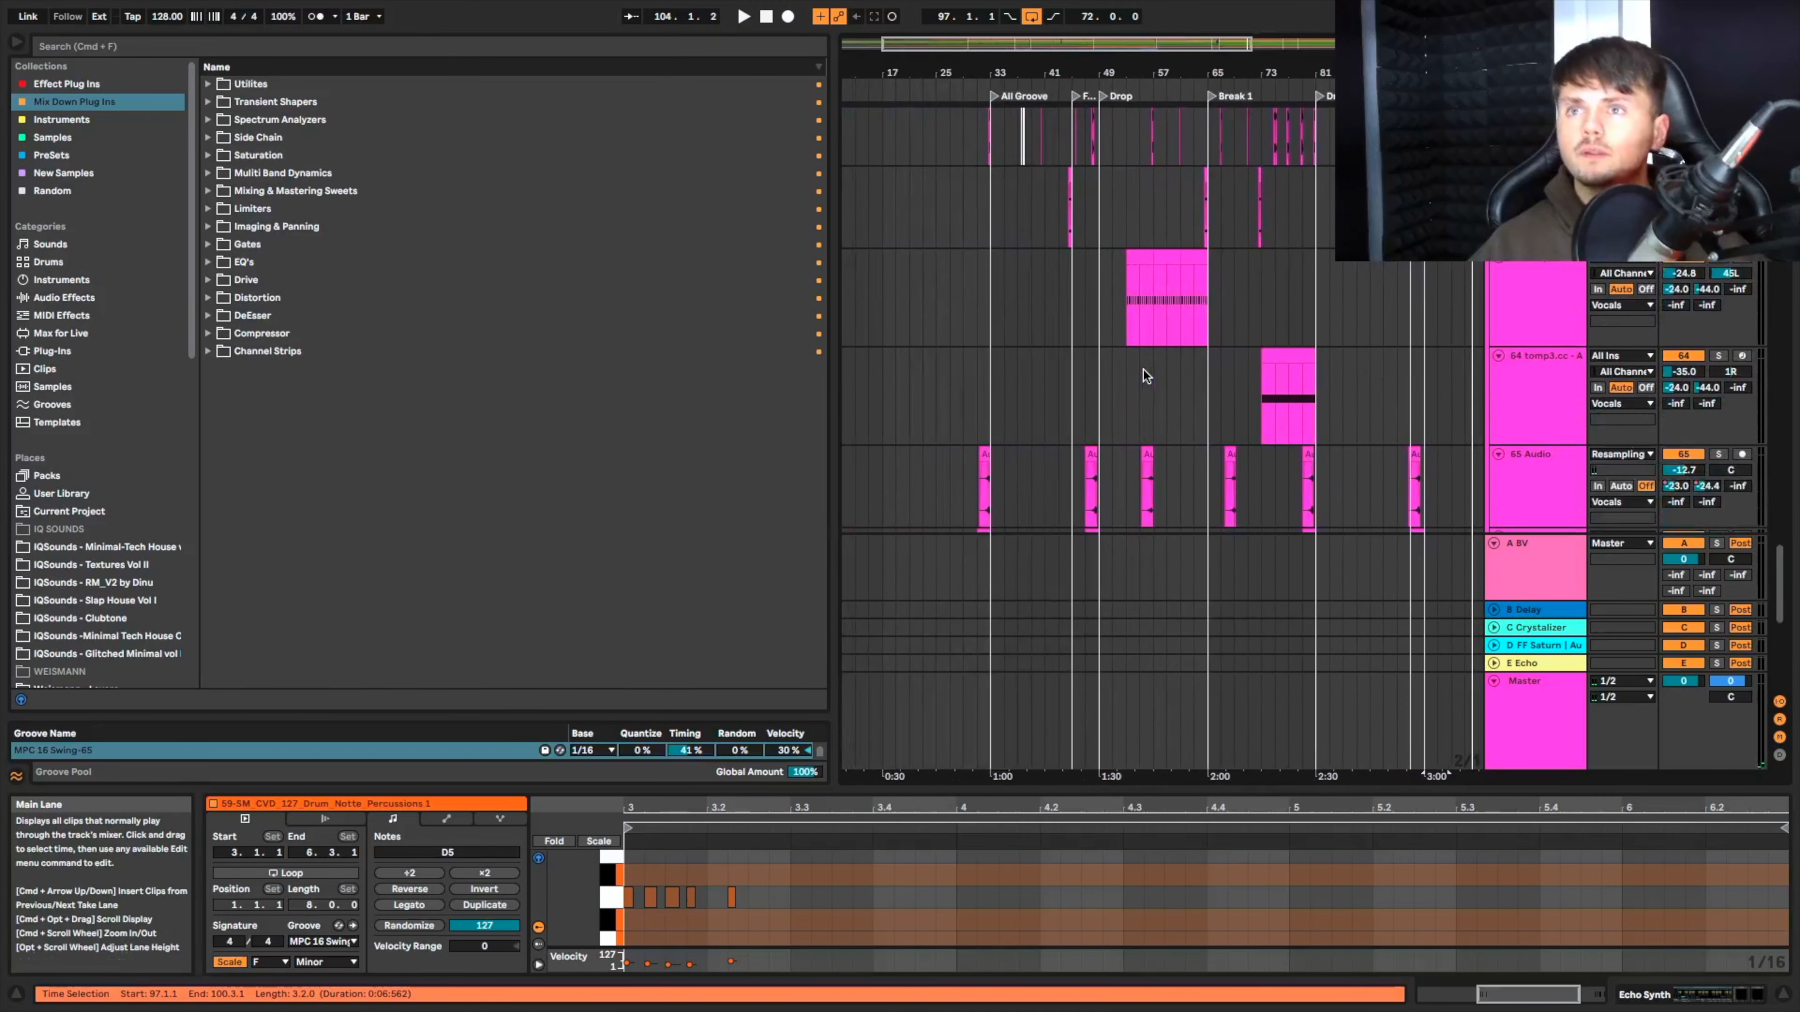
pyautogui.scroll(-1, 1144, 371)
pyautogui.scroll(-2, 1143, 371)
pyautogui.scroll(-3, 1083, 425)
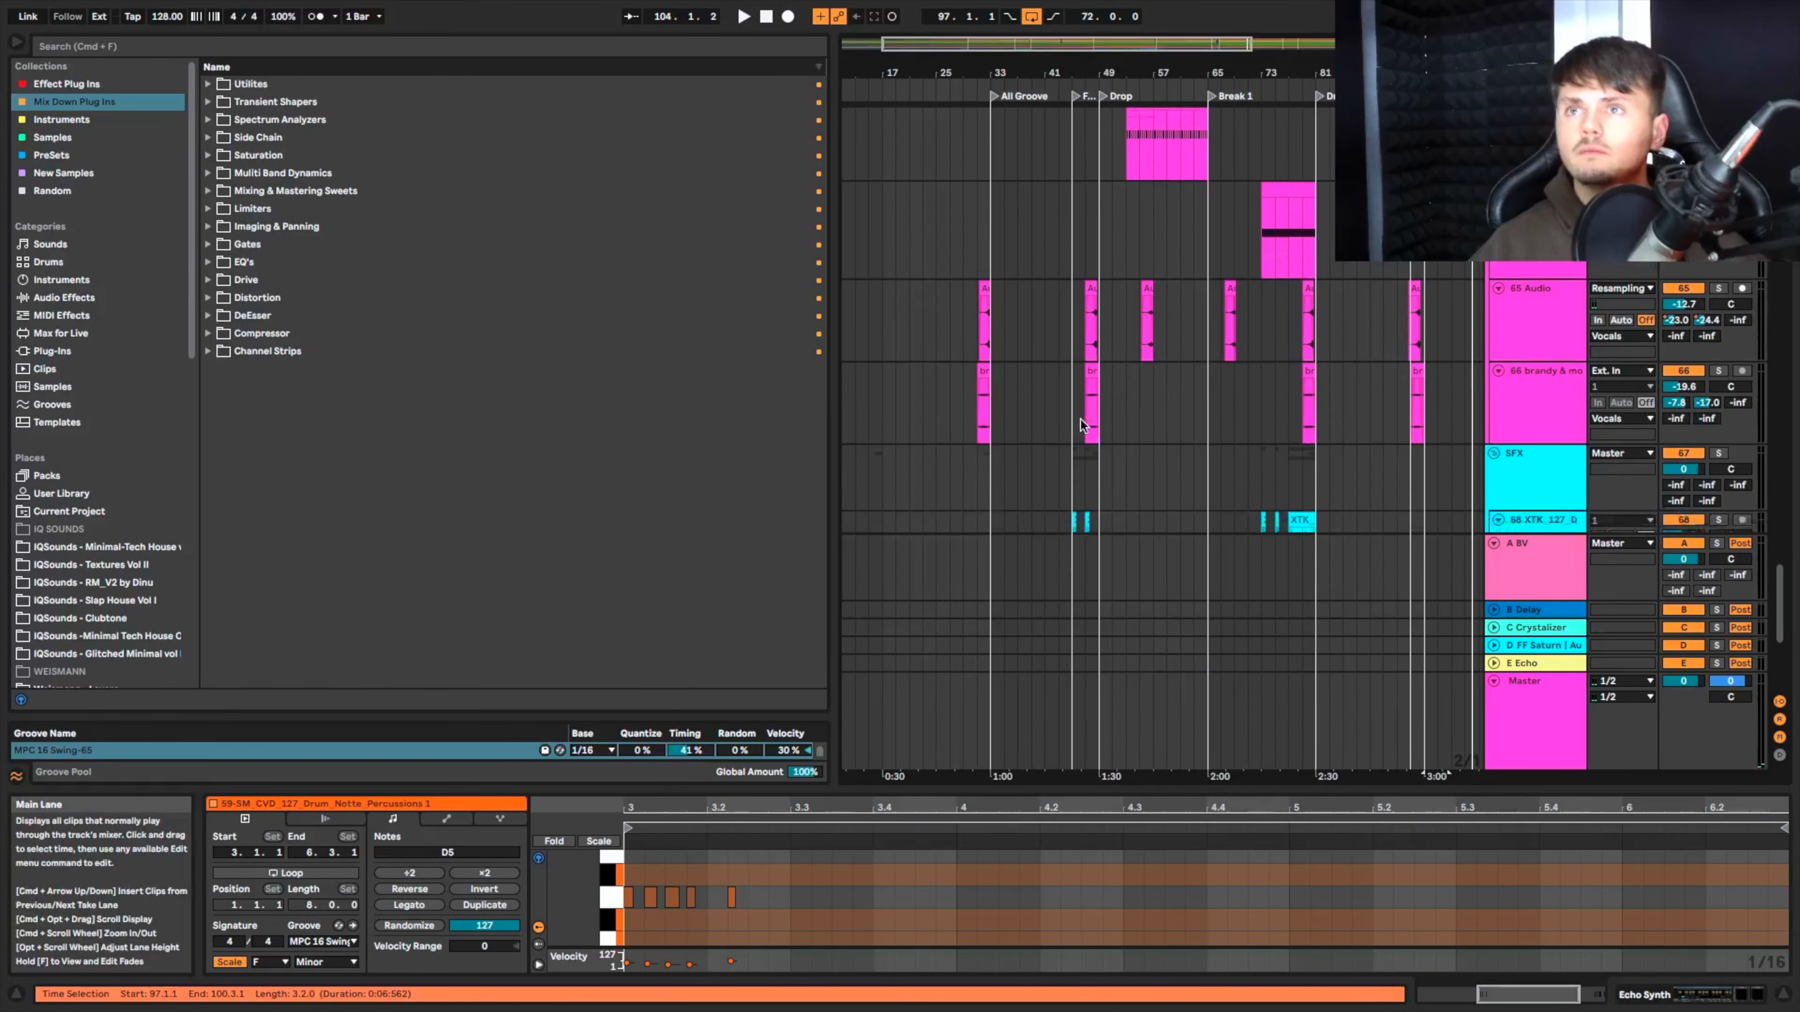
pyautogui.scroll(5, 1225, 284)
pyautogui.scroll(-2, 1225, 273)
pyautogui.click(1254, 244)
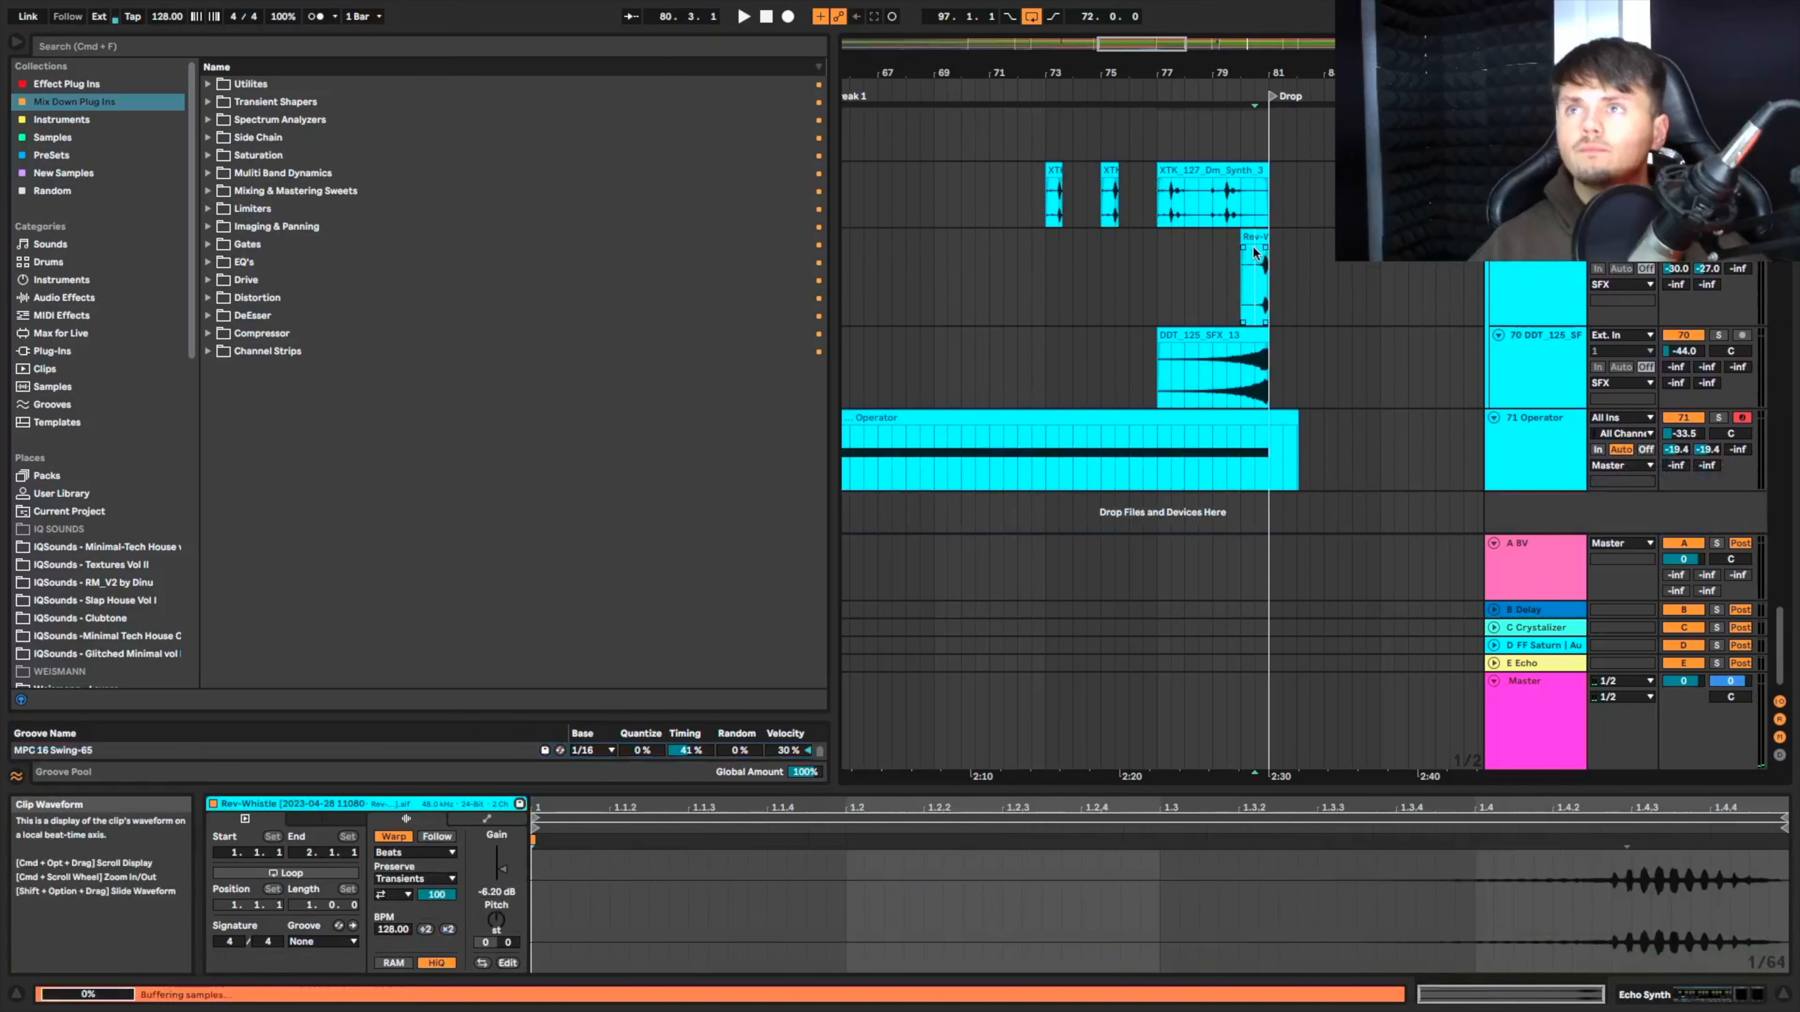
pyautogui.click(1255, 240)
pyautogui.press('super+c')
# Step: Paste the Rev-Whistle clip at 96.1.1 on the SFX track, then move it to 104.1.1
pyautogui.hscroll(5, 1257, 239)
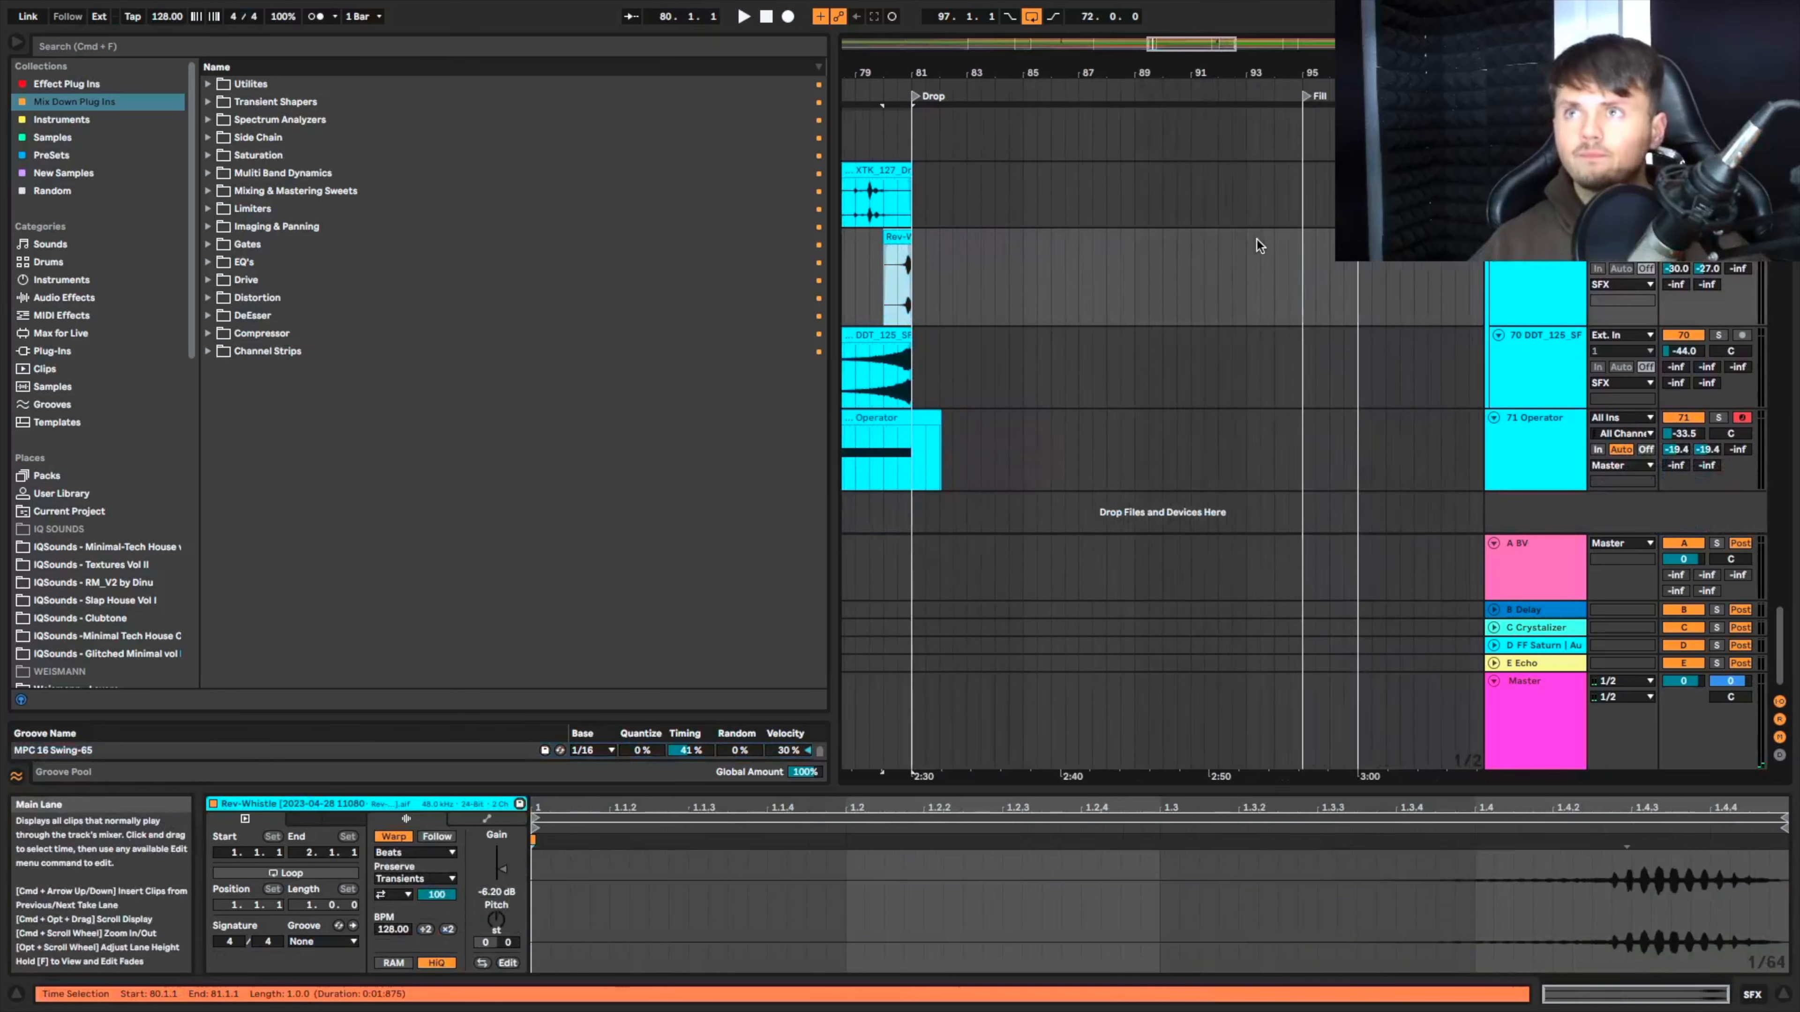
pyautogui.scroll(-3, 1257, 241)
pyautogui.click(1297, 263)
pyautogui.press('super+v')
pyautogui.press('space')
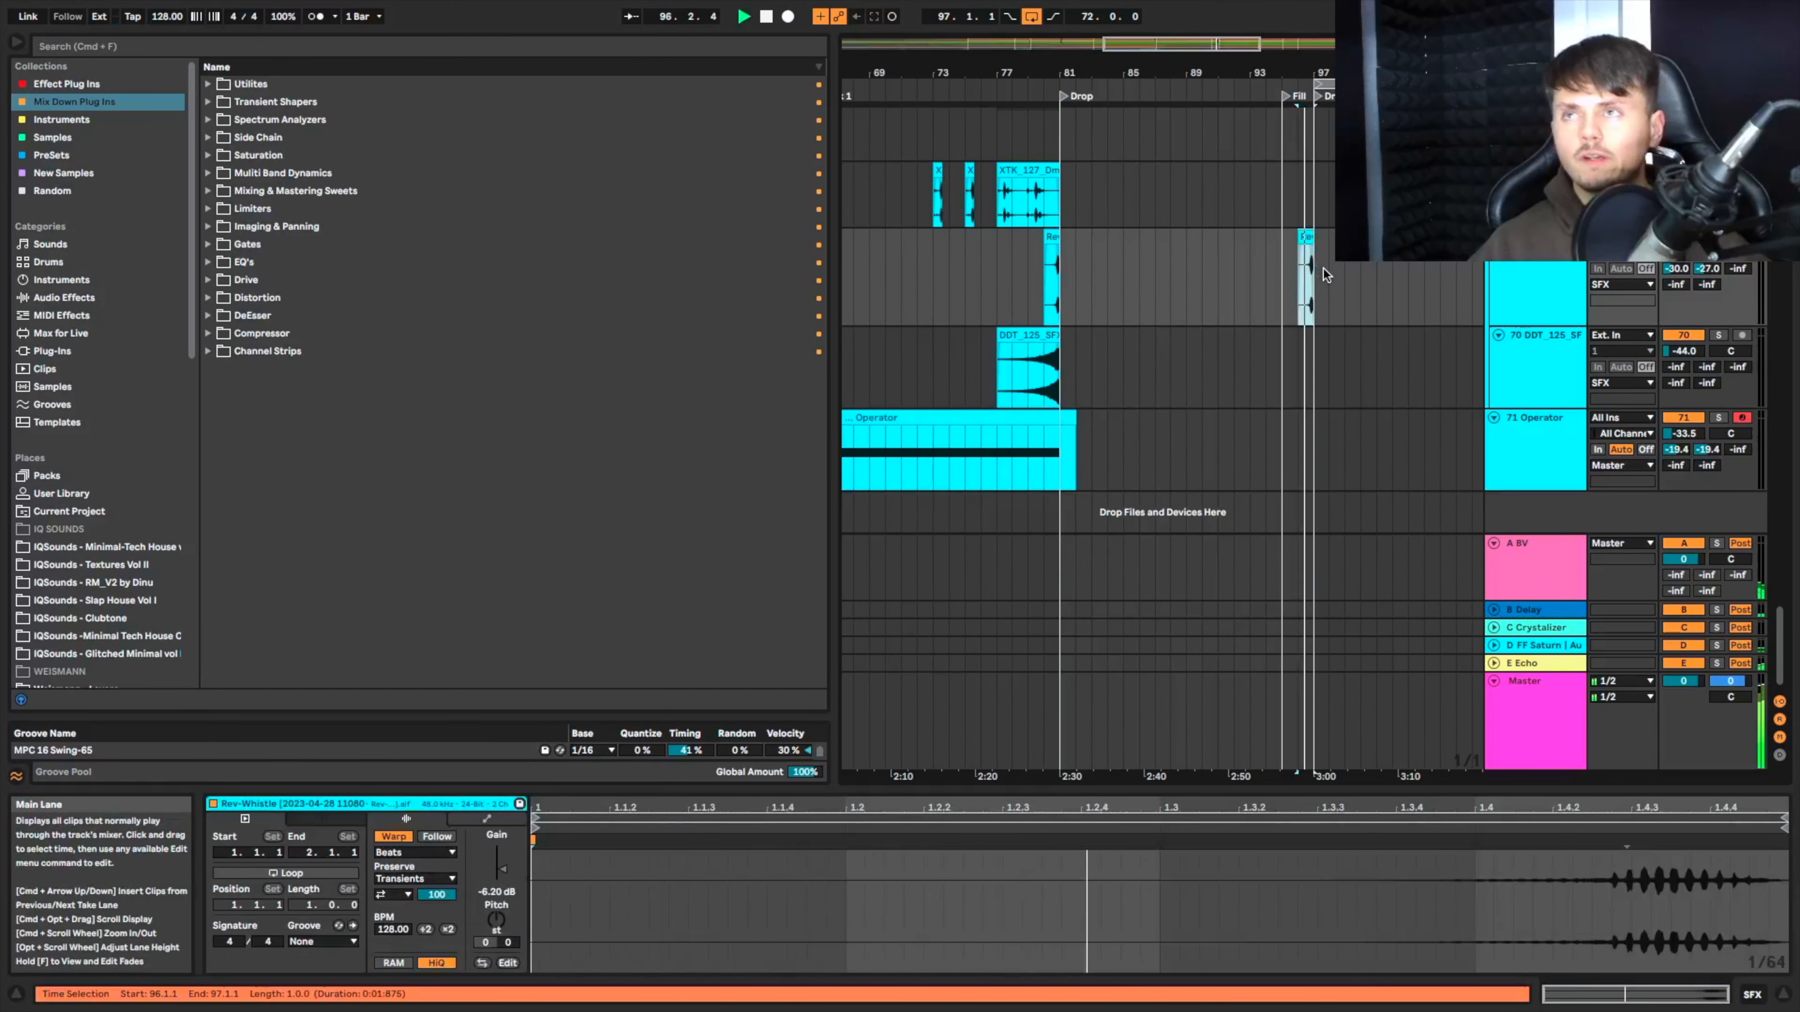
pyautogui.press('space')
pyautogui.hscroll(4, 1300, 256)
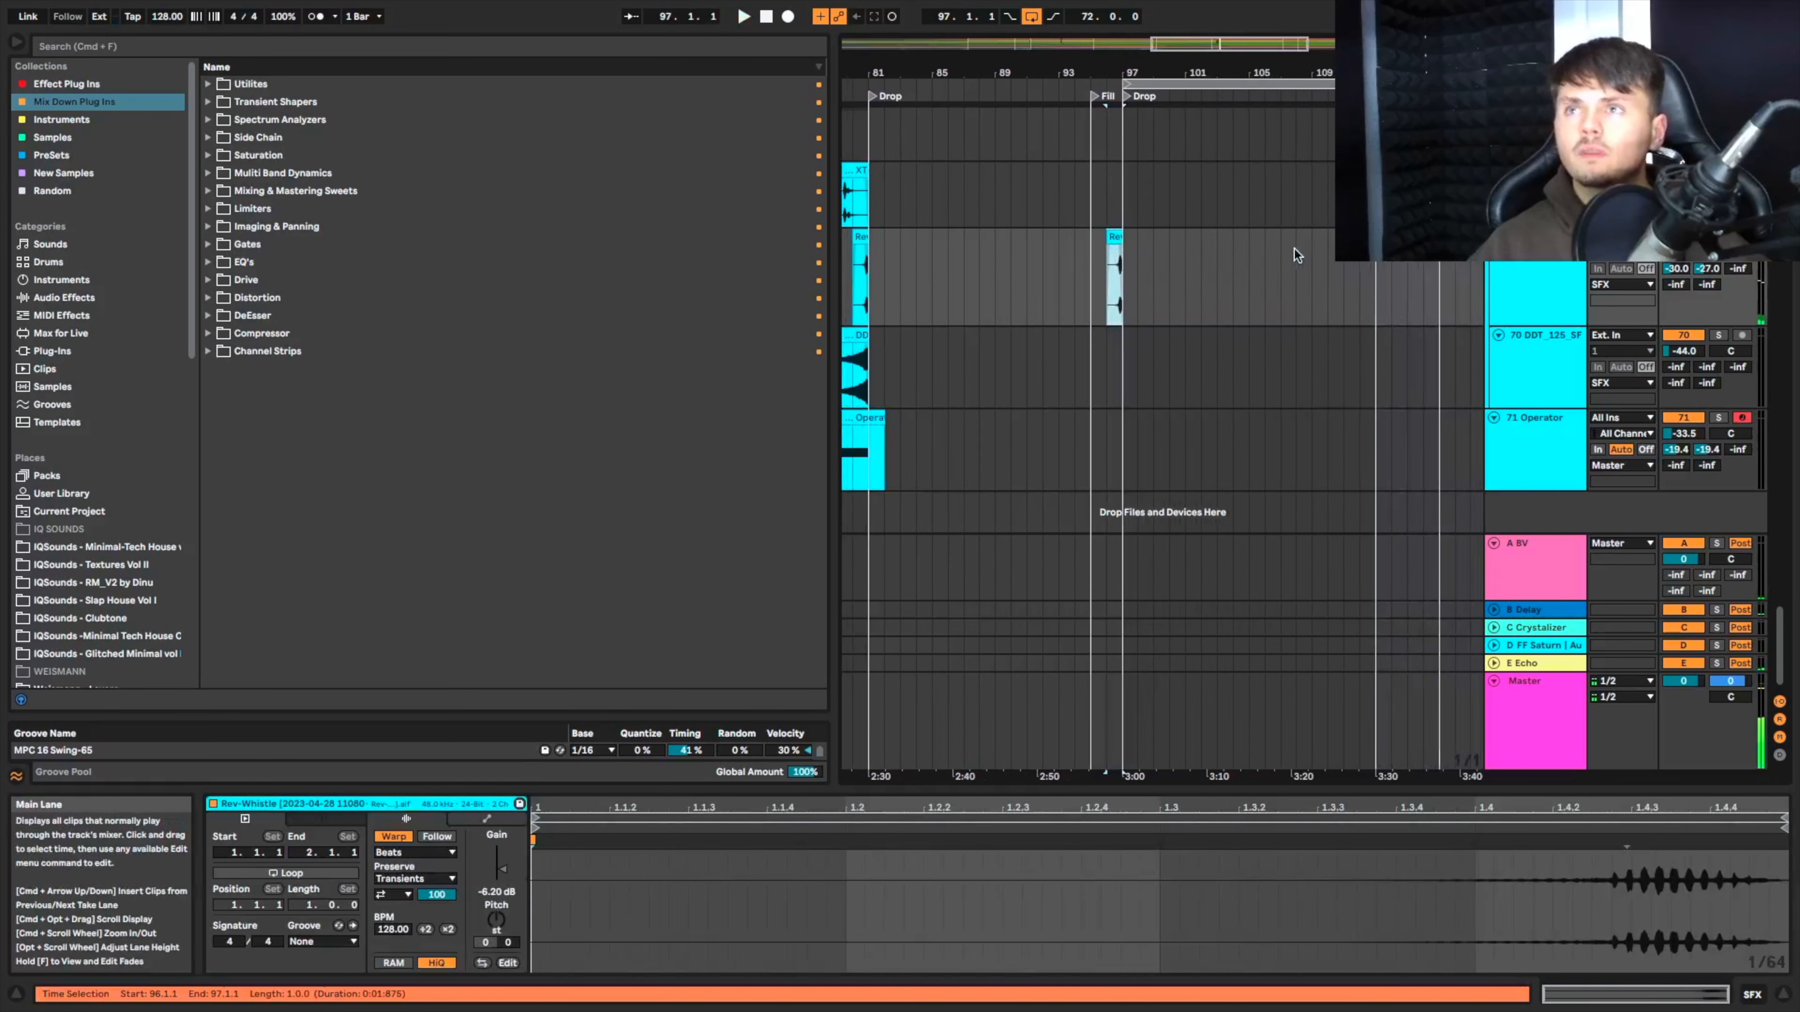
pyautogui.moveTo(1114, 236); pyautogui.dragTo(1242, 235)
# Step: Open the DDT_125_SFX_13 riser before the bar 81 Drop and play the arrangement from 80.1.1
pyautogui.hscroll(-4, 1204, 270)
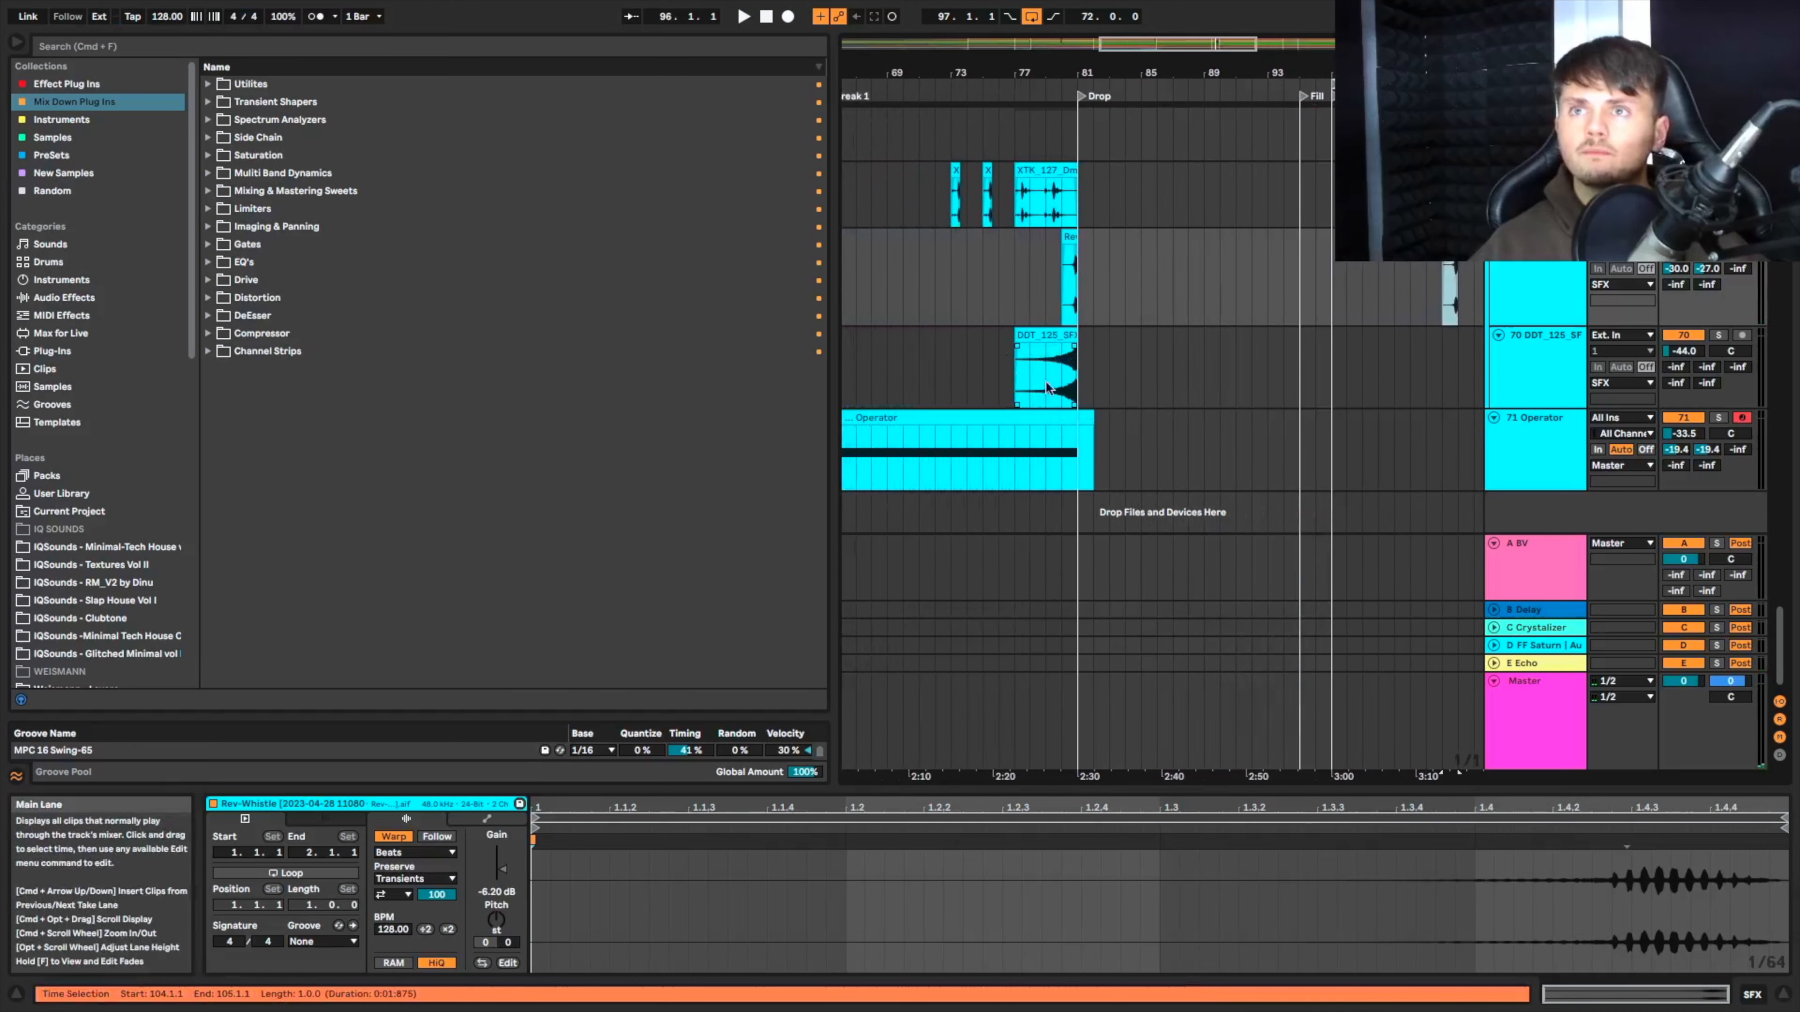
pyautogui.click(1061, 389)
pyautogui.hscroll(-2, 1052, 389)
pyautogui.hscroll(1, 1052, 388)
pyautogui.hscroll(2, 1051, 387)
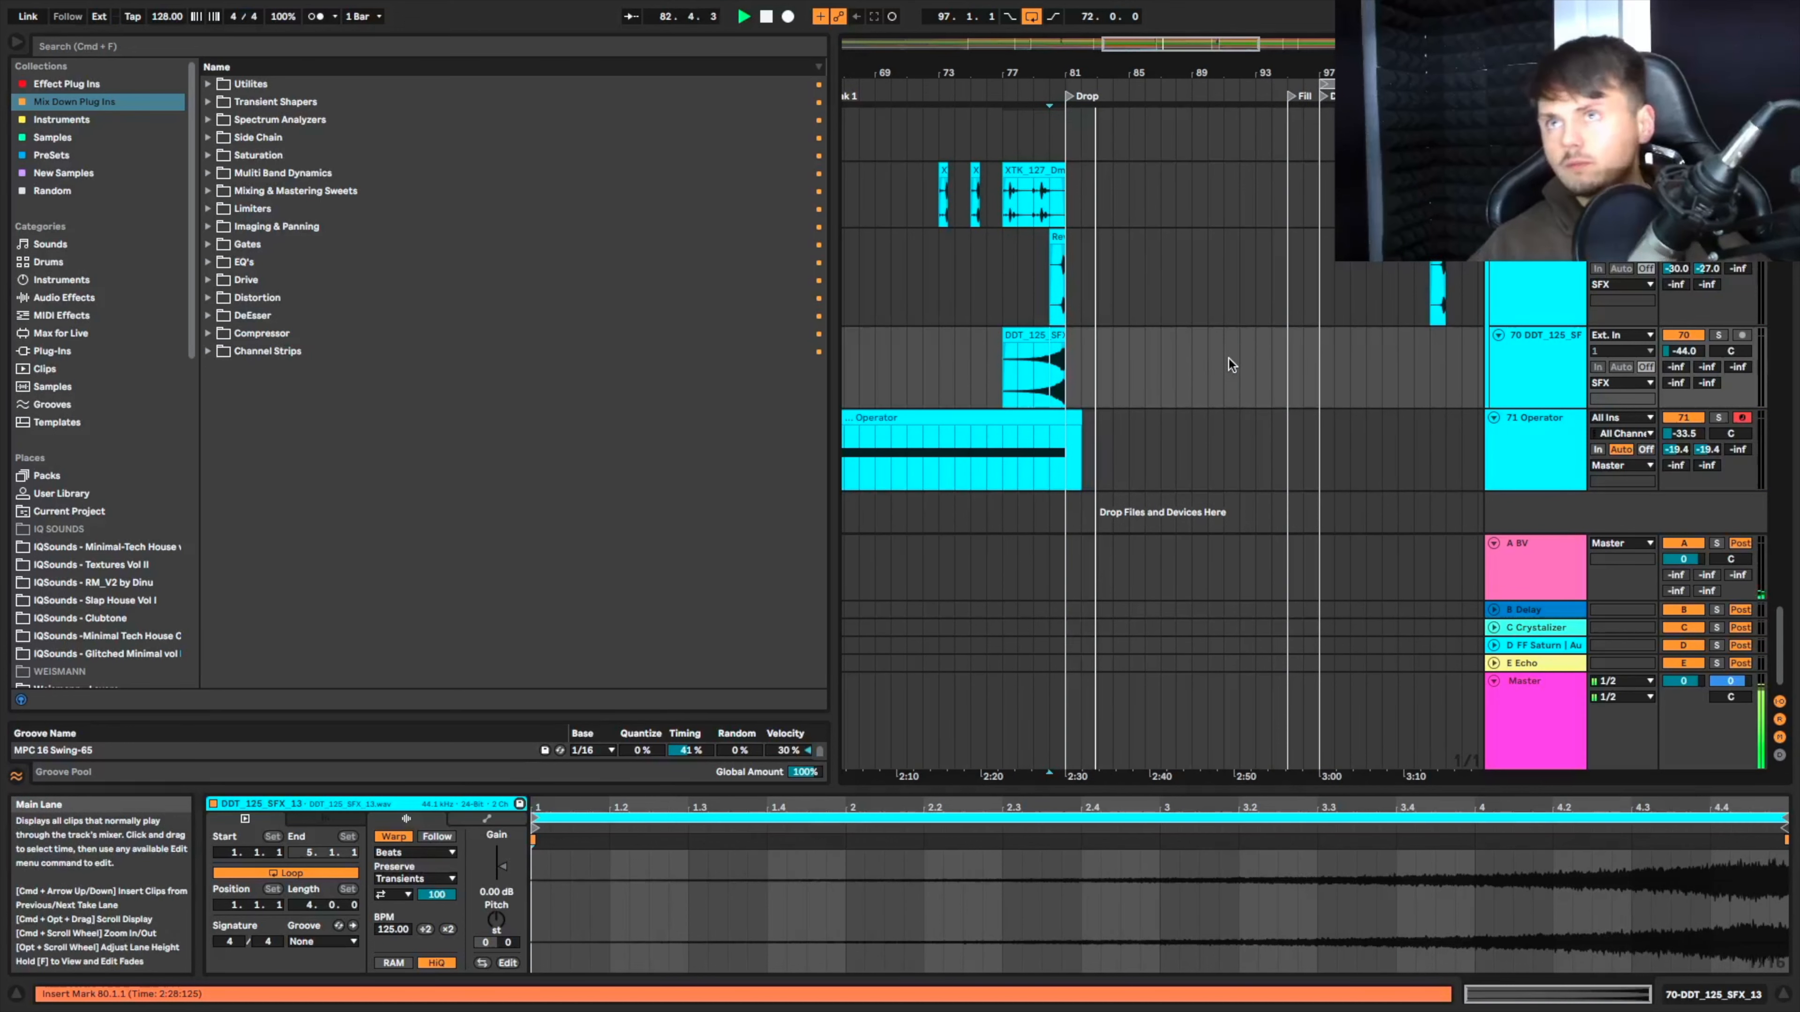
pyautogui.hscroll(2, 1228, 359)
pyautogui.hscroll(8, 1229, 358)
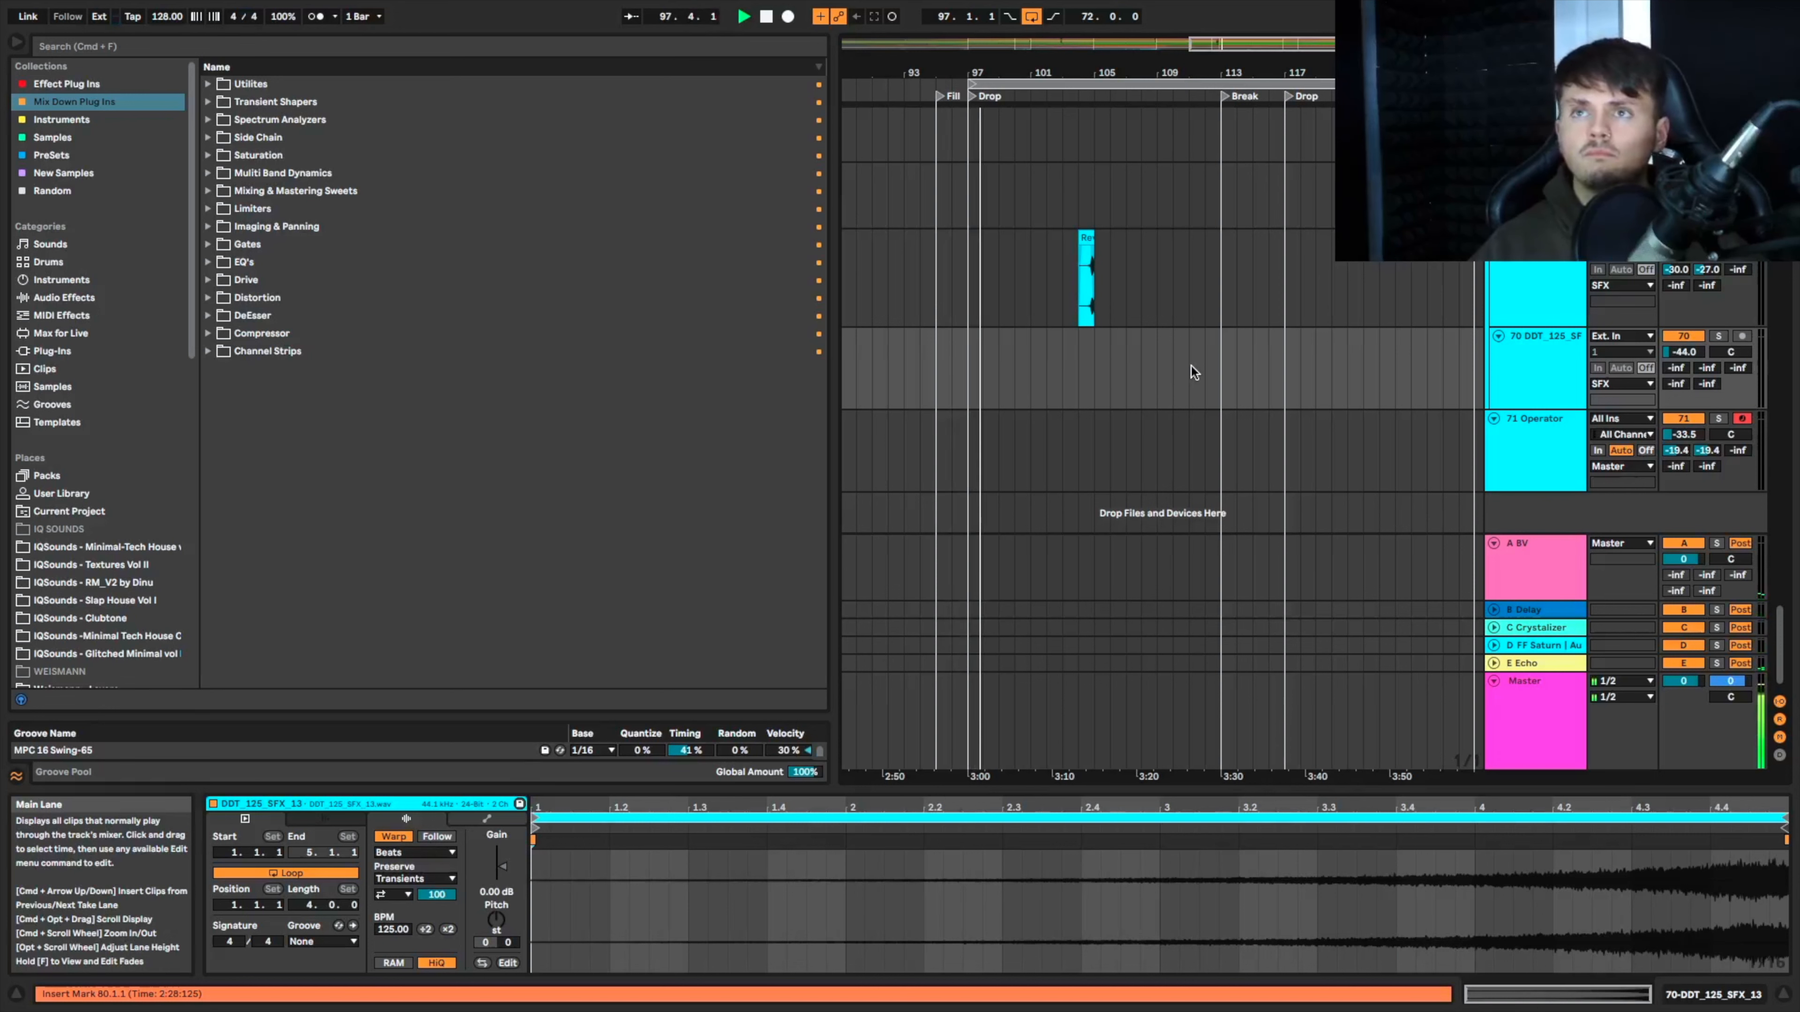
# Step: Split the Fav Kick clip at 104.1.1 to isolate the last bar before 105.1.1
pyautogui.scroll(3, 1188, 373)
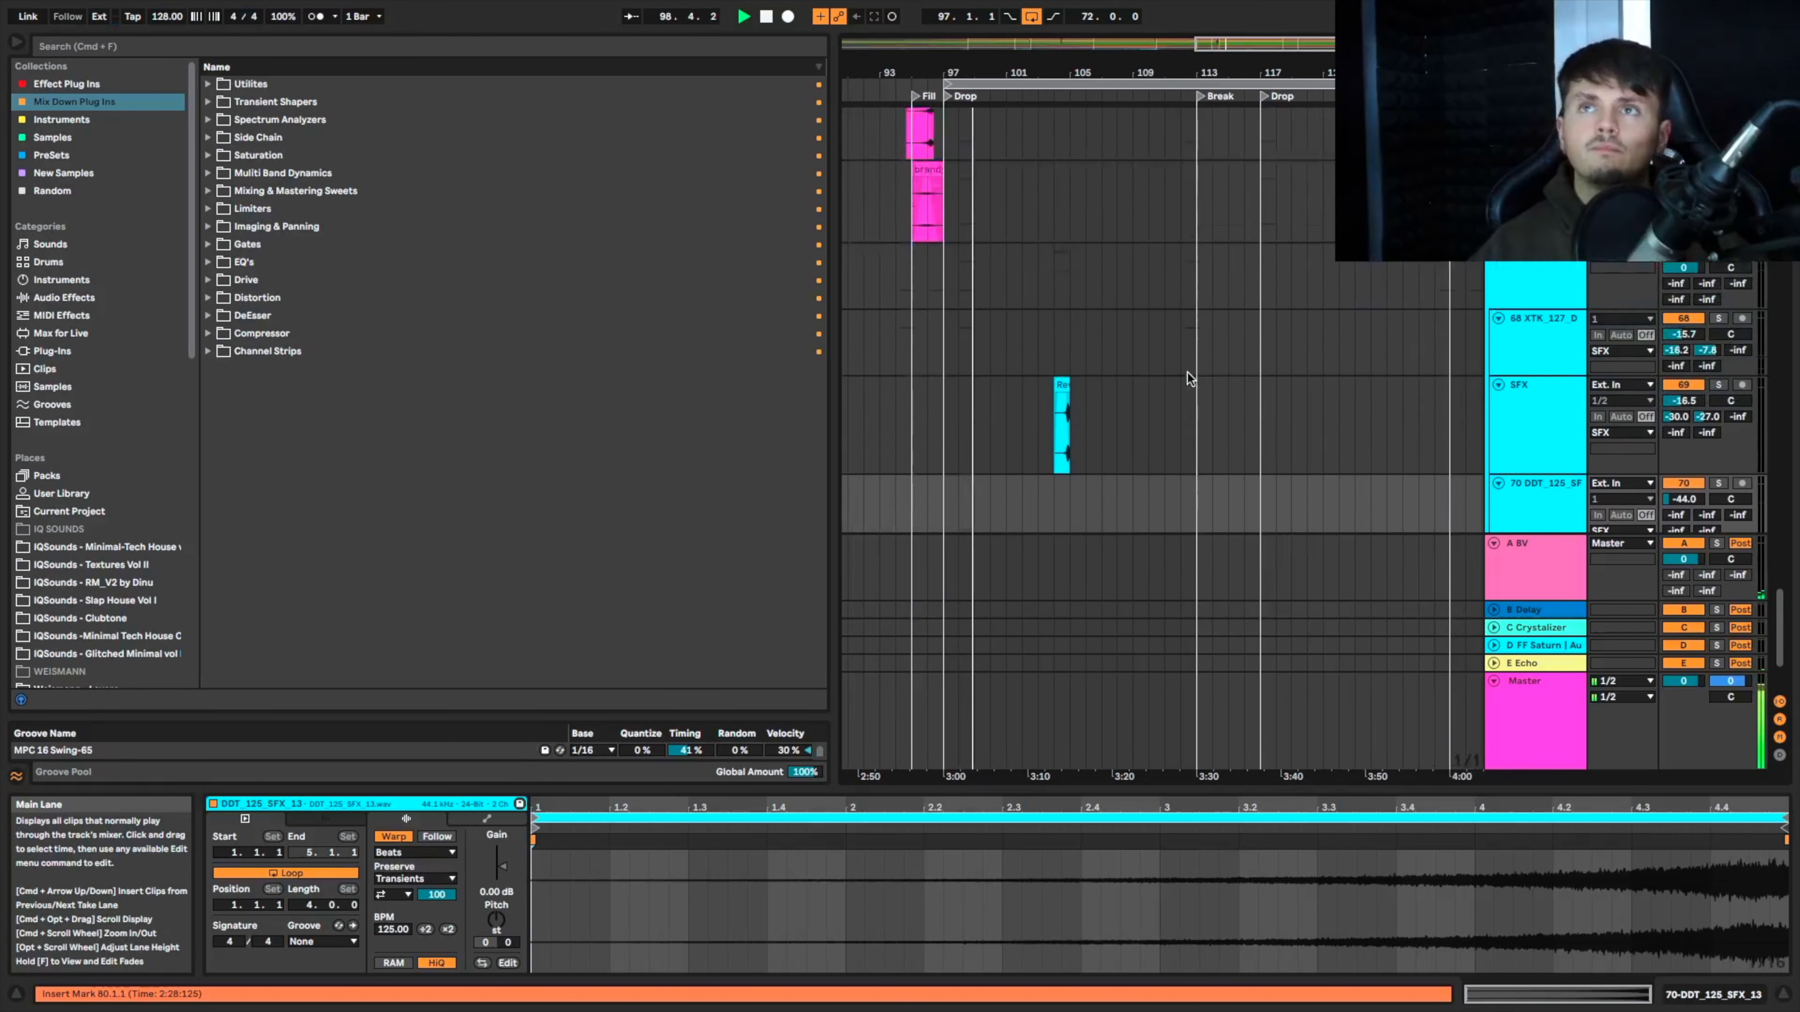
pyautogui.scroll(10, 1187, 373)
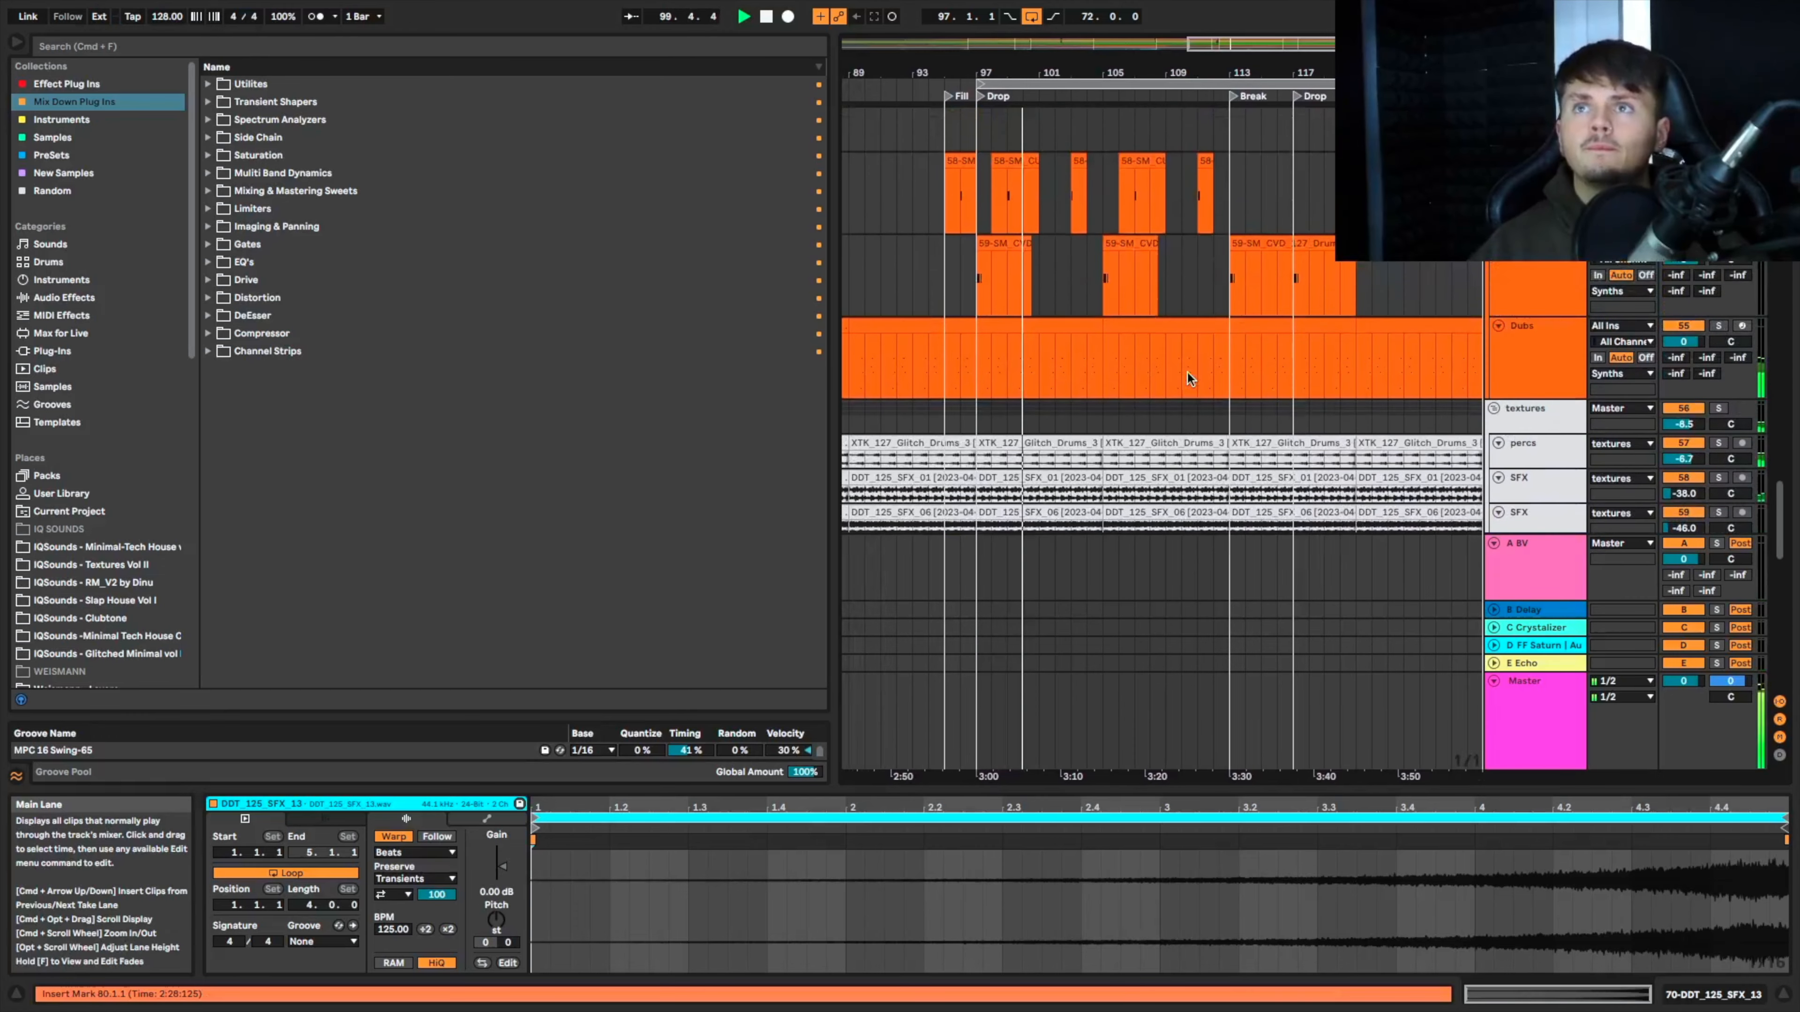
pyautogui.scroll(6, 1187, 371)
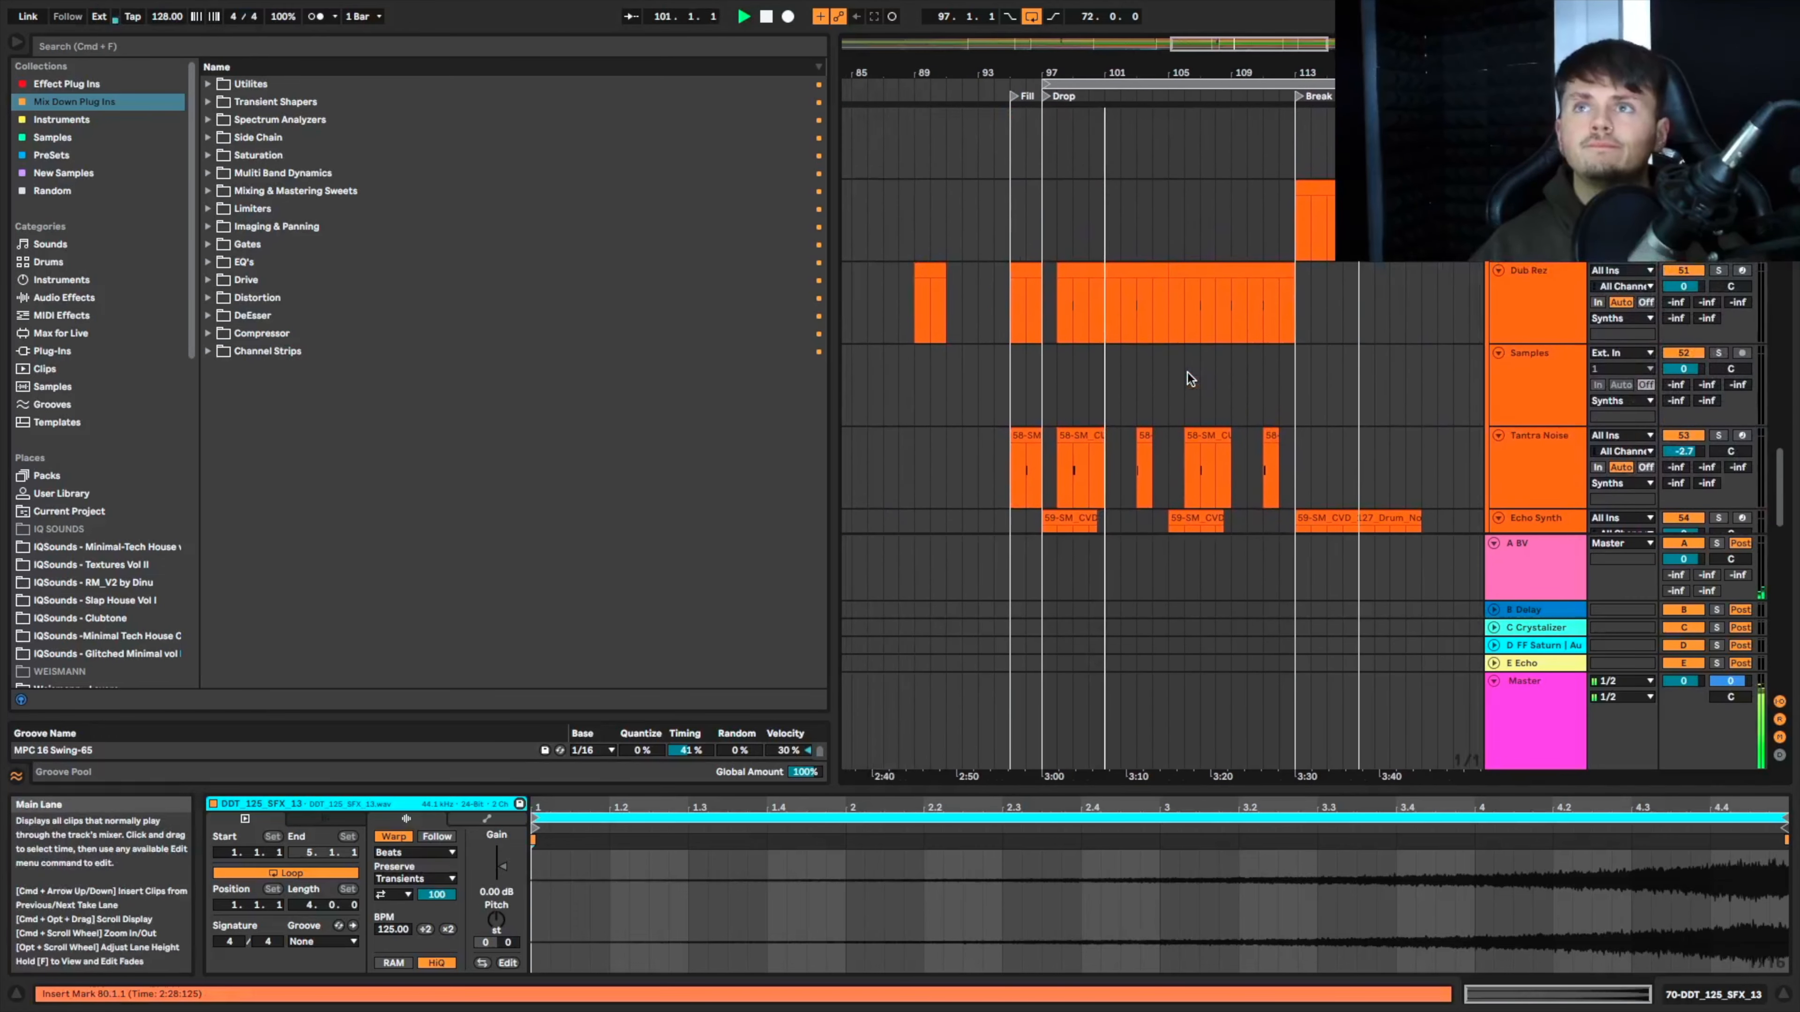
pyautogui.scroll(2, 1187, 373)
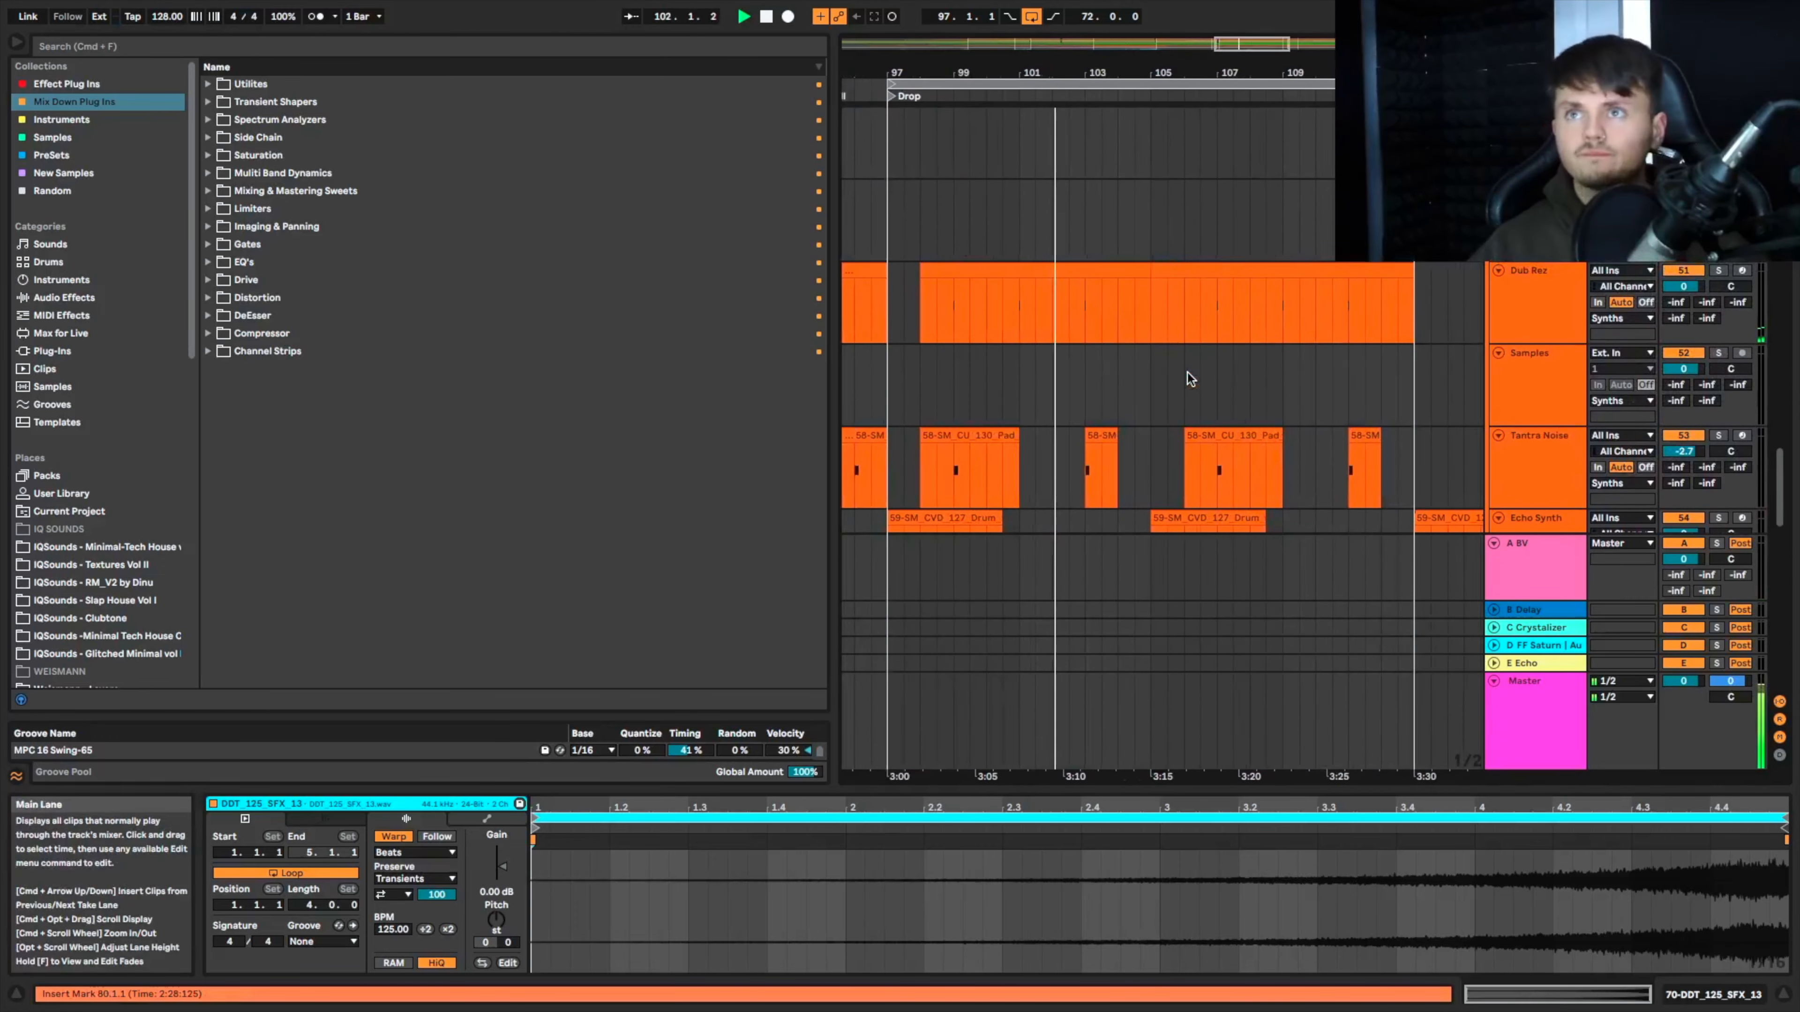
pyautogui.scroll(1, 1187, 373)
pyautogui.scroll(3, 1189, 373)
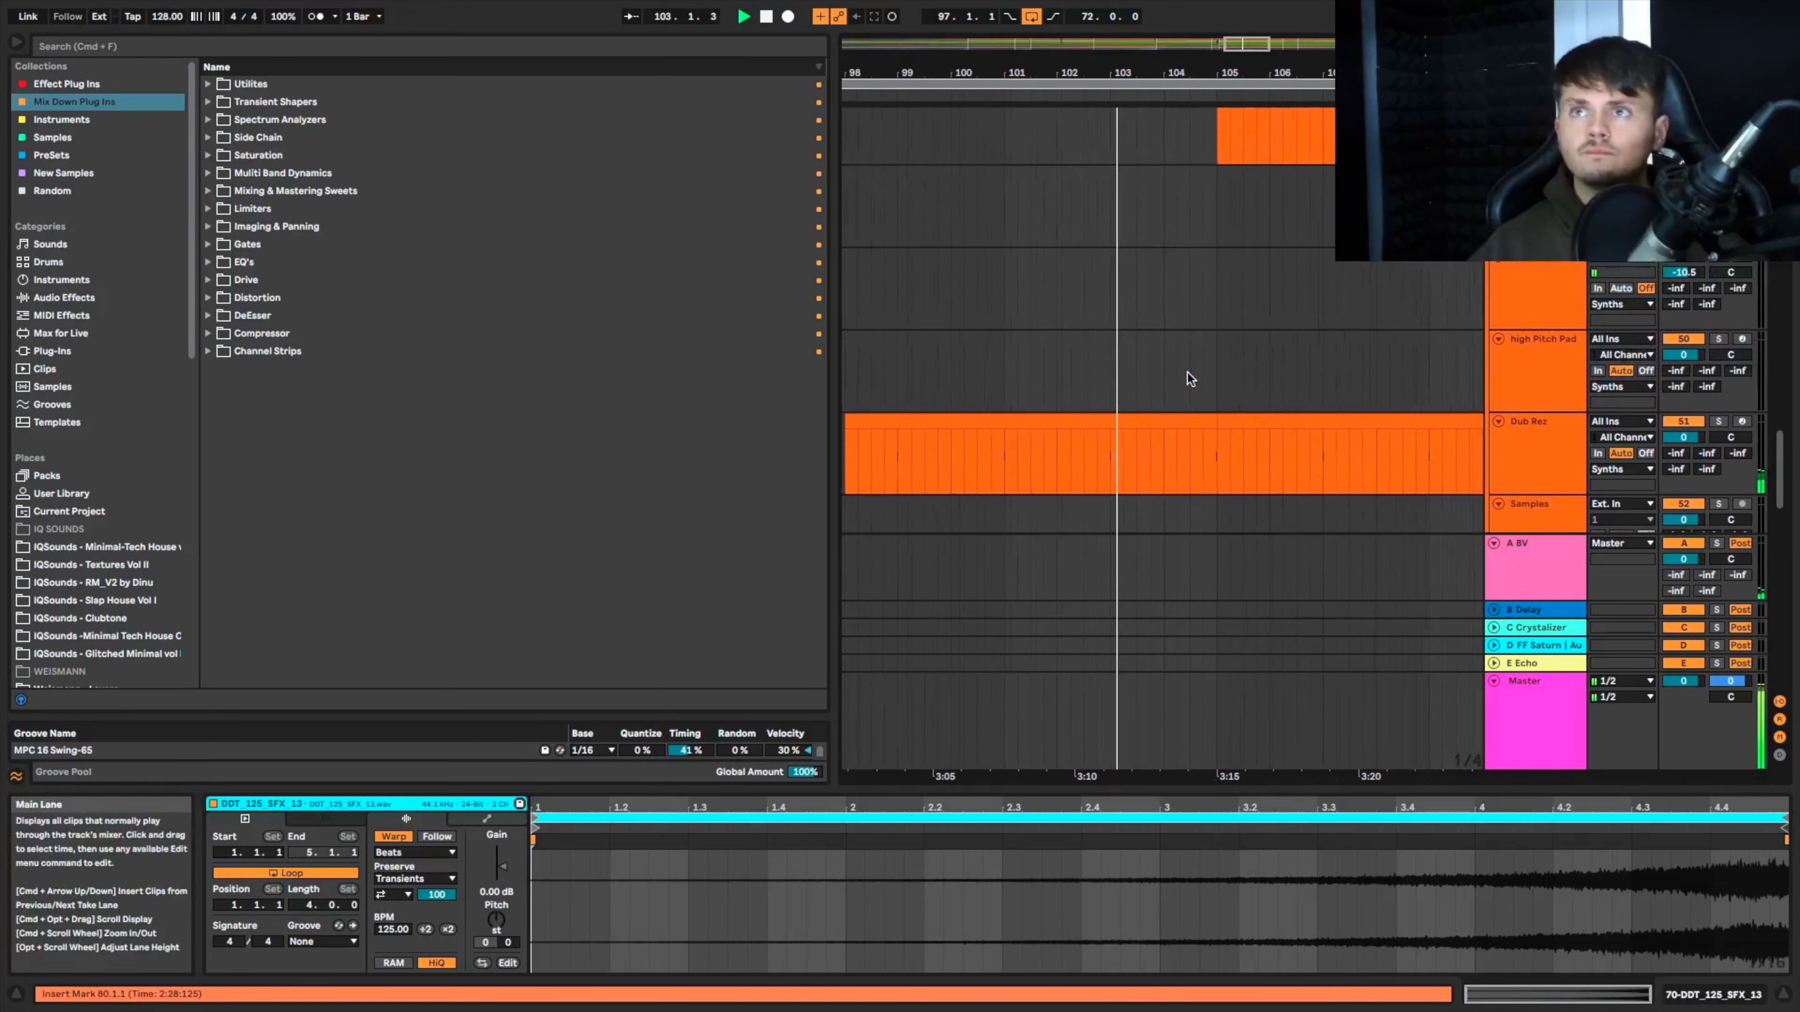
pyautogui.scroll(10, 1189, 374)
pyautogui.scroll(2, 1189, 369)
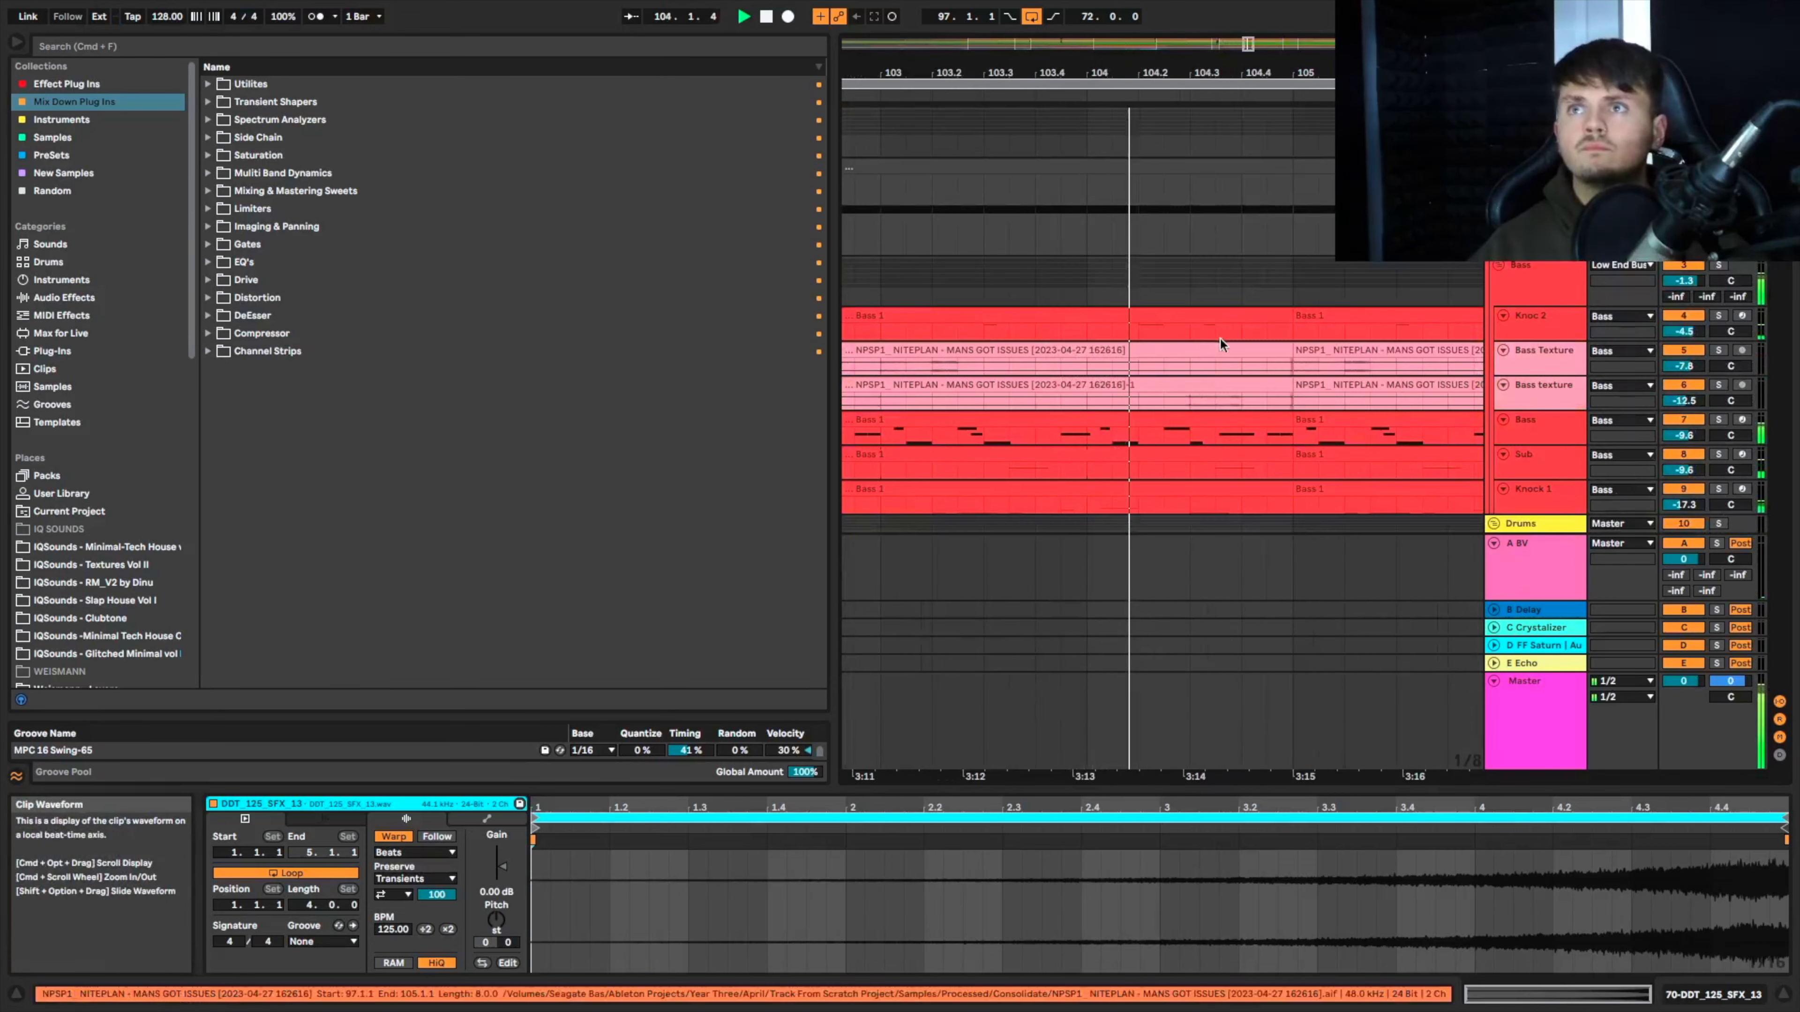
pyautogui.click(1083, 249)
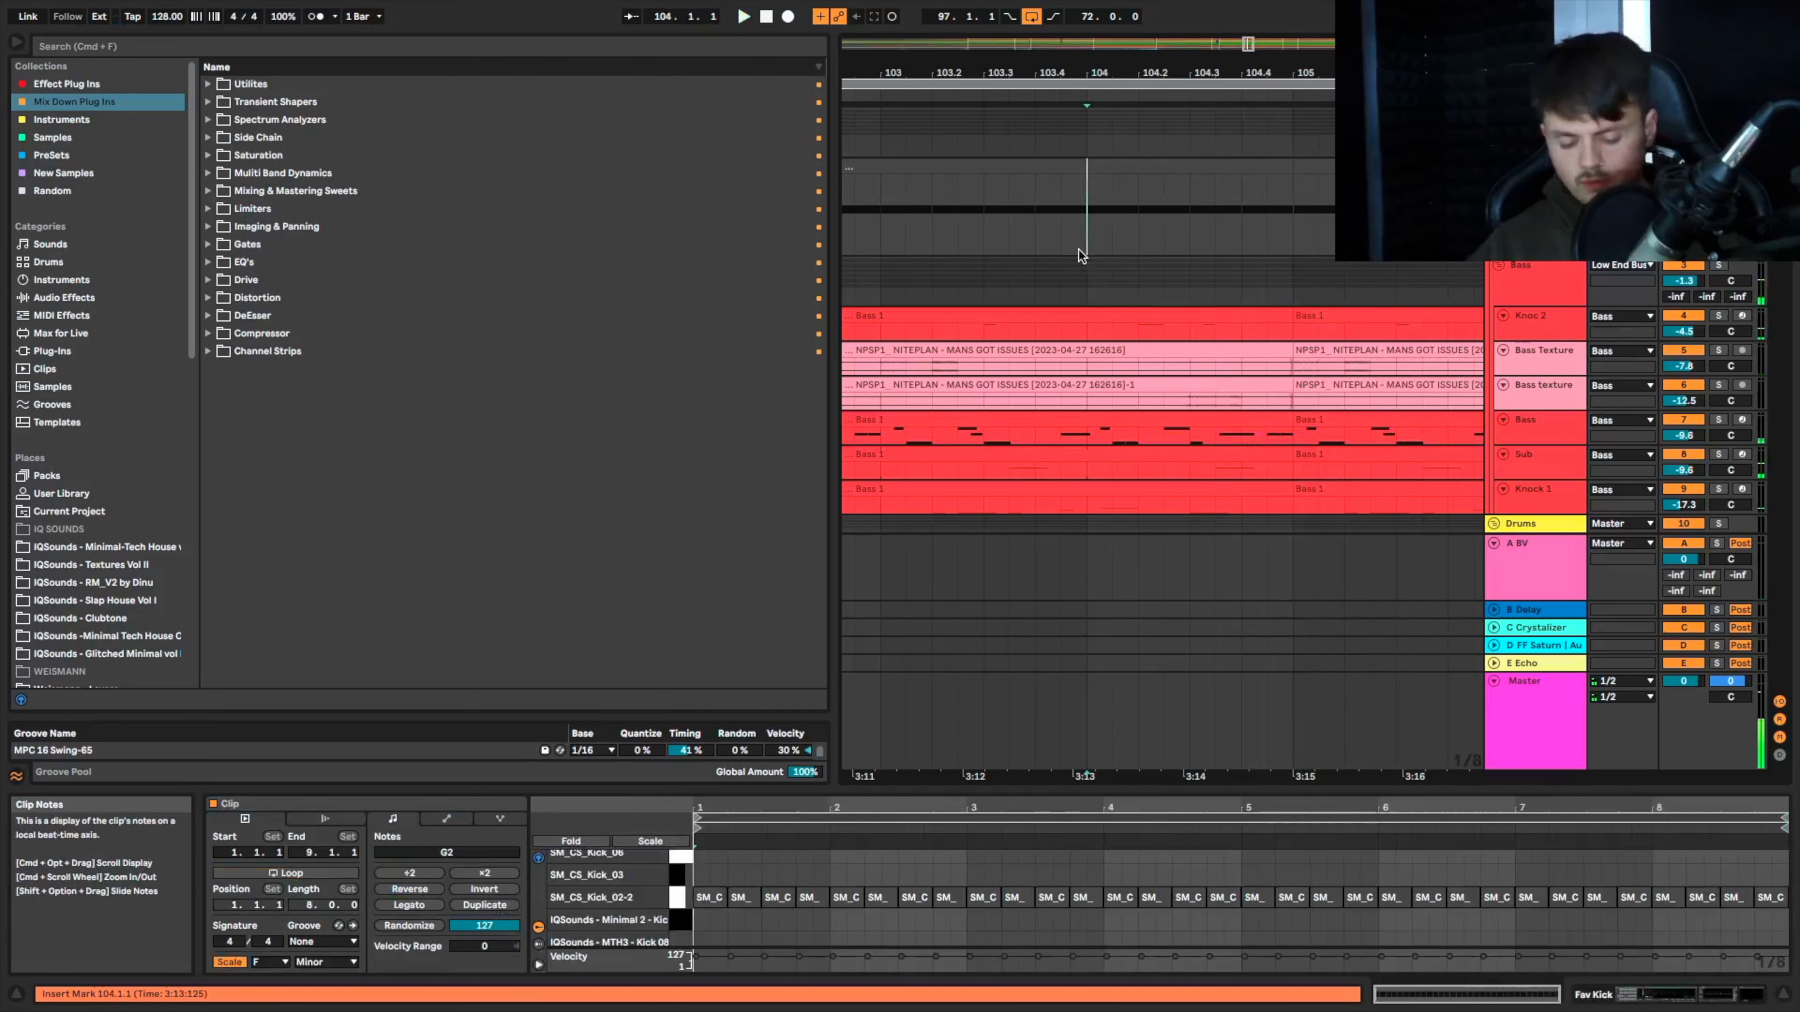
pyautogui.press('super+e')
pyautogui.click(1297, 228)
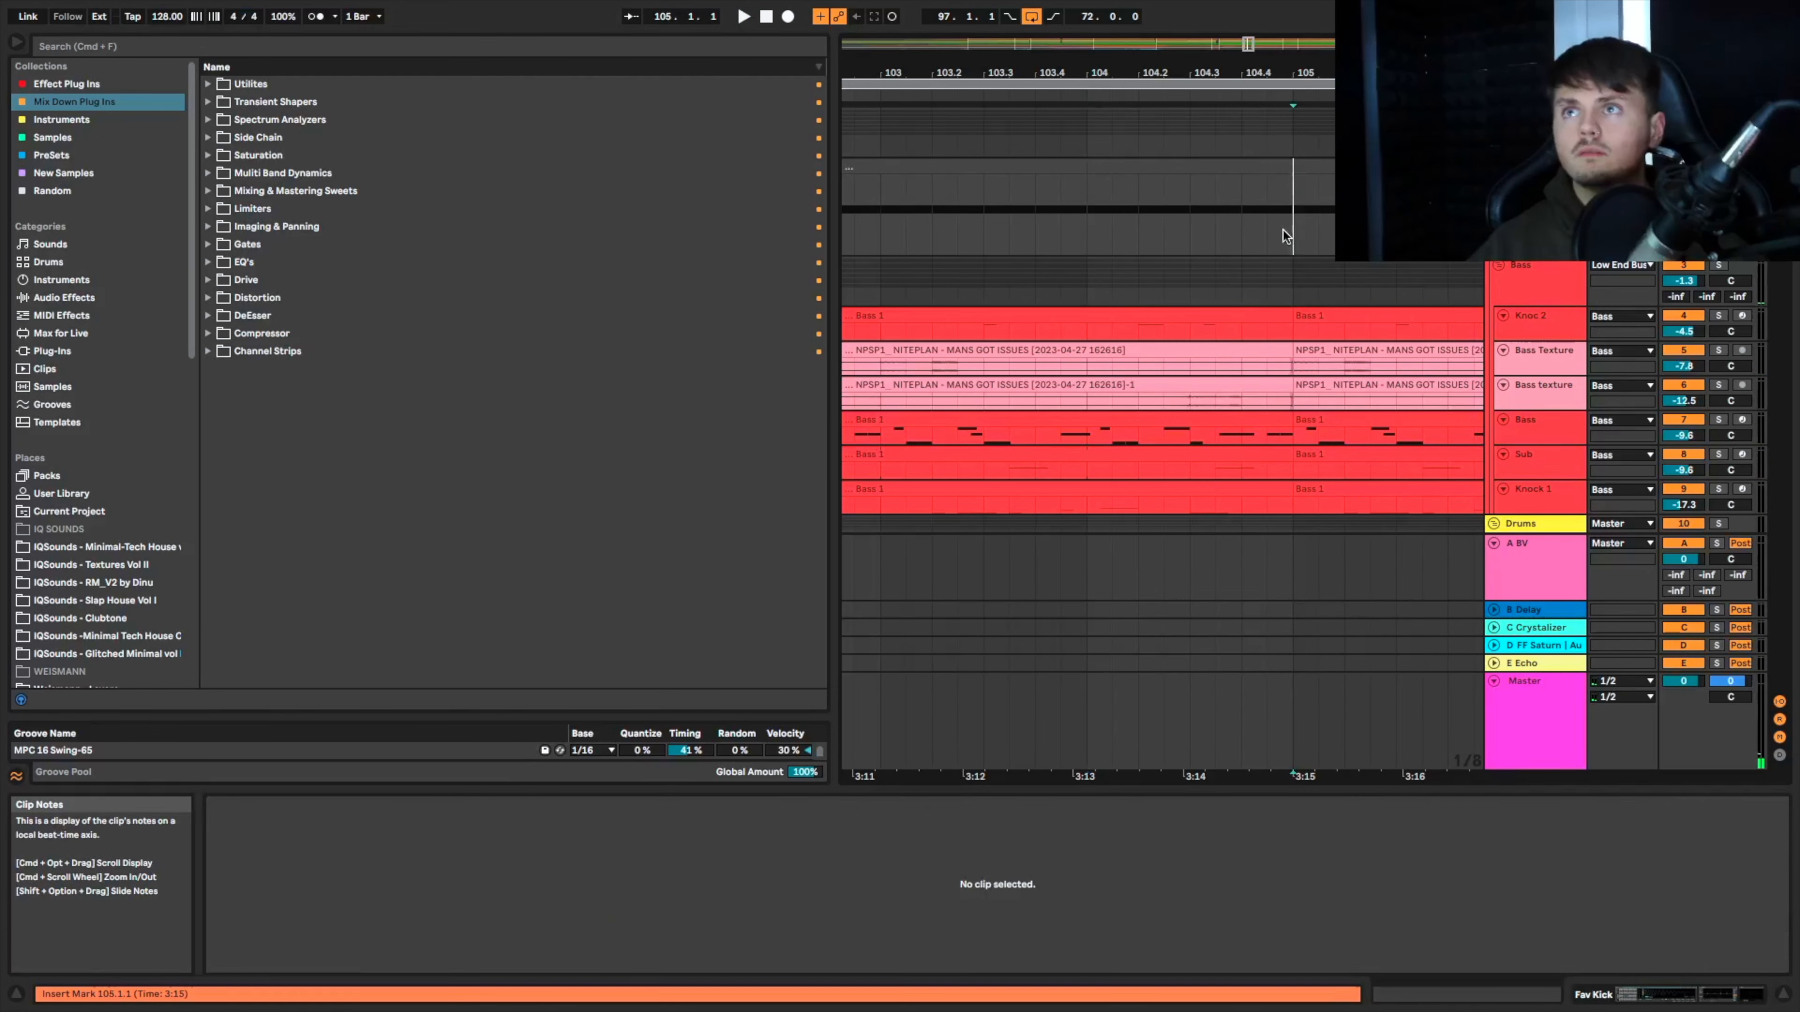
# Step: Add an extra SM_CS_Kick_02-2 note at 104.3.3 in the split Fav Kick clip with velocity 69 and play it
pyautogui.click(1166, 166)
pyautogui.click(1443, 915)
pyautogui.click(1506, 902)
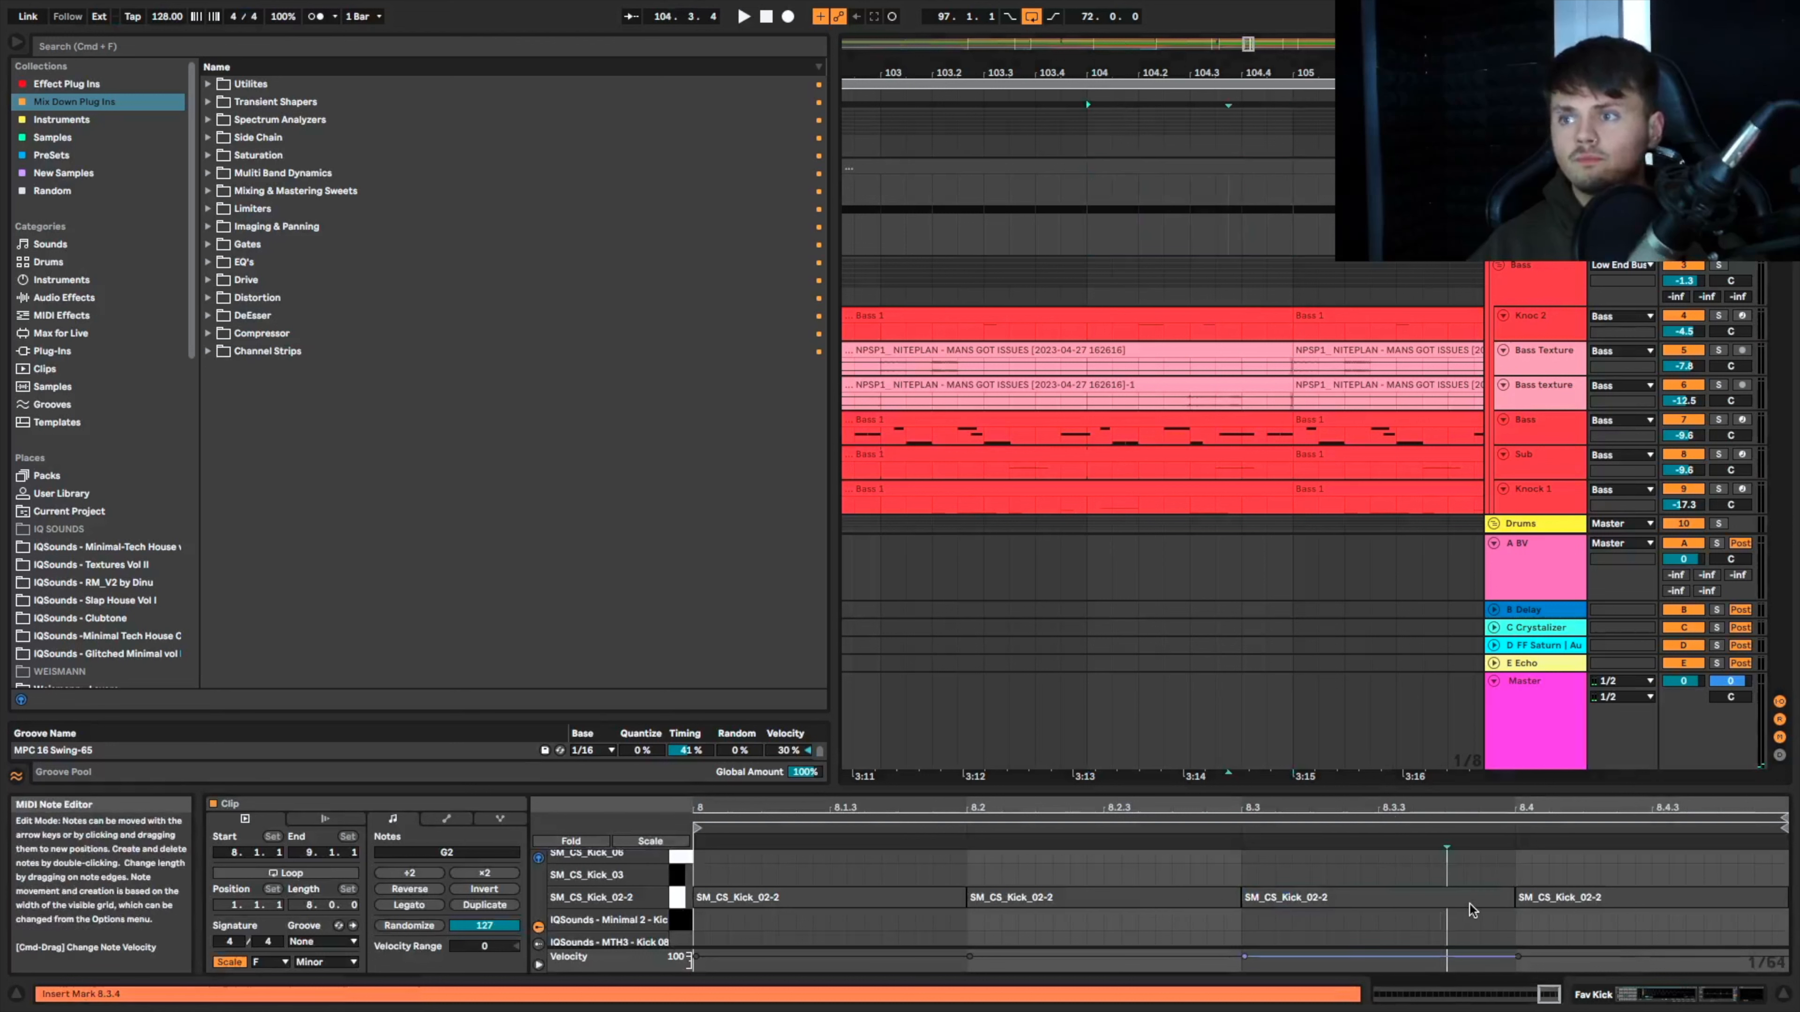
pyautogui.moveTo(1511, 898); pyautogui.dragTo(1369, 903)
pyautogui.press('super+d')
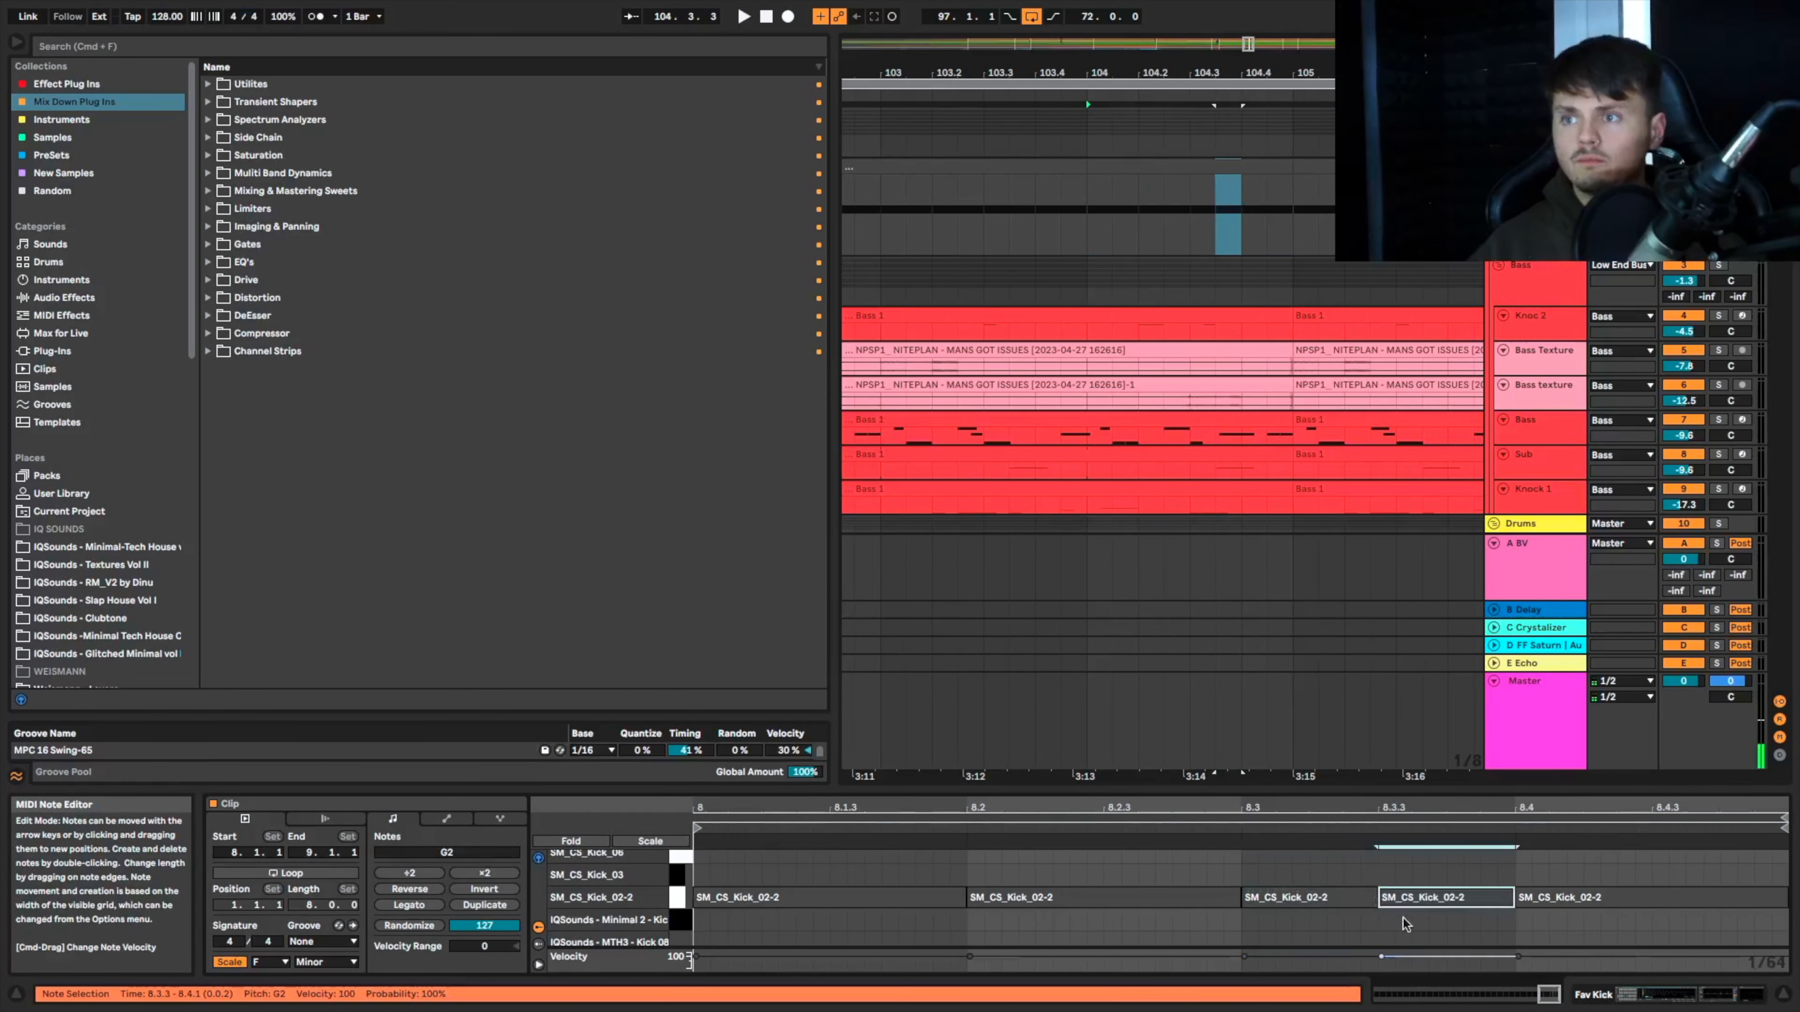
pyautogui.press('space')
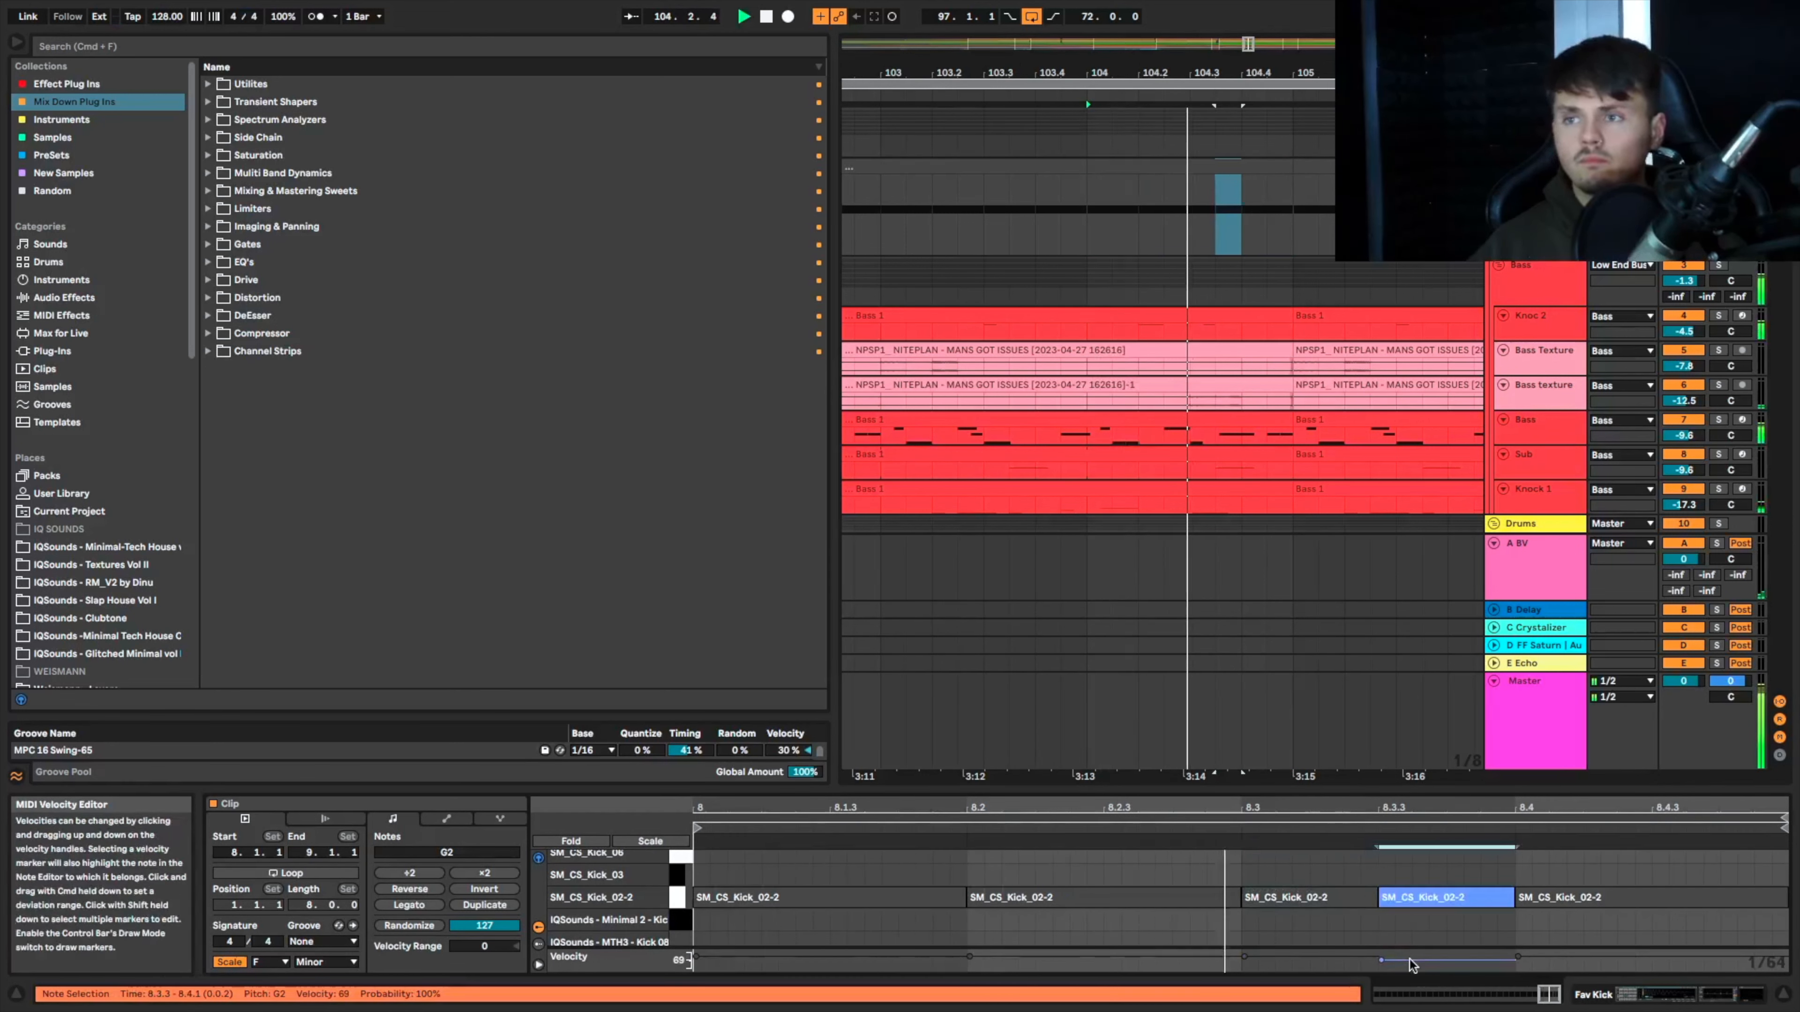
# Step: Hide the clip editor and remove the Rev-Whistle clip at 104.1.1 from the SFX track
pyautogui.moveTo(1243, 787); pyautogui.dragTo(1242, 889)
pyautogui.scroll(-5, 1106, 597)
pyautogui.scroll(-8, 1107, 597)
pyautogui.scroll(-15, 1107, 598)
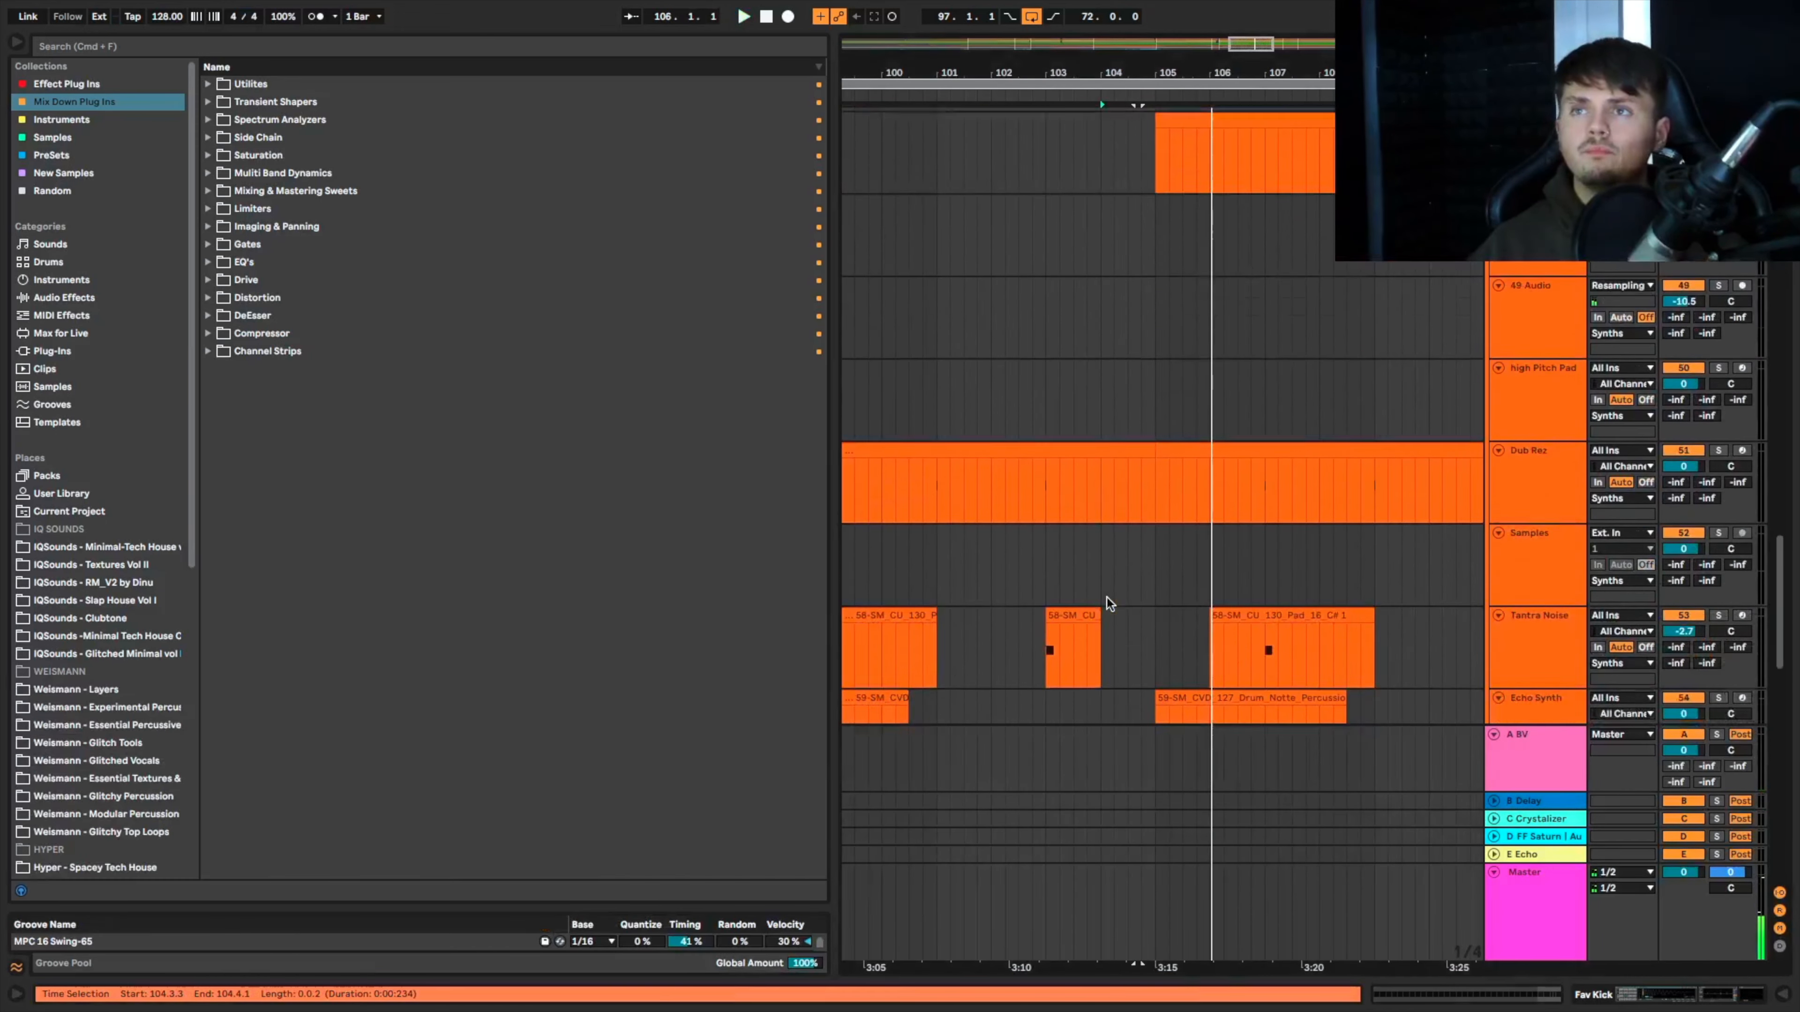
pyautogui.scroll(-3, 1110, 580)
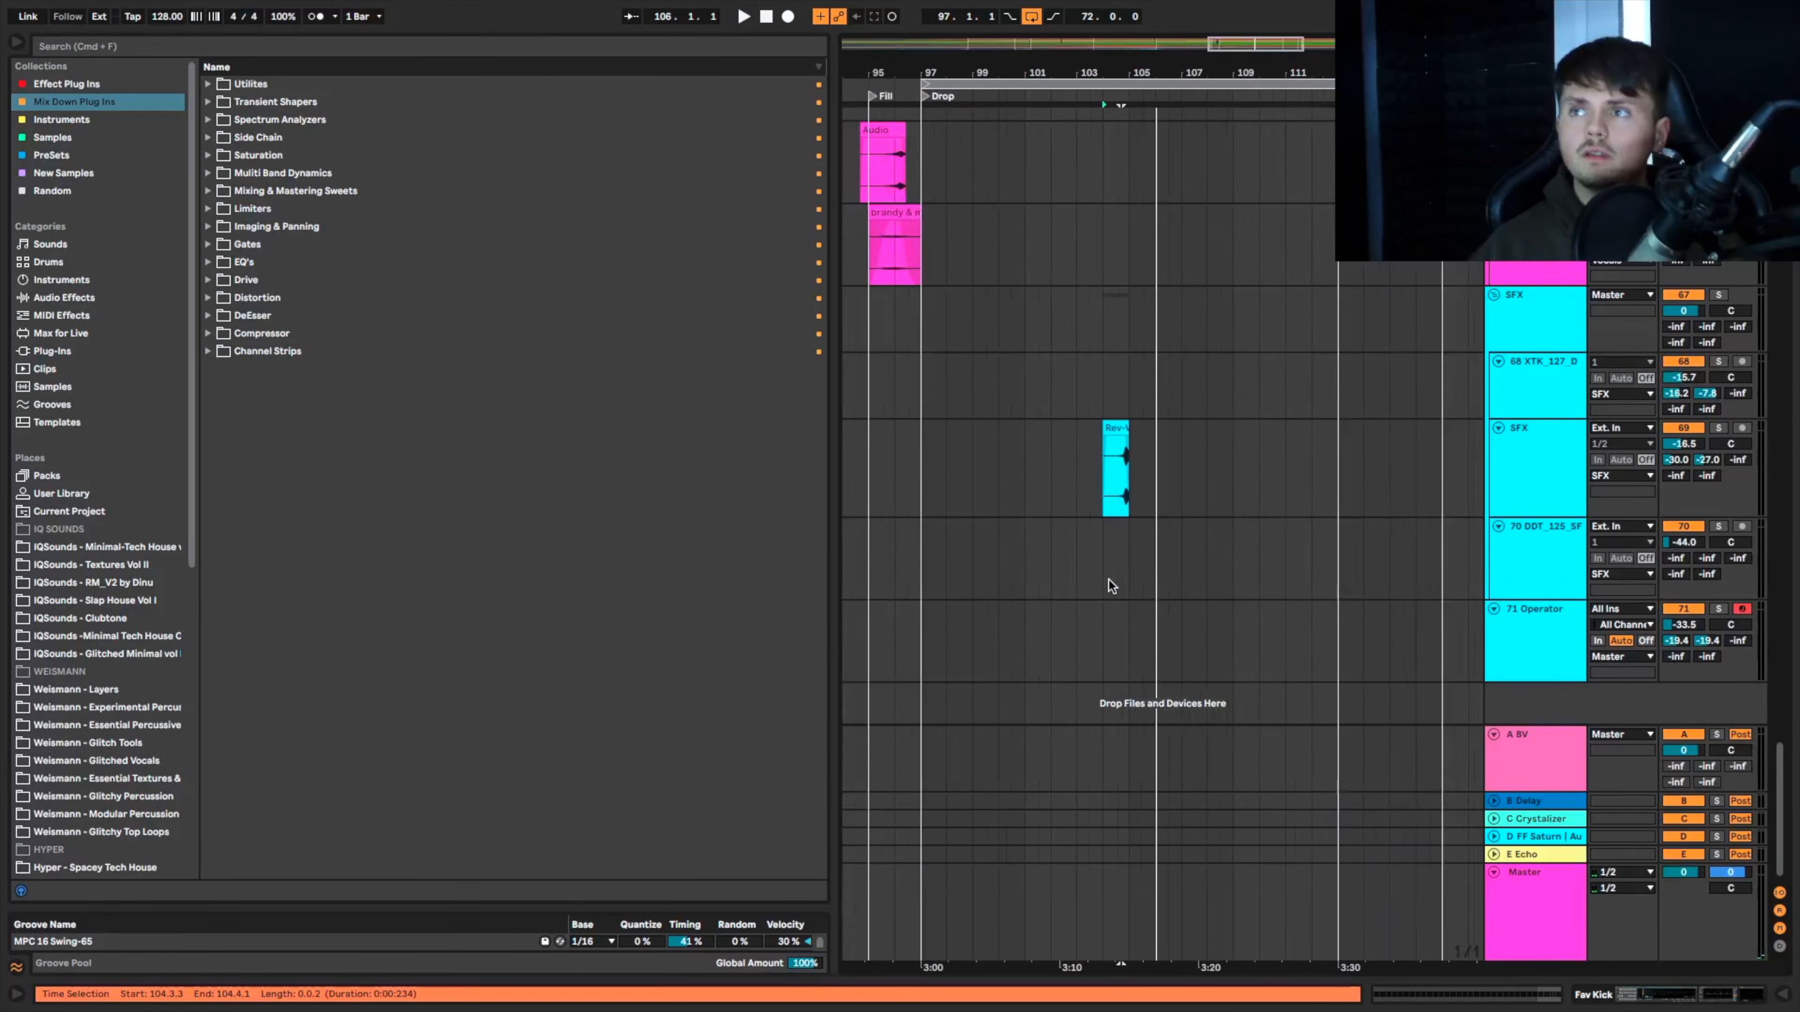
pyautogui.click(1127, 441)
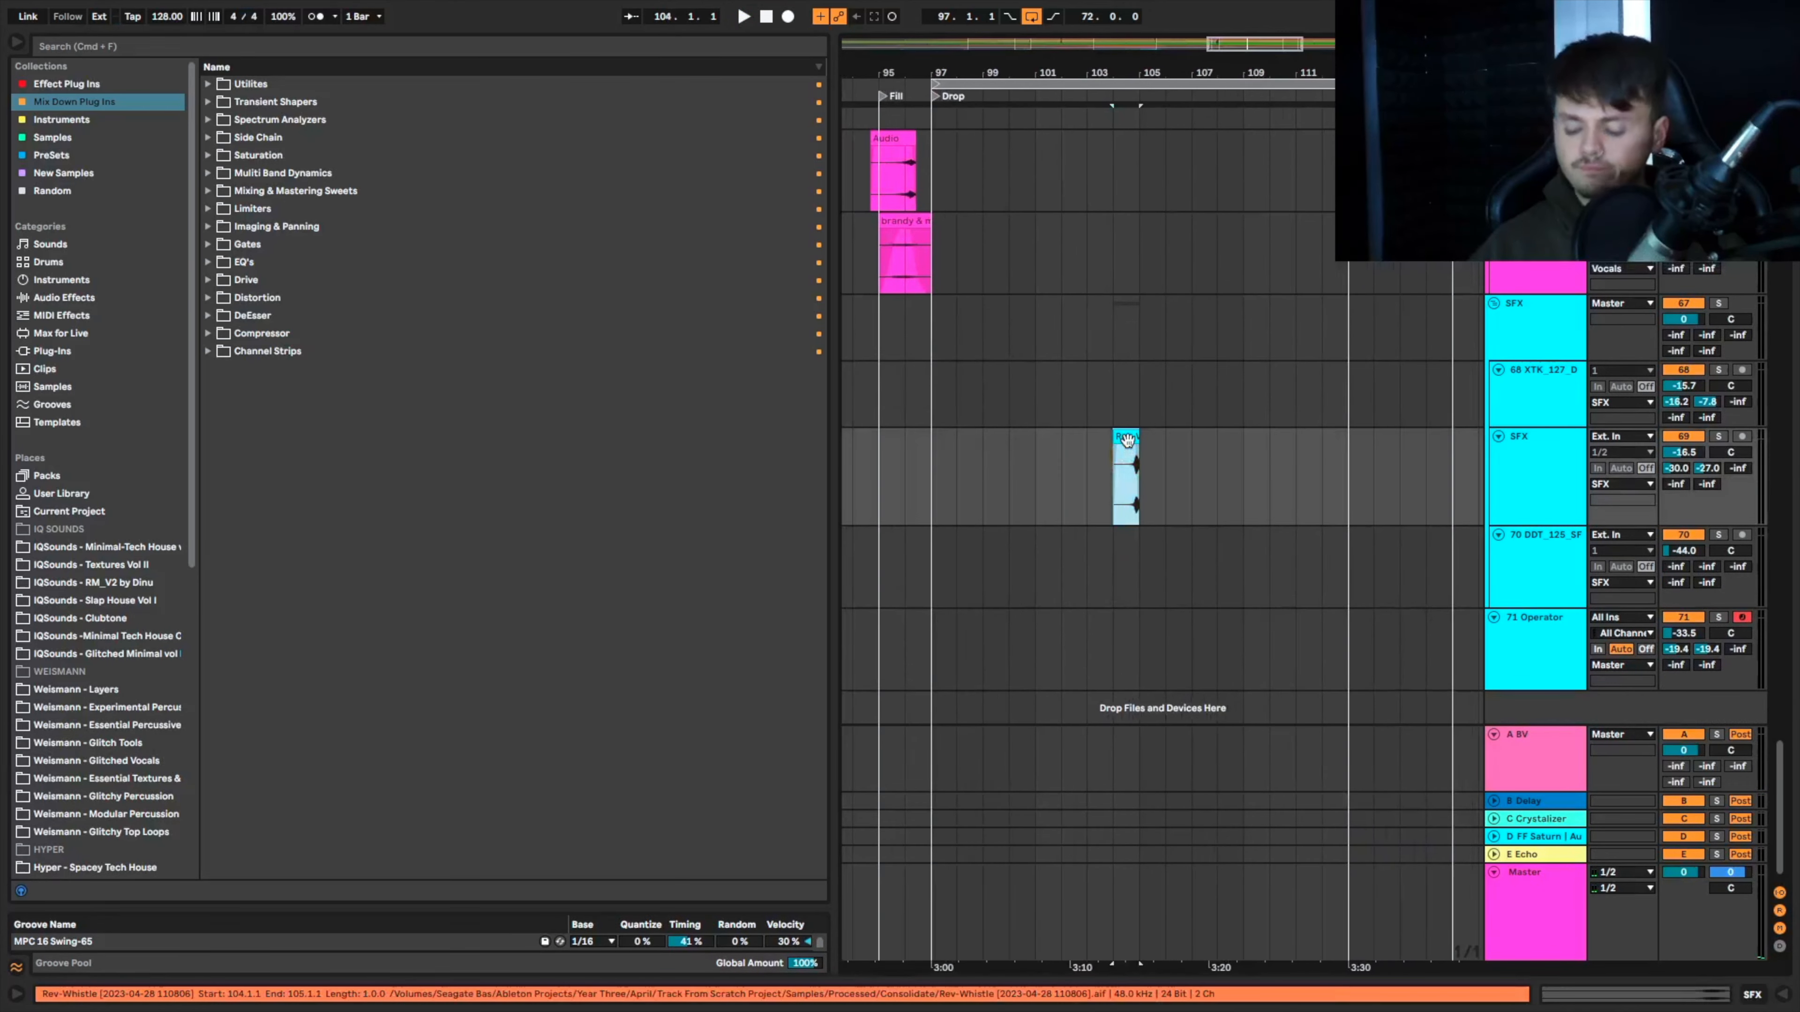
pyautogui.hscroll(-15, 1128, 440)
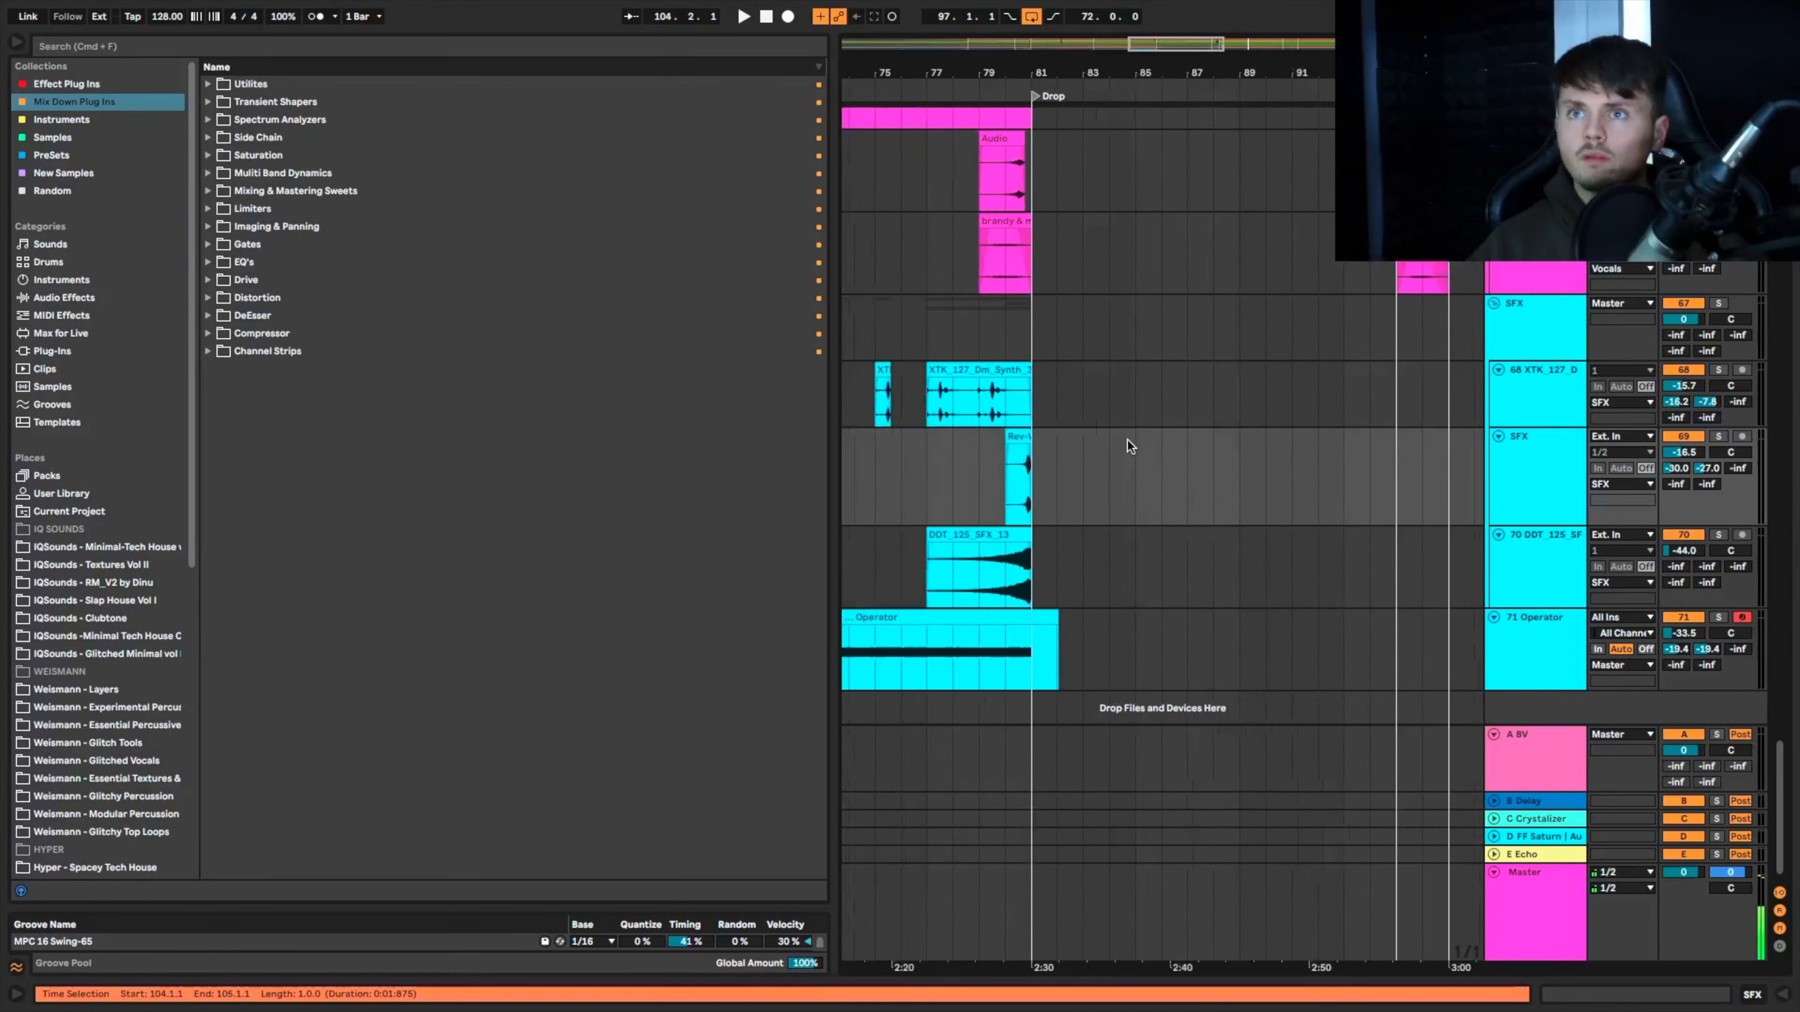
# Step: Copy the XTK_127_Dm_Synth_3 clip at 73.1.1, paste it on the same track at 104.1.1 and play it
pyautogui.click(962, 372)
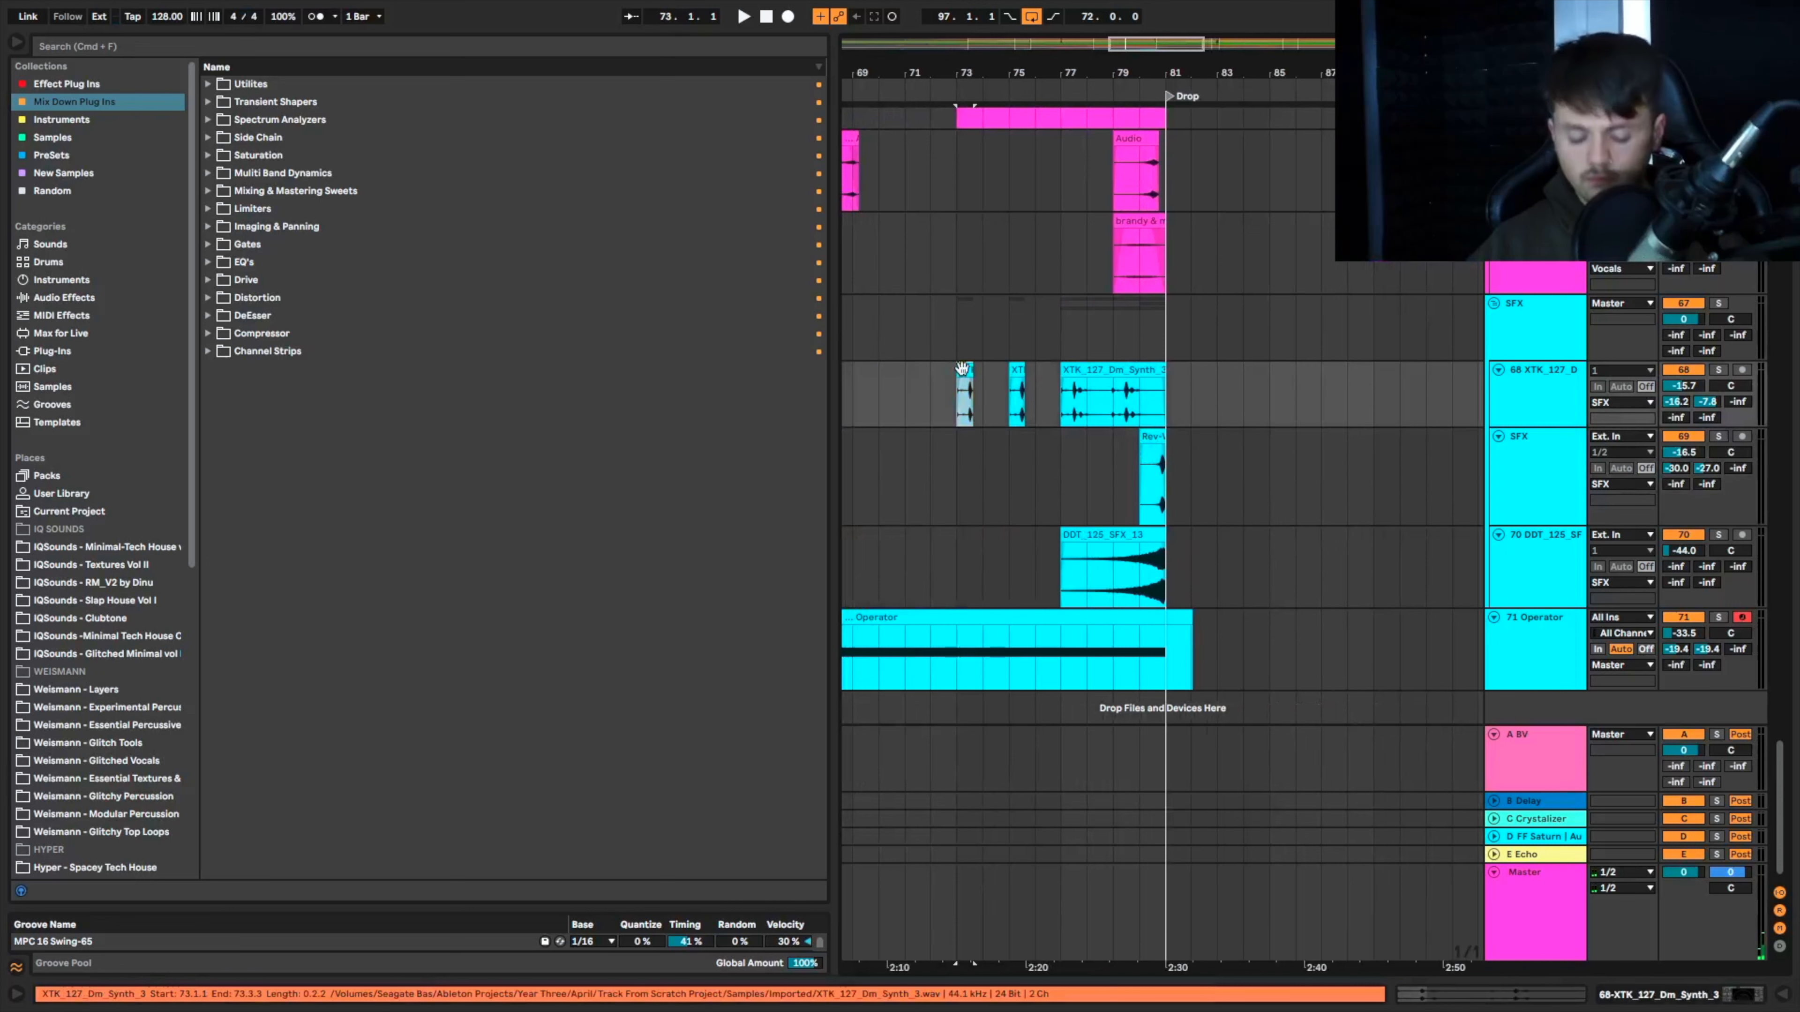
pyautogui.hscroll(9, 1190, 396)
pyautogui.hscroll(5, 1194, 397)
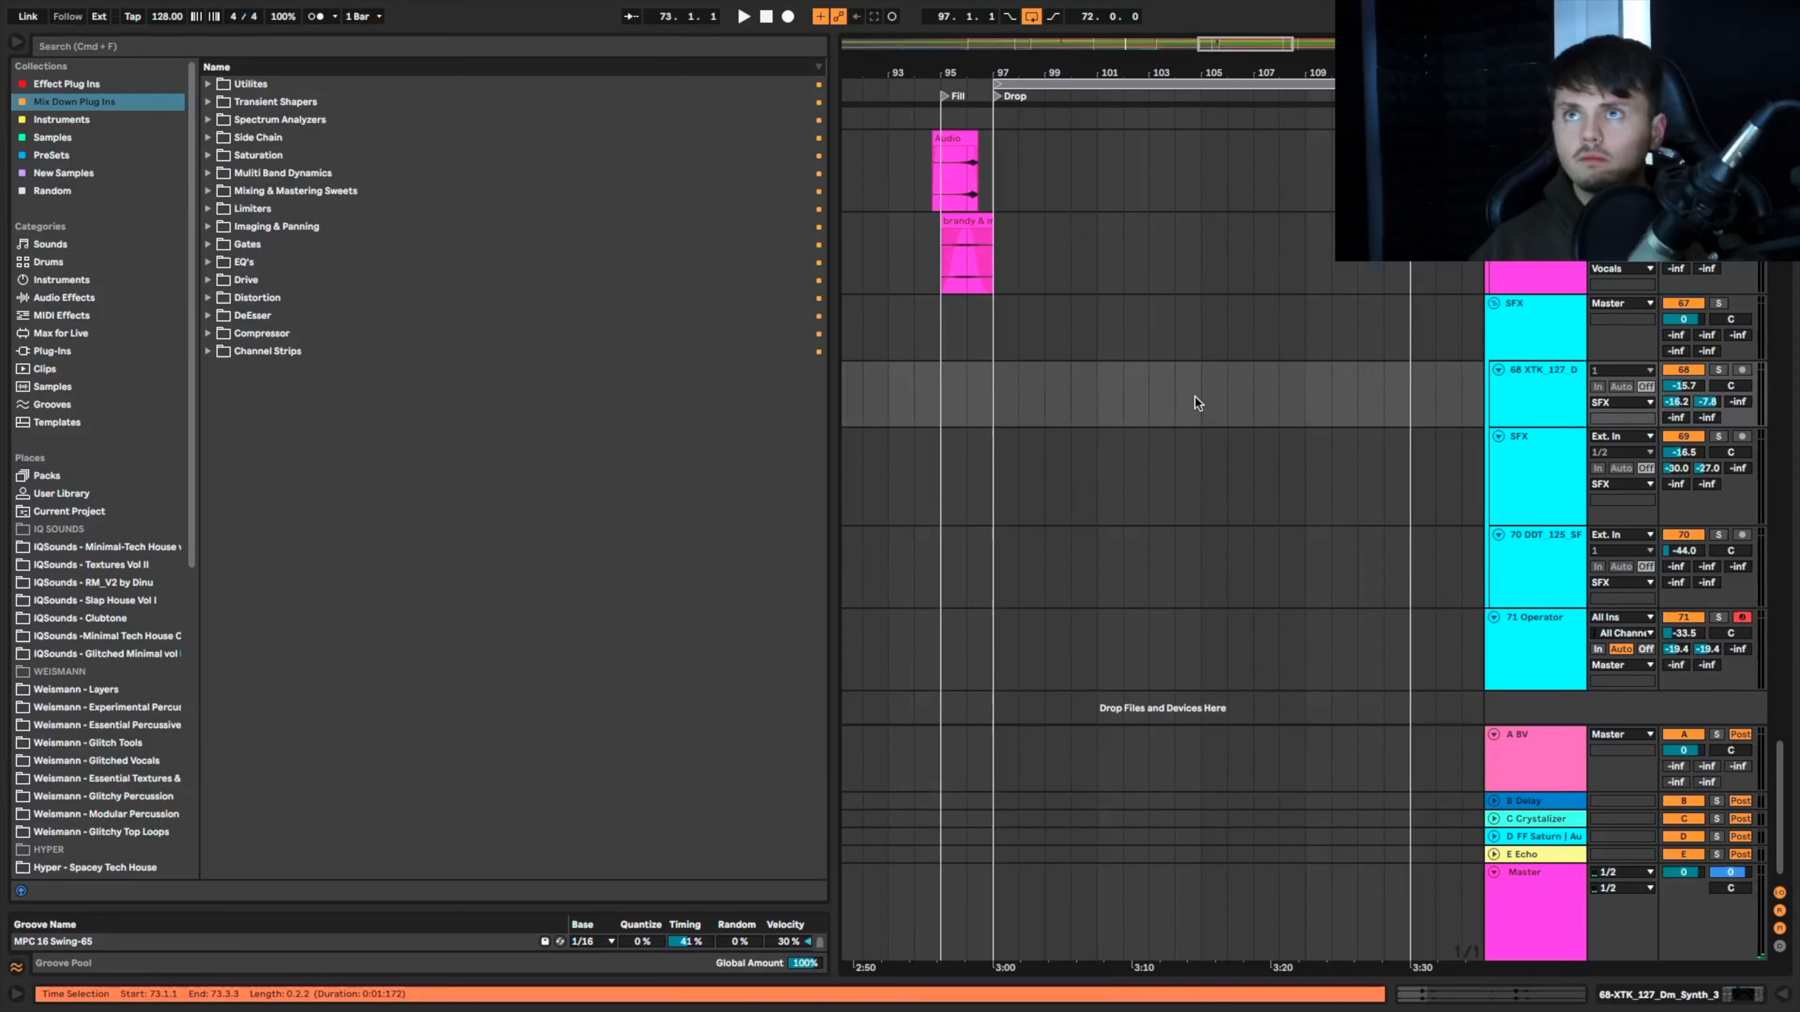
pyautogui.click(1152, 405)
pyautogui.hotkey('ctrl', 'v')
pyautogui.press('space')
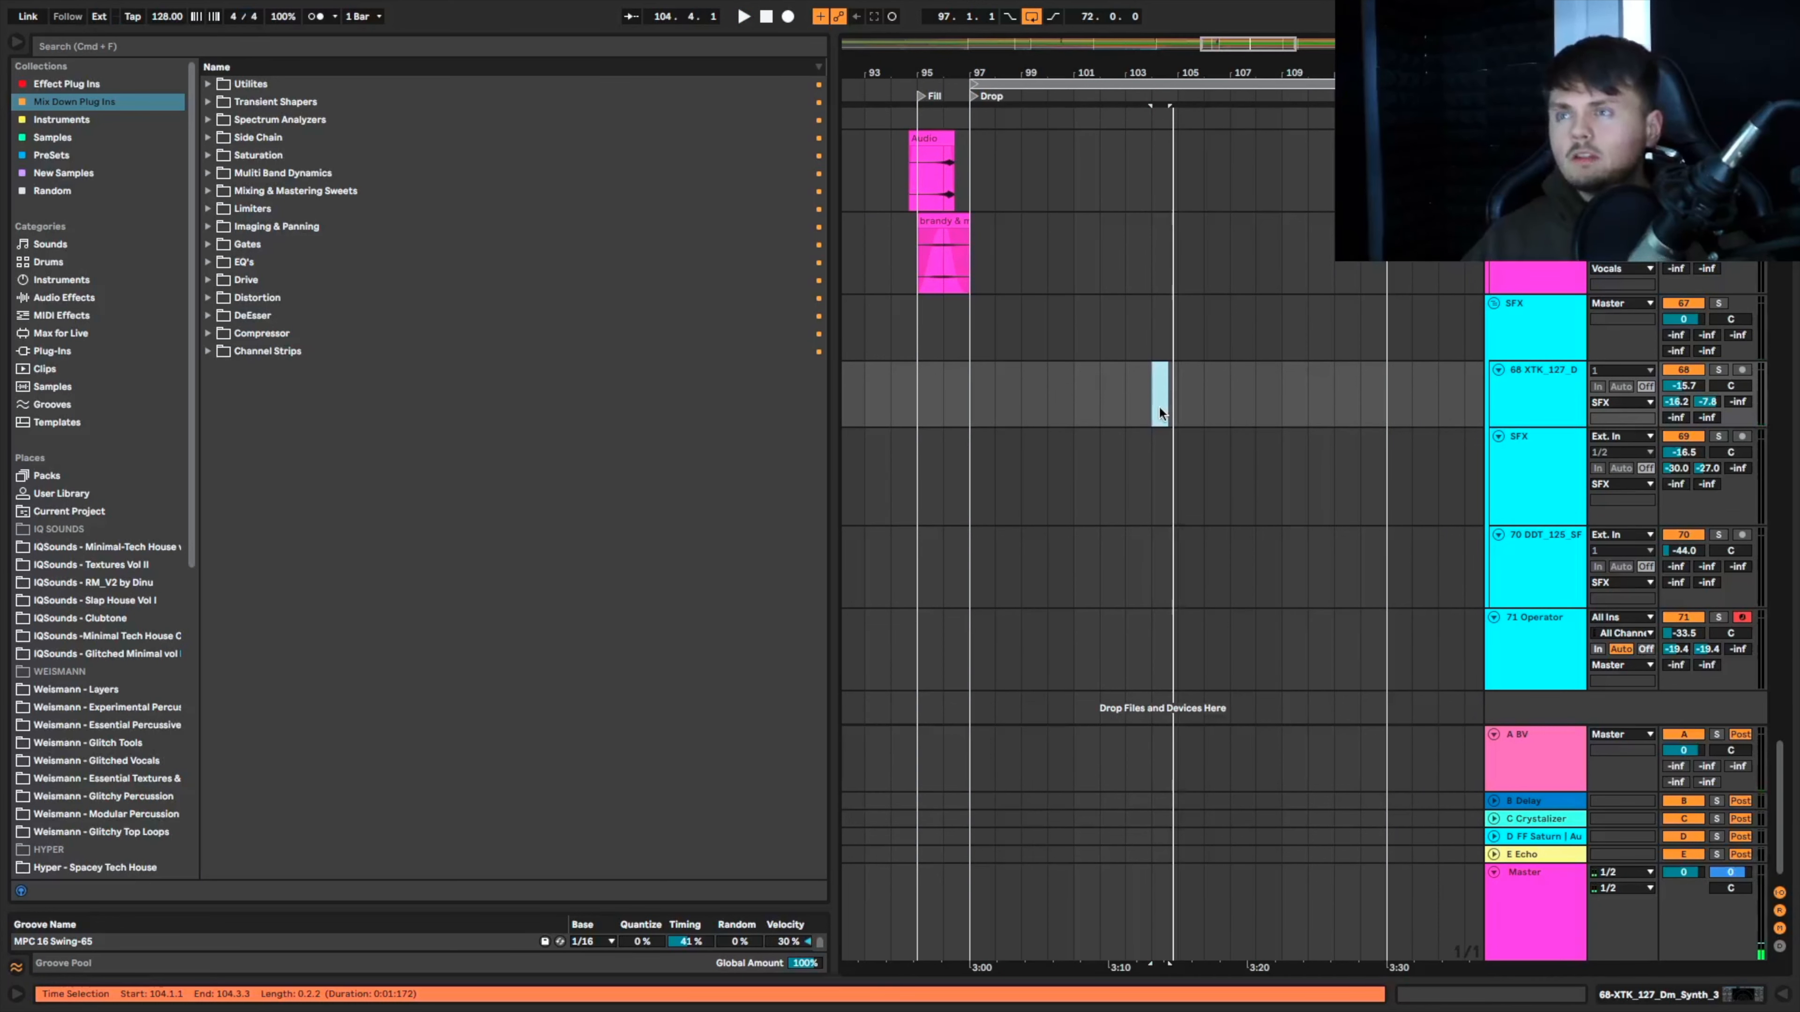
# Step: Remove the pasted XTK_127_Dm_Synth_3 clip at 104.1.1 and play the arrangement from that point
pyautogui.scroll(3, 1160, 411)
pyautogui.click(1150, 416)
pyautogui.press('space')
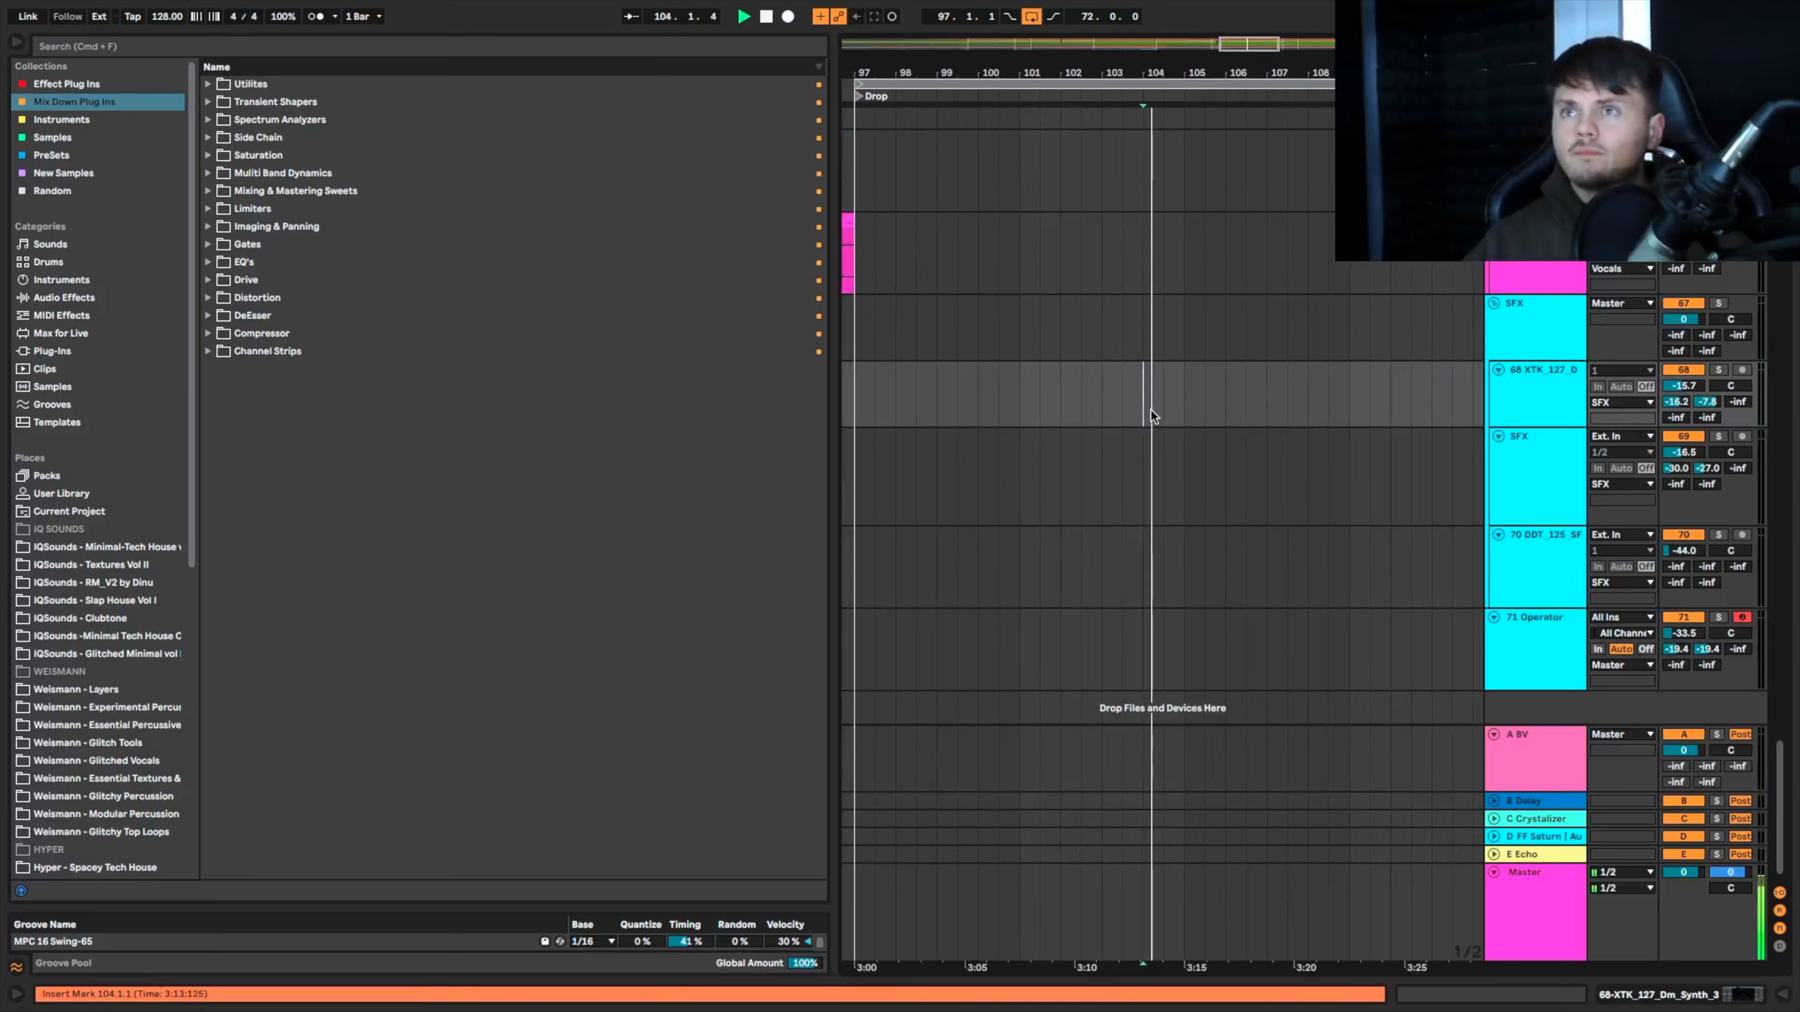
pyautogui.scroll(10, 1150, 411)
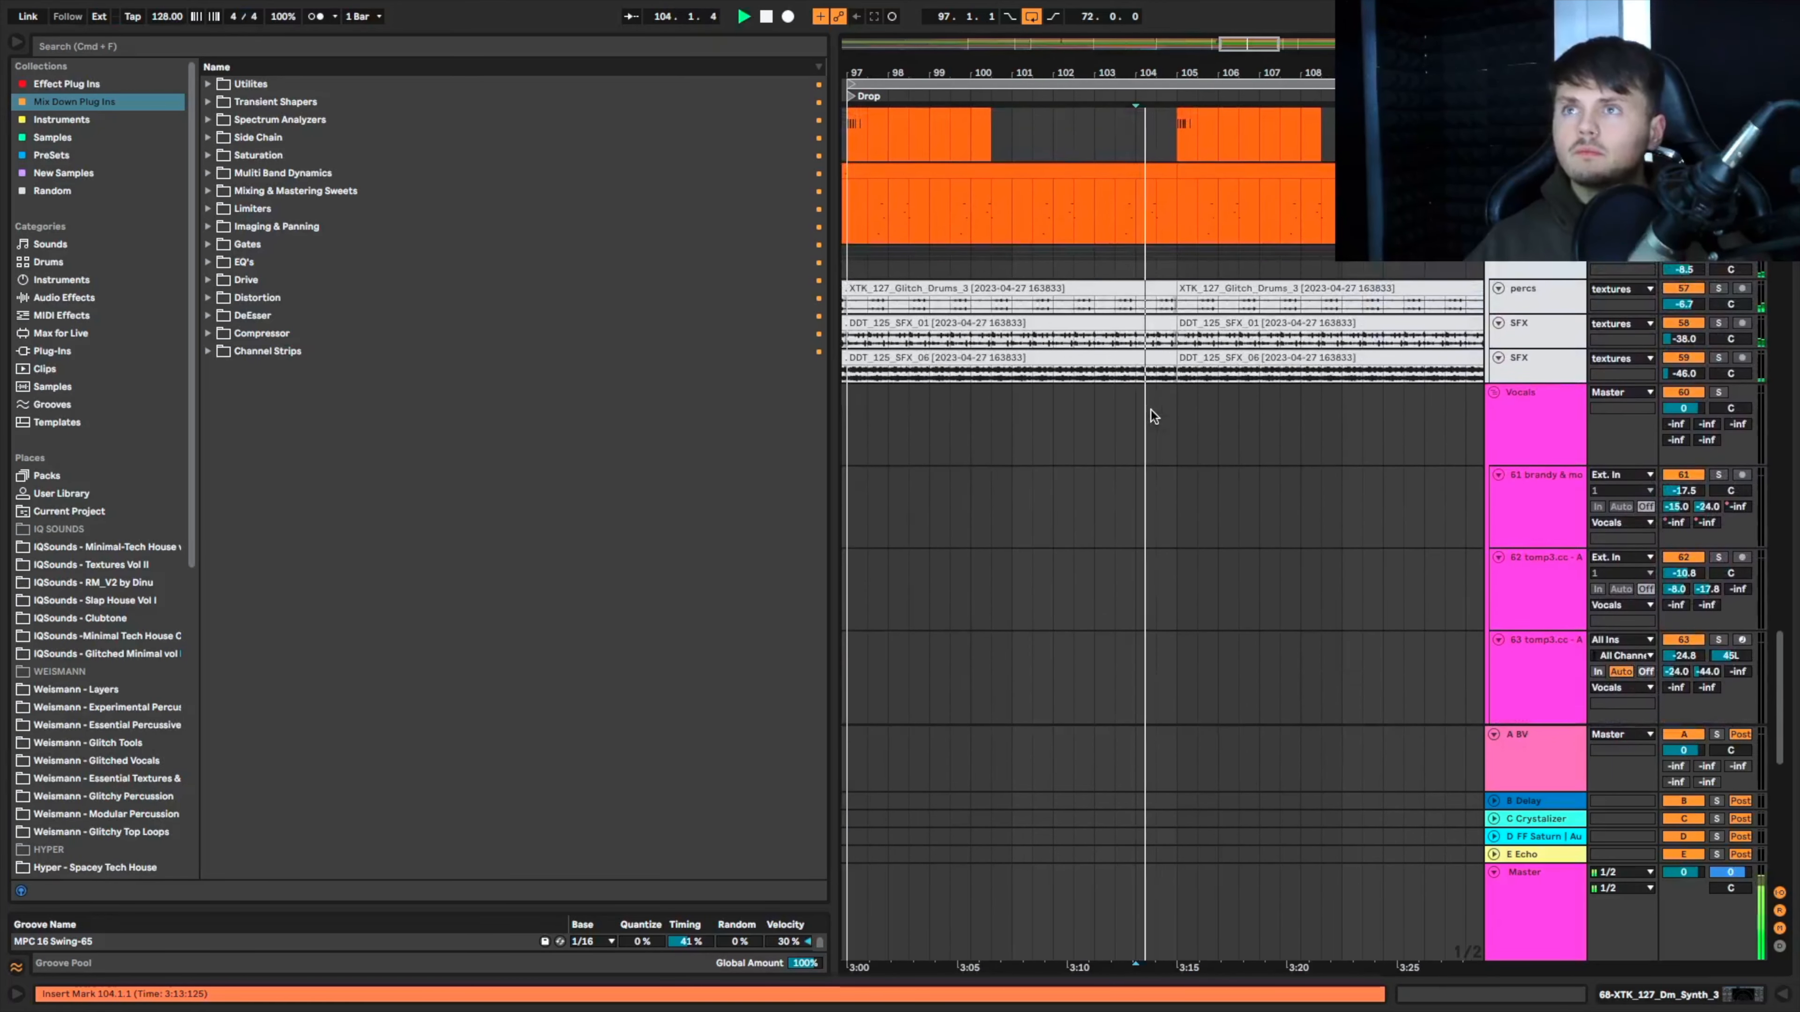
pyautogui.scroll(5, 1152, 411)
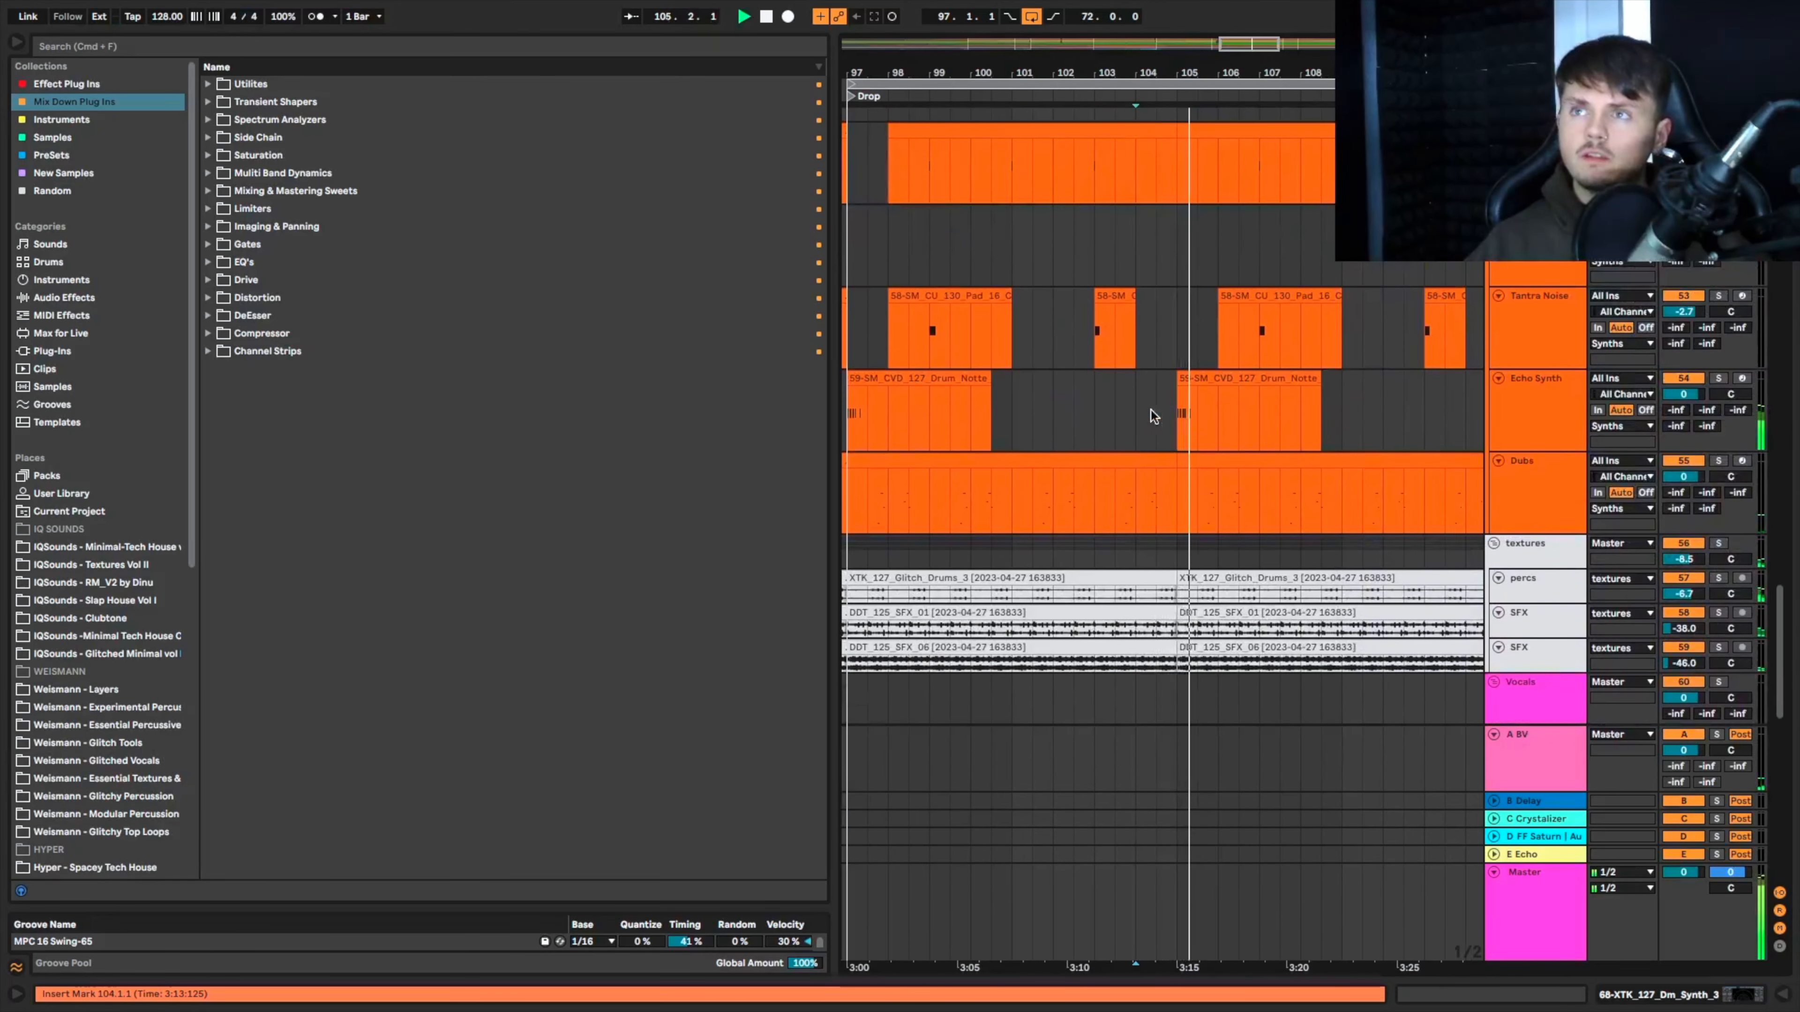
# Step: Copy the Acid clip at 45.1.1 and paste it on the same track at 105.1.1
pyautogui.scroll(3, 1150, 410)
pyautogui.scroll(1, 1148, 412)
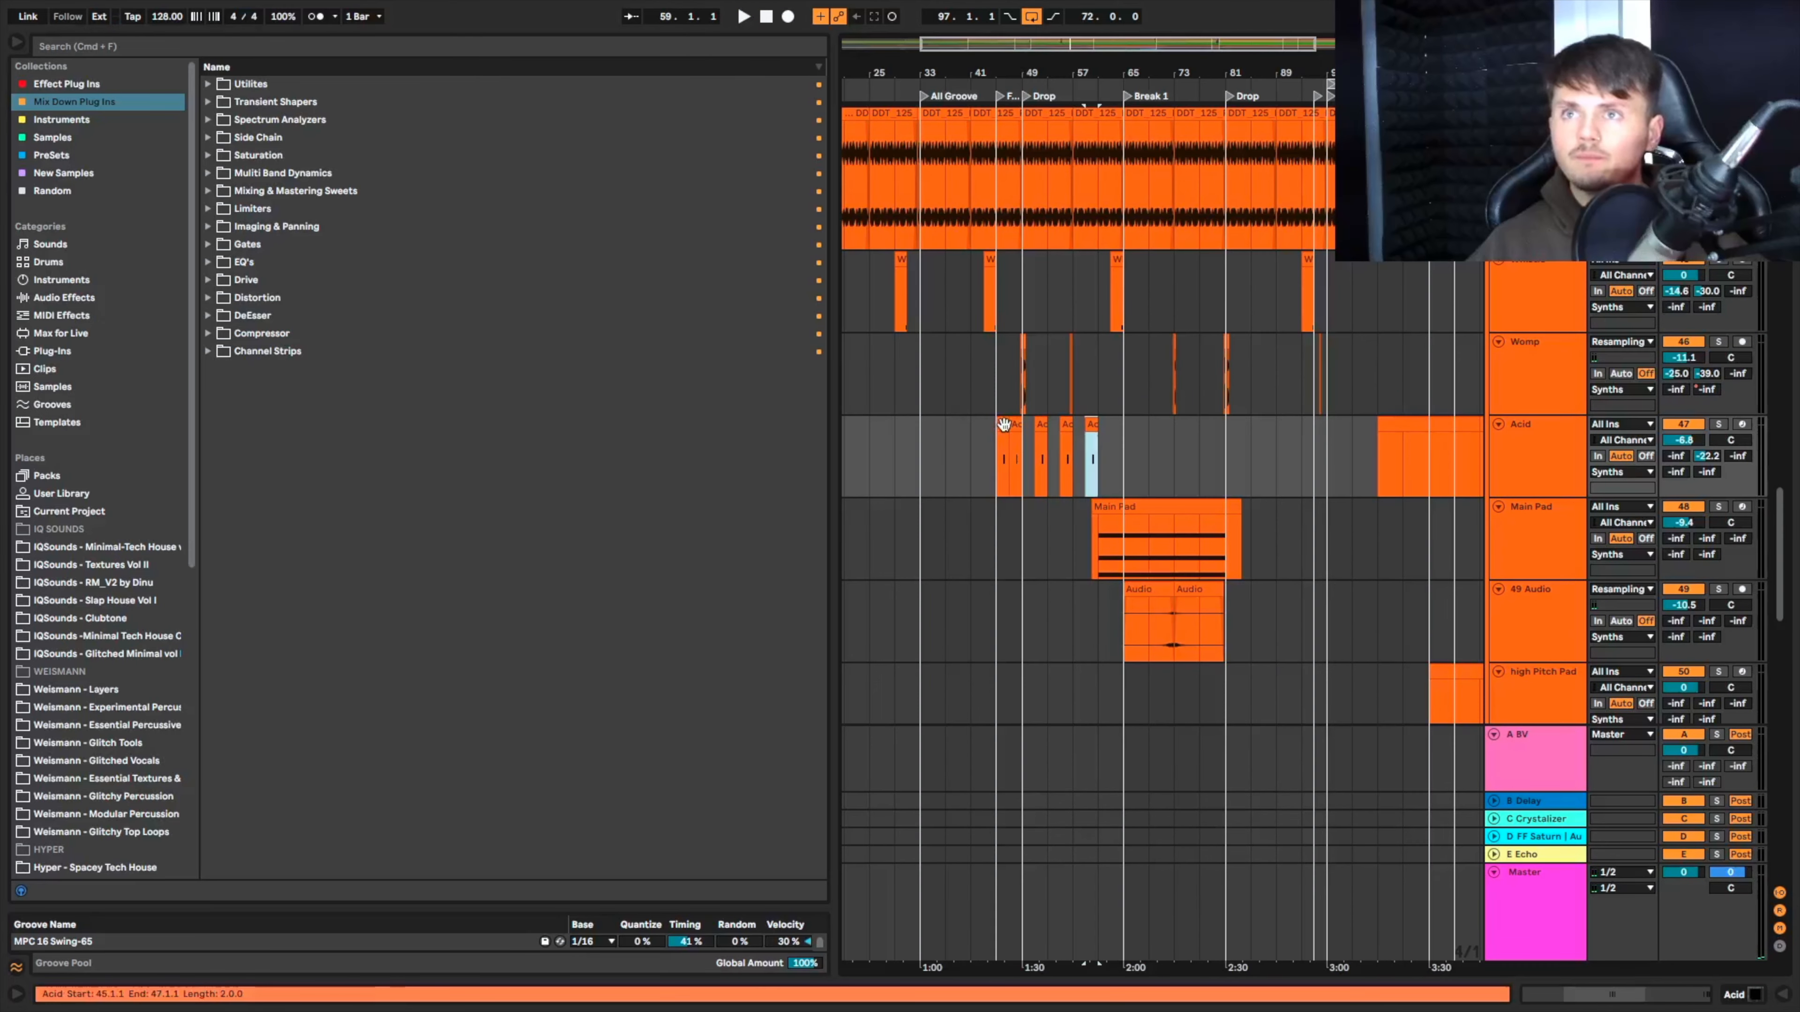
pyautogui.click(1003, 424)
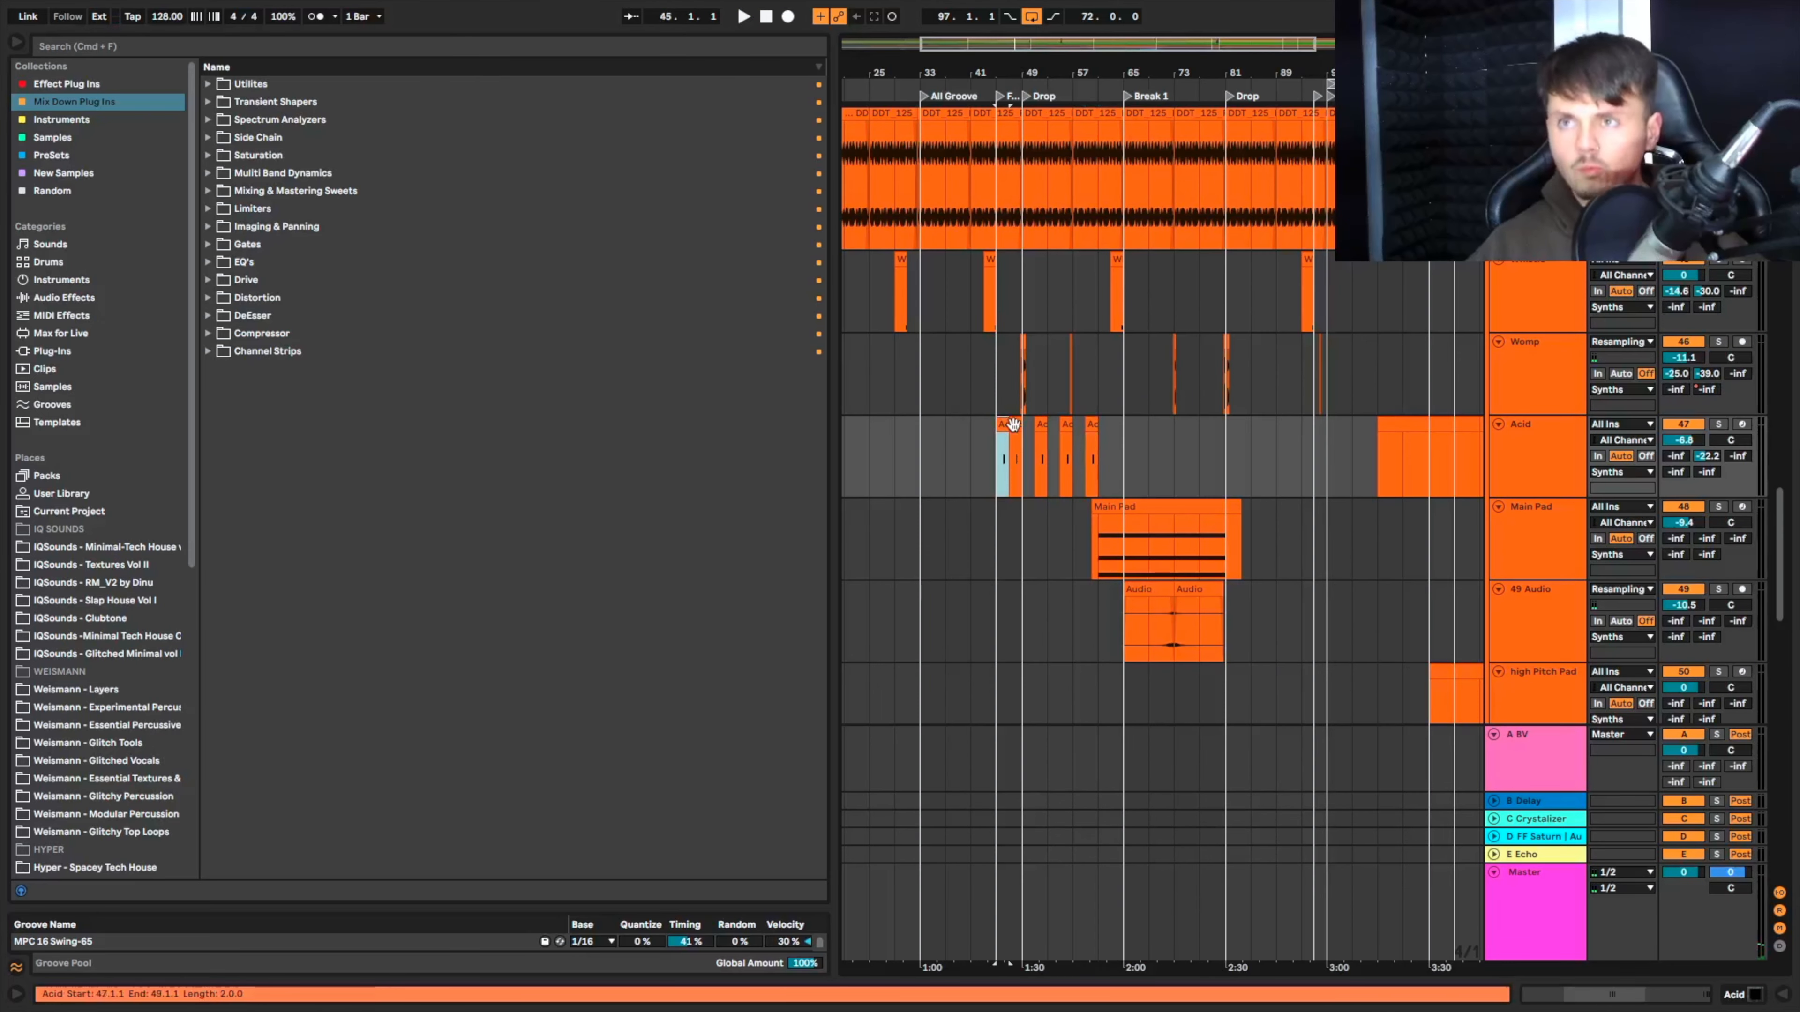
pyautogui.hscroll(5, 1013, 424)
pyautogui.click(1225, 425)
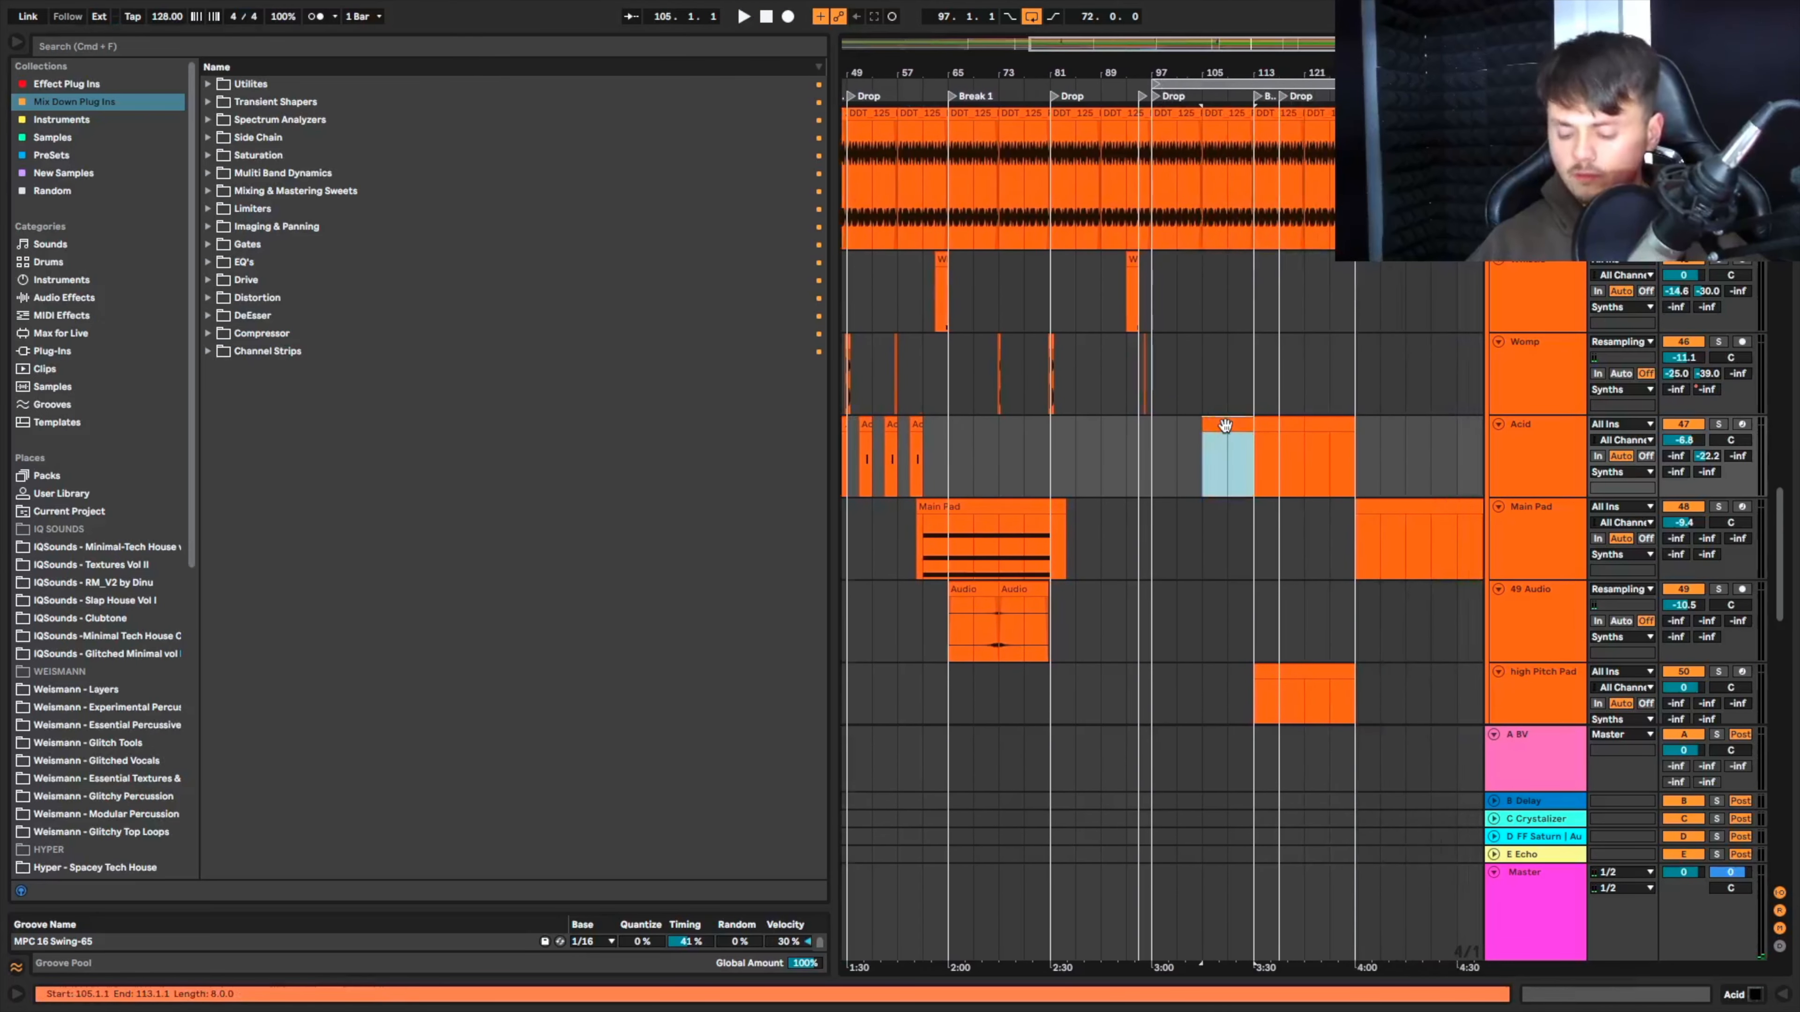
pyautogui.scroll(5, 1205, 426)
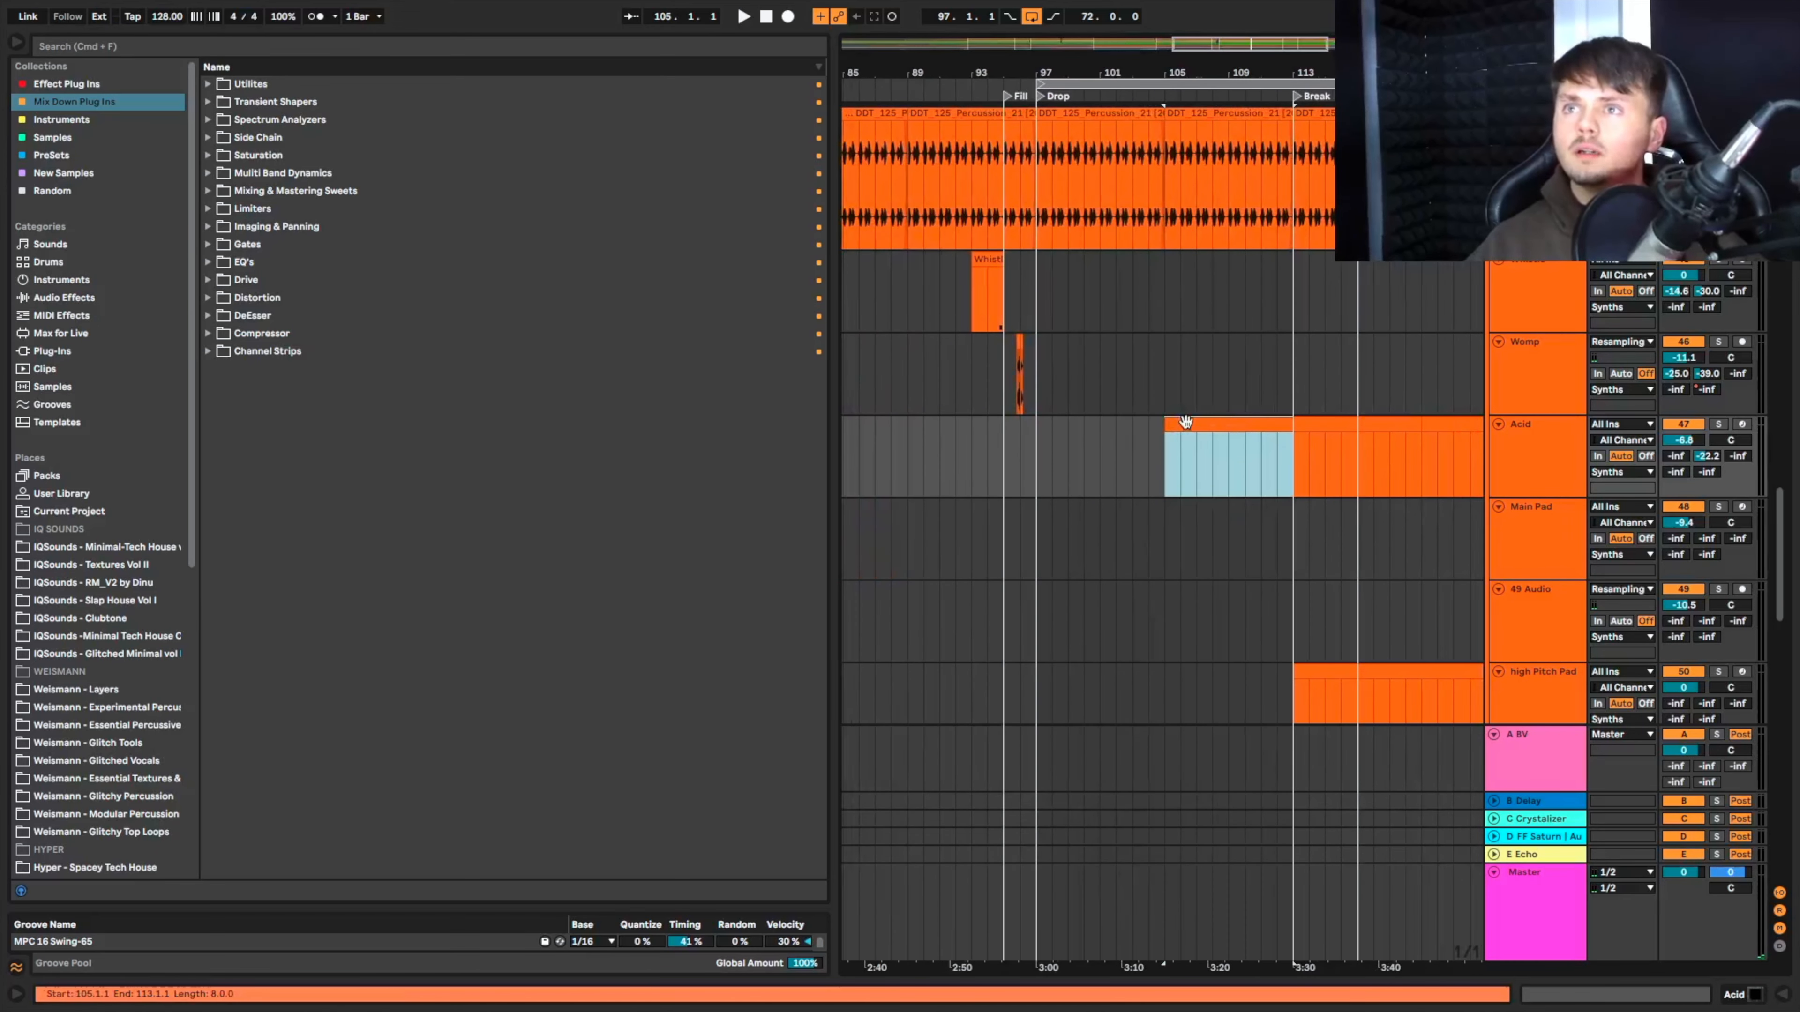
pyautogui.press('super+v')
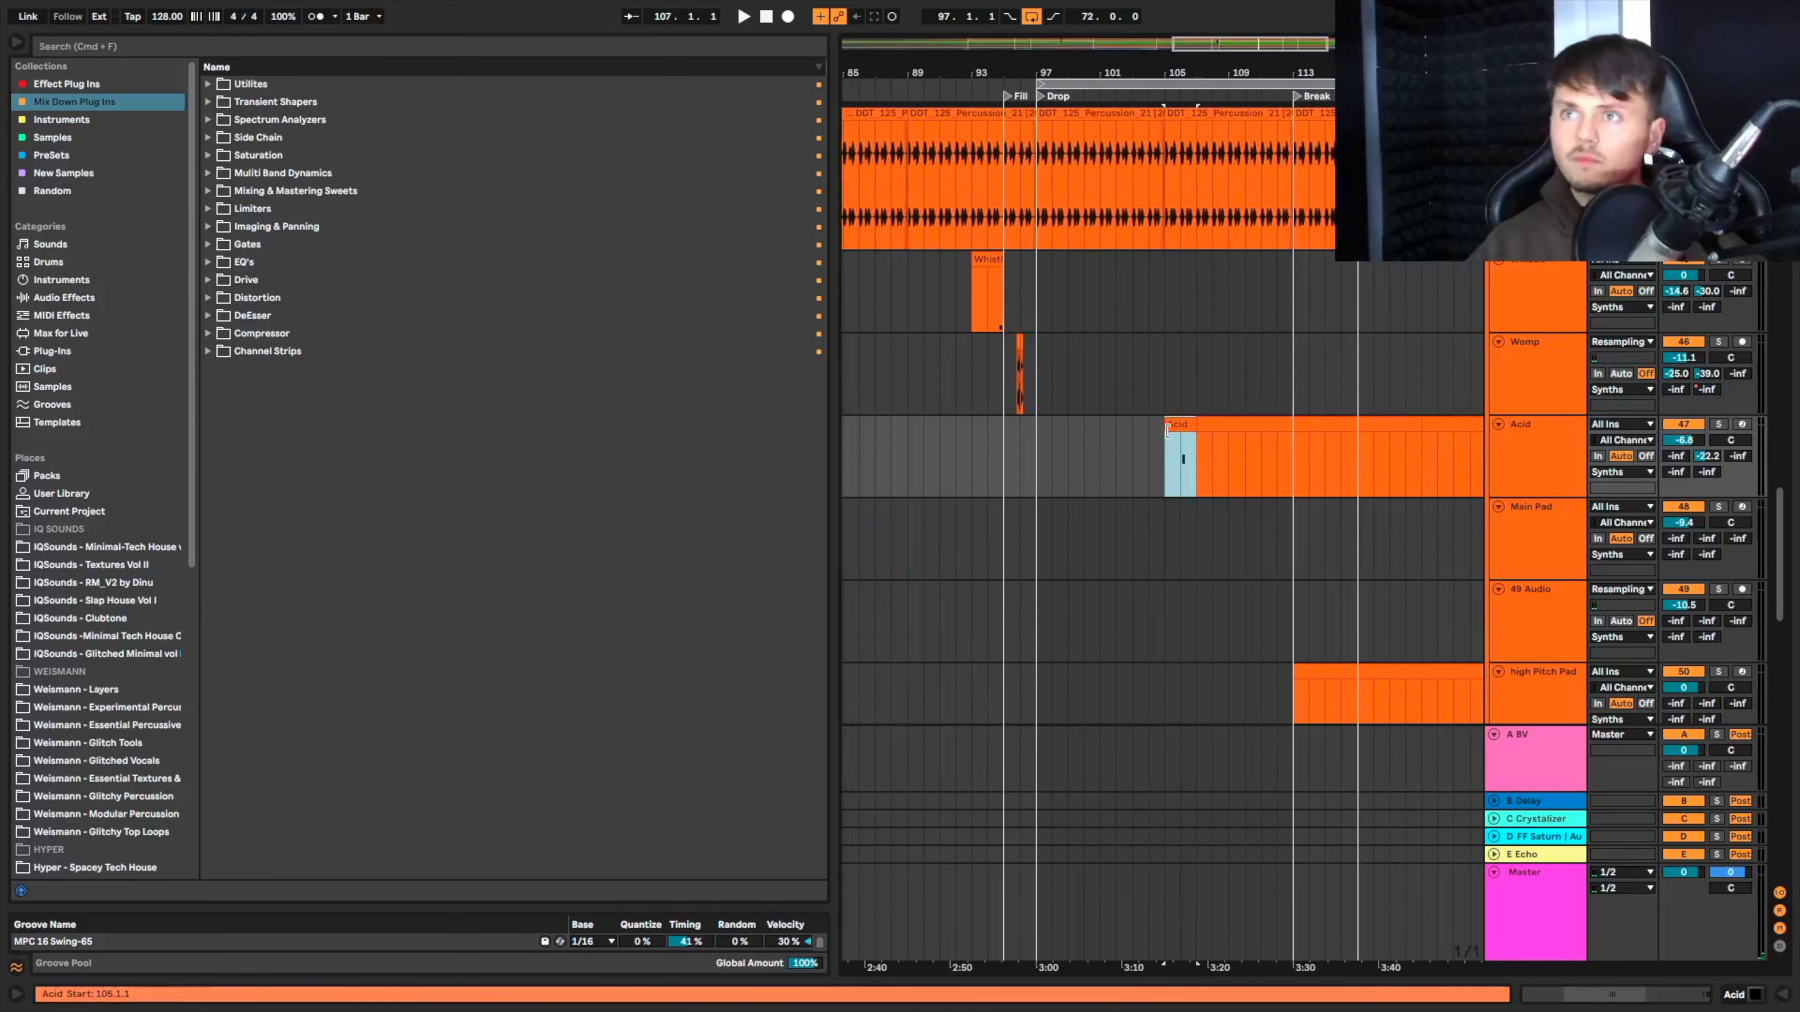
# Step: Duplicate the pasted Acid clip through to 113.1.1 and clear the Acid track from 113.1.1 to 115.1.1
pyautogui.press('super+d')
pyautogui.press('super+d')
pyautogui.press('super+d')
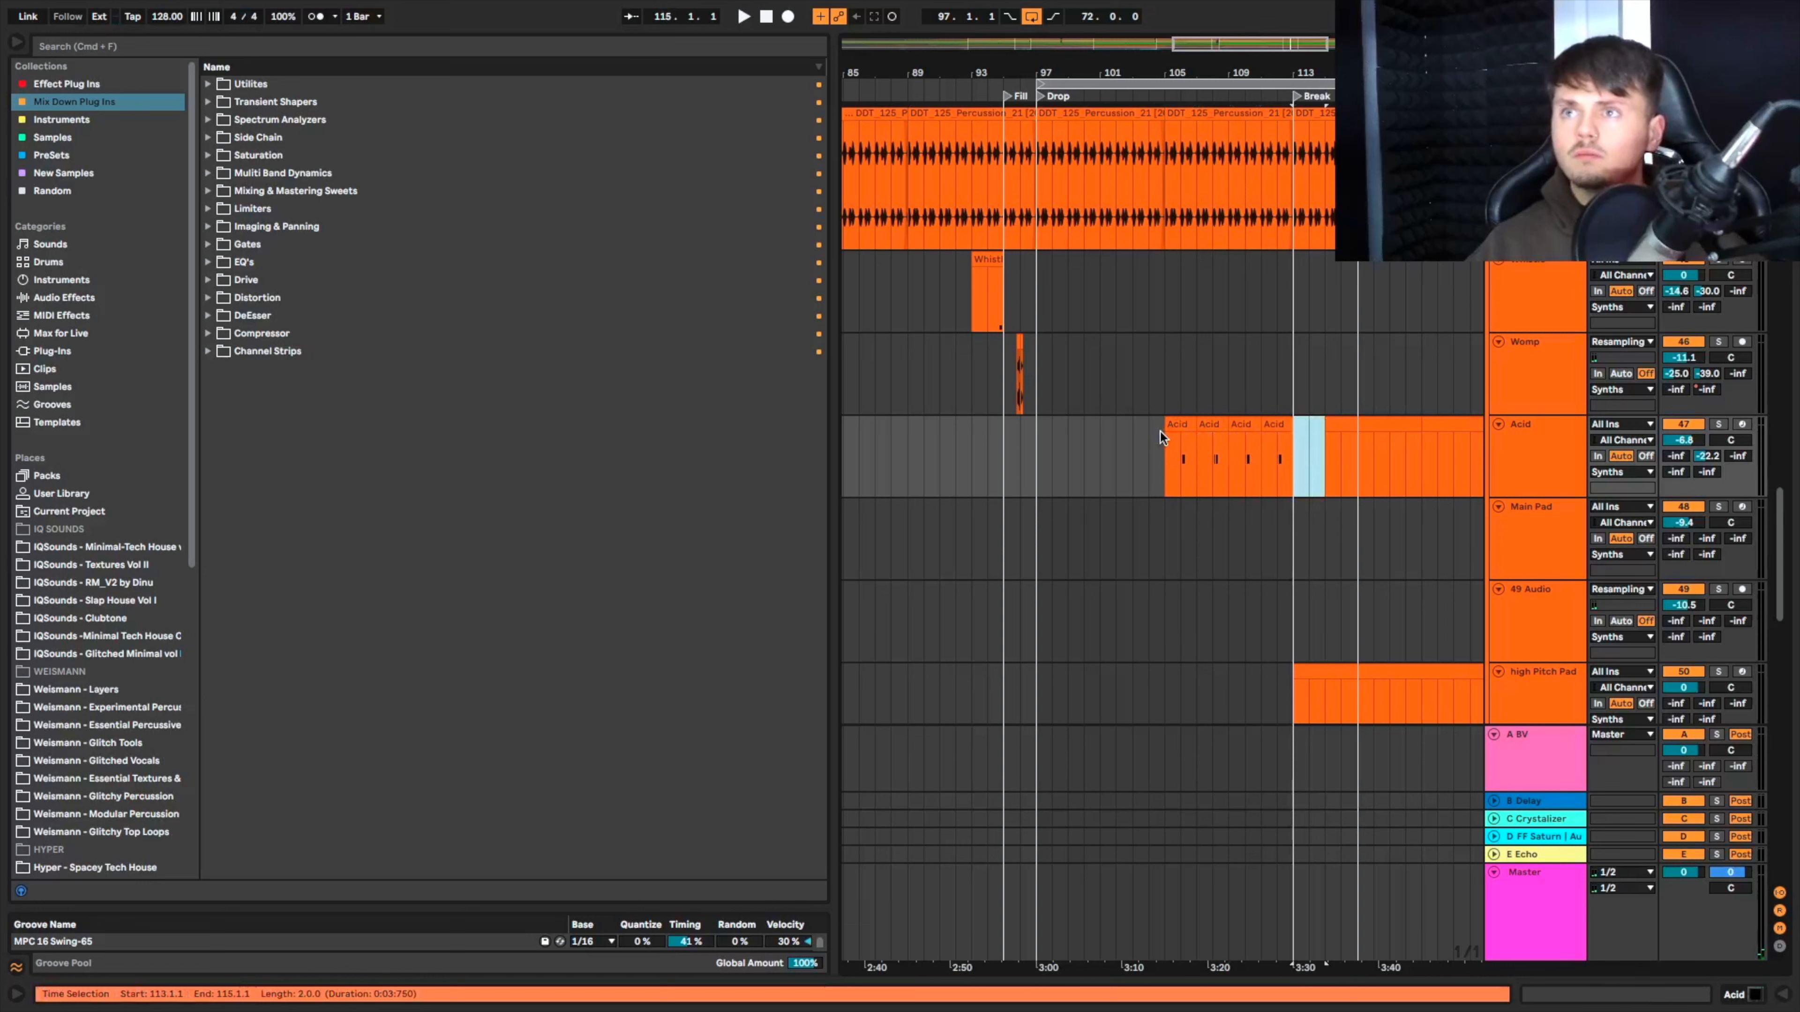
pyautogui.press('Delete')
# Step: Play the arrangement from 103.1.1 to audition the new Acid clips
pyautogui.click(1134, 456)
pyautogui.press('space')
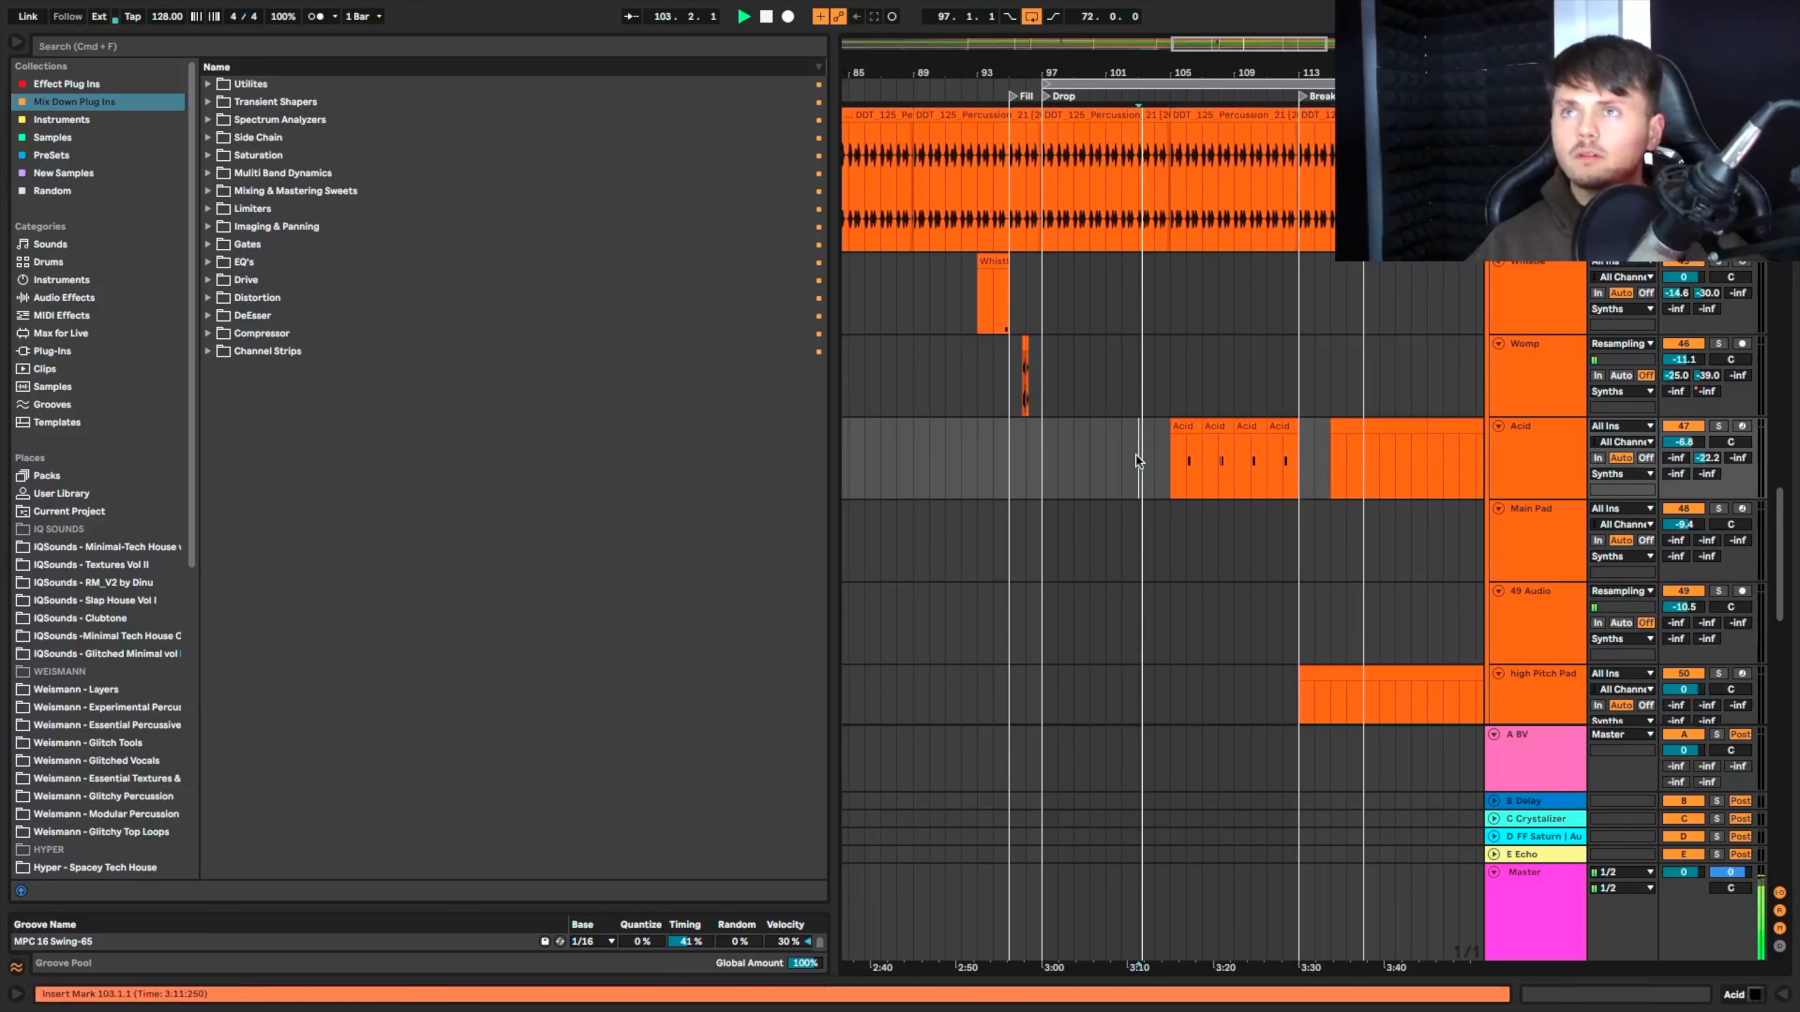
pyautogui.scroll(3, 1100, 458)
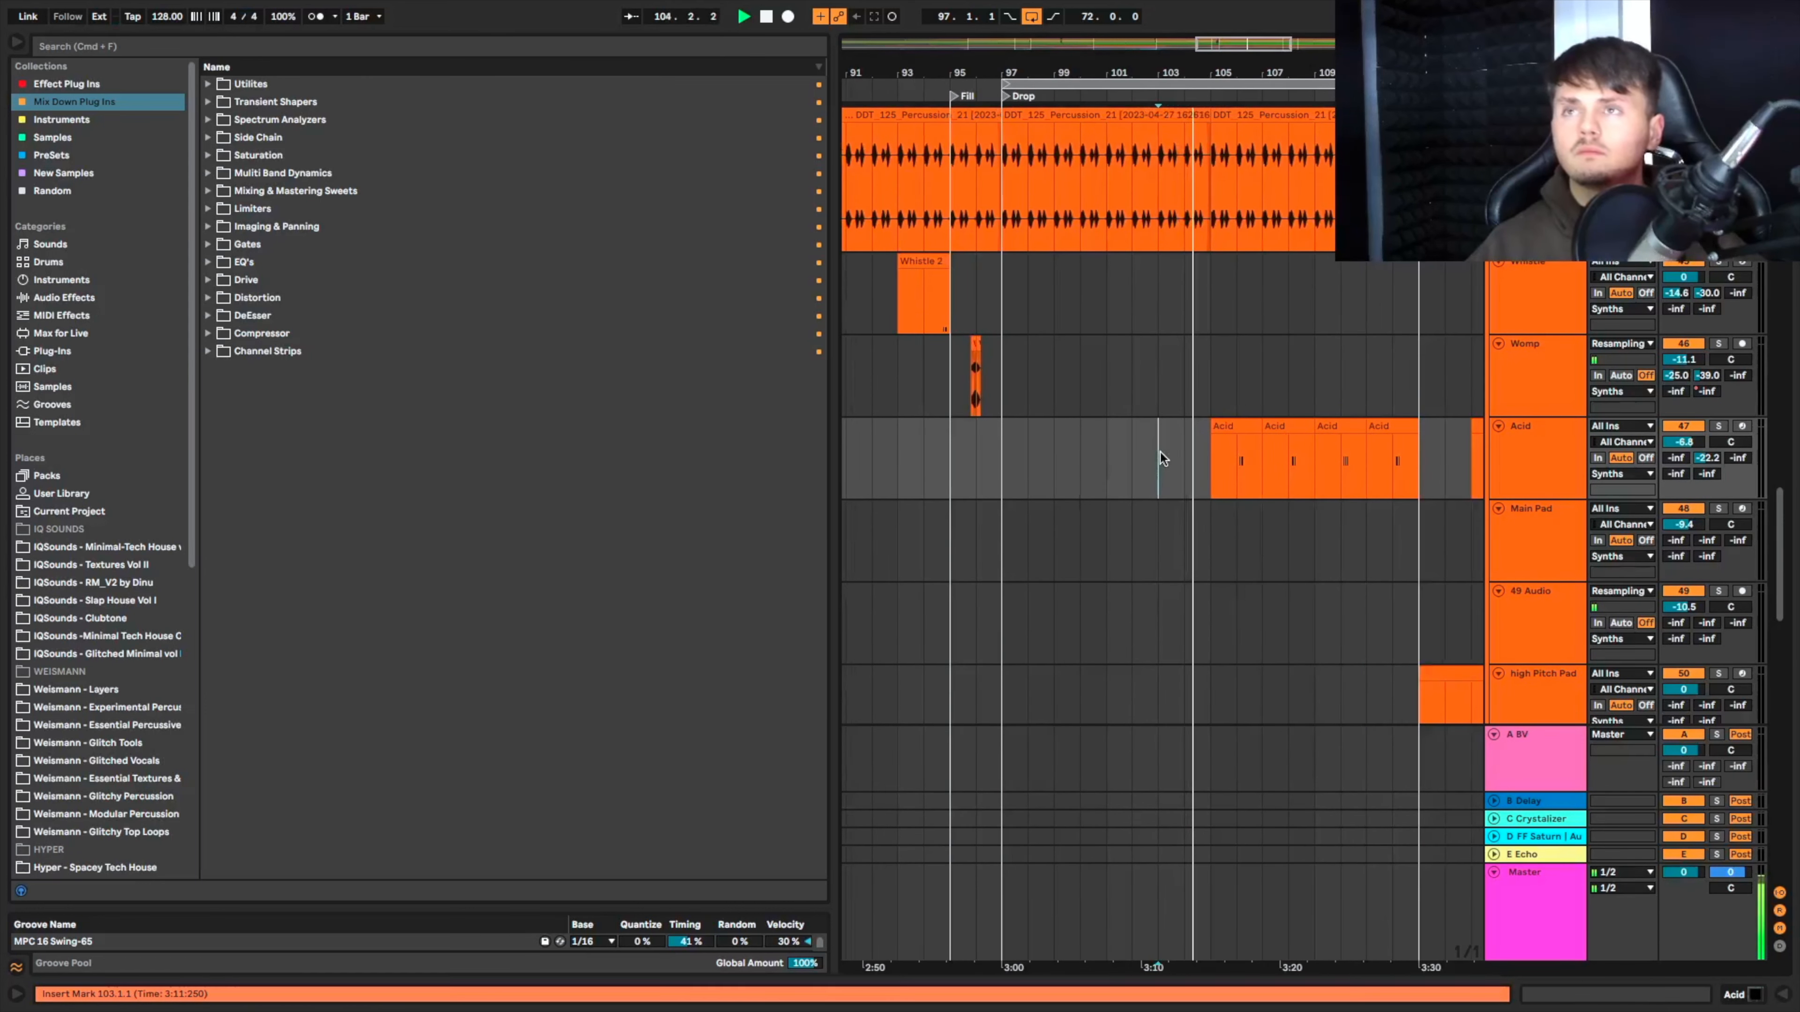
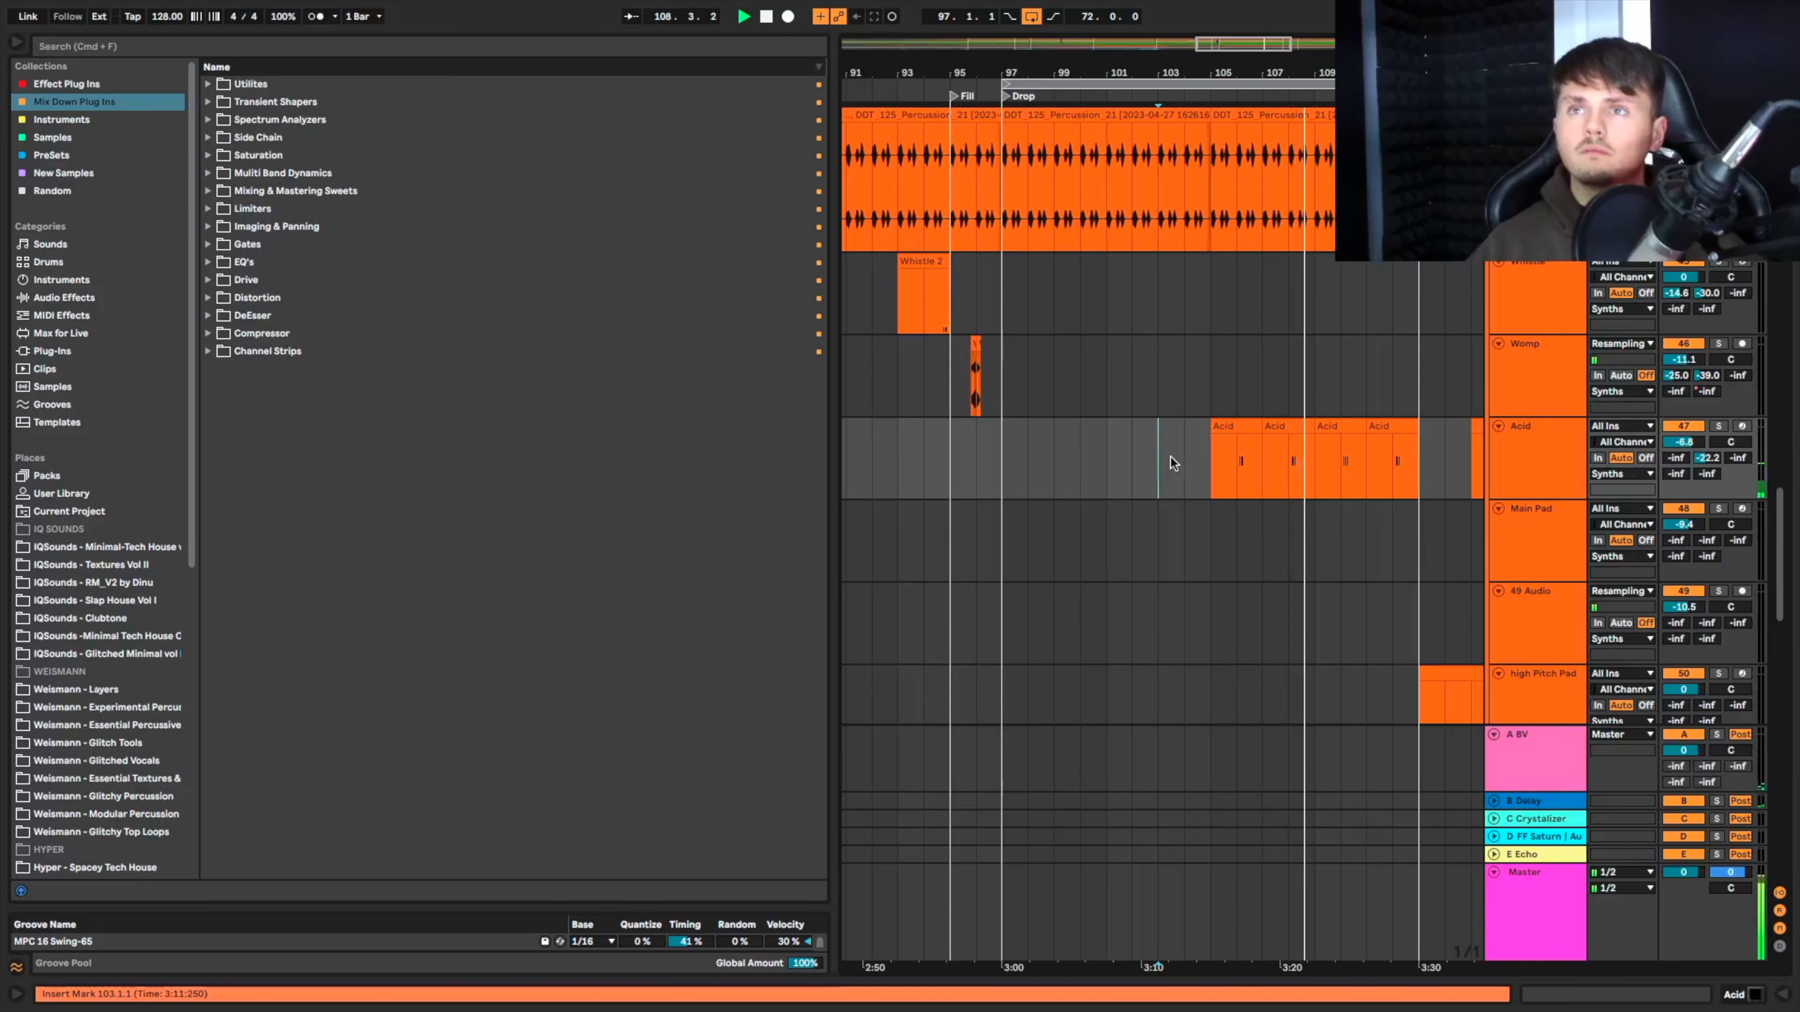
# Step: Copy the Womp clips from 95.4.1 to 96.2.1, paste them on the same track at 104.4.1 and play them
pyautogui.scroll(5, 966, 372)
pyautogui.scroll(-2, 970, 369)
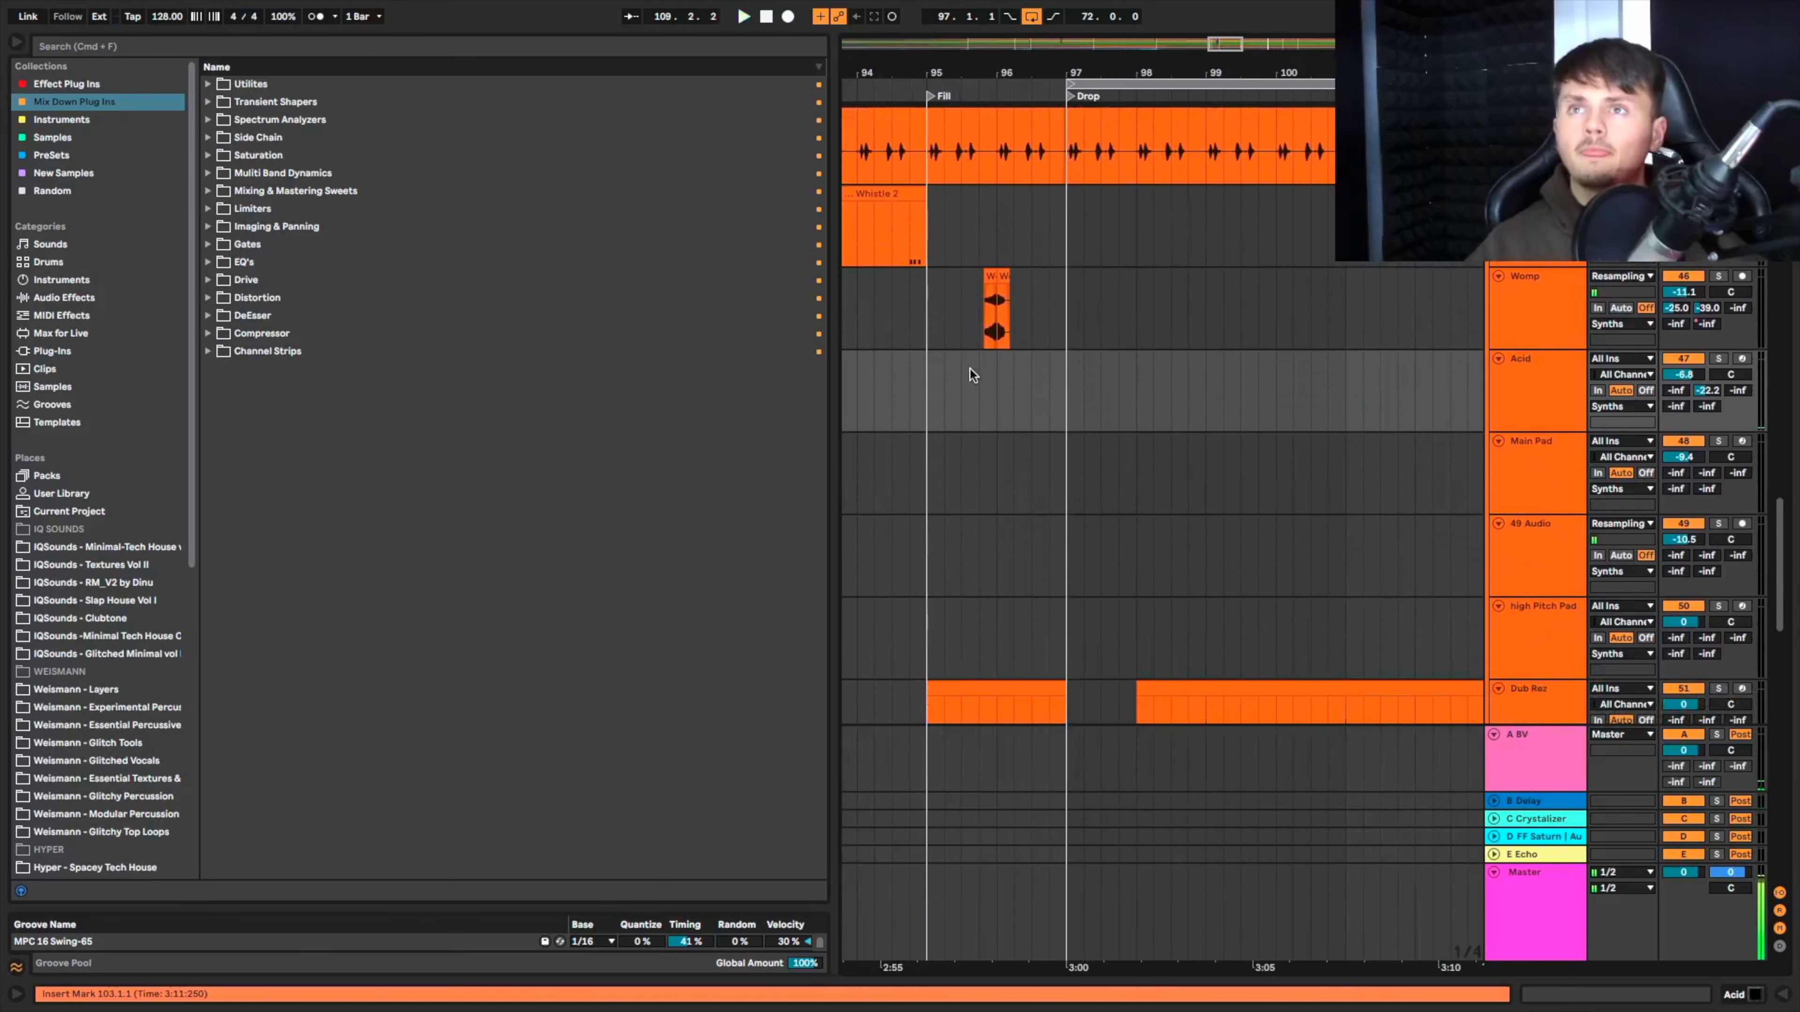
pyautogui.click(983, 301)
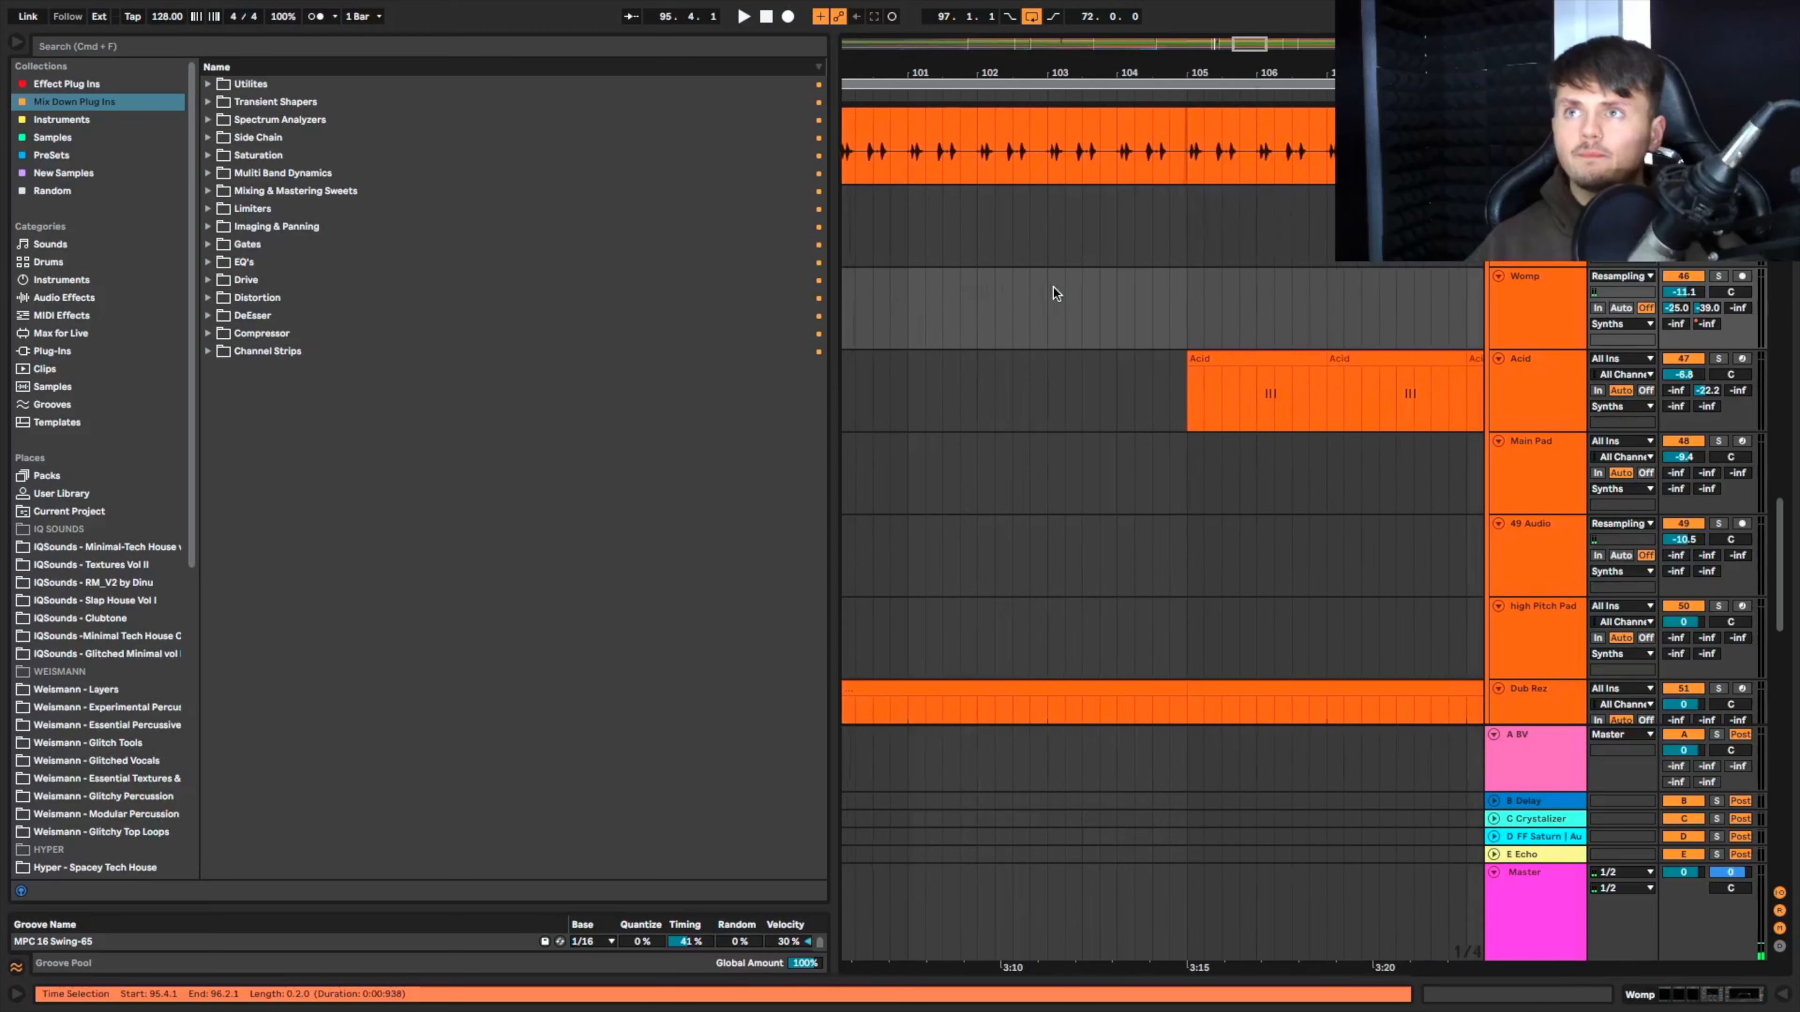
pyautogui.click(1171, 326)
pyautogui.press('super+v')
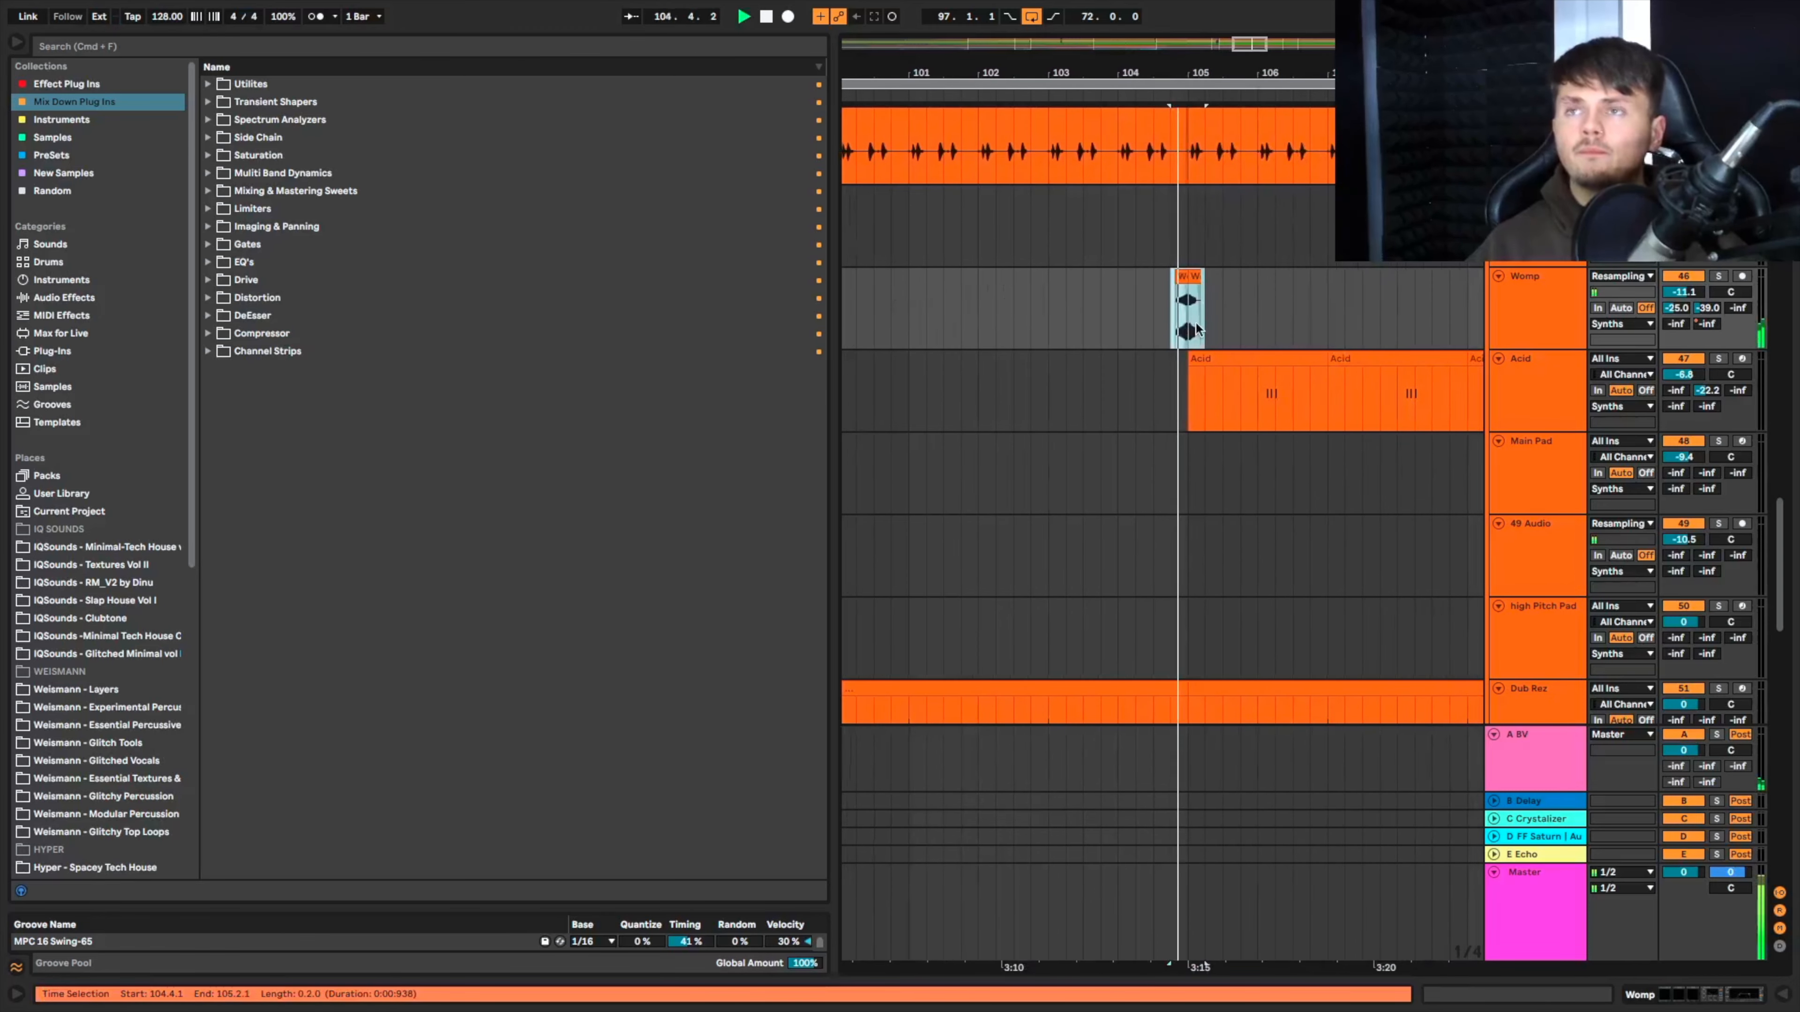
pyautogui.scroll(1, 1198, 330)
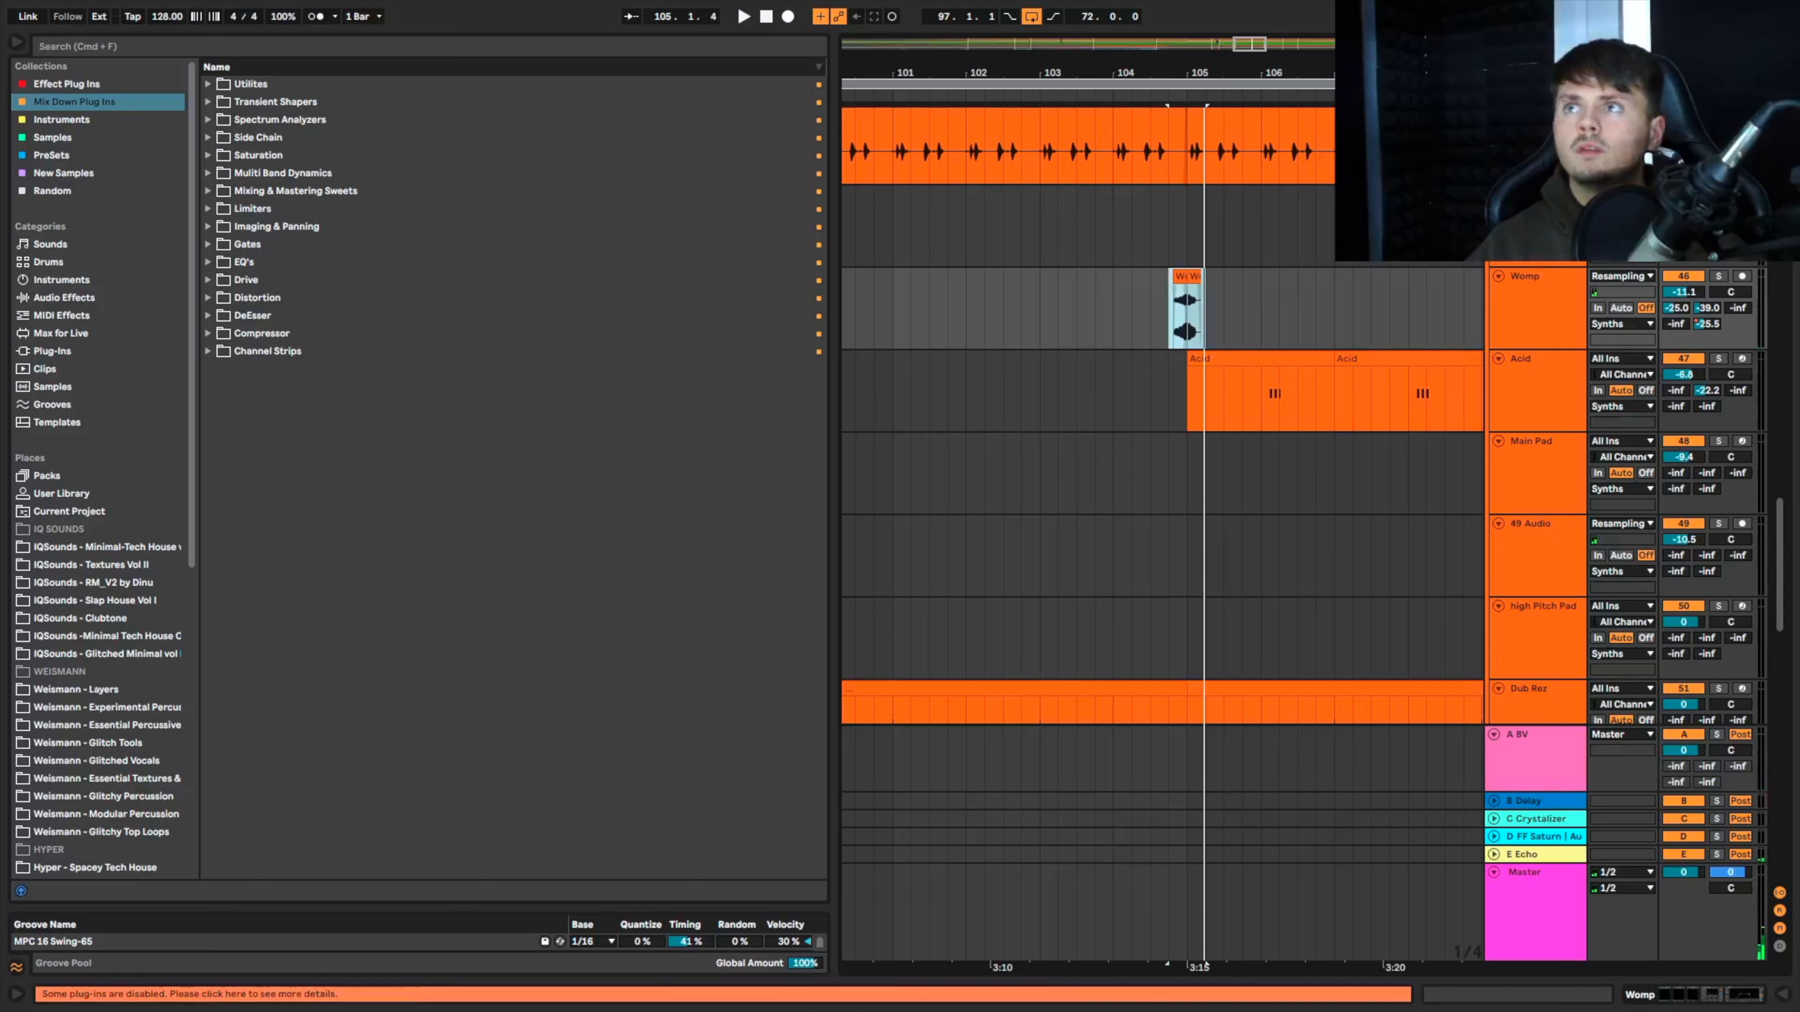
# Step: Show the track automation and play the arrangement from 103.3.1
pyautogui.press('a')
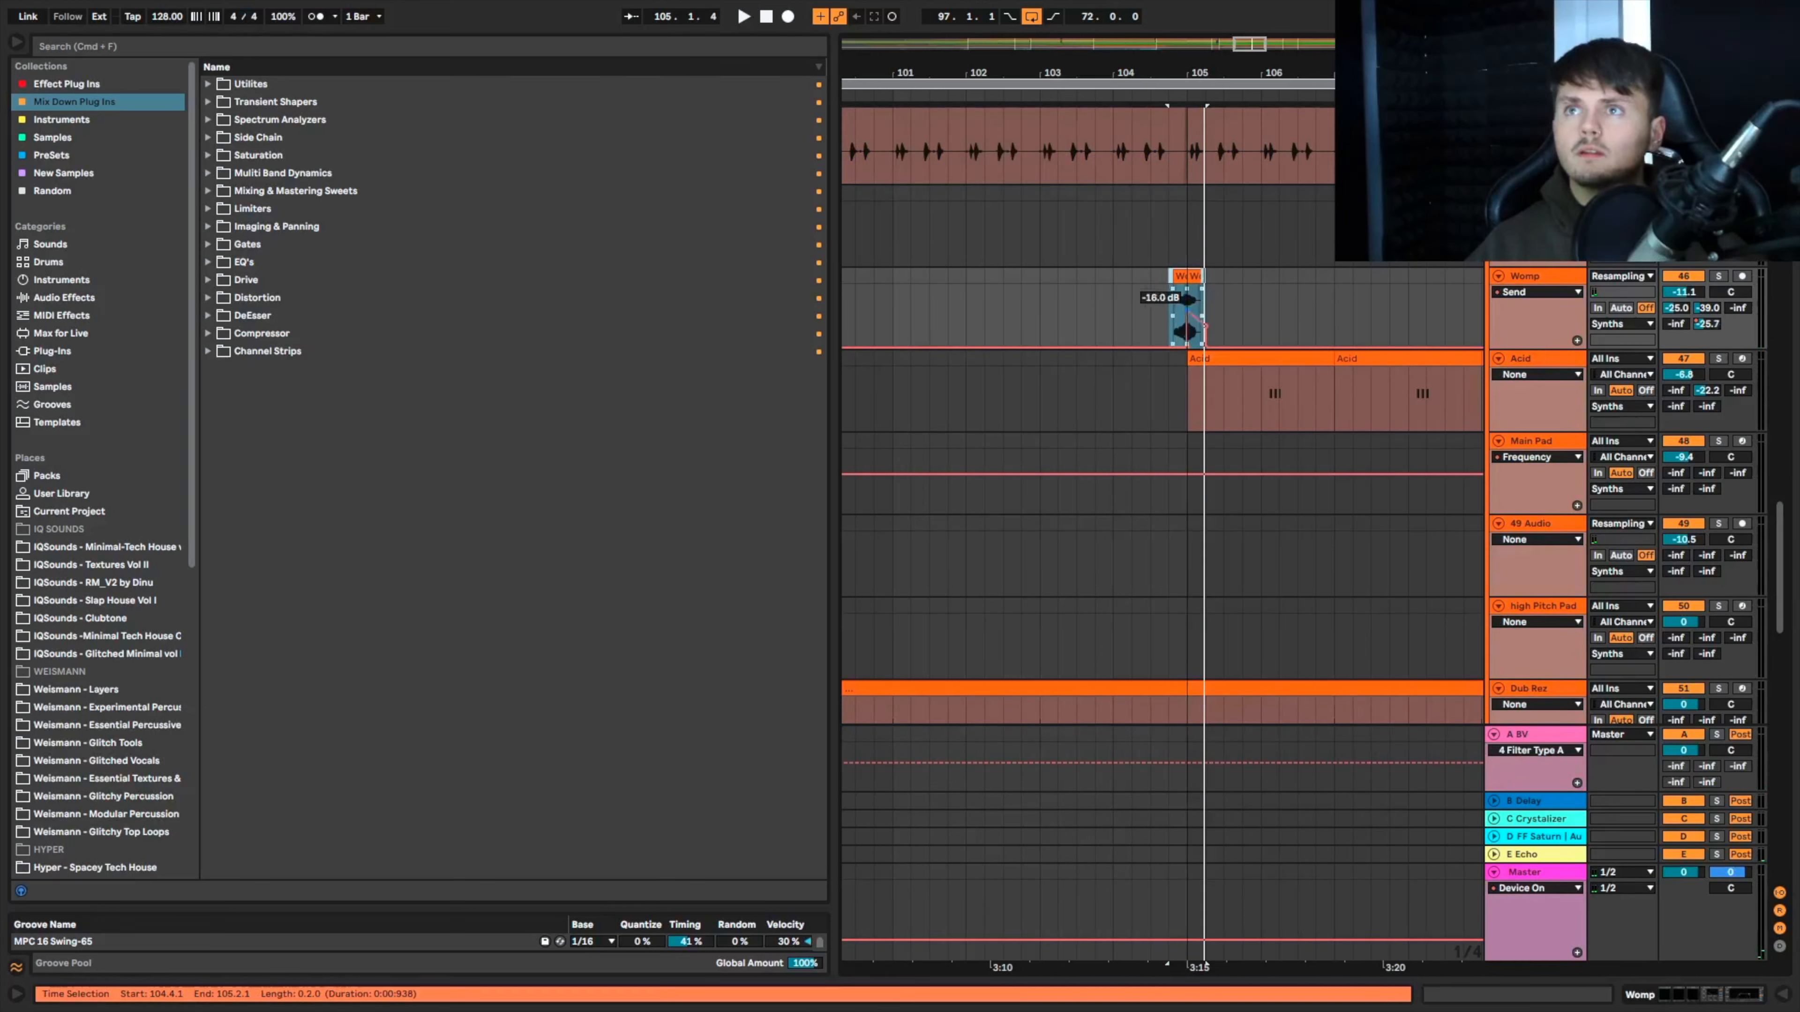
pyautogui.click(1075, 312)
pyautogui.press('space')
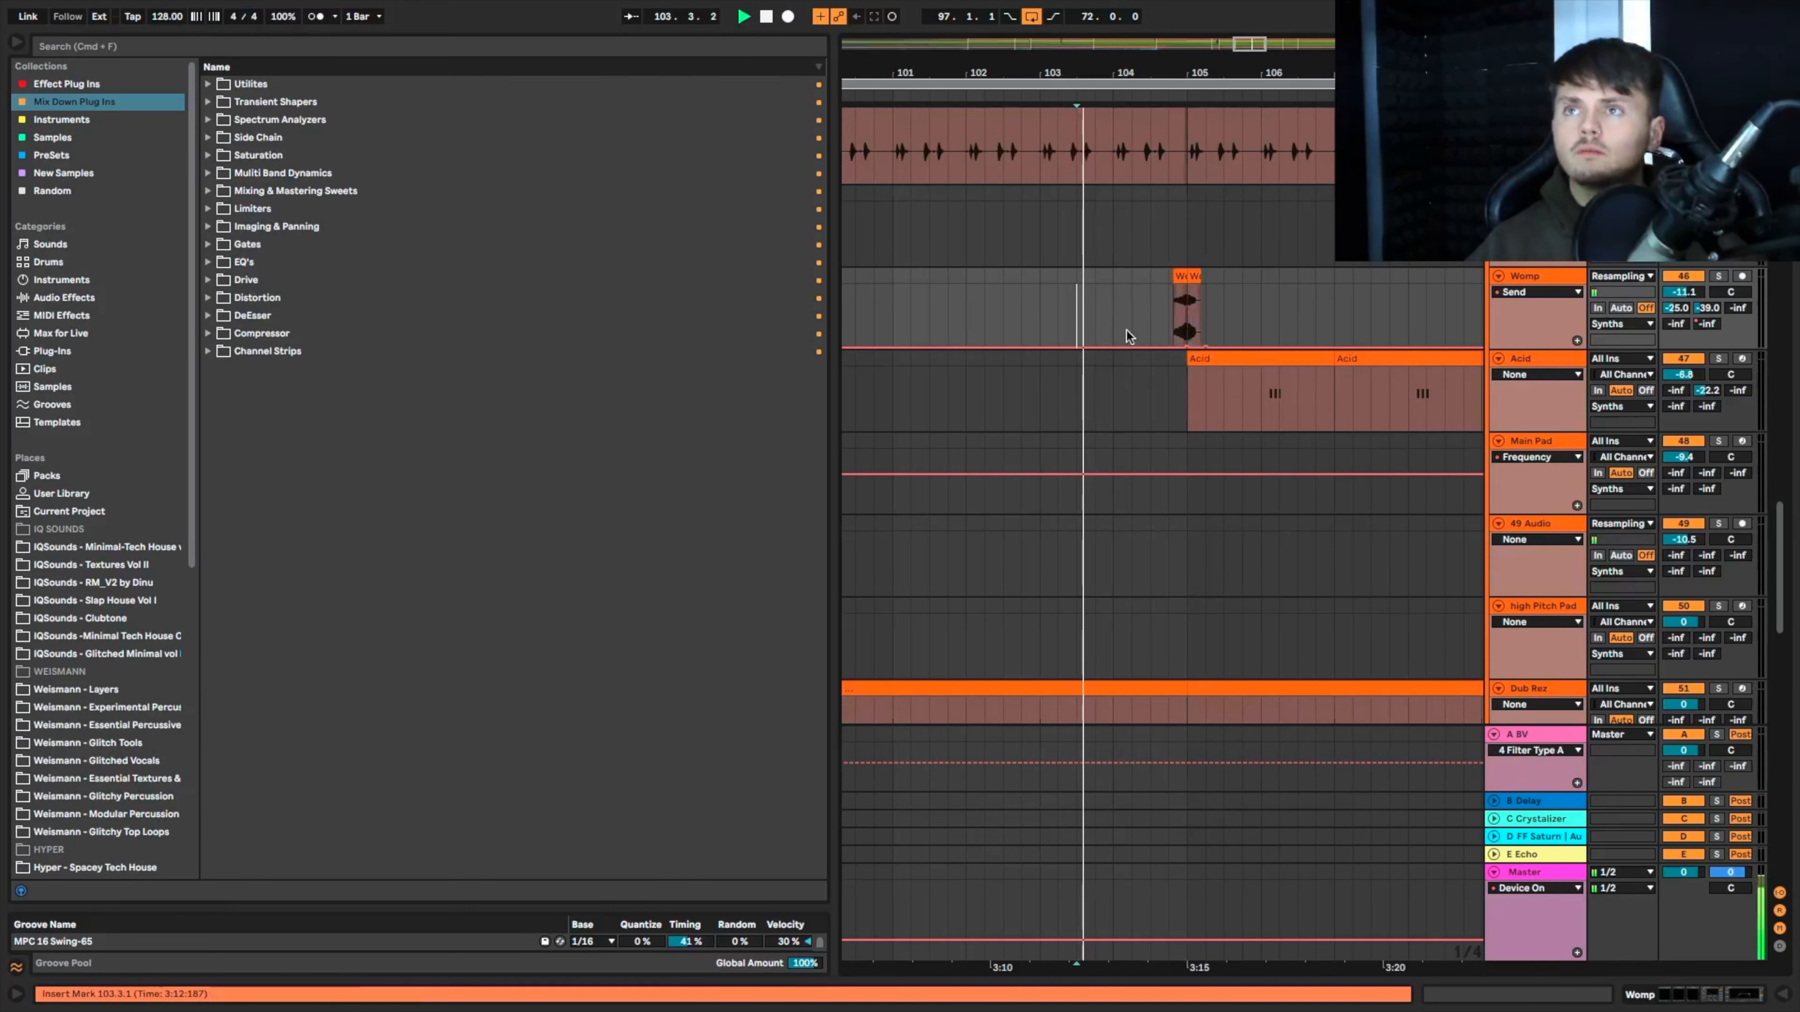
# Step: Duplicate the Womp clip at 105.1.1 twice in a row and play from 104.4.1
pyautogui.click(1196, 275)
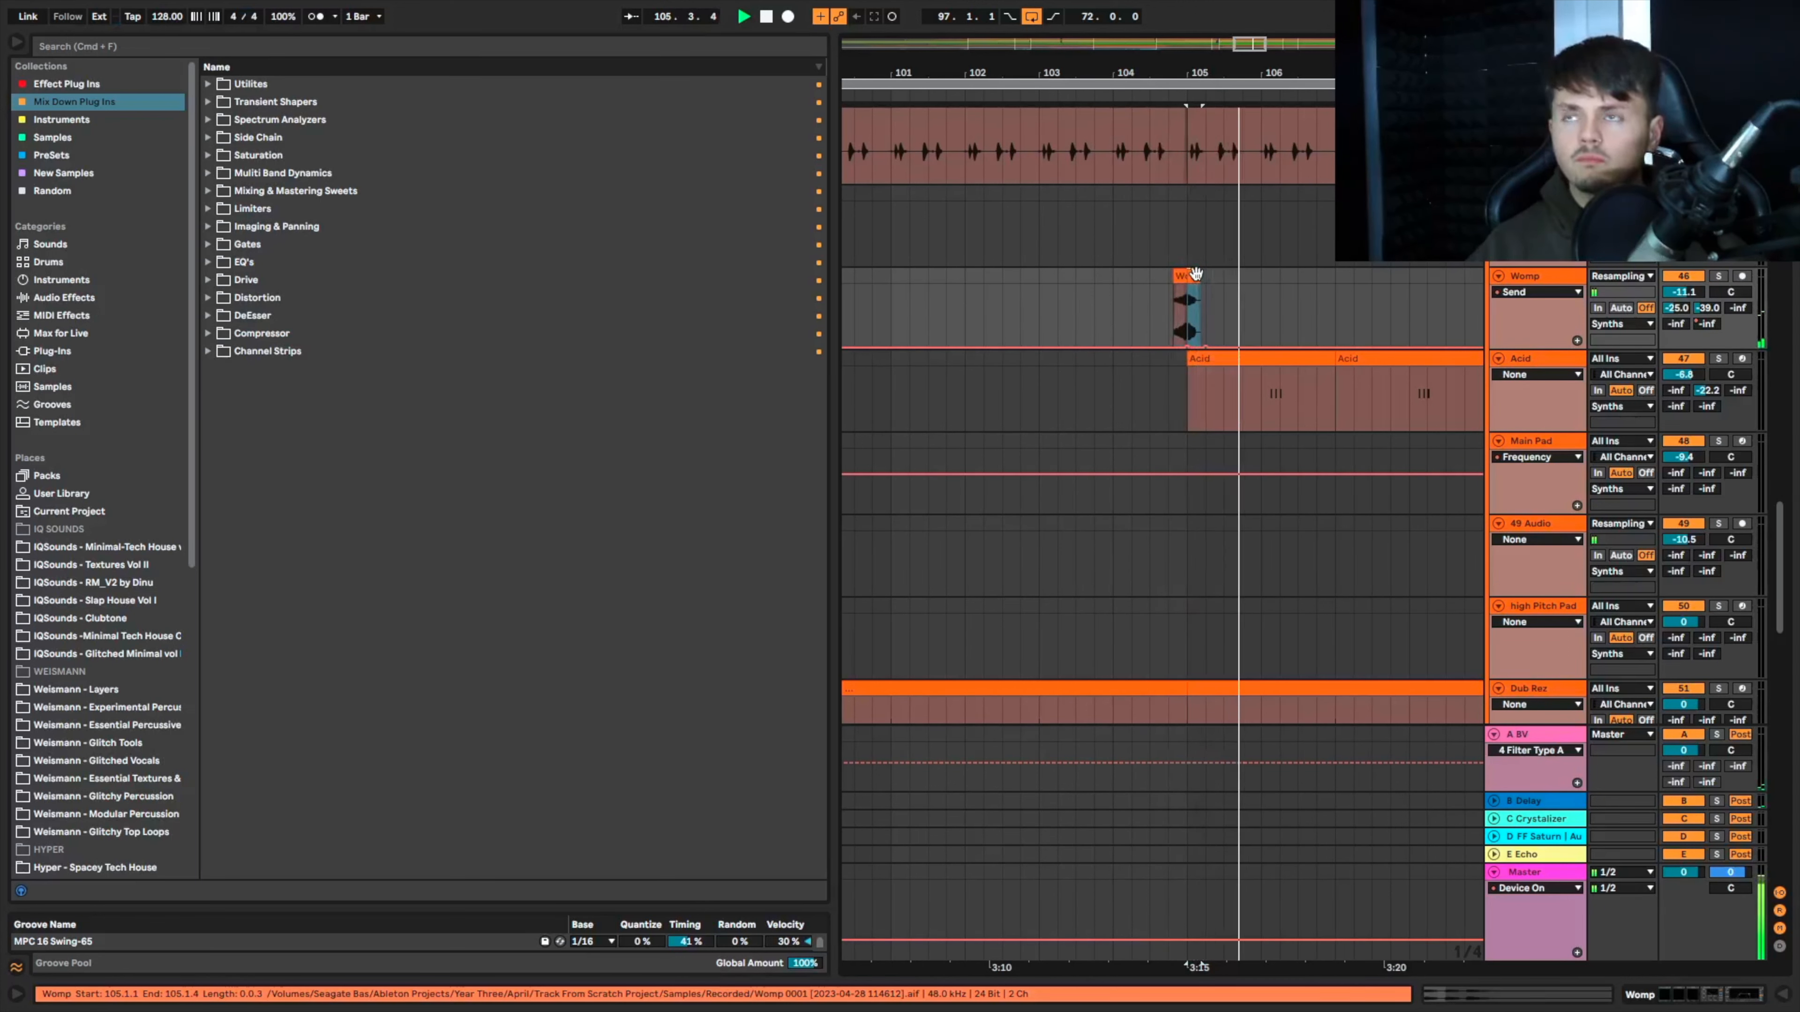
pyautogui.press('super+d')
pyautogui.press('super+d')
pyautogui.press('super+d')
pyautogui.click(1172, 294)
pyautogui.press('space')
pyautogui.press('space')
# Step: Examine the repeated Womp clips around bar 105 up close and play them again from 103.3.1
pyautogui.scroll(8, 1235, 290)
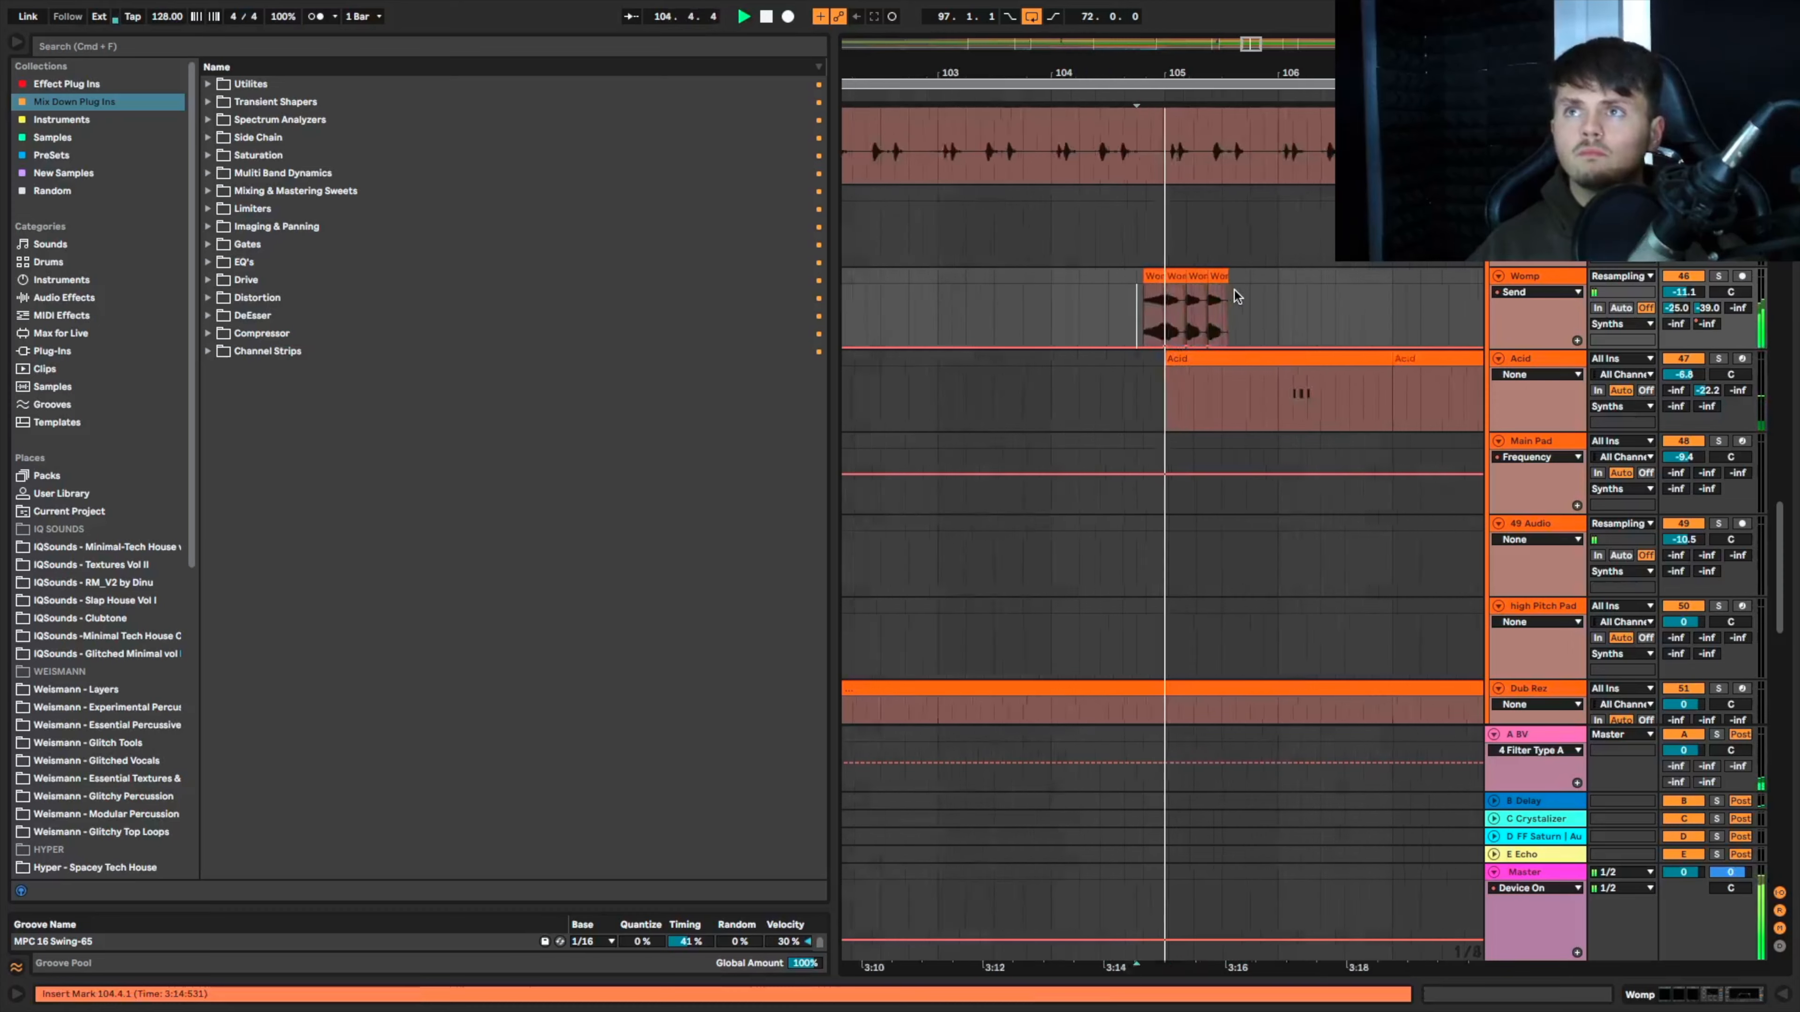
pyautogui.hscroll(-2, 1229, 290)
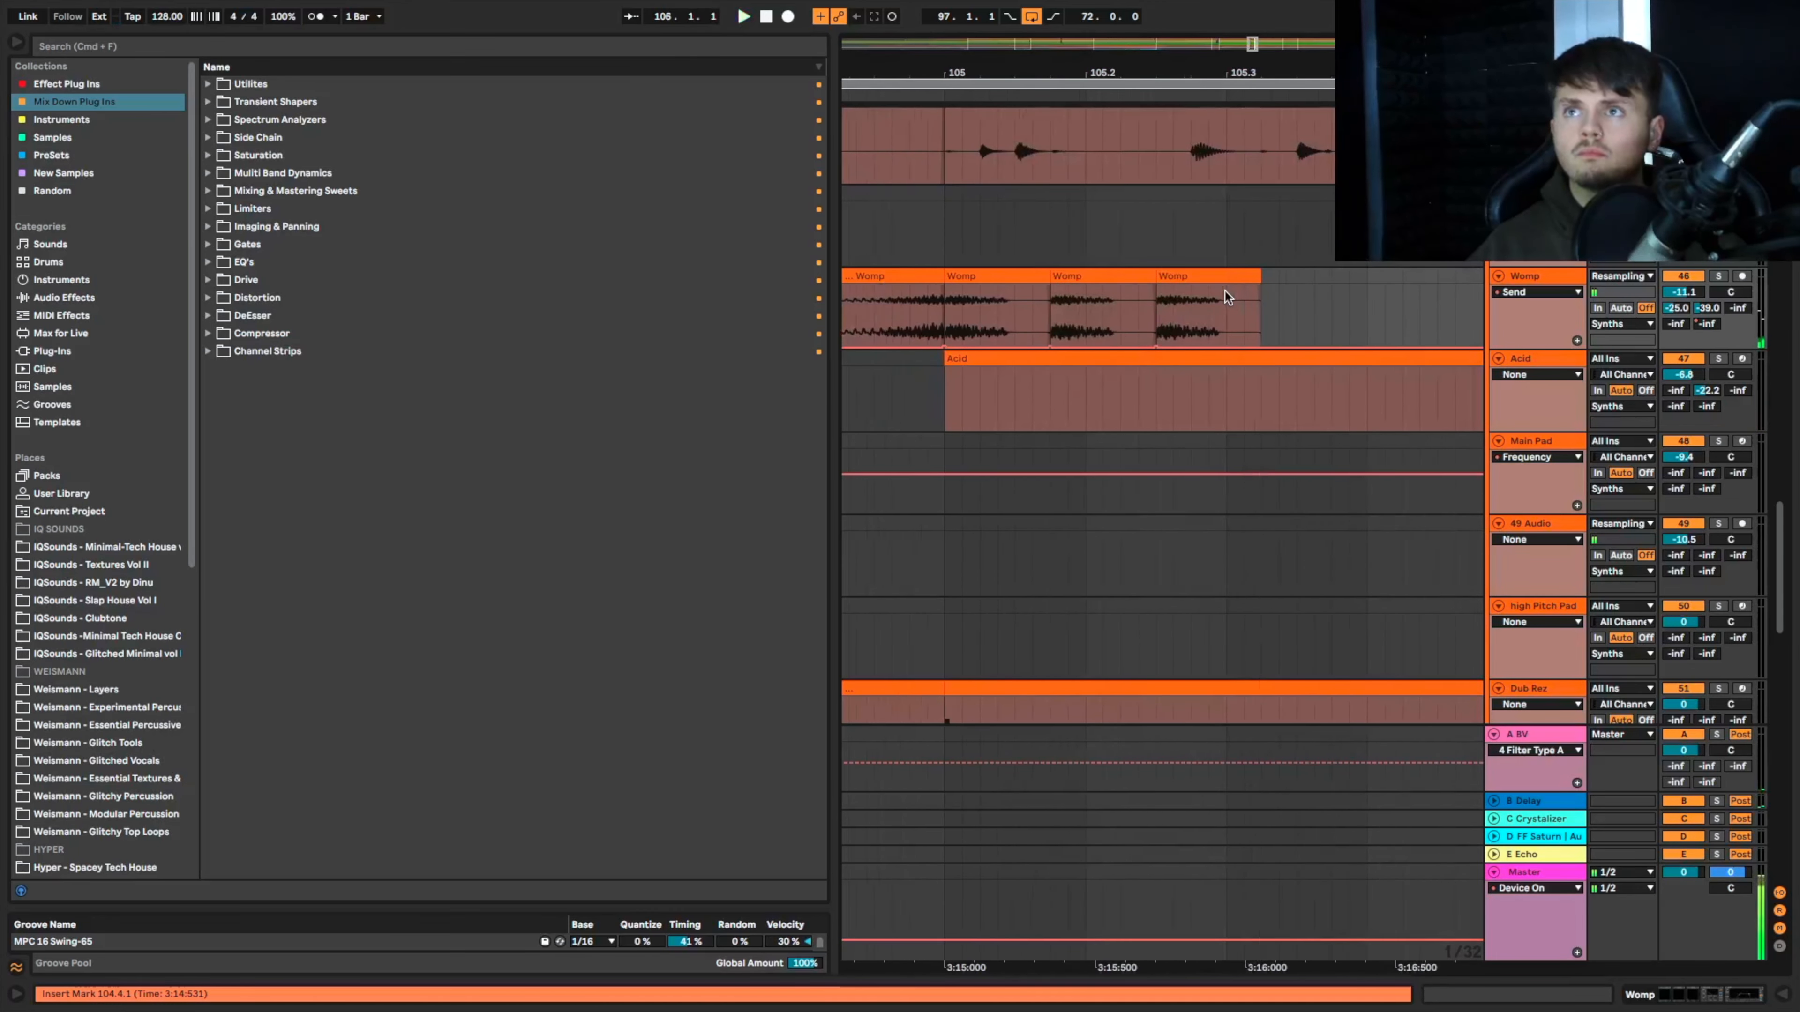
pyautogui.scroll(1, 1224, 291)
pyautogui.hscroll(-1, 1225, 291)
pyautogui.scroll(-10, 1225, 291)
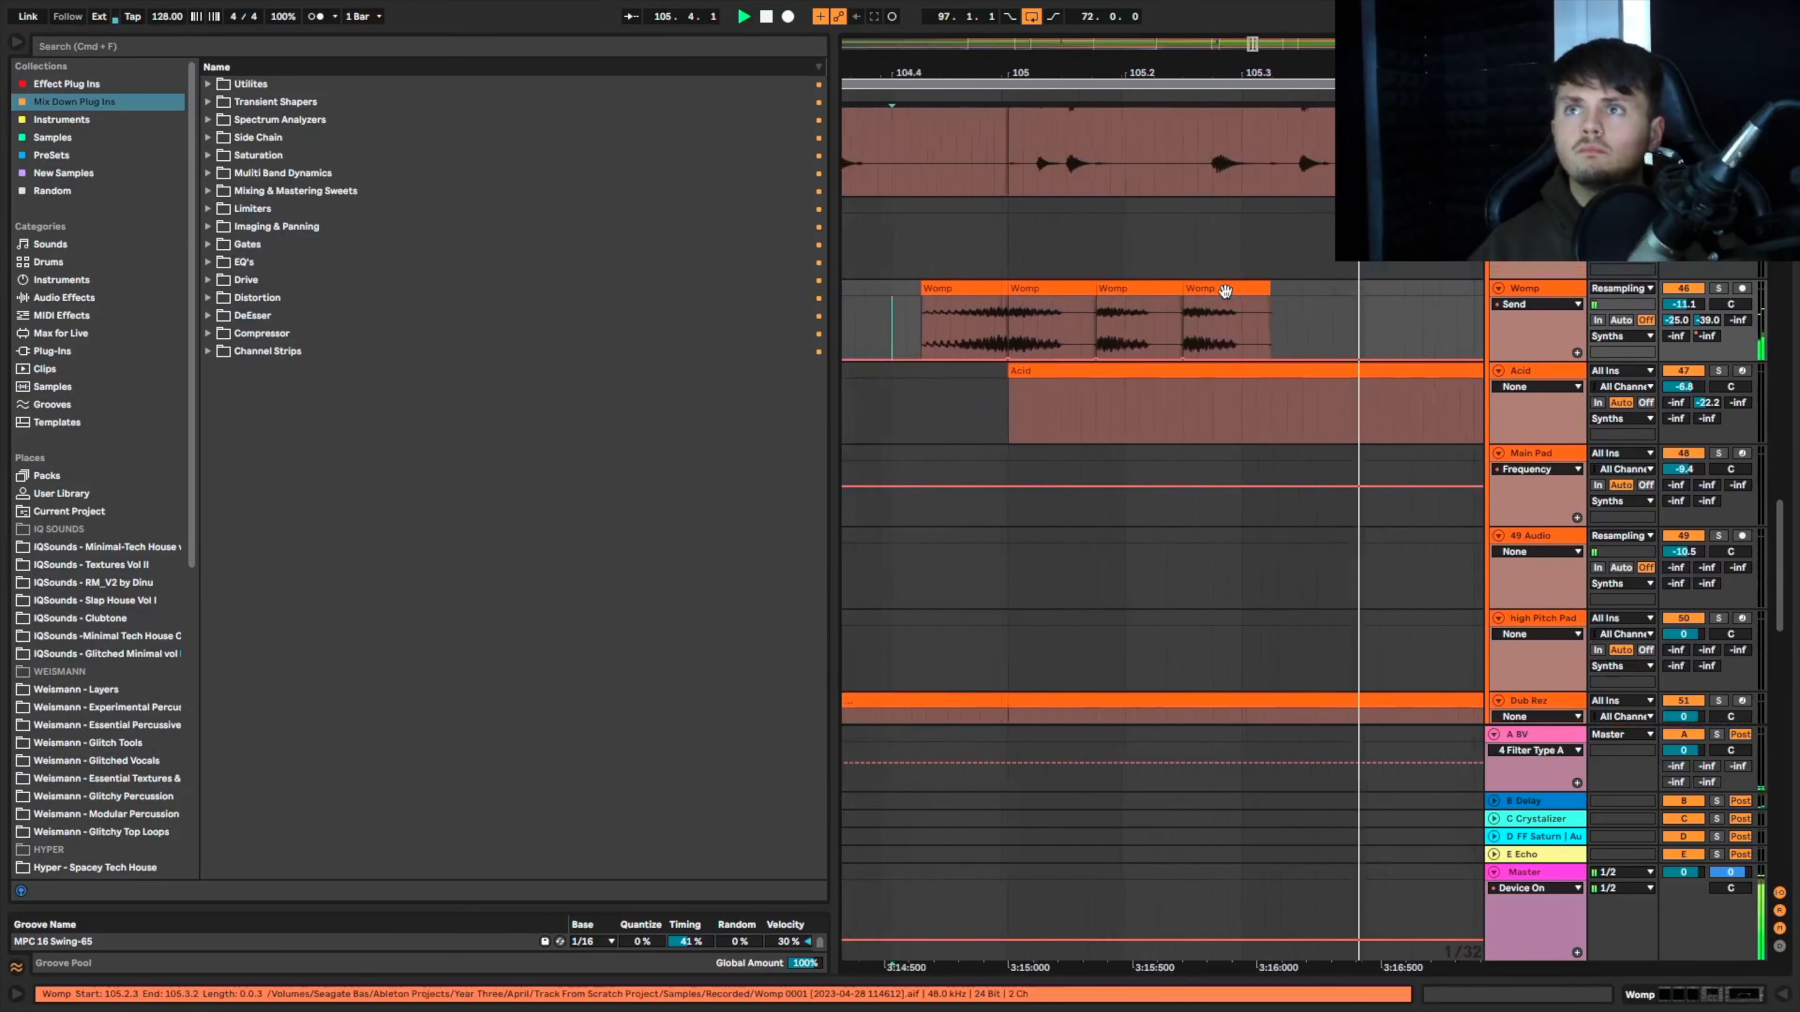
pyautogui.click(1140, 296)
pyautogui.press('space')
pyautogui.press('space')
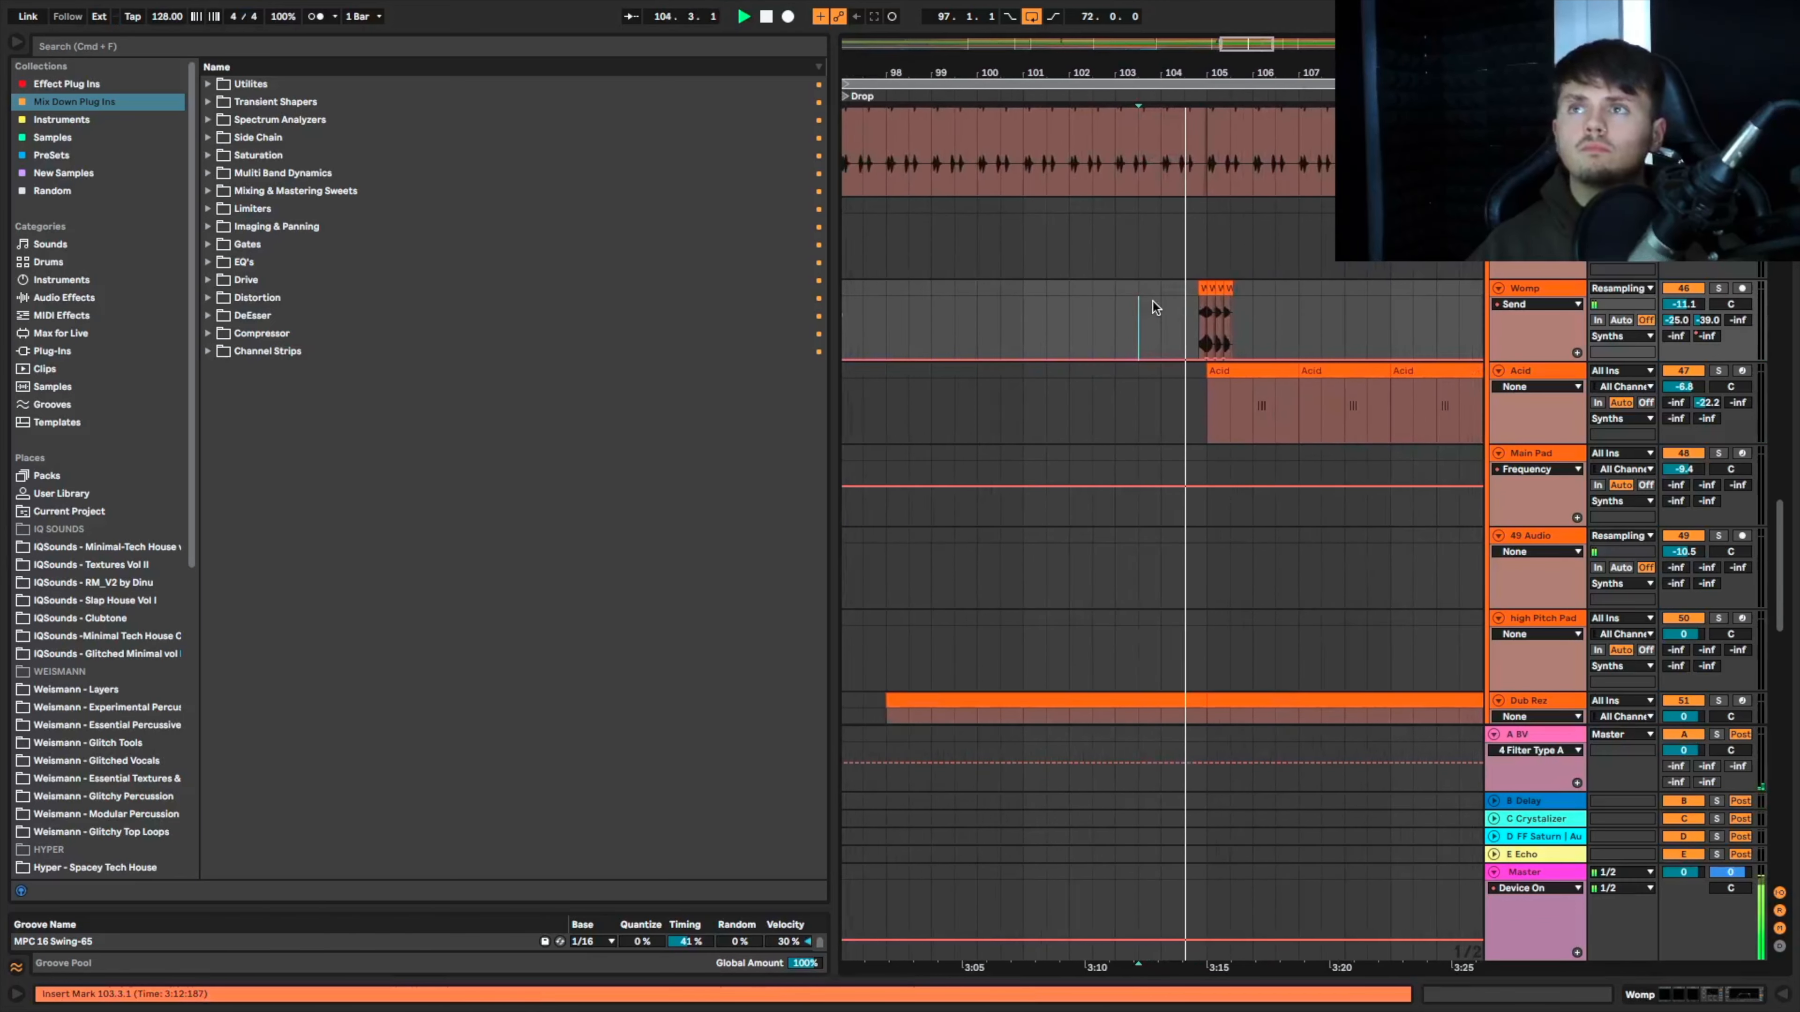
# Step: Check the Echo Synth clips in the Drop and play the arrangement from 105.1.1
pyautogui.scroll(-5, 1153, 301)
pyautogui.scroll(-4, 1153, 302)
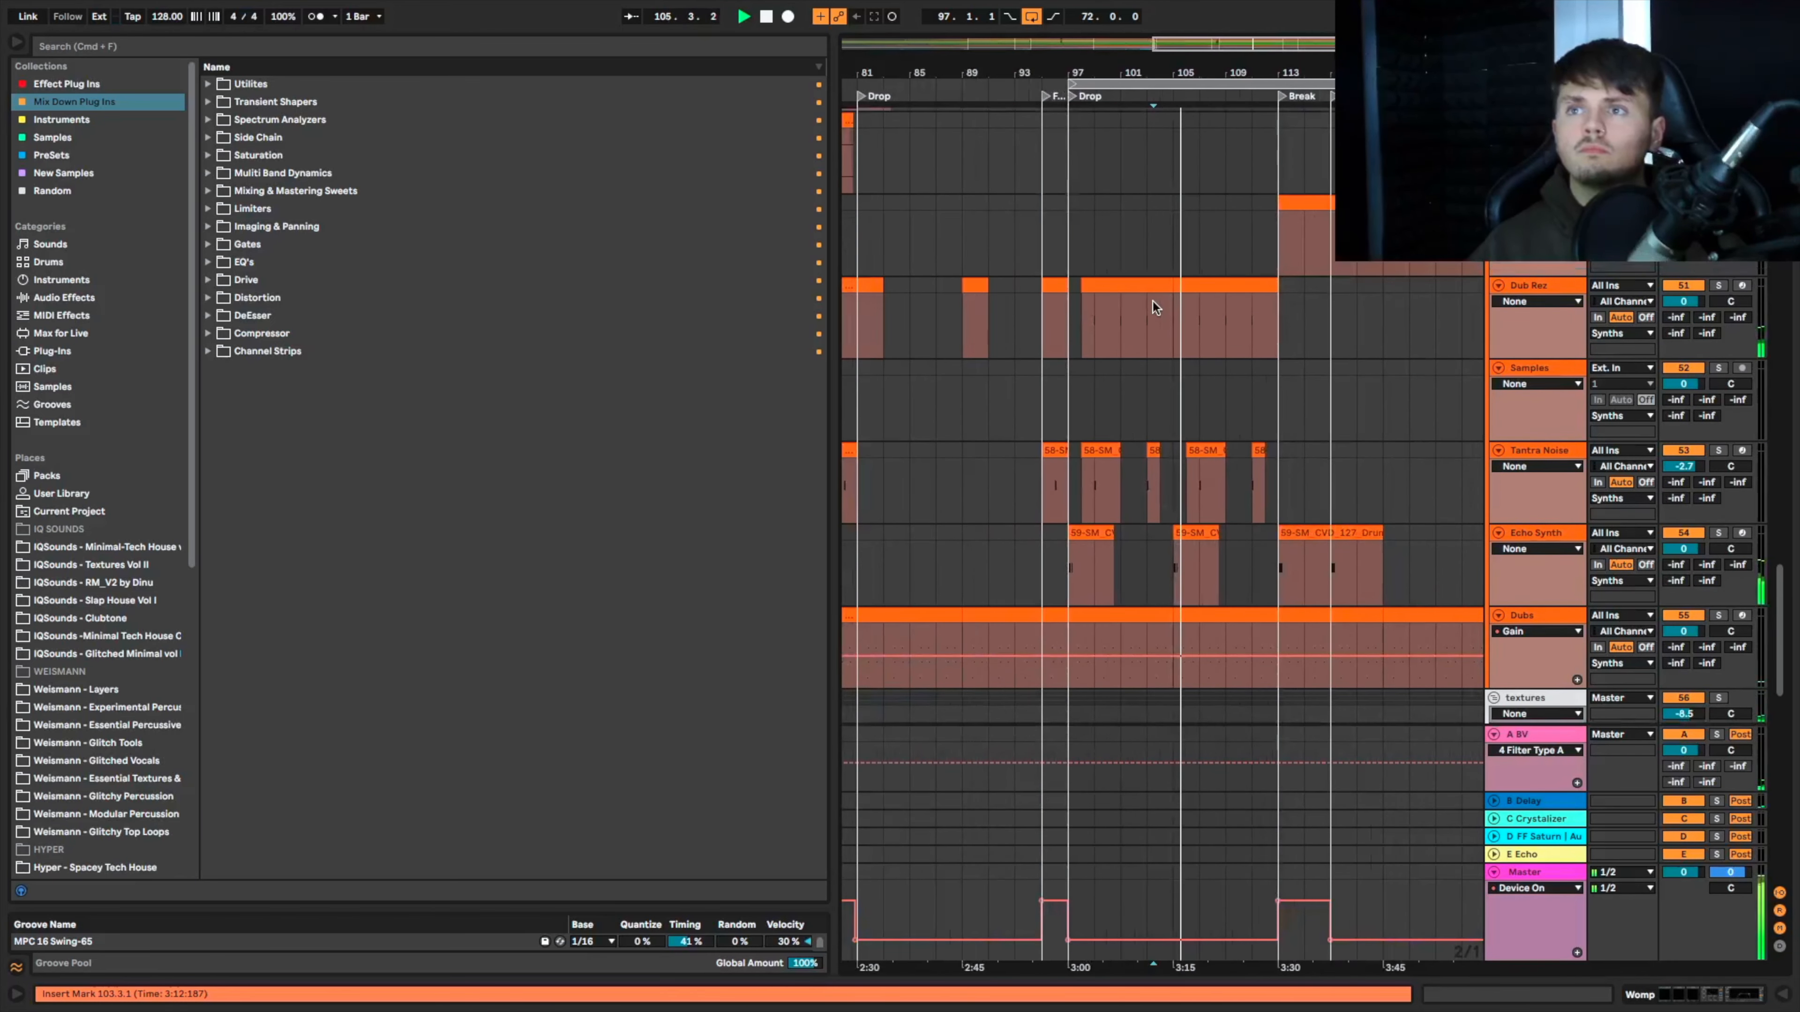
pyautogui.click(1171, 549)
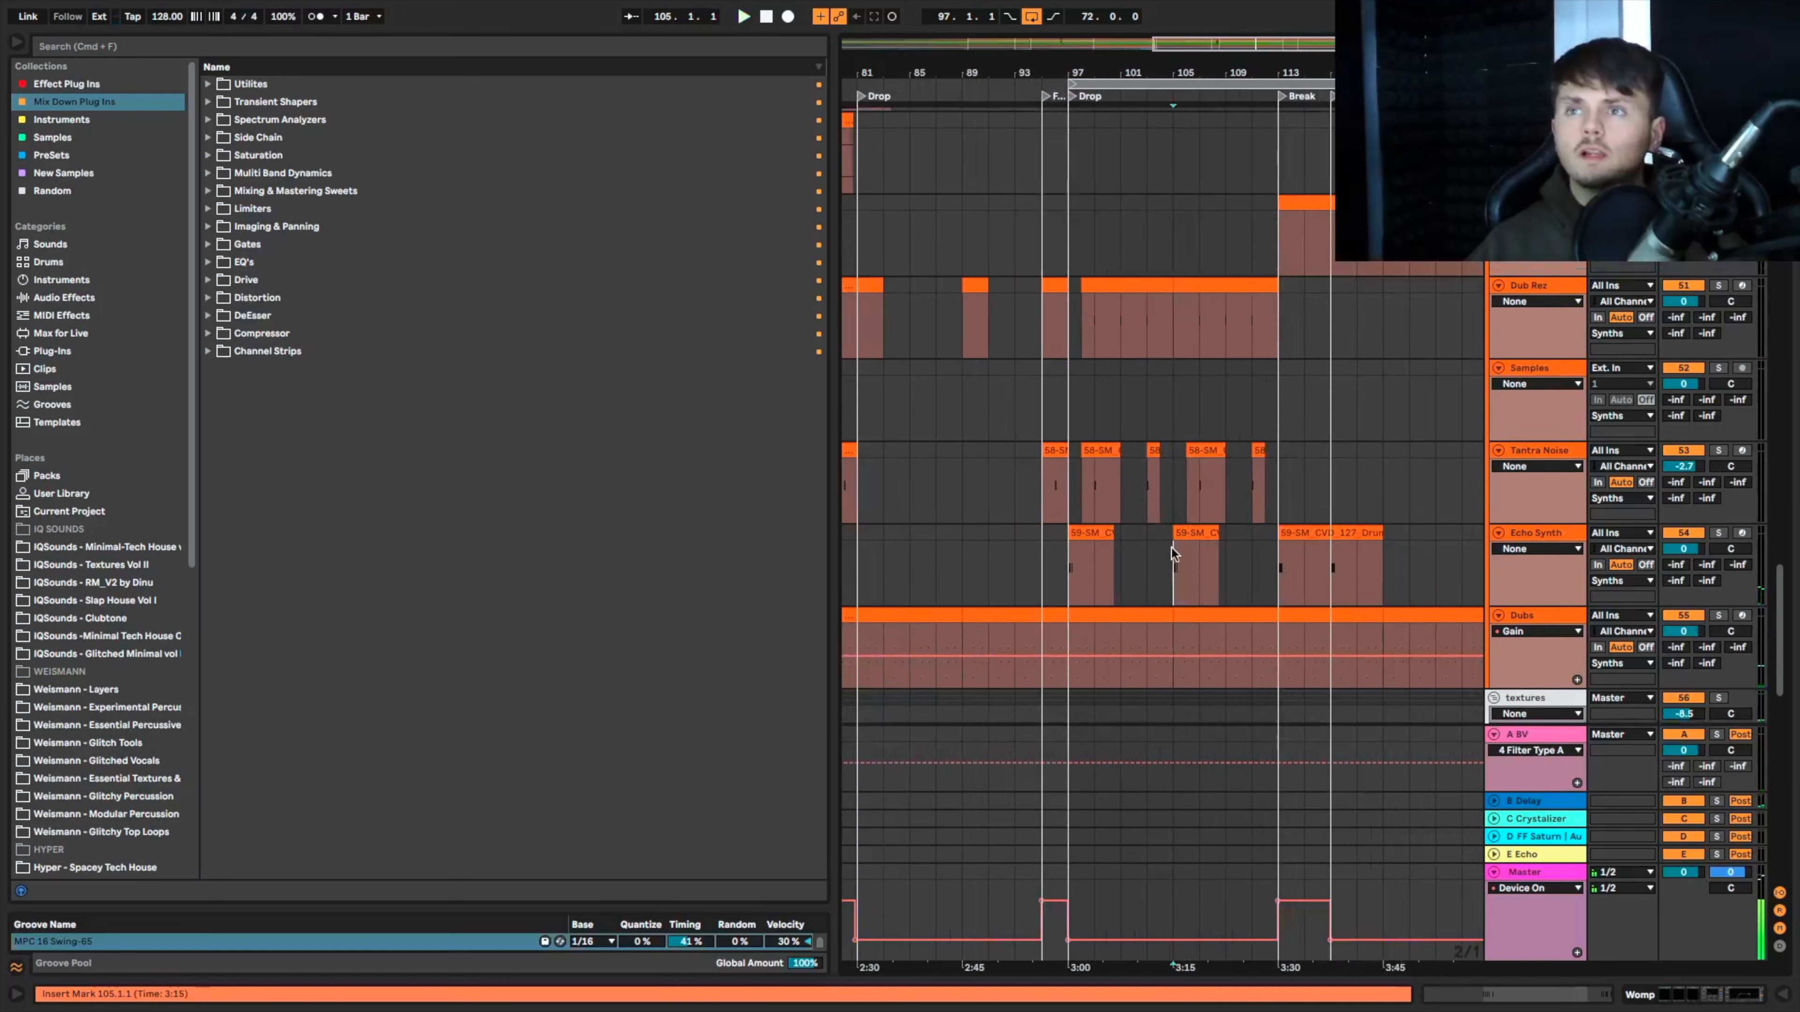
pyautogui.press('space')
# Step: Deactivate the Womp clips between 104.3.3 and 105.4.1 and play the passage without them
pyautogui.scroll(16, 1171, 529)
pyautogui.scroll(-5, 1172, 537)
pyautogui.scroll(2, 1162, 539)
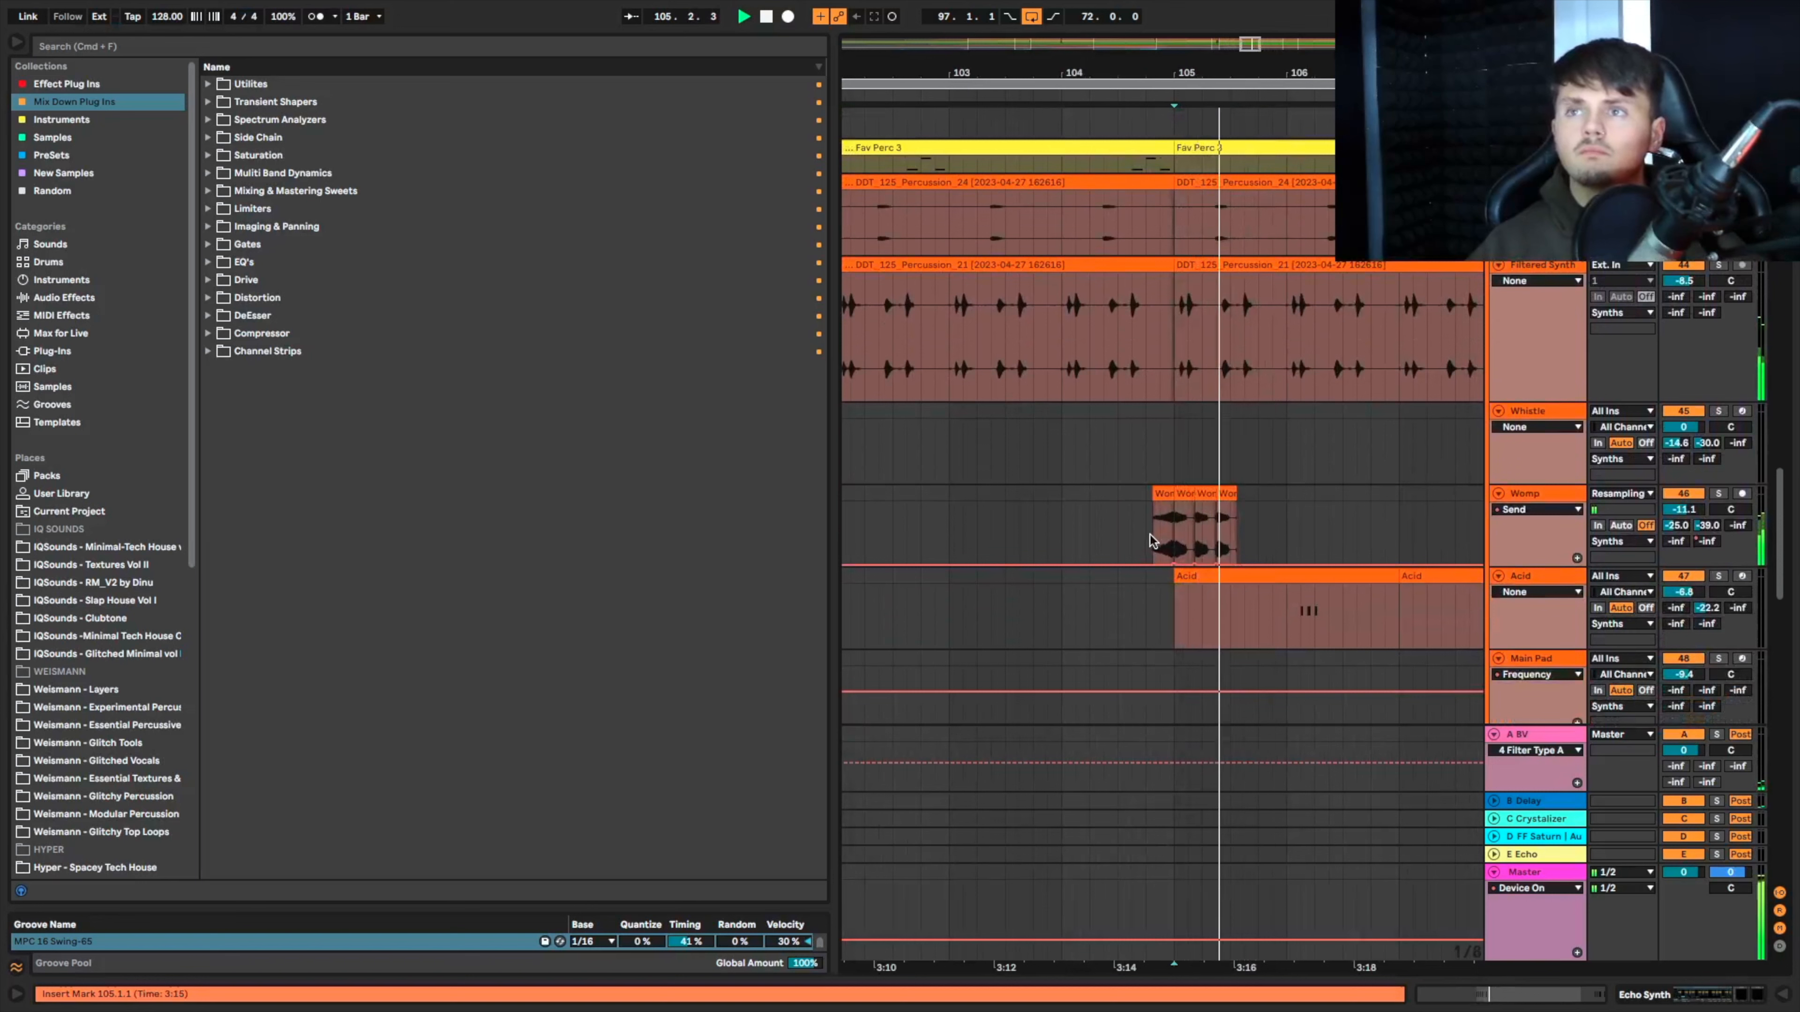
pyautogui.moveTo(1149, 541); pyautogui.dragTo(1260, 507)
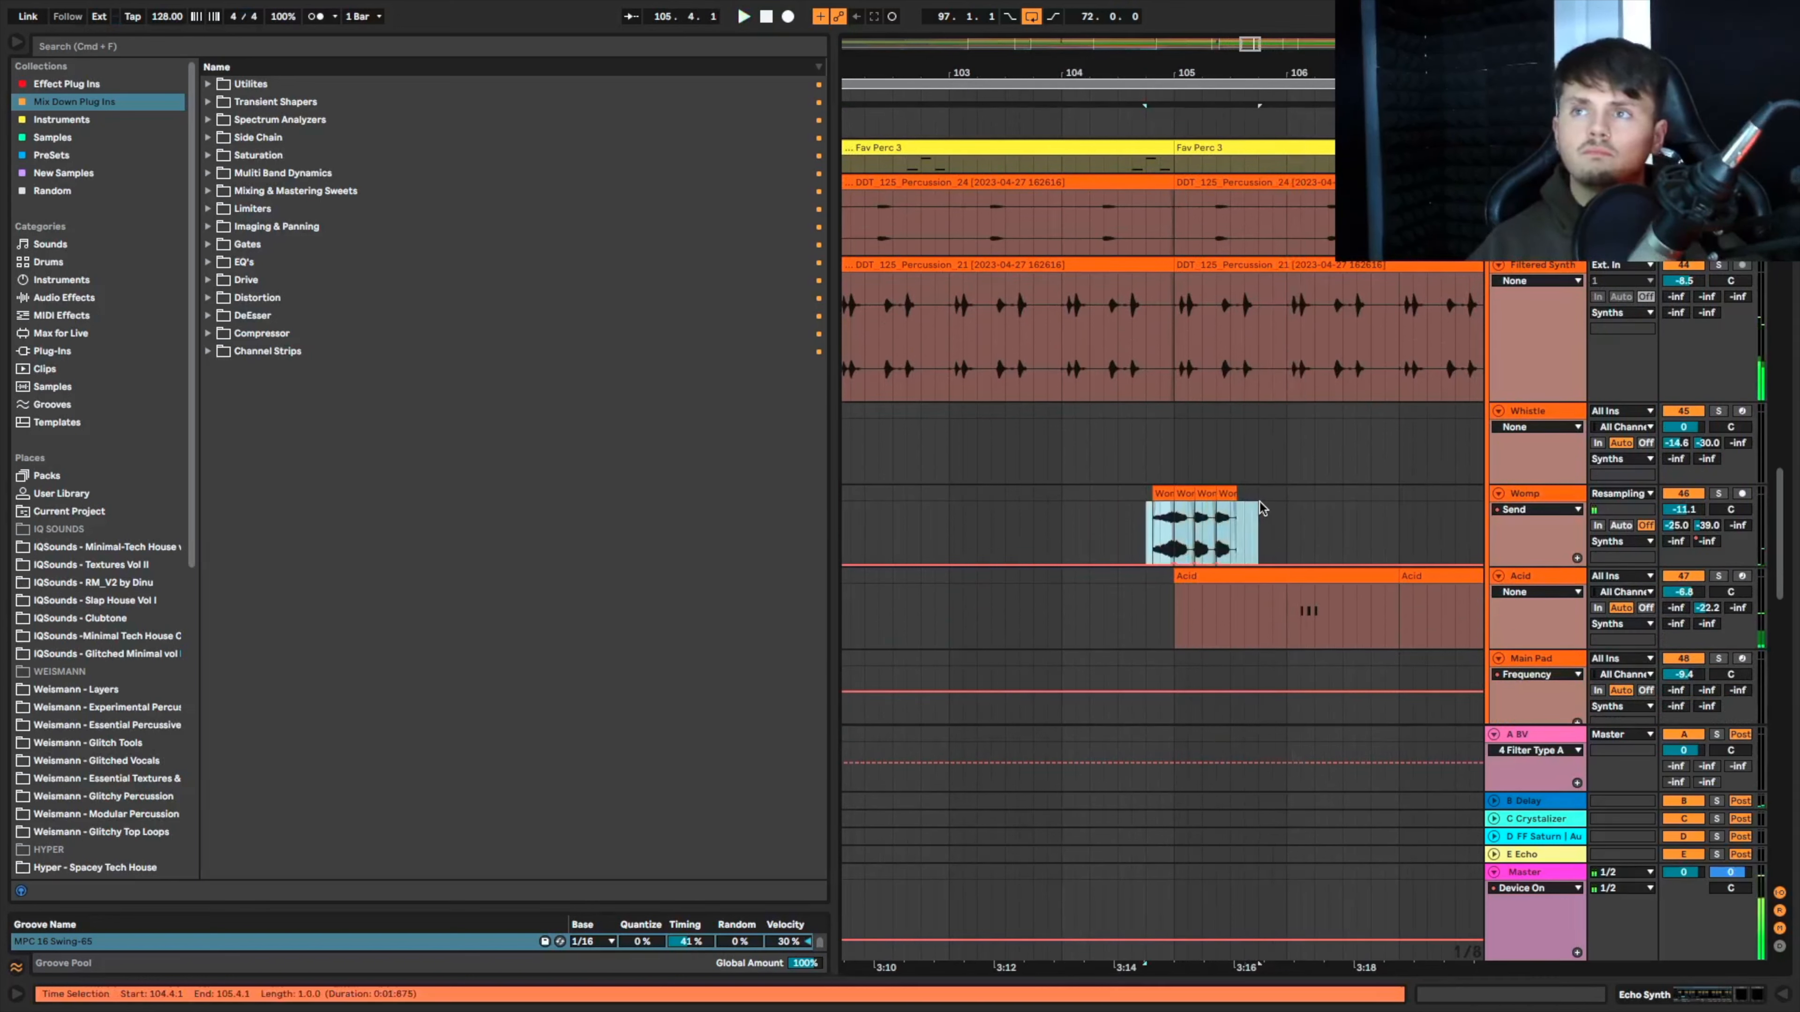
pyautogui.moveTo(1138, 497); pyautogui.dragTo(1252, 486)
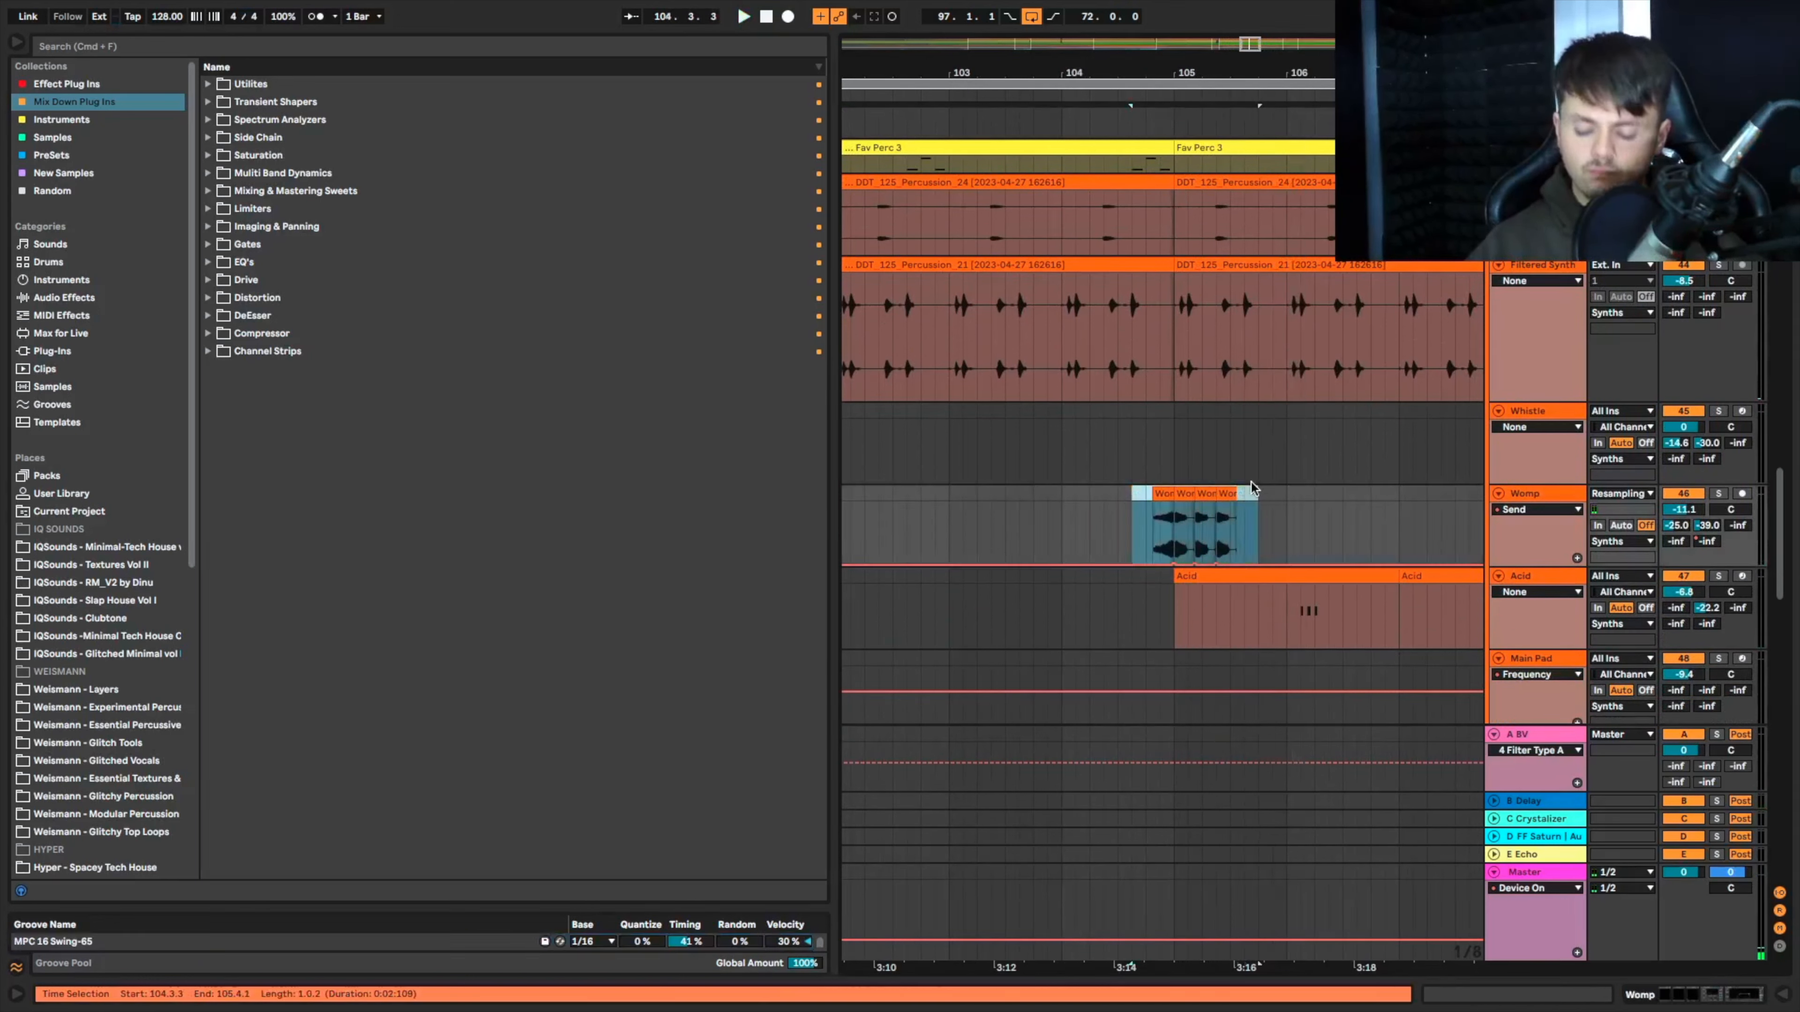
pyautogui.press('space')
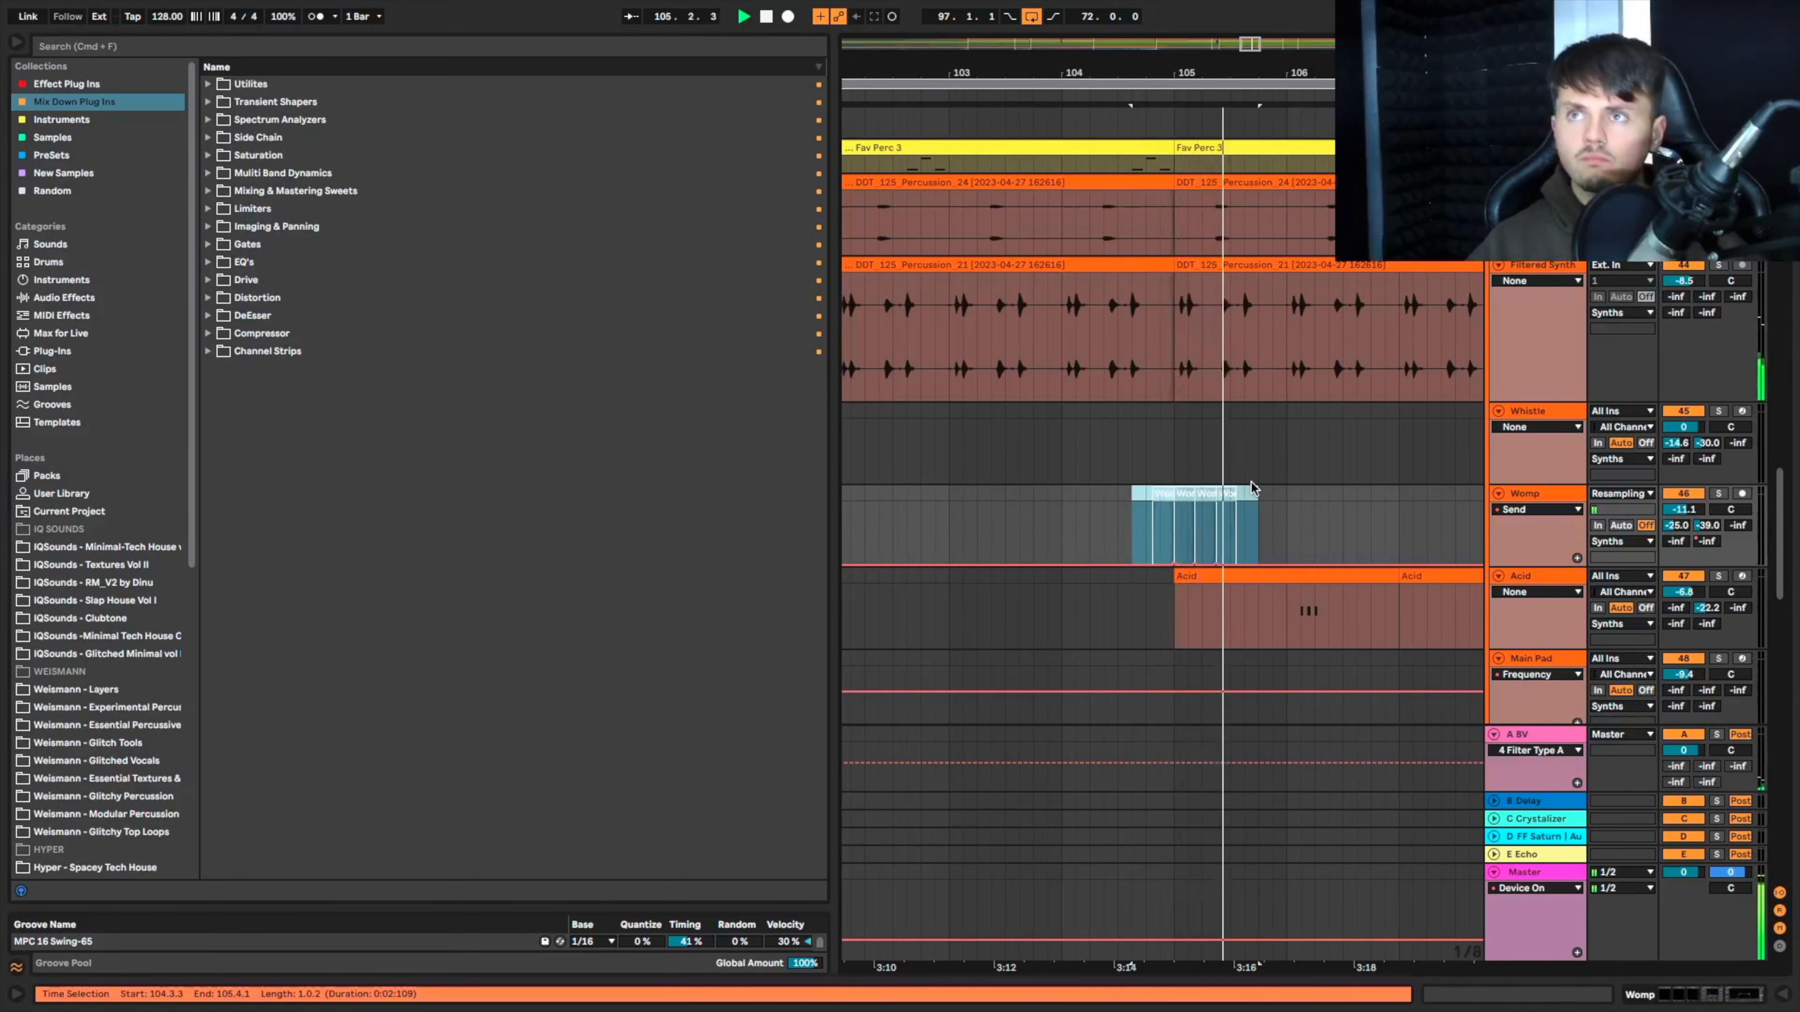
pyautogui.scroll(-3, 1252, 483)
pyautogui.scroll(-1, 1252, 482)
pyautogui.hscroll(1, 1251, 483)
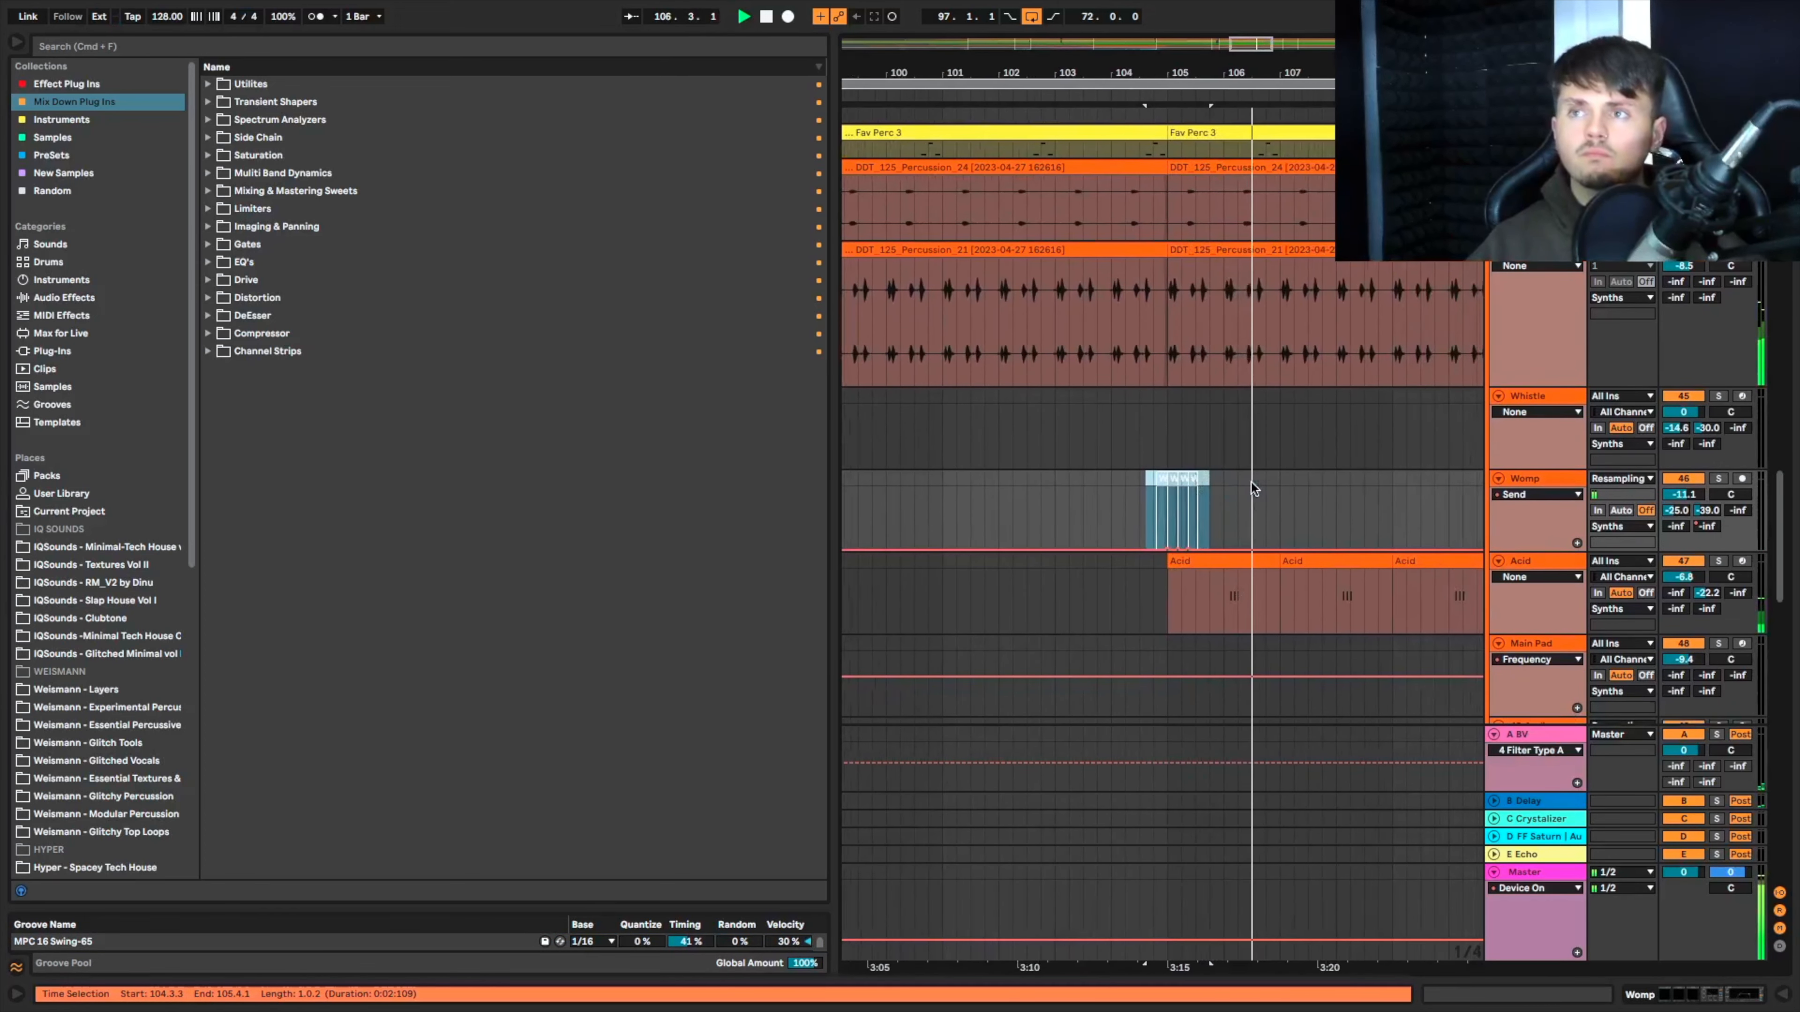
pyautogui.hscroll(3, 1251, 482)
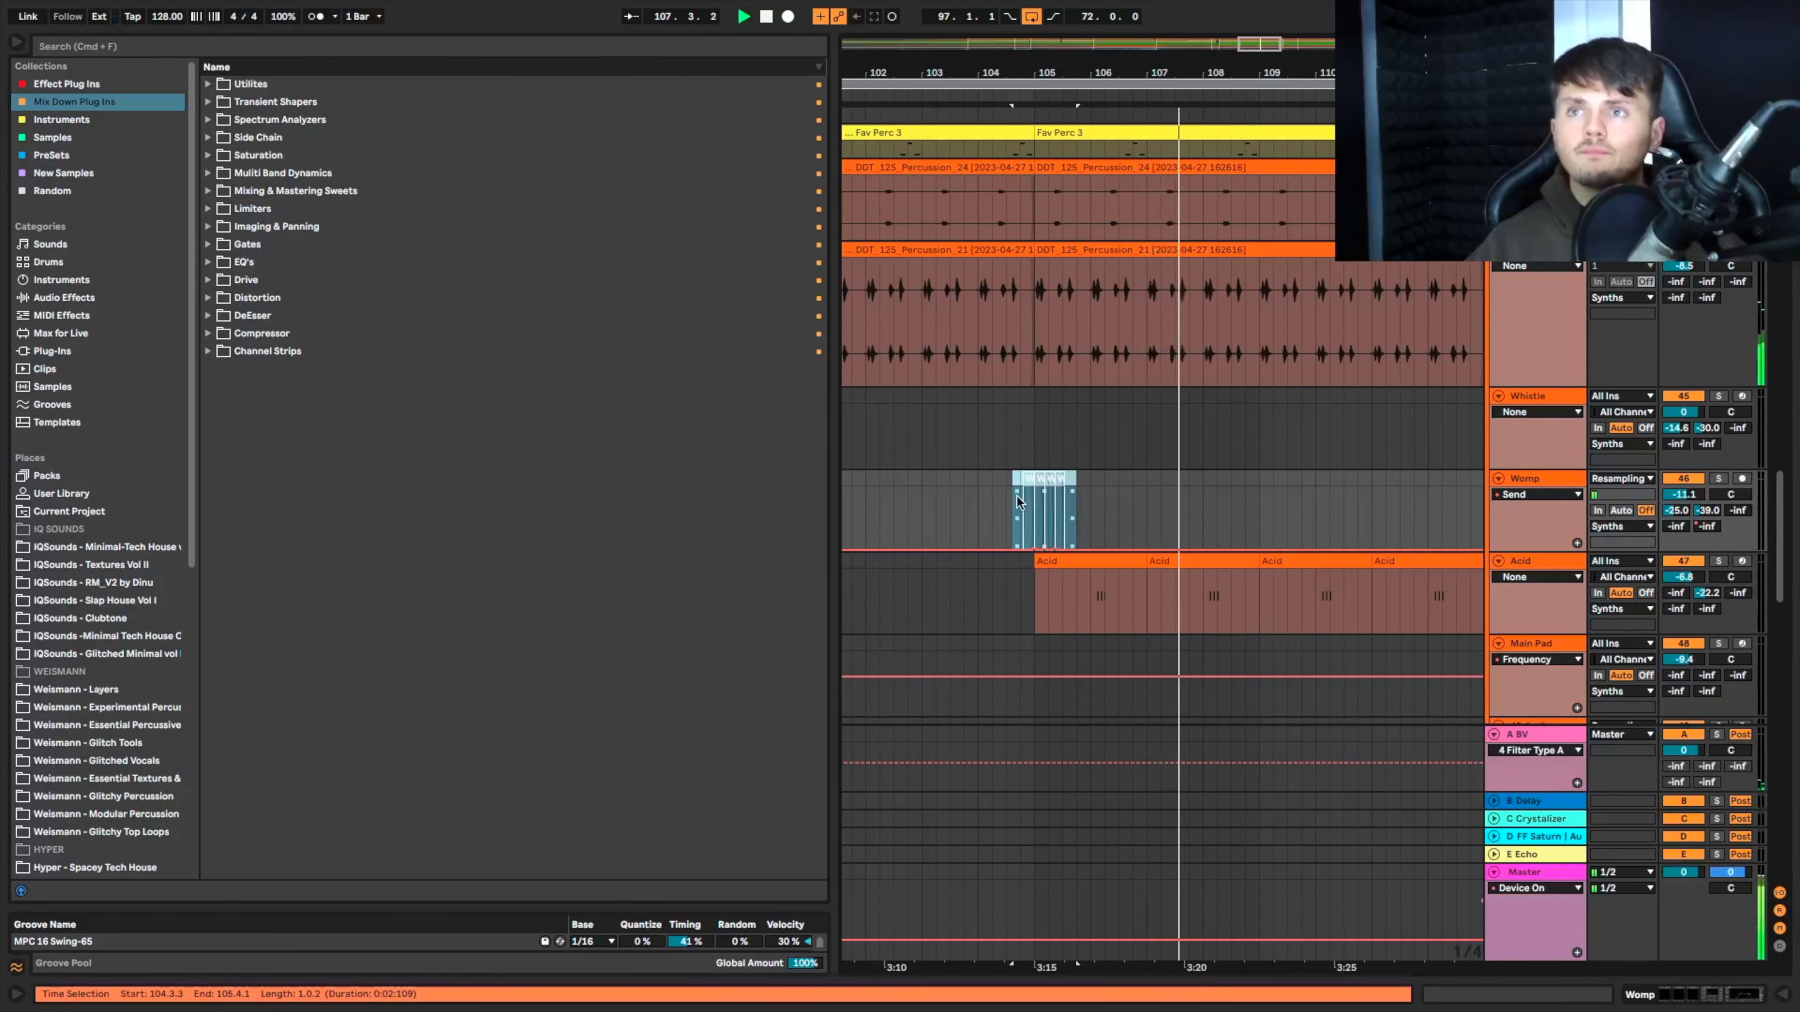
# Step: Move the Womp section at 104.4.1 to 106.4.1, reactivate it and play from 104.3.1
pyautogui.scroll(3, 1017, 496)
pyautogui.click(1029, 496)
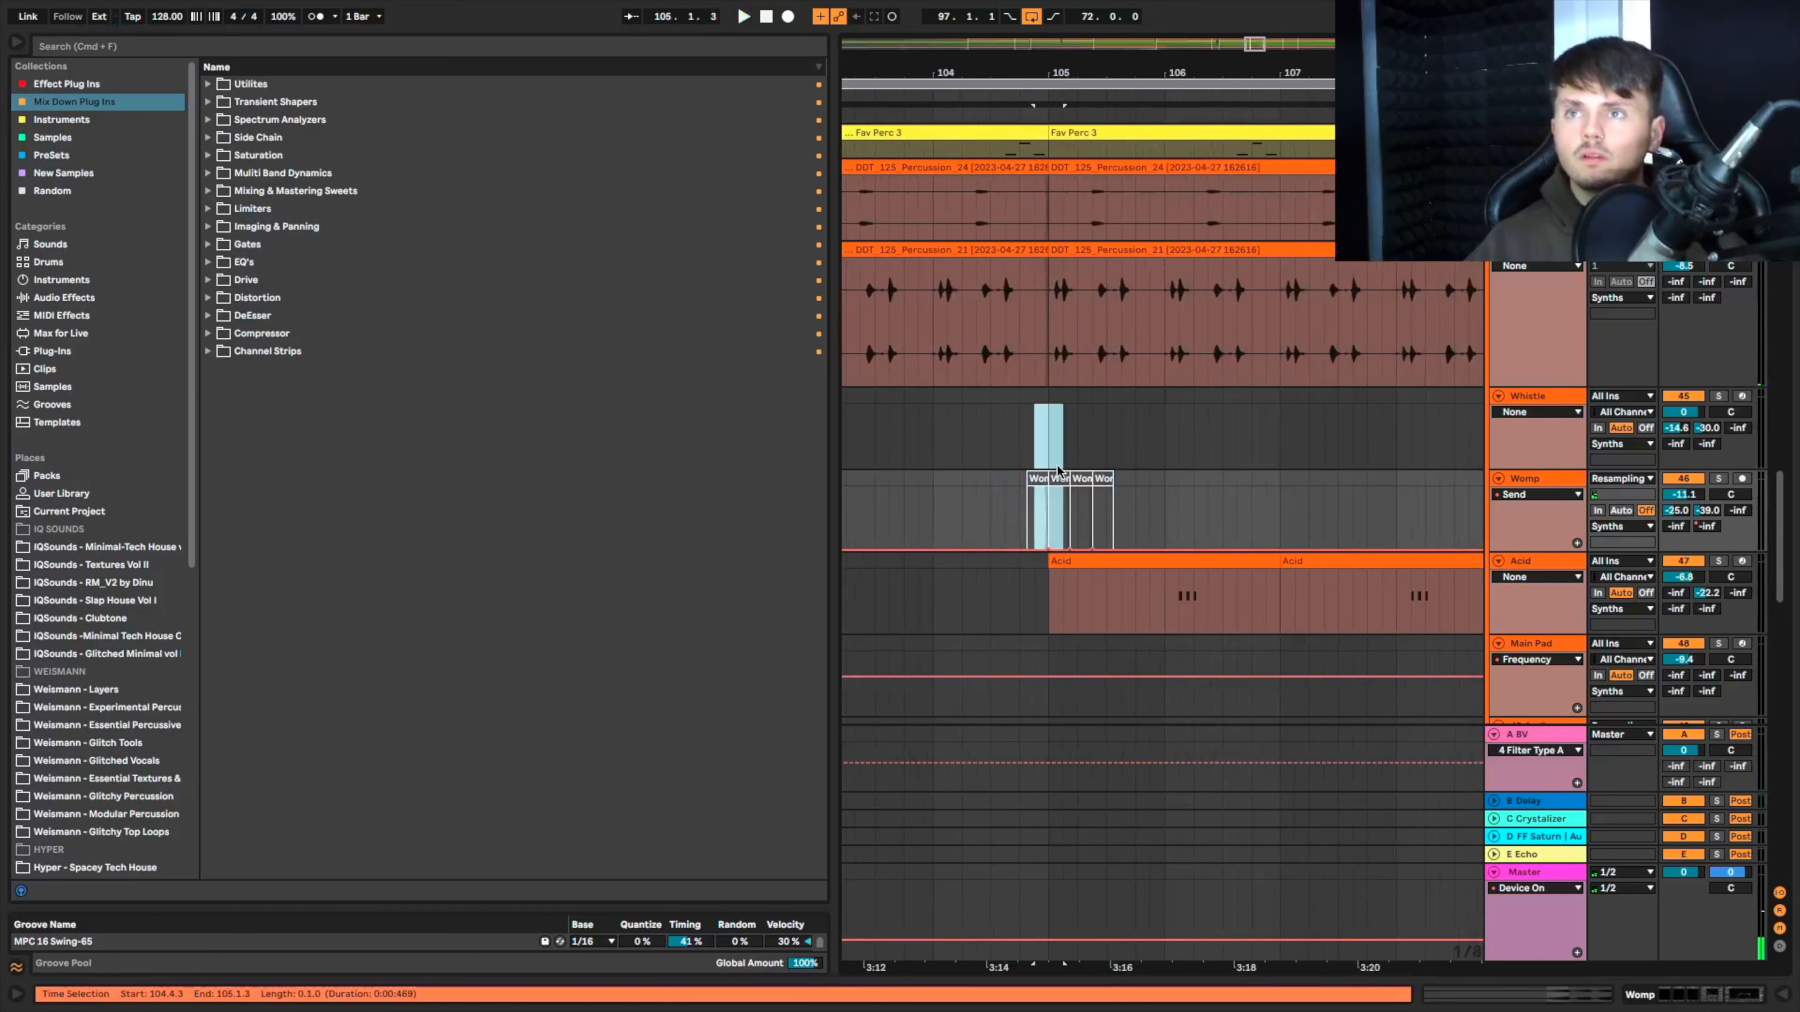
pyautogui.click(1032, 481)
pyautogui.click(1042, 481)
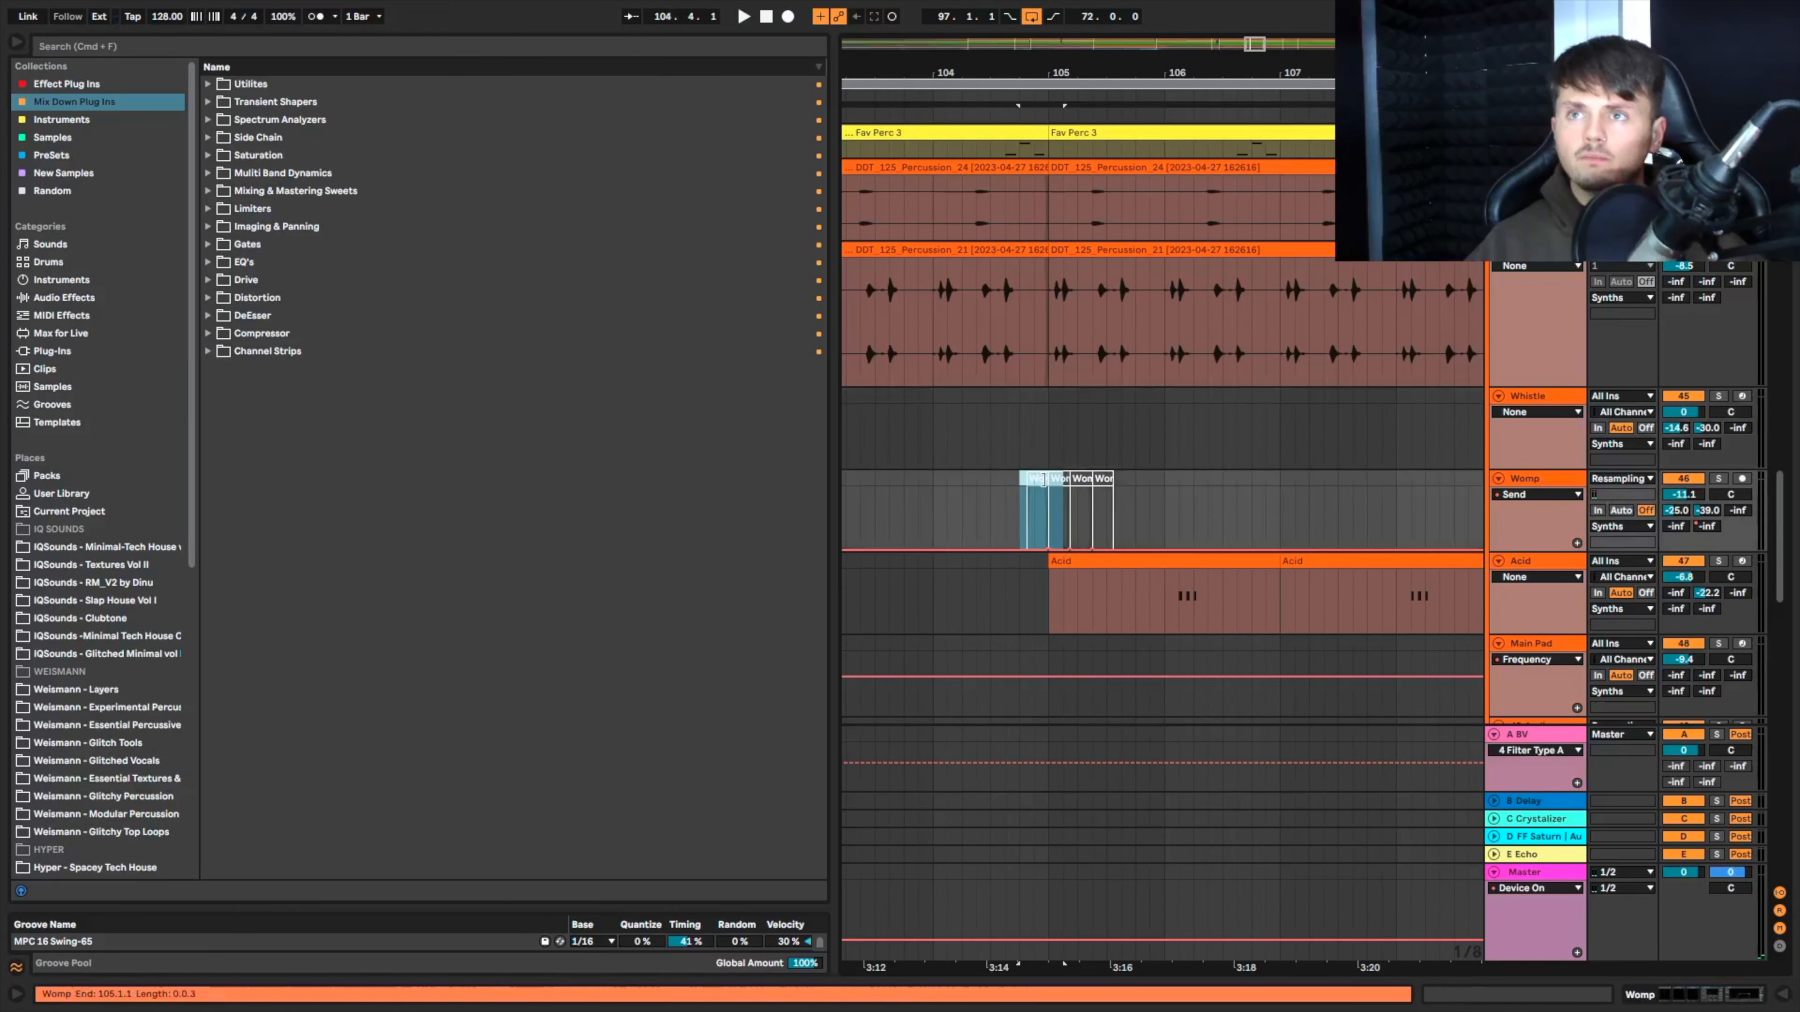
pyautogui.click(1062, 480)
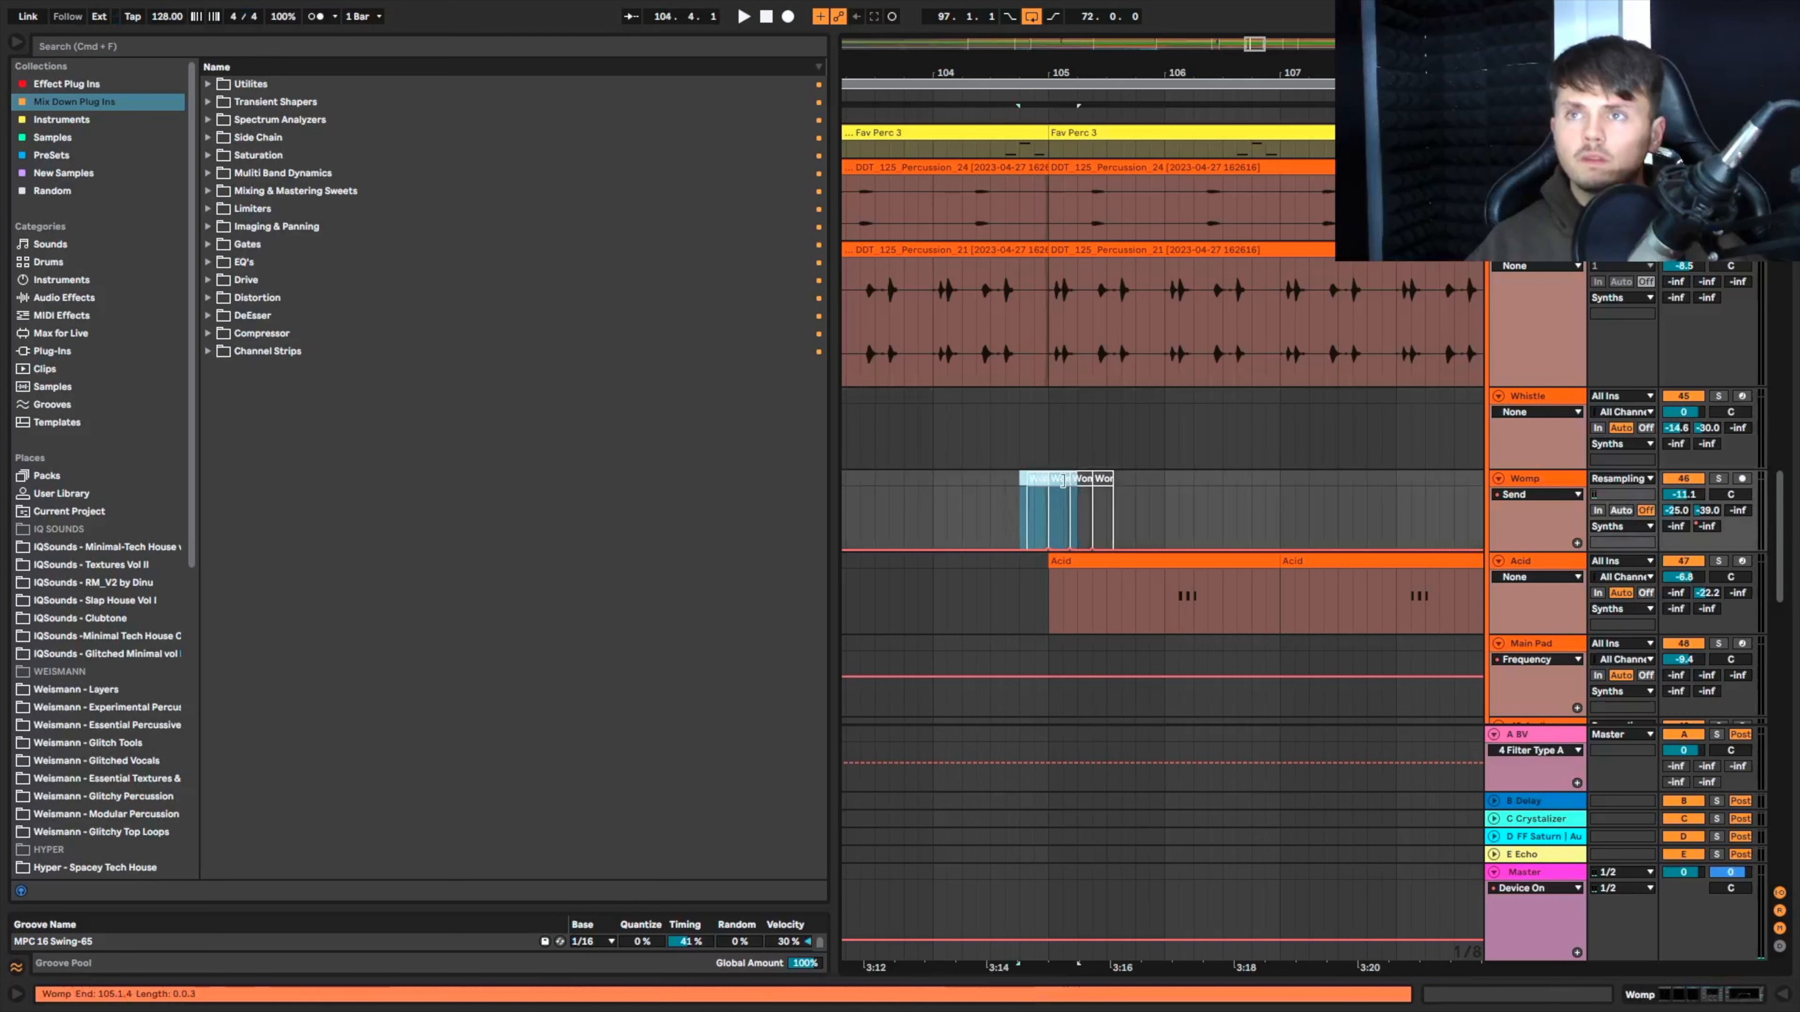
pyautogui.moveTo(1060, 481); pyautogui.dragTo(1299, 520)
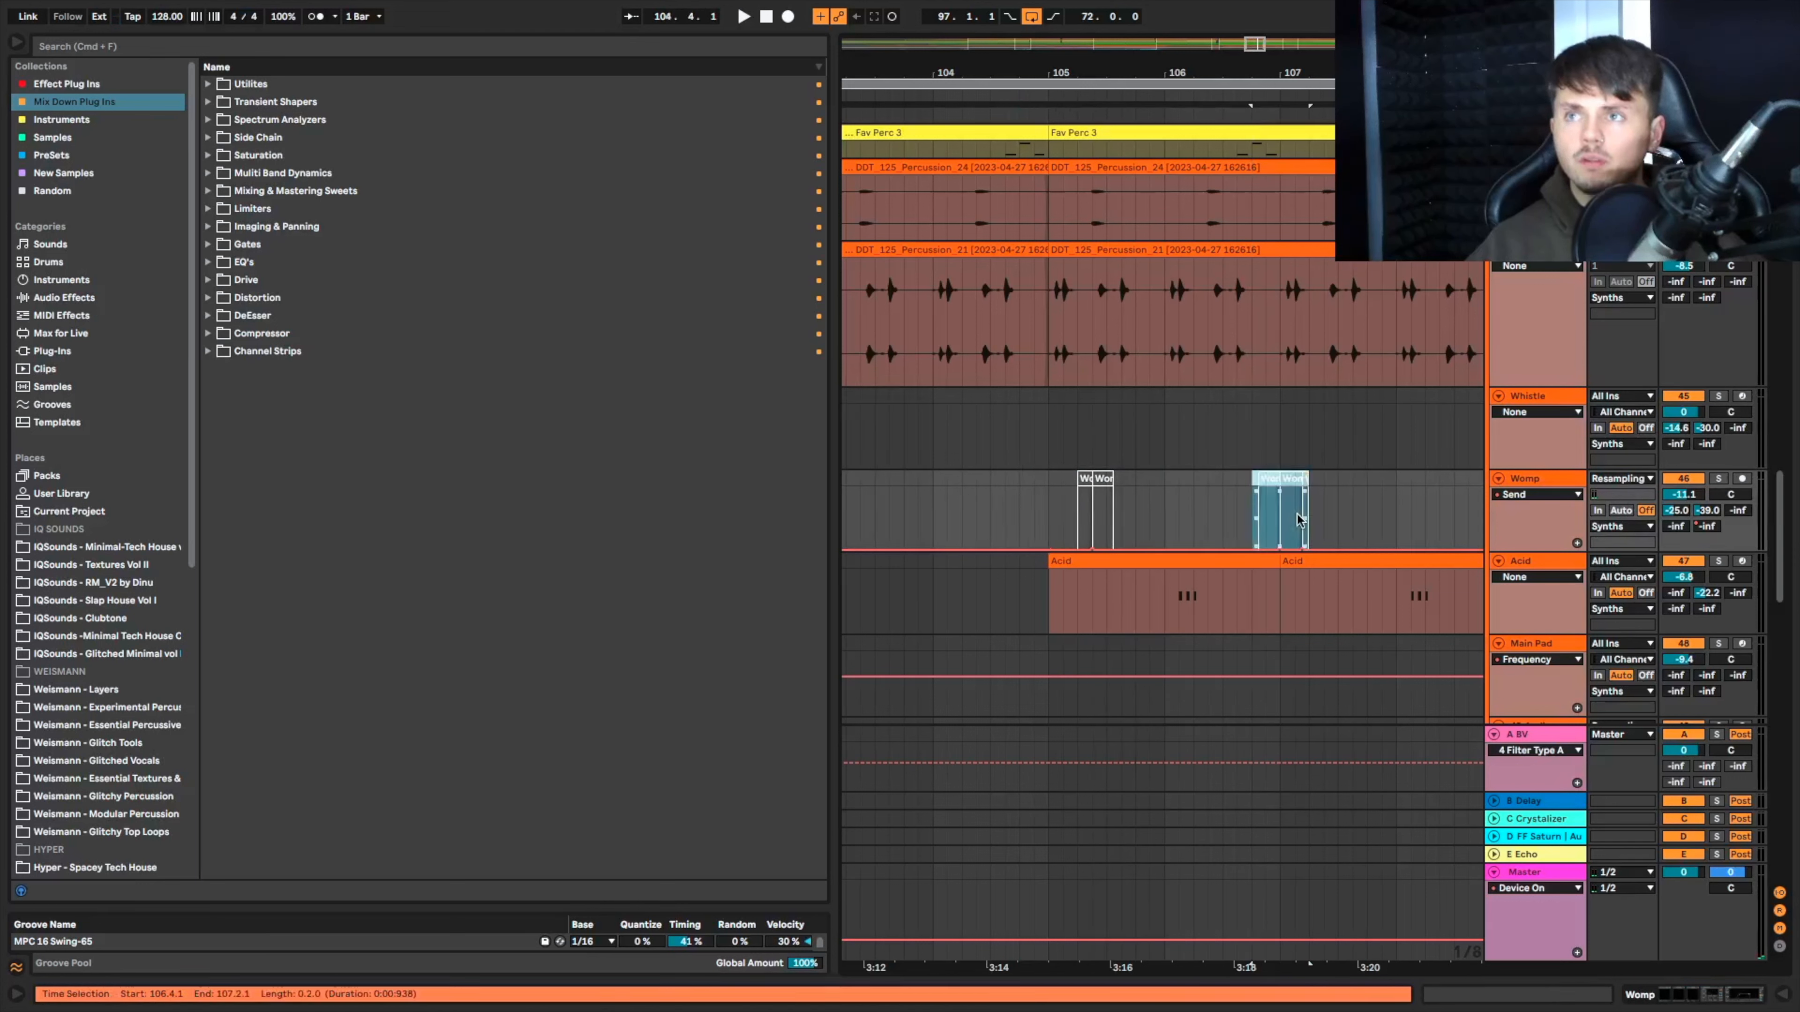
pyautogui.click(992, 494)
pyautogui.press('space')
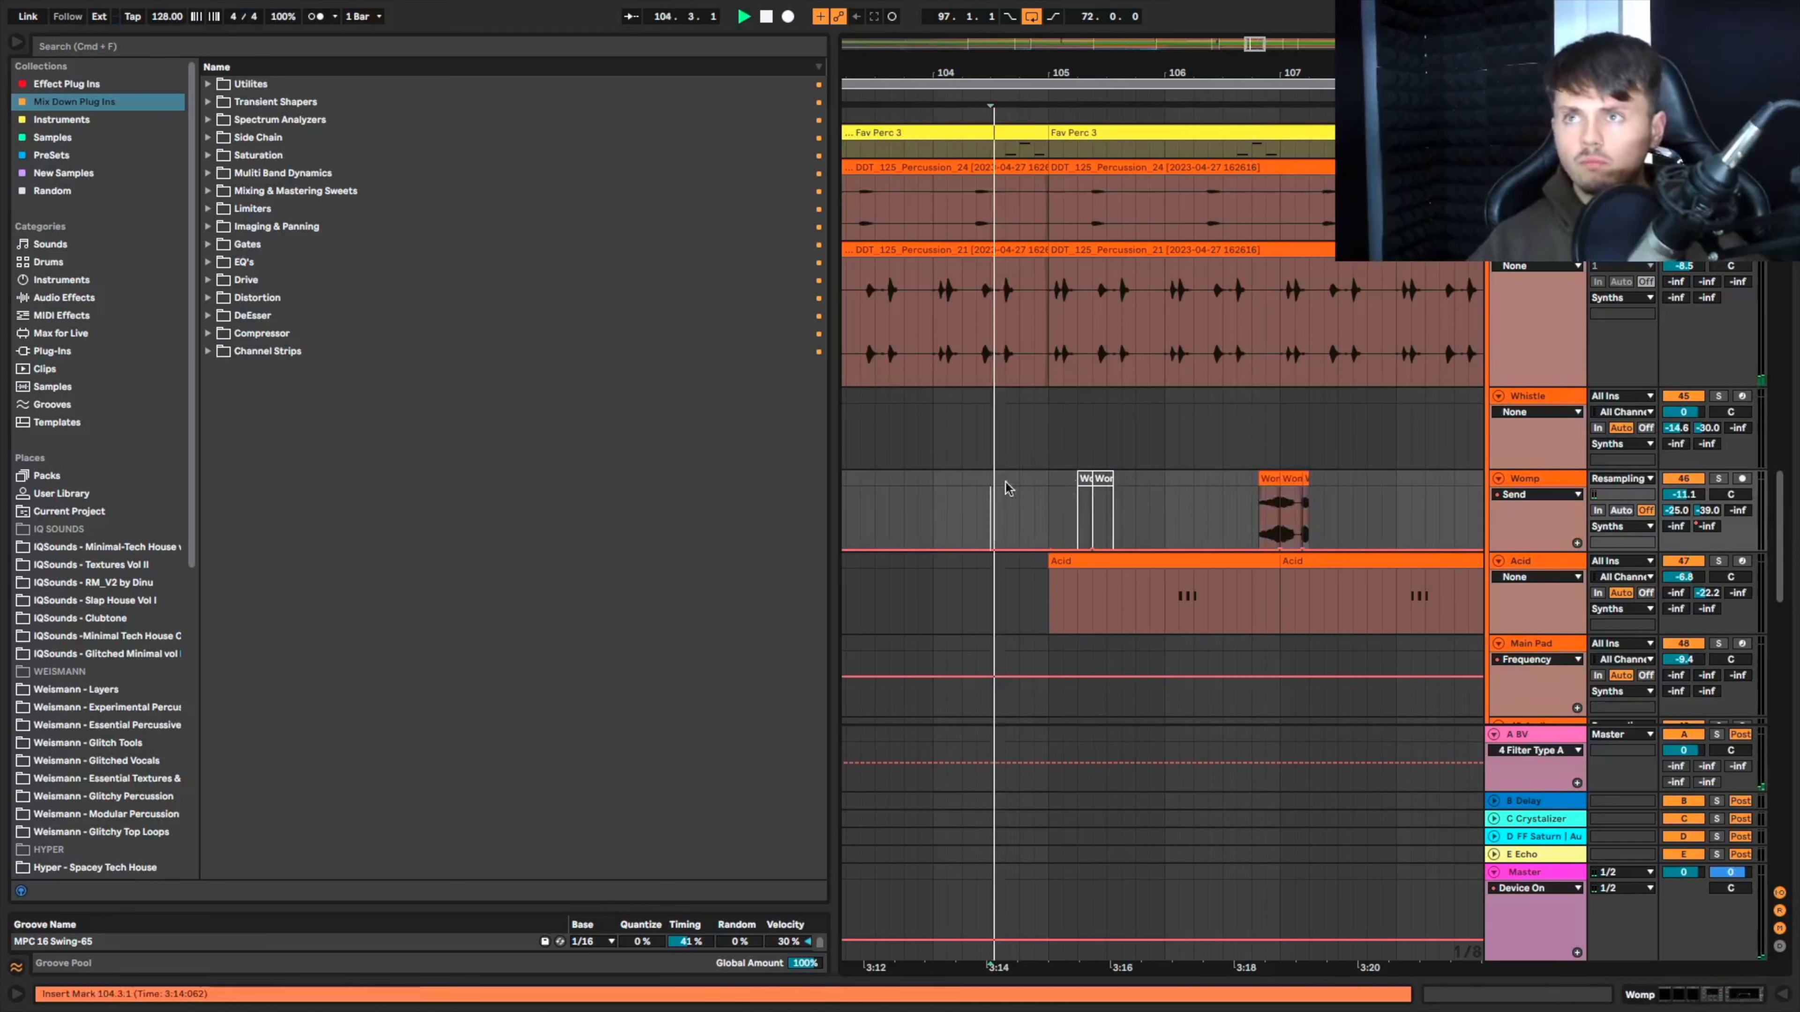
# Step: Remove the leftover Womp sliver at 107.1.4 and duplicate the Womp clip at 107.1.1 into its place
pyautogui.click(1305, 481)
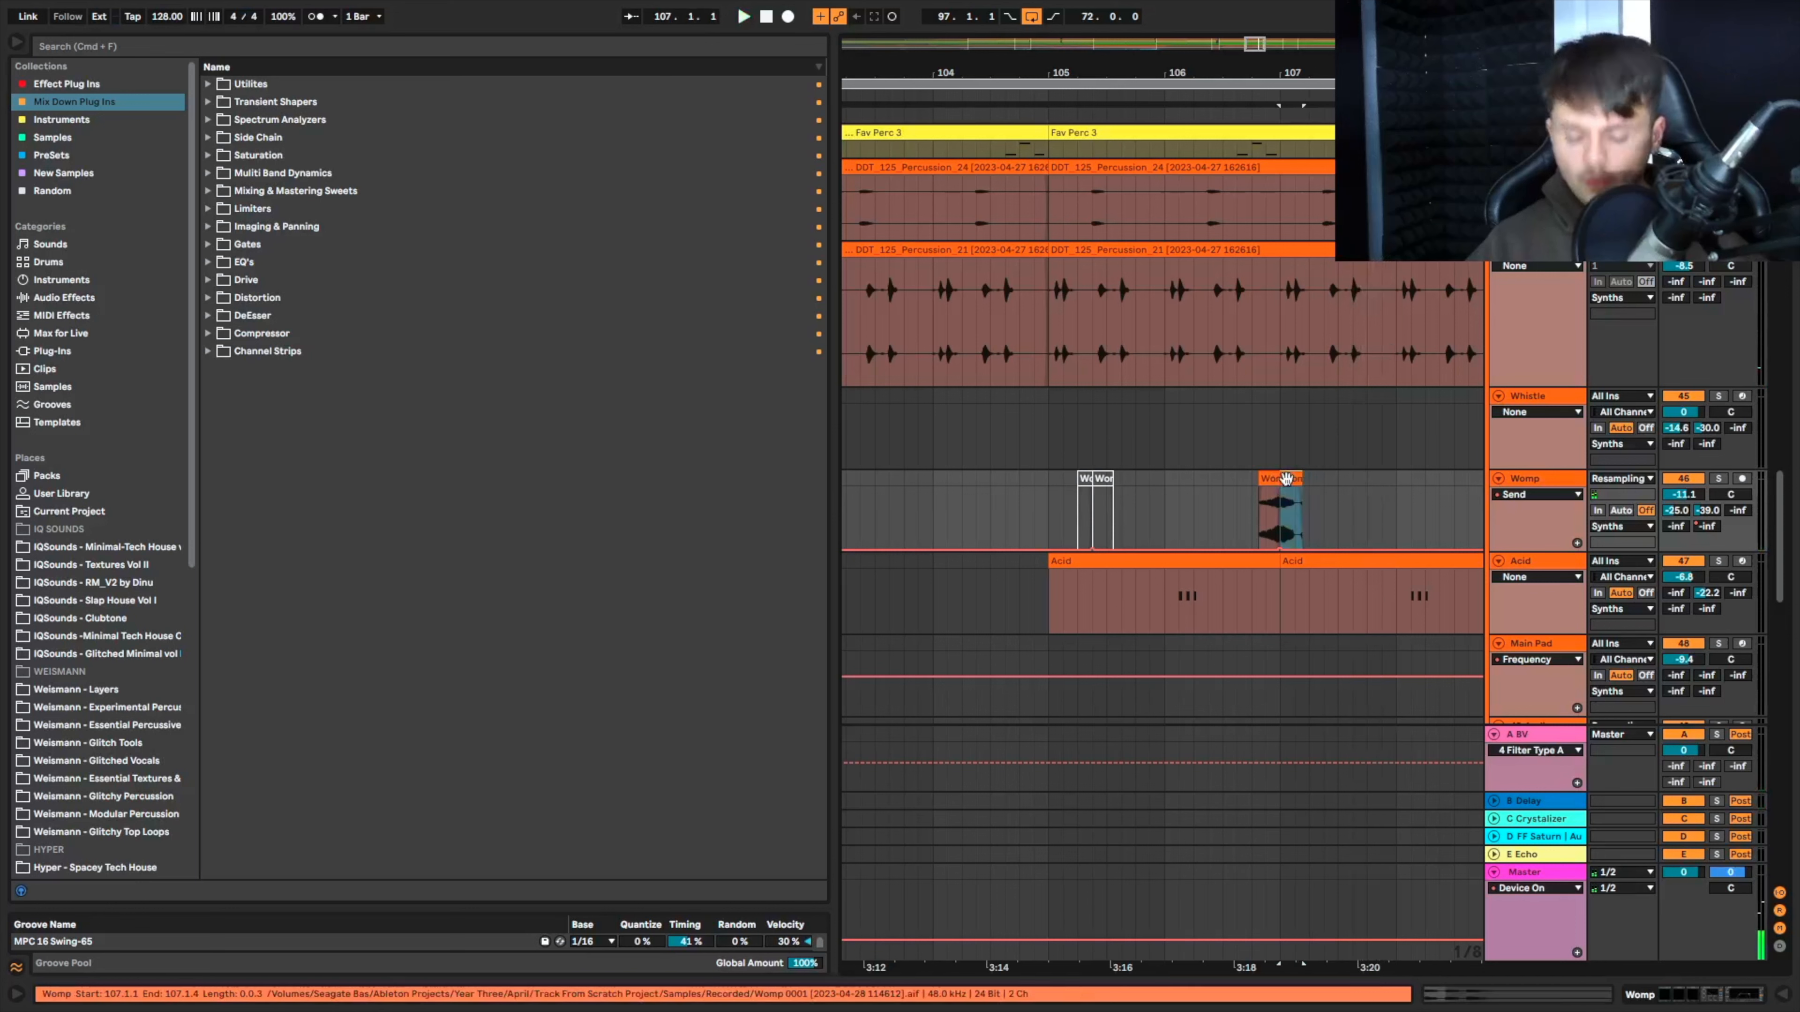
pyautogui.click(1231, 499)
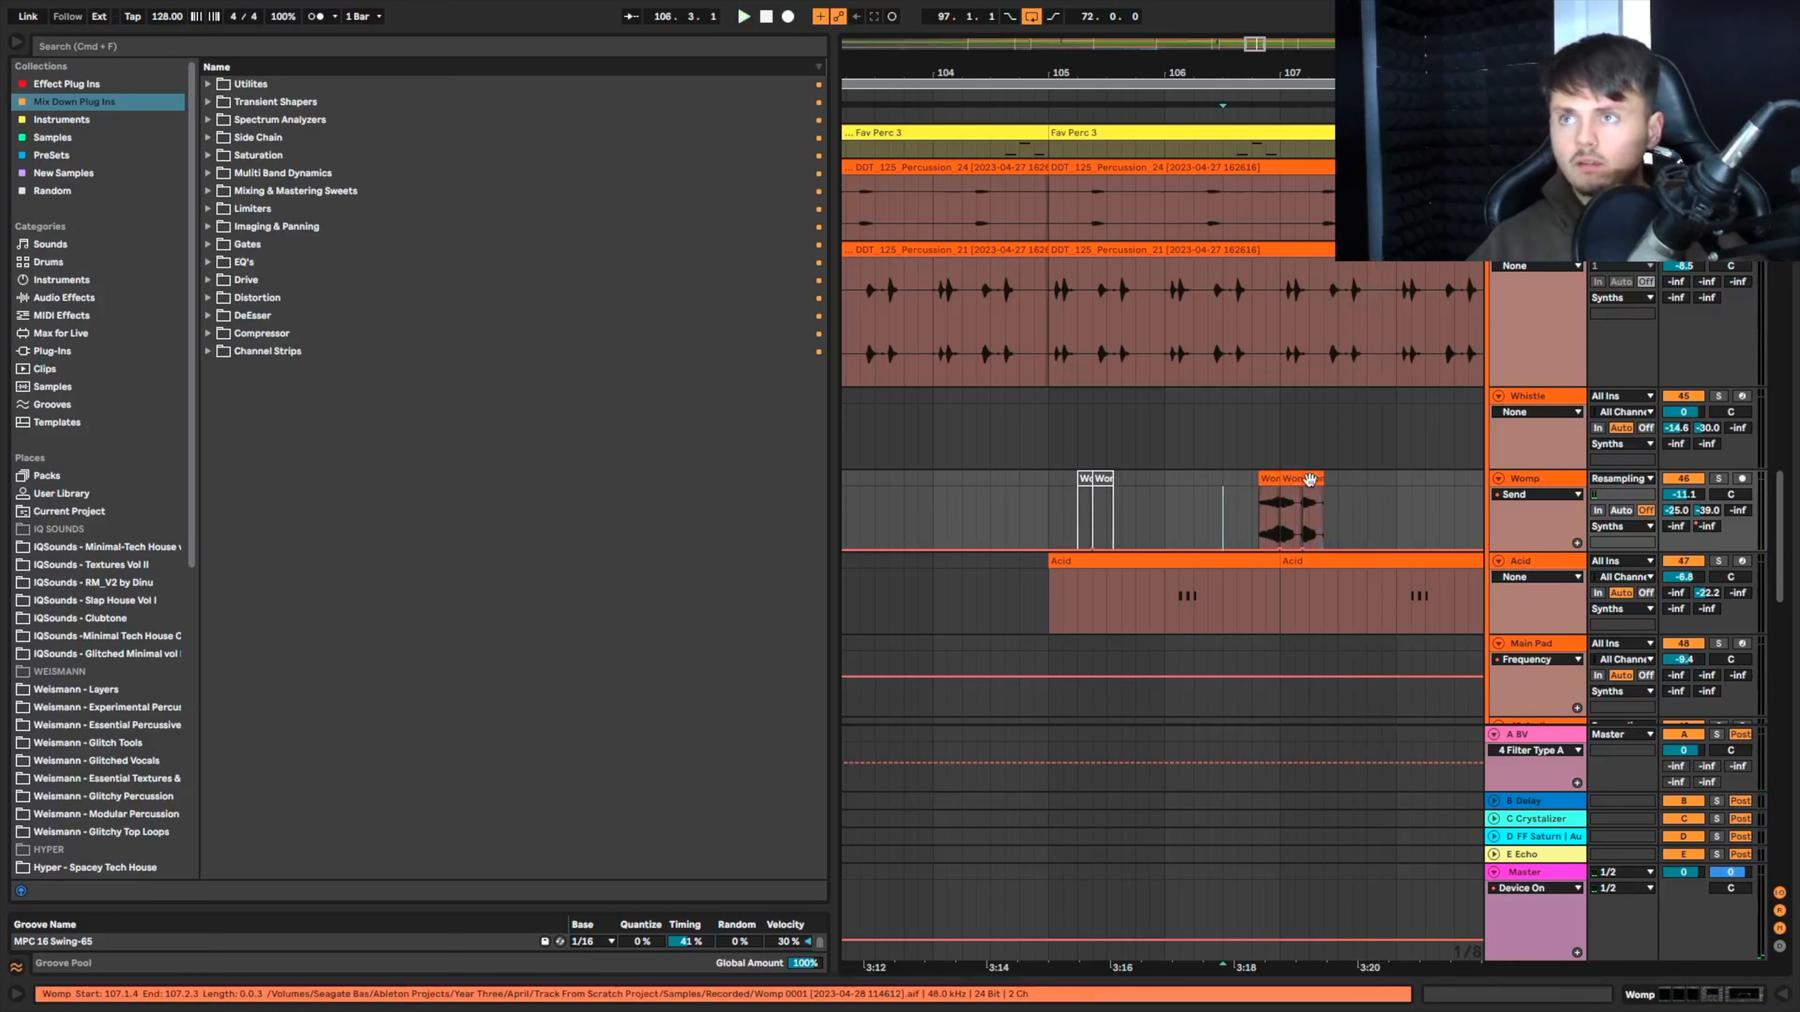
# Step: Move the last Womp clip in bar 107 so it starts at 107.2.4 and play the passage from bar 106
pyautogui.moveTo(1310, 479); pyautogui.dragTo(1352, 479)
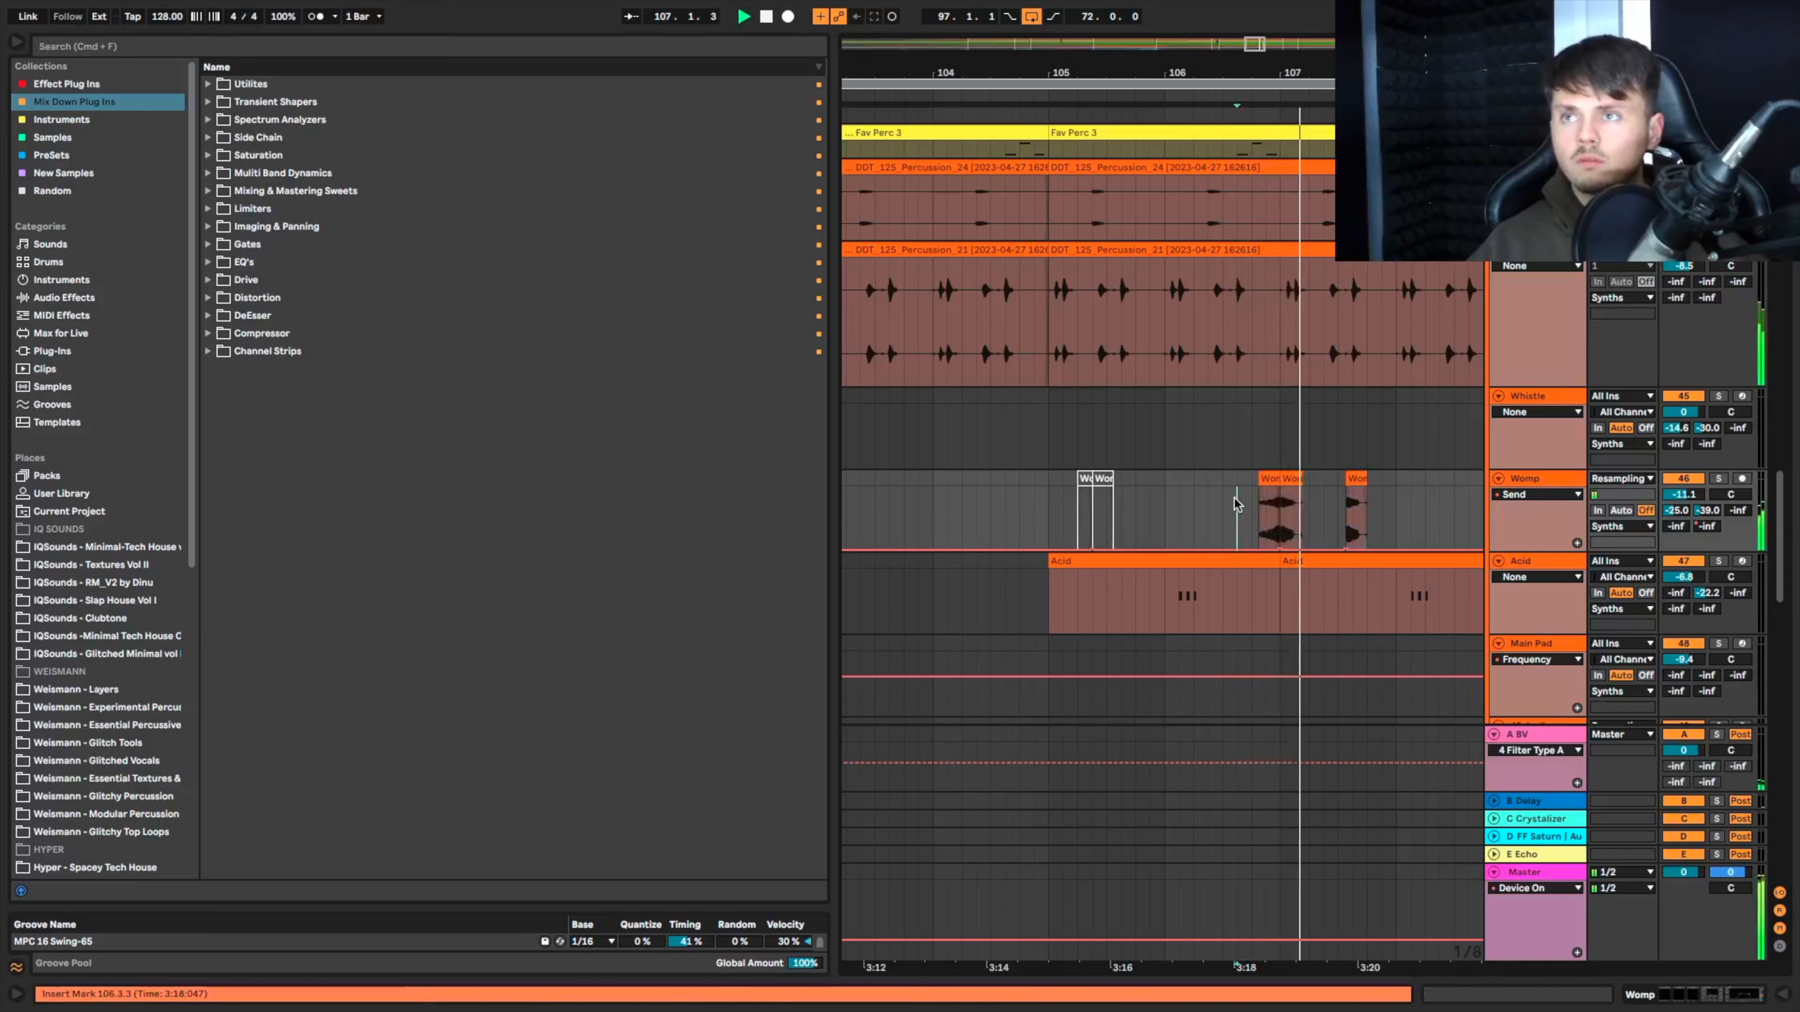
pyautogui.press('space')
pyautogui.scroll(5, 1328, 510)
pyautogui.scroll(3, 1396, 509)
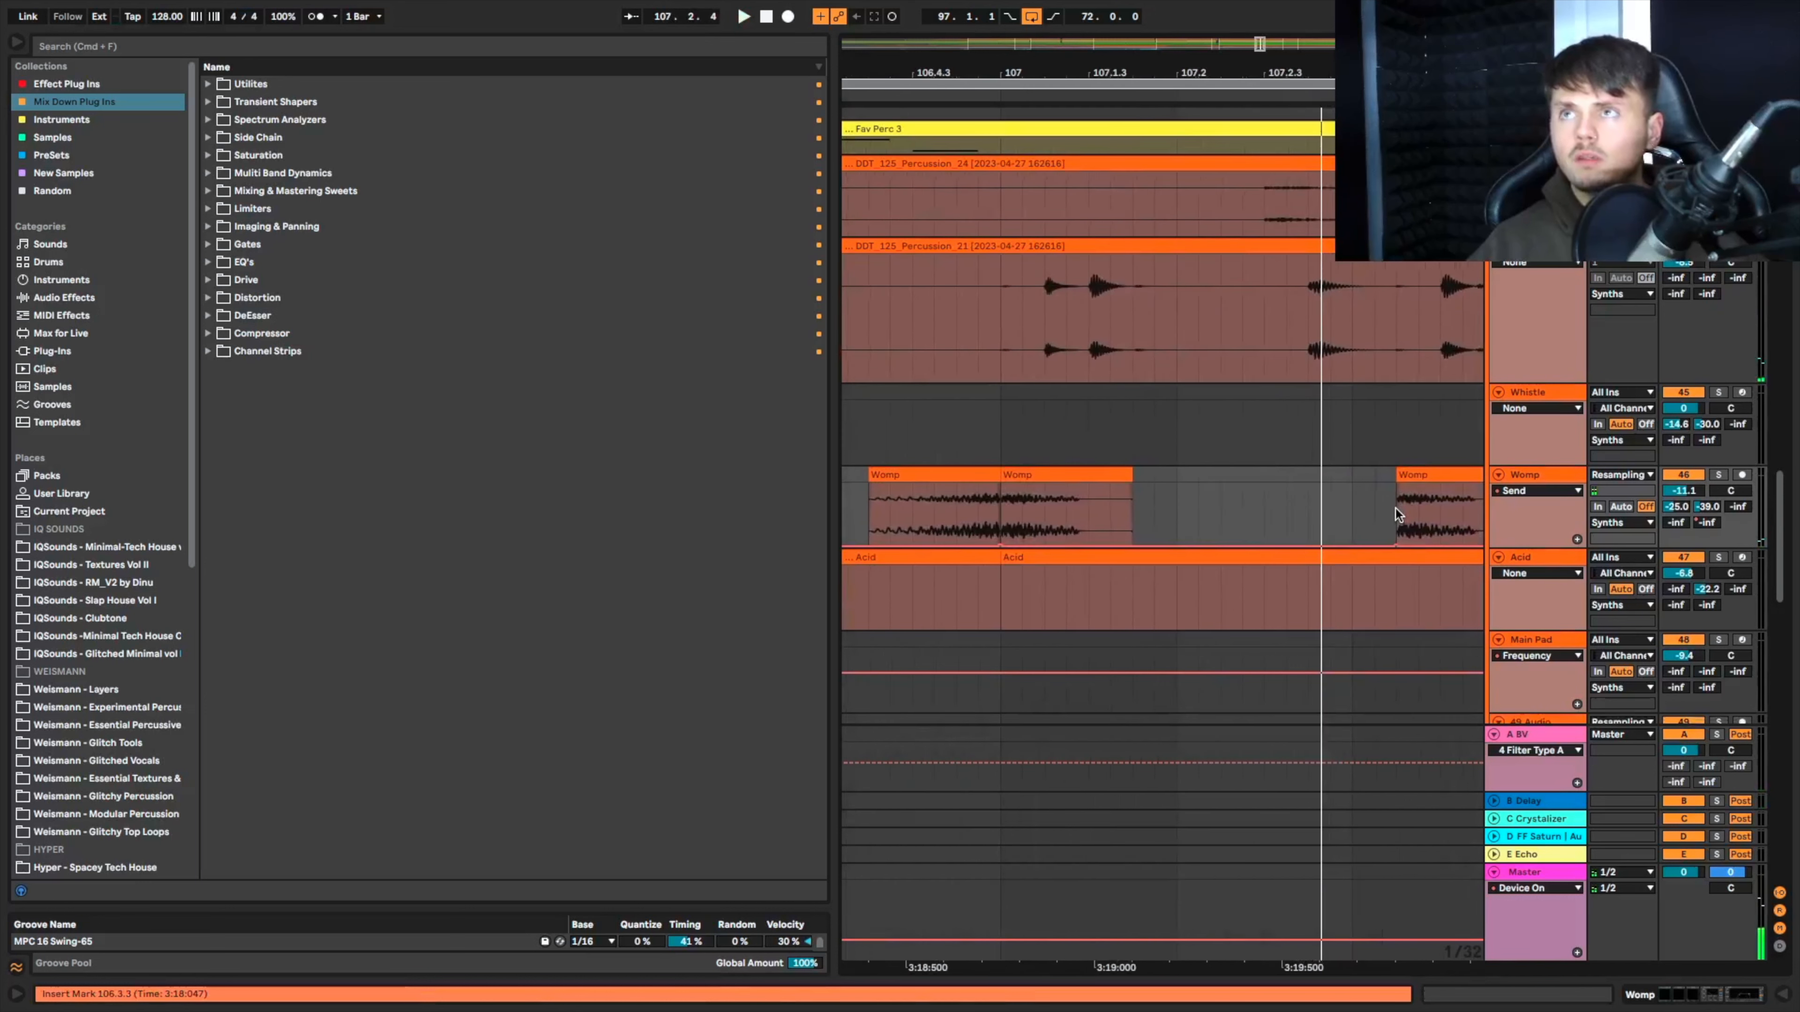
pyautogui.scroll(-1, 1392, 506)
pyautogui.hscroll(3, 1350, 467)
pyautogui.moveTo(1355, 443); pyautogui.dragTo(1214, 465)
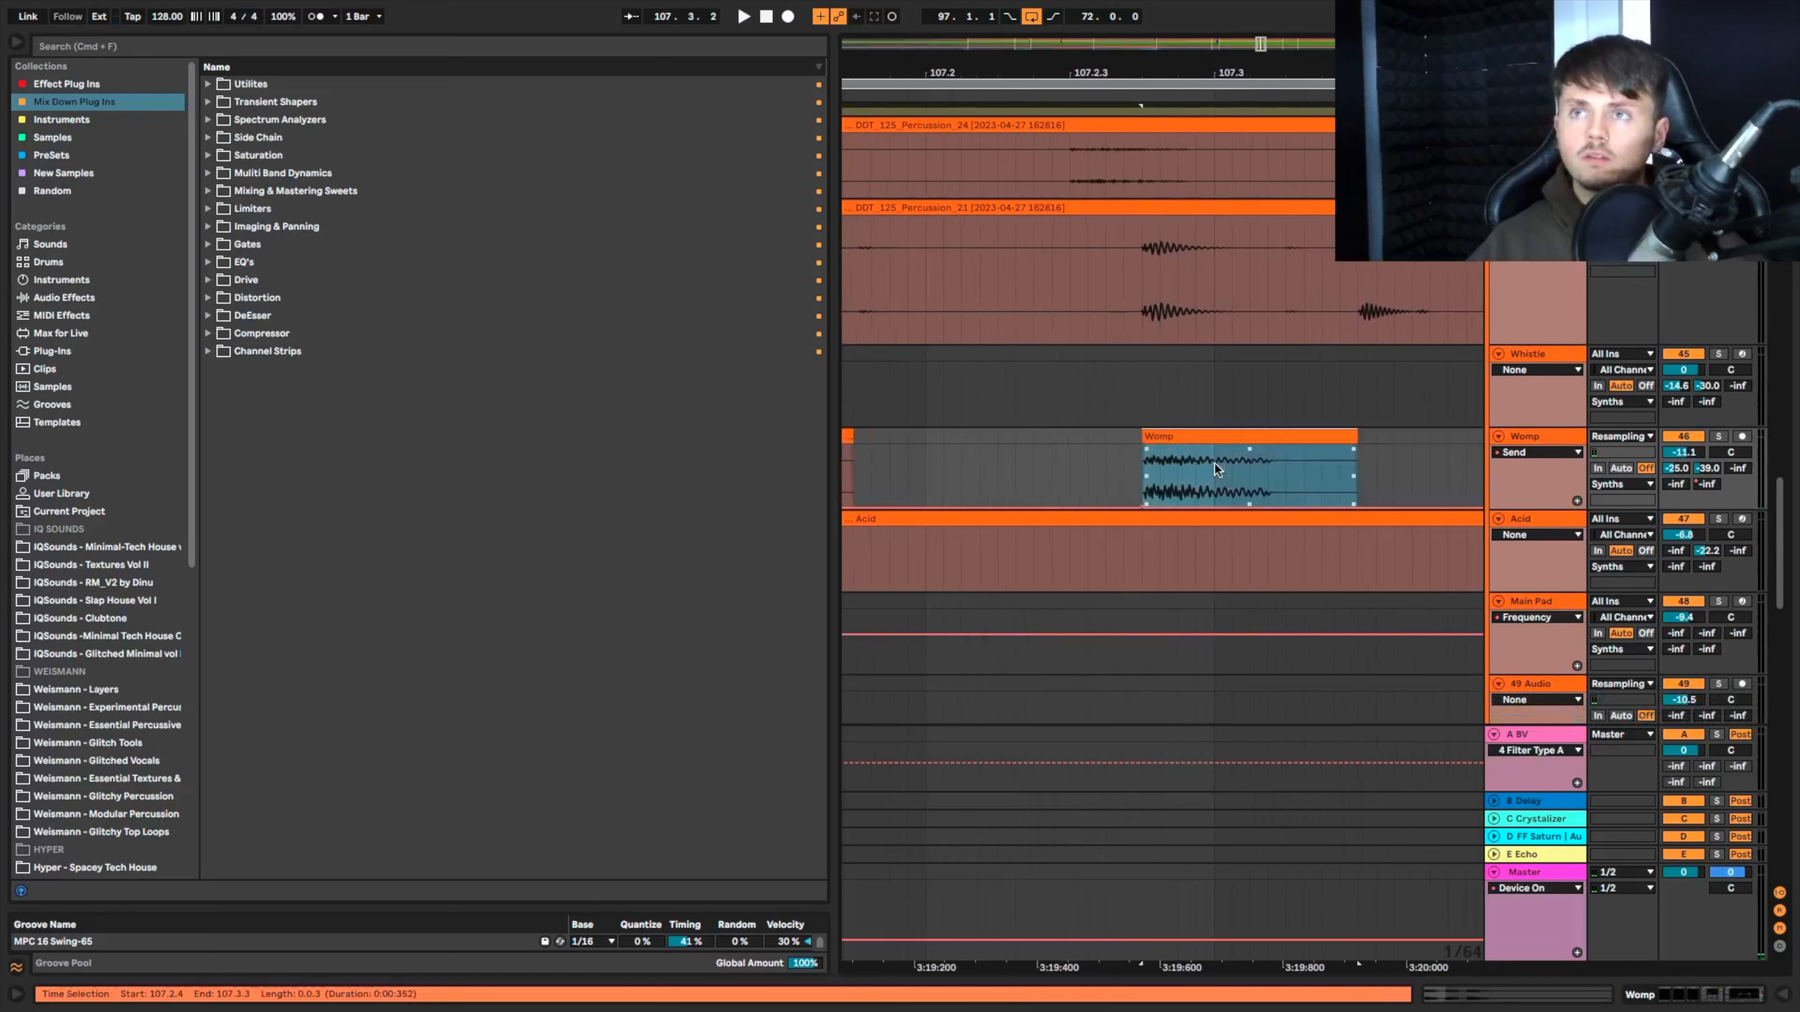
pyautogui.scroll(-2, 1214, 465)
pyautogui.scroll(-2, 1163, 489)
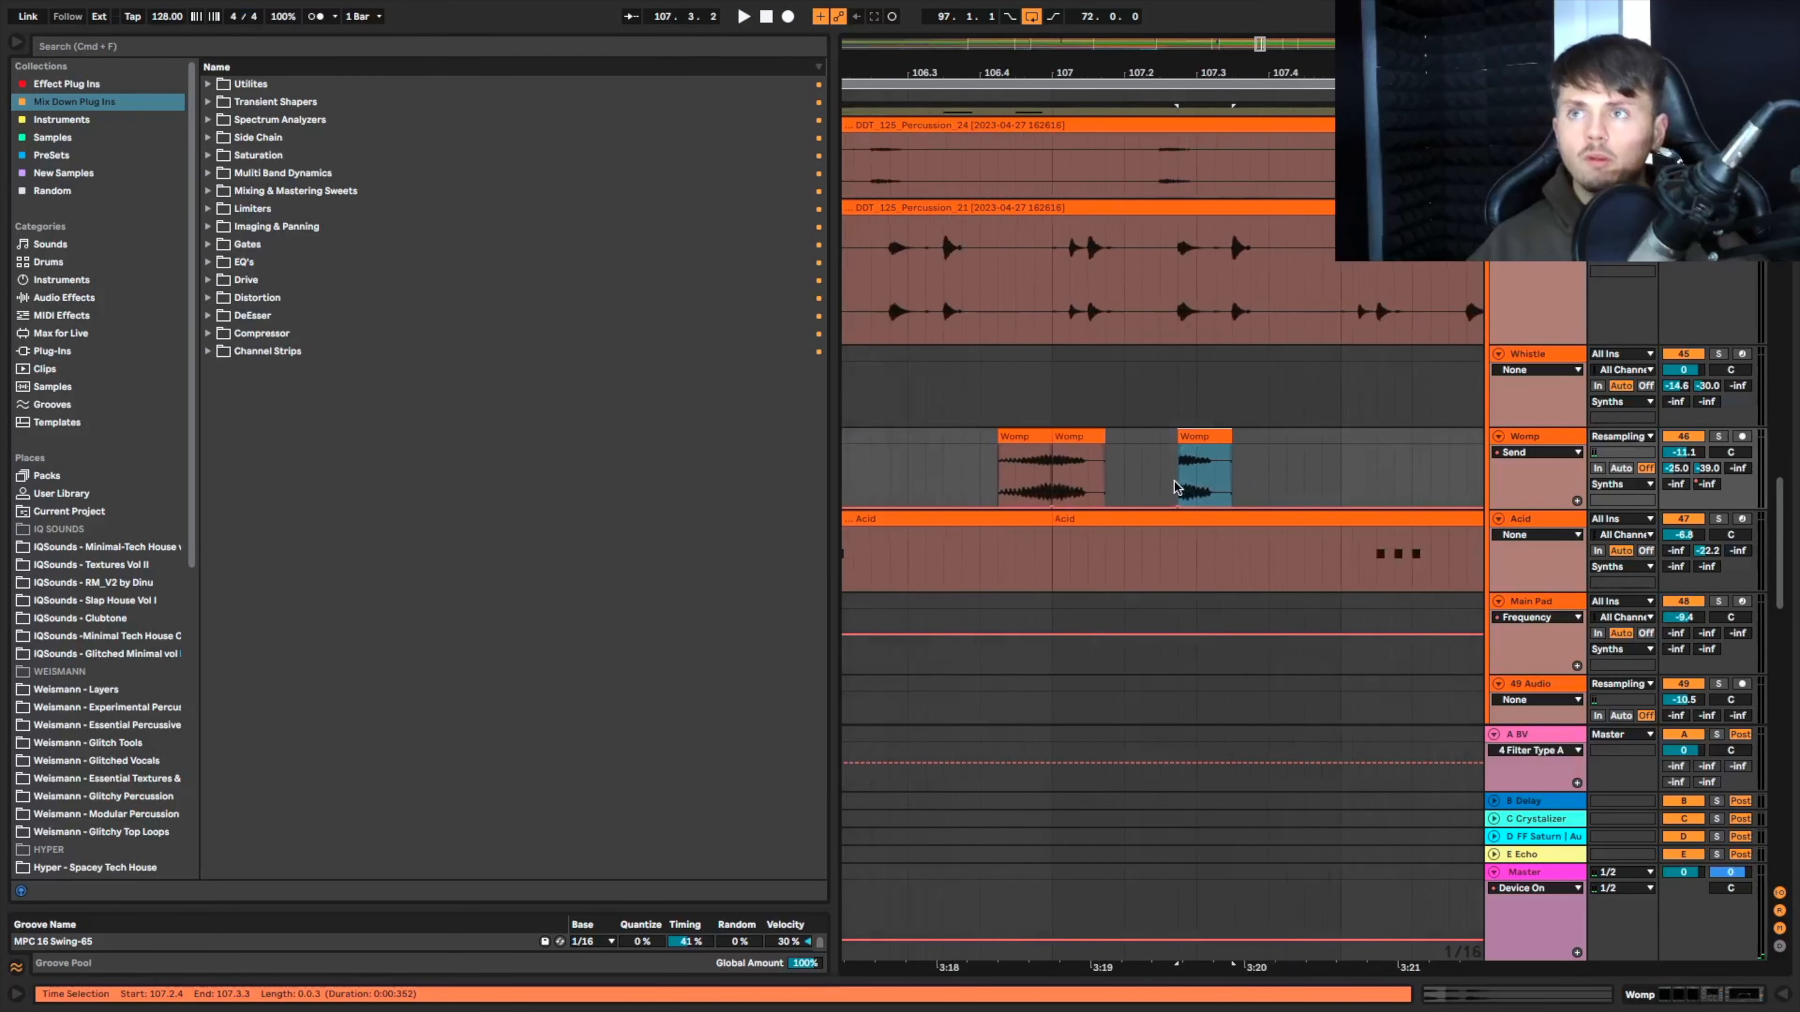
pyautogui.hscroll(-2, 1098, 488)
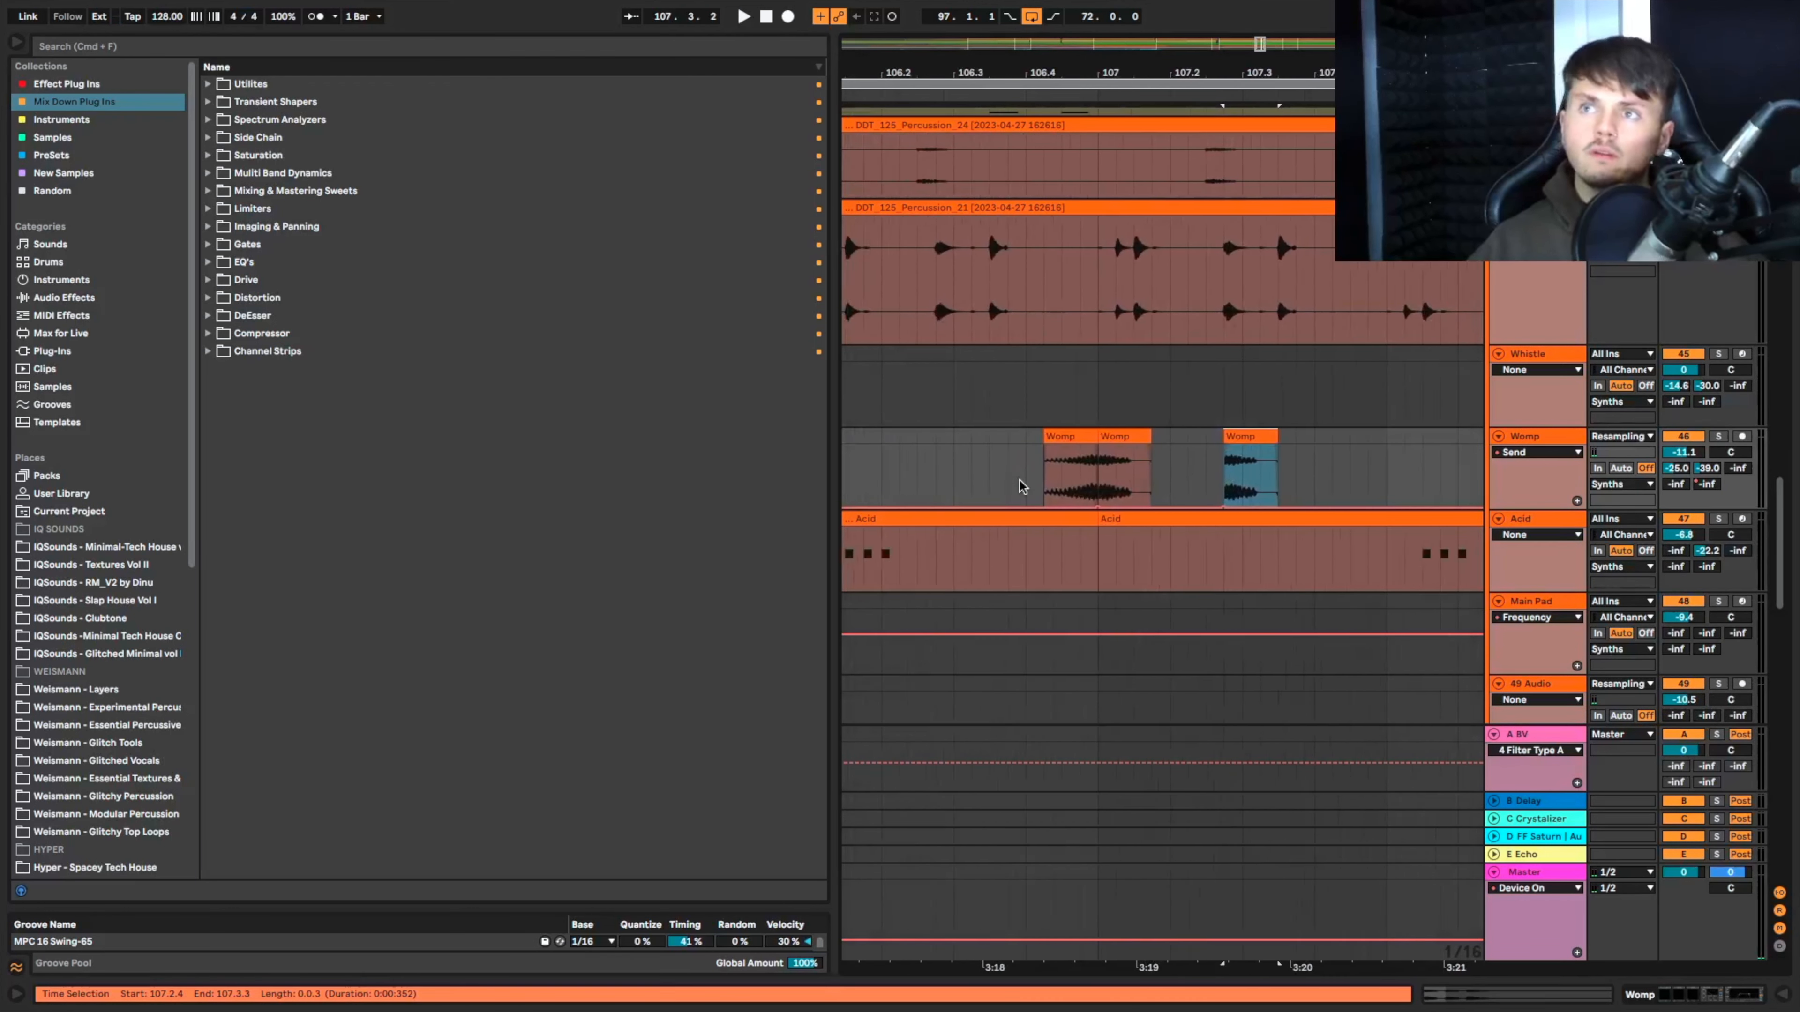
pyautogui.hscroll(1, 1021, 486)
pyautogui.press('space')
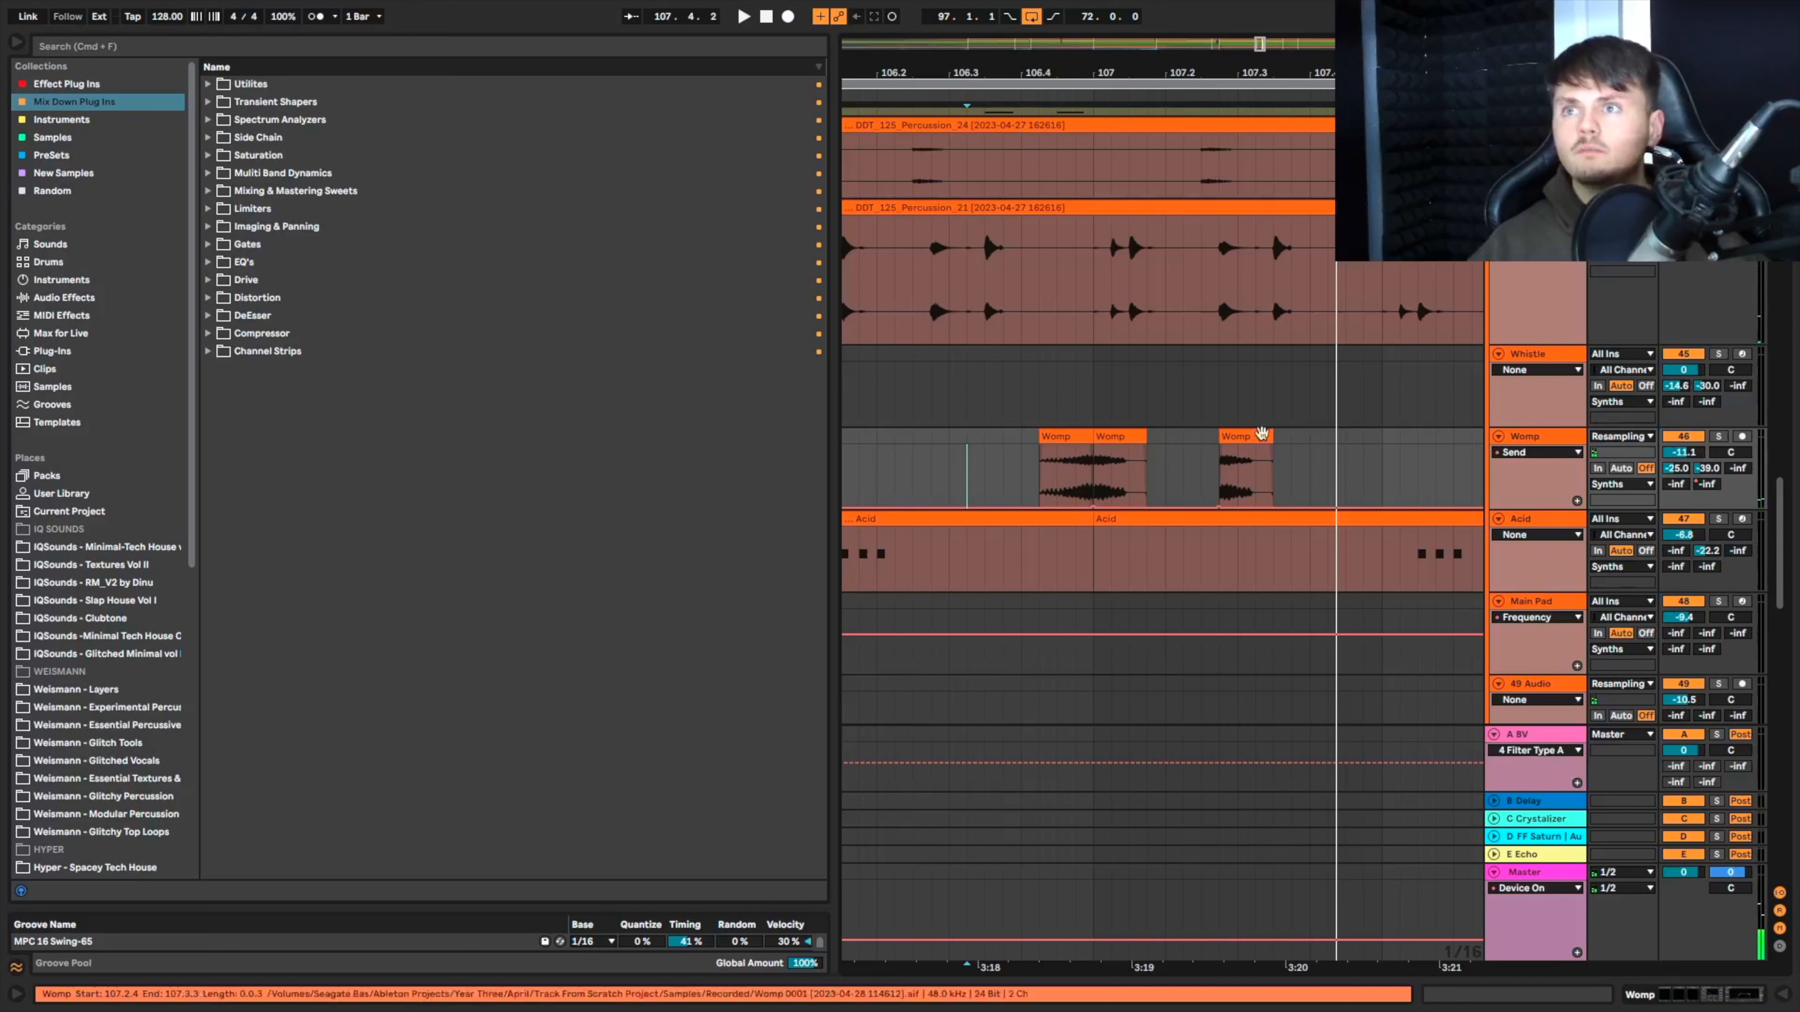
pyautogui.scroll(-1, 1230, 441)
pyautogui.doubleClick(1242, 440)
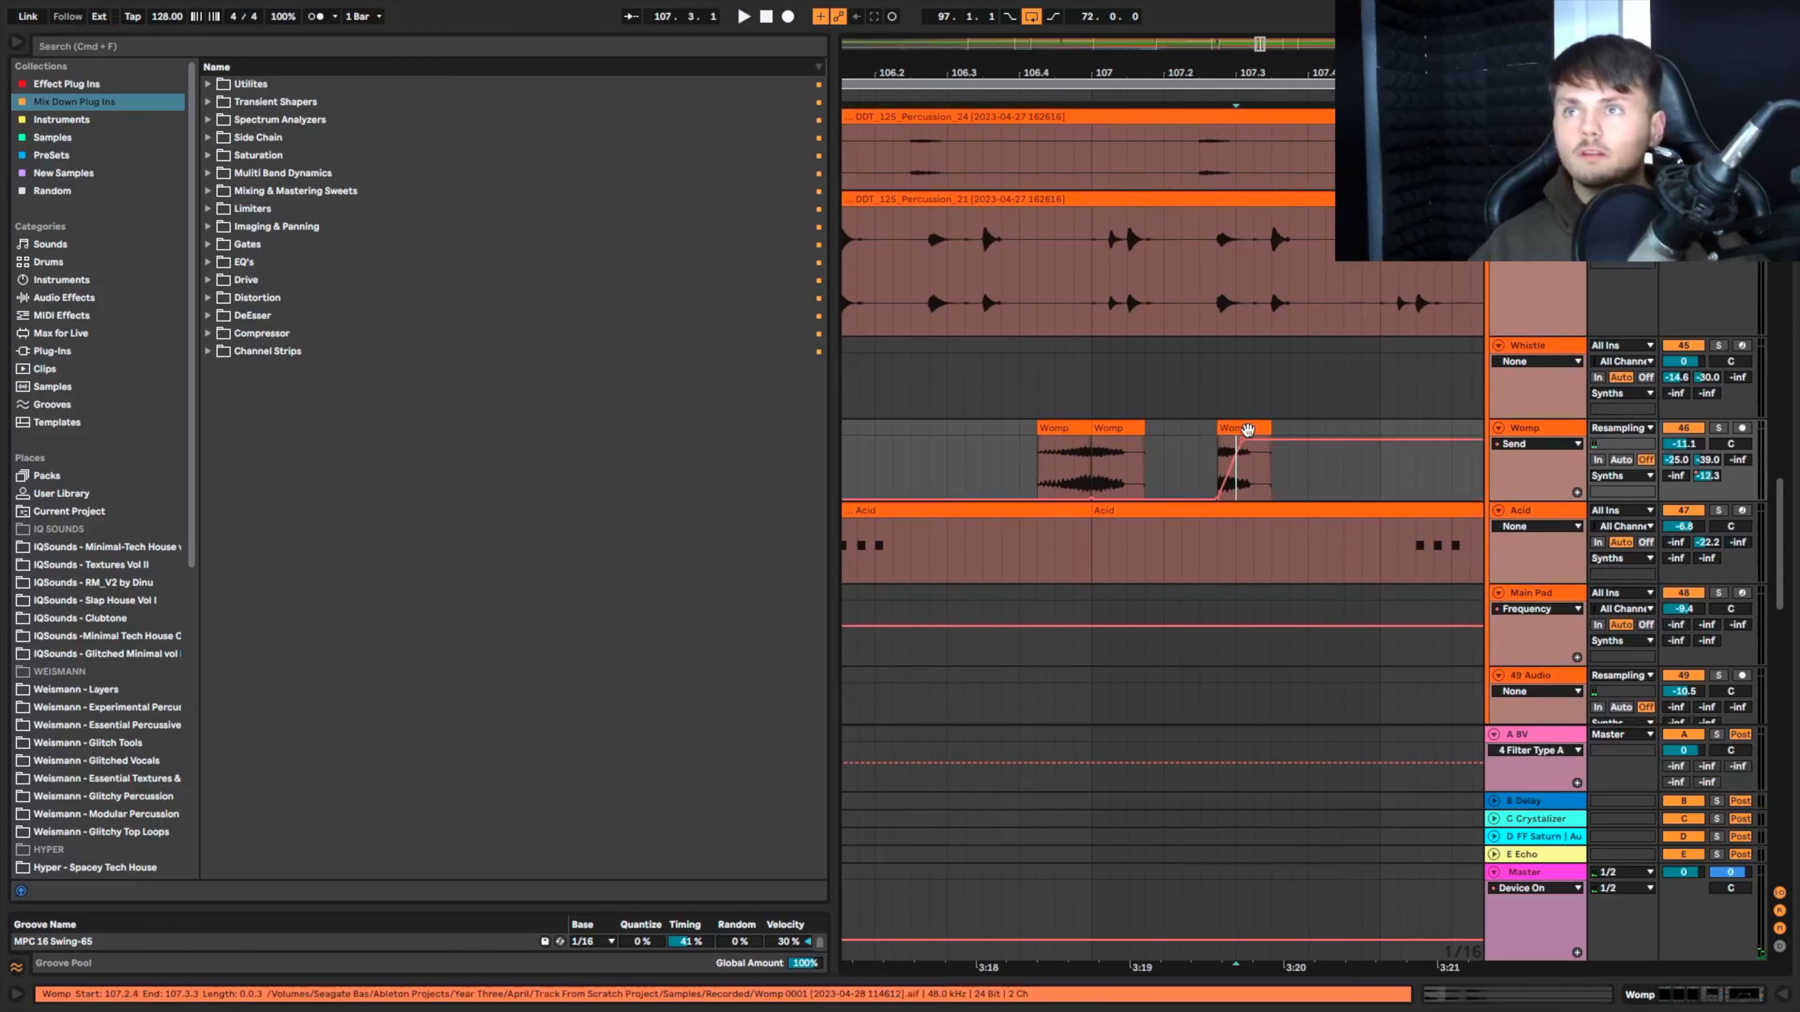
pyautogui.press('super+z')
pyautogui.press('super+z')
# Step: Try nudging the last Womp clip slightly ahead of 107.2.4 off the grid and play from 106.3.4
pyautogui.scroll(10, 1220, 471)
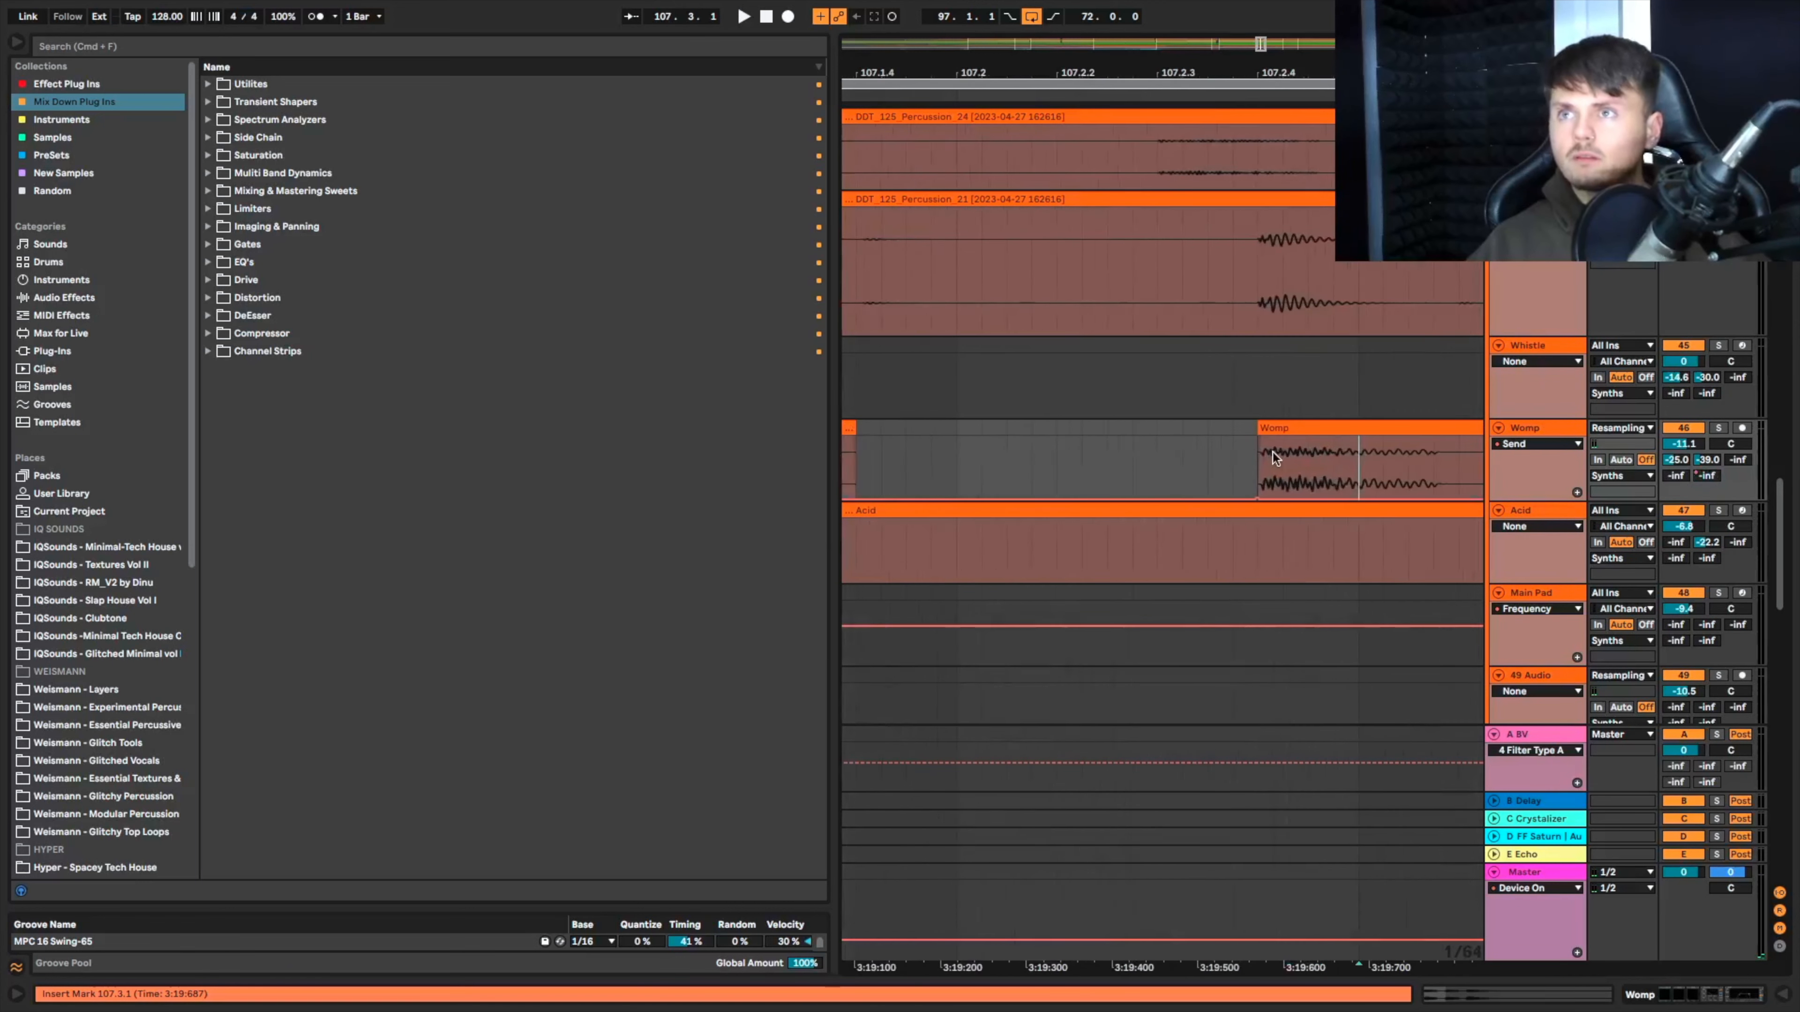
pyautogui.click(1250, 430)
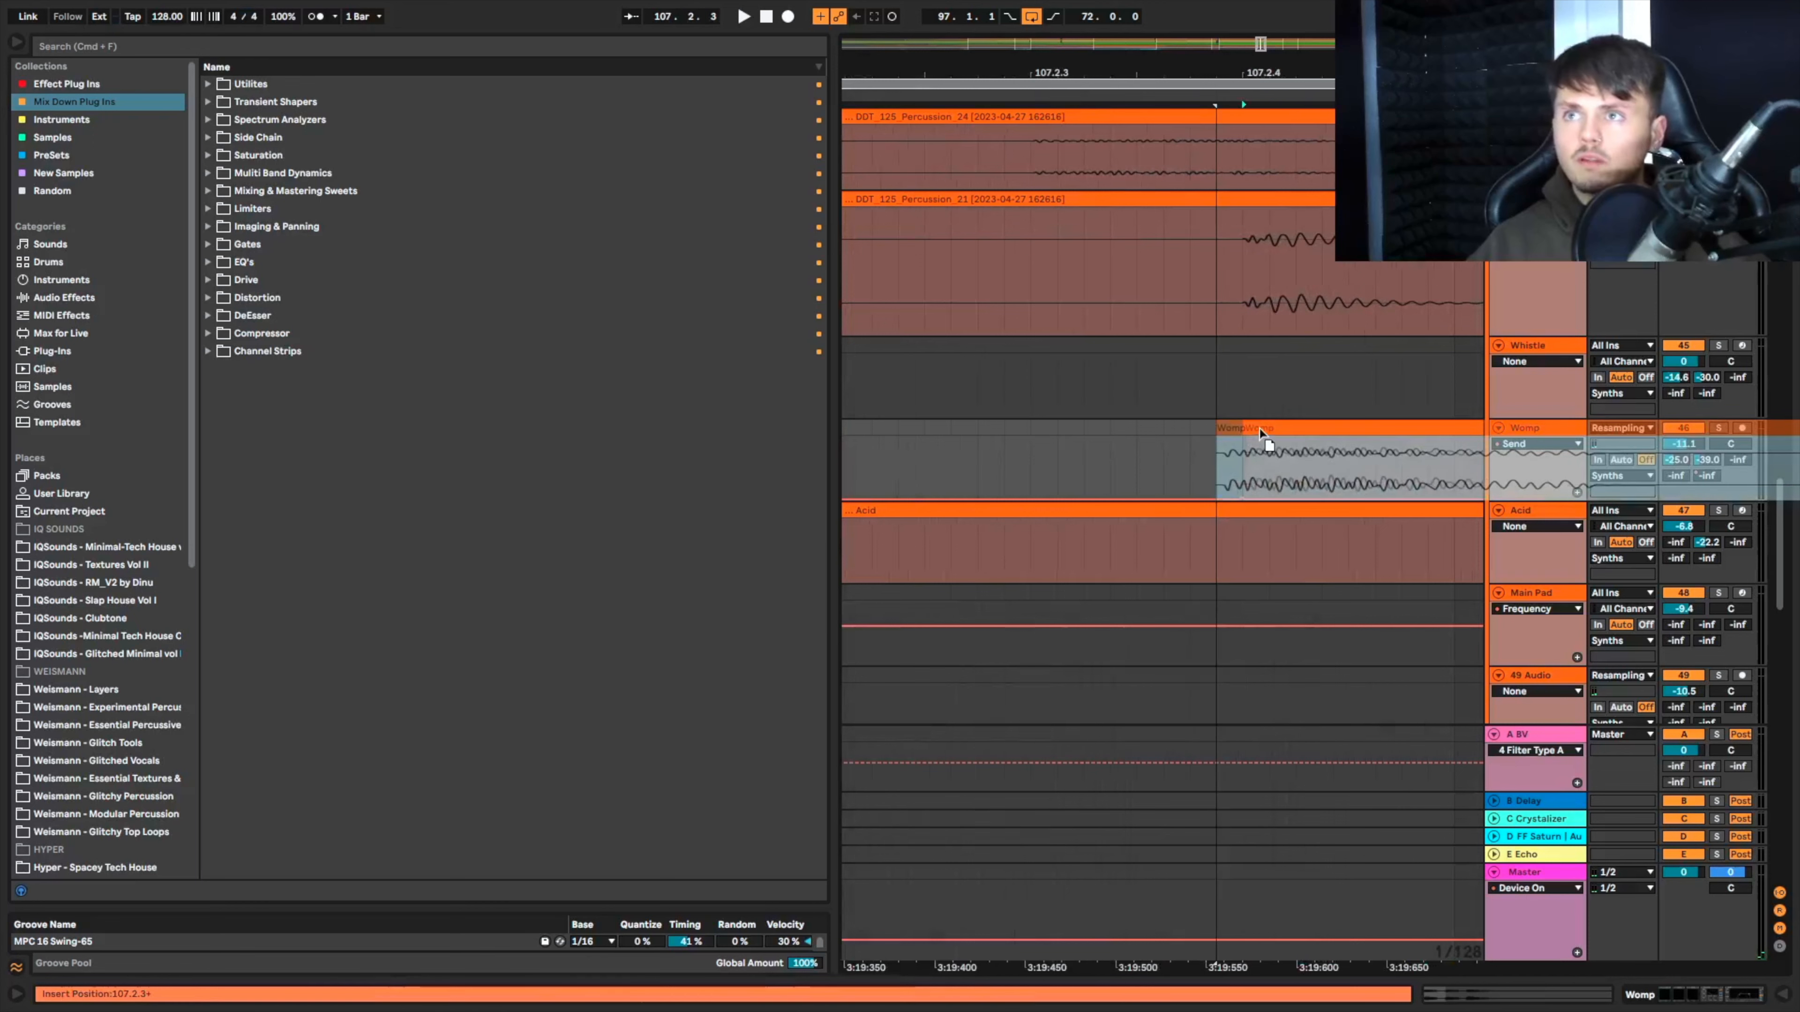
pyautogui.scroll(-10, 1260, 430)
pyautogui.scroll(-2, 1260, 430)
pyautogui.click(999, 454)
pyautogui.press('space')
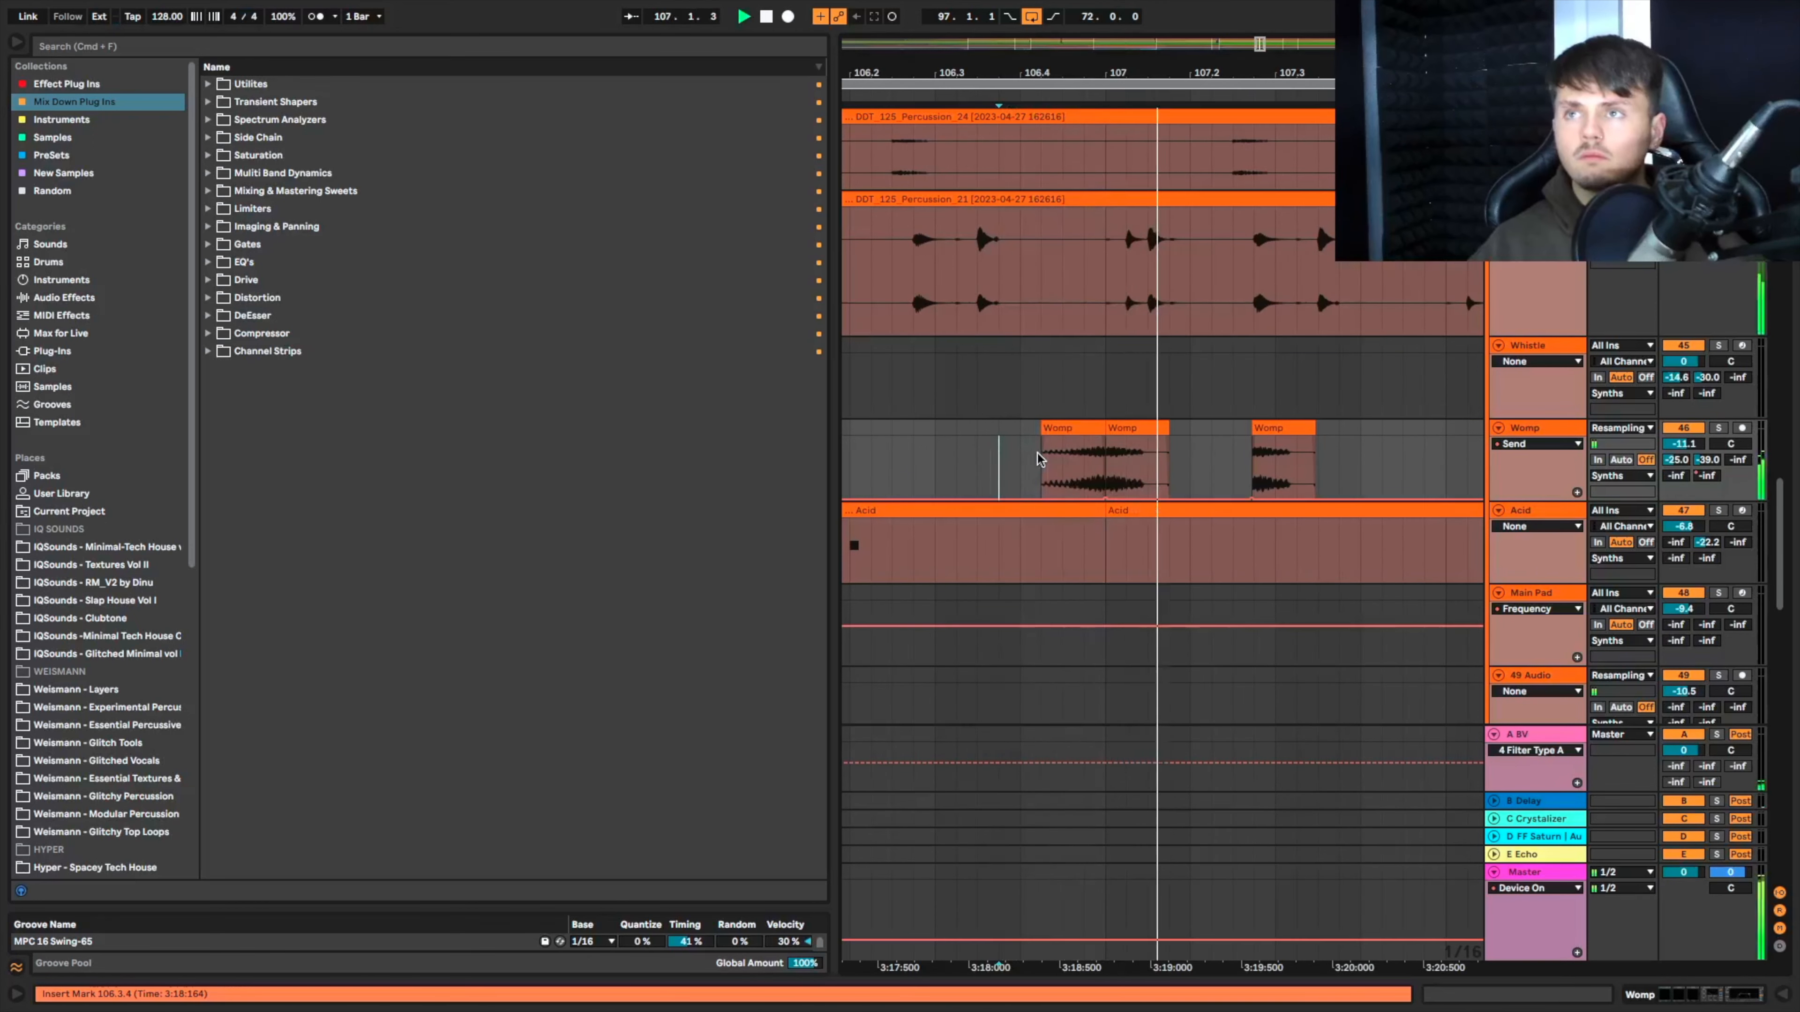
pyautogui.click(1260, 451)
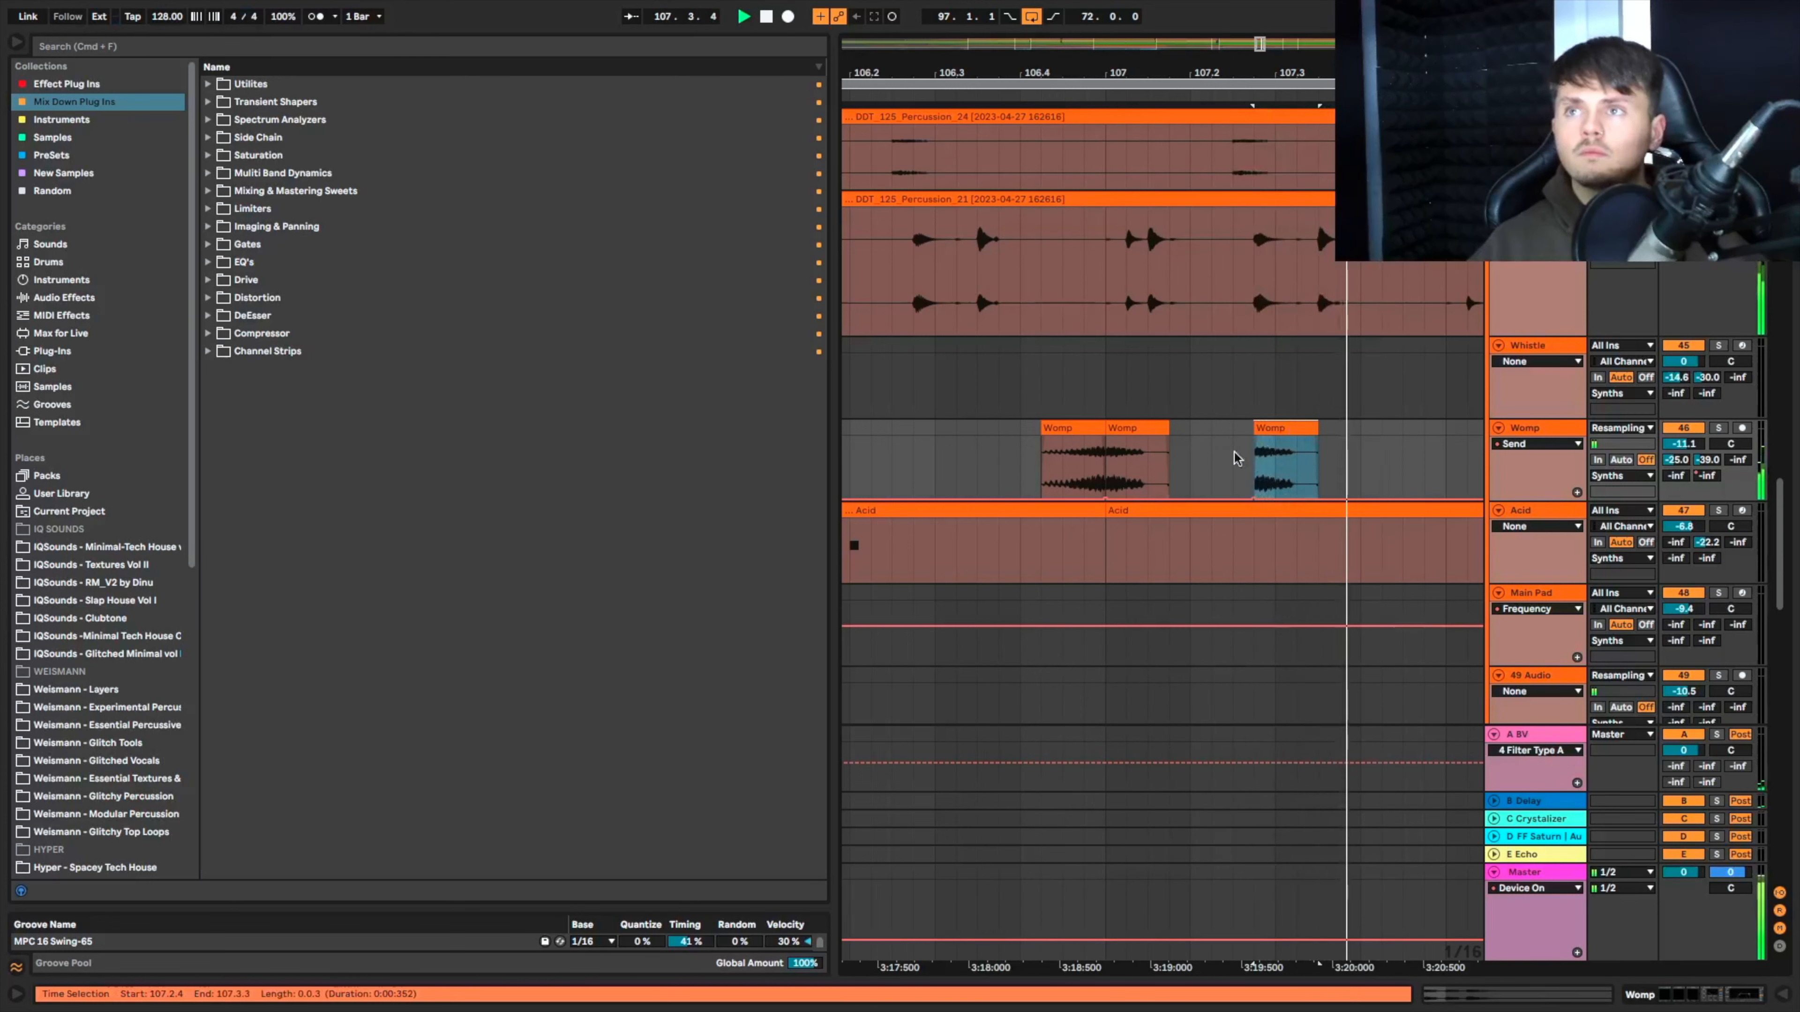
pyautogui.click(977, 461)
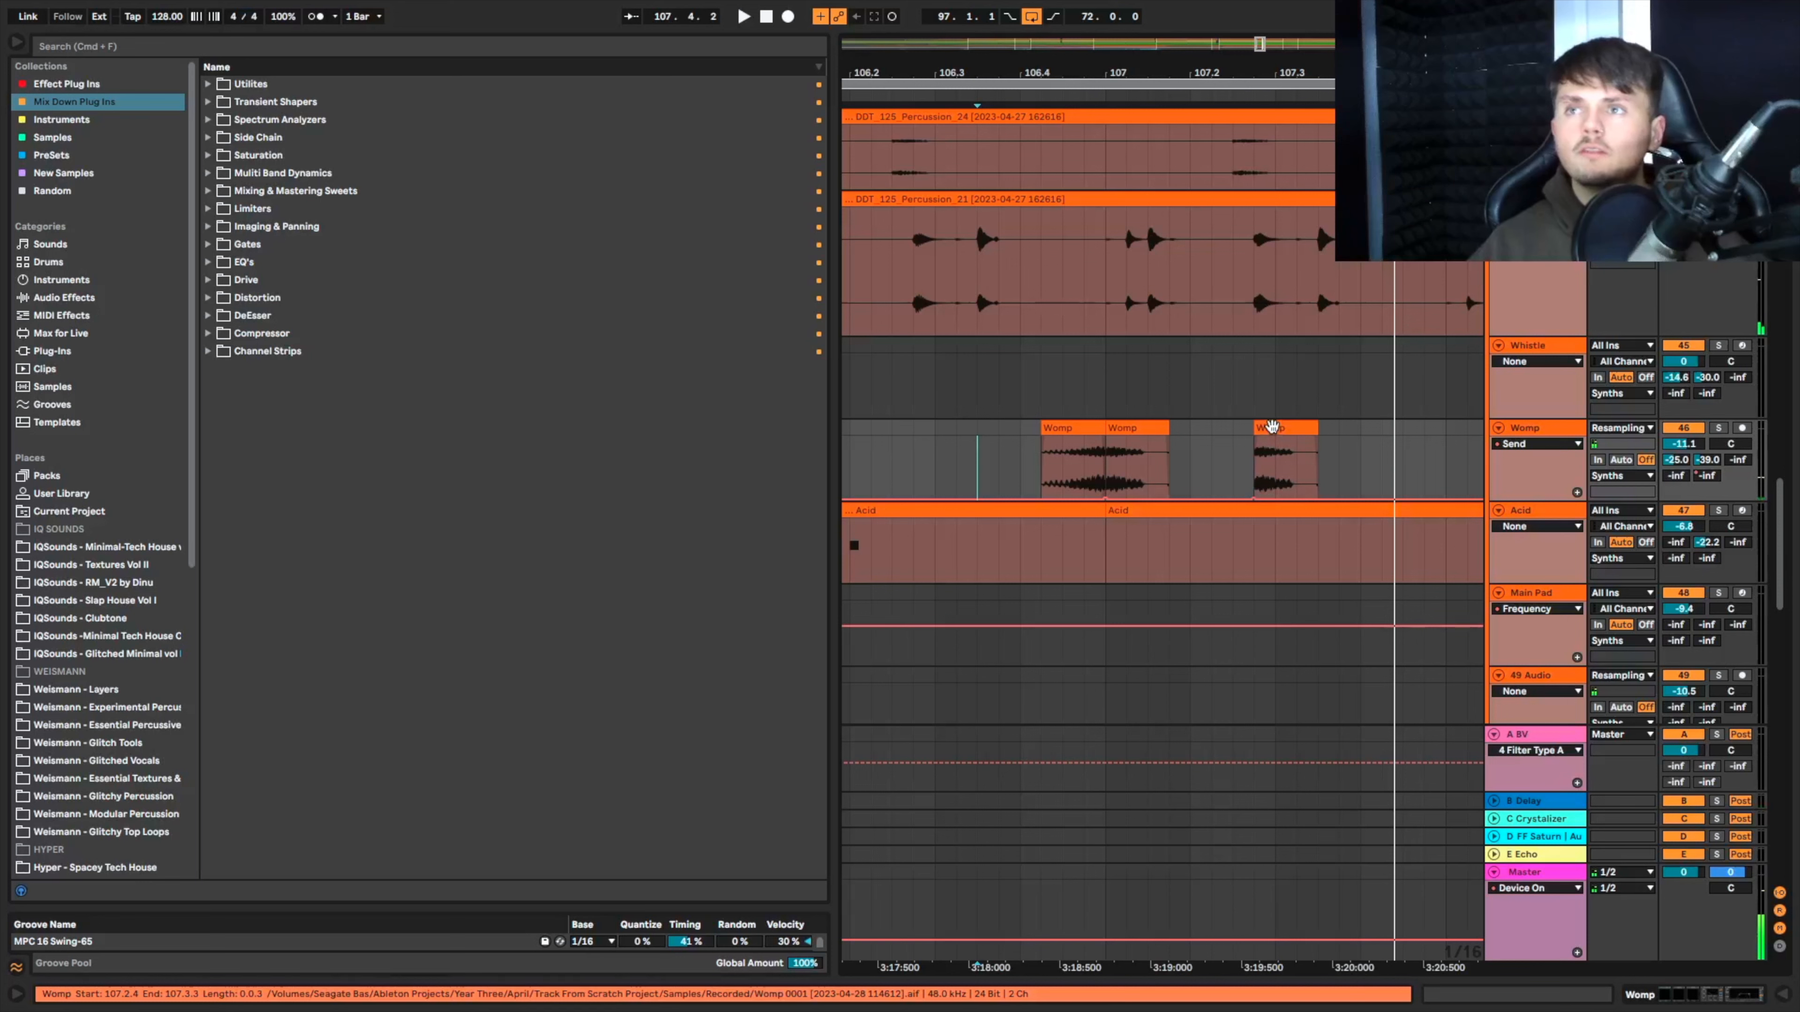
# Step: Move the last Womp clip one sixteenth note earlier and play the passage from 106.3.3
pyautogui.moveTo(1272, 426); pyautogui.dragTo(1250, 426)
pyautogui.click(975, 446)
pyautogui.press('space')
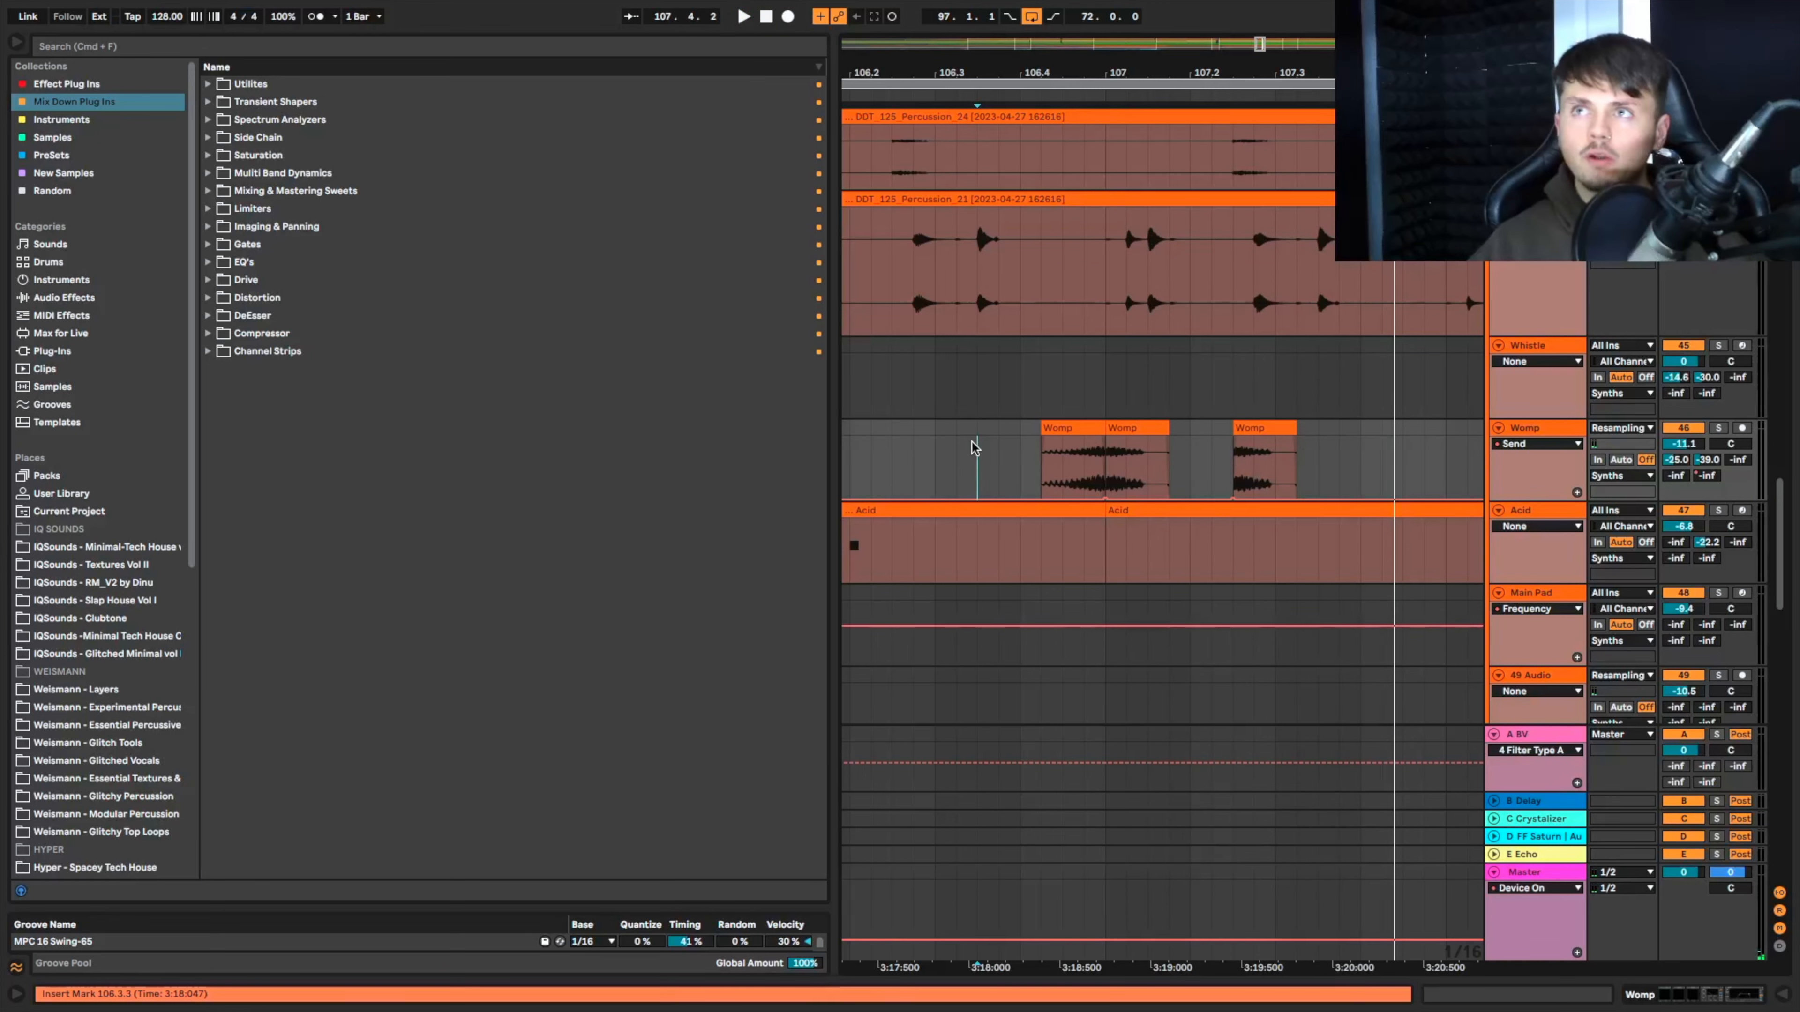
pyautogui.scroll(-4, 971, 441)
pyautogui.press('space')
# Step: Delete the deactivated Womp clips between 105.1.1 and 106.2.1
pyautogui.scroll(-4, 972, 441)
pyautogui.scroll(-8, 972, 441)
pyautogui.scroll(5, 972, 441)
pyautogui.hscroll(-5, 972, 441)
pyautogui.moveTo(1045, 347); pyautogui.dragTo(1150, 311)
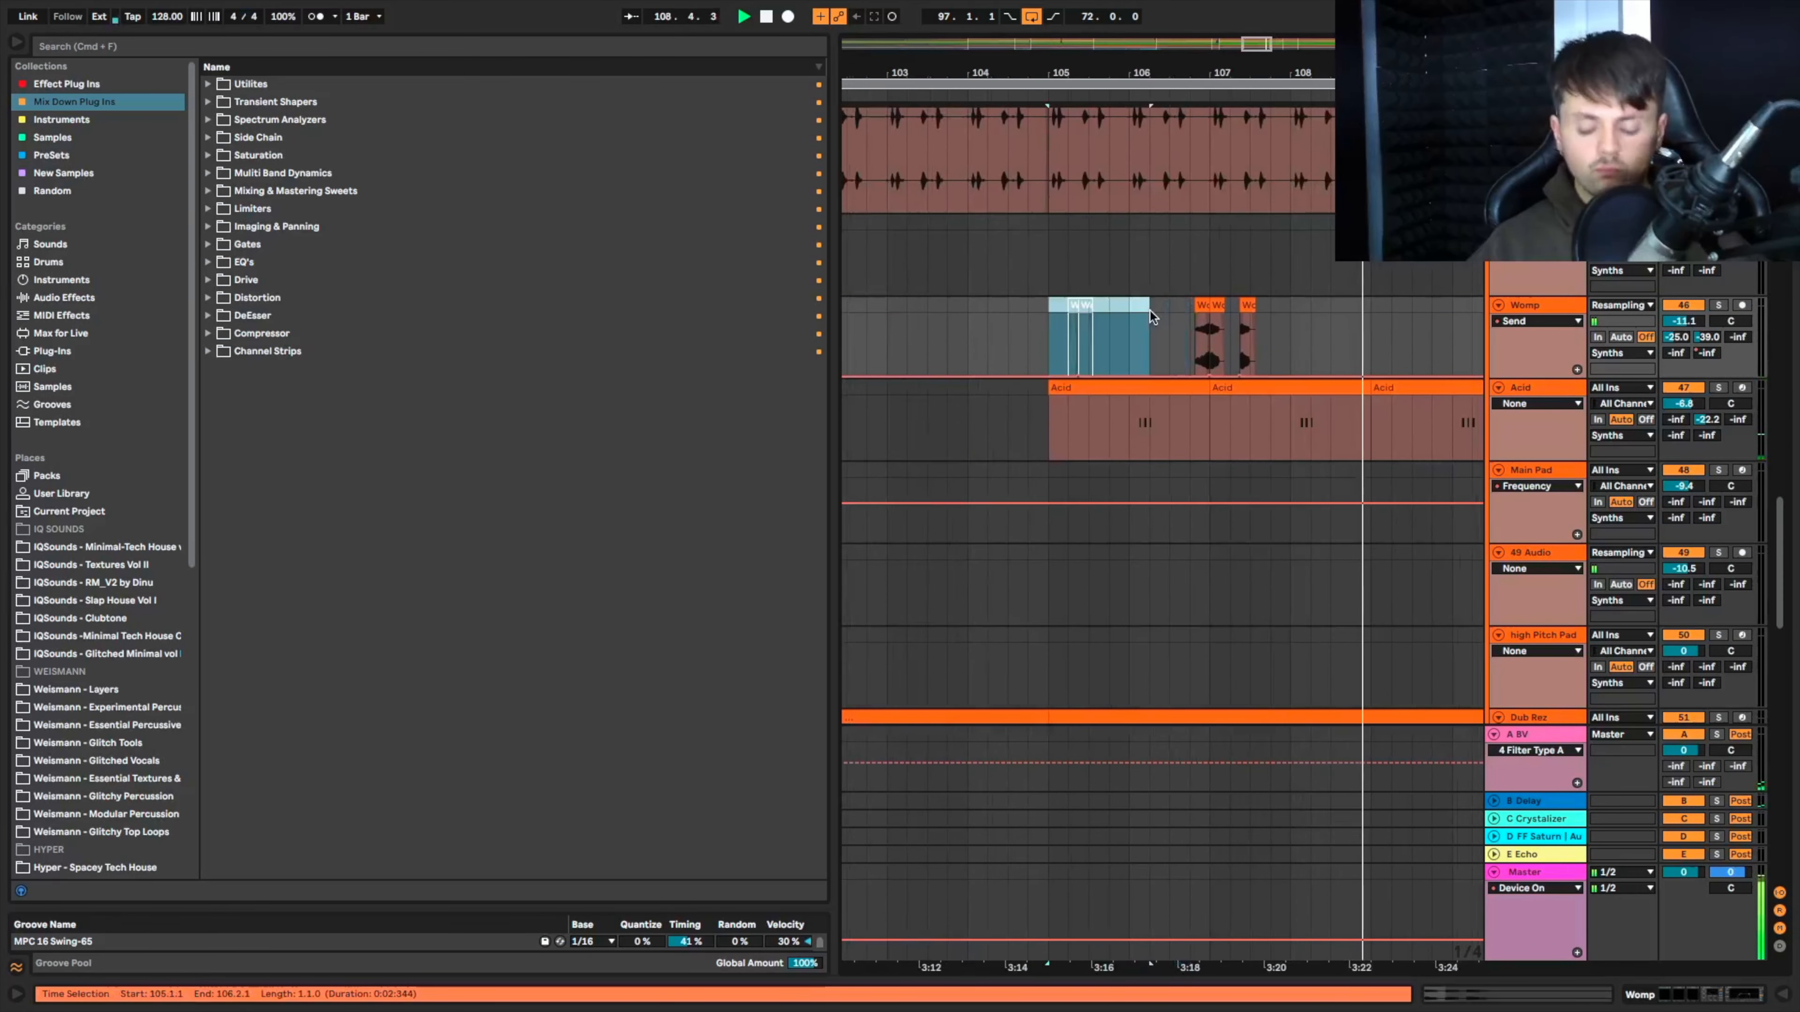
# Step: Copy the 65 Audio section from 67.1.1 to 70.1.1, including its Send automation, to 103.1.1 and play it
pyautogui.scroll(-15, 1150, 312)
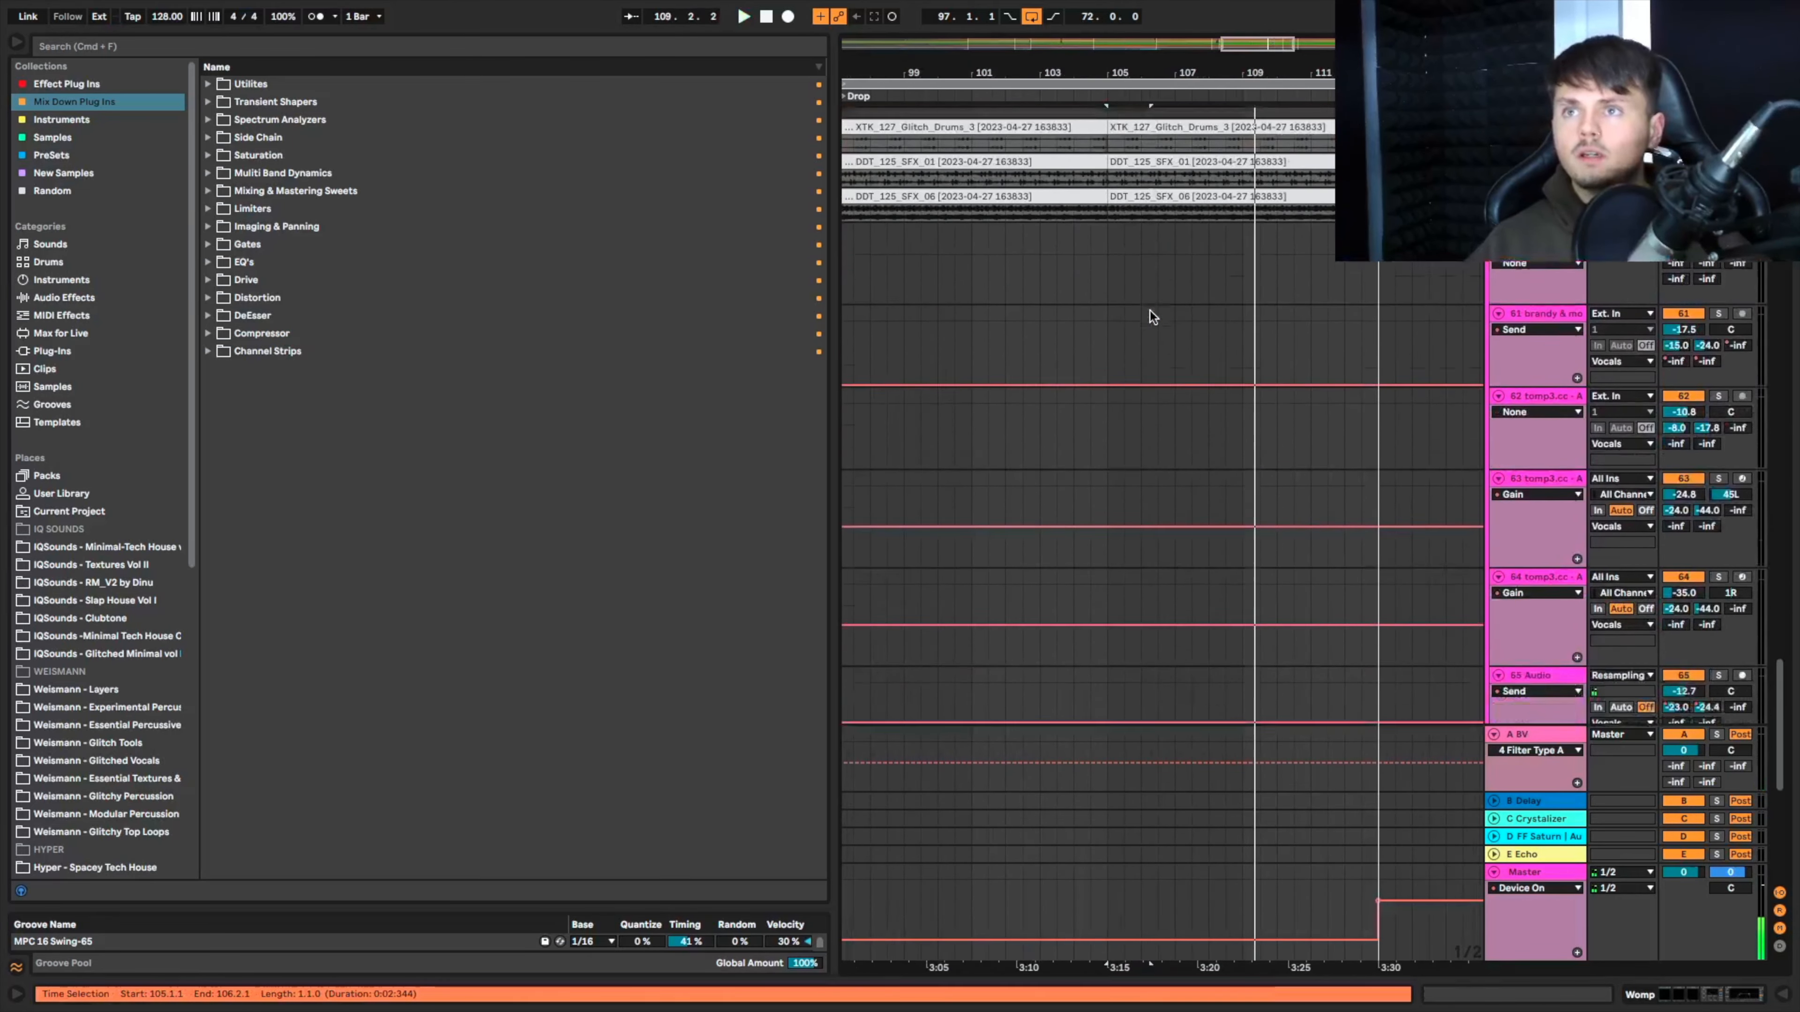
pyautogui.hscroll(-5, 1150, 312)
pyautogui.scroll(5, 1150, 311)
pyautogui.hscroll(-8, 1150, 311)
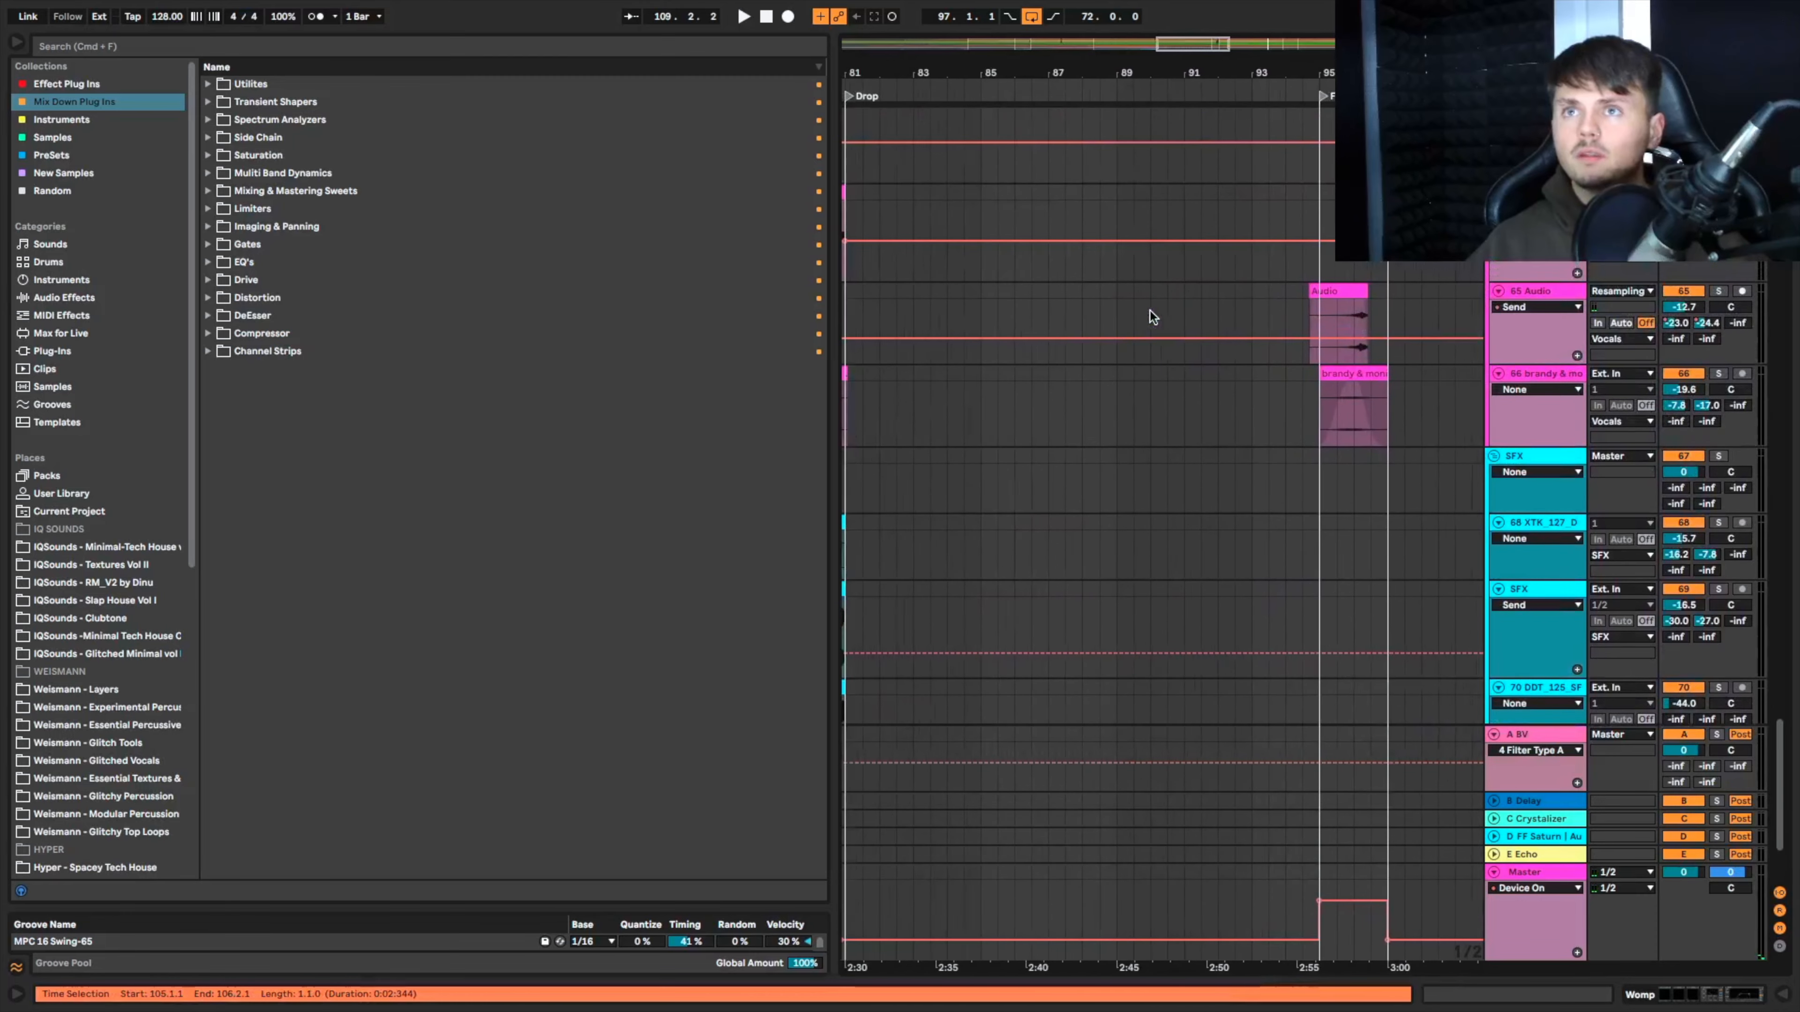
pyautogui.hscroll(-9, 1150, 311)
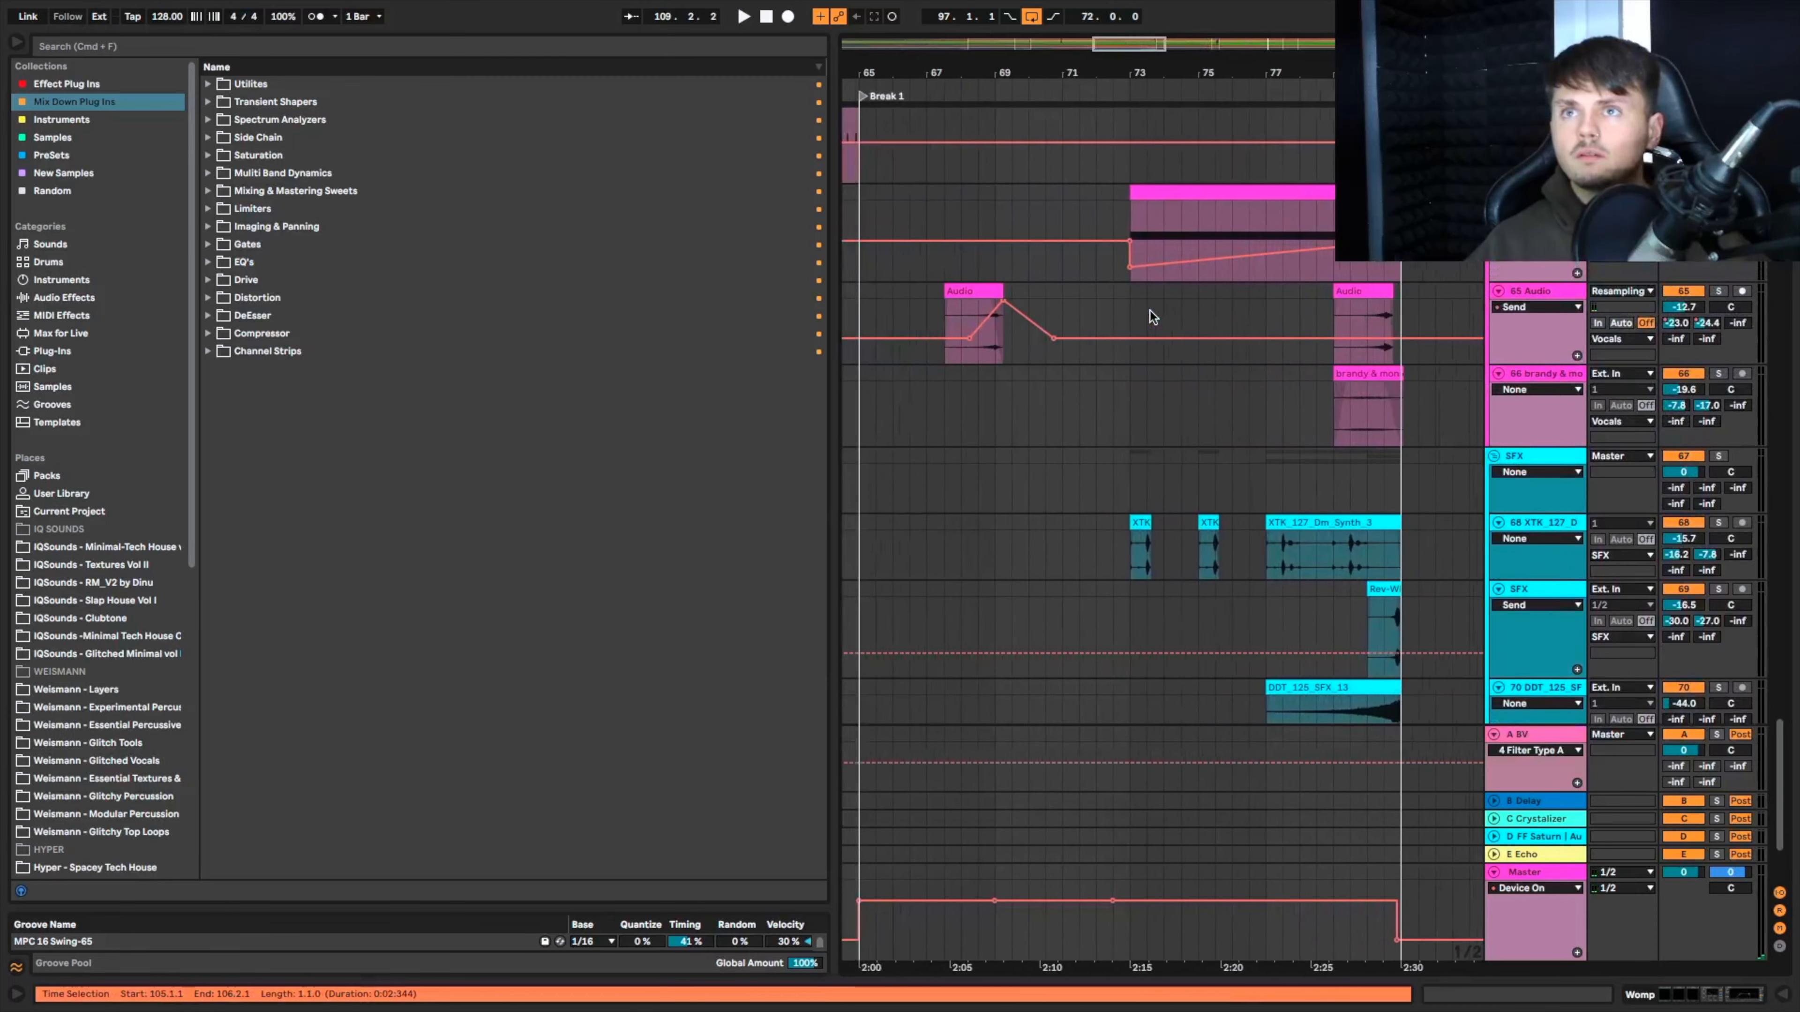
pyautogui.moveTo(1166, 284)
pyautogui.mouseDown()
pyautogui.moveTo(986, 278)
pyautogui.moveTo(1134, 292)
pyautogui.mouseUp()
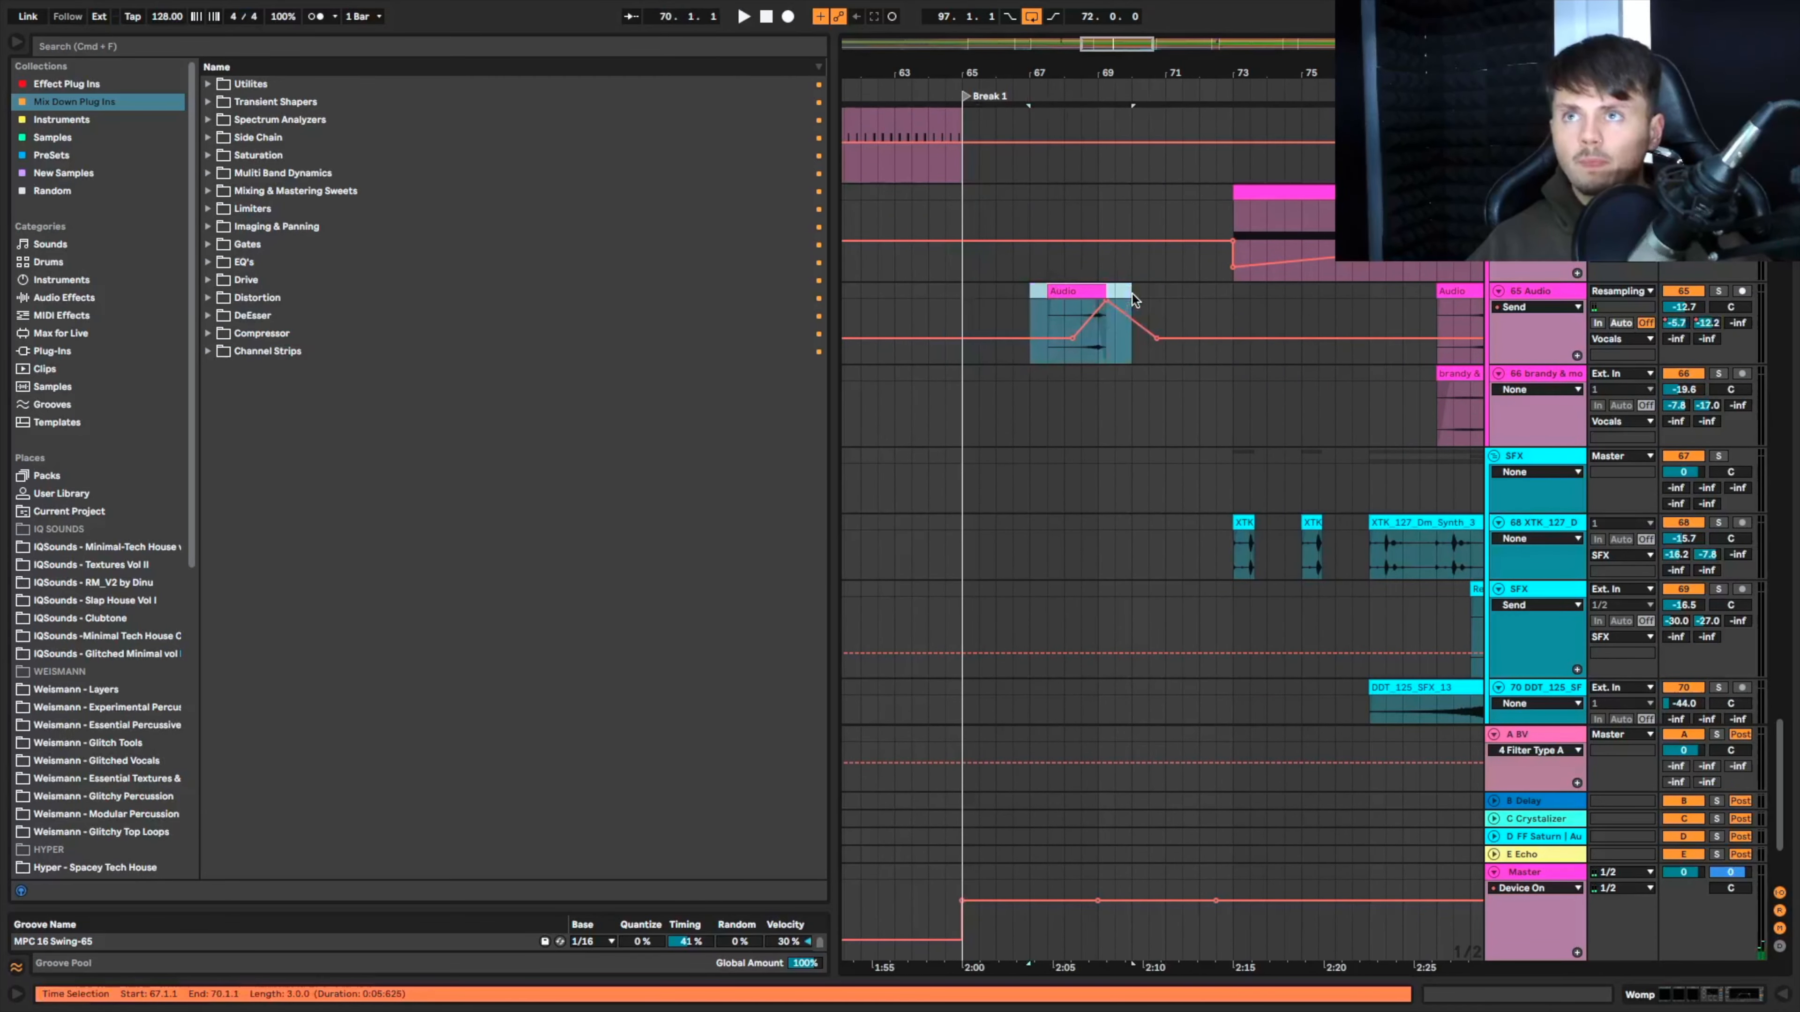
pyautogui.hscroll(20, 1137, 295)
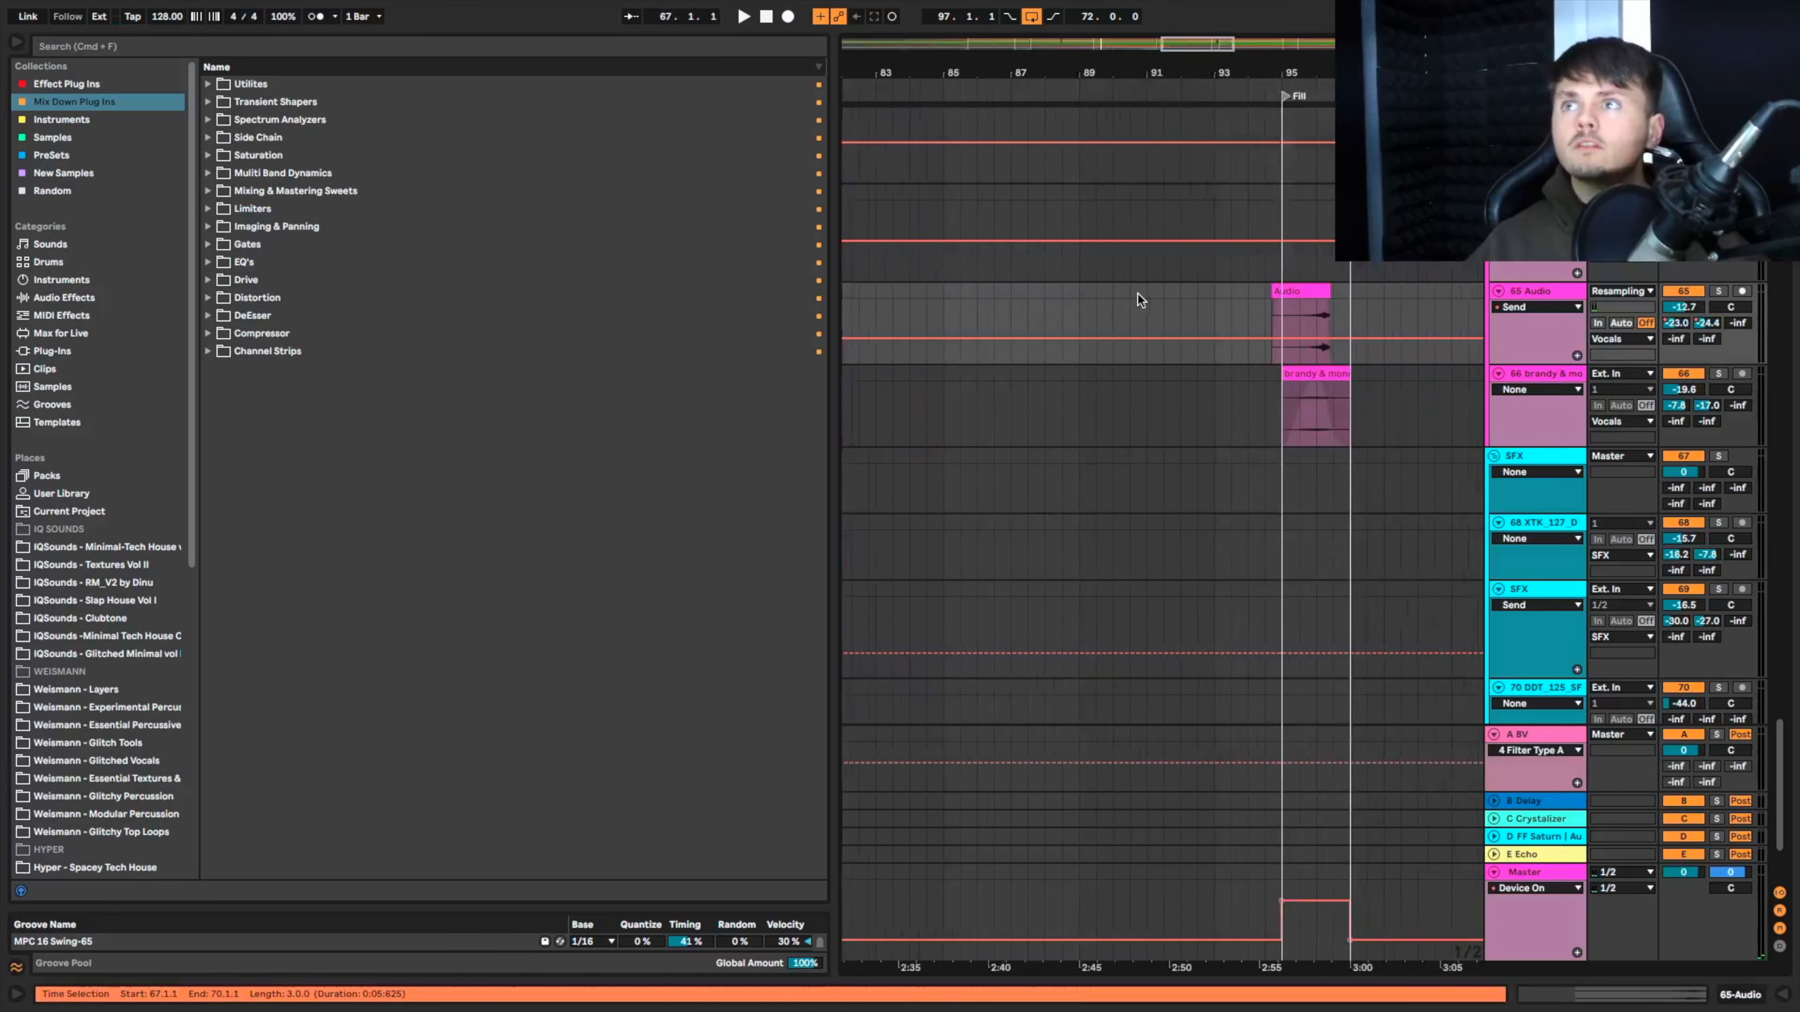
pyautogui.hscroll(-4, 1114, 303)
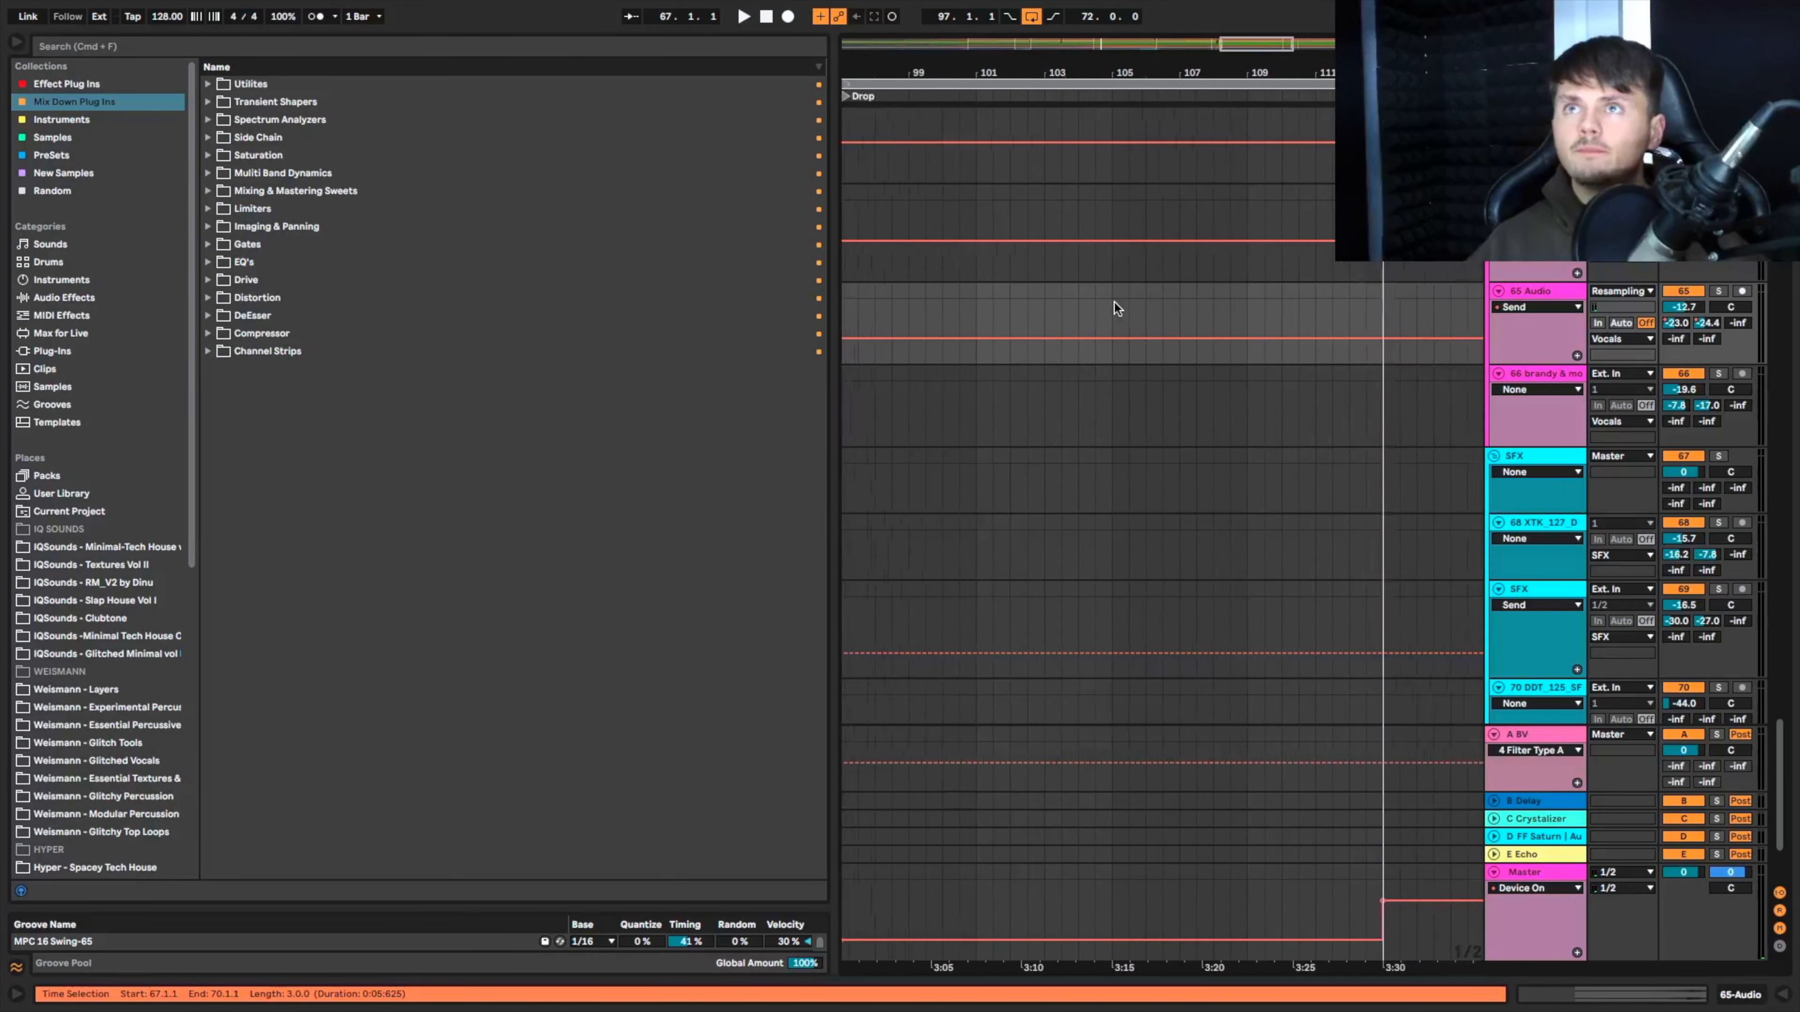
pyautogui.click(1174, 304)
pyautogui.hotkey('ctrl', 'v')
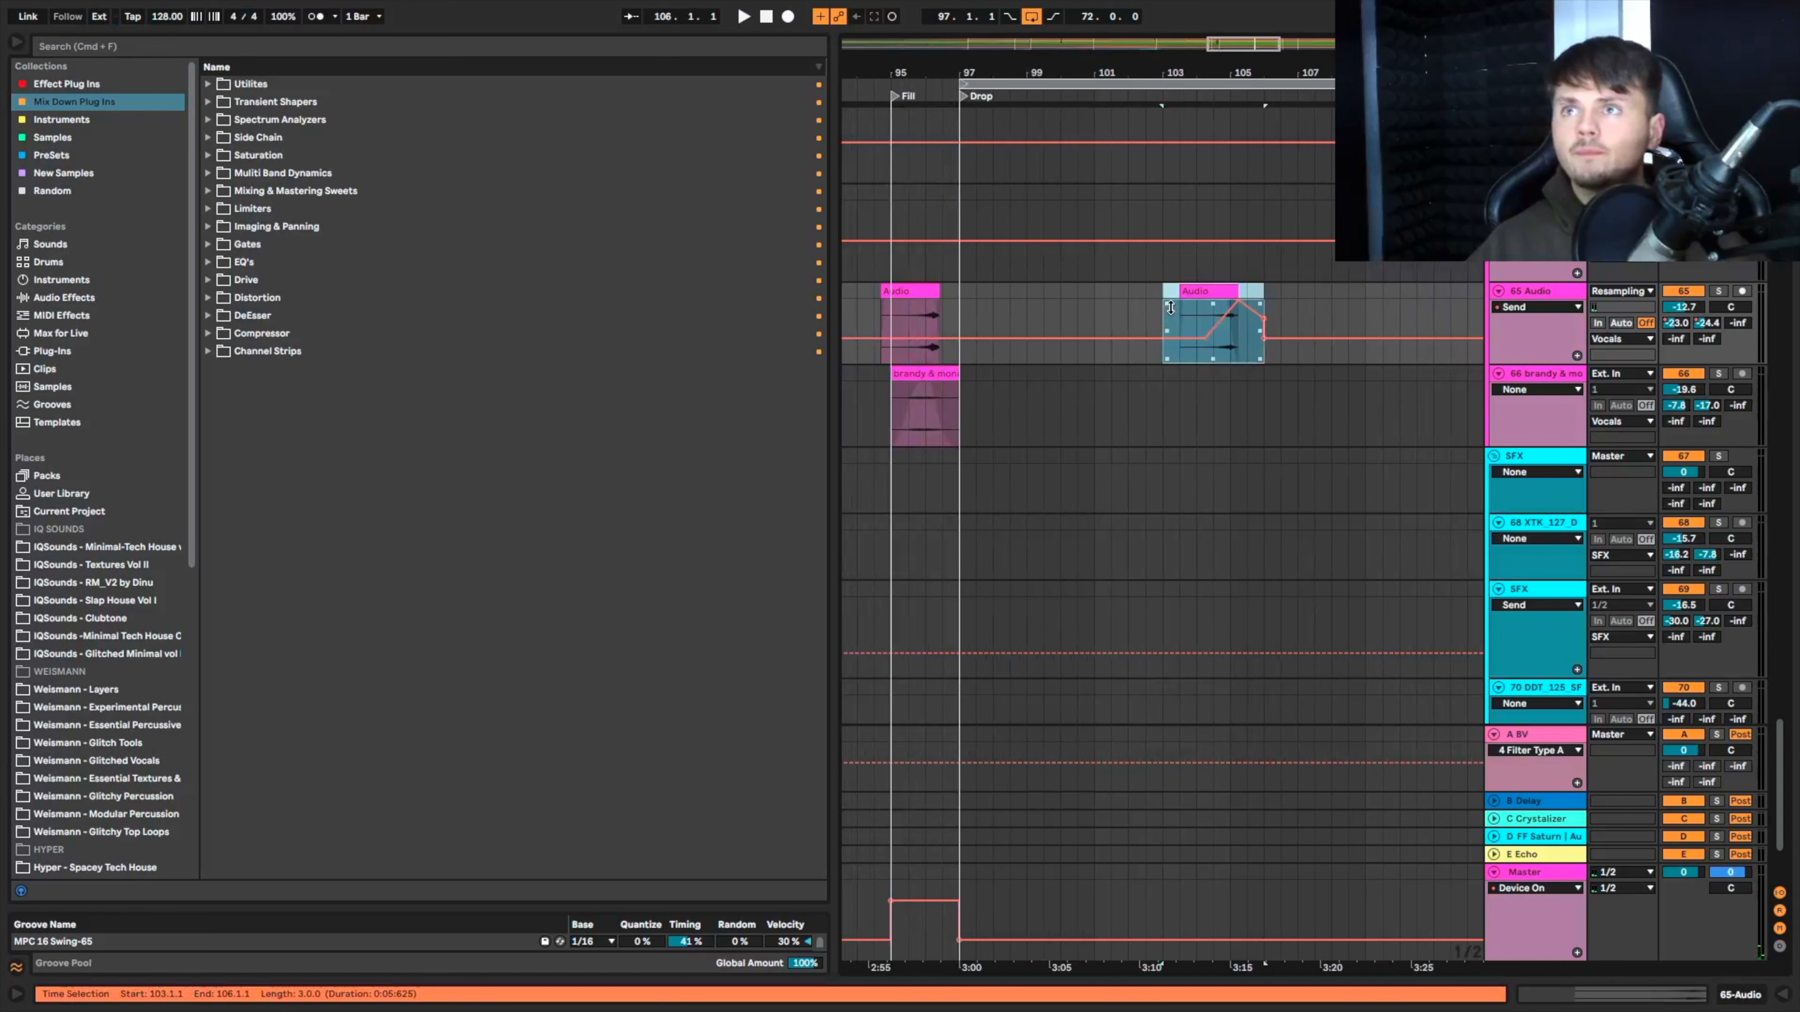
pyautogui.press('space')
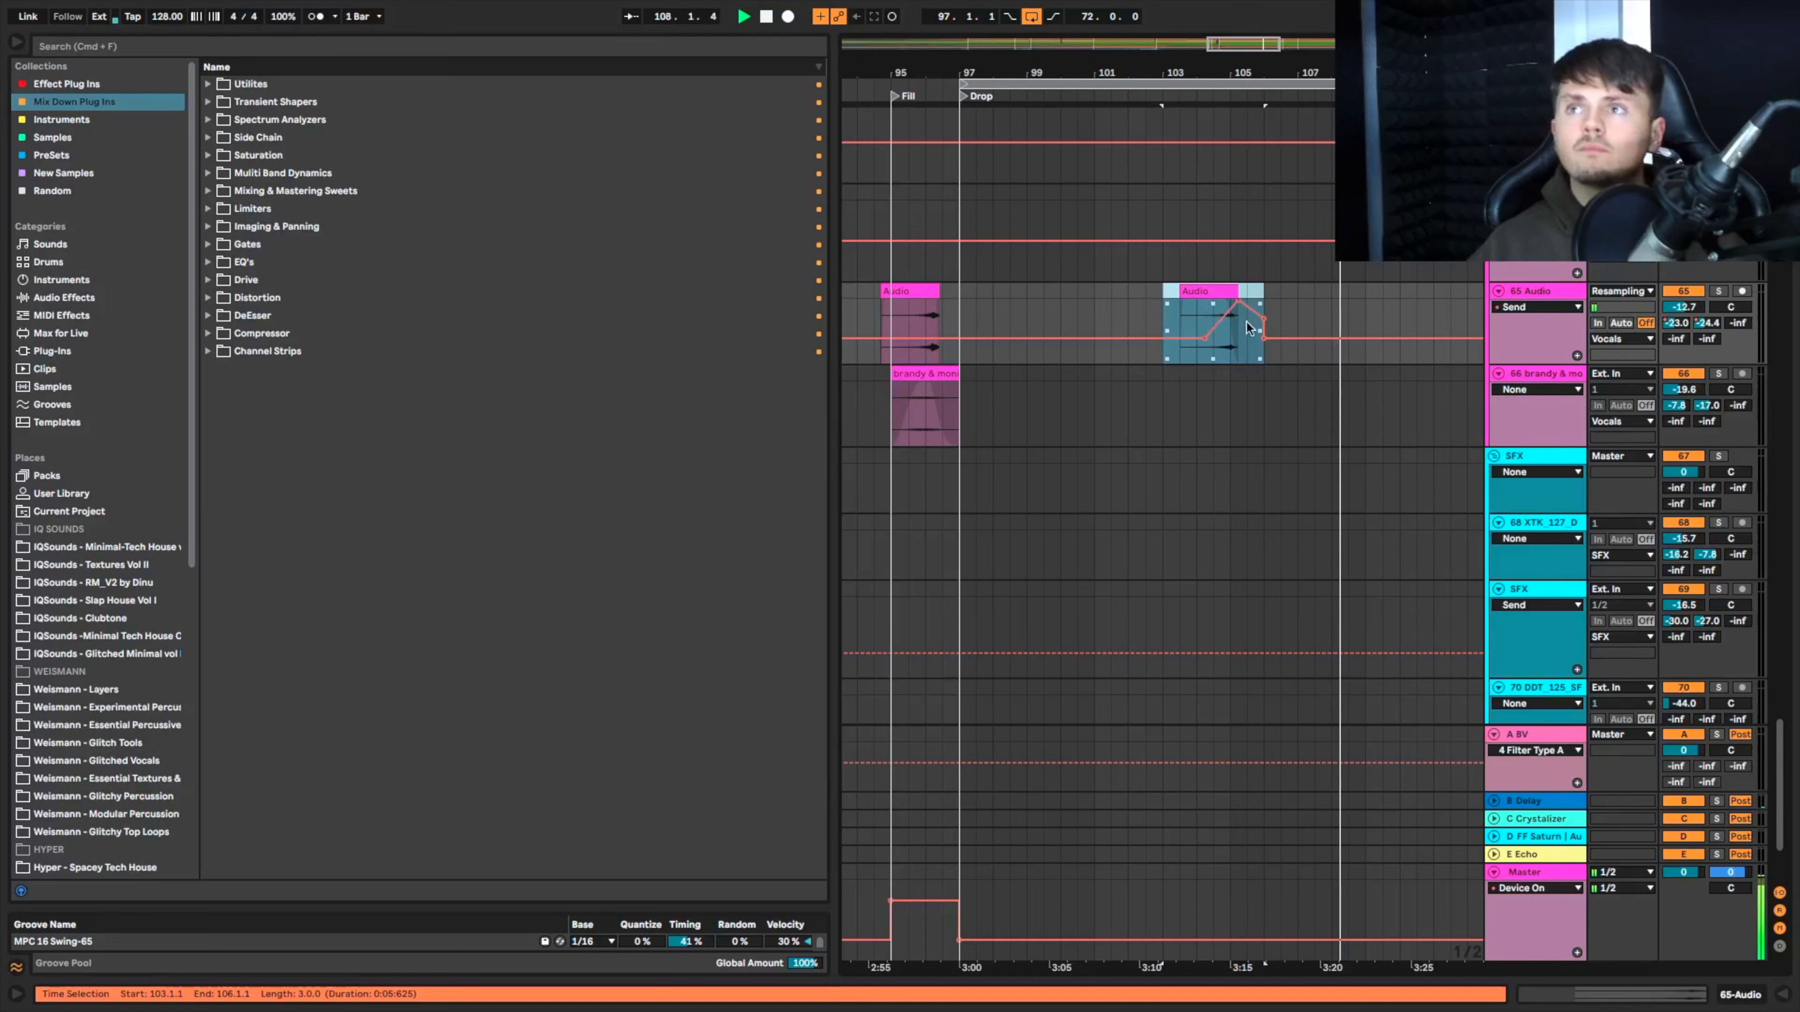
# Step: Copy the one-bar vocal section at 88.1.1 on track 61 to 108.3.1 and listen to it while playing from 105.1.1
pyautogui.hscroll(-10, 1253, 326)
pyautogui.scroll(5, 1253, 327)
pyautogui.scroll(1, 1253, 324)
pyautogui.click(1035, 303)
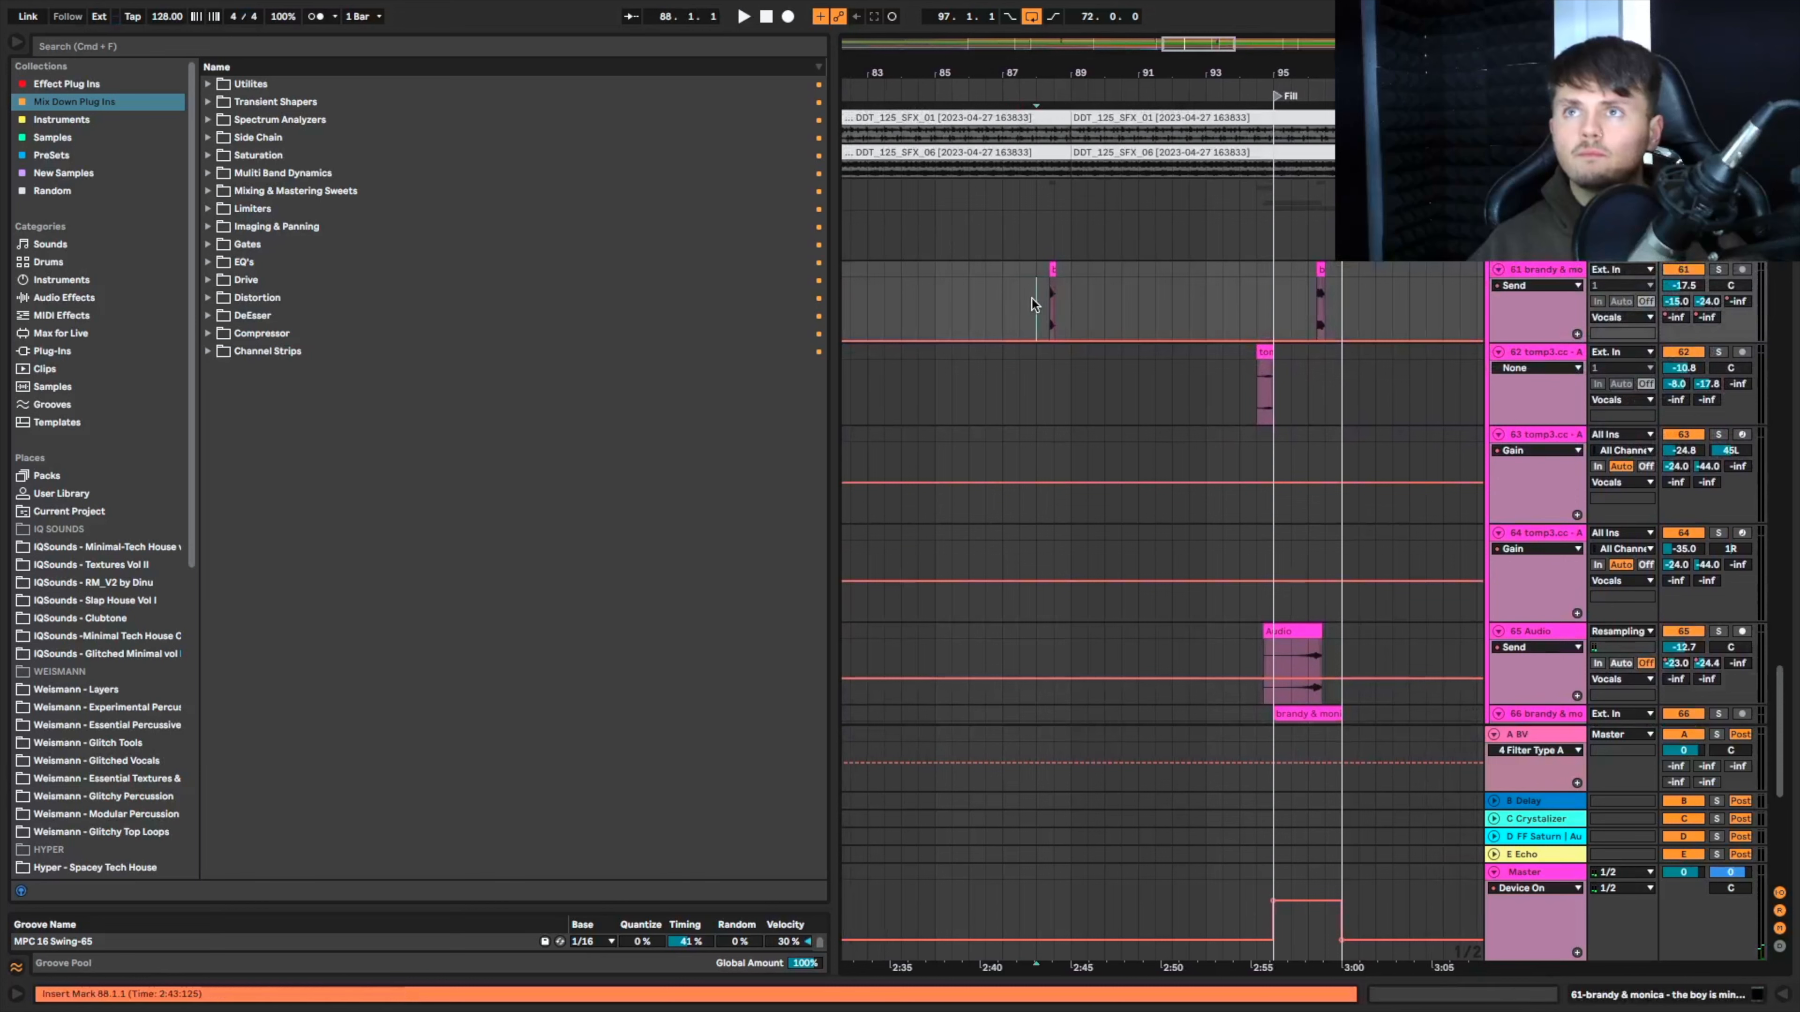
pyautogui.hscroll(15, 1065, 268)
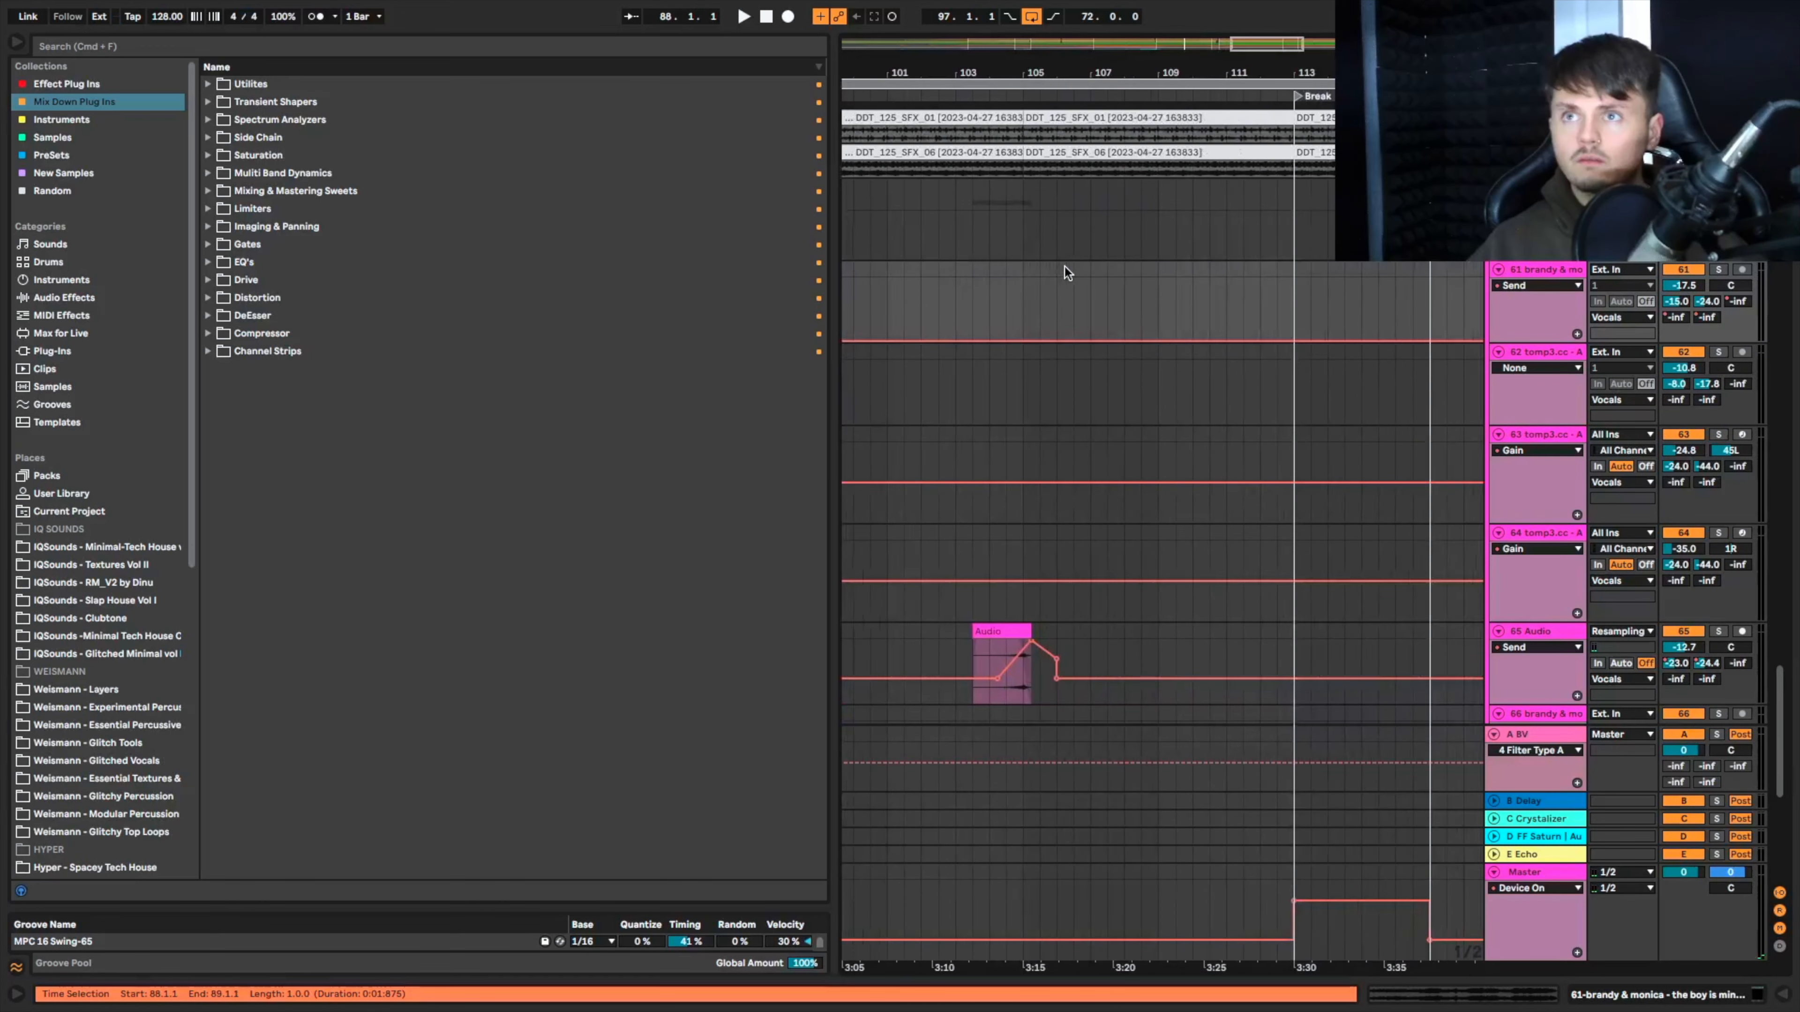
pyautogui.click(1024, 299)
pyautogui.press('space')
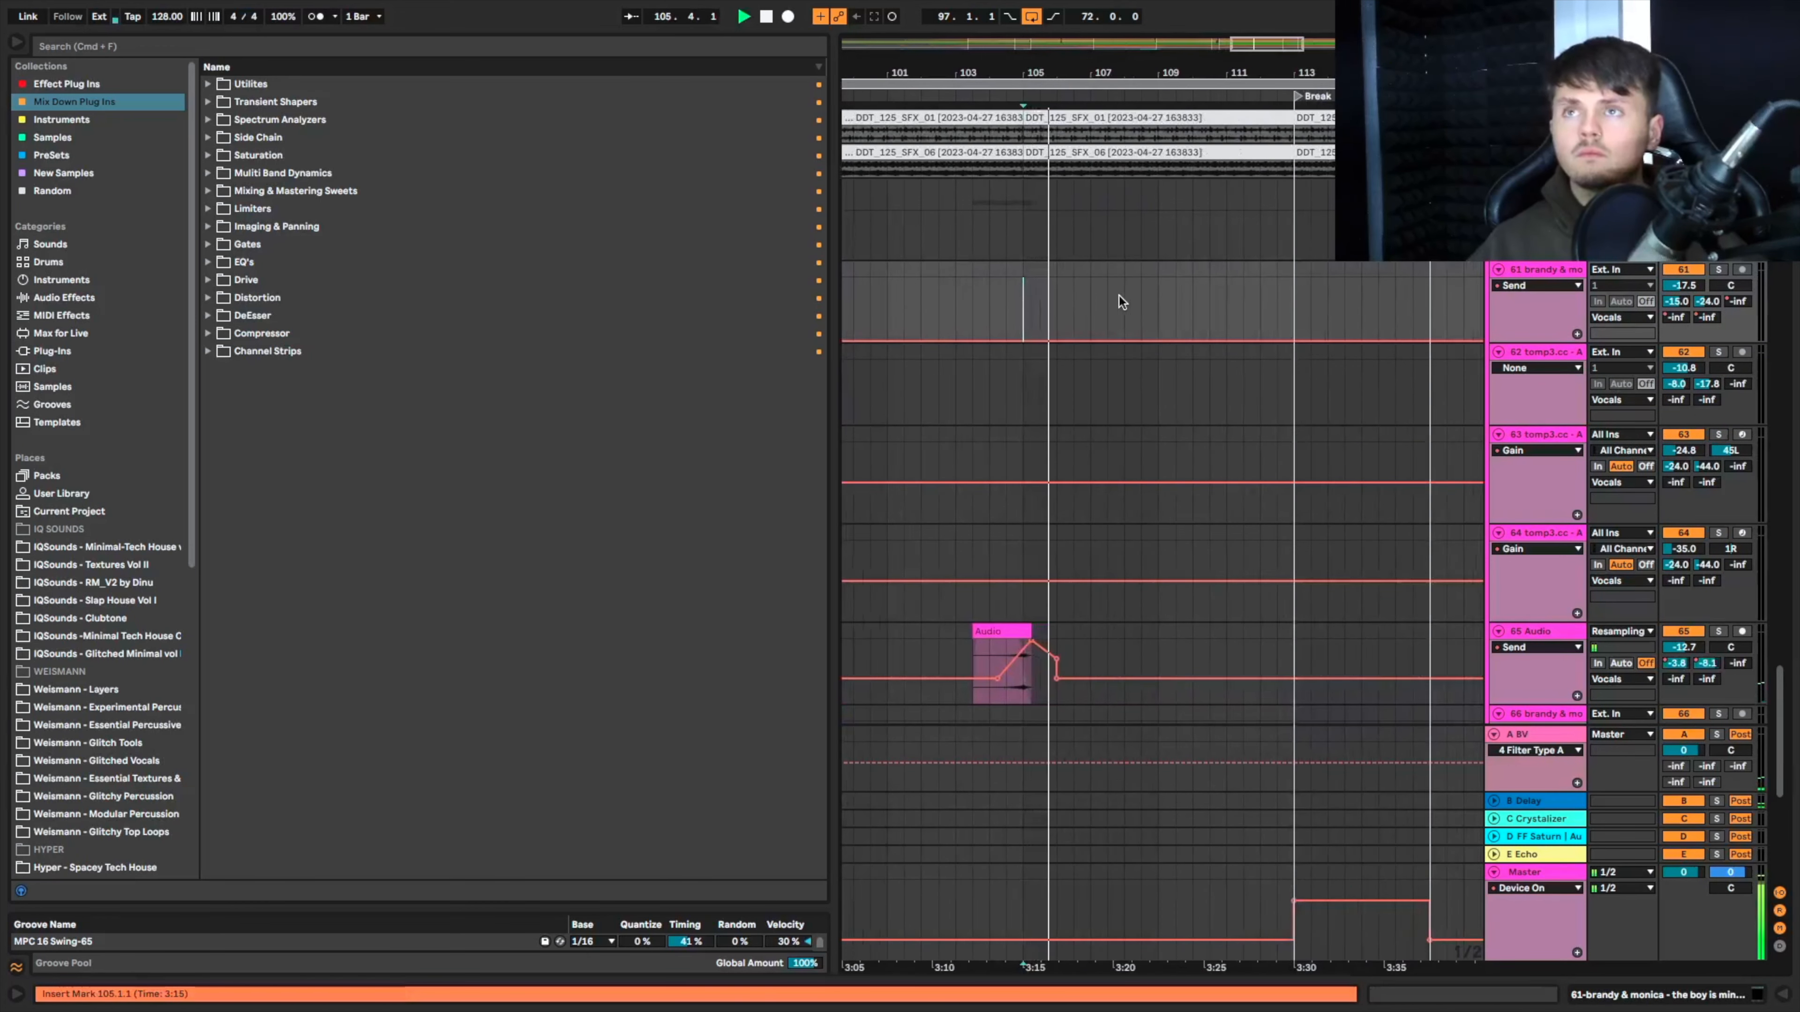
pyautogui.moveTo(1126, 297); pyautogui.dragTo(1141, 299)
pyautogui.click(1142, 302)
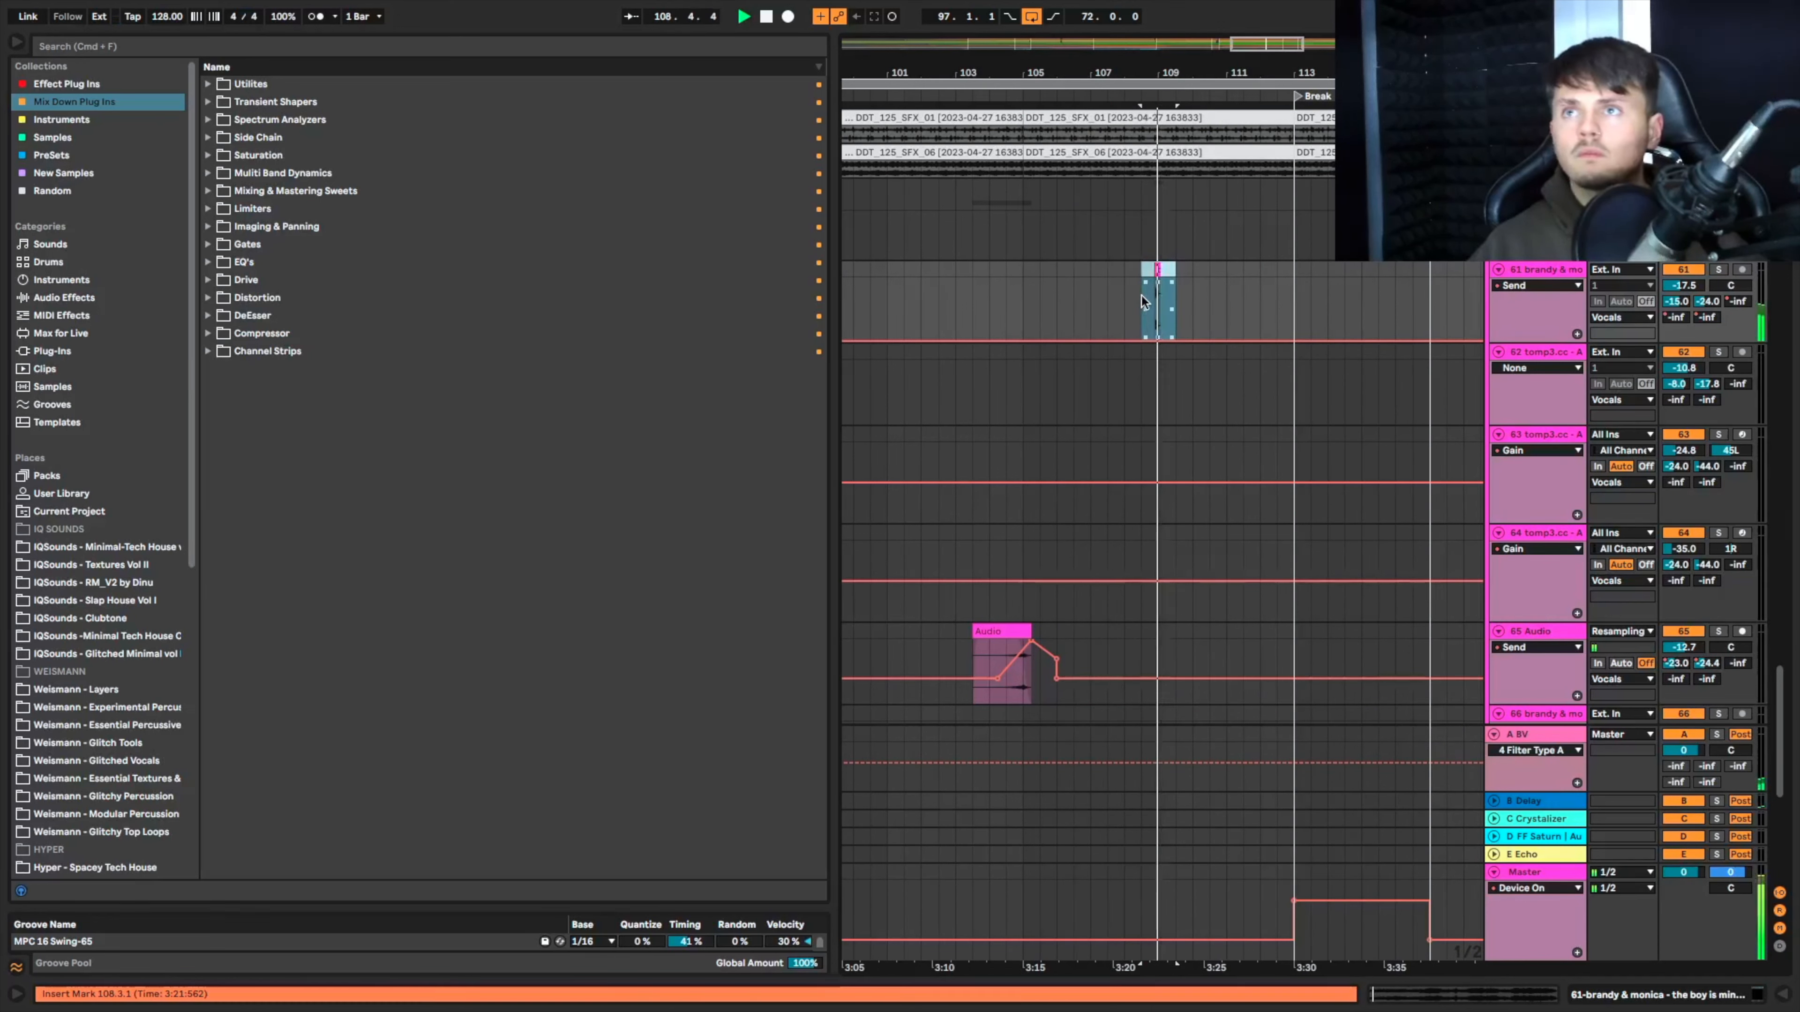
pyautogui.press('space')
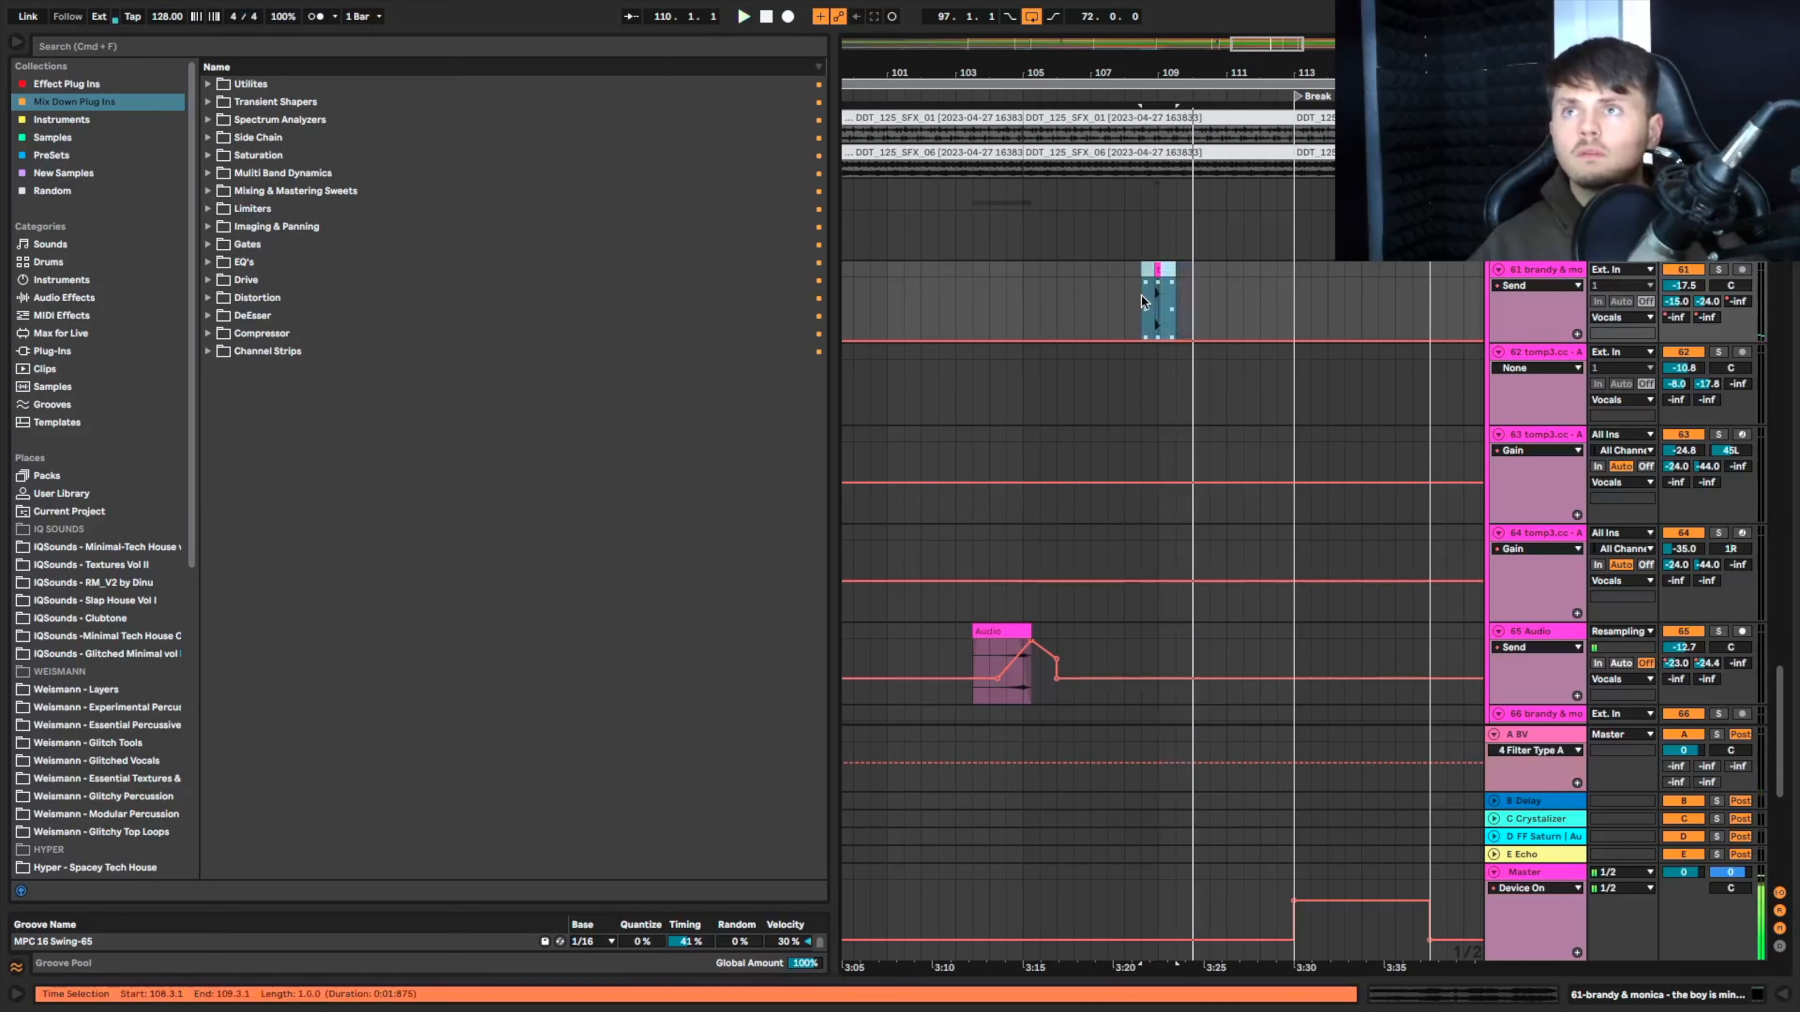
pyautogui.click(1136, 300)
# Step: Extend the Echo Synth clip at 105.1.1 to end at 109.1.1 and duplicate it up to 113.1.1
pyautogui.scroll(8, 1124, 302)
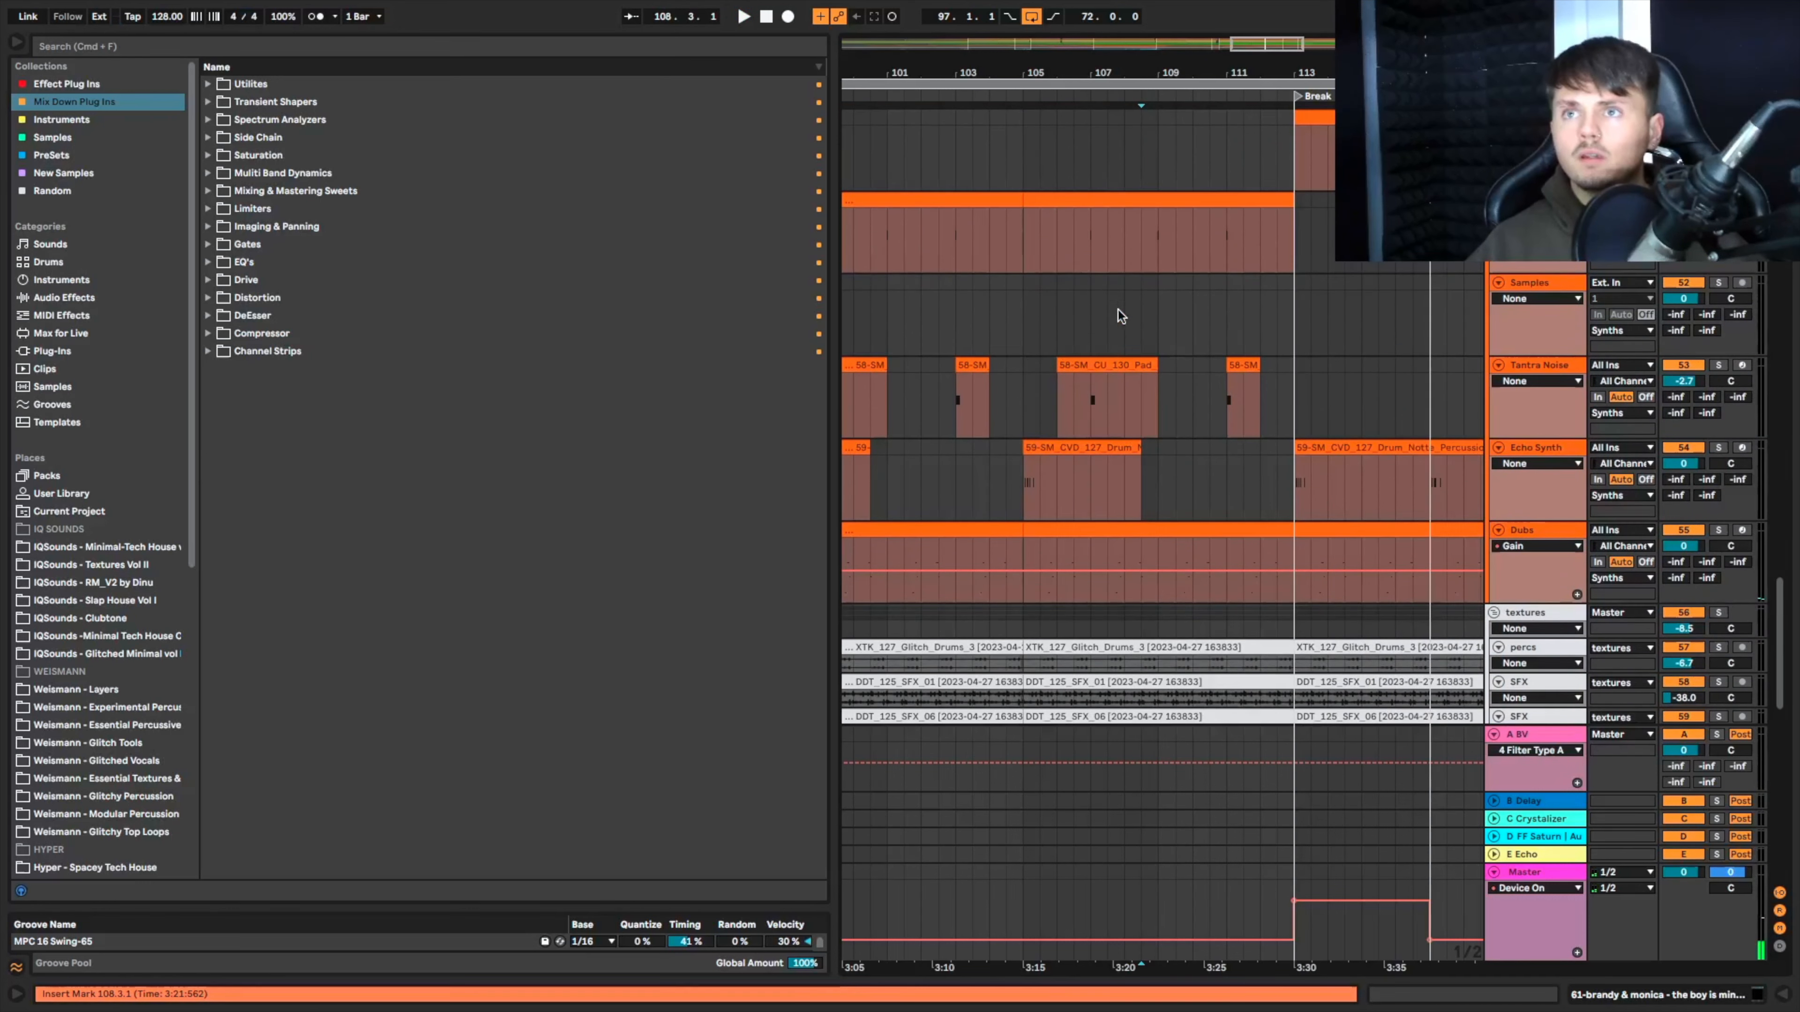
pyautogui.moveTo(1134, 452); pyautogui.dragTo(1156, 448)
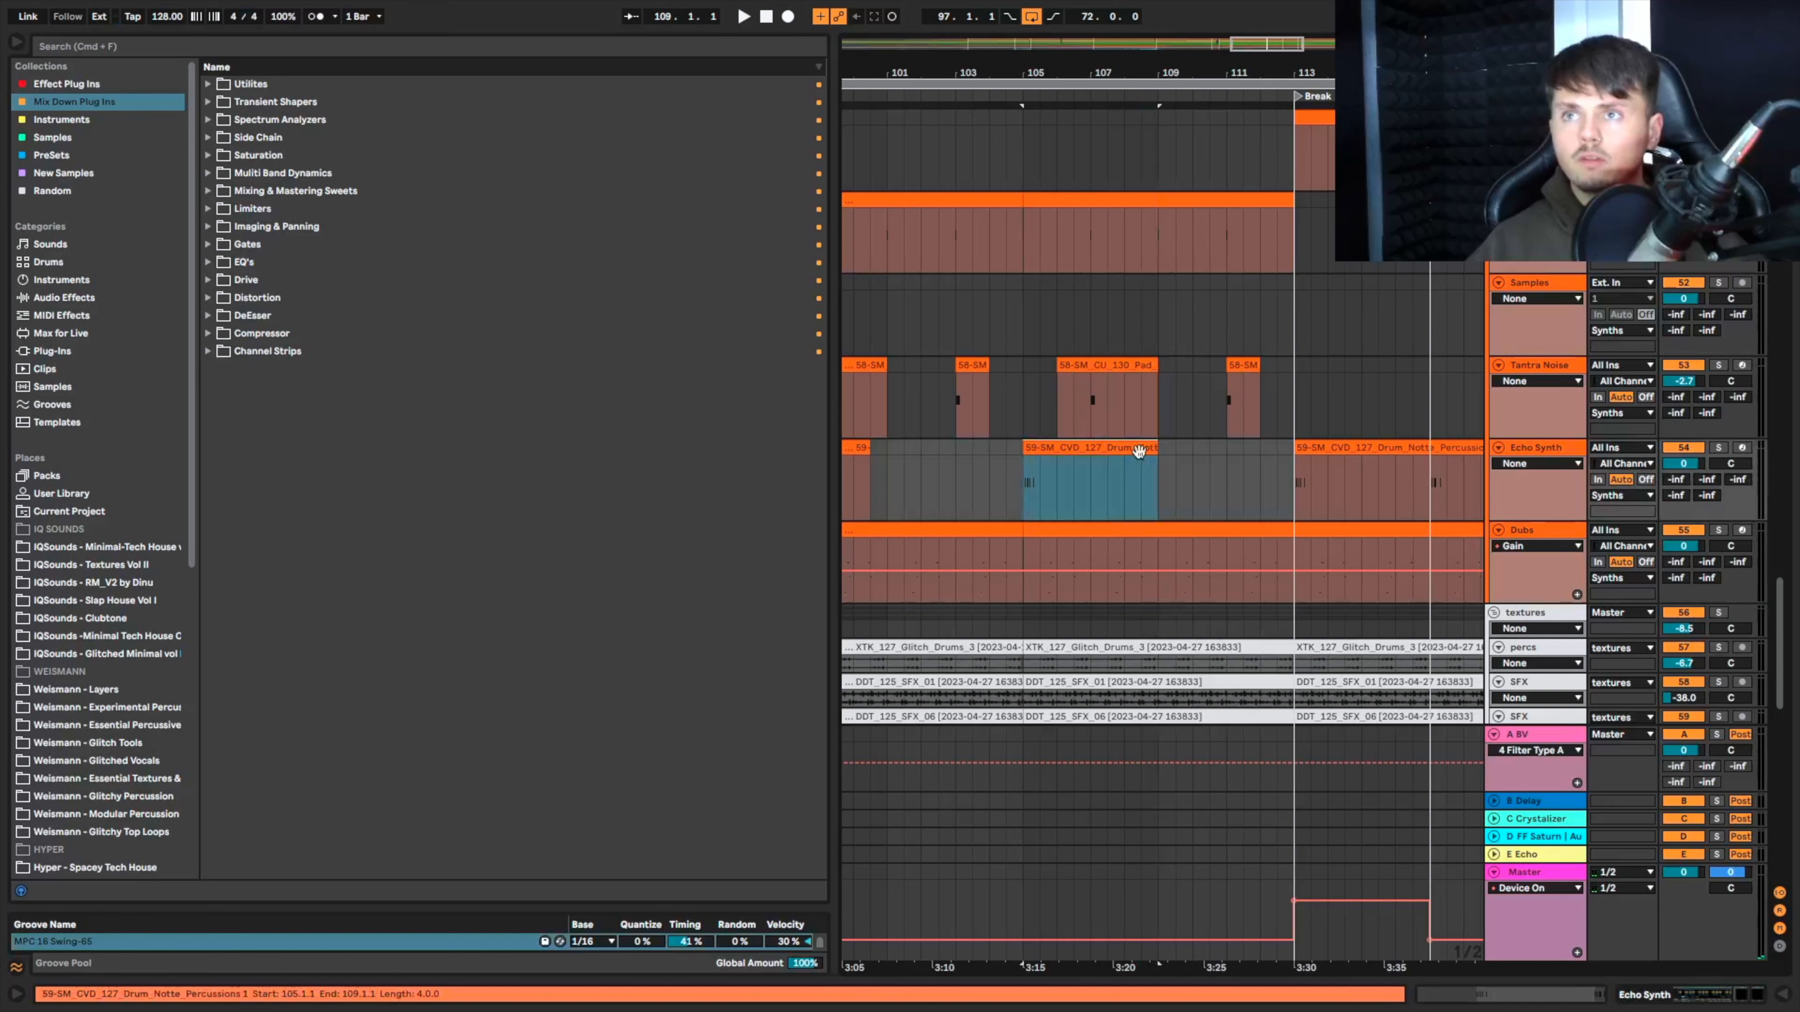
pyautogui.press('super+d')
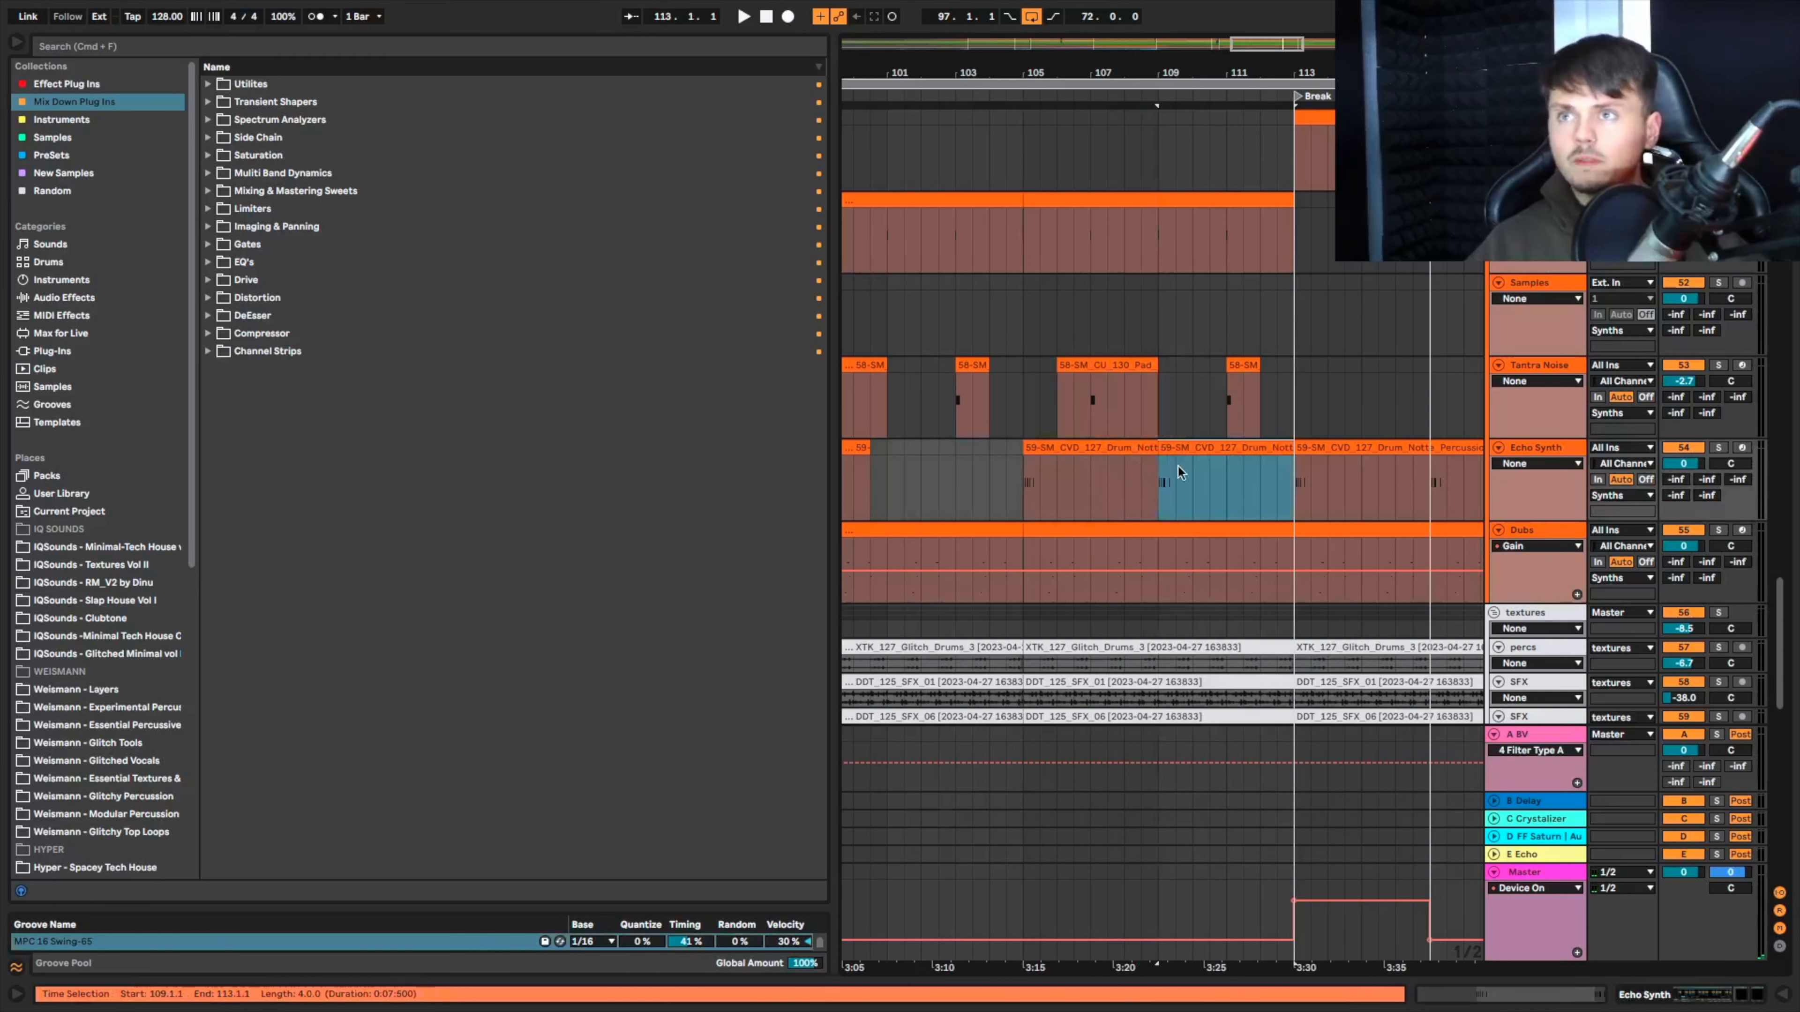
# Step: Delete the Echo Synth clips from the Break at bar 113 onwards
pyautogui.hscroll(5, 1223, 458)
pyautogui.scroll(-3, 1213, 456)
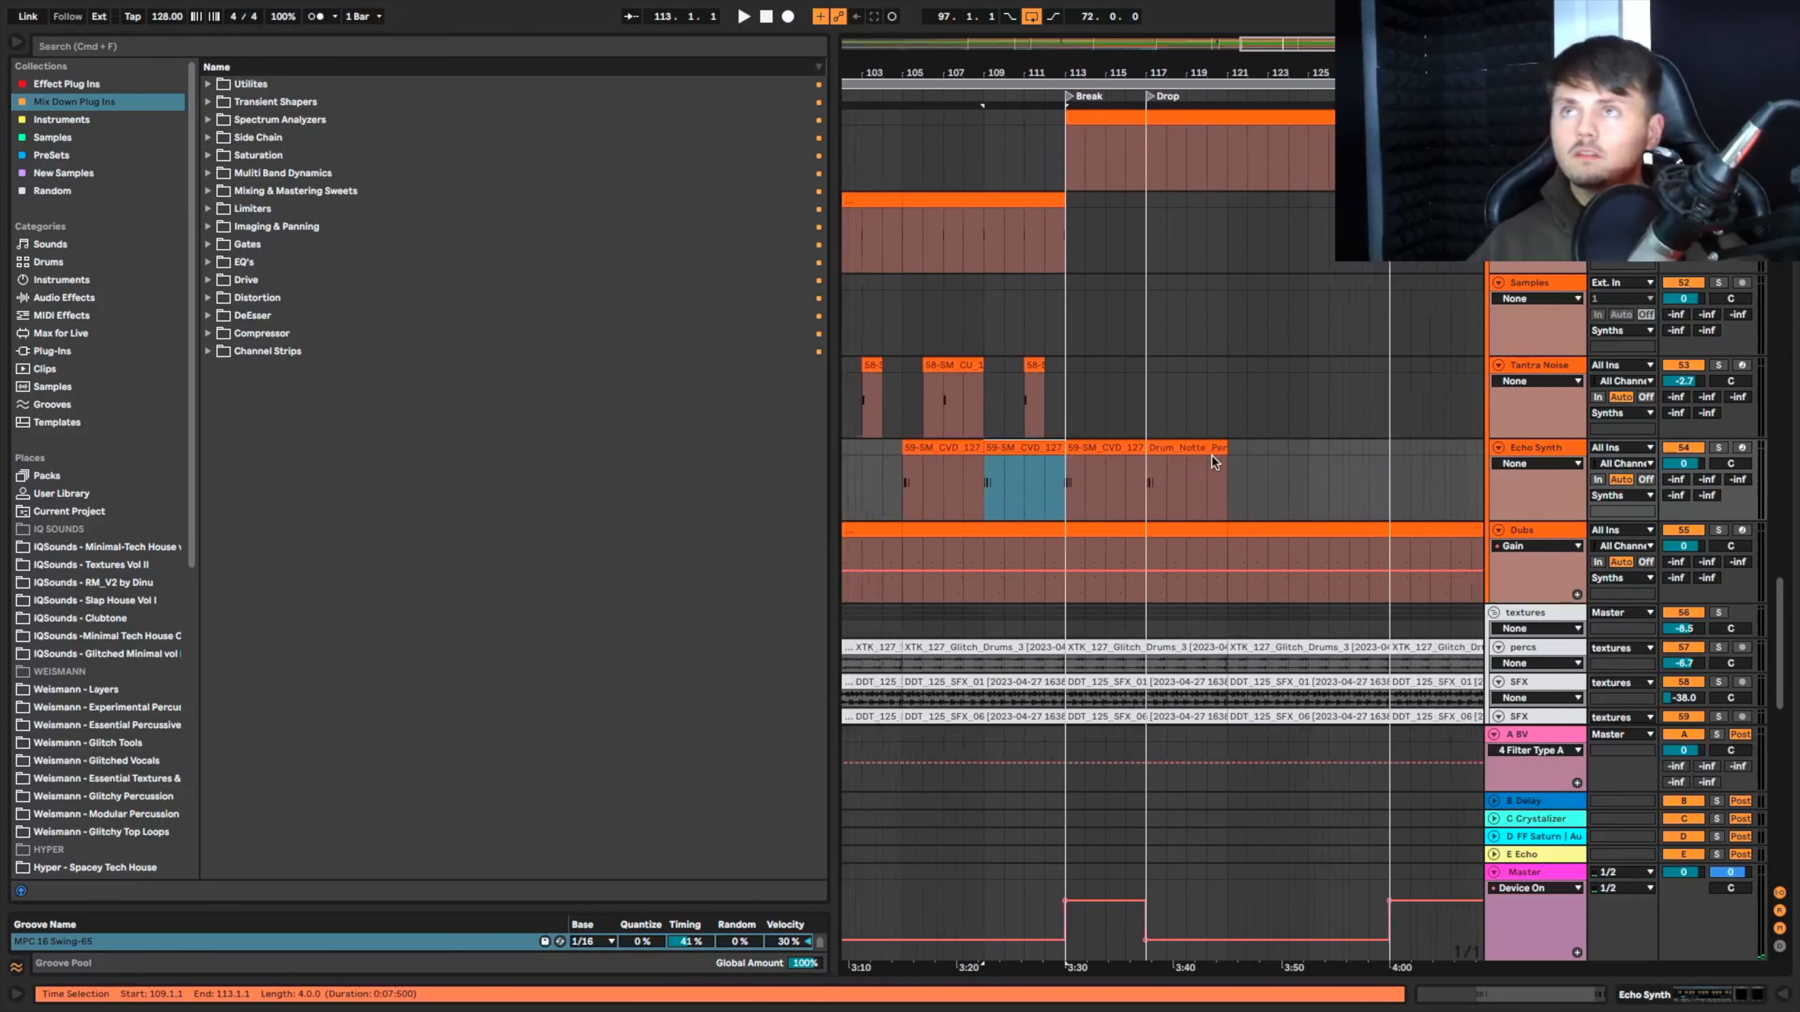
pyautogui.hscroll(2, 1213, 456)
pyautogui.click(1171, 452)
pyautogui.hscroll(2, 1167, 448)
pyautogui.hscroll(2, 1167, 449)
pyautogui.moveTo(1099, 448); pyautogui.dragTo(1426, 452)
# Step: Play the arrangement from 105.1.1 into the Break and review the Echo Synth, Womp and Acid parts
pyautogui.hscroll(-8, 1185, 475)
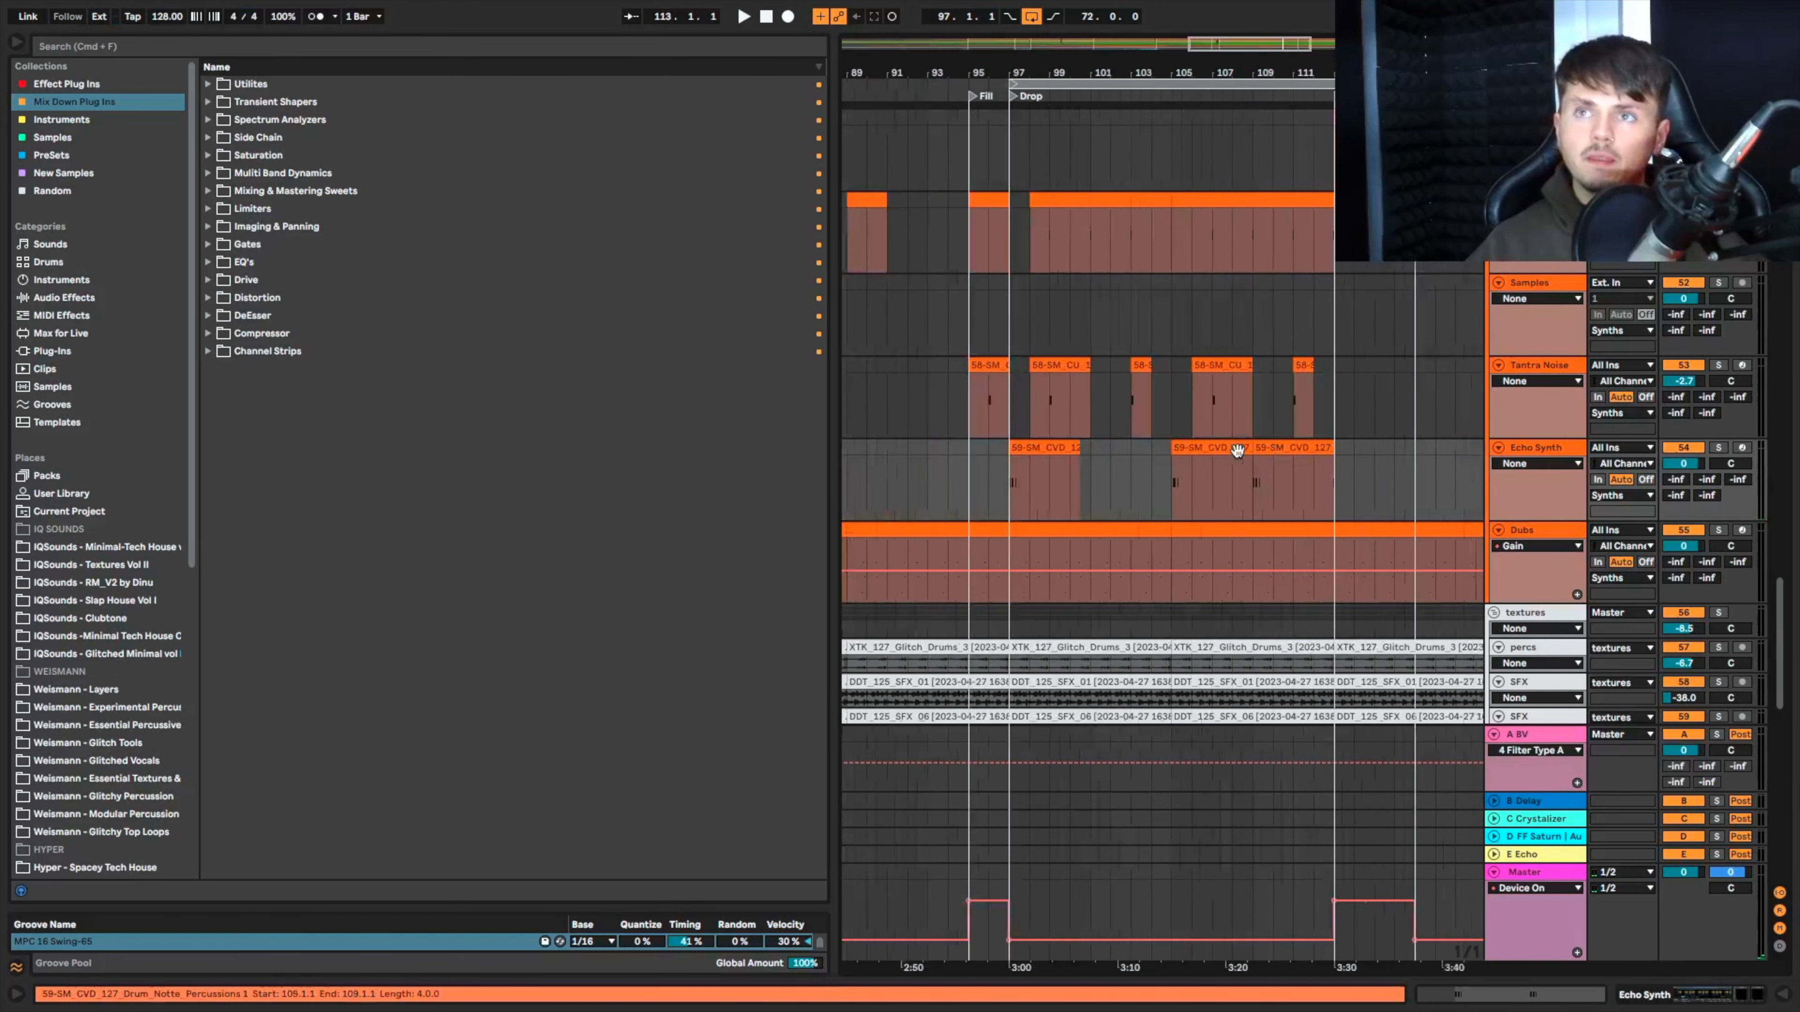
pyautogui.click(1199, 476)
pyautogui.press('space')
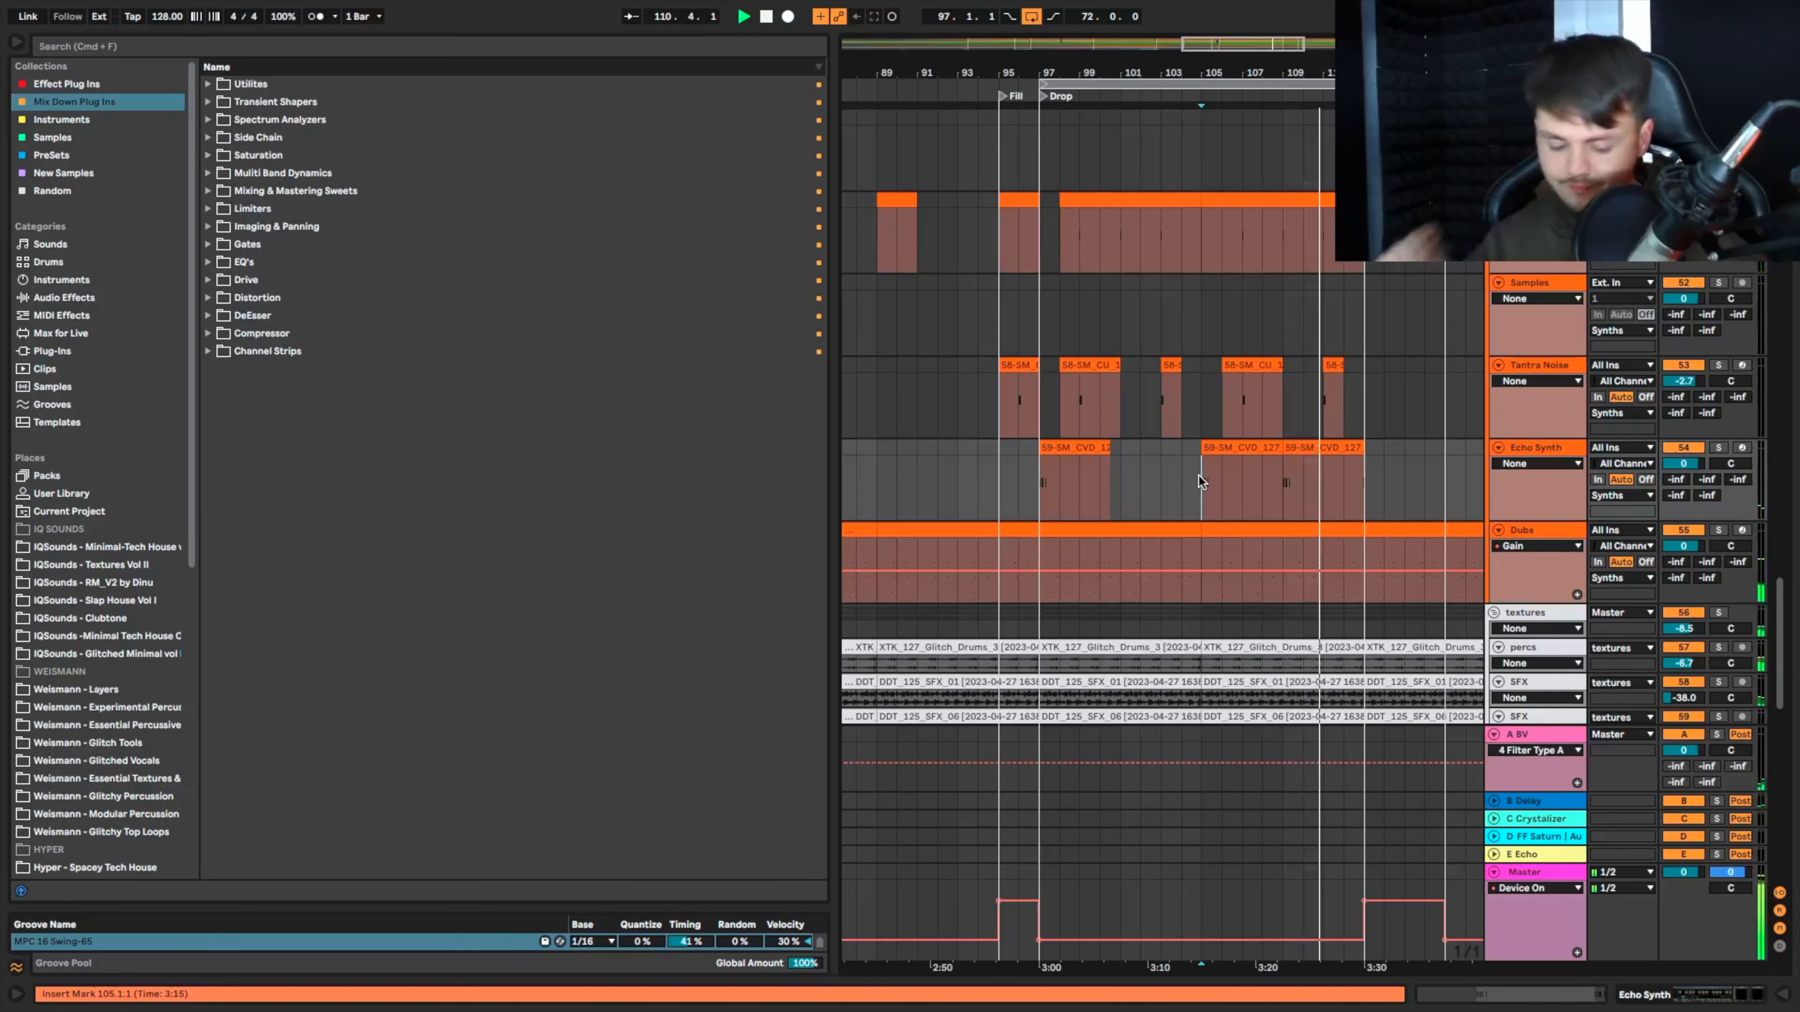
pyautogui.hscroll(4, 1198, 476)
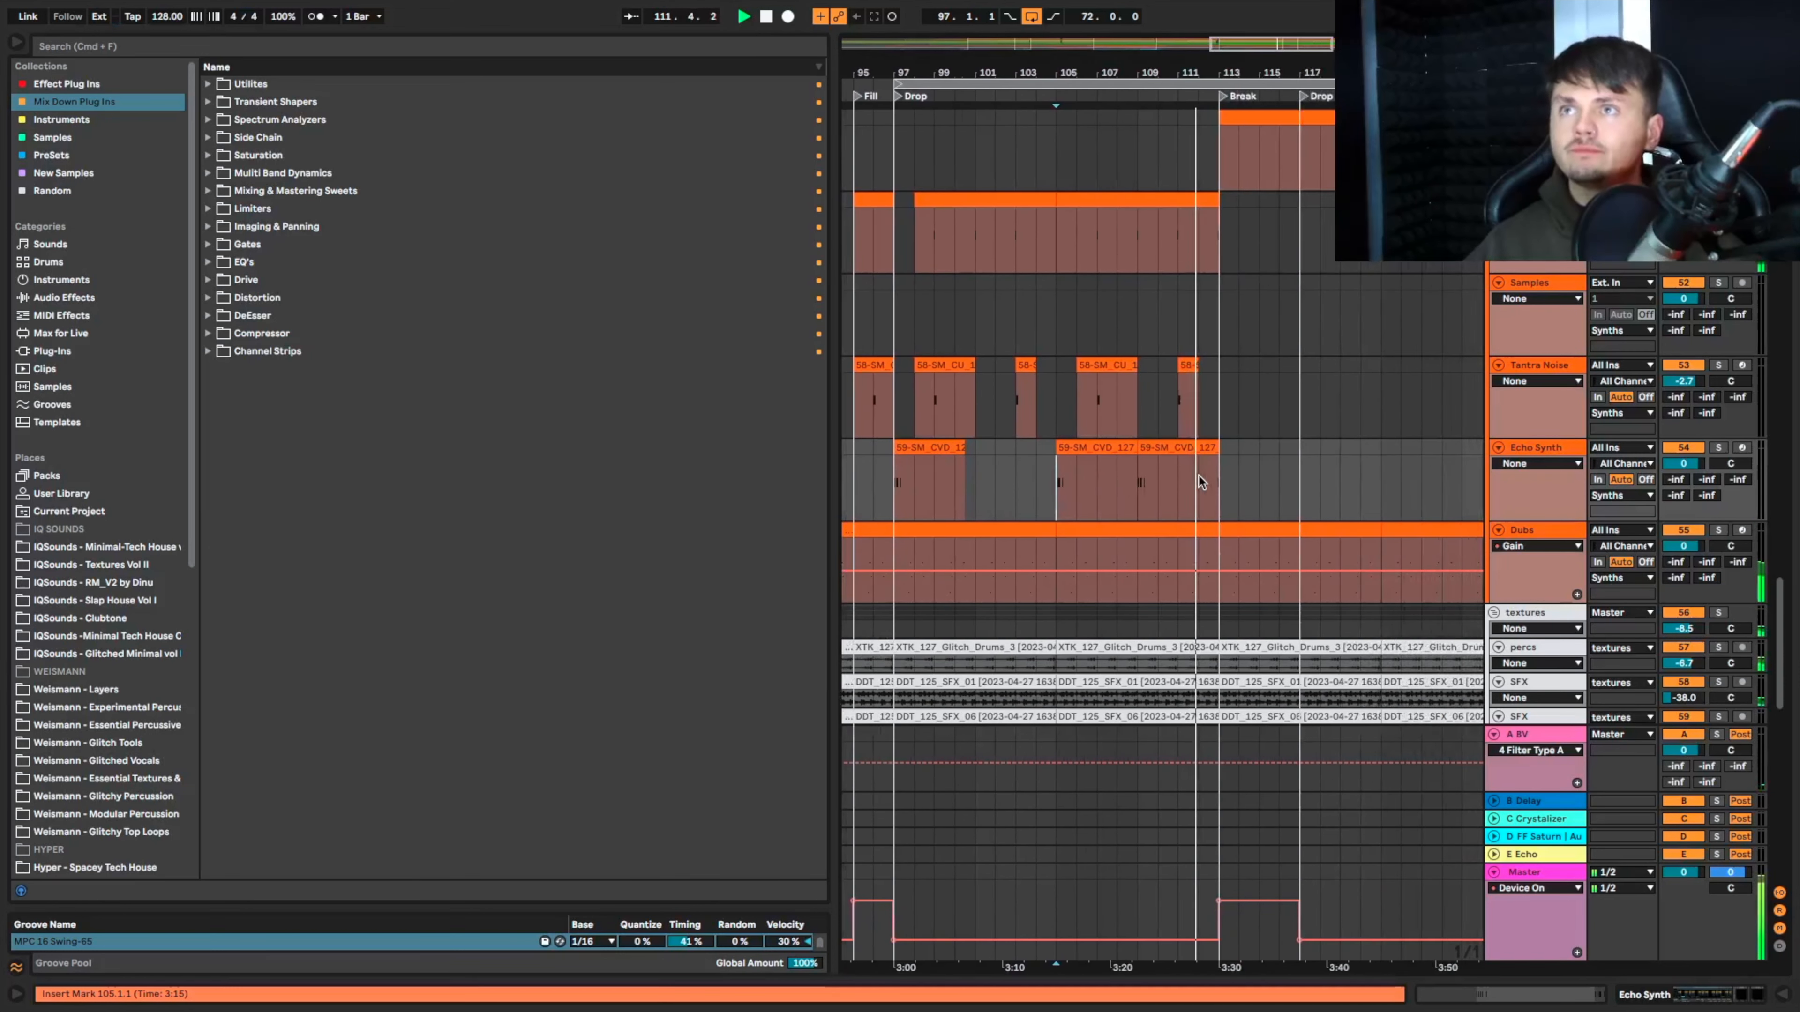
pyautogui.scroll(1, 1203, 473)
pyautogui.scroll(10, 1203, 473)
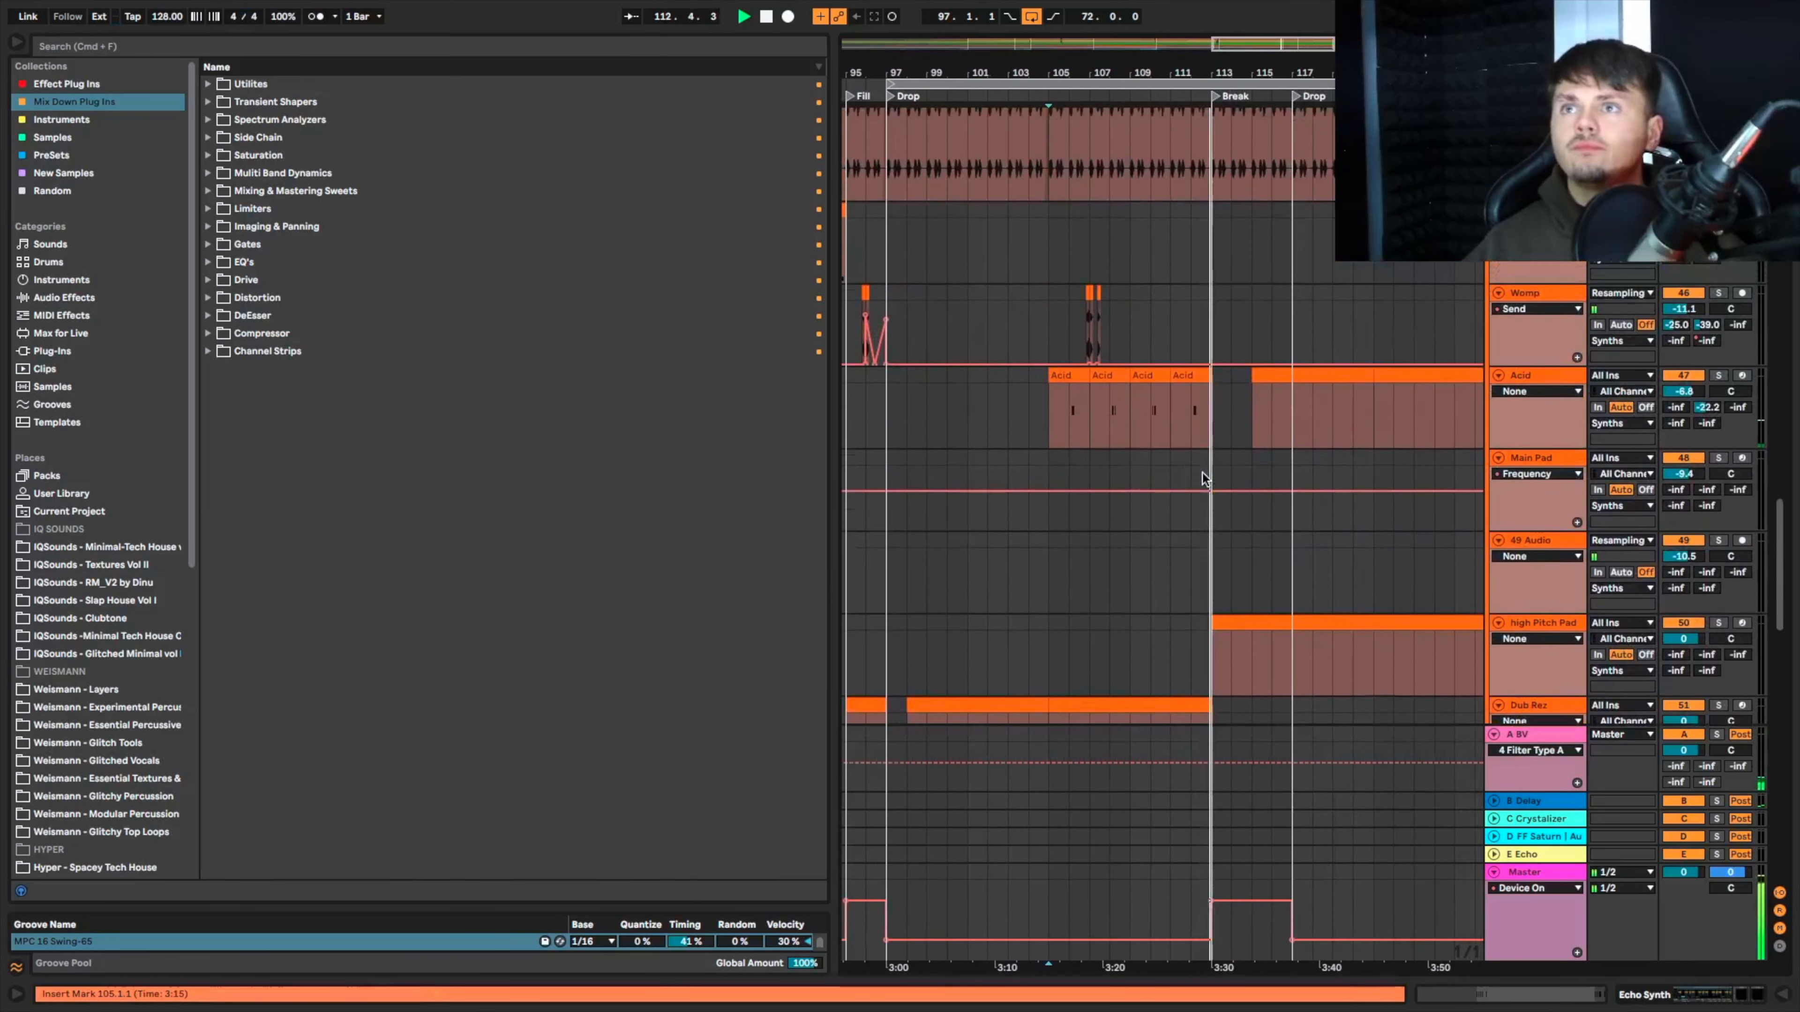
# Step: Clear the kick from the last bar of the short Break, between 116.1.1 and 117.1.1
pyautogui.hscroll(10, 1203, 473)
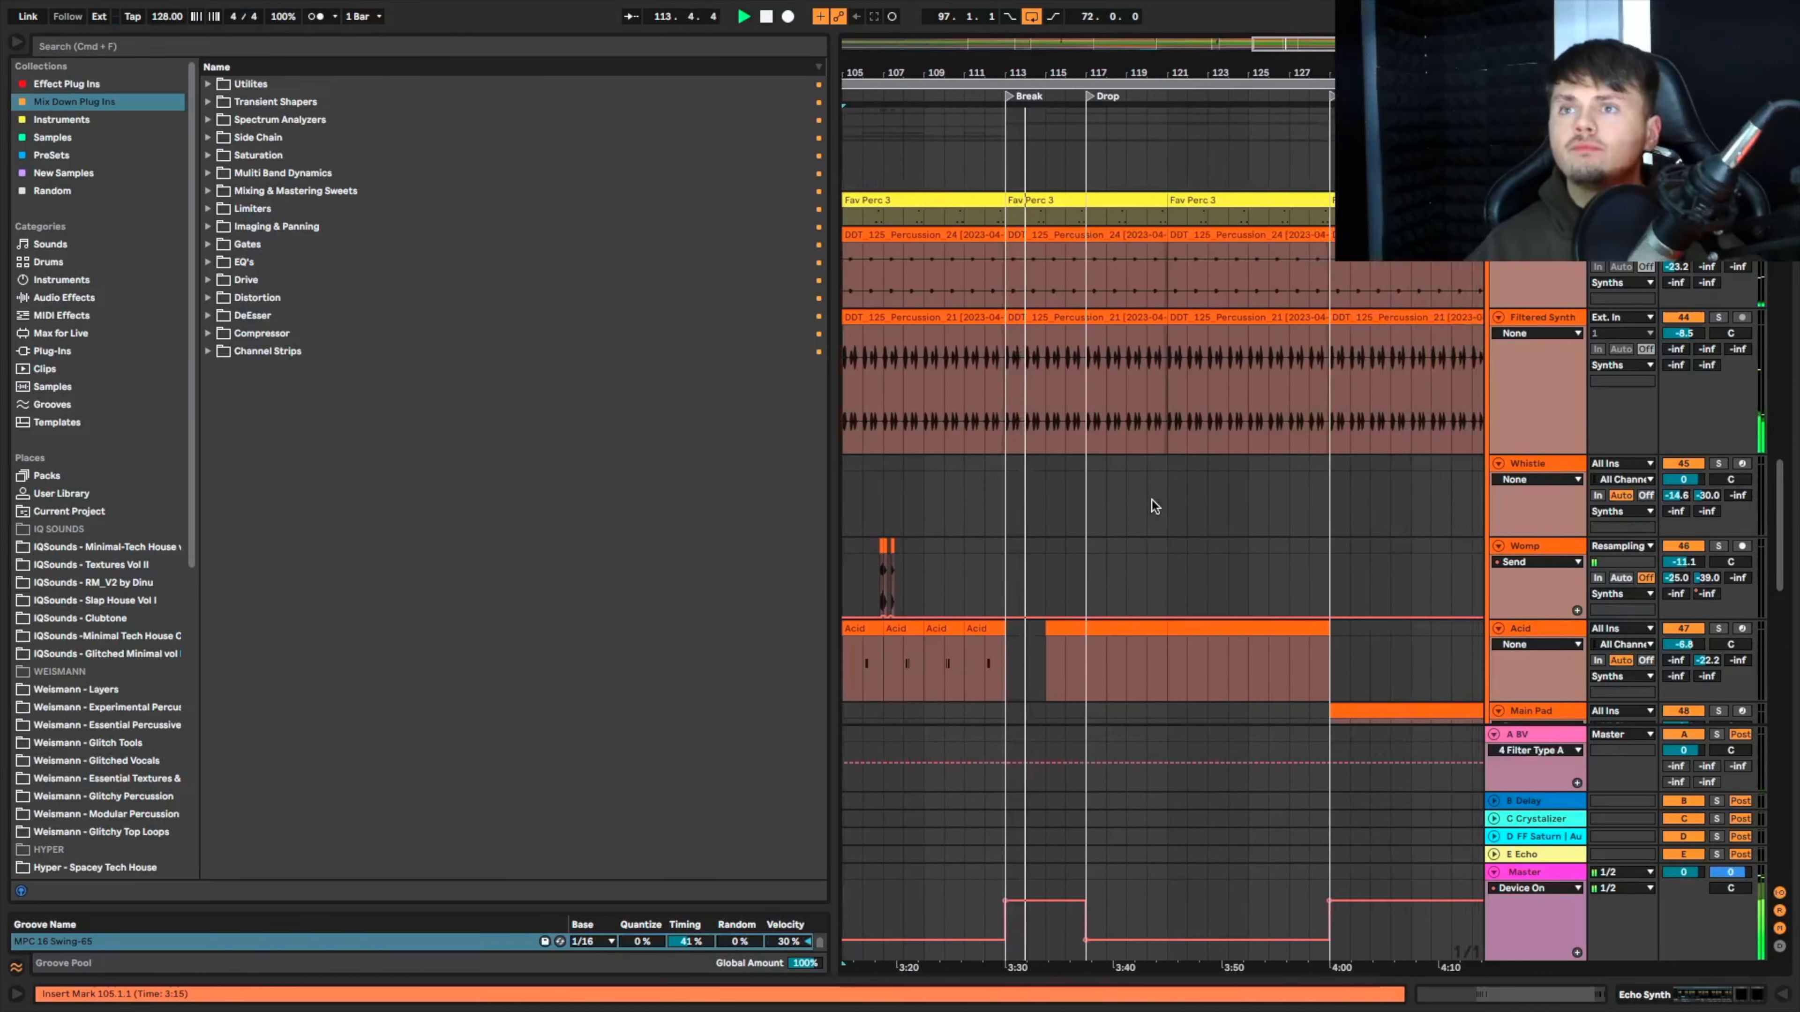
pyautogui.scroll(10, 1151, 501)
pyautogui.scroll(10, 1080, 482)
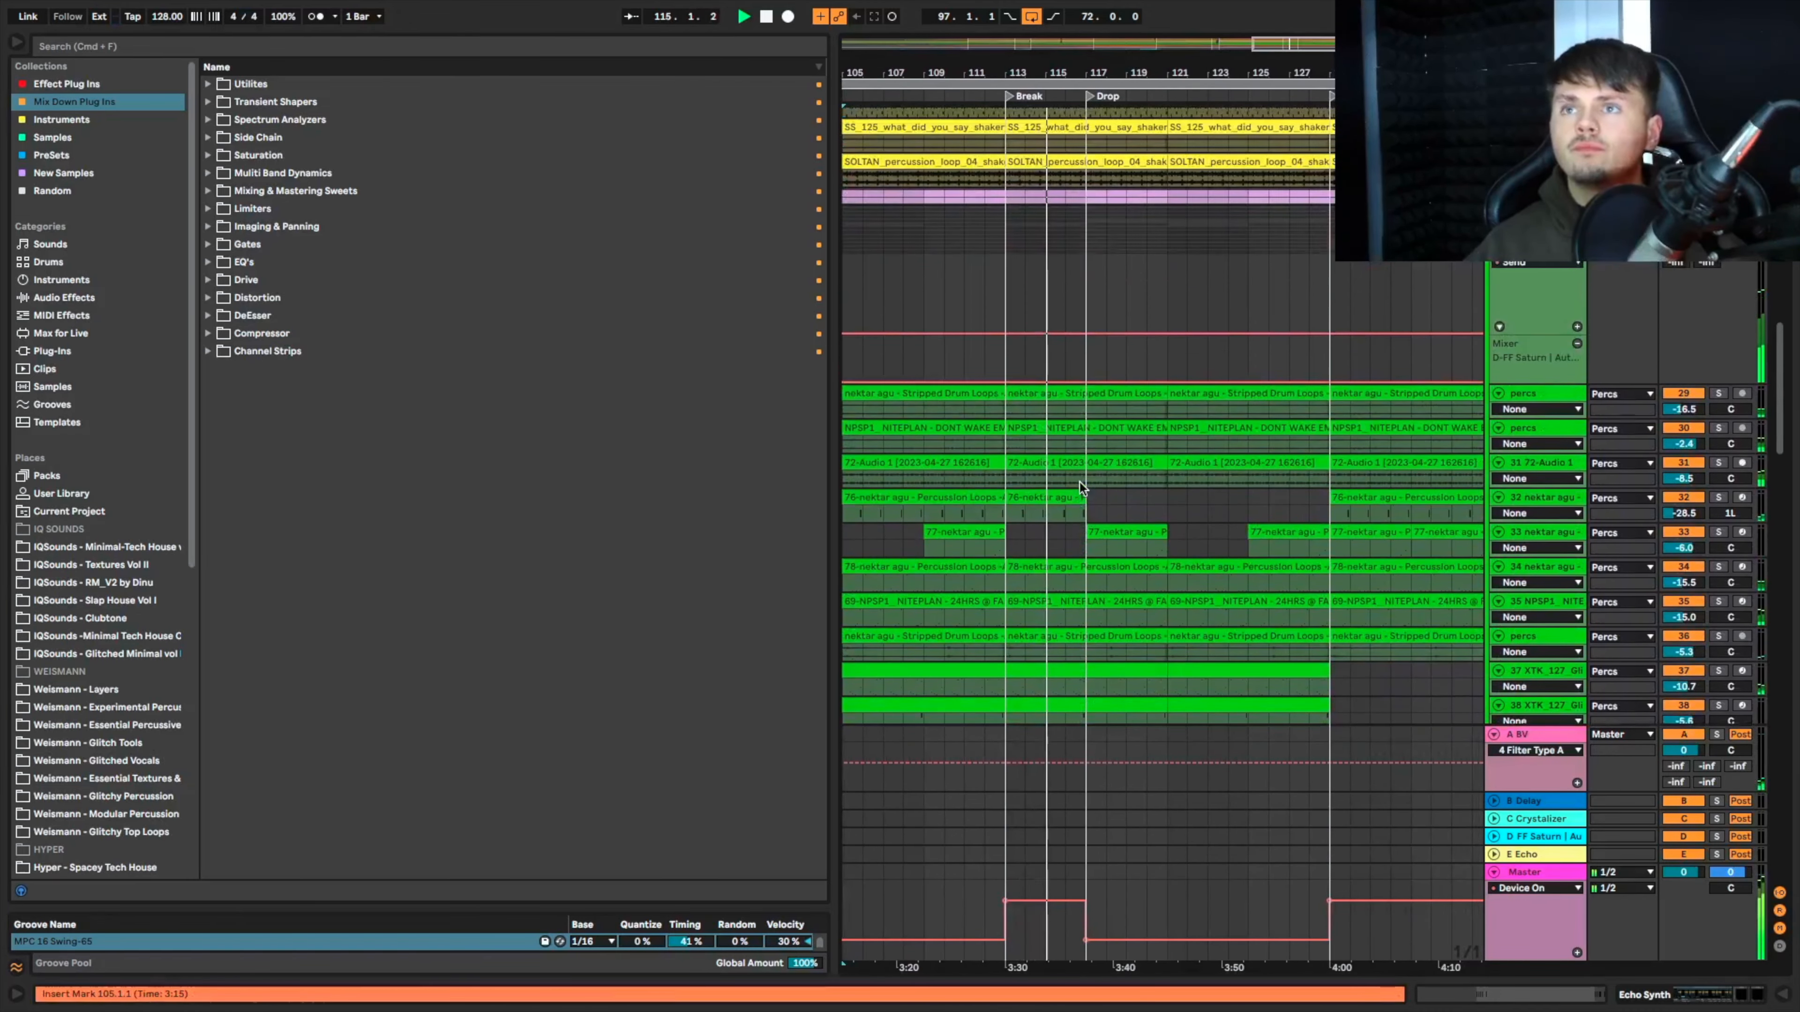
pyautogui.scroll(10, 1076, 489)
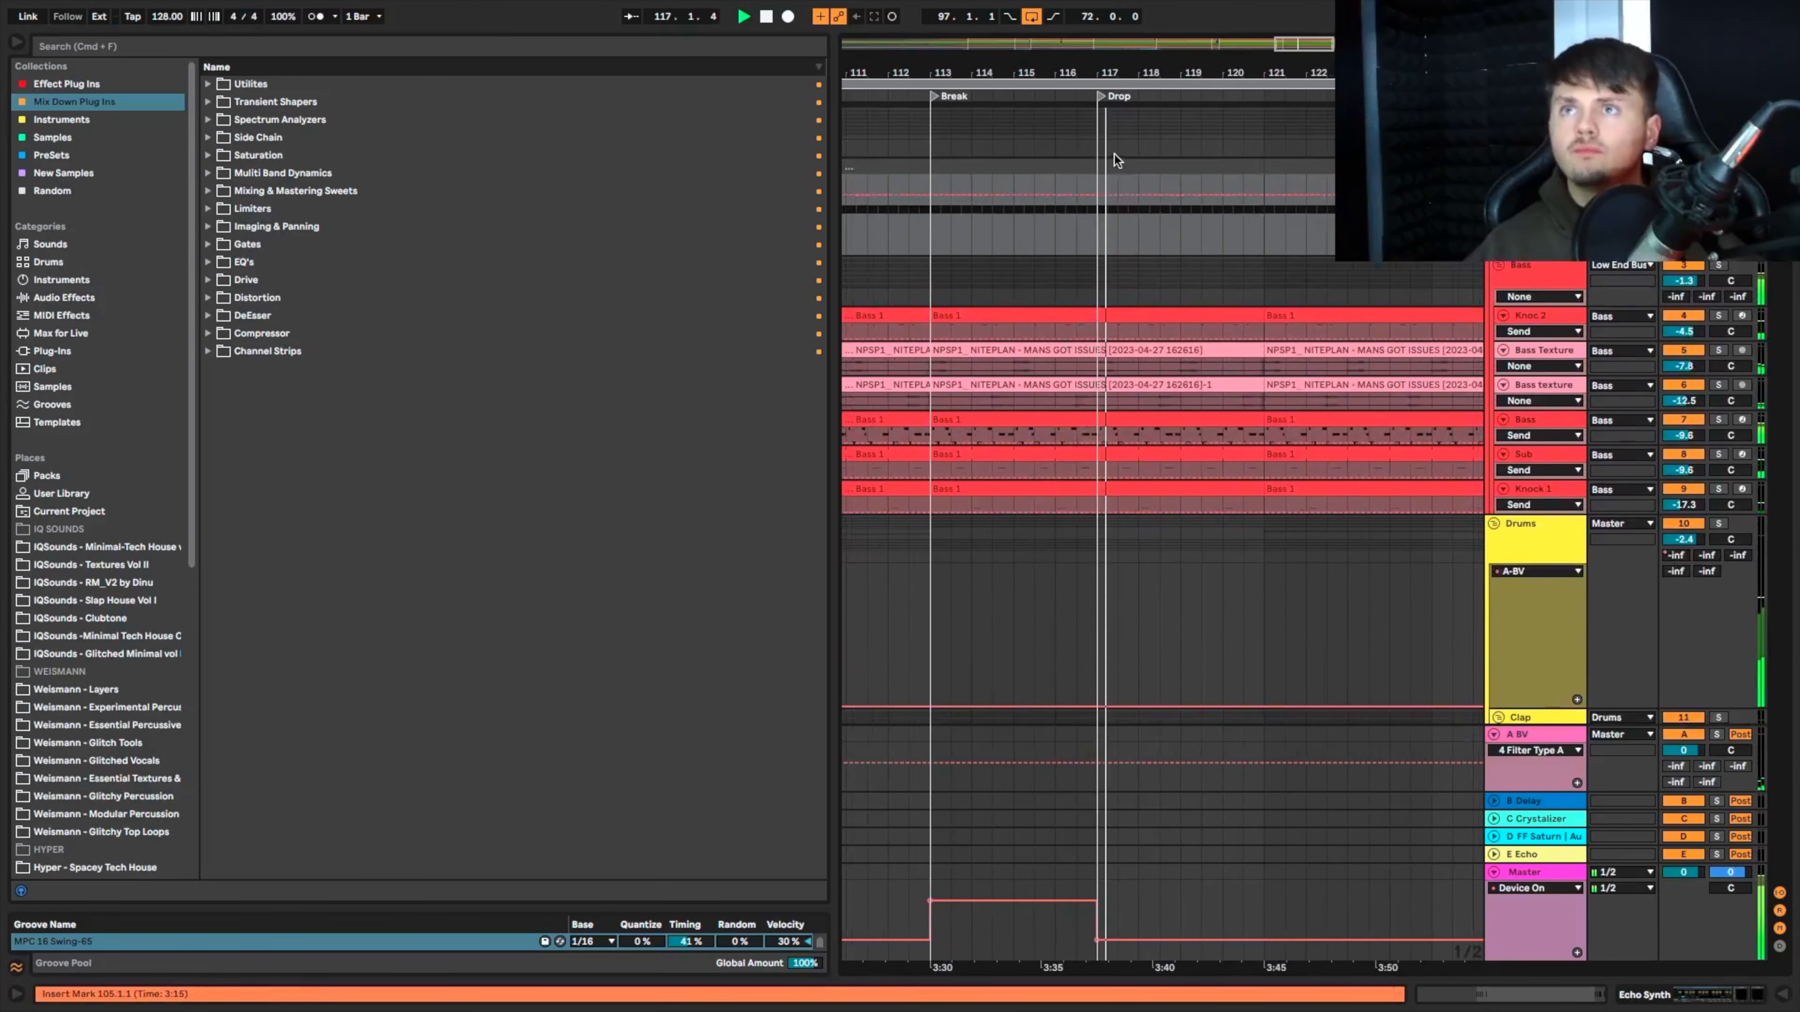
pyautogui.click(1094, 221)
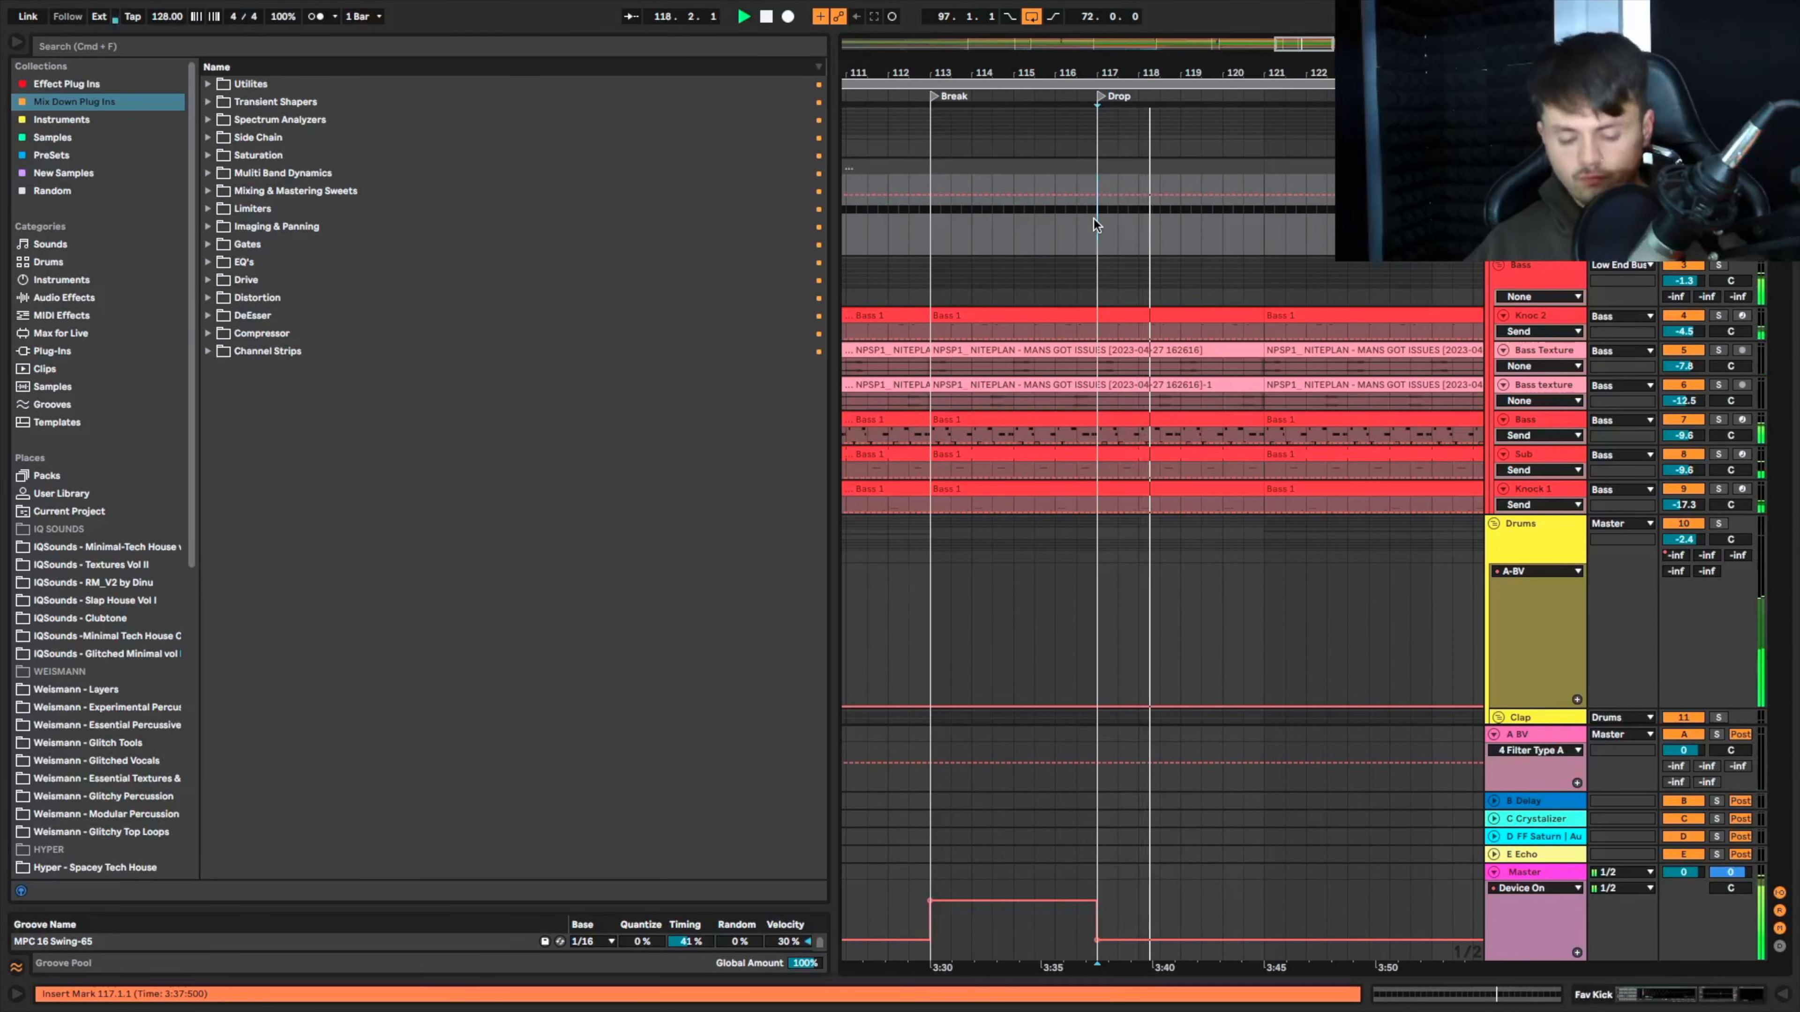
pyautogui.moveTo(1089, 163); pyautogui.dragTo(1059, 173)
pyautogui.press('-')
pyautogui.press('-')
pyautogui.press('-')
pyautogui.press('-')
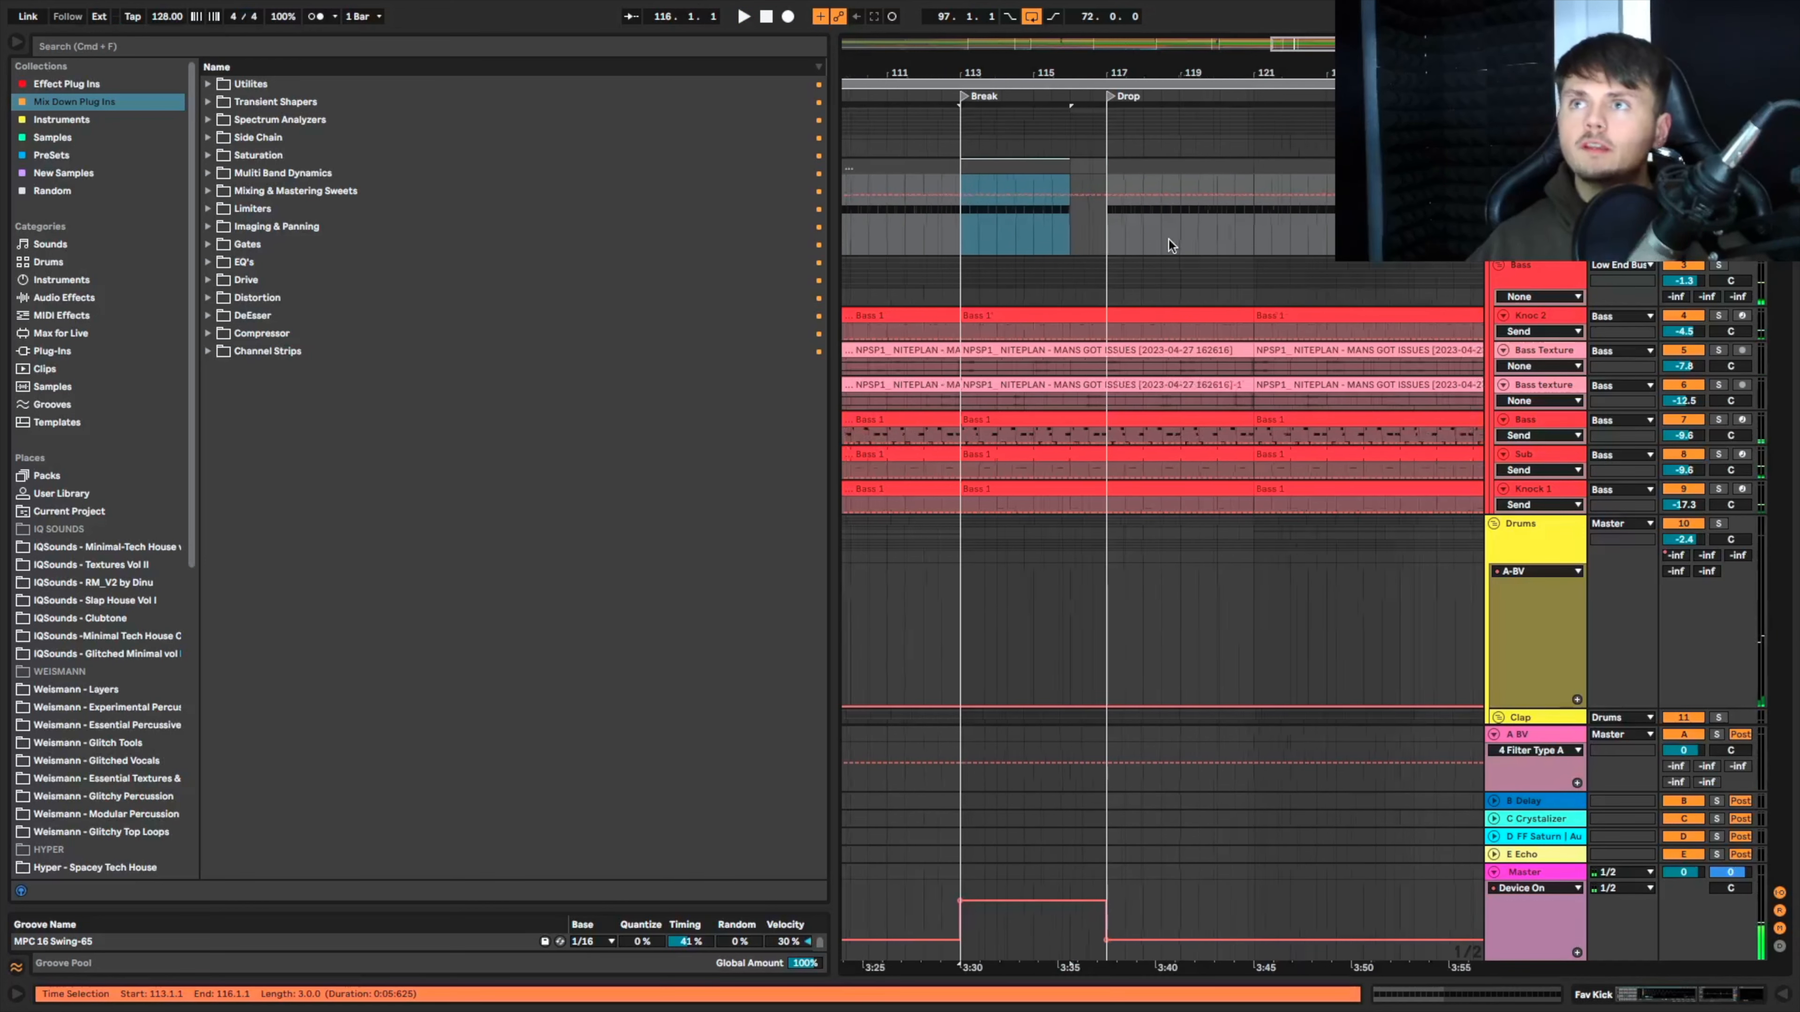
# Step: Copy the two-bar Whistle clip at 93.1.1 to 111.1.1, leading into the Break at bar 113
pyautogui.scroll(-2, 1169, 245)
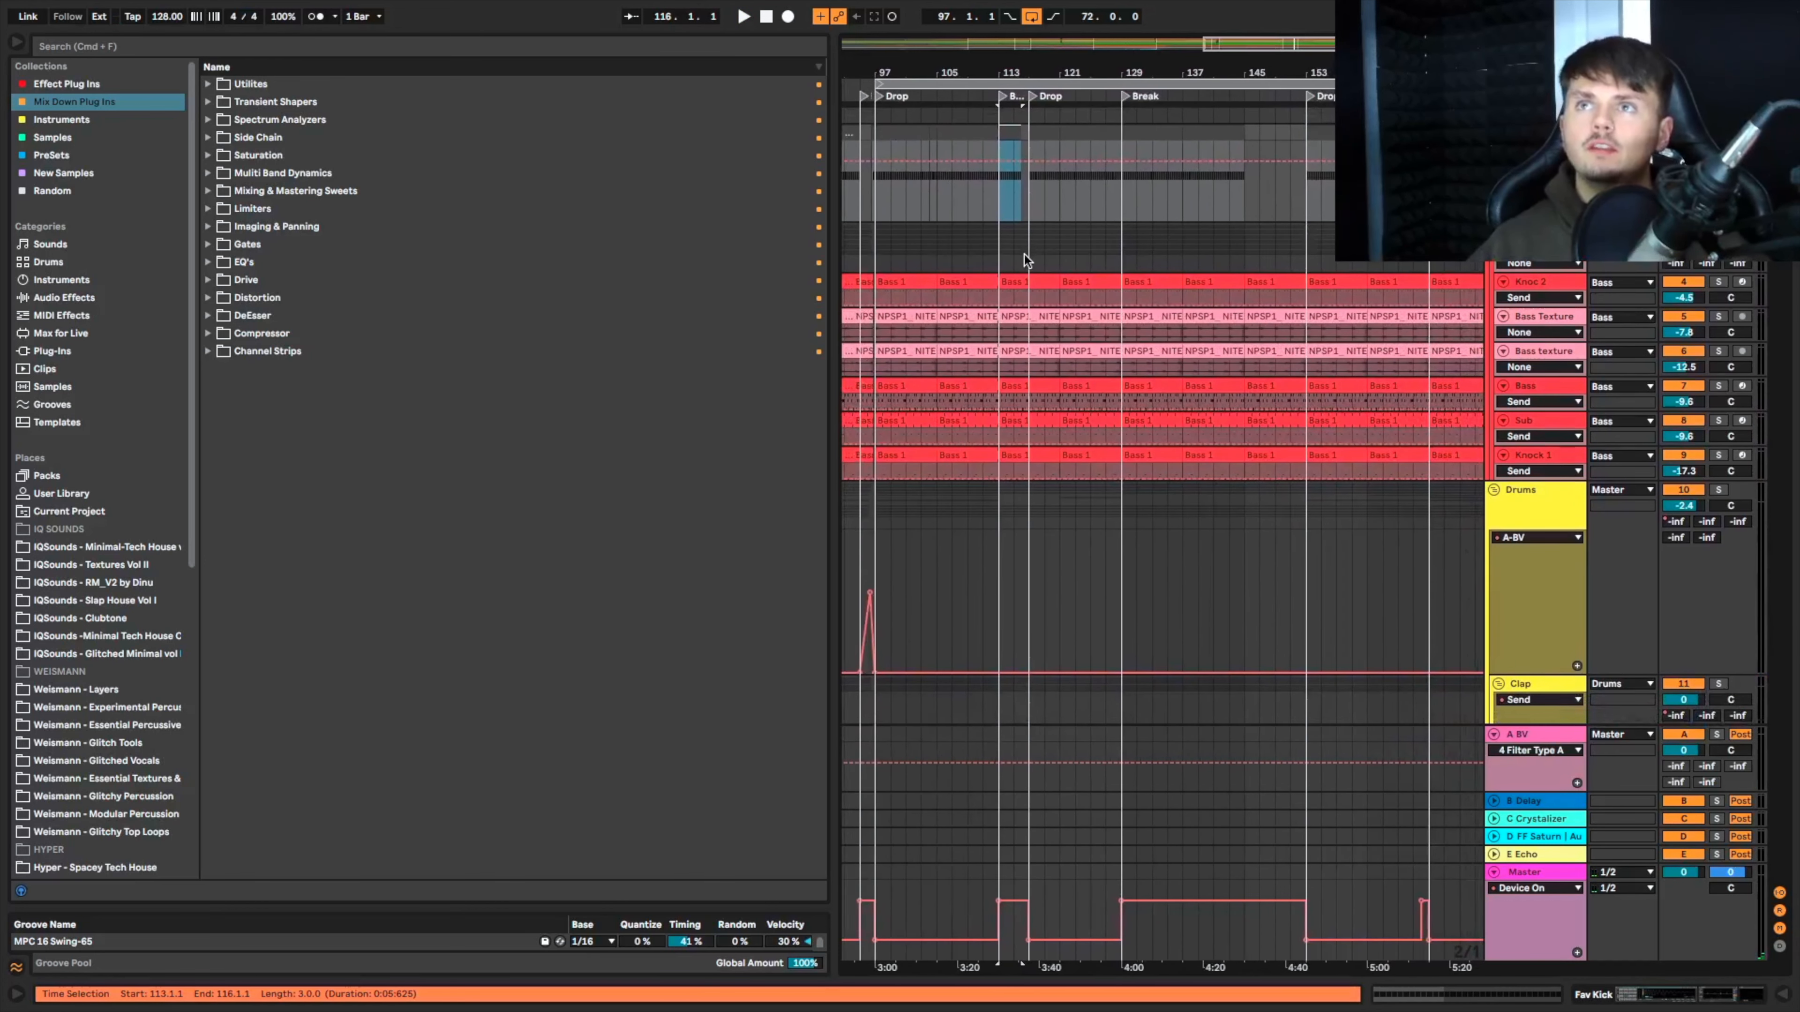
pyautogui.hscroll(-3, 1240, 244)
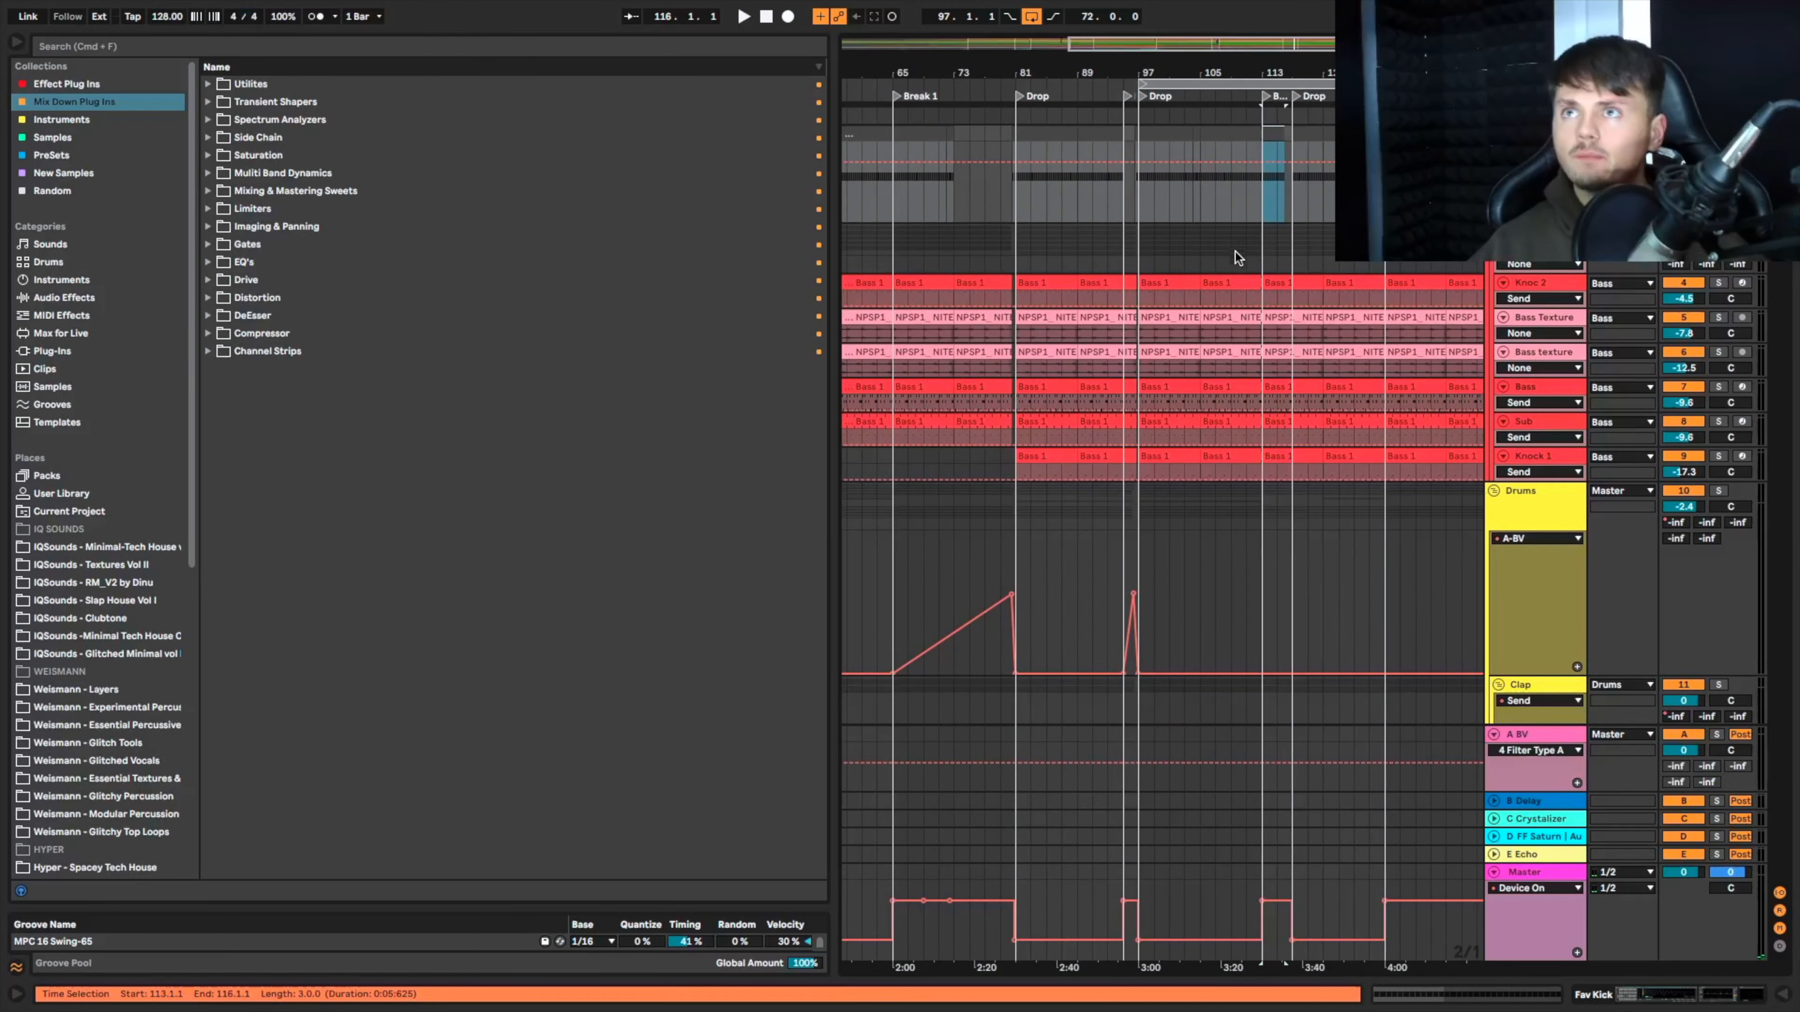
pyautogui.scroll(-3, 1247, 284)
pyautogui.scroll(-10, 1252, 301)
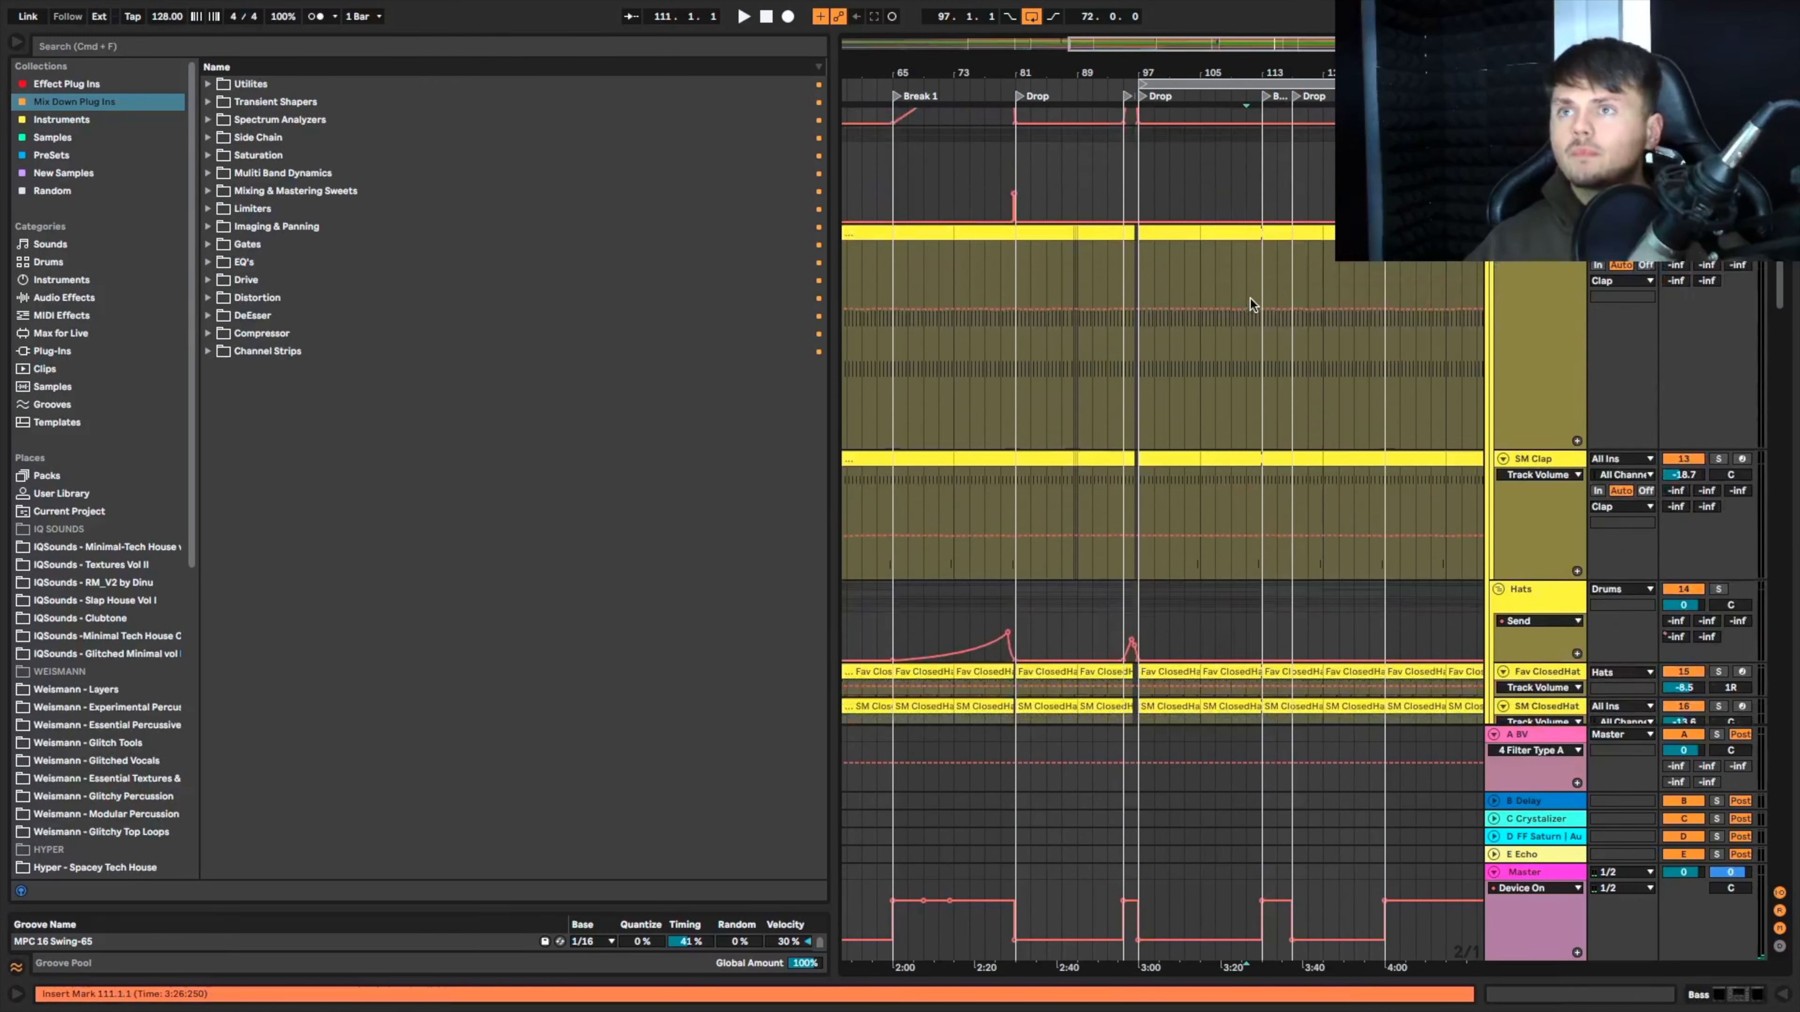
pyautogui.scroll(-10, 1250, 304)
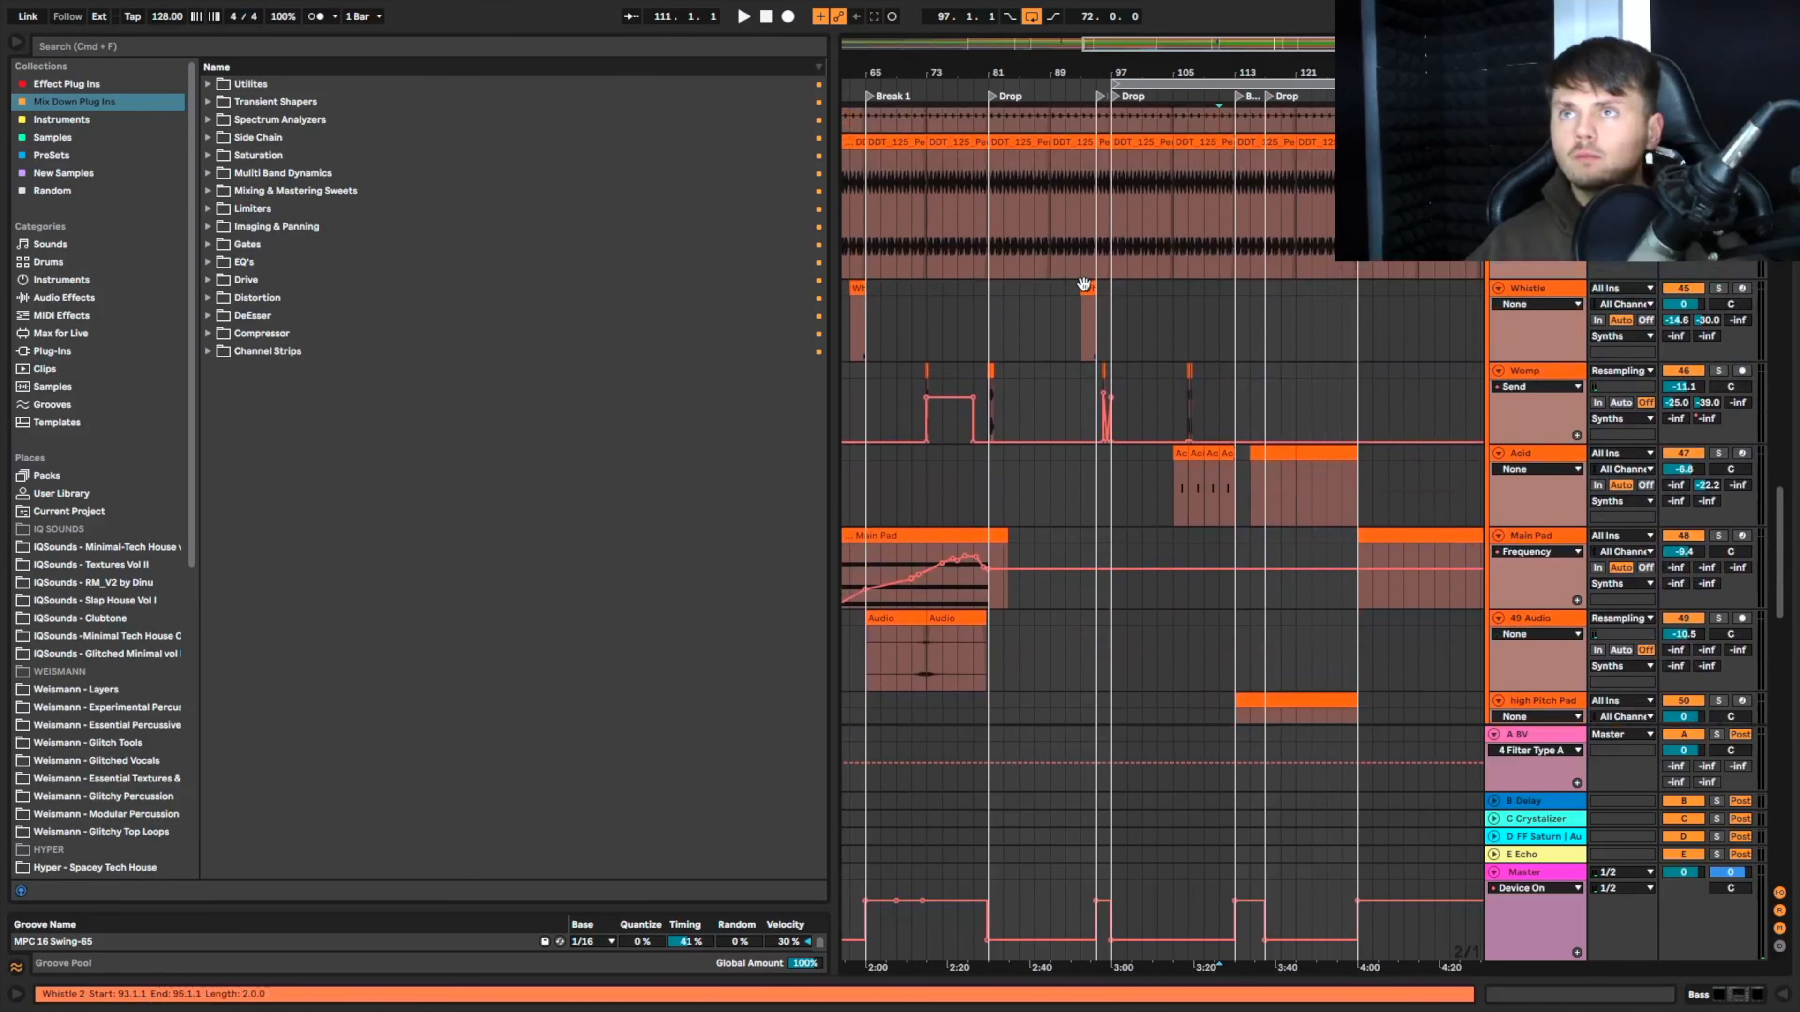
pyautogui.click(1084, 285)
pyautogui.press('super+c')
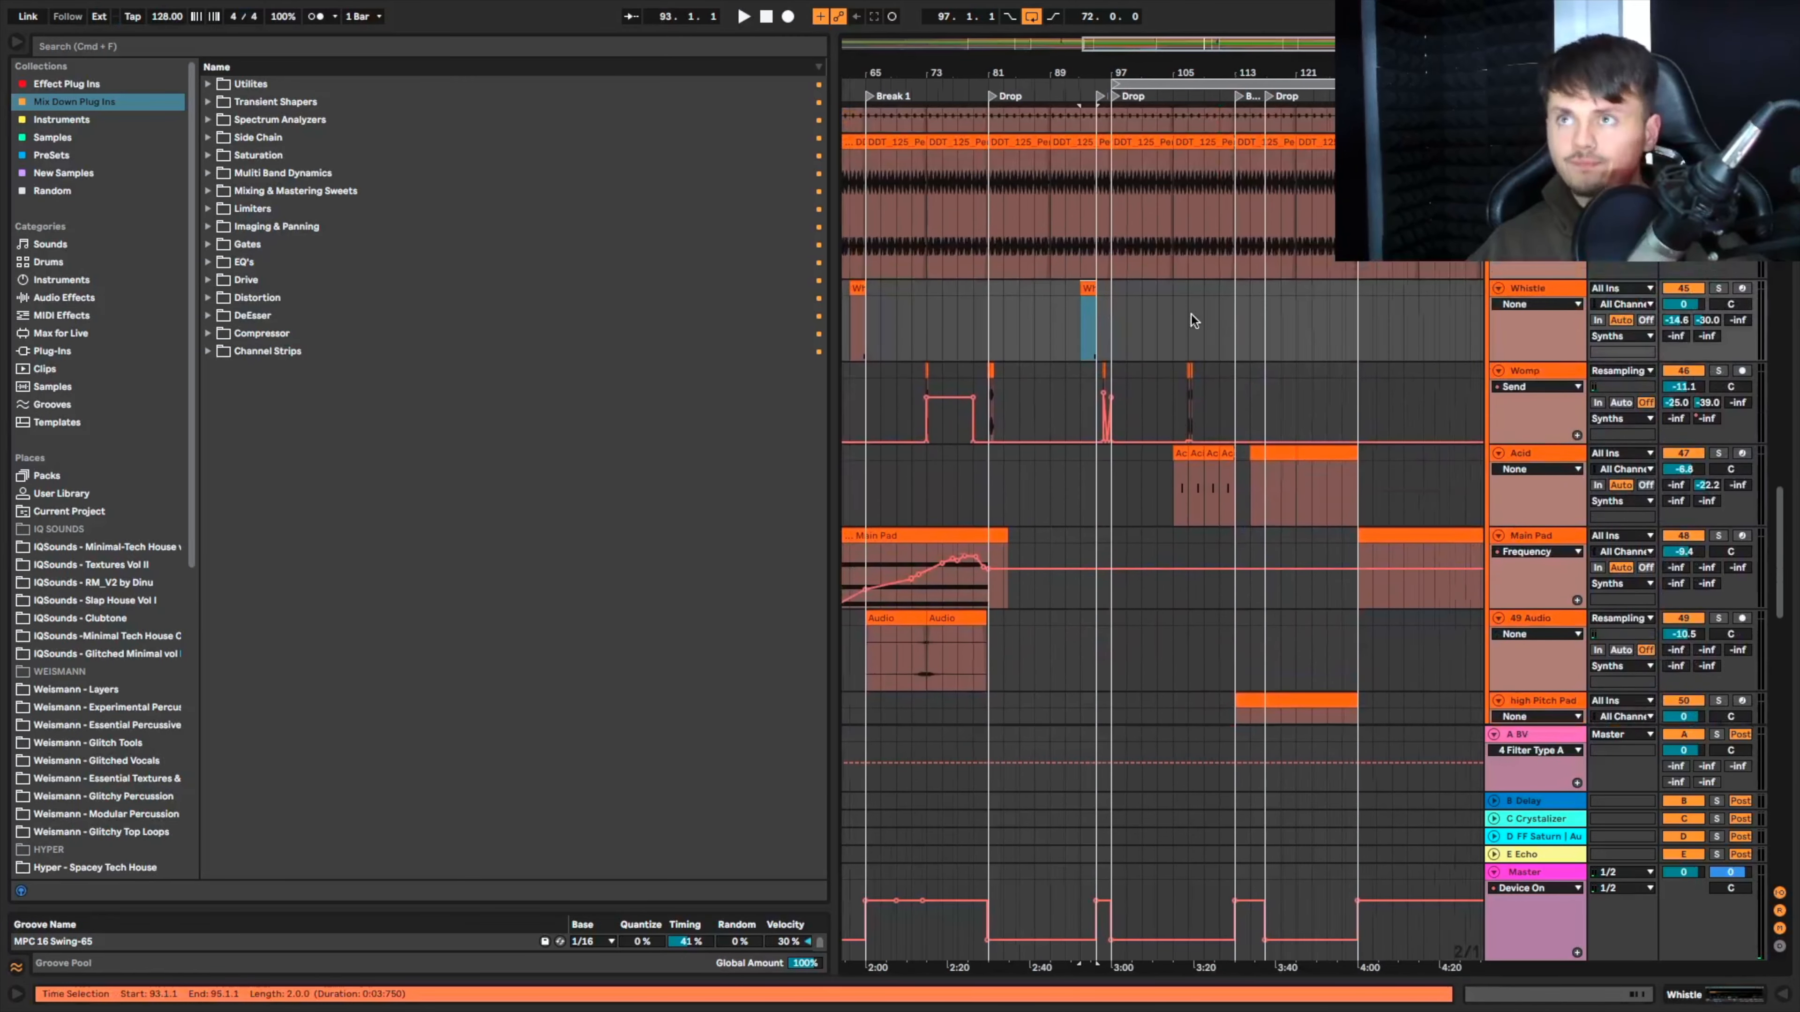
pyautogui.scroll(4, 1197, 315)
pyautogui.click(1247, 315)
pyautogui.press('super+v')
pyautogui.click(1261, 324)
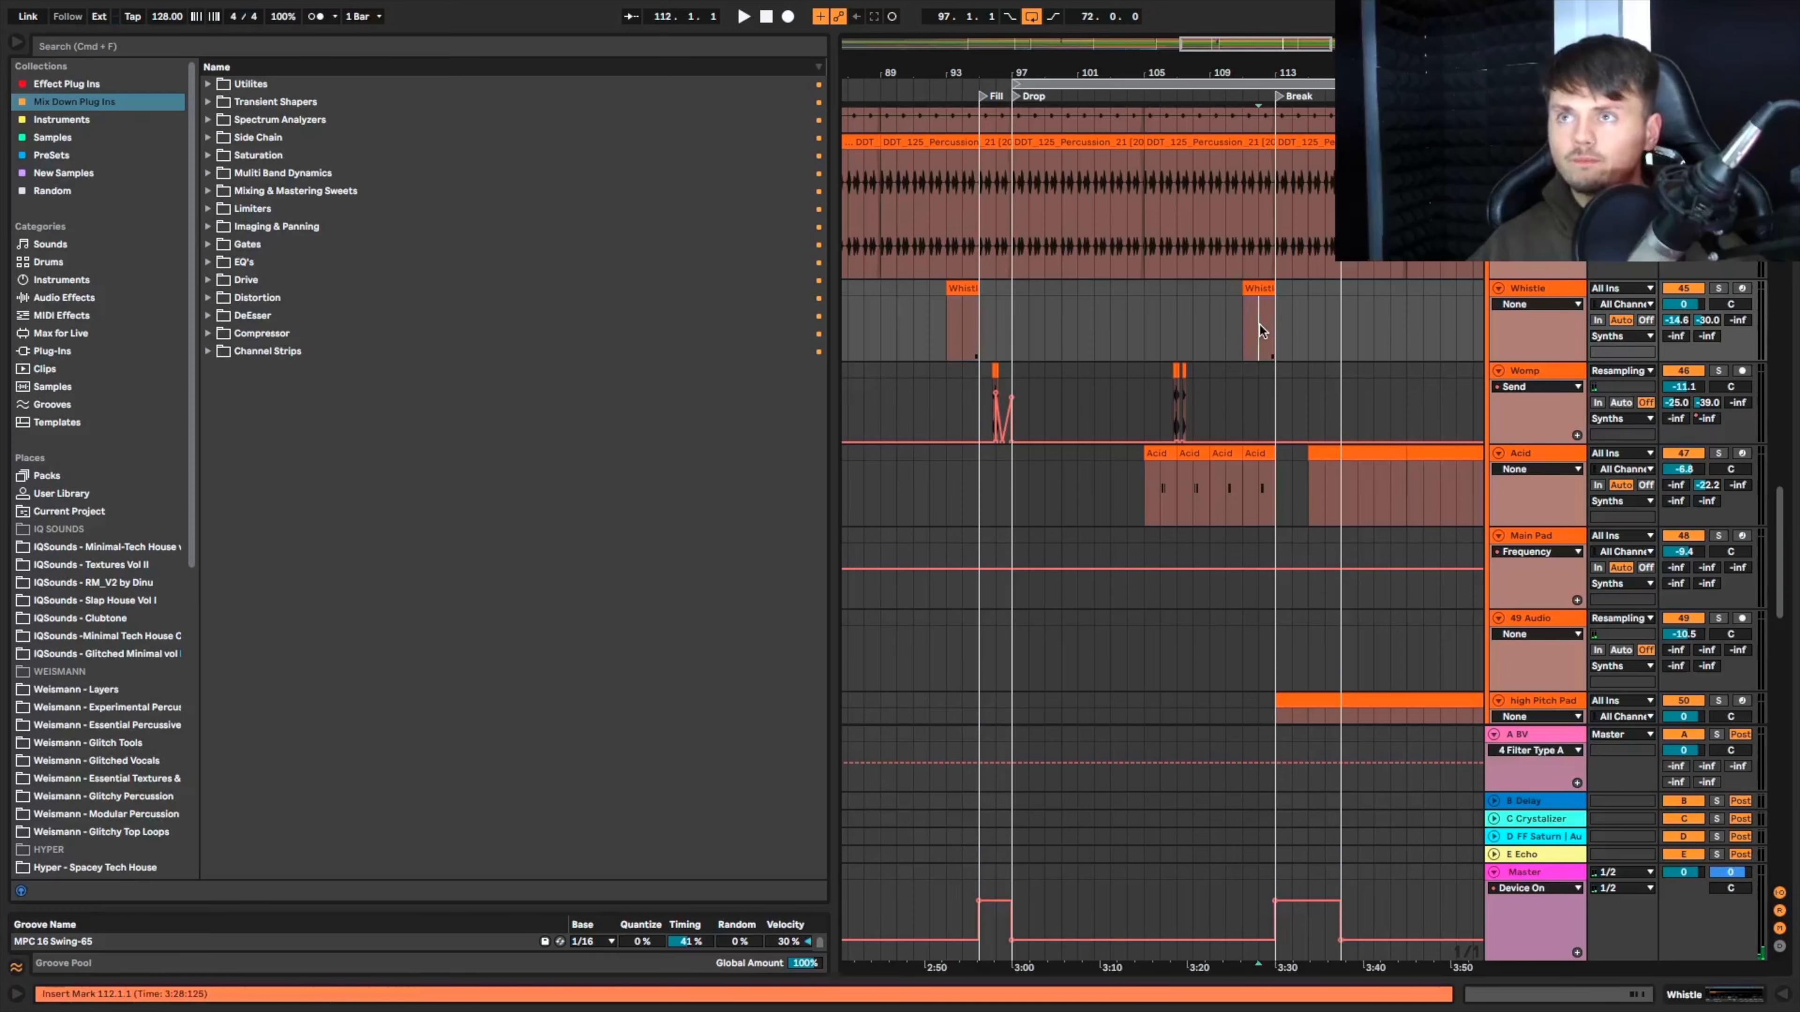
# Step: Copy the short track 62 vocal to just before bar 113 and try the 65 Audio section at 111.2.1 during playback
pyautogui.scroll(-15, 1260, 324)
pyautogui.hscroll(-3, 1260, 327)
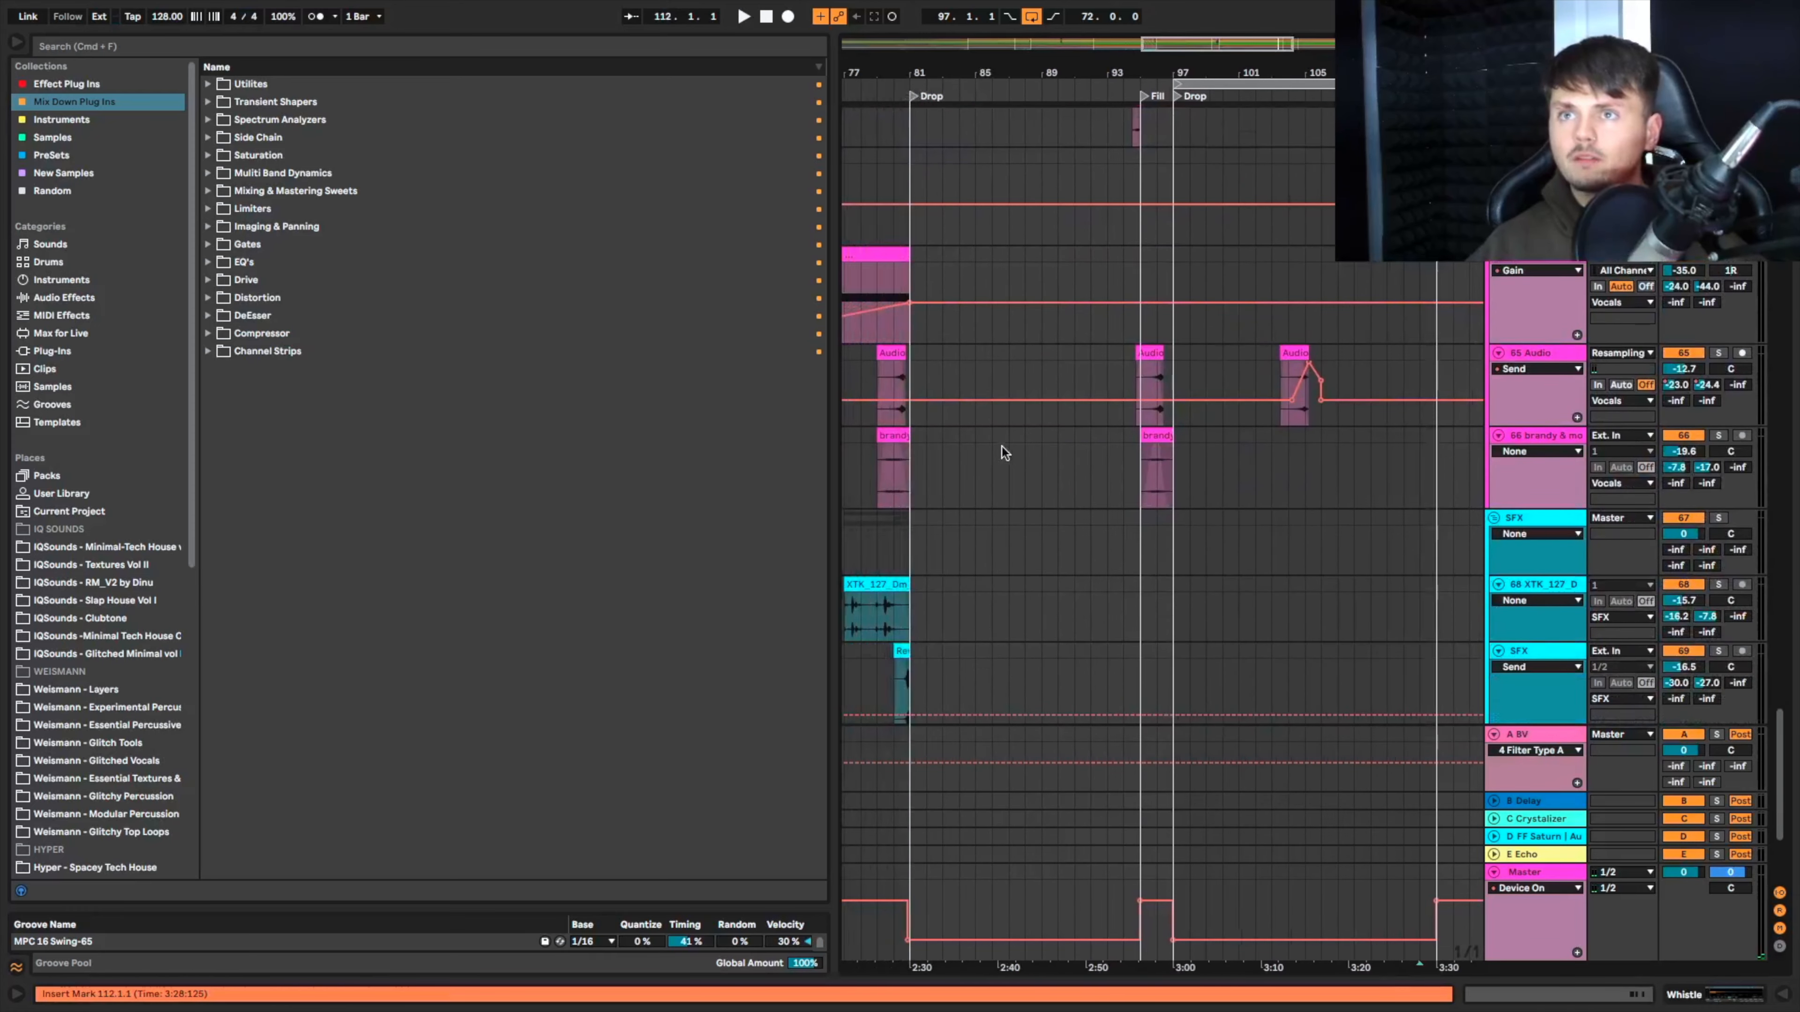
pyautogui.click(1150, 353)
pyautogui.hscroll(5, 1148, 353)
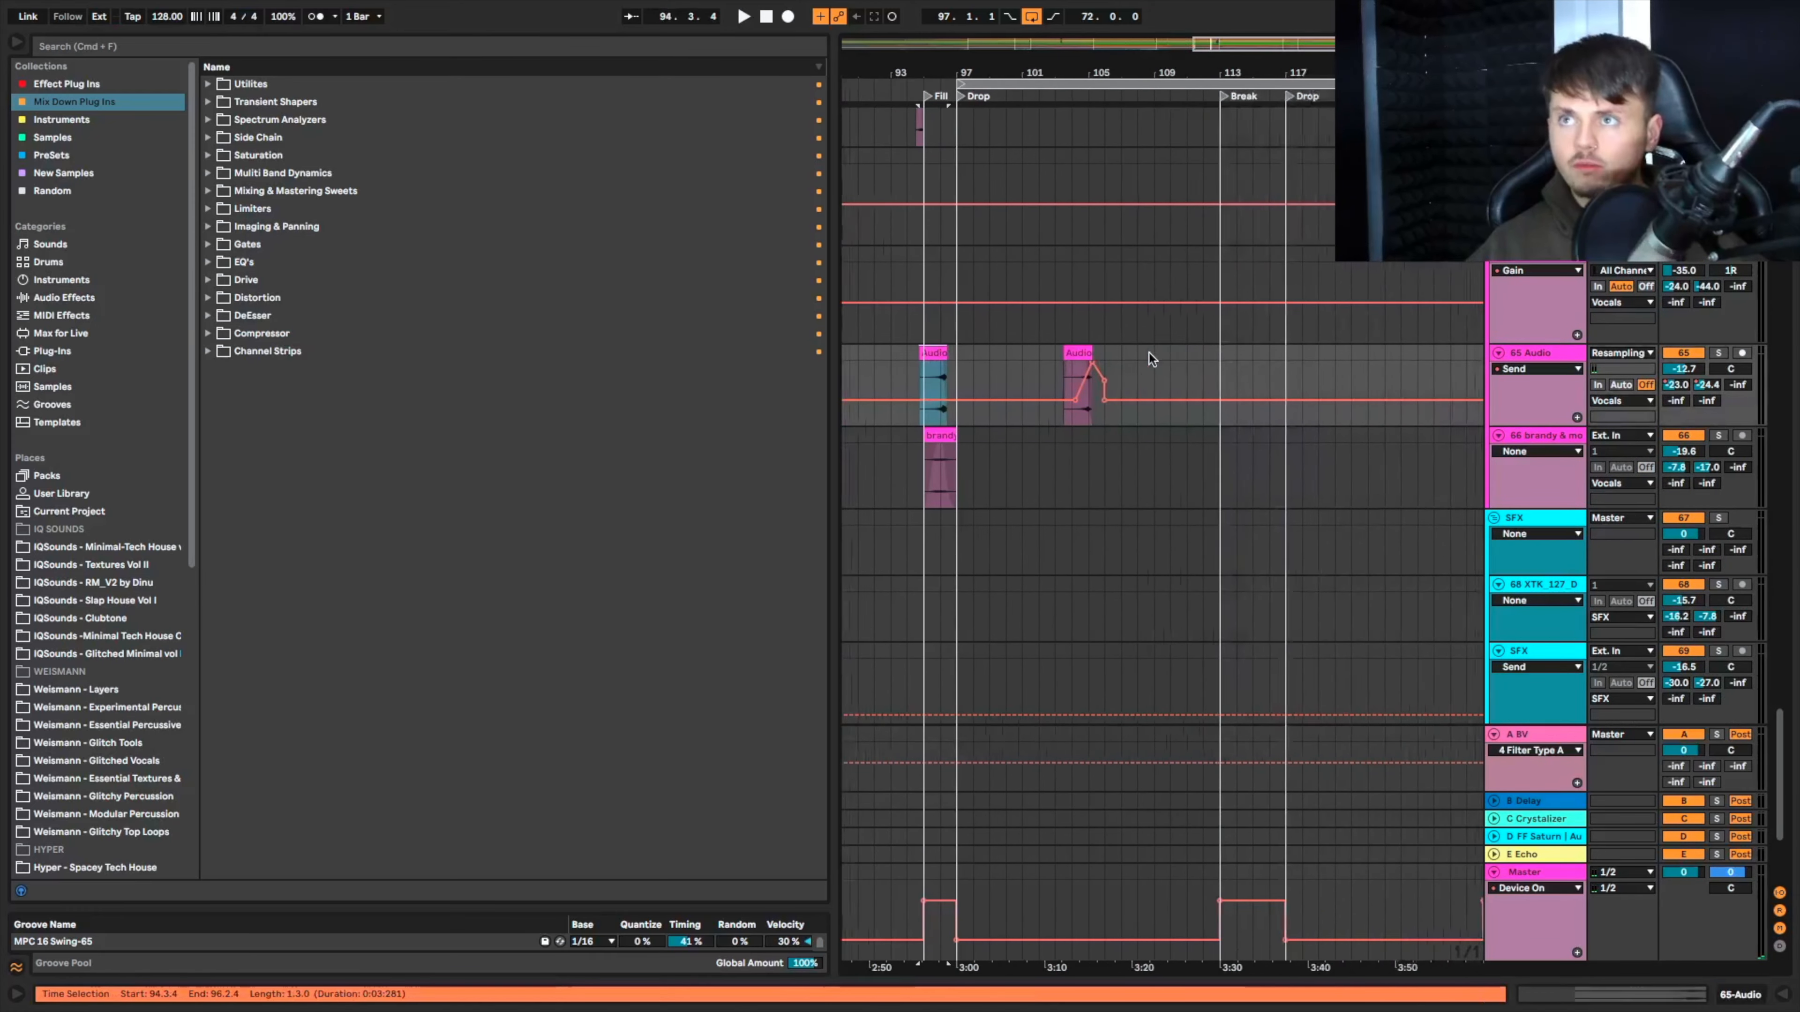
pyautogui.click(1077, 355)
pyautogui.press('space')
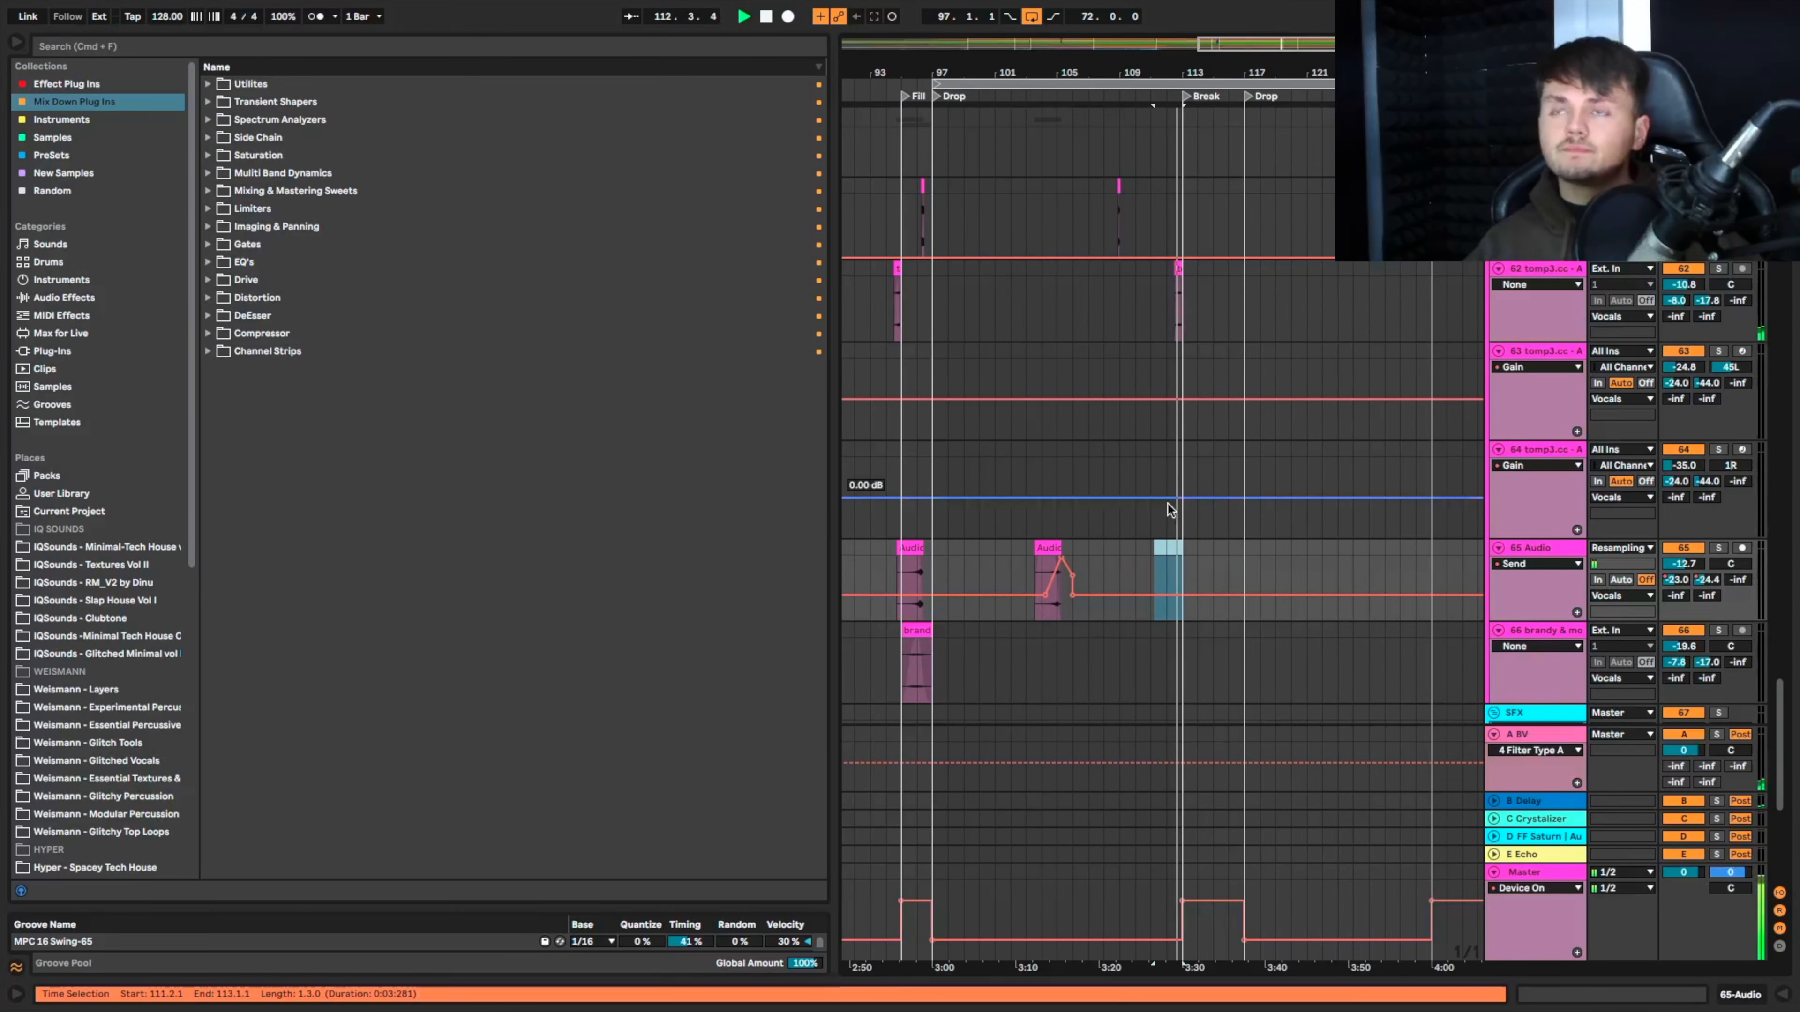
# Step: Copy the four-bar DDT_125 SFX clip at 77.1.1 on track 70 to the Break at 113.1.1
pyautogui.scroll(-6, 1168, 509)
pyautogui.hscroll(-10, 1168, 509)
pyautogui.hscroll(-1, 1069, 557)
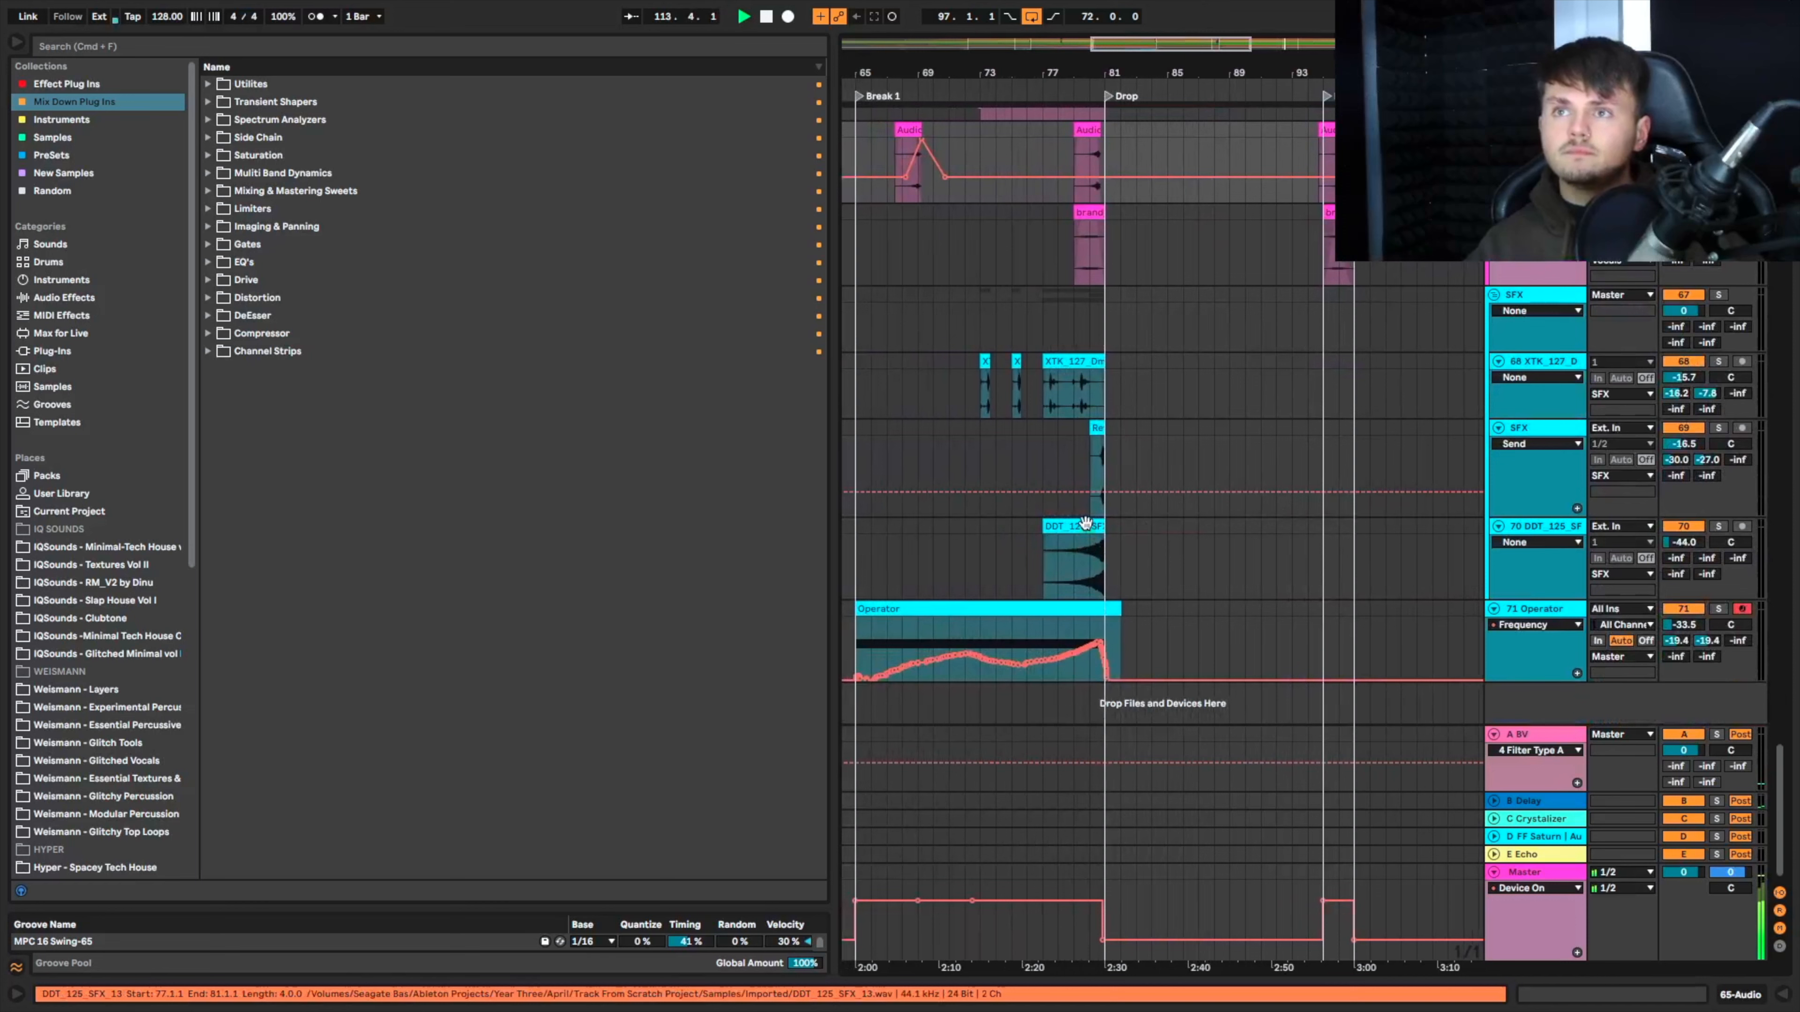
pyautogui.click(1084, 524)
pyautogui.press('super+c')
pyautogui.hscroll(10, 1084, 525)
pyautogui.click(1209, 561)
pyautogui.press('super+v')
# Step: Copy the one-bar clip before the bar 81 Drop on SFX track 69 to 116.1.1 and listen to the transition
pyautogui.hscroll(-3, 1209, 564)
pyautogui.hscroll(-7, 1063, 535)
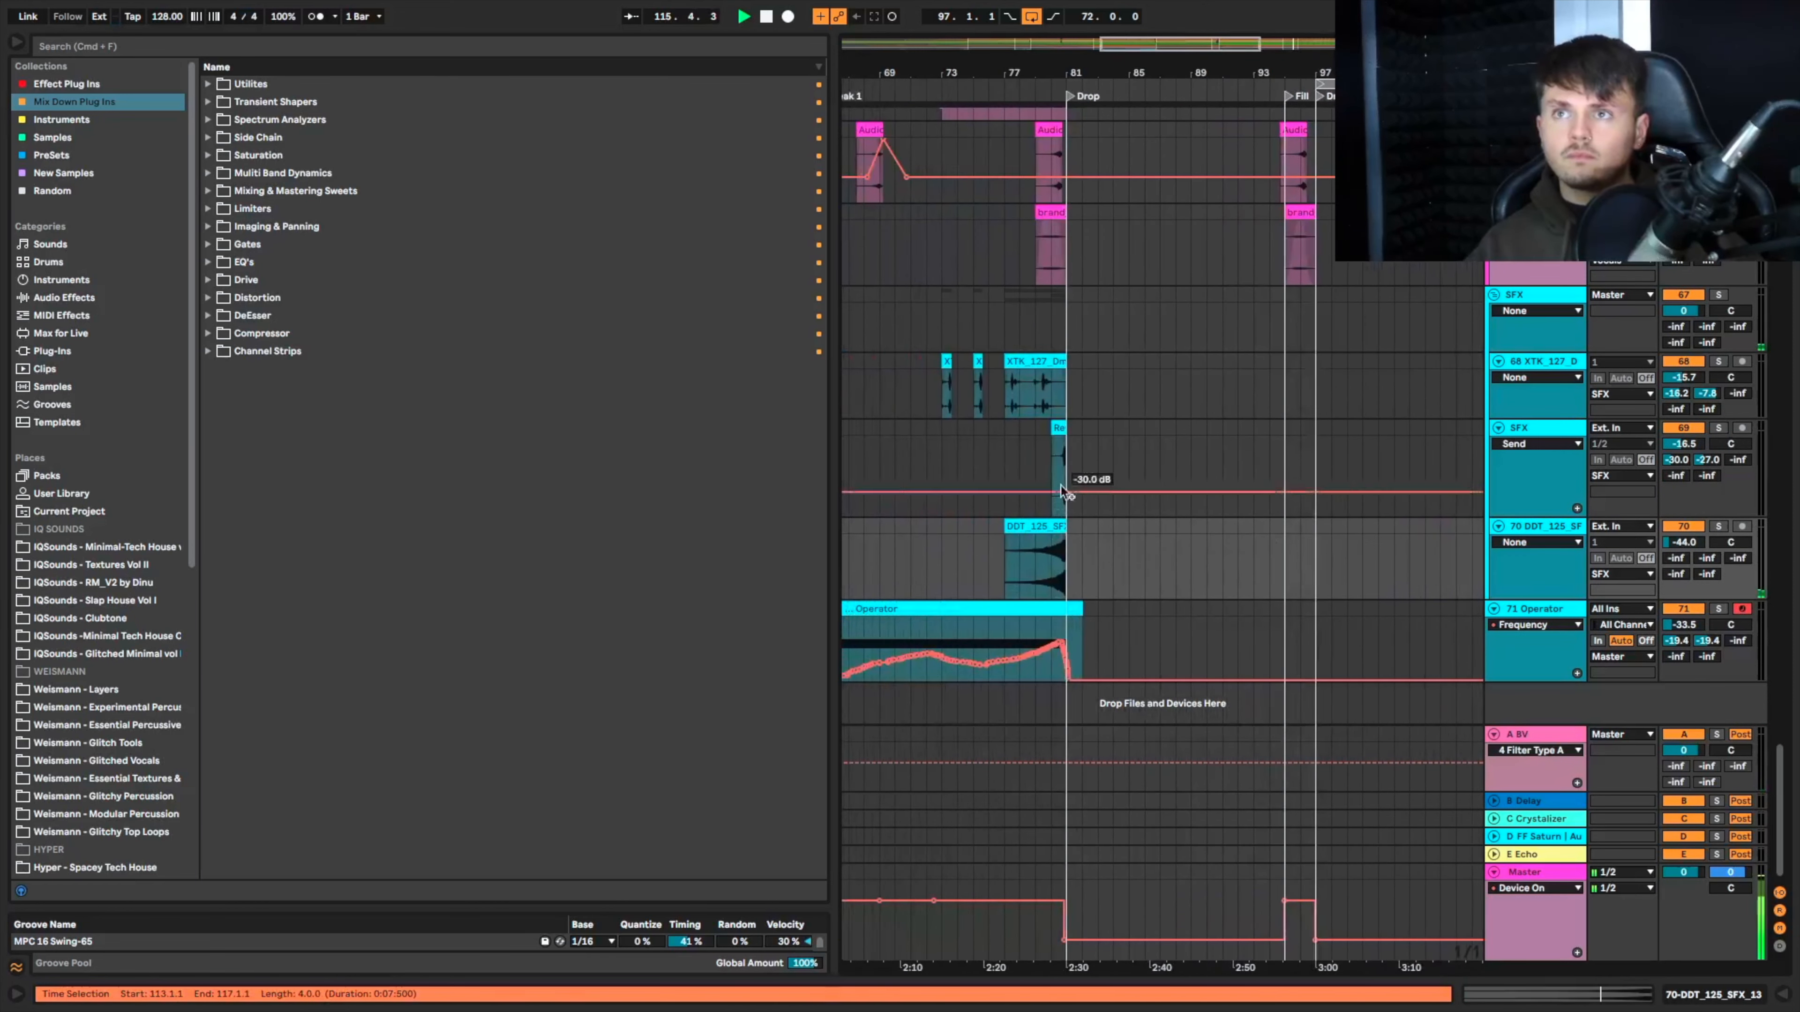
pyautogui.click(1059, 431)
pyautogui.press('super+c')
pyautogui.hscroll(9, 1064, 433)
pyautogui.click(1259, 451)
pyautogui.press('super+v')
pyautogui.press('space')
pyautogui.press('space')
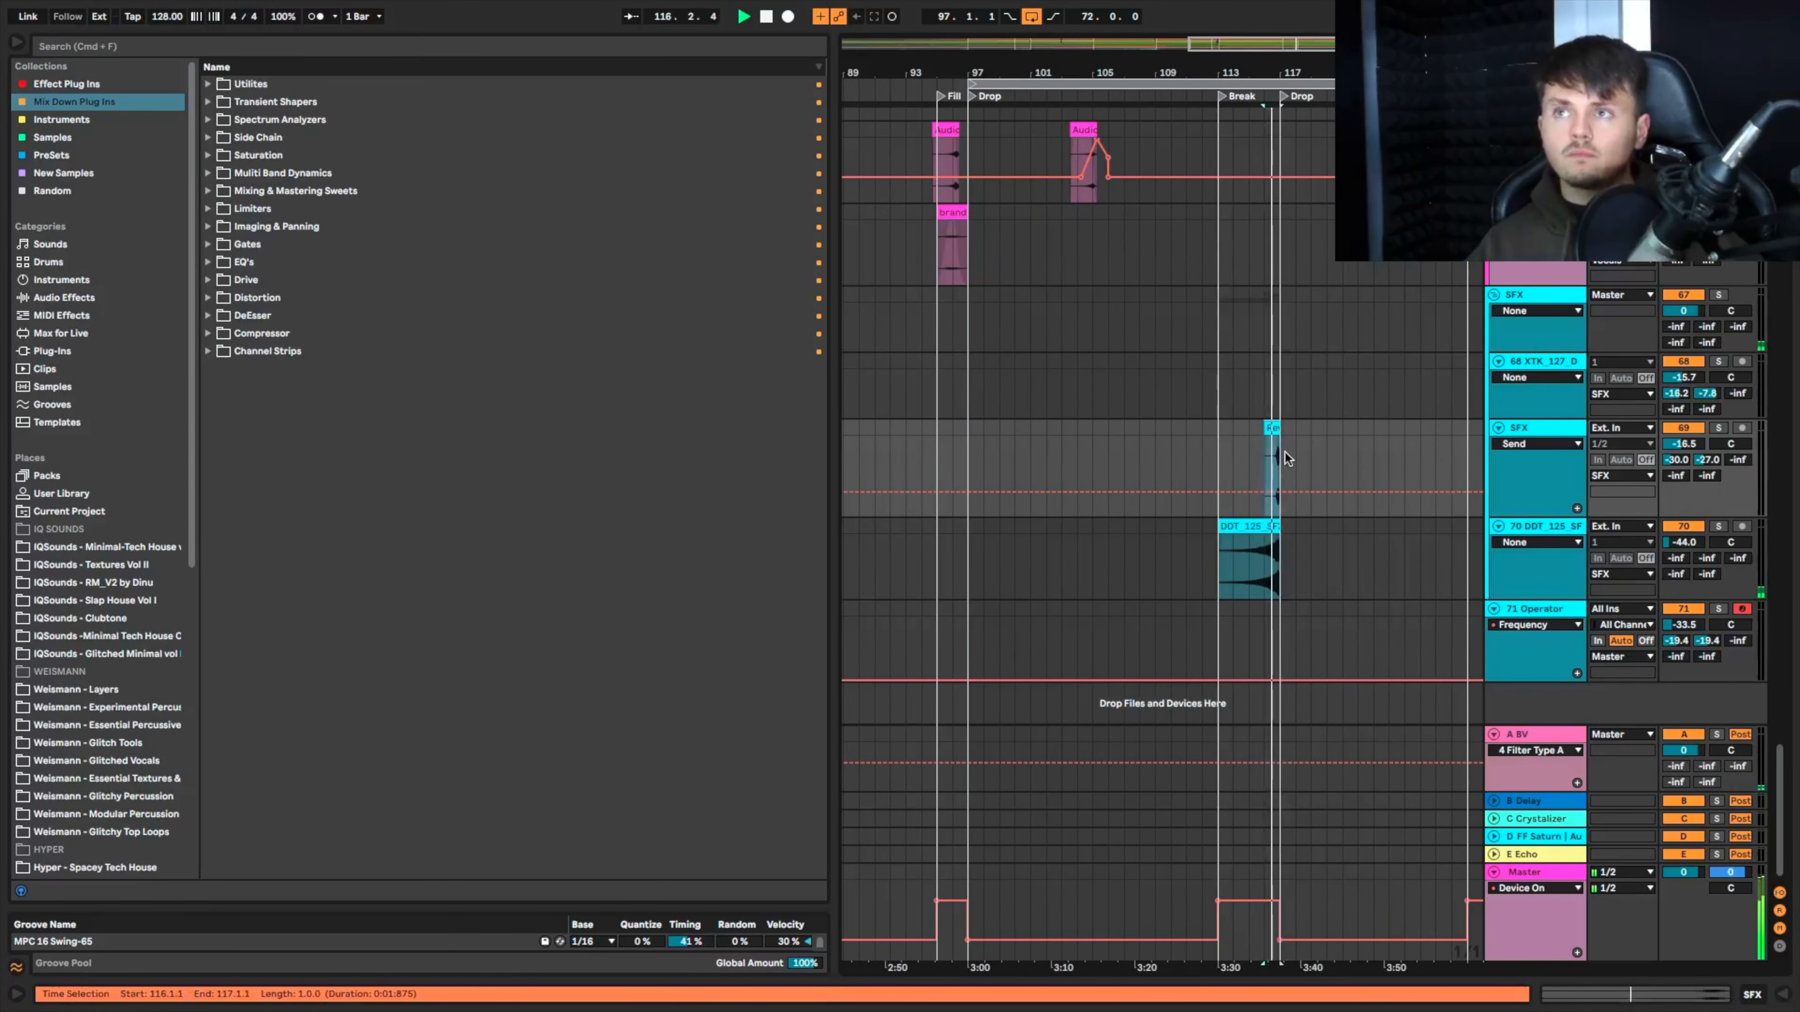
# Step: Copy the Womp section from 80.4.1 to 82.1.1 to 116.3.1, nudge it along the timeline and play the lead-in to the bar 117 Drop
pyautogui.scroll(15, 1271, 458)
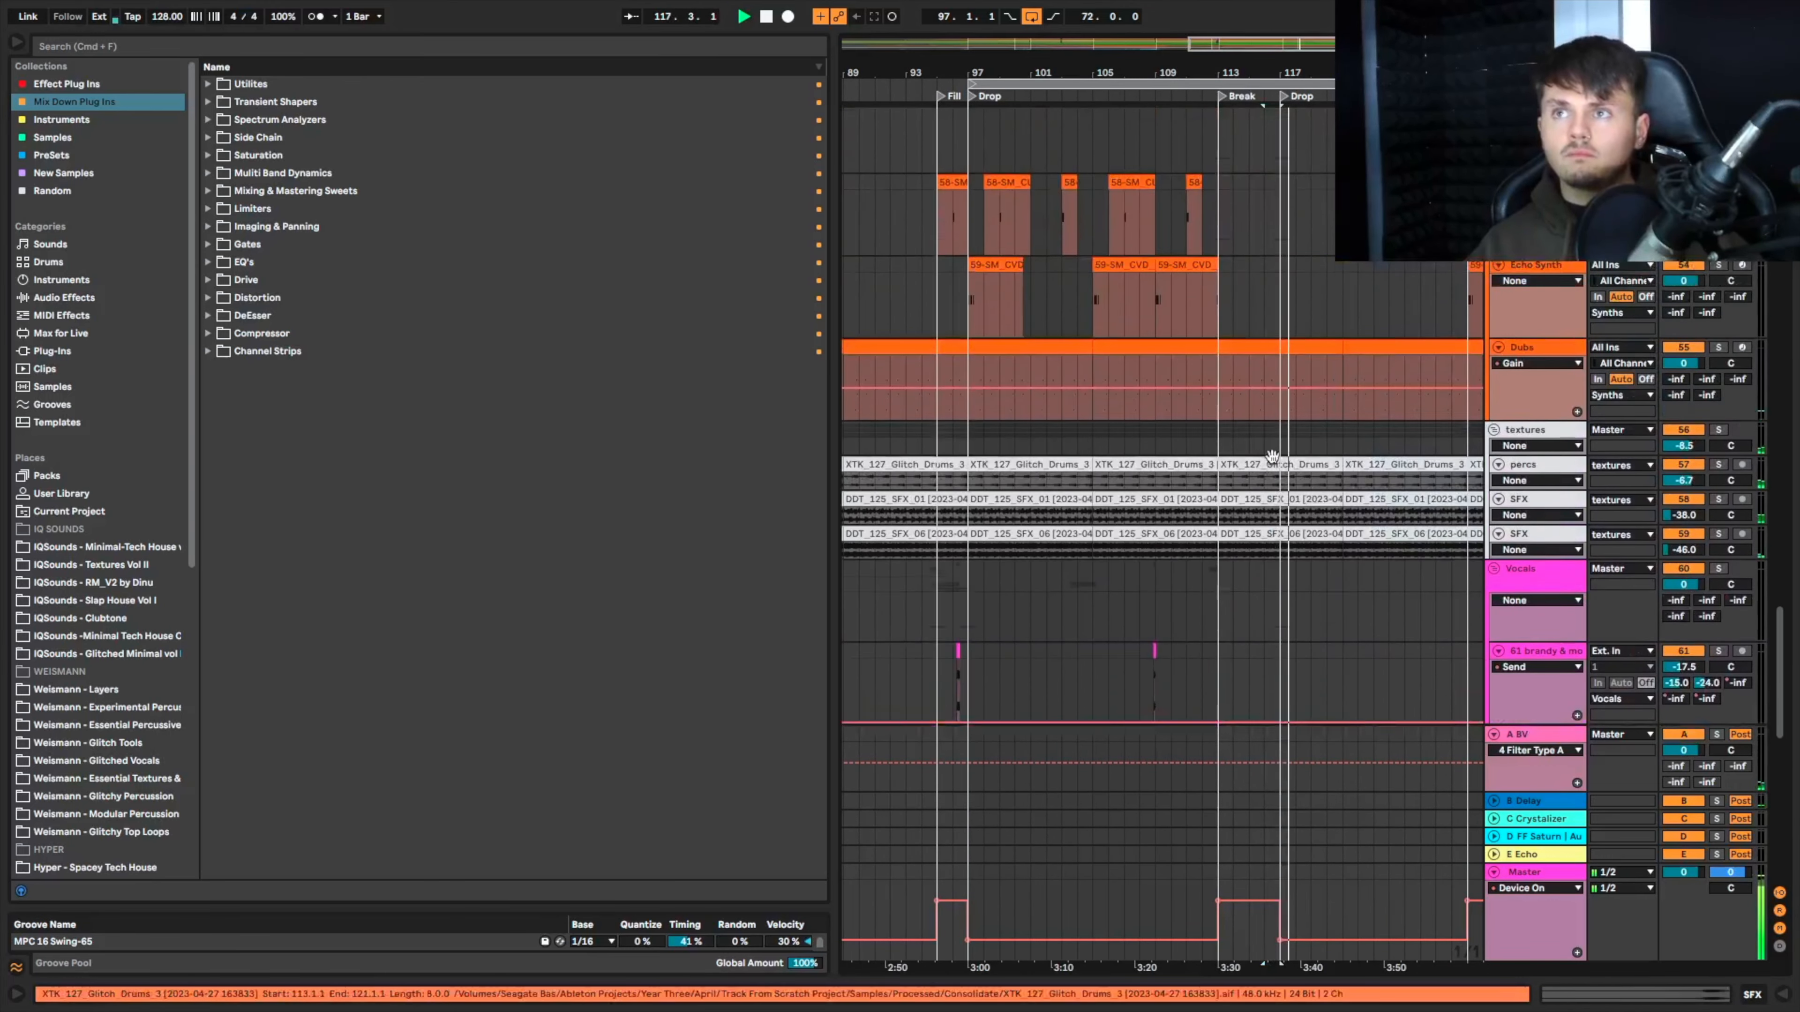
pyautogui.scroll(5, 1260, 455)
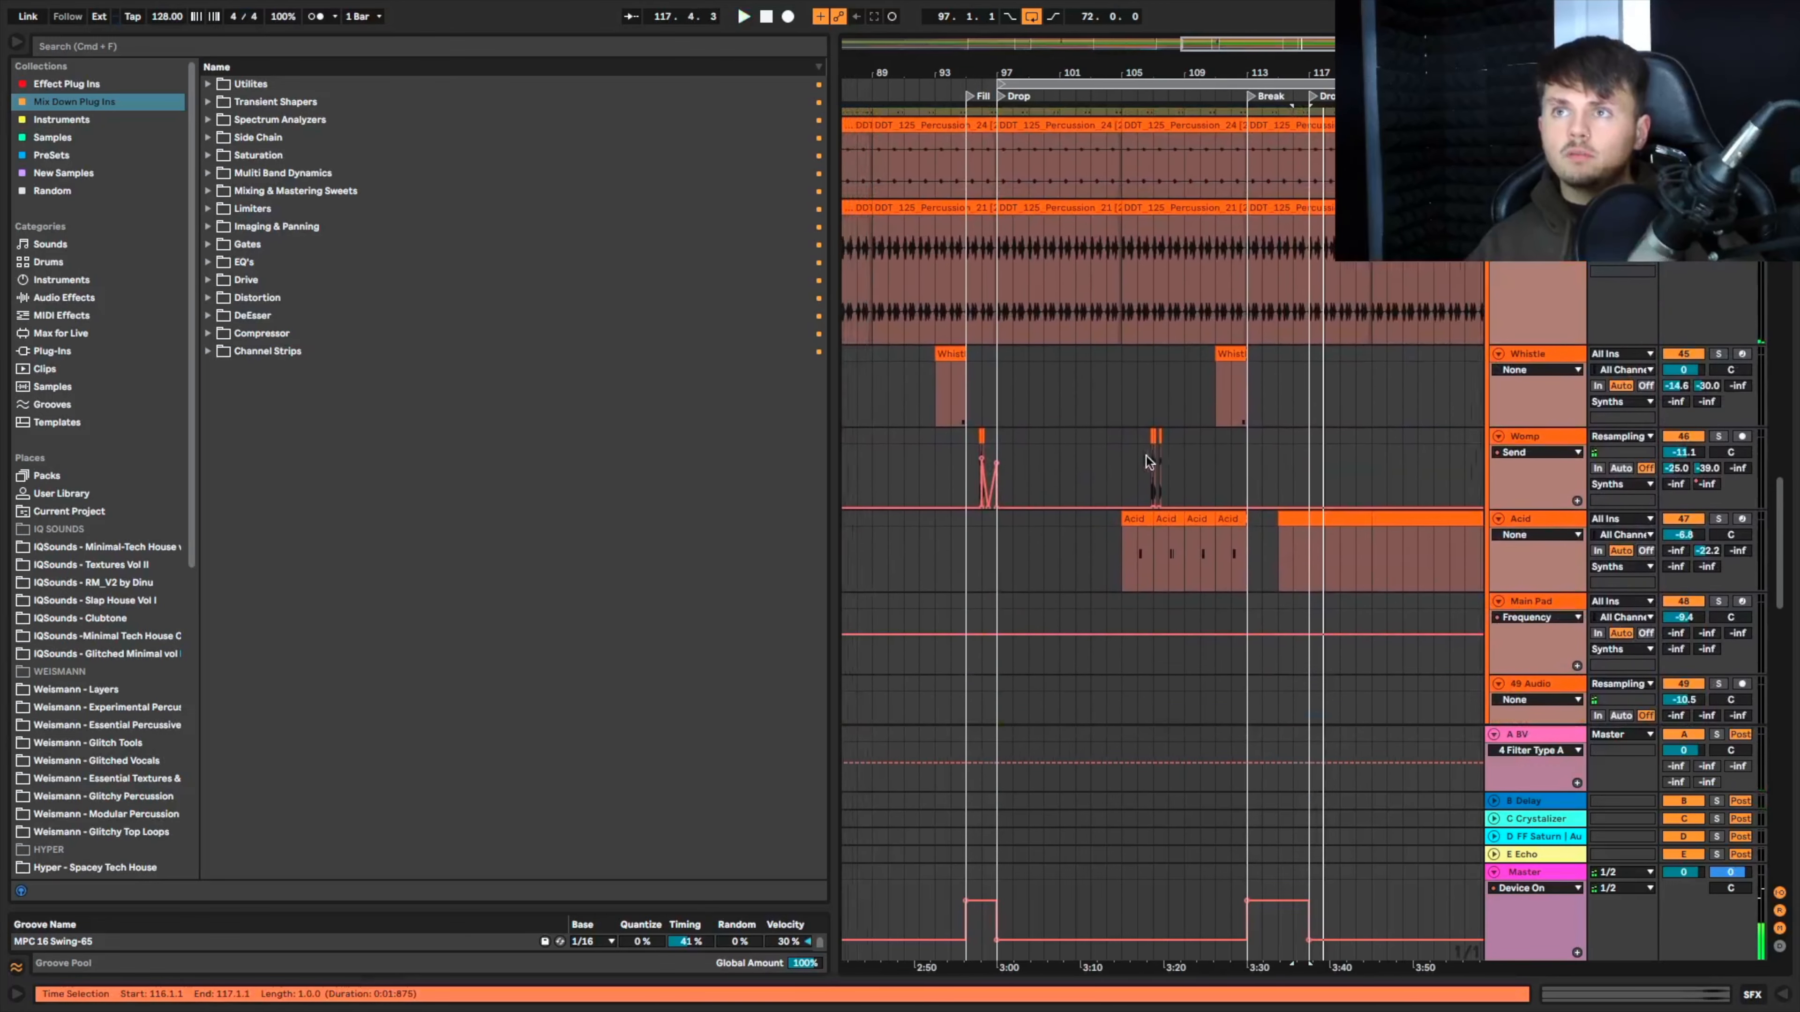
pyautogui.scroll(6, 1204, 450)
pyautogui.hscroll(-15, 1223, 438)
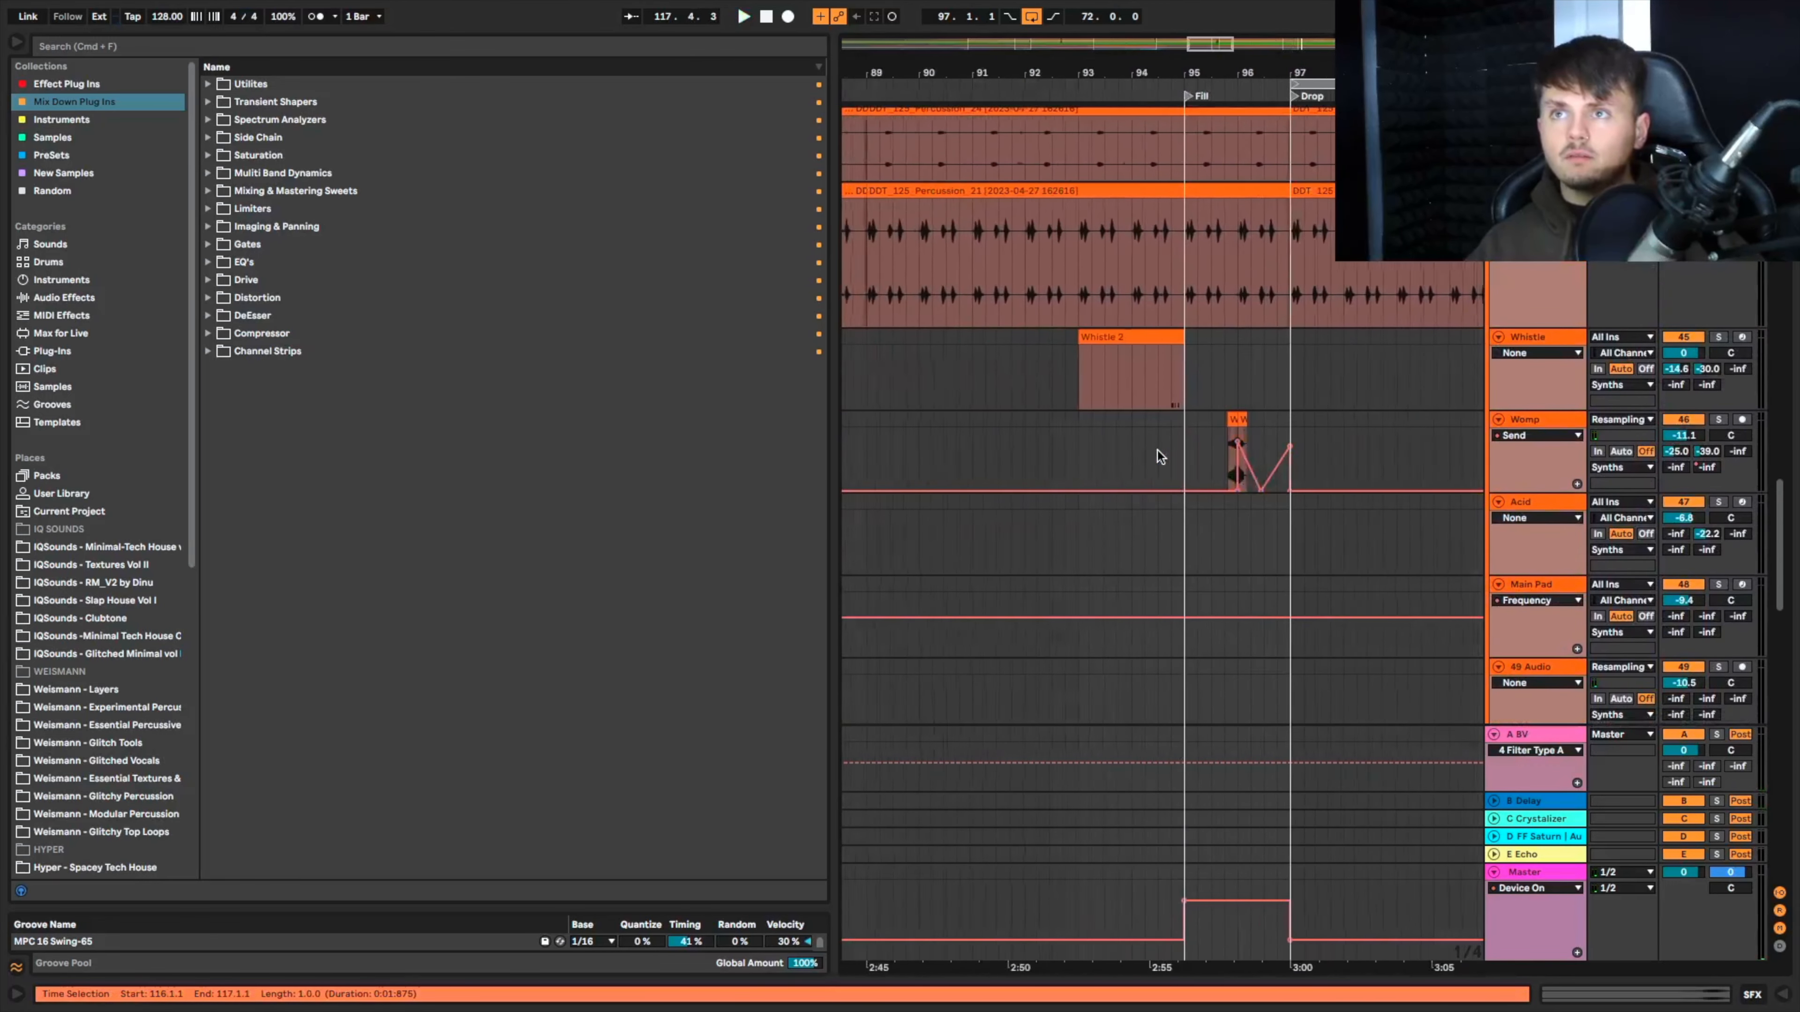
pyautogui.moveTo(1109, 461); pyautogui.dragTo(1168, 423)
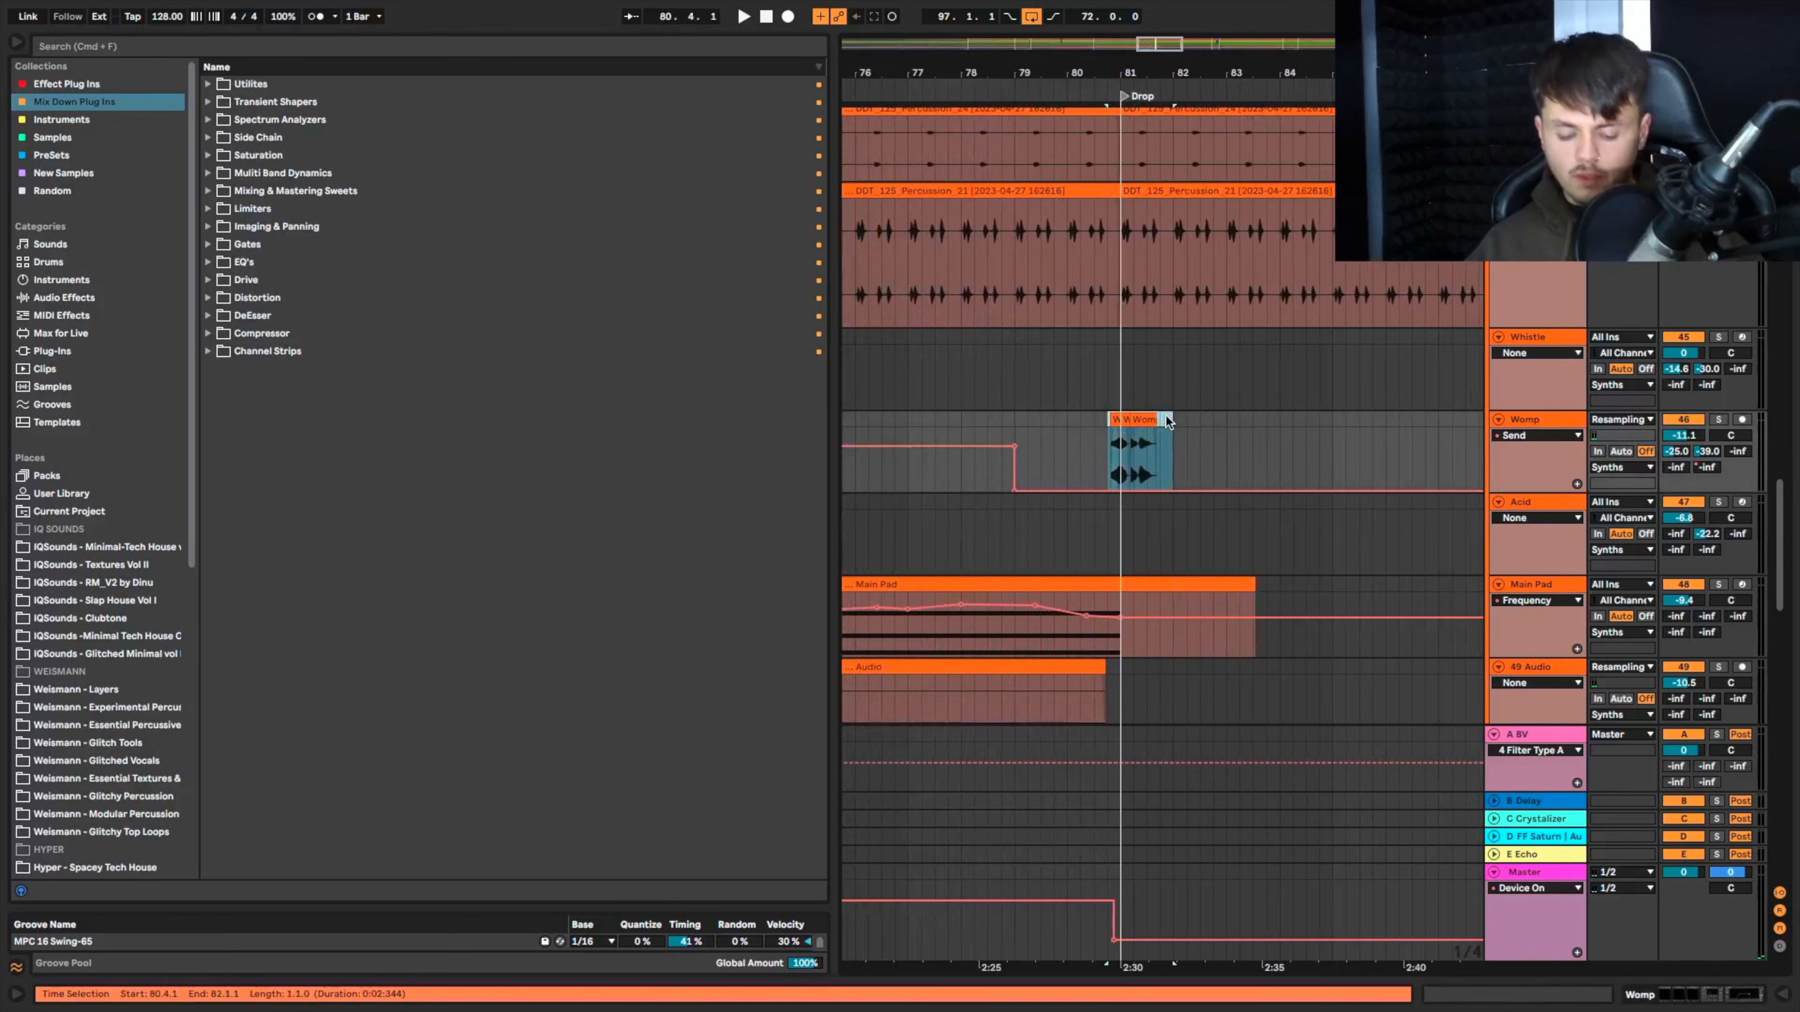
pyautogui.hscroll(15, 1166, 418)
pyautogui.hscroll(5, 1165, 416)
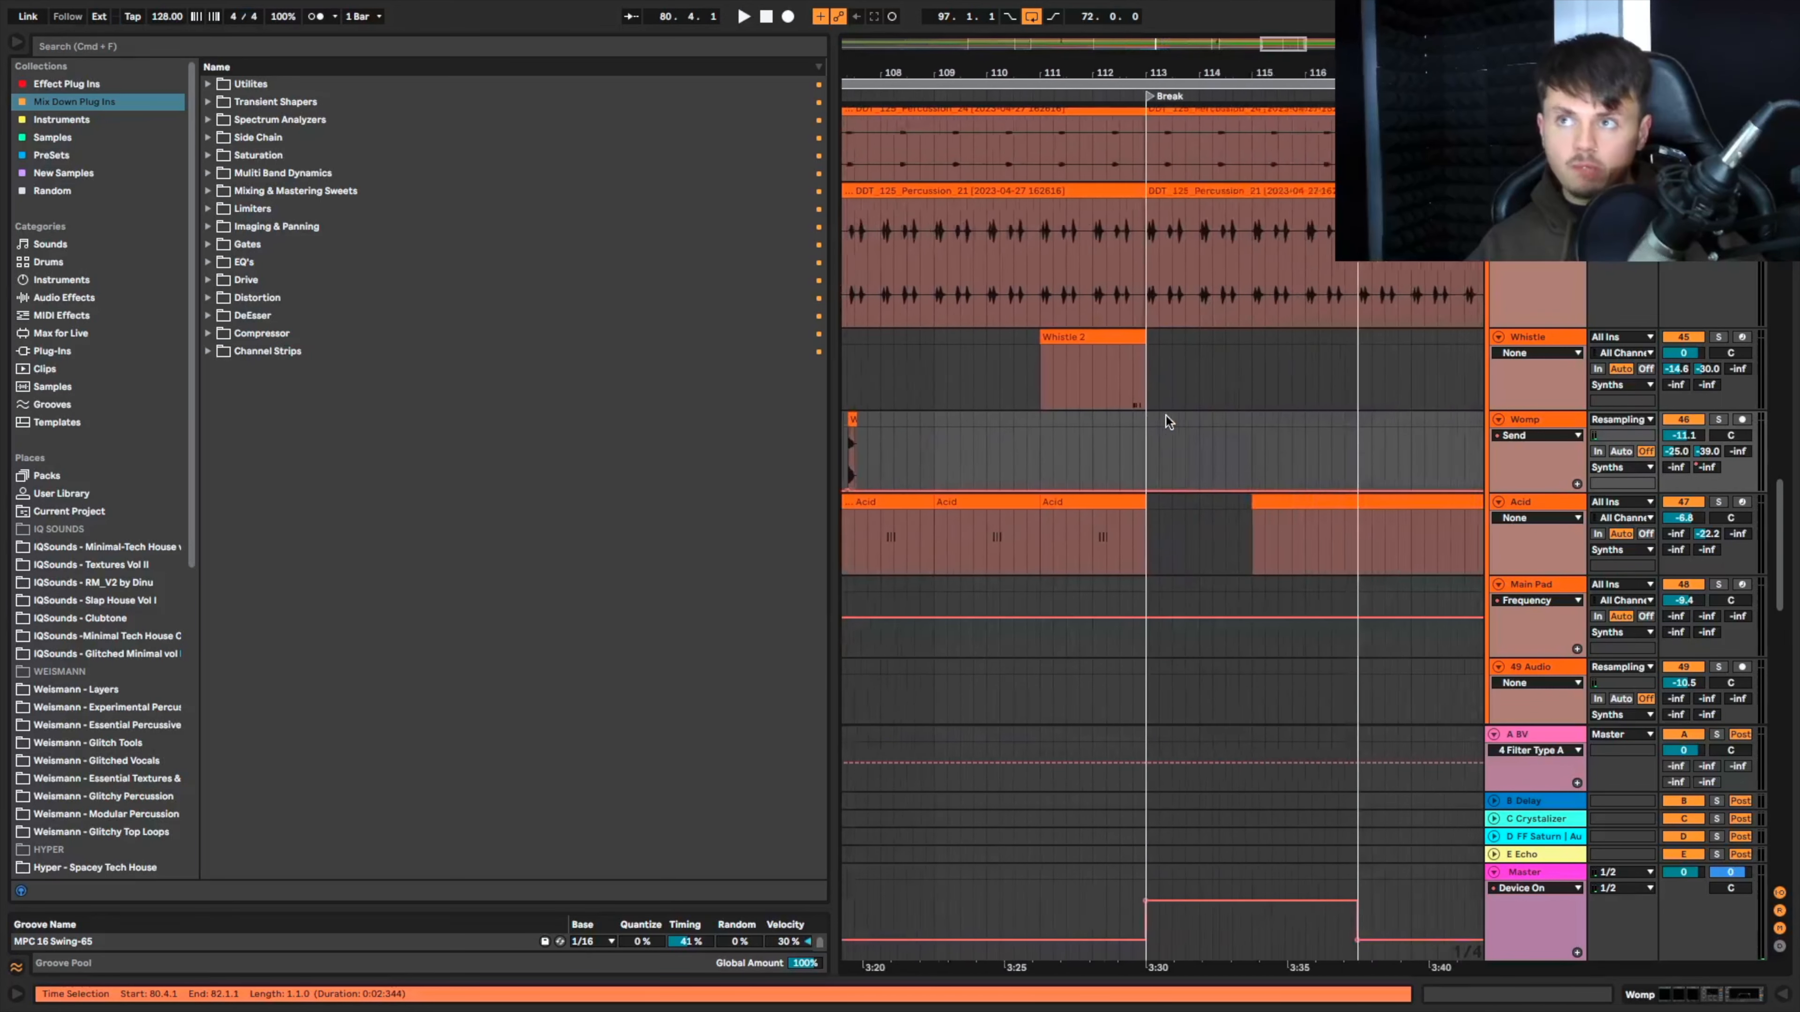
pyautogui.click(1260, 424)
pyautogui.press('super+v')
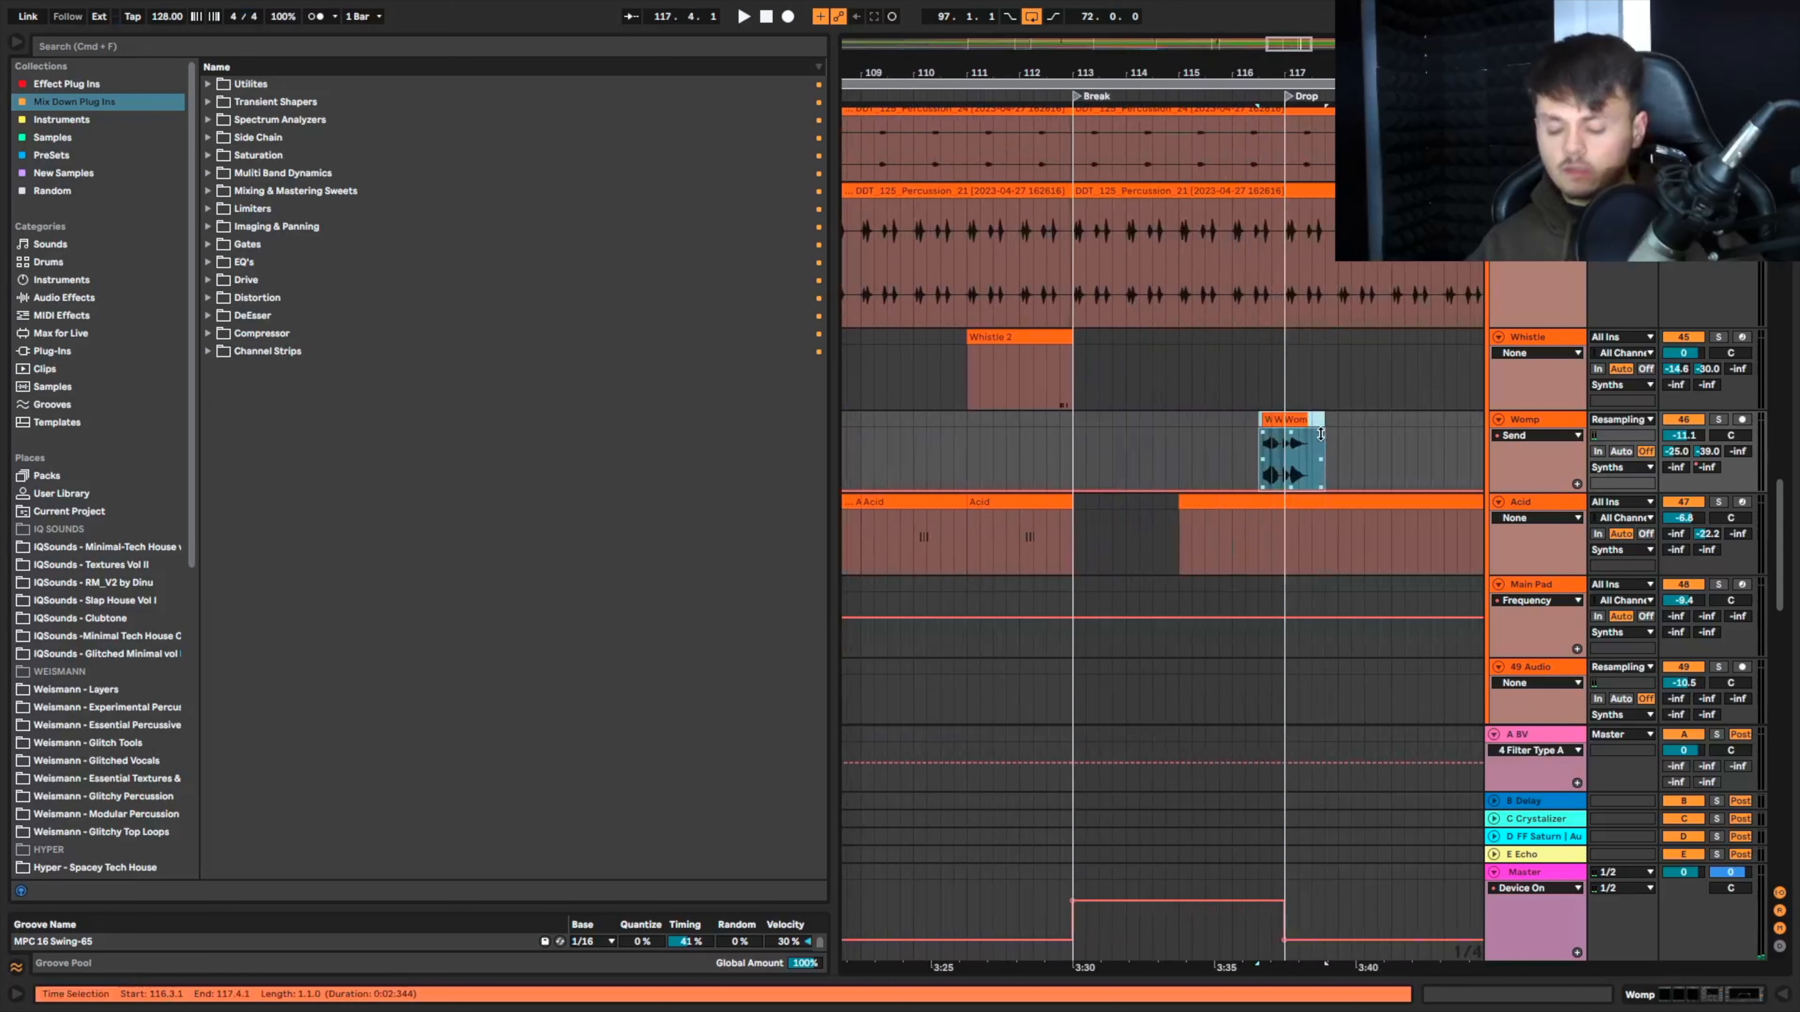
pyautogui.press('Up')
pyautogui.press('Down')
pyautogui.press('Right')
pyautogui.press('space')
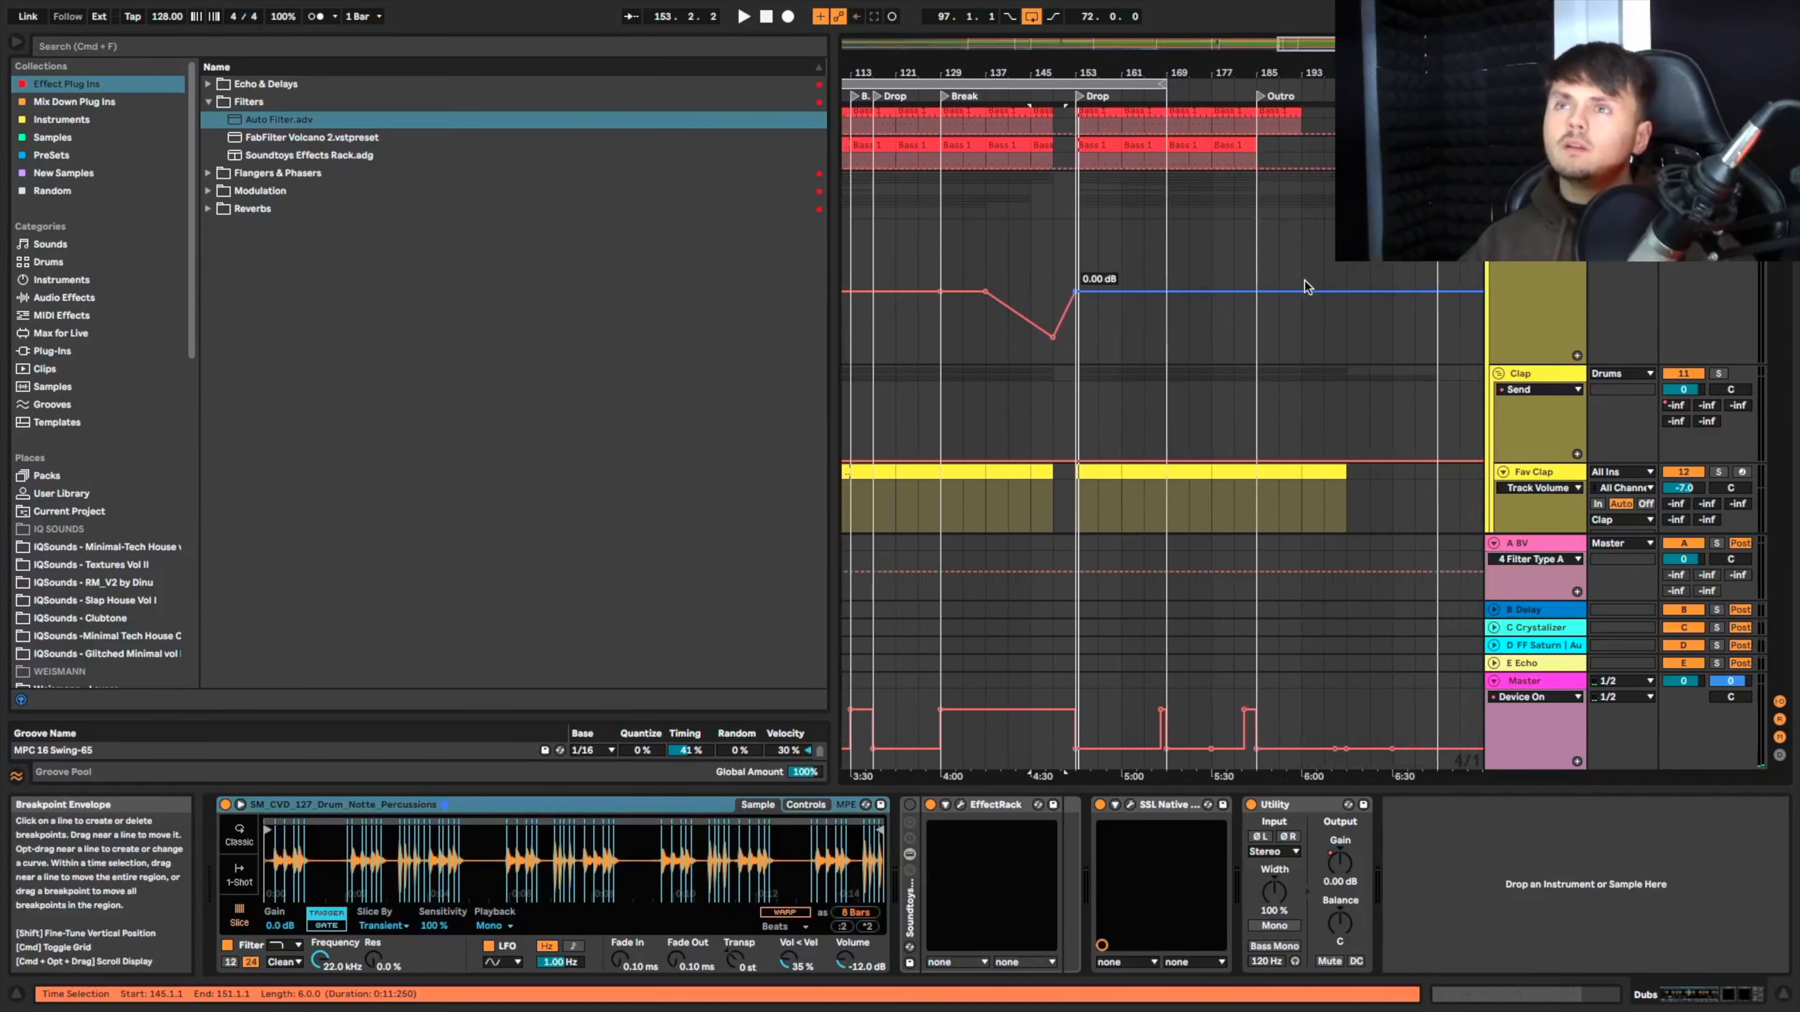
# Step: Review the Bass group by highlighting its Break from 129.1.1 to 153.1.1 and its Drop from 153.1.1 to 185.1.1
pyautogui.hscroll(-10, 1308, 286)
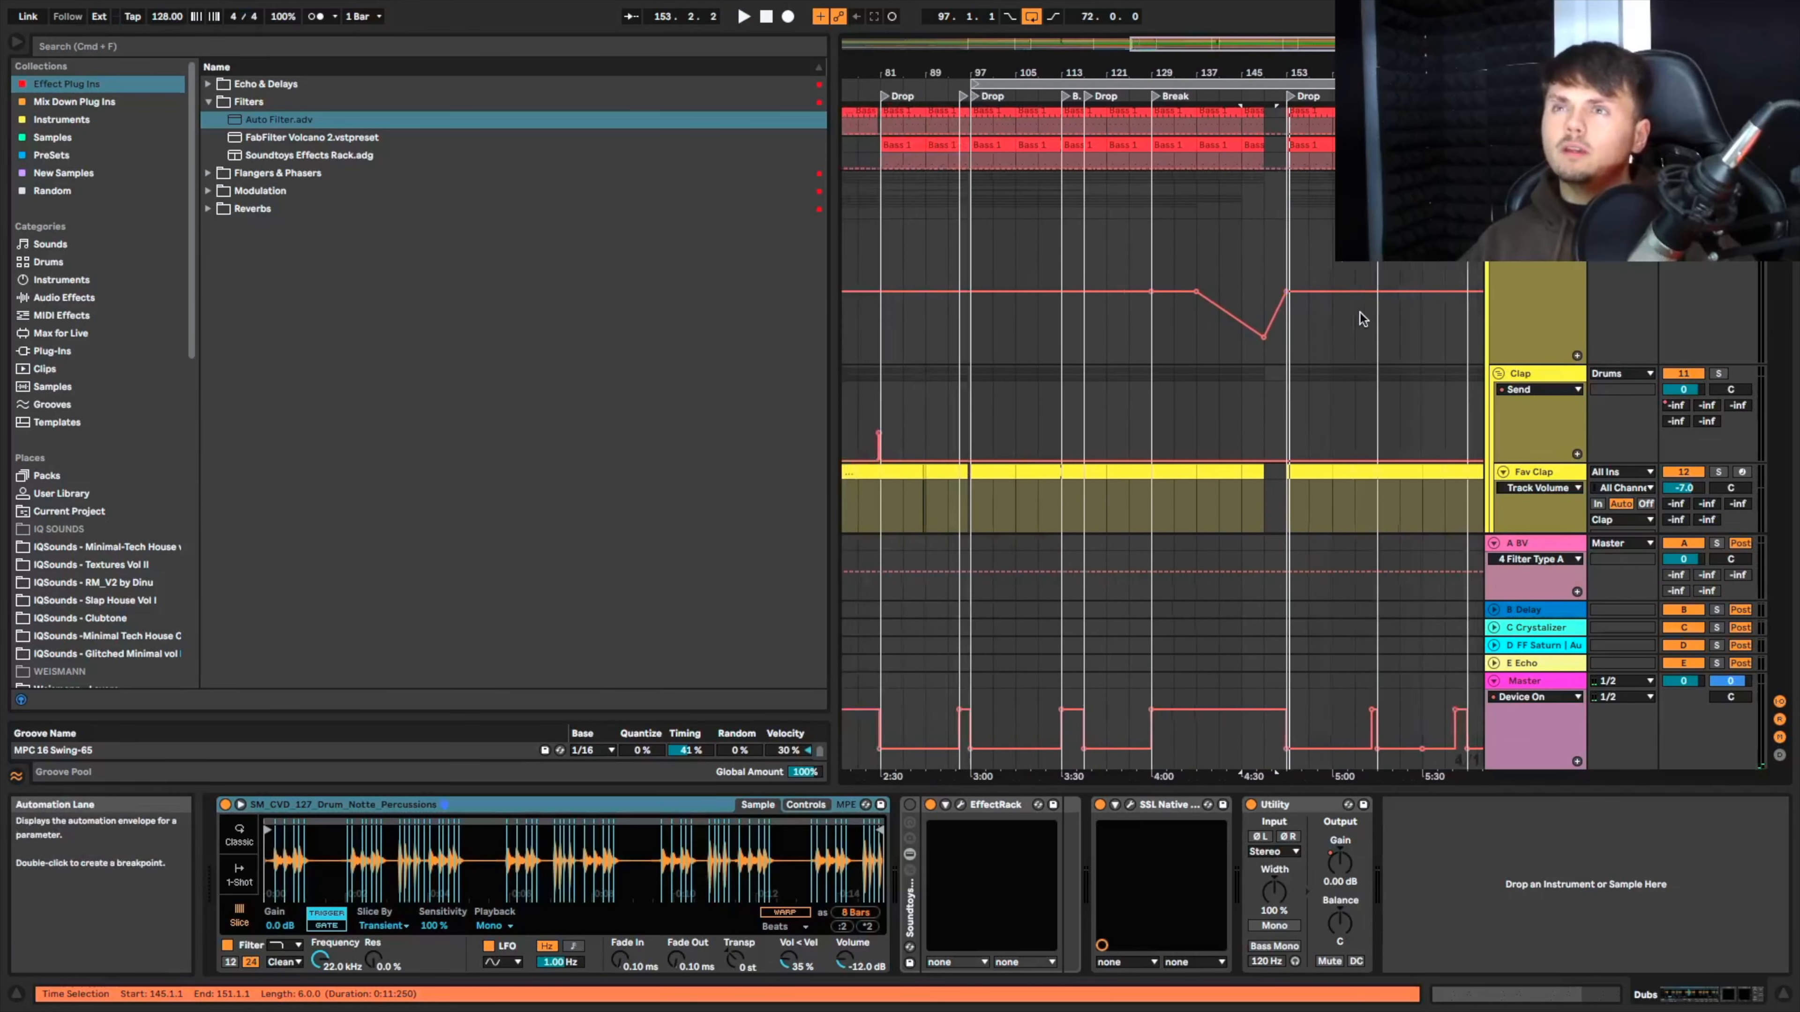
pyautogui.scroll(1, 1330, 349)
pyautogui.scroll(10, 1330, 350)
pyautogui.hscroll(5, 1330, 349)
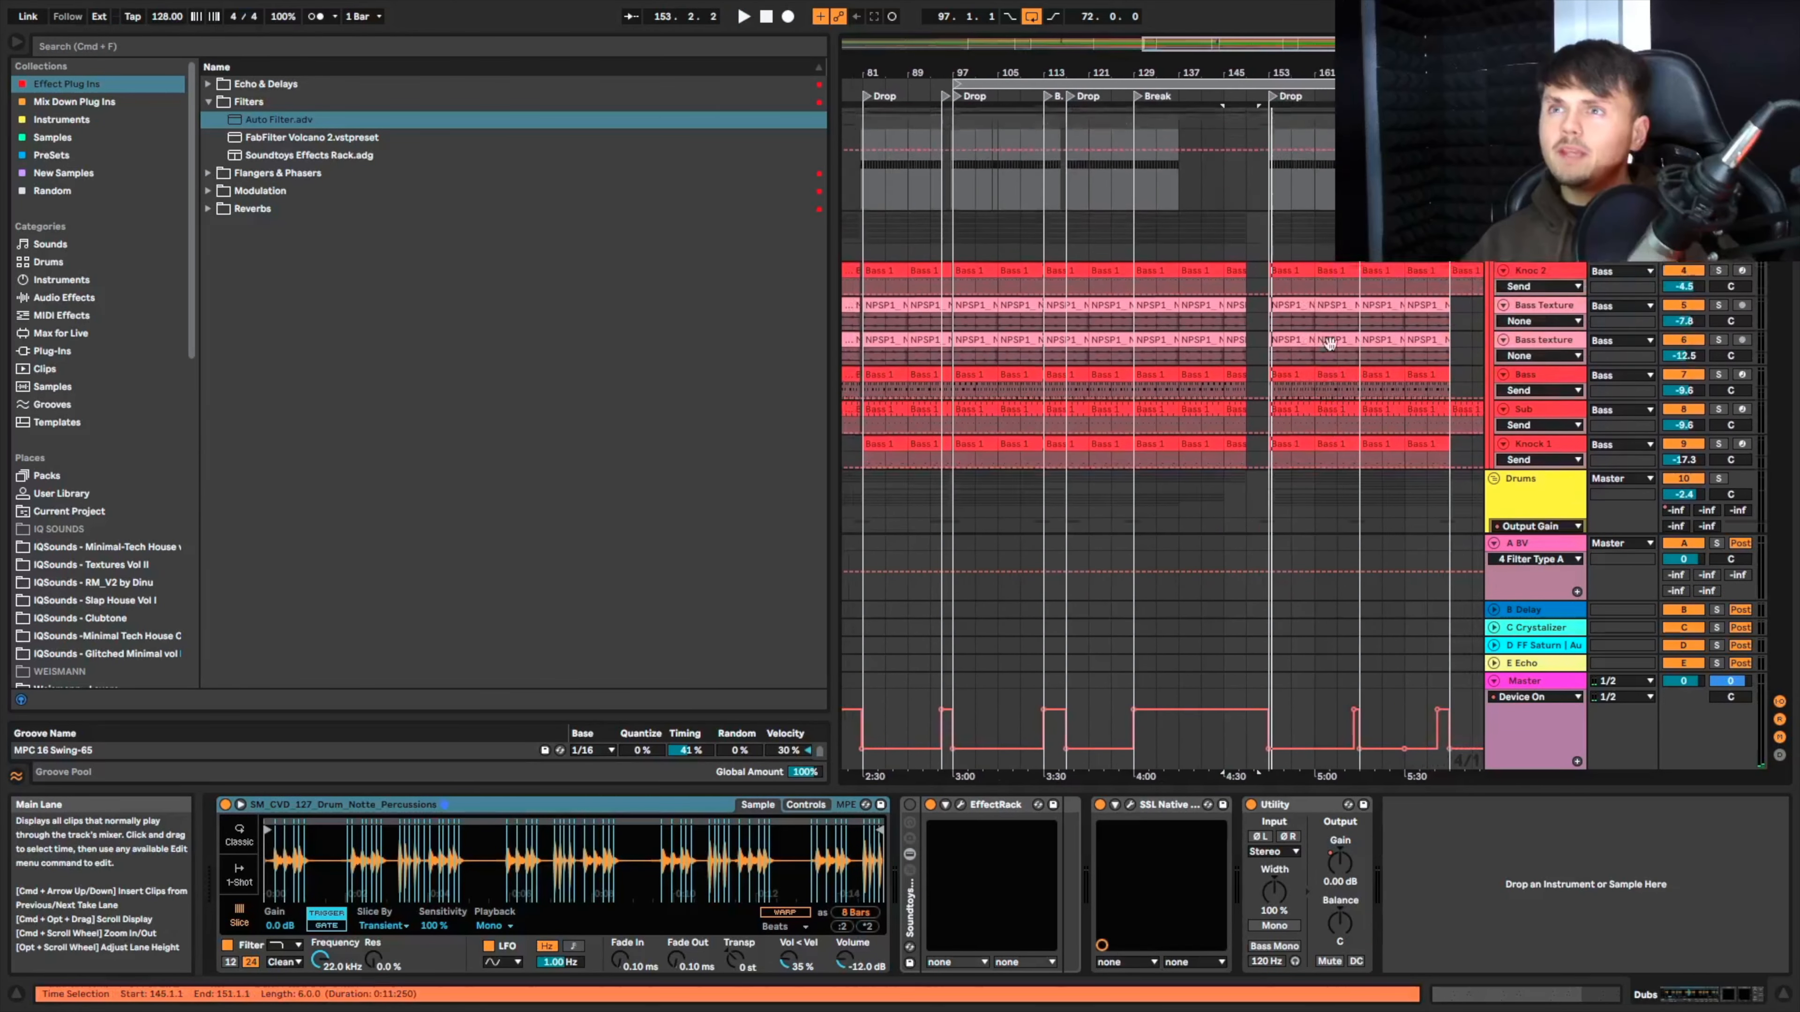
pyautogui.moveTo(1128, 285); pyautogui.dragTo(1262, 266)
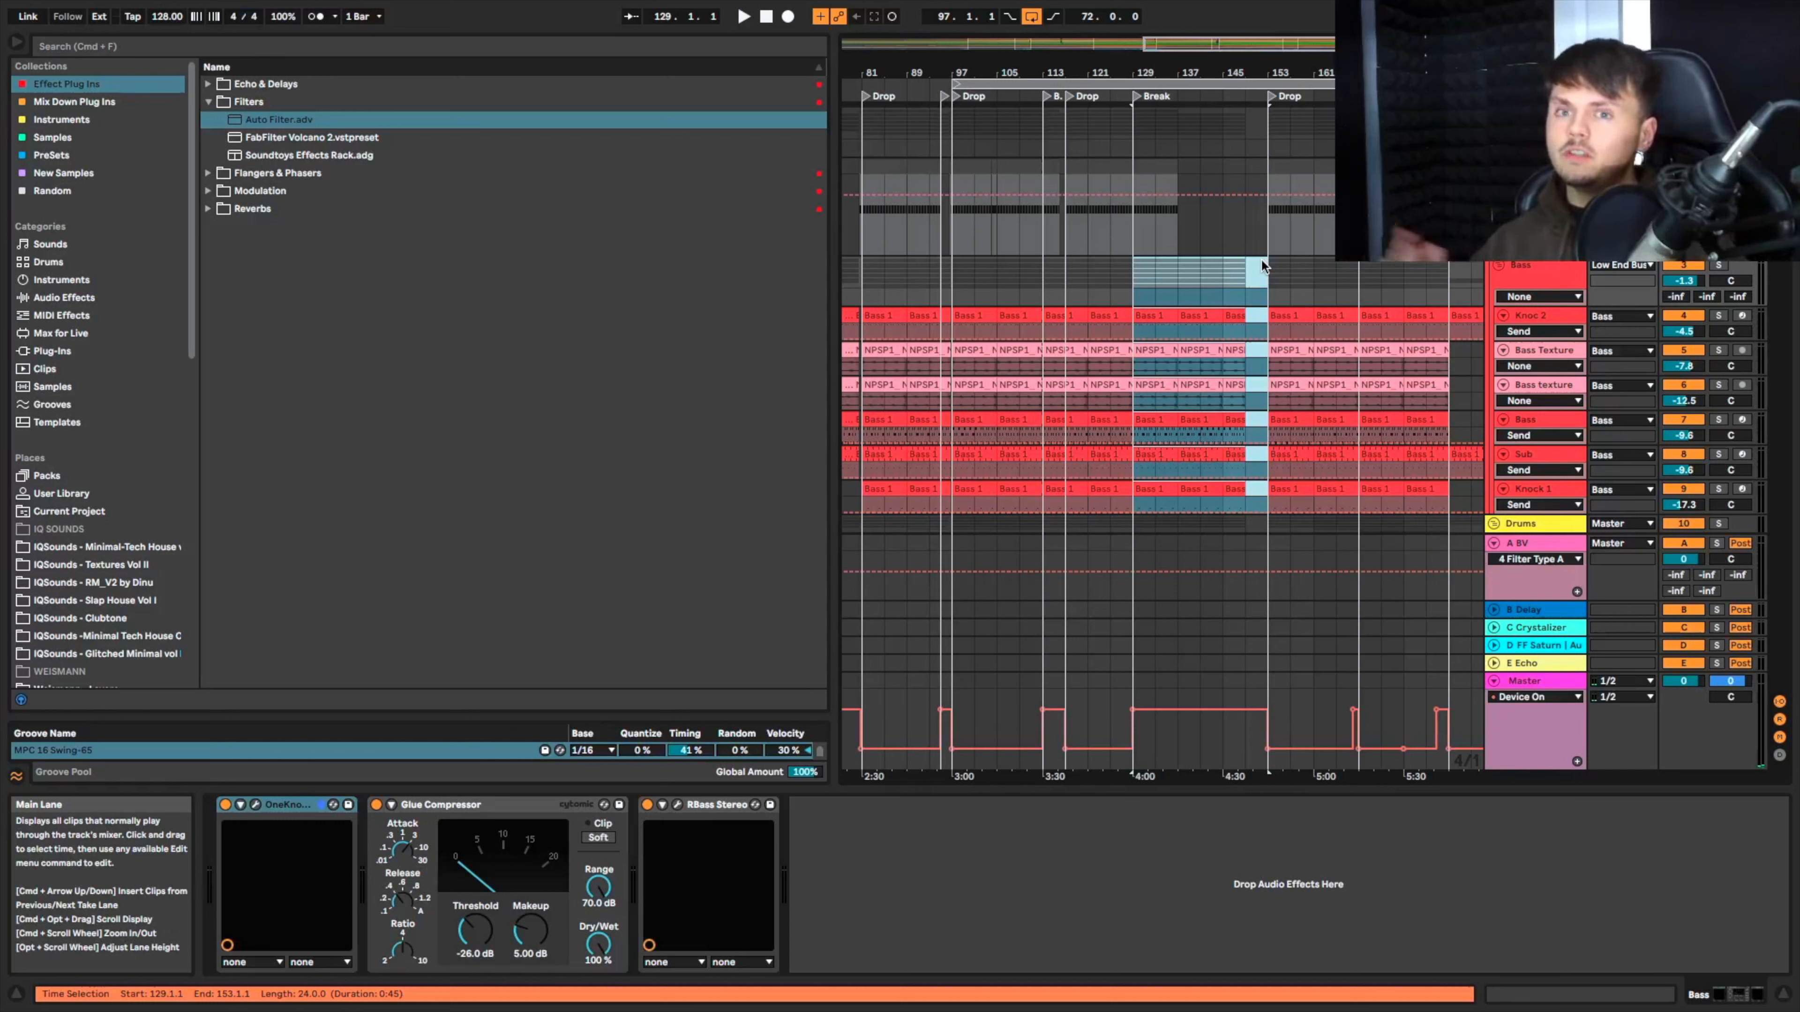
pyautogui.scroll(-3, 1261, 266)
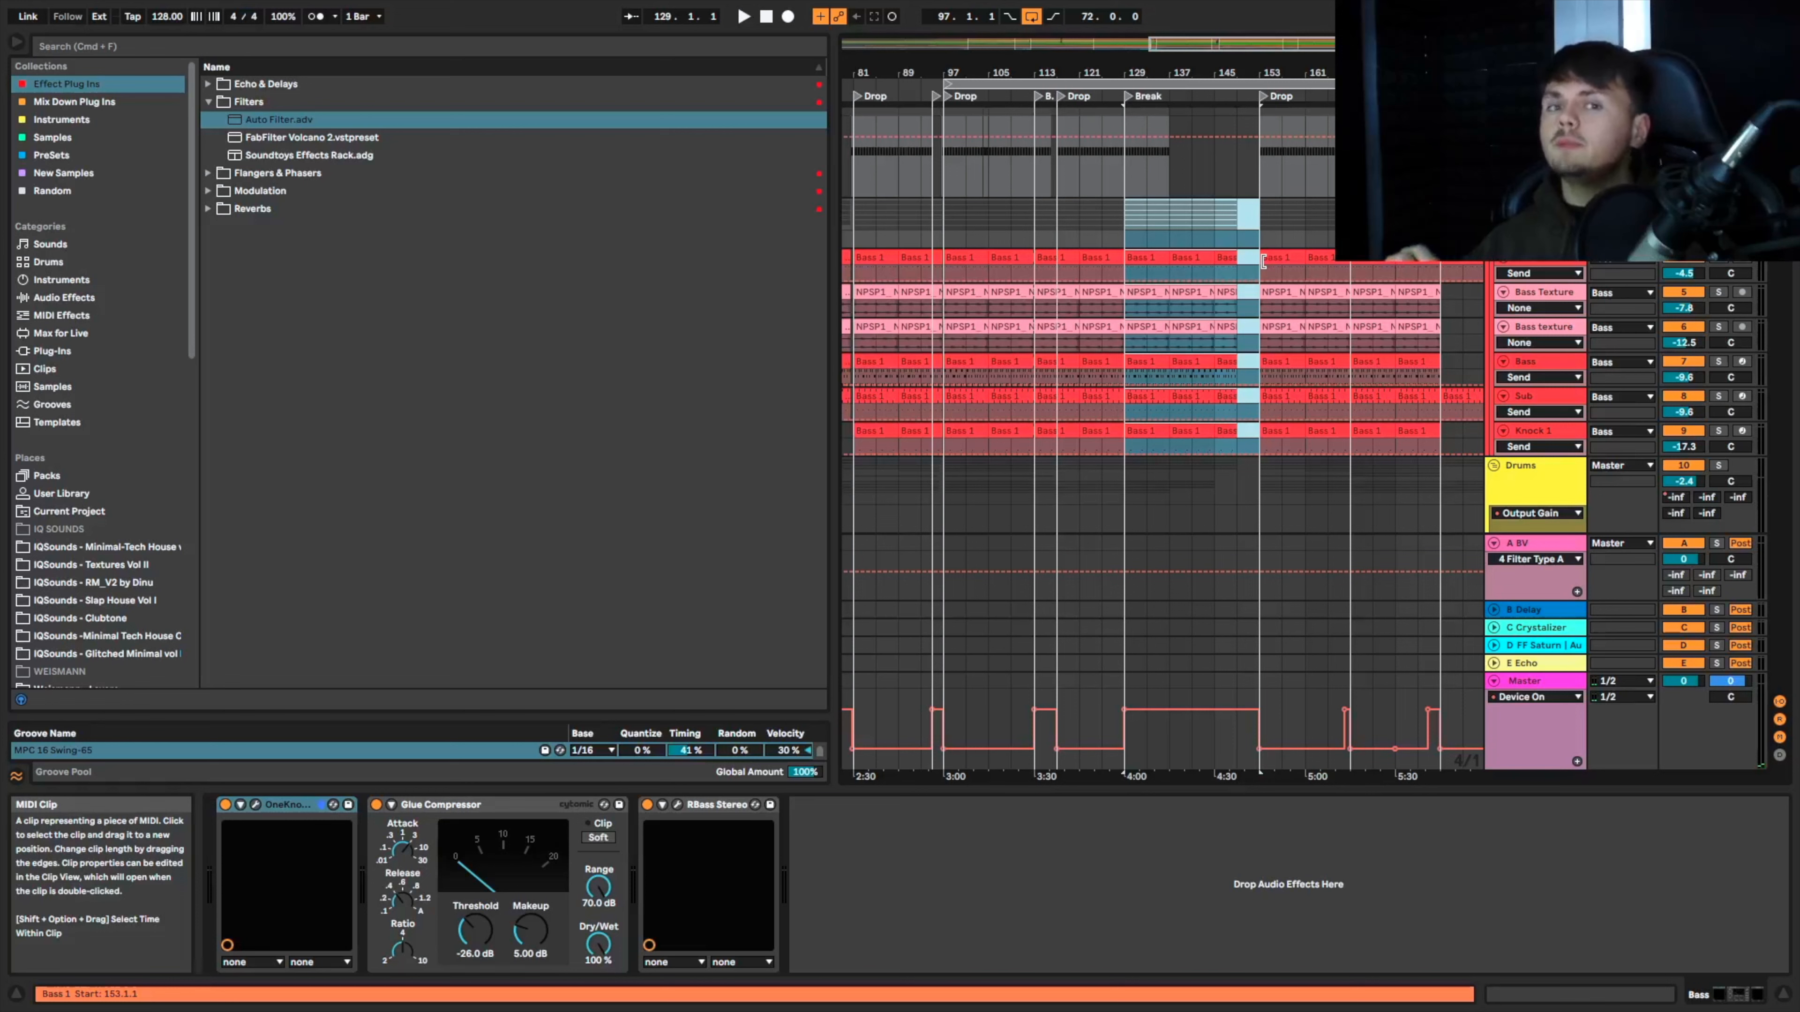
pyautogui.hscroll(5, 1263, 262)
pyautogui.scroll(2, 1264, 263)
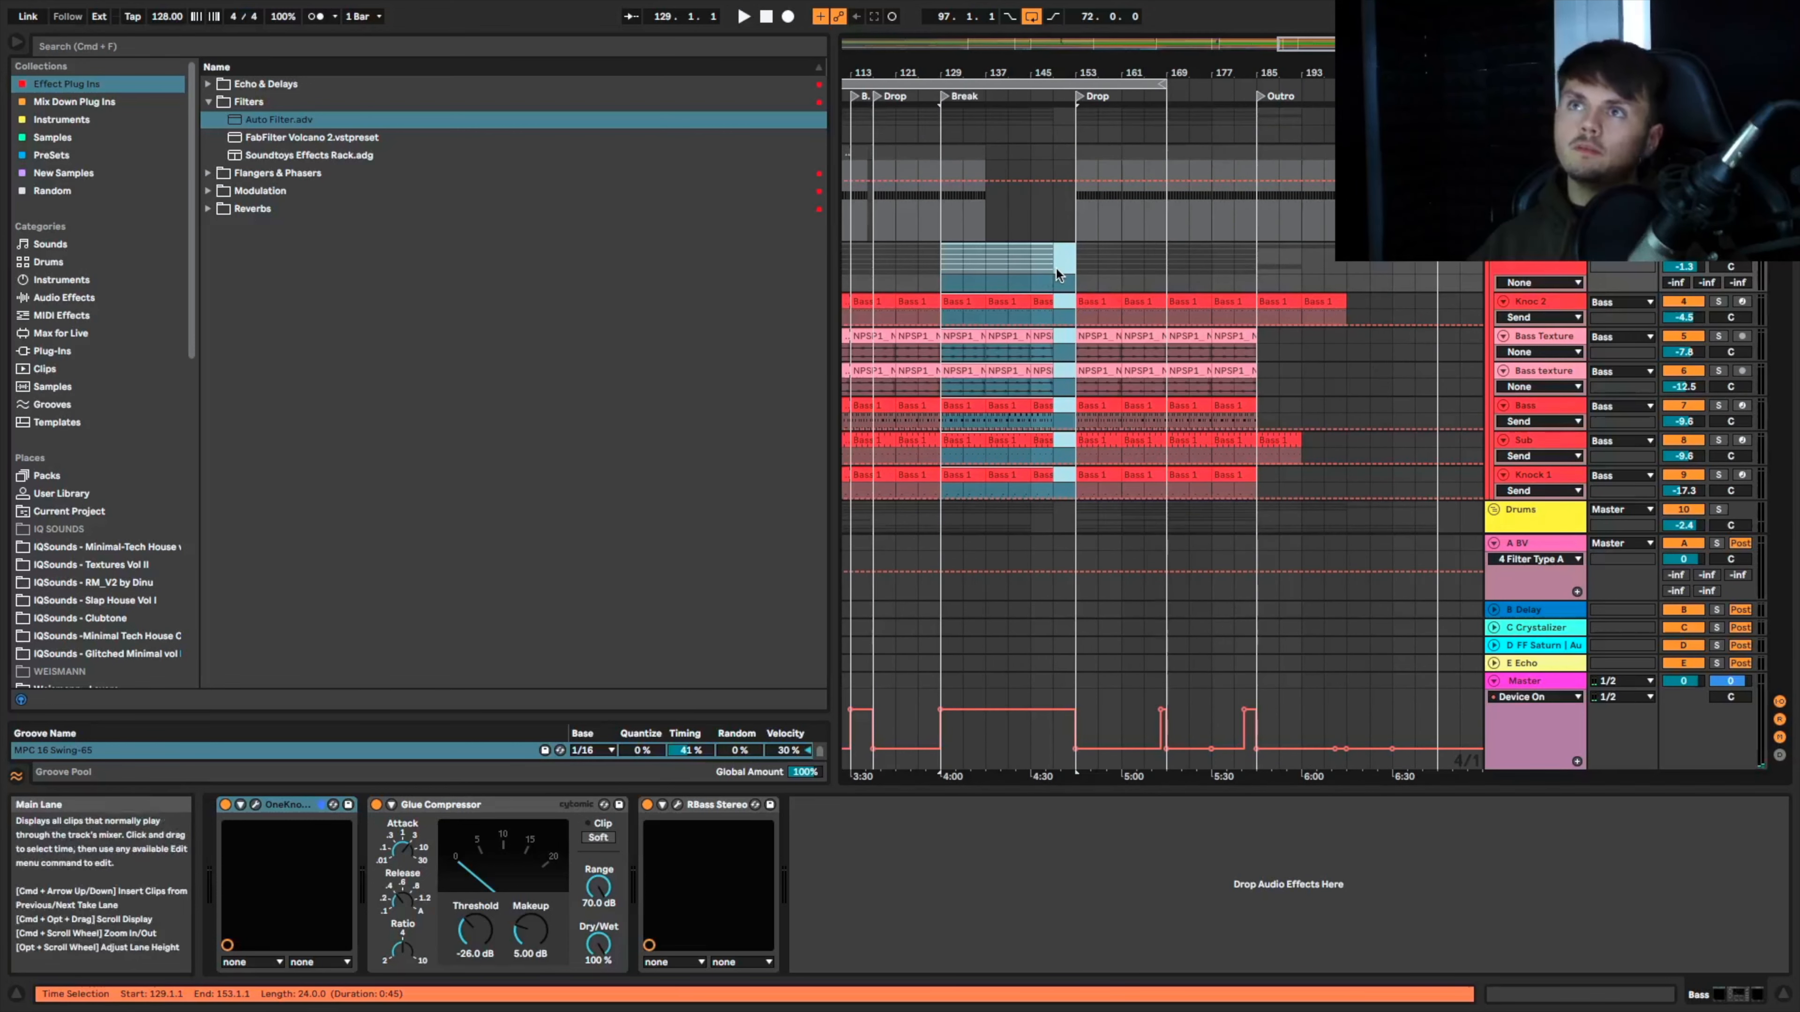
pyautogui.moveTo(1078, 267); pyautogui.dragTo(1250, 250)
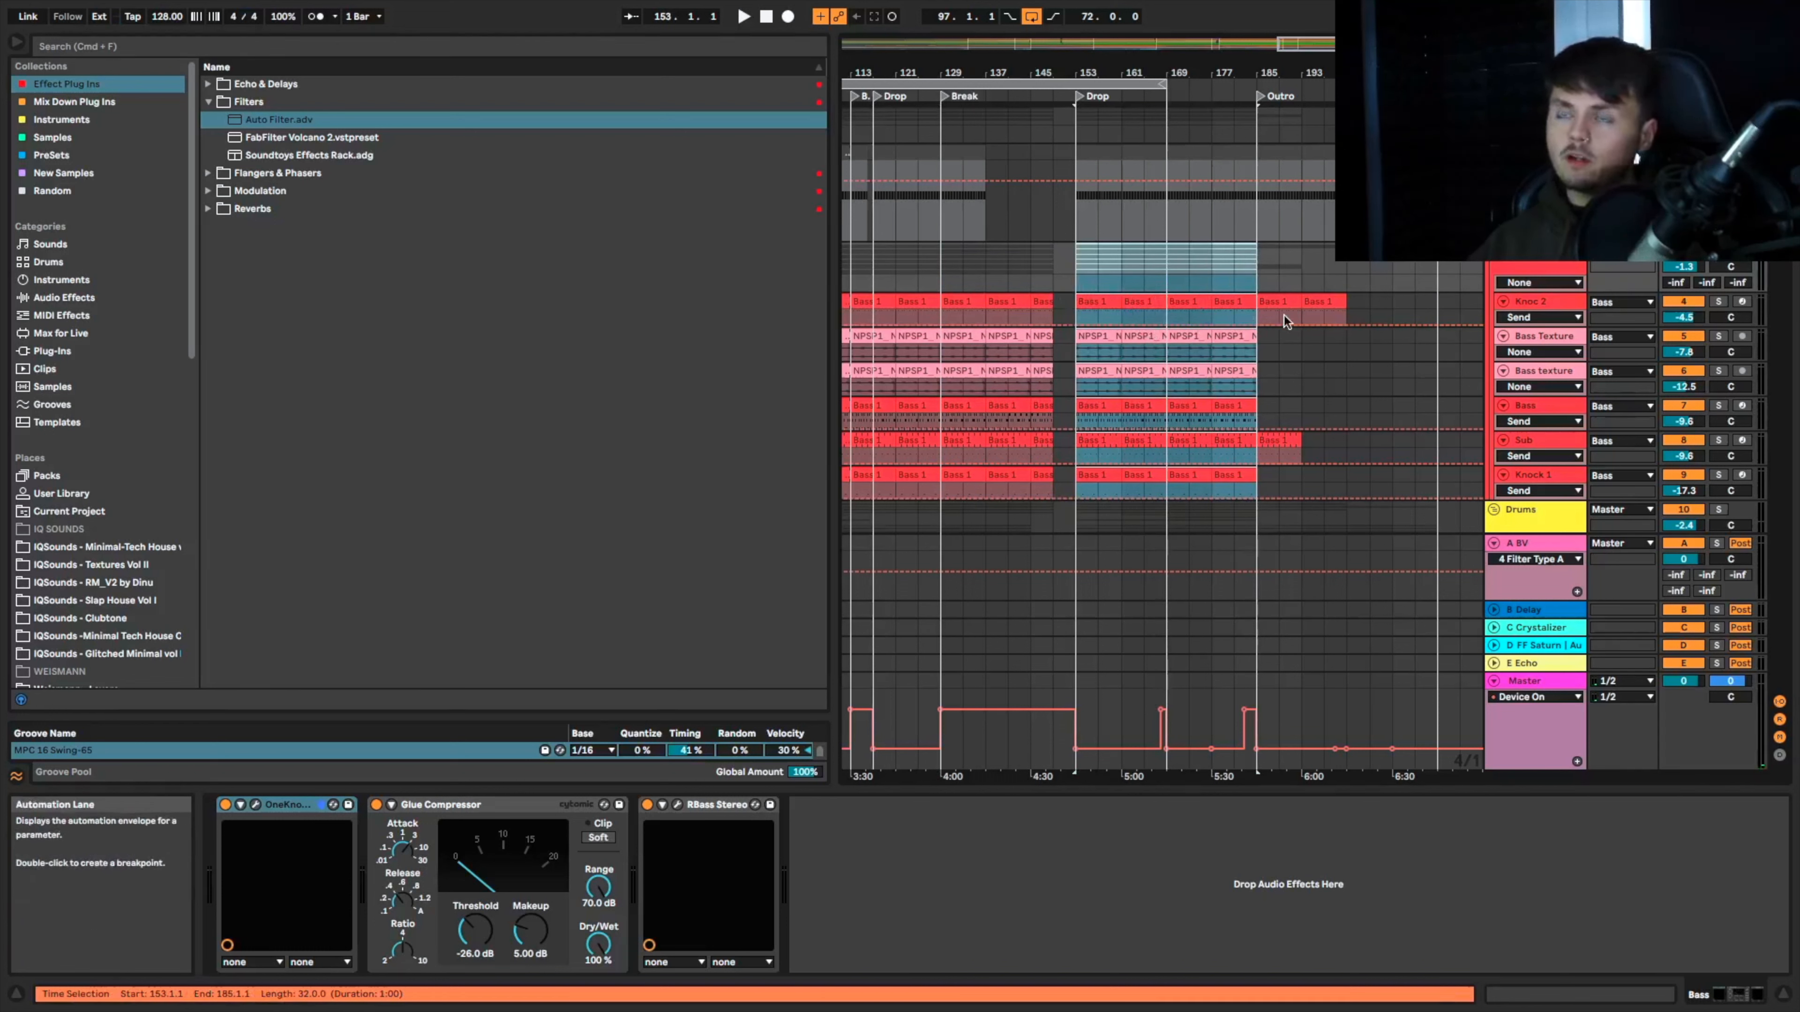
pyautogui.scroll(-1, 1196, 510)
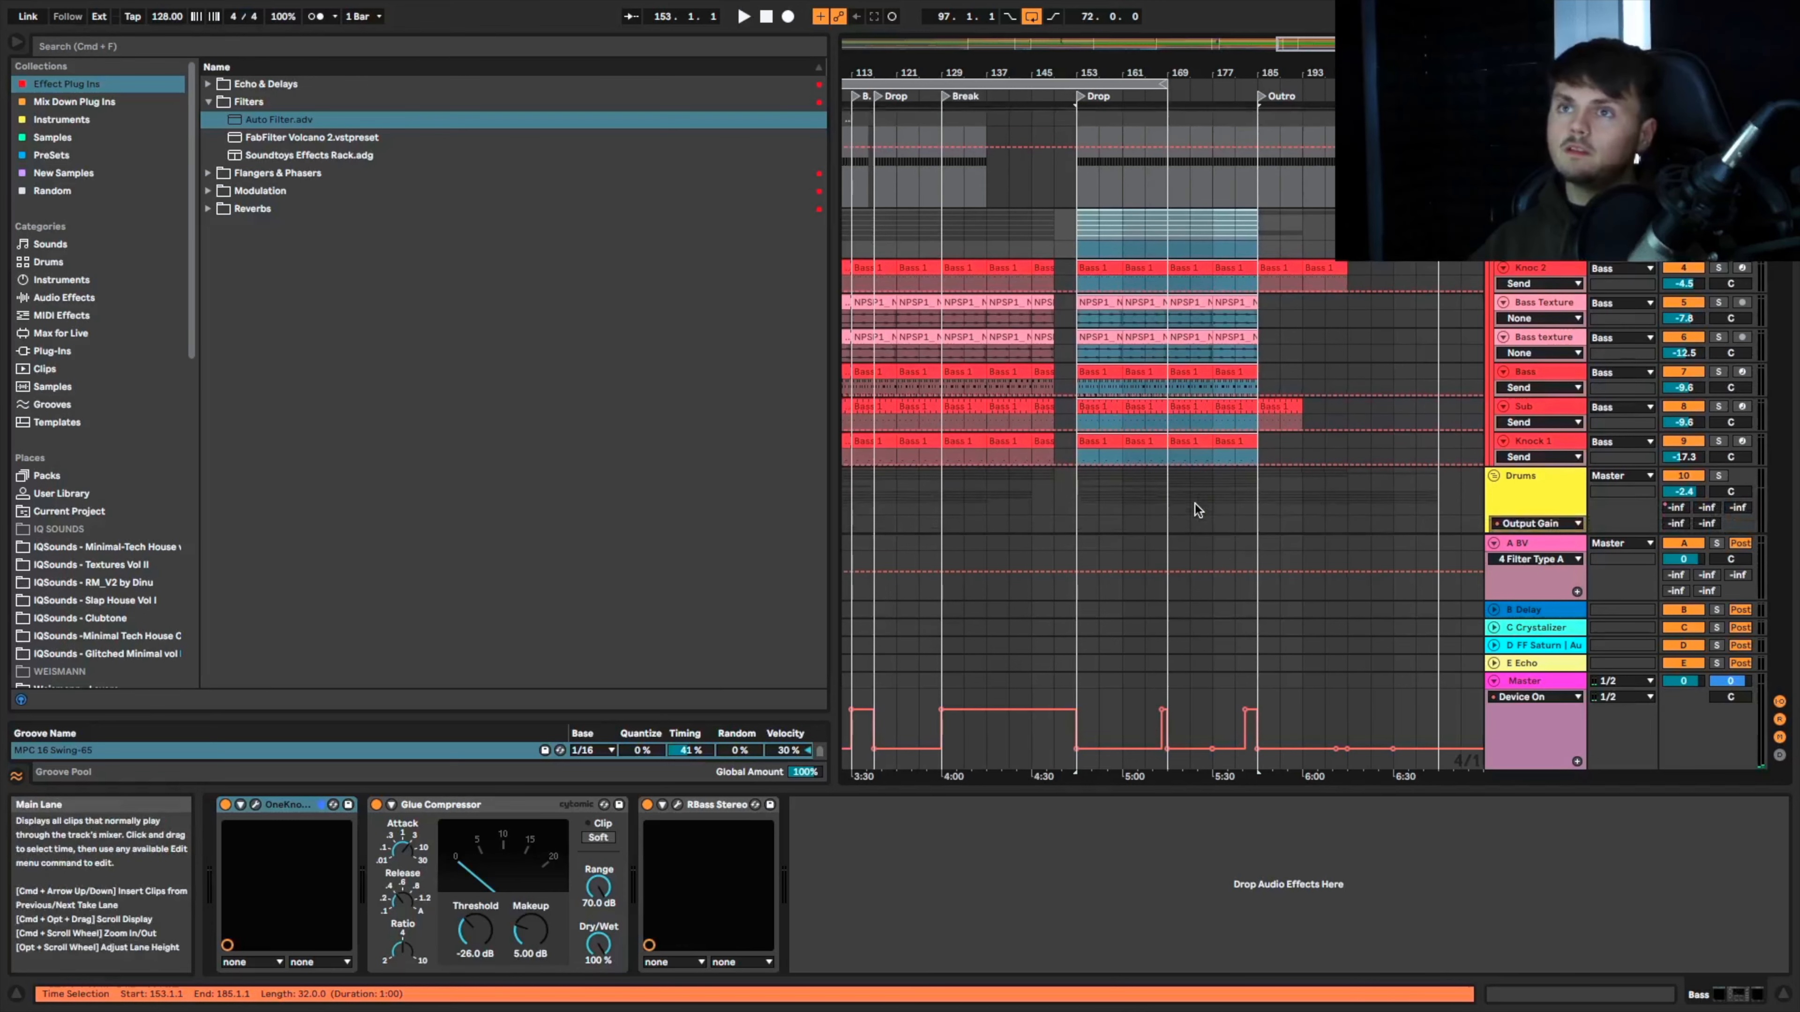
# Step: Compare the Drums group across the arrangement by highlighting bars 81–137, the Outro from 185.1.1, bars 1–33 and bars 129–213
pyautogui.hscroll(-5, 1196, 510)
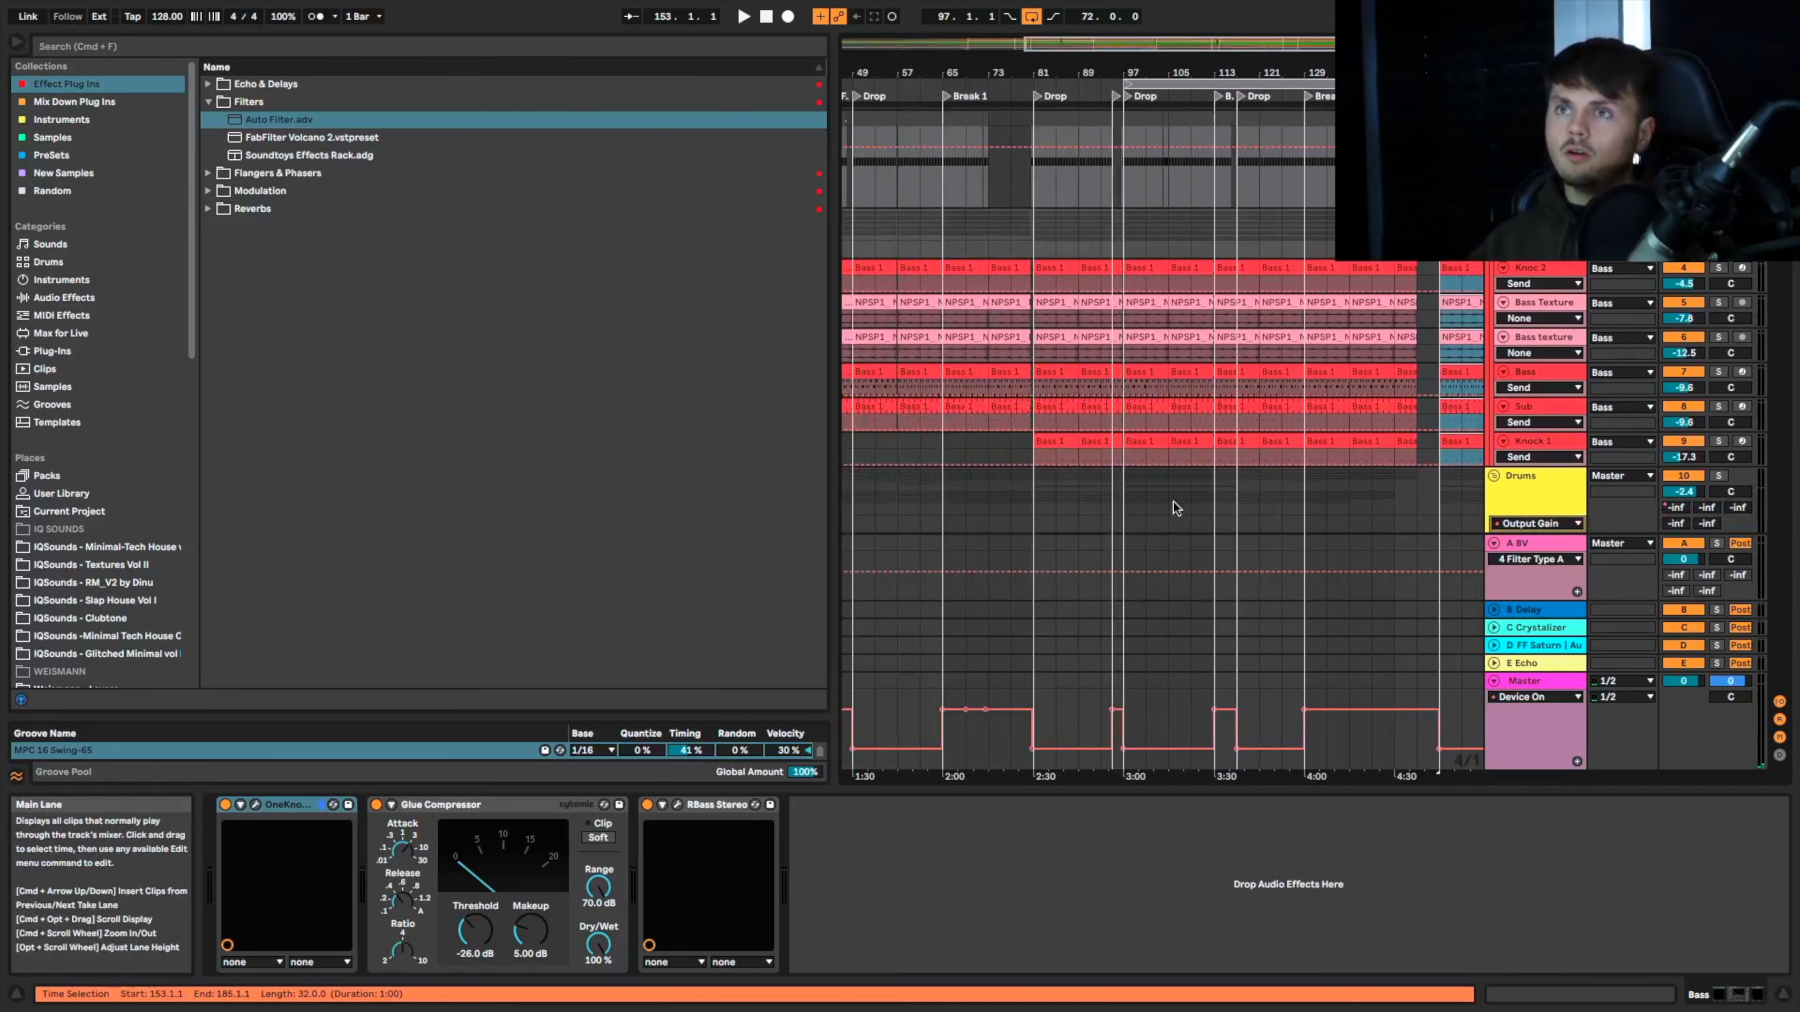
pyautogui.moveTo(1031, 492); pyautogui.dragTo(1345, 493)
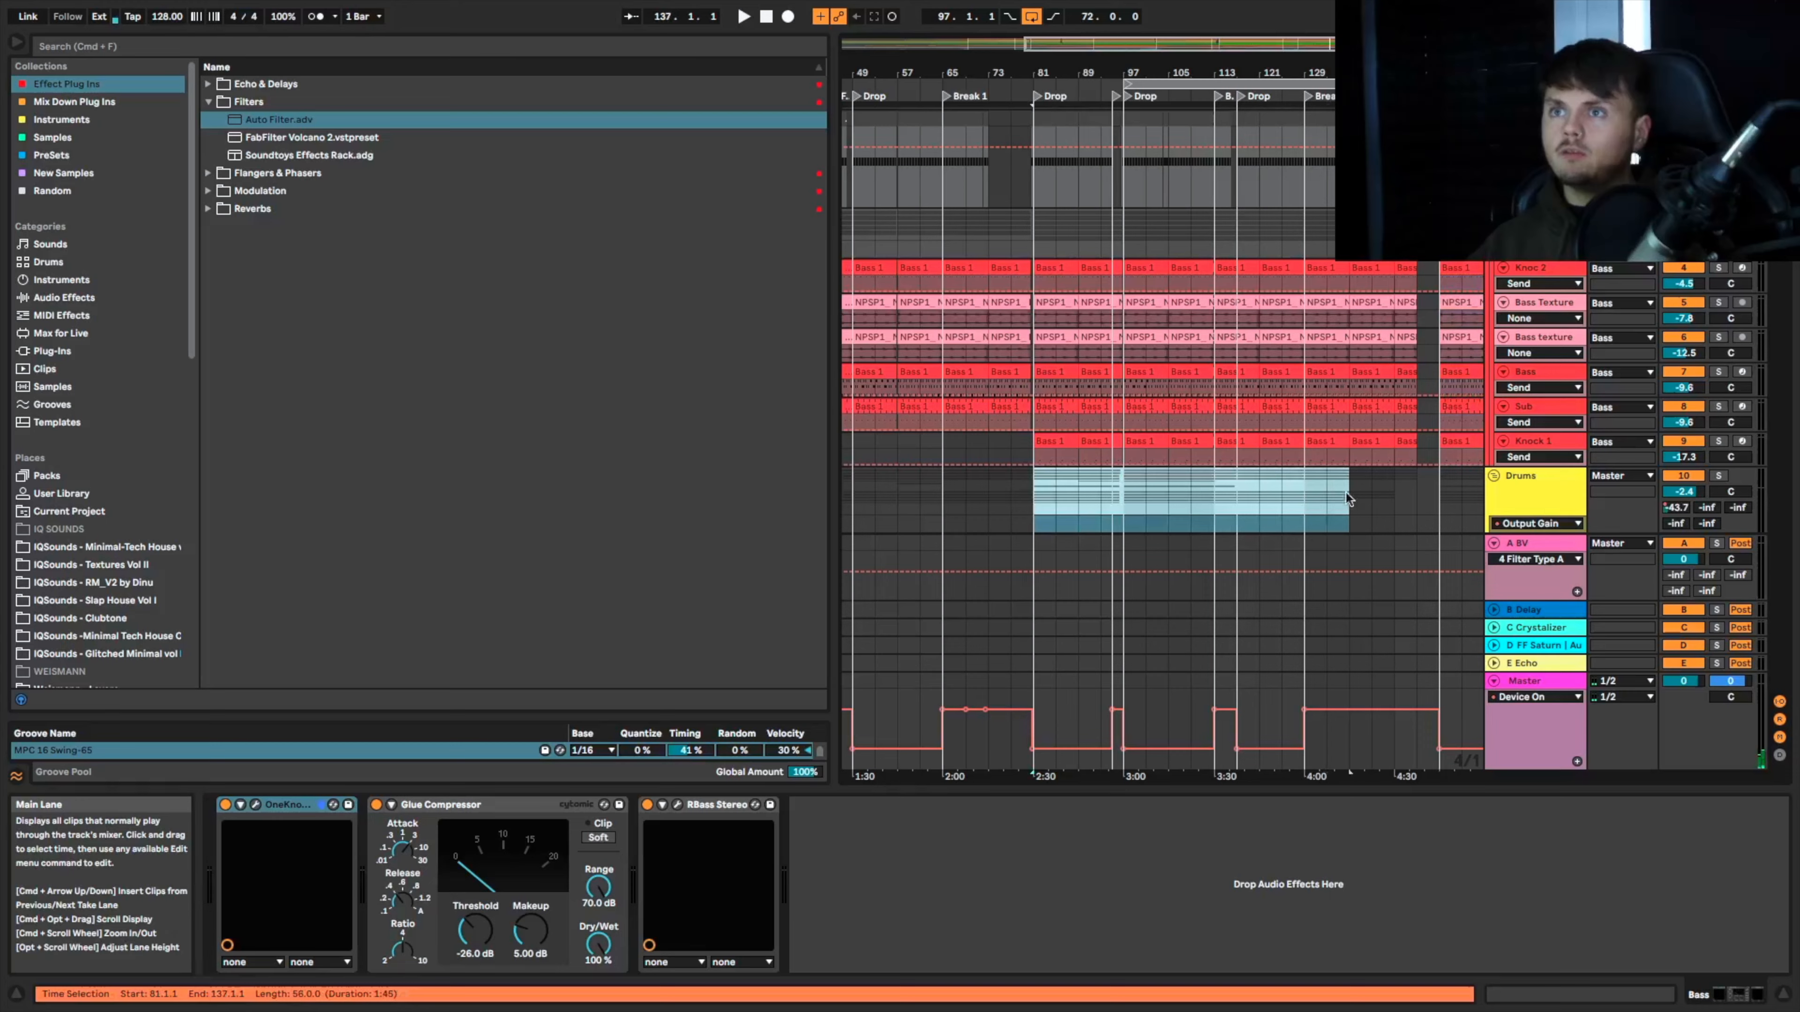
pyautogui.hscroll(3, 1318, 496)
pyautogui.hscroll(3, 1319, 497)
pyautogui.moveTo(1259, 503); pyautogui.dragTo(1413, 495)
pyautogui.hscroll(-10, 1412, 495)
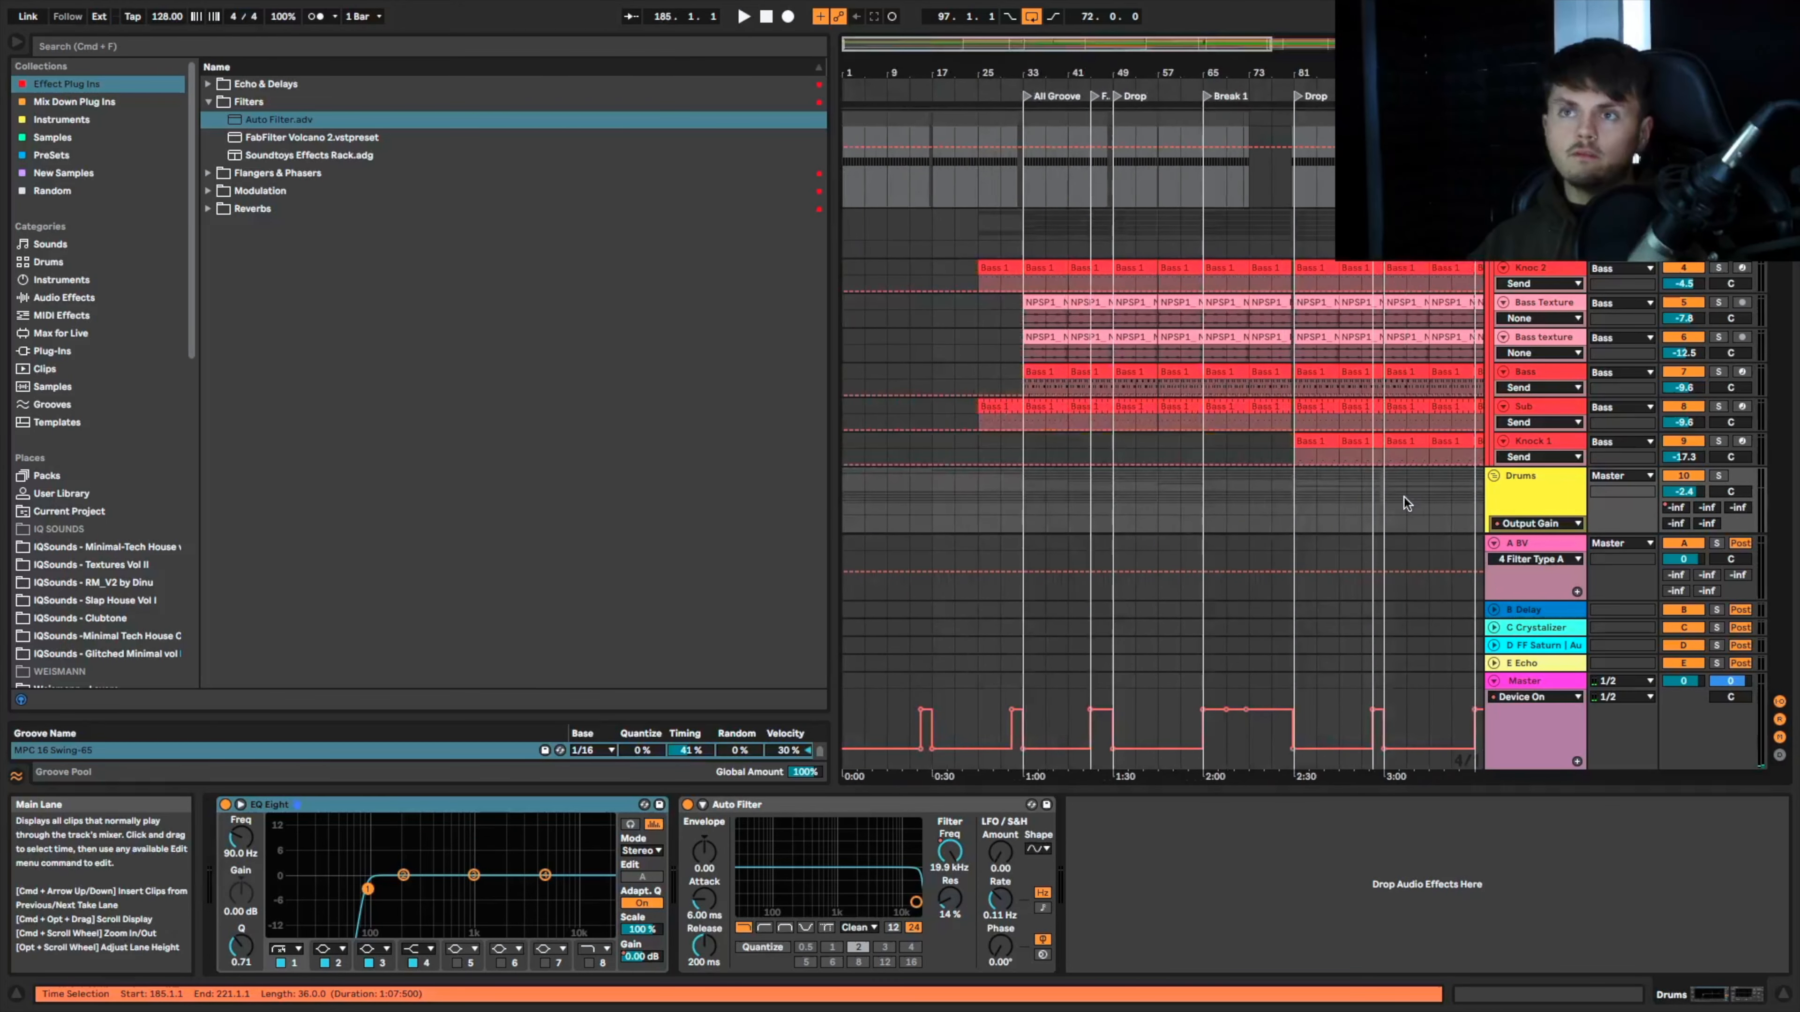
pyautogui.moveTo(1025, 519); pyautogui.dragTo(708, 481)
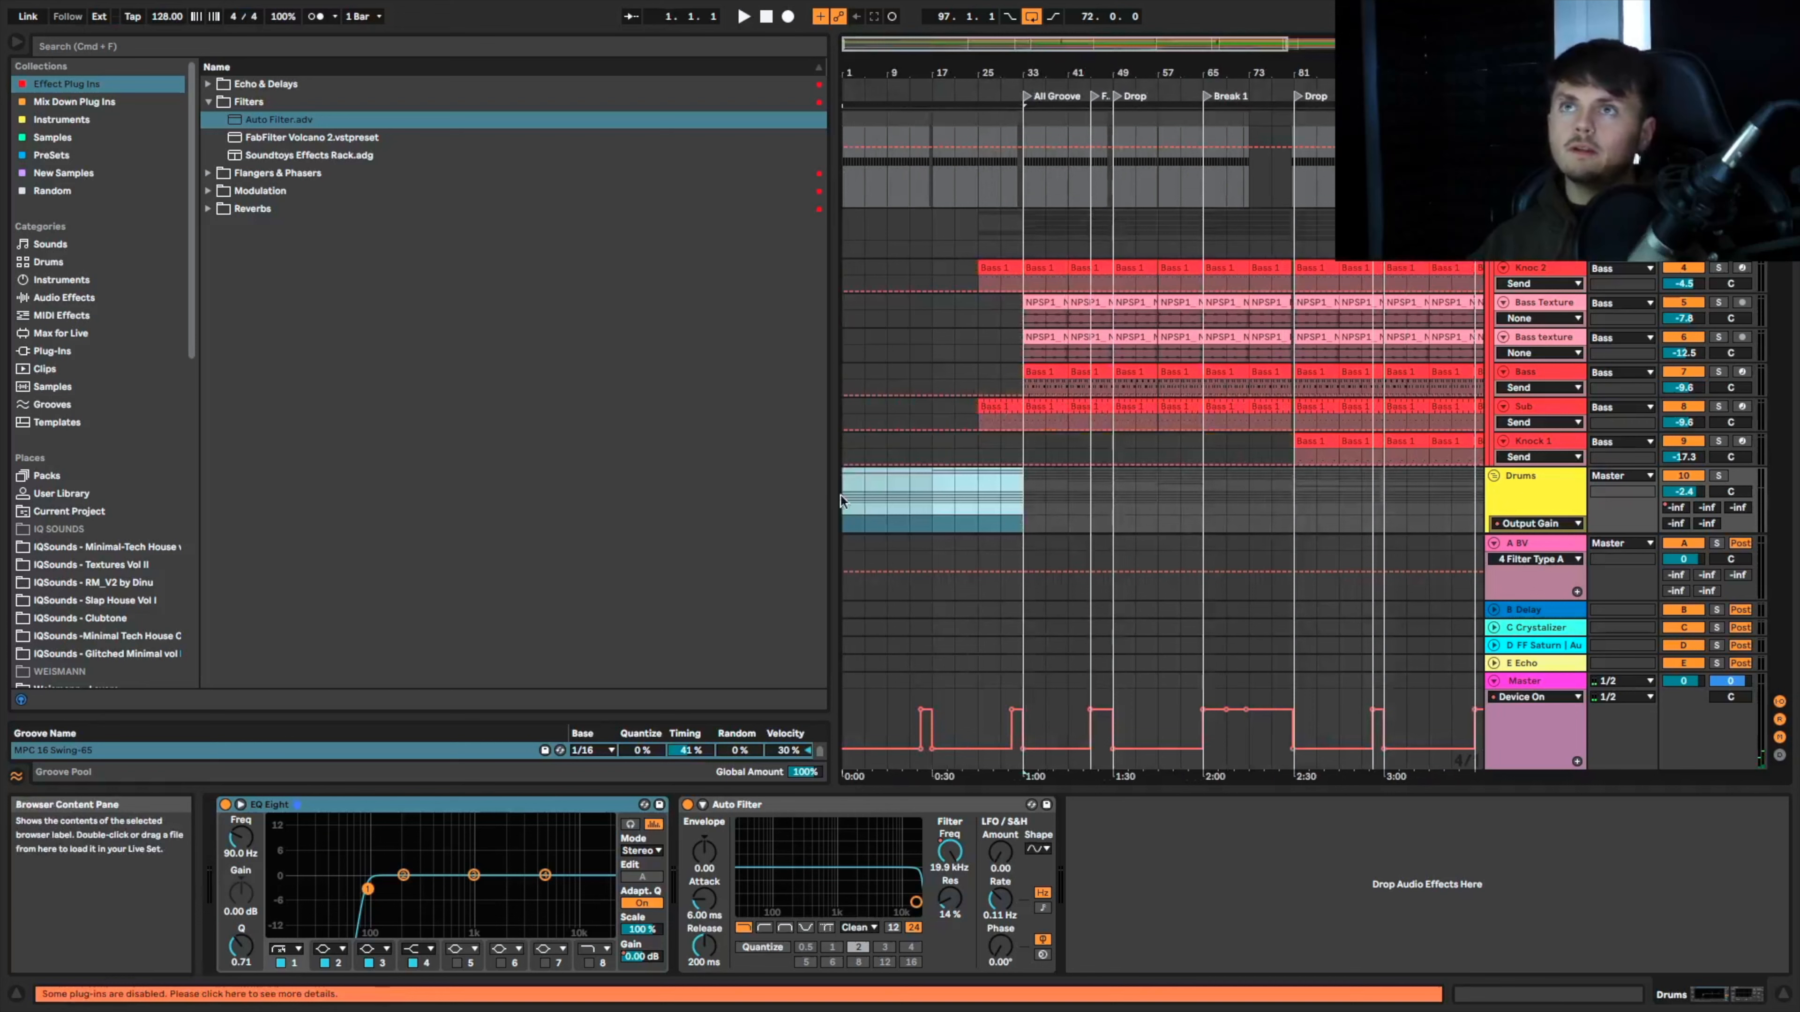
pyautogui.hscroll(5, 914, 496)
pyautogui.hscroll(2, 917, 494)
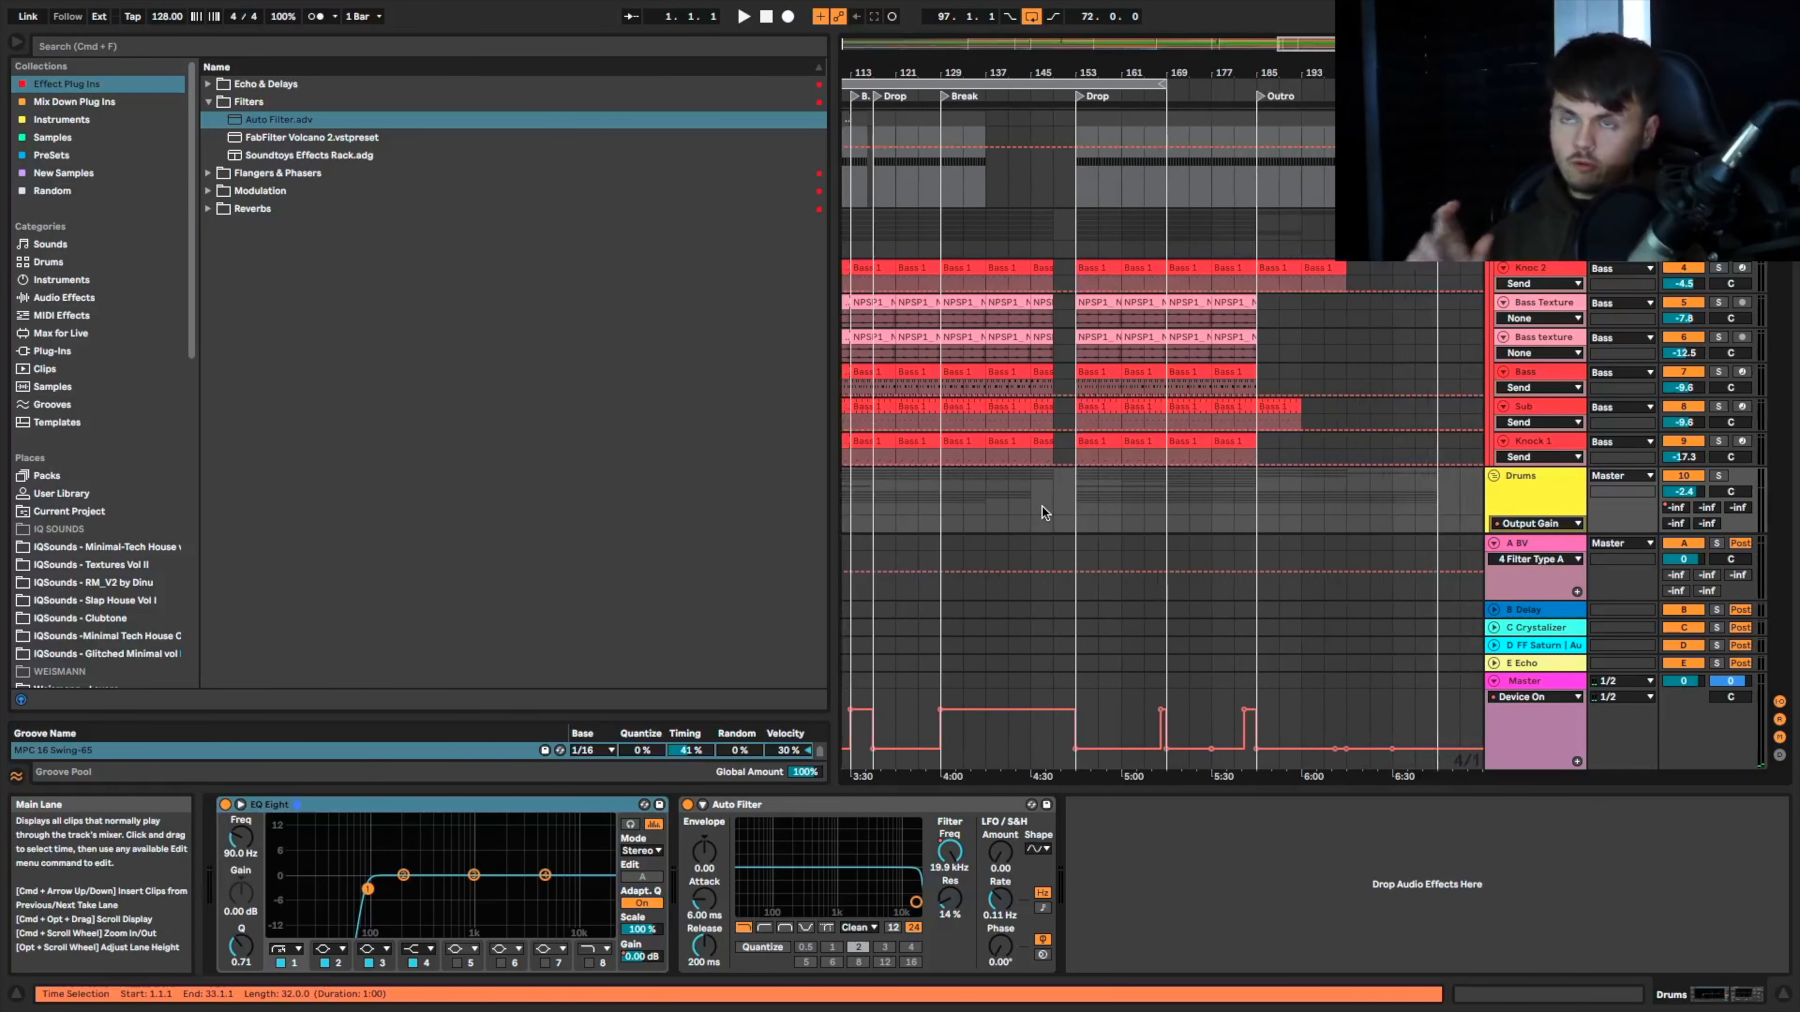
pyautogui.moveTo(942, 509); pyautogui.dragTo(1390, 481)
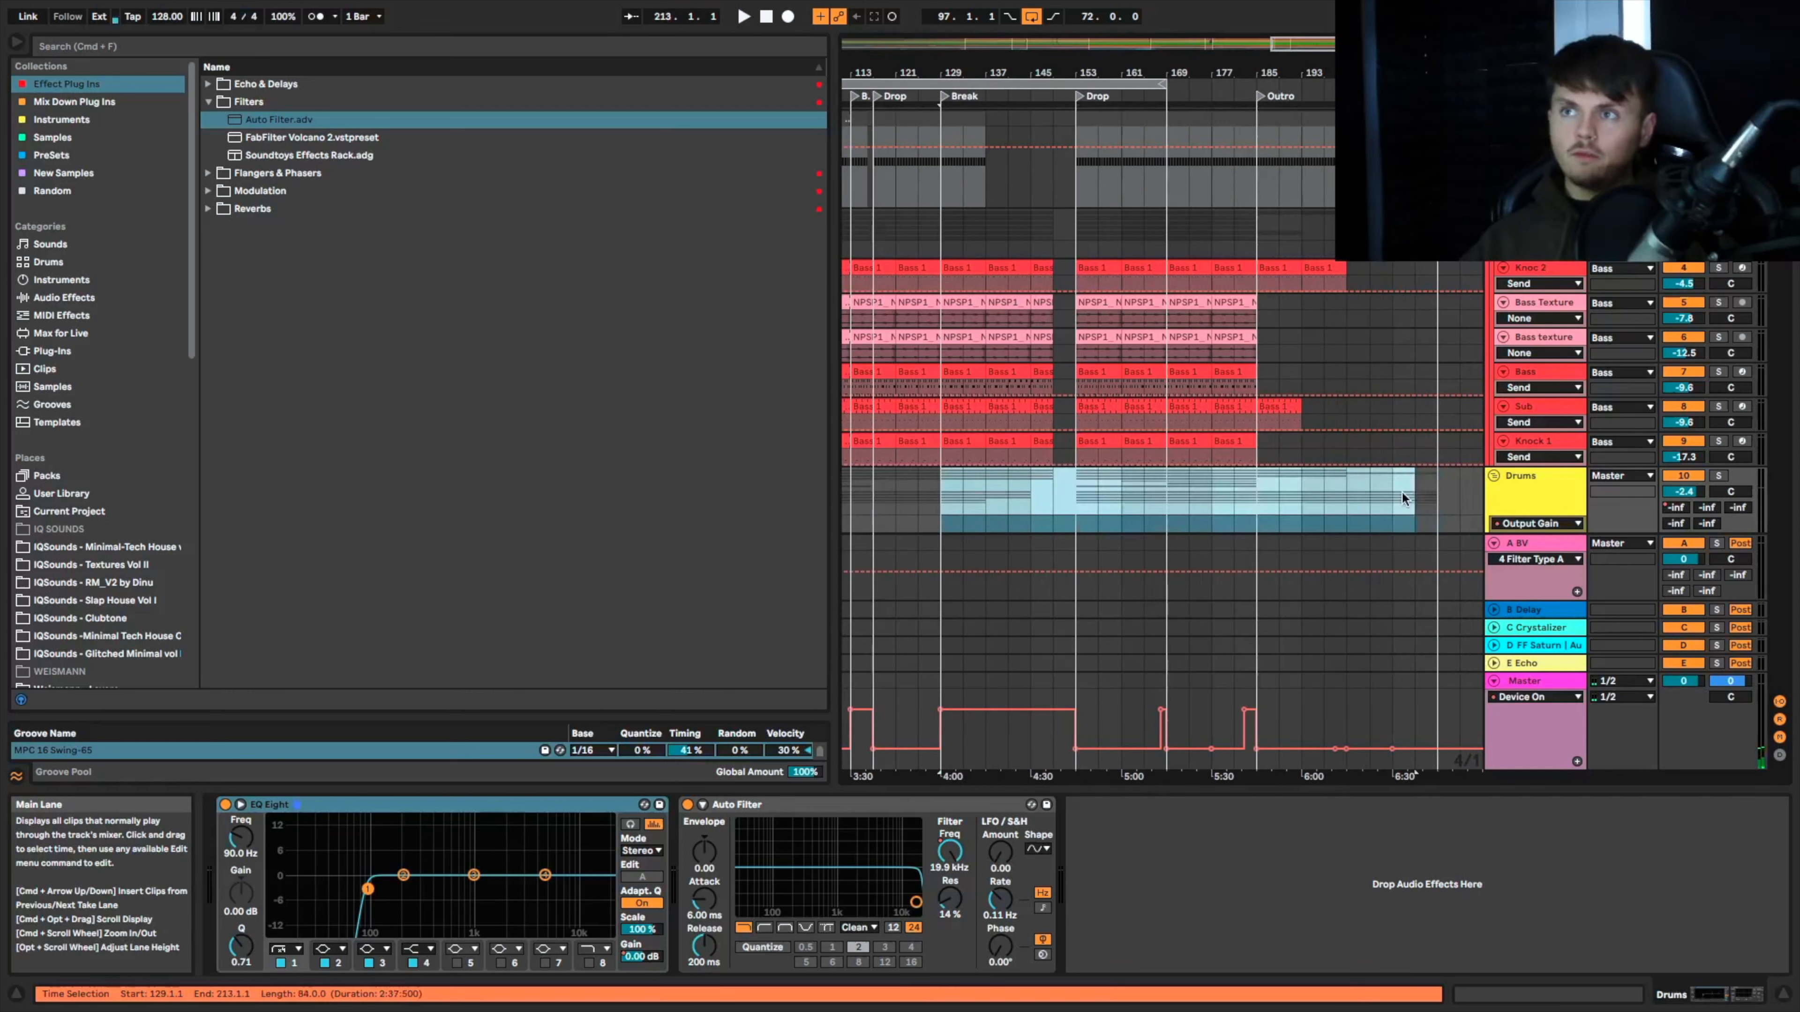